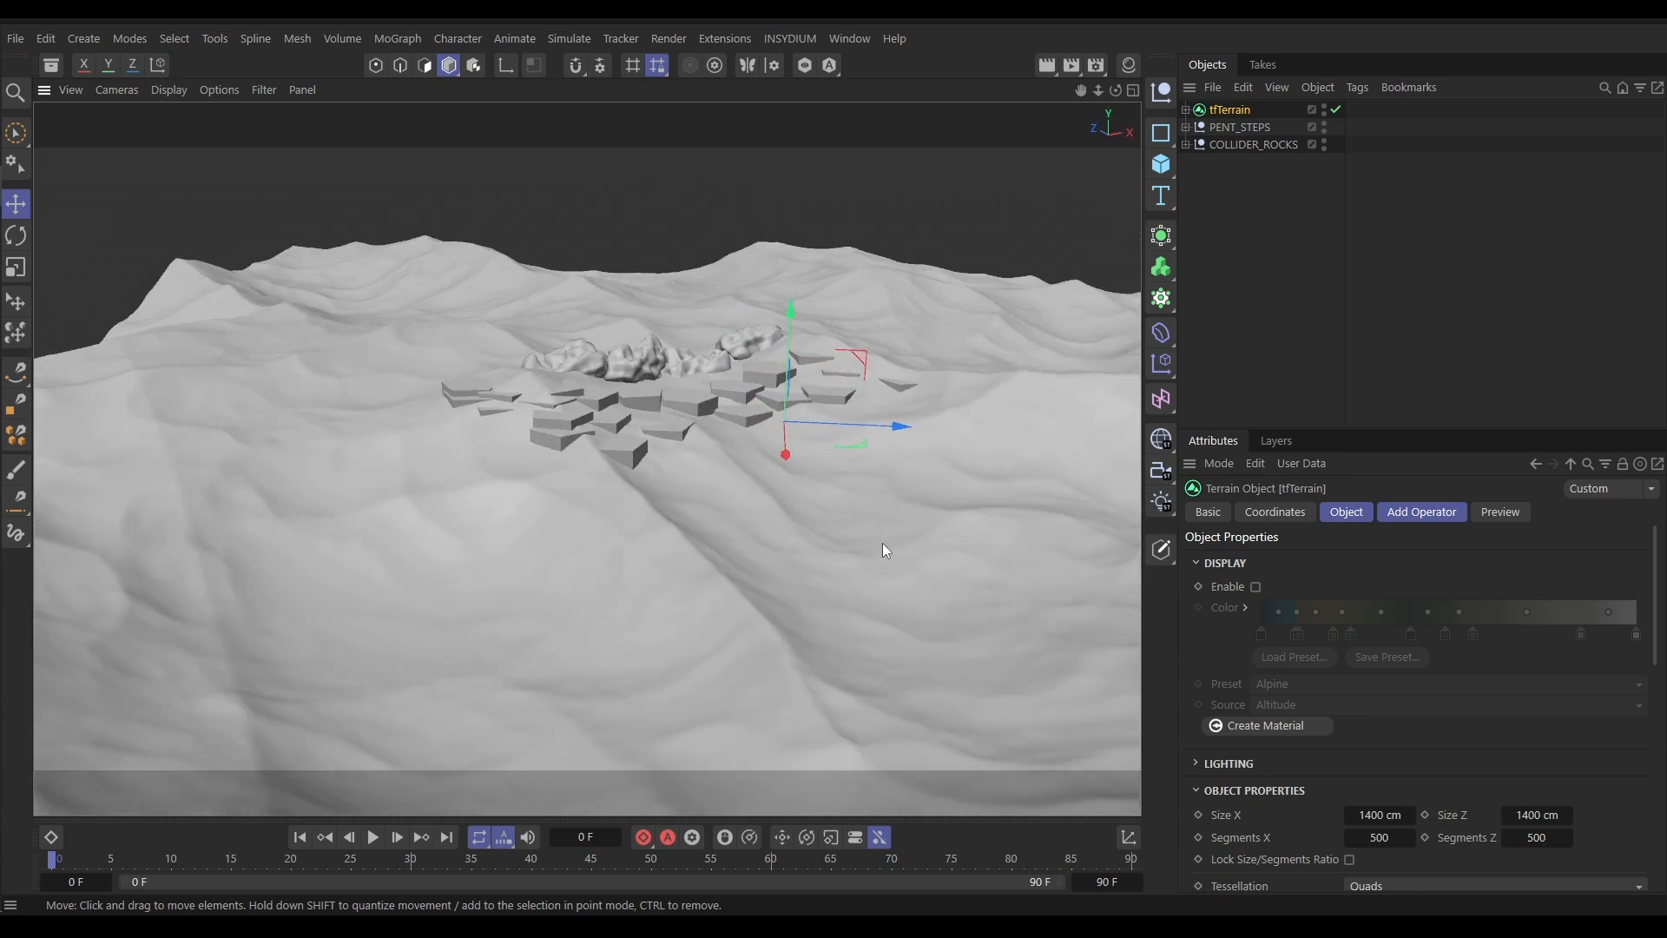
# Inspect the pentagonal cylinders grouped under PENT_STEPS and check the object settings of Cylinder.16
pyautogui.scroll(5, 700, 424)
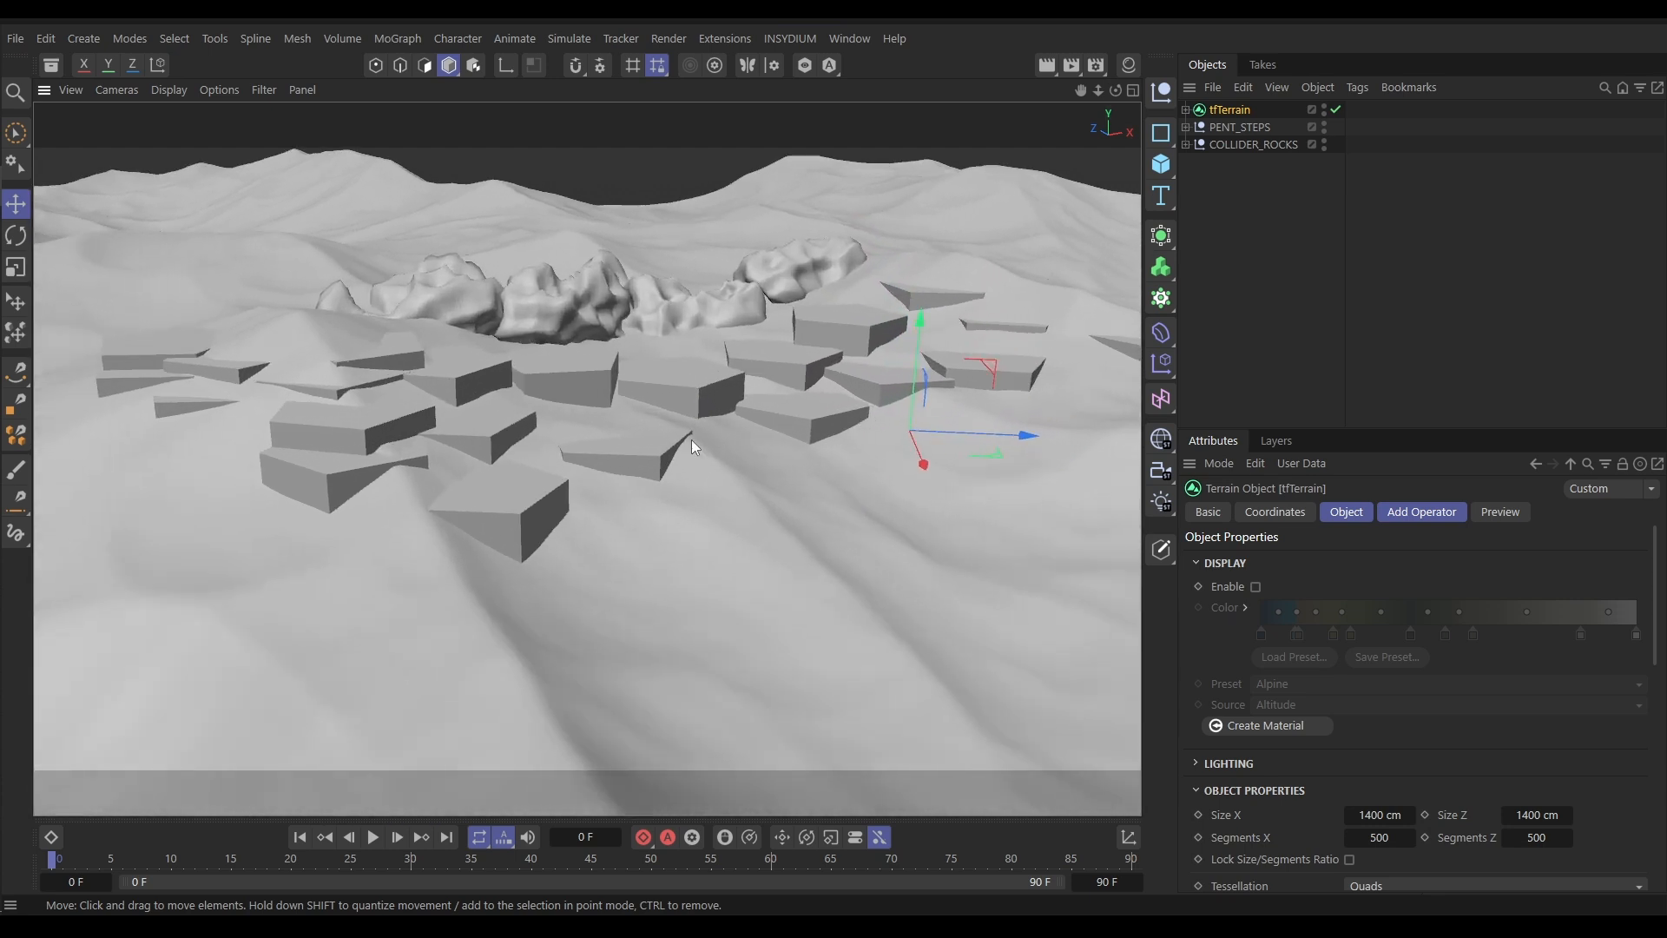
pyautogui.scroll(3, 691, 439)
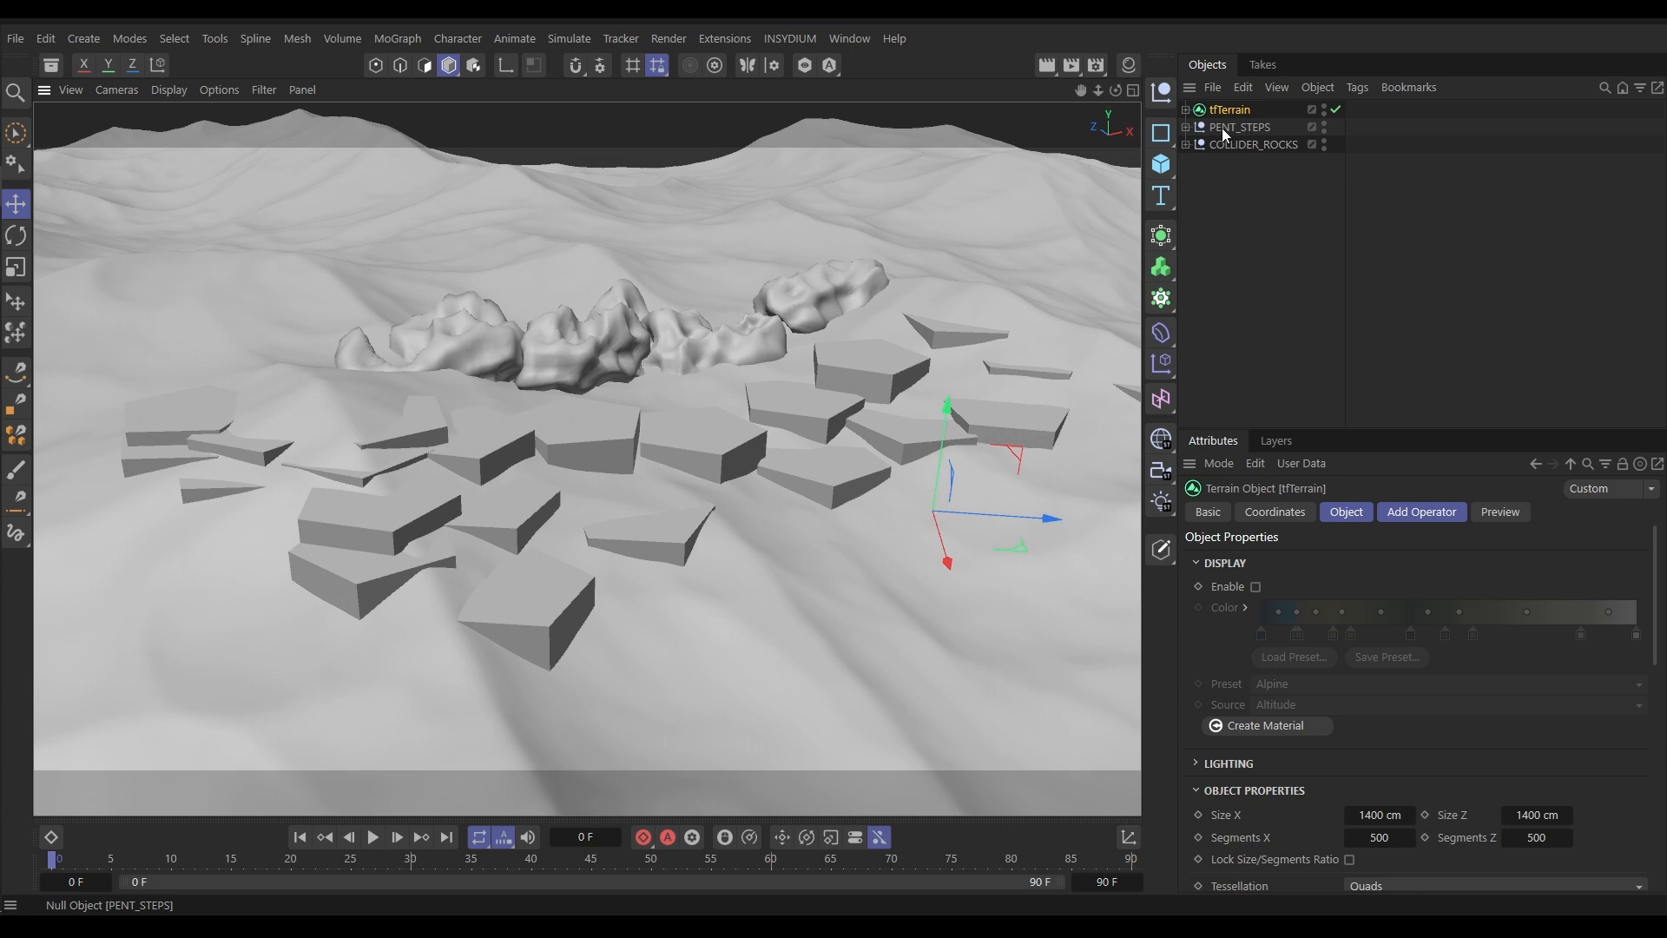
pyautogui.click(1187, 128)
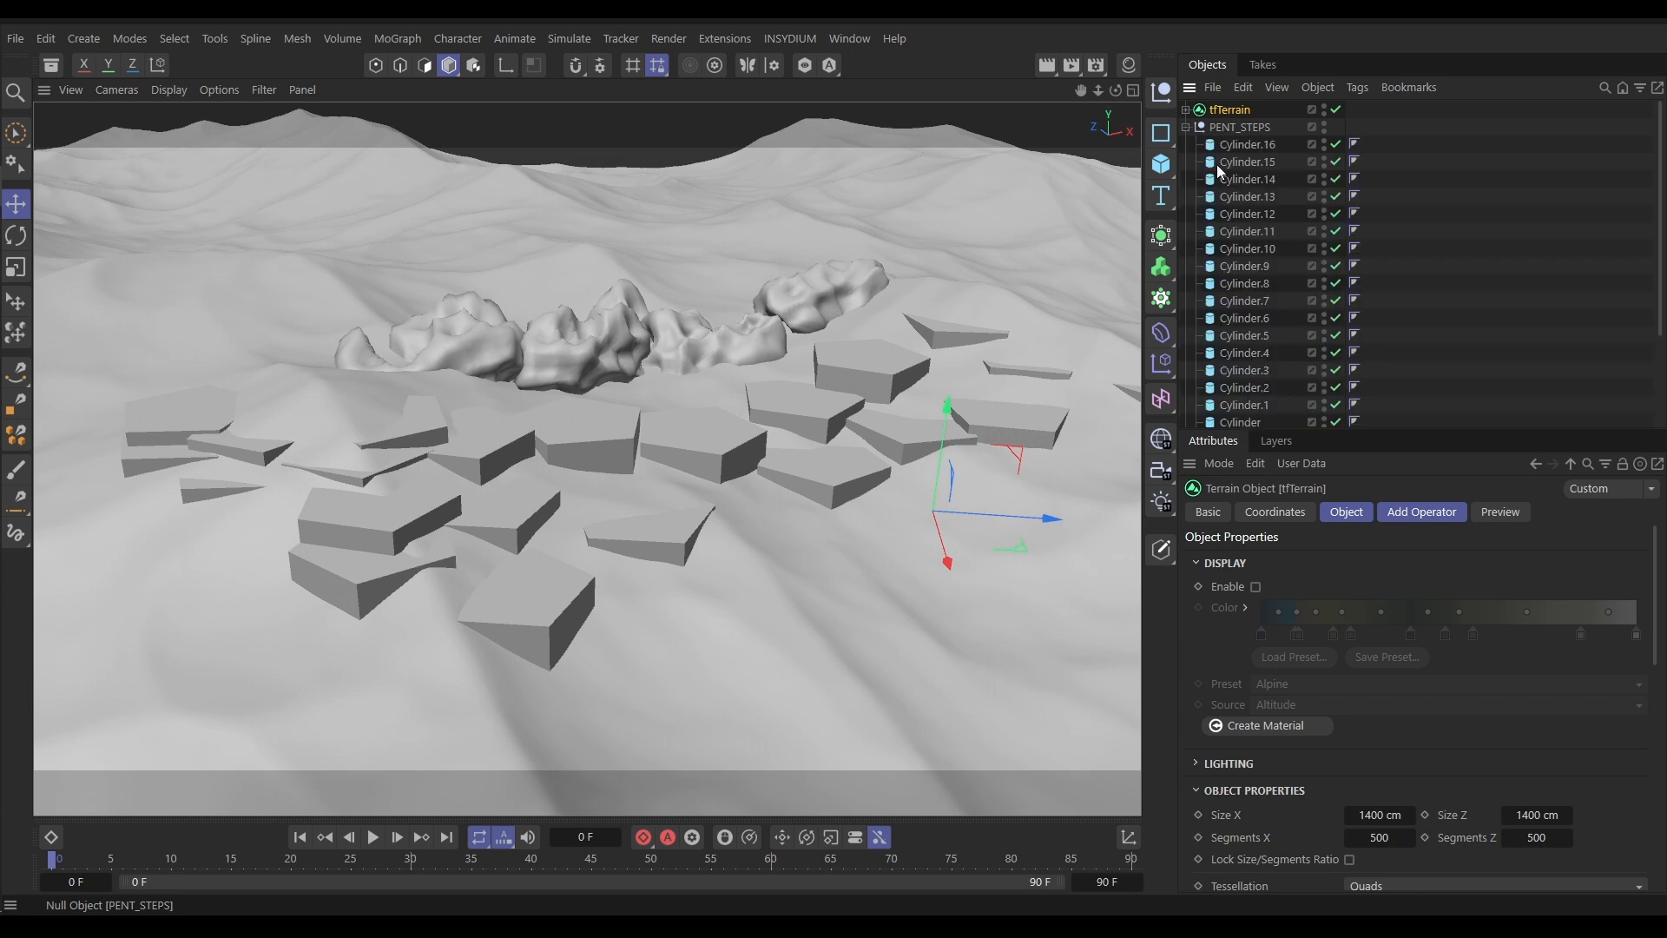
pyautogui.click(1251, 144)
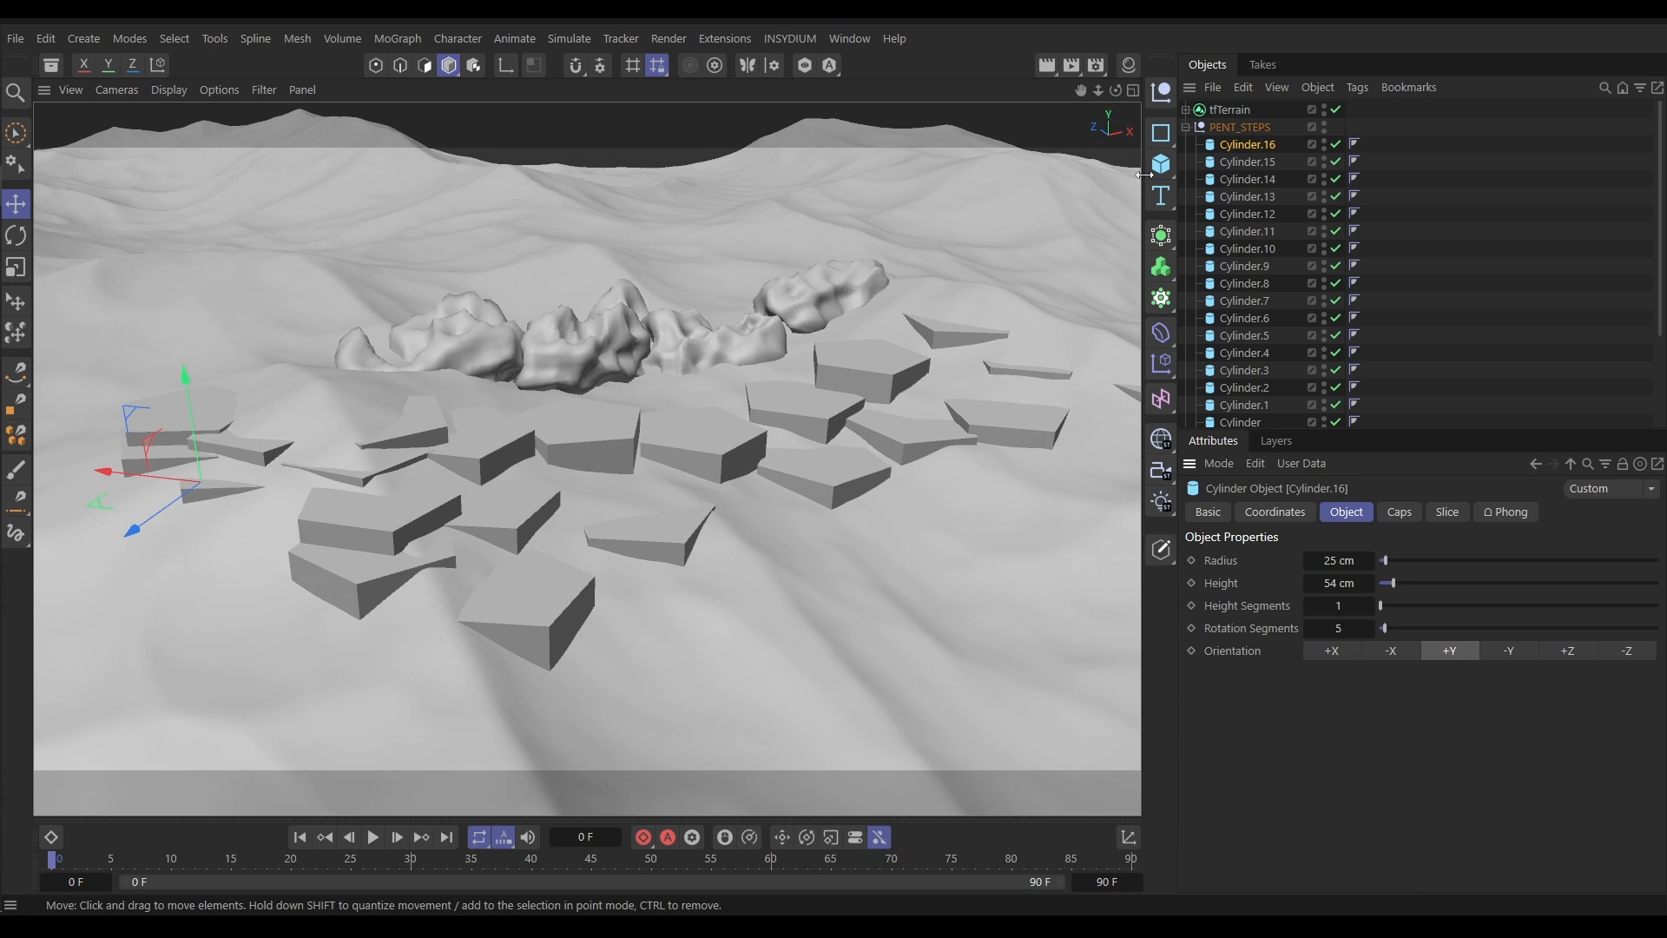
pyautogui.click(1186, 128)
# Inspect the four tfRock objects inside COLLIDER_ROCKS and look through the TerraformFX objects that include tfRock
pyautogui.click(1186, 144)
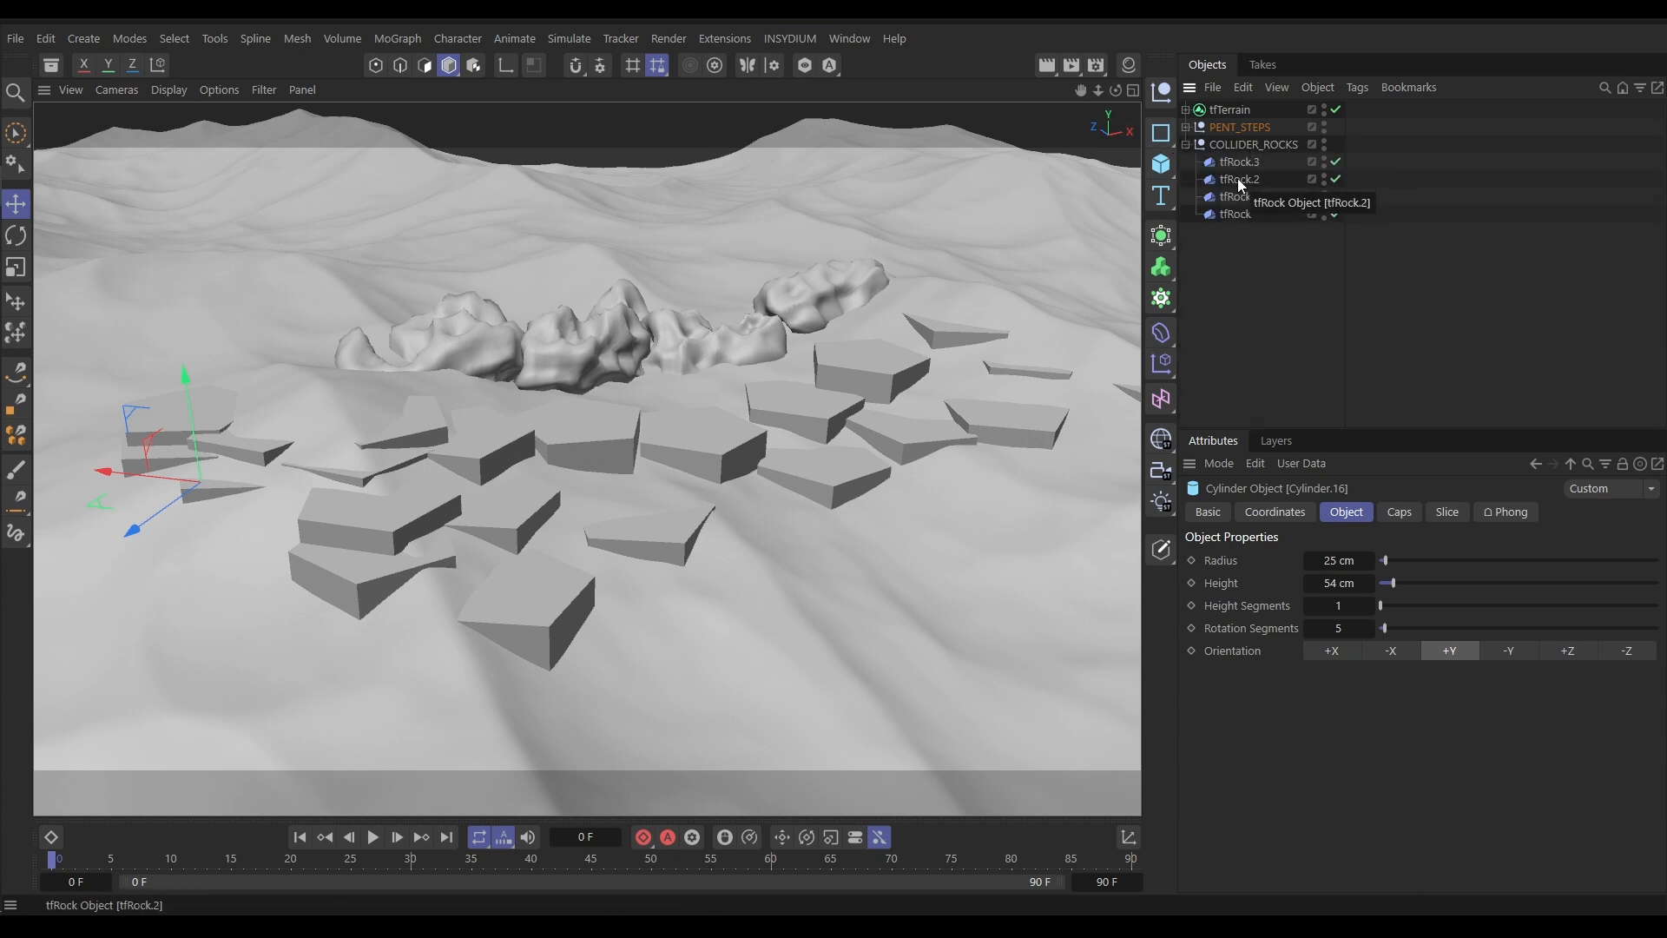
pyautogui.keyDown('alt'); pyautogui.moveTo(710, 362); pyautogui.dragTo(763, 363); pyautogui.keyUp('alt')
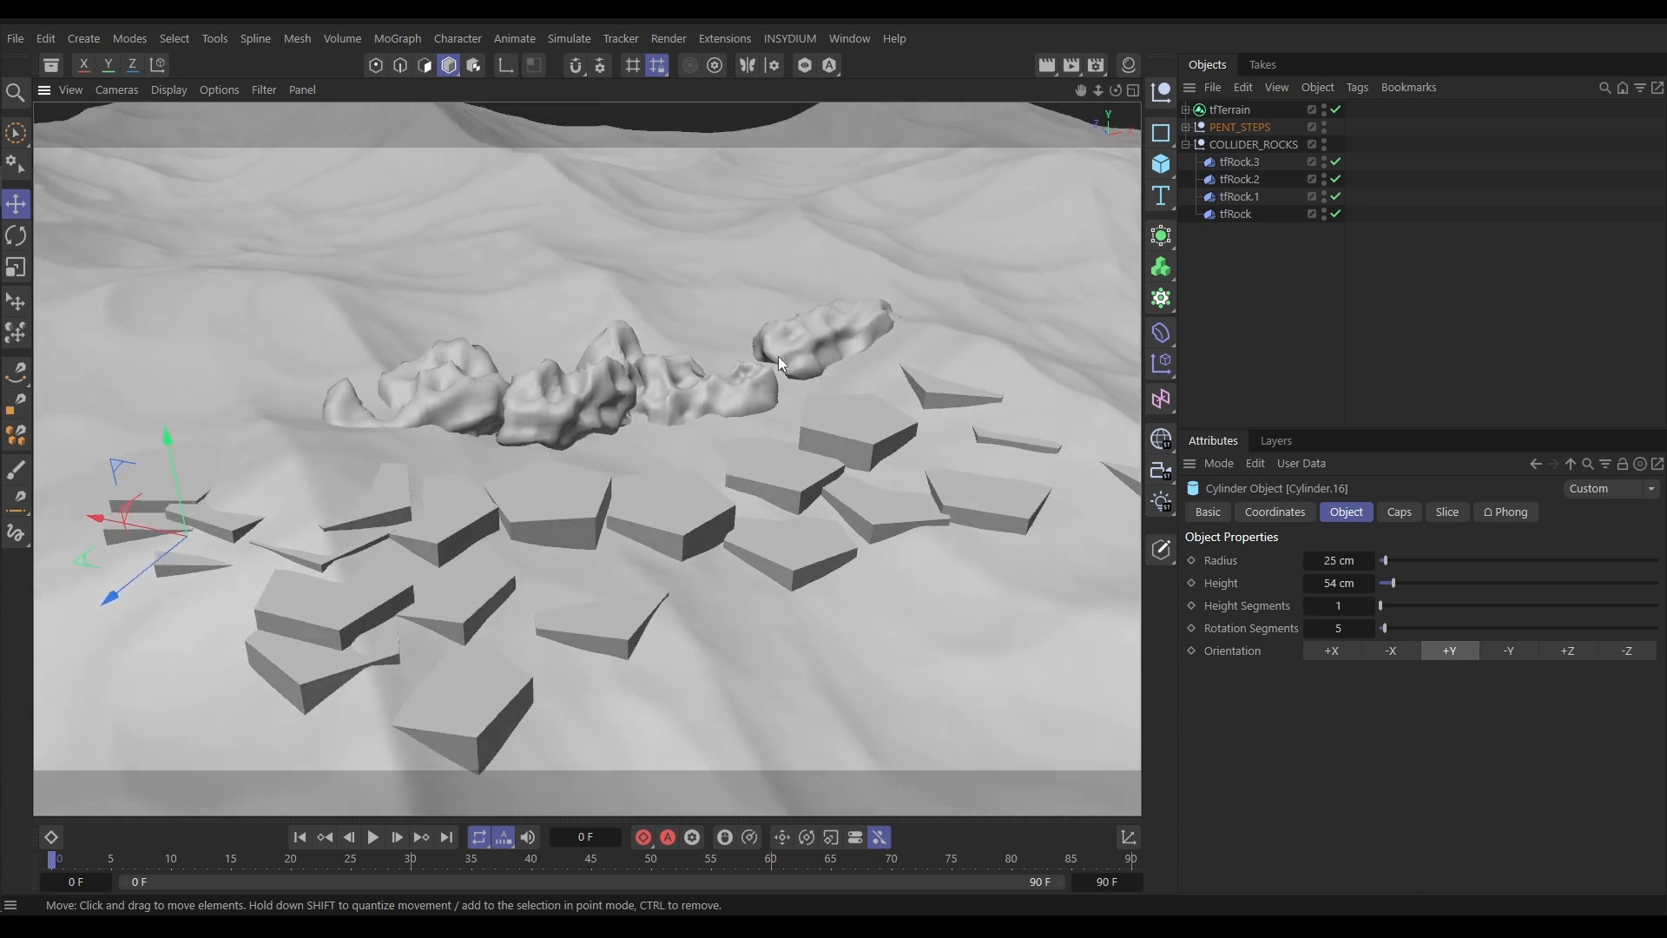
pyautogui.click(1236, 165)
pyautogui.click(1237, 179)
pyautogui.click(1237, 196)
pyautogui.click(1236, 213)
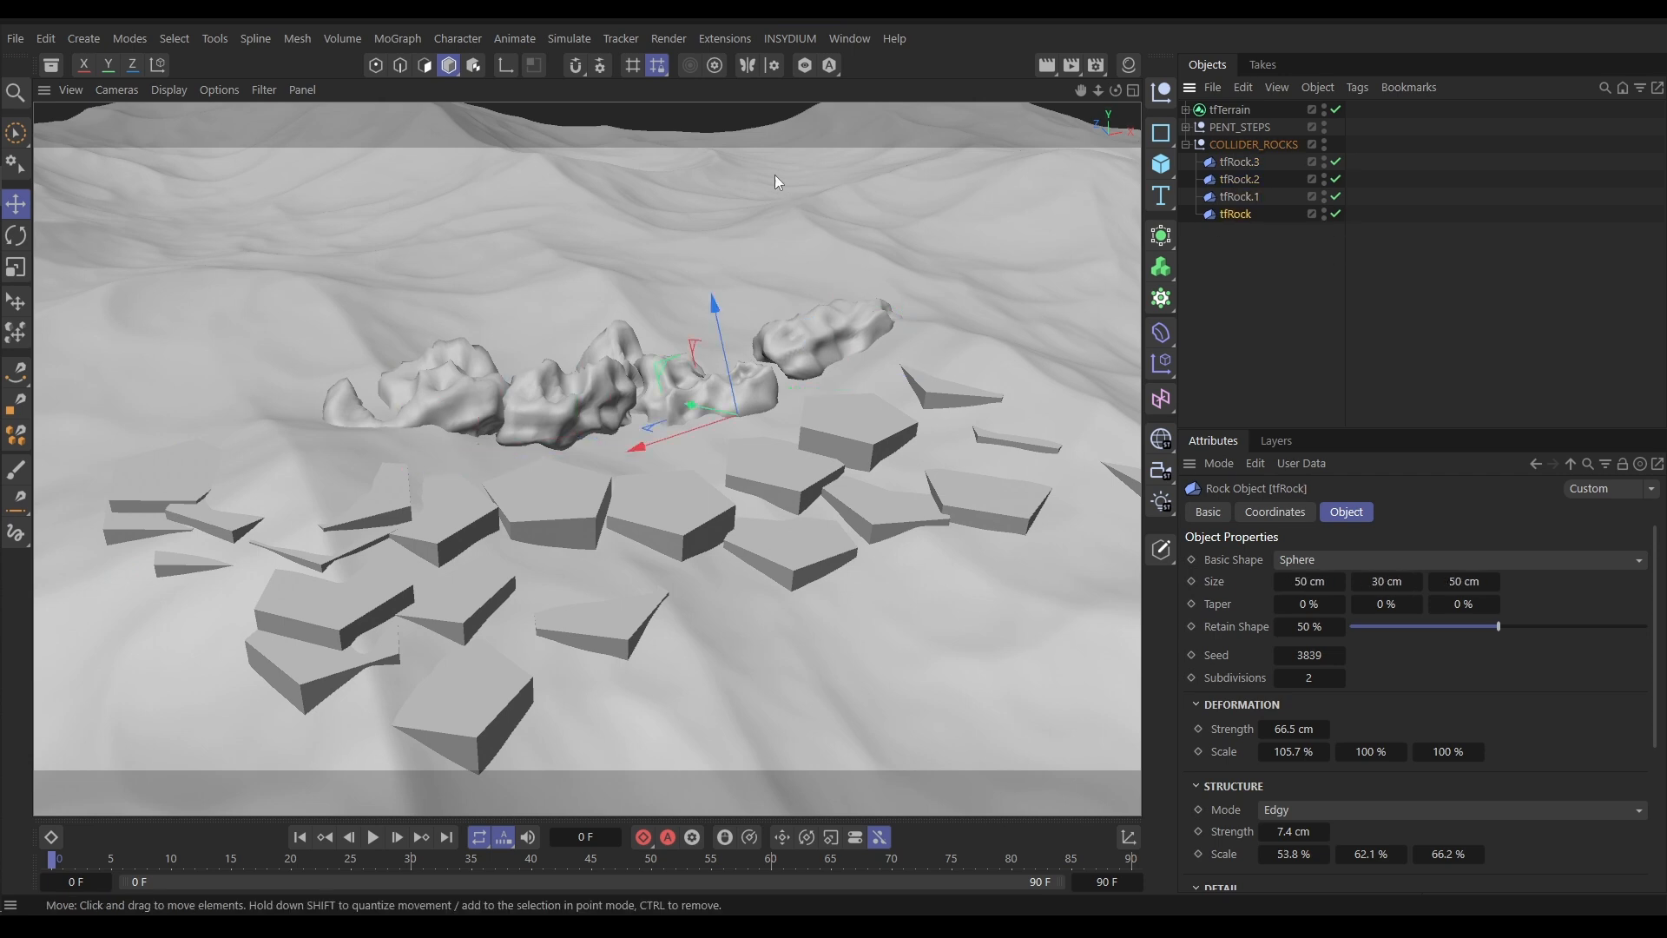
pyautogui.click(786, 40)
pyautogui.moveTo(816, 106)
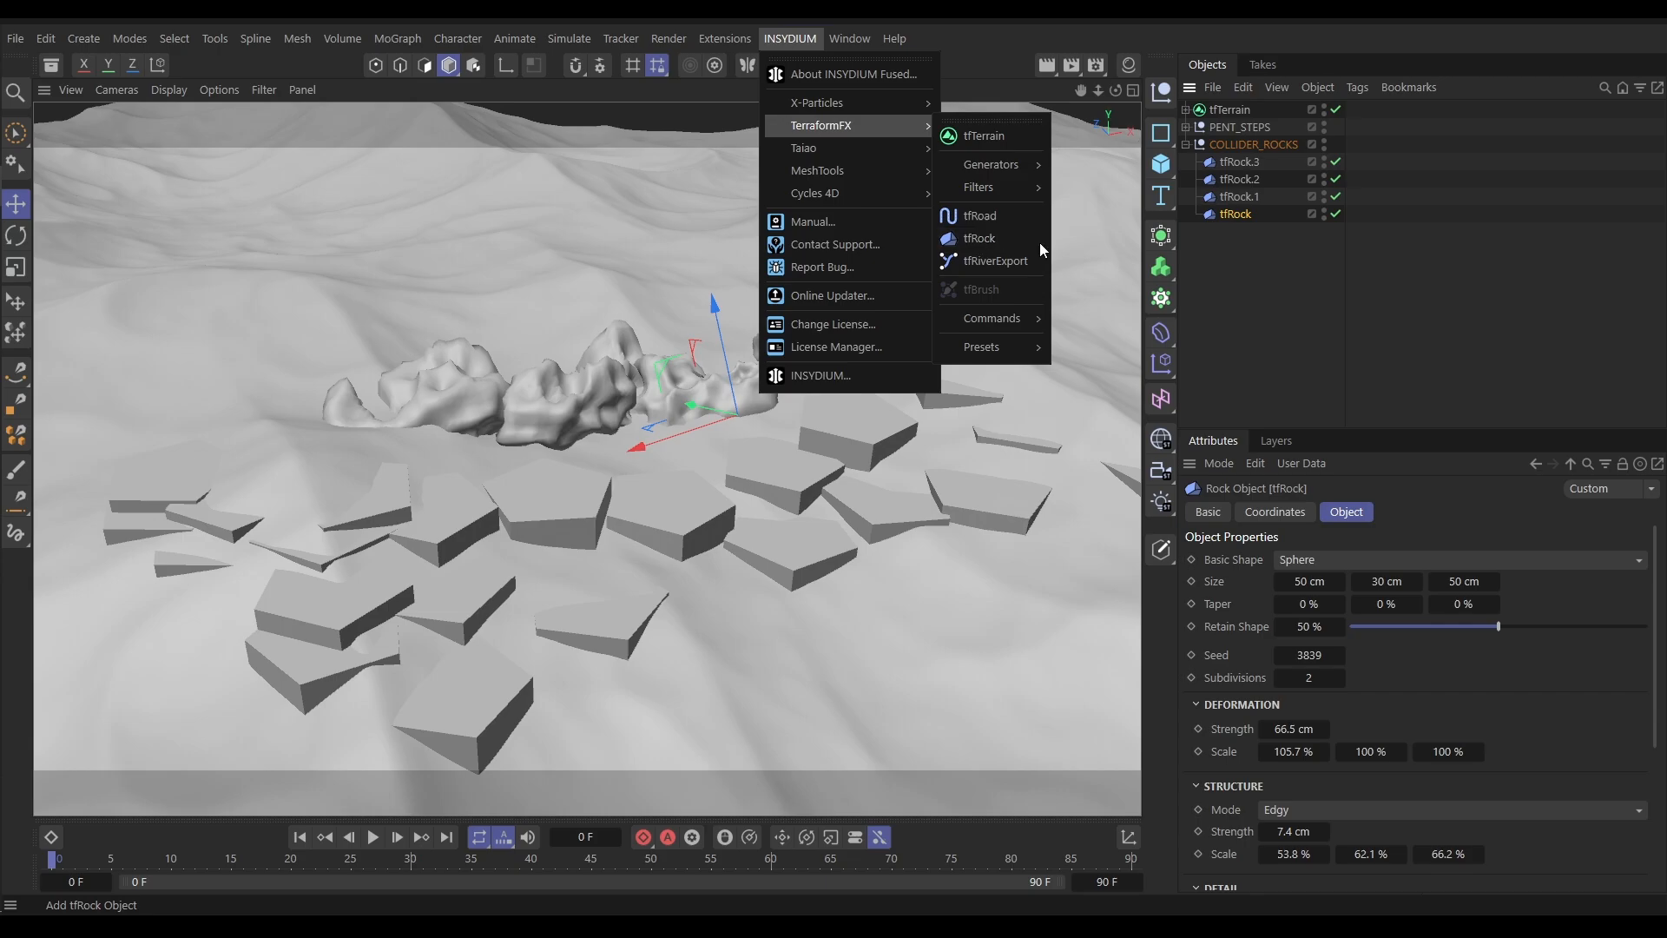
pyautogui.click(1247, 264)
# Switch the viewport shading to Gouraud with wireframe lines to show the mesh density of terrain, rocks and steps
pyautogui.press('n')
pyautogui.press('b')
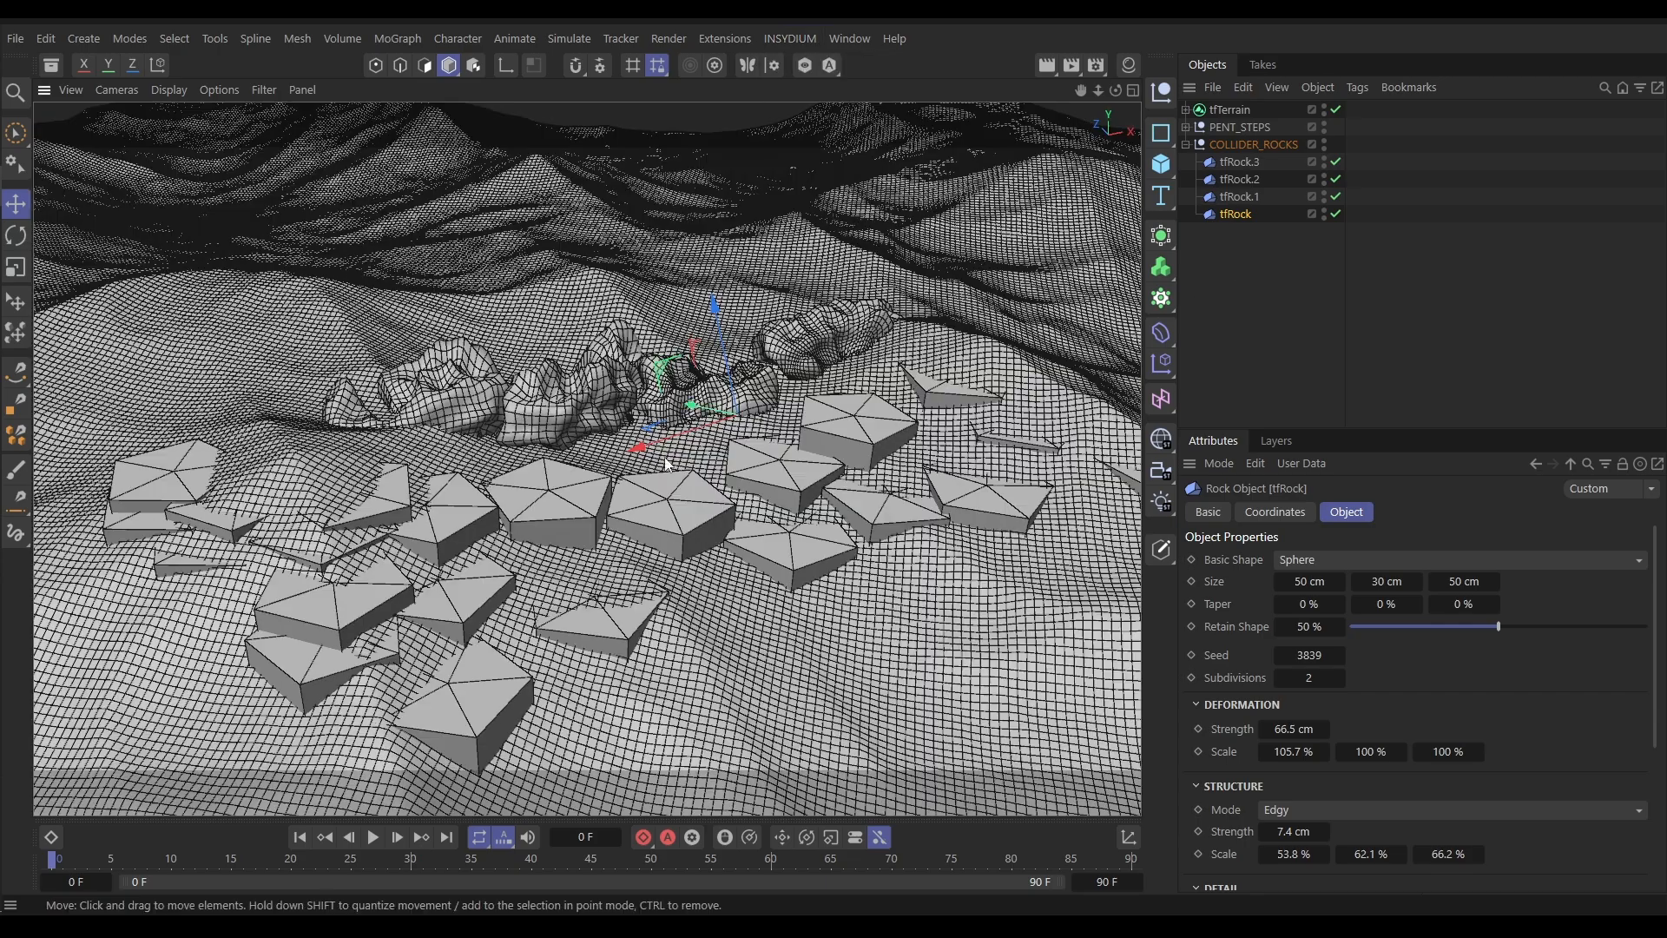
pyautogui.scroll(5, 660, 396)
pyautogui.keyDown('alt'); pyautogui.moveTo(660, 396); pyautogui.dragTo(758, 280); pyautogui.keyUp('alt')
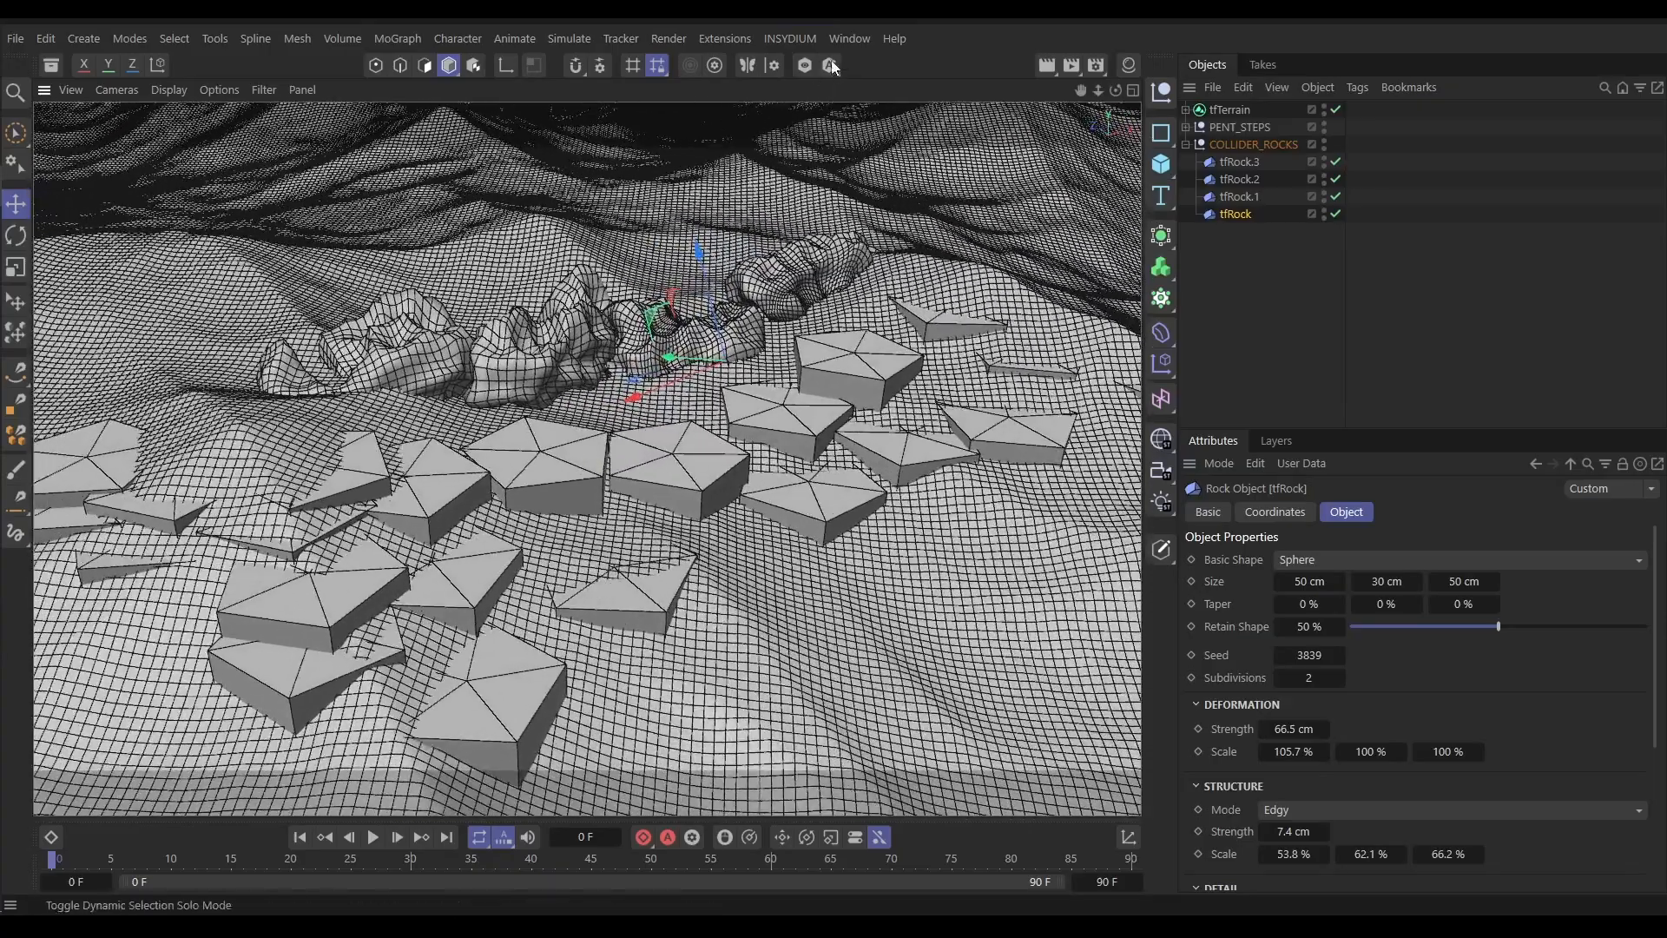
# Review the BlackFriday-2023_BOB_BLANK.mp4 animation in the Picture Viewer by scrubbing around frame 197, then minimize the viewer
pyautogui.click(686, 42)
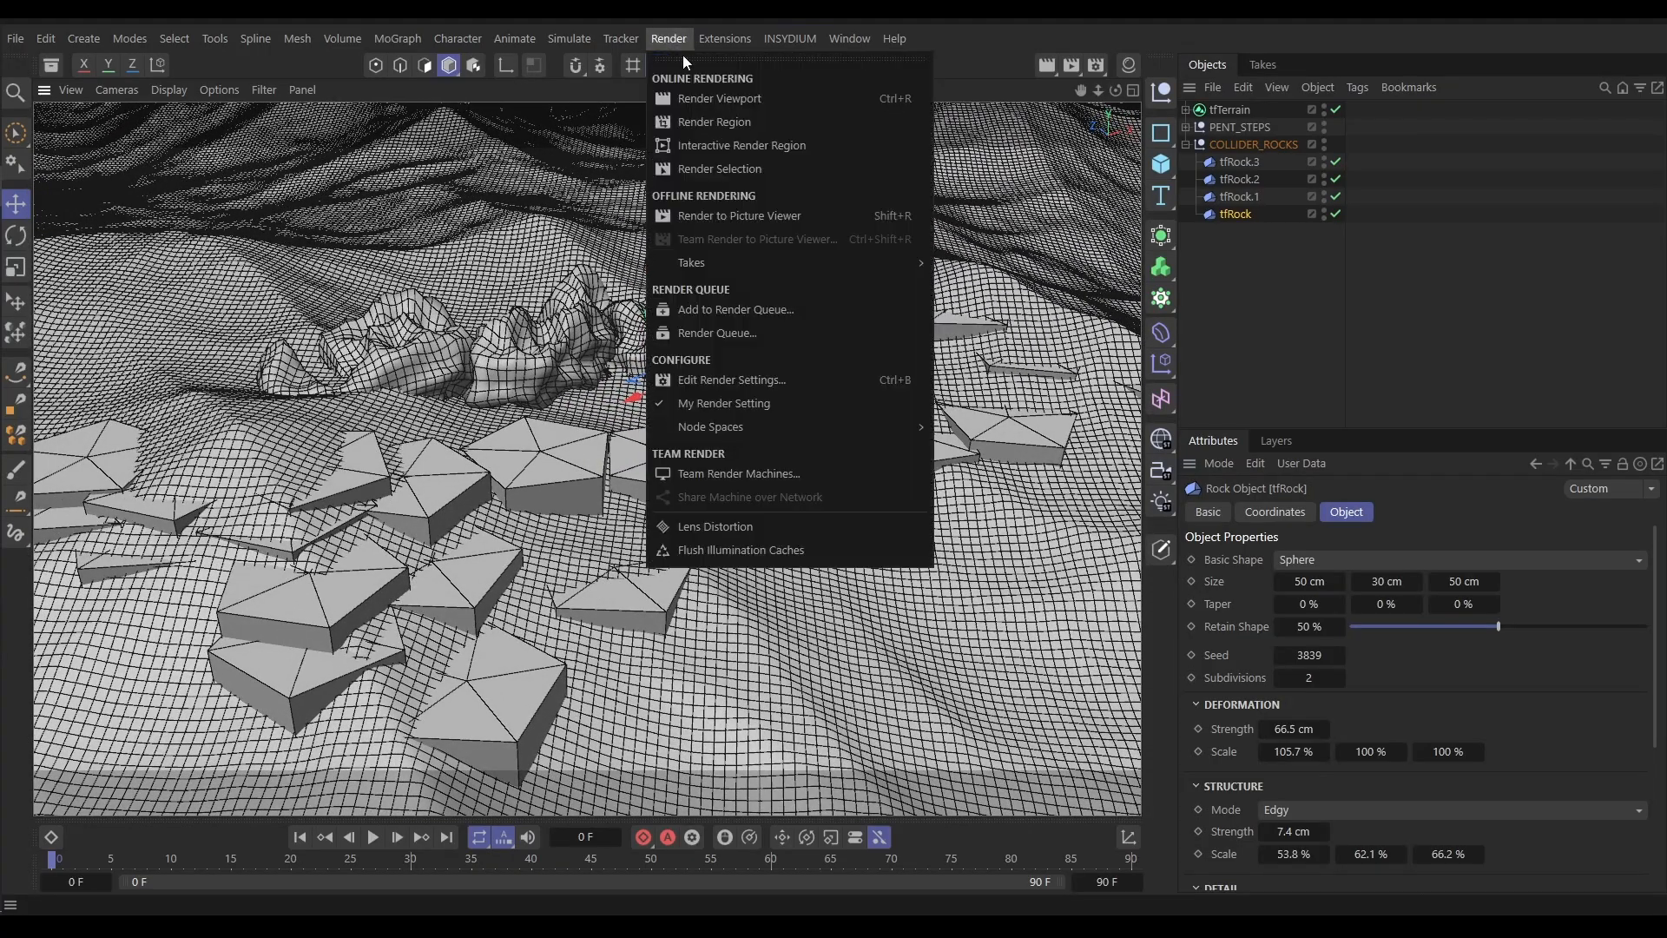
pyautogui.moveTo(848, 39)
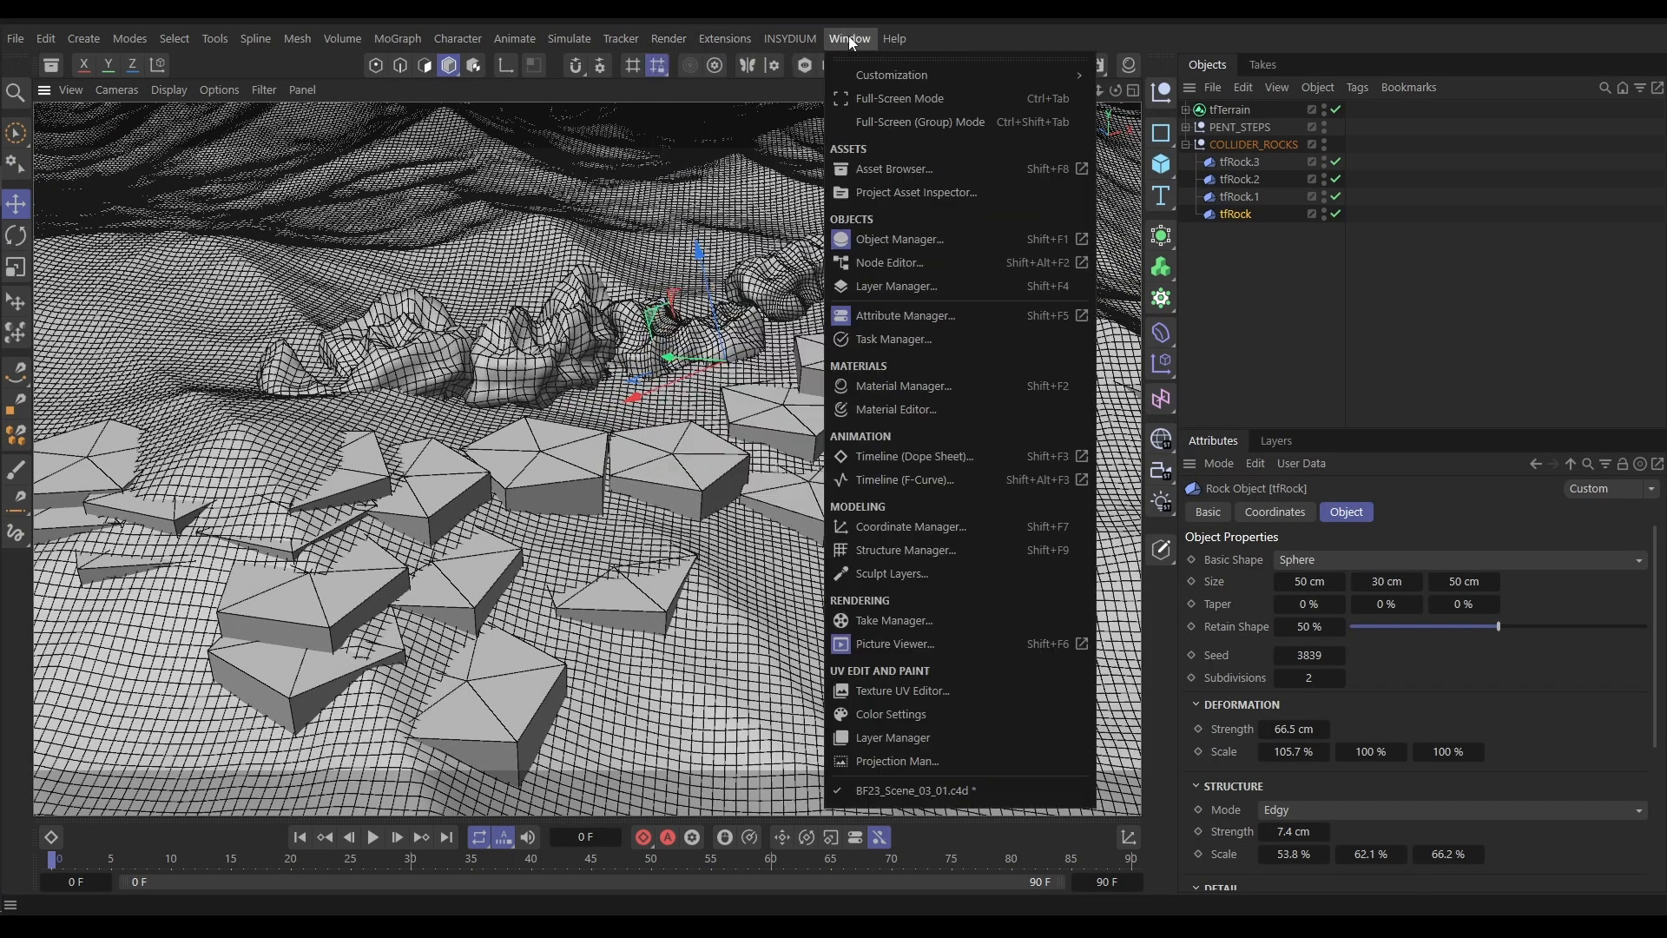
pyautogui.click(871, 646)
pyautogui.moveTo(717, 717)
pyautogui.mouseDown()
pyautogui.moveTo(669, 718)
pyautogui.moveTo(694, 717)
pyautogui.mouseUp()
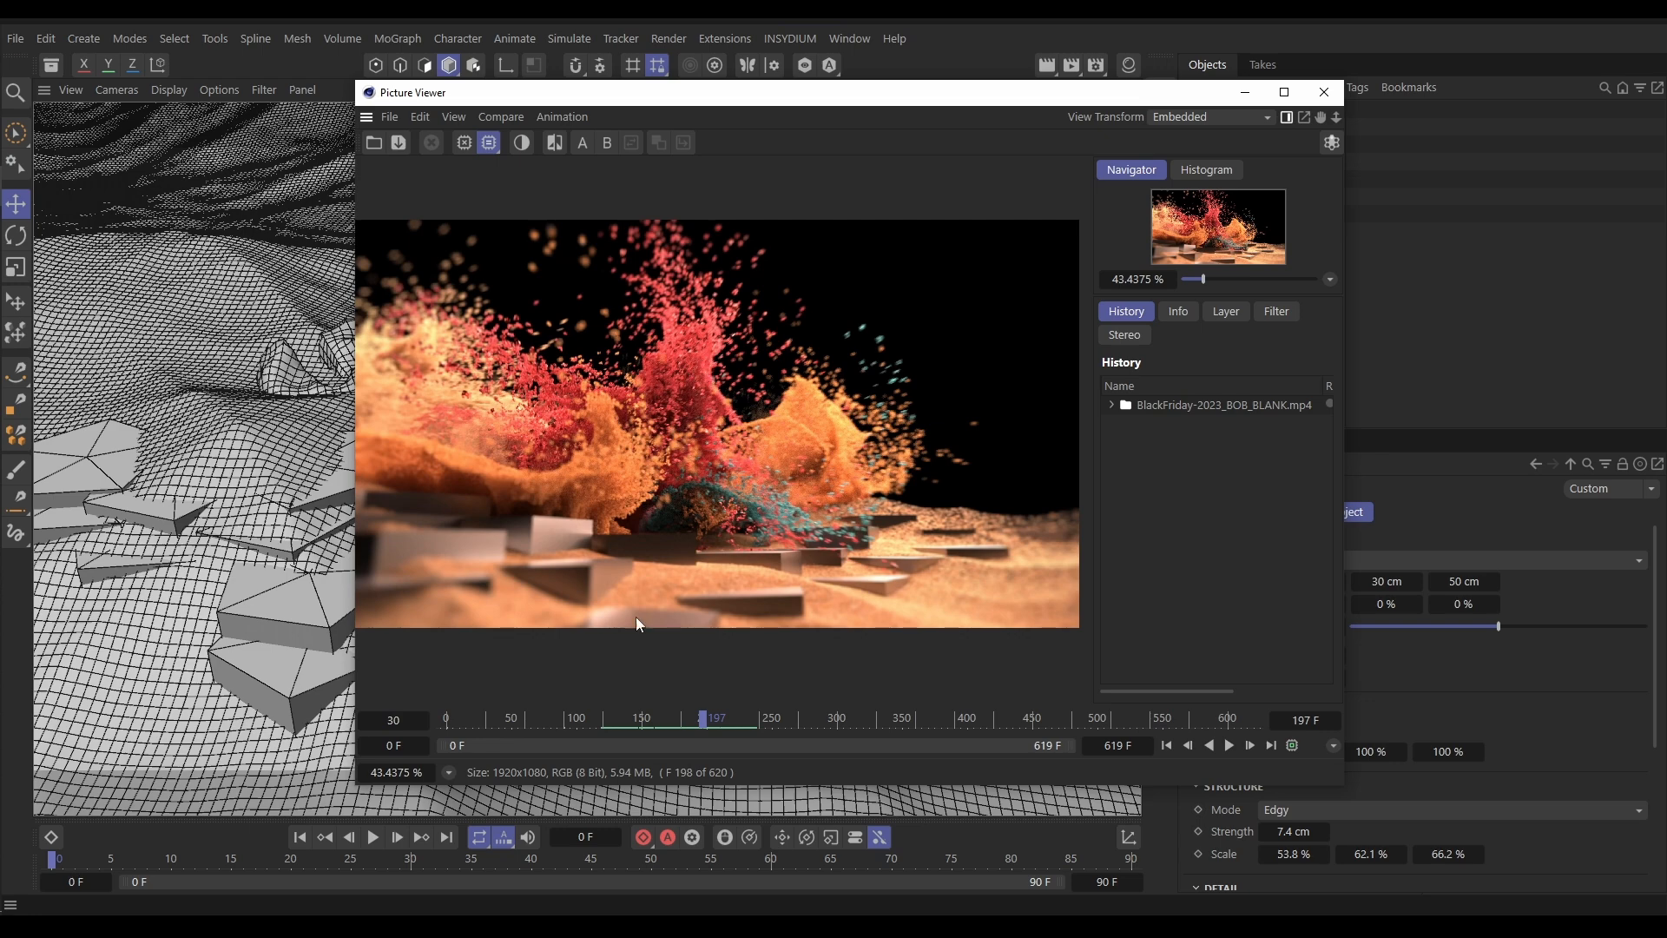
pyautogui.moveTo(670, 724); pyautogui.dragTo(703, 719)
pyautogui.click(1245, 92)
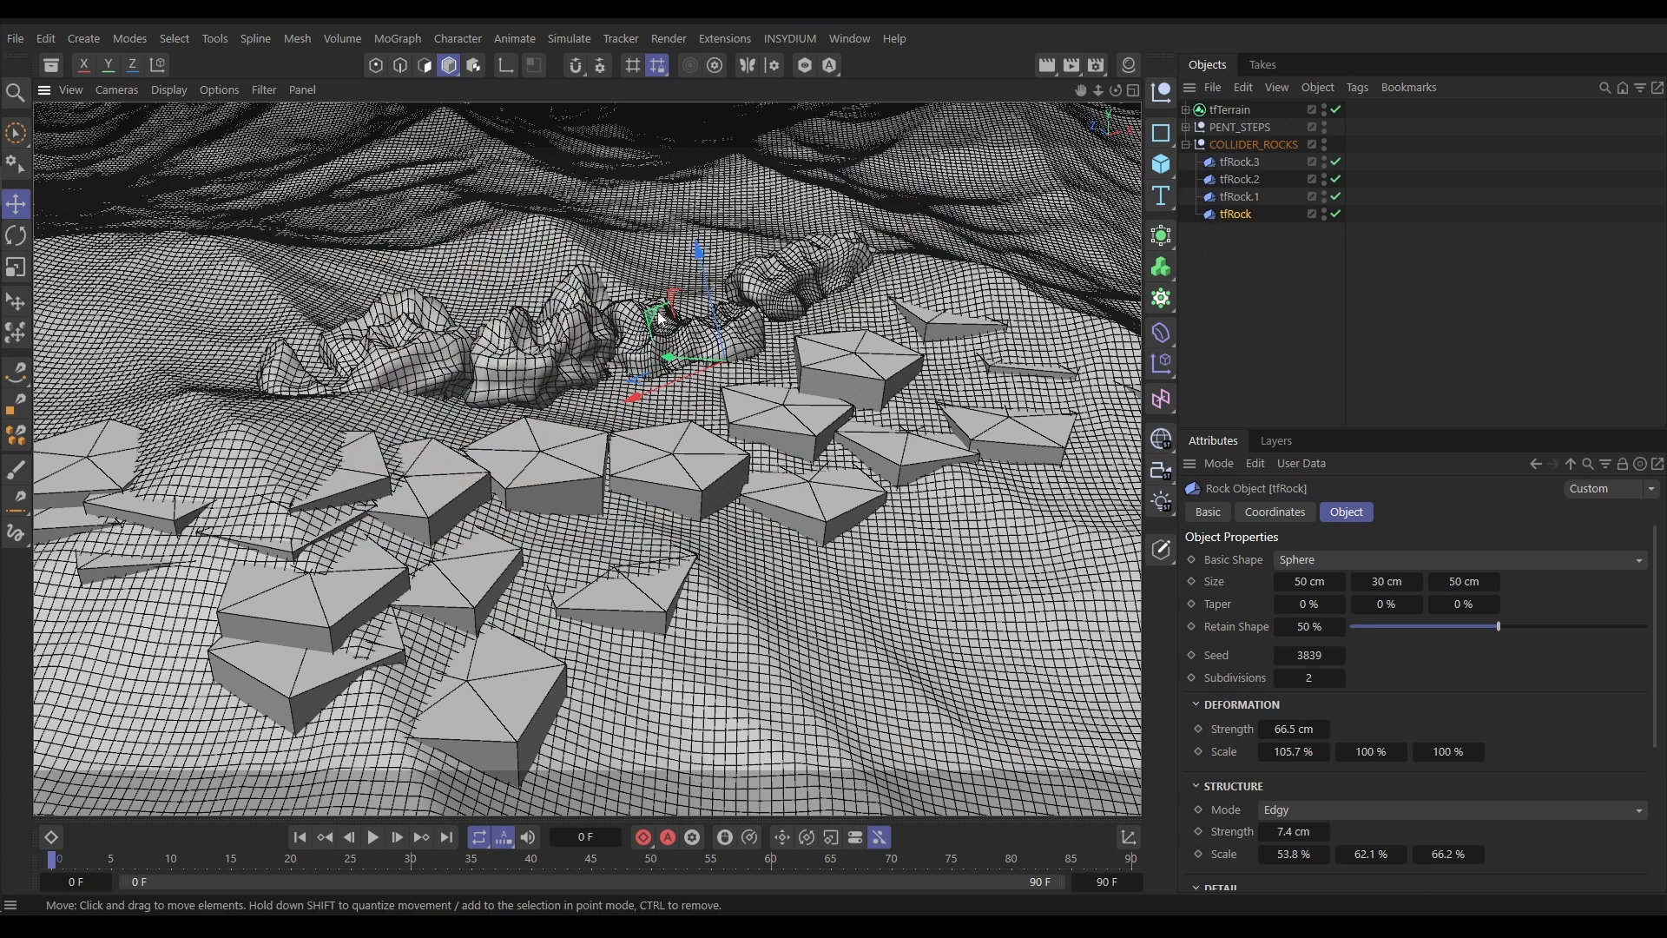
# Collapse the COLLIDER_ROCKS group and rename the terrain object as tfTerrain_Render
pyautogui.click(1186, 145)
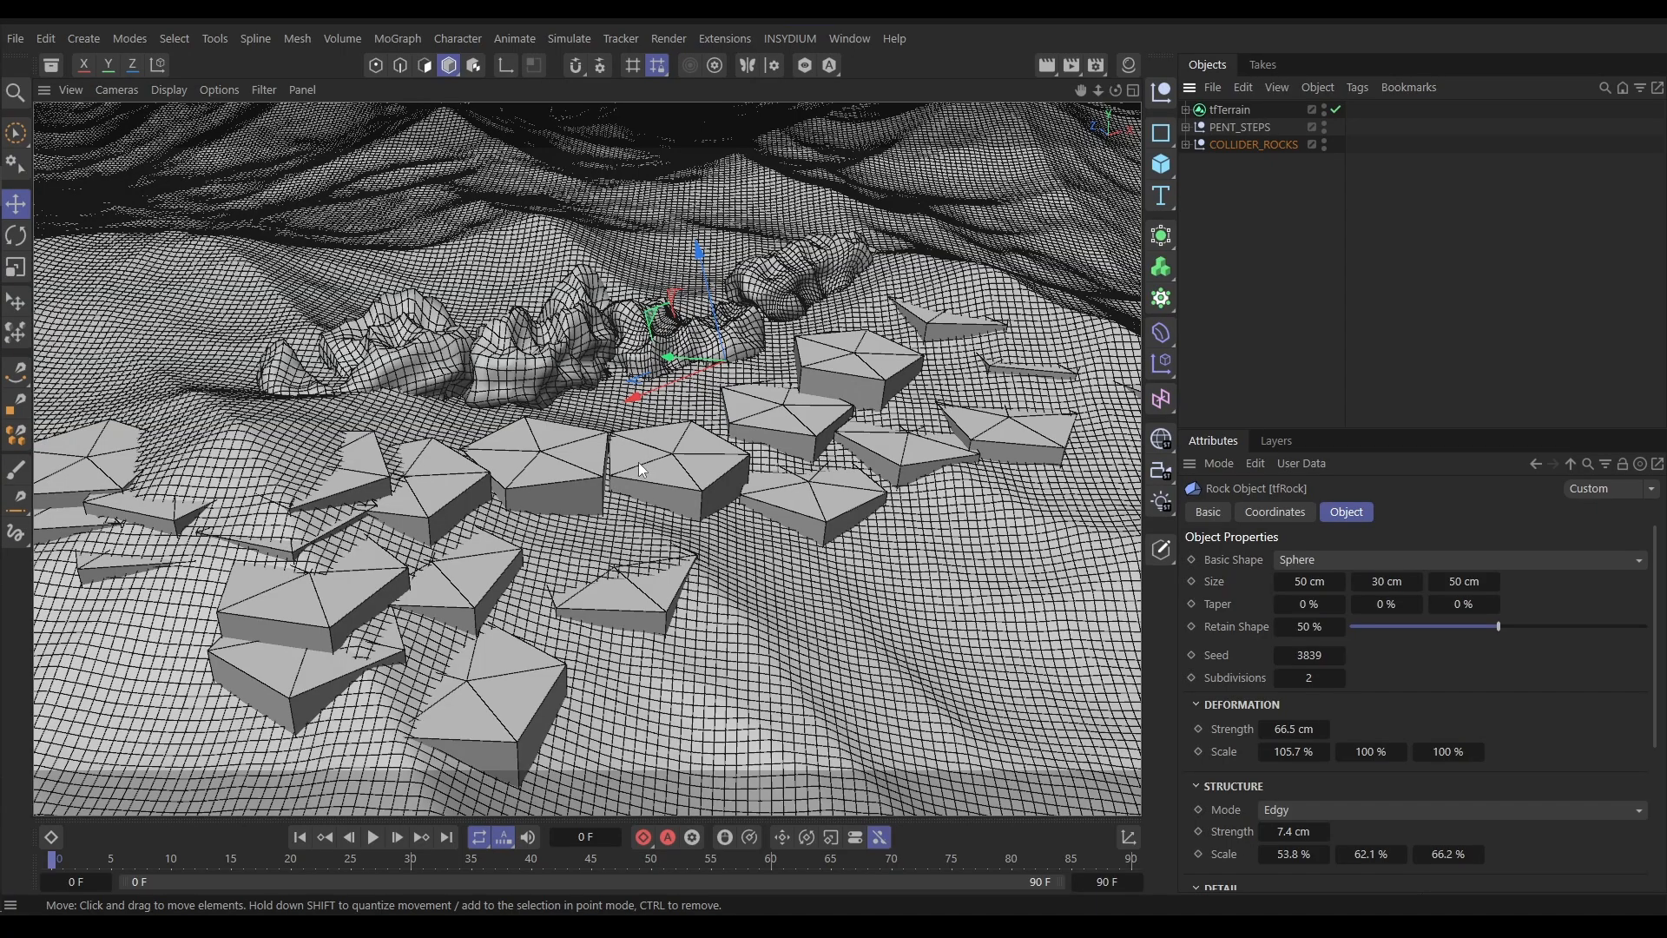
pyautogui.scroll(-3, 669, 478)
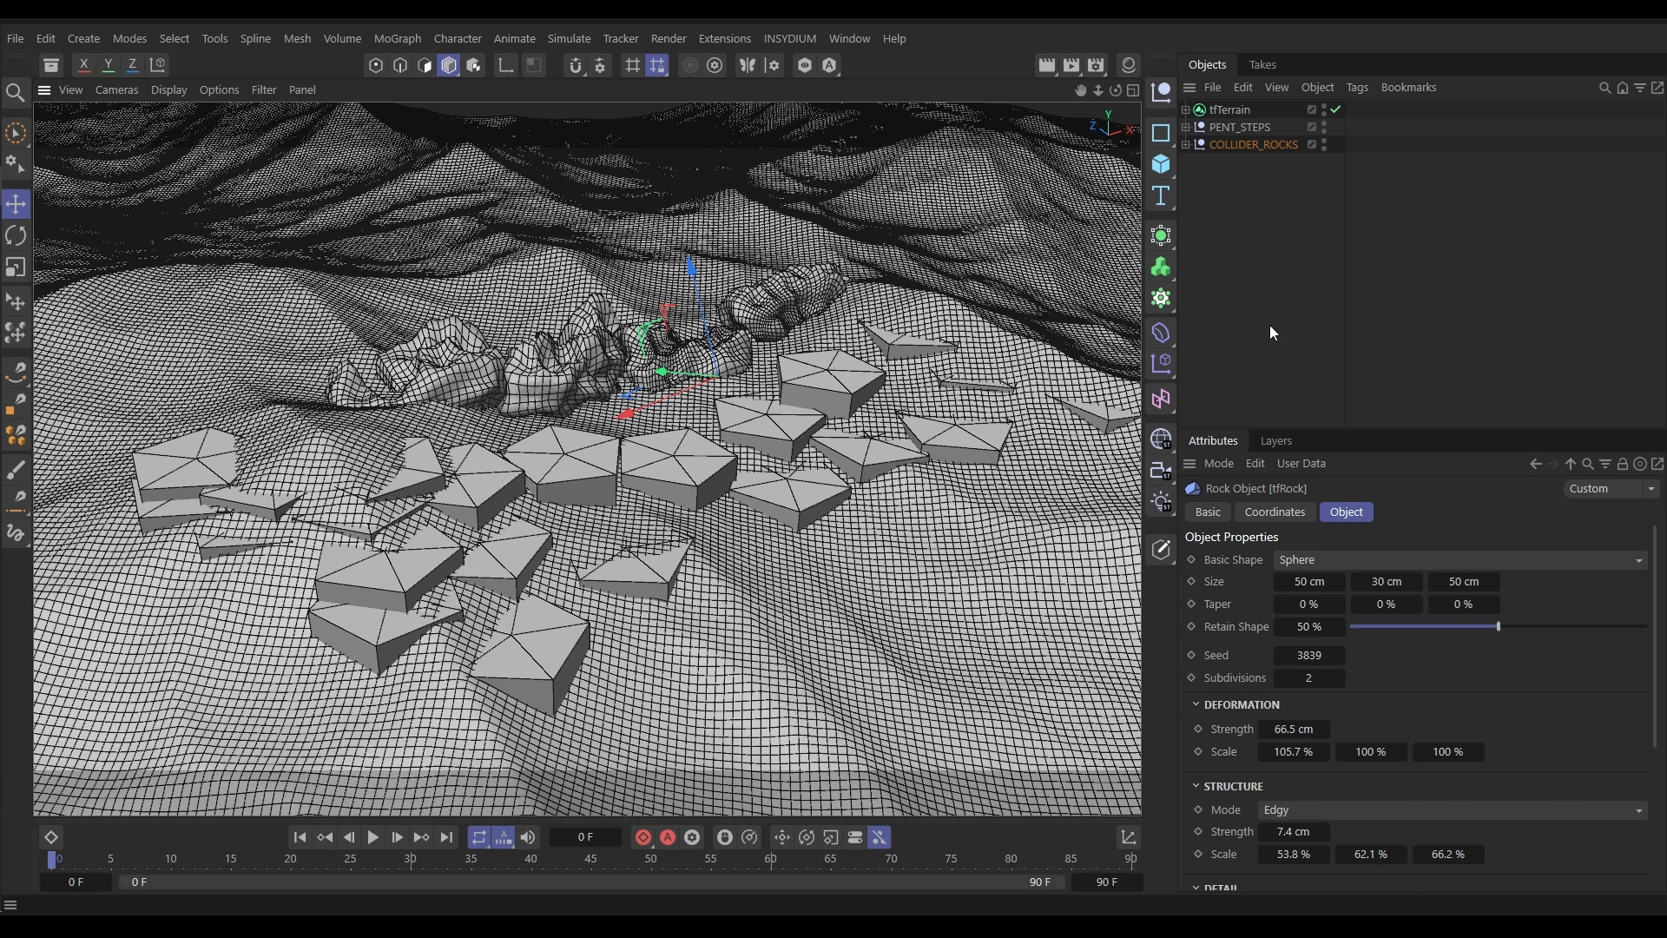
pyautogui.click(1232, 111)
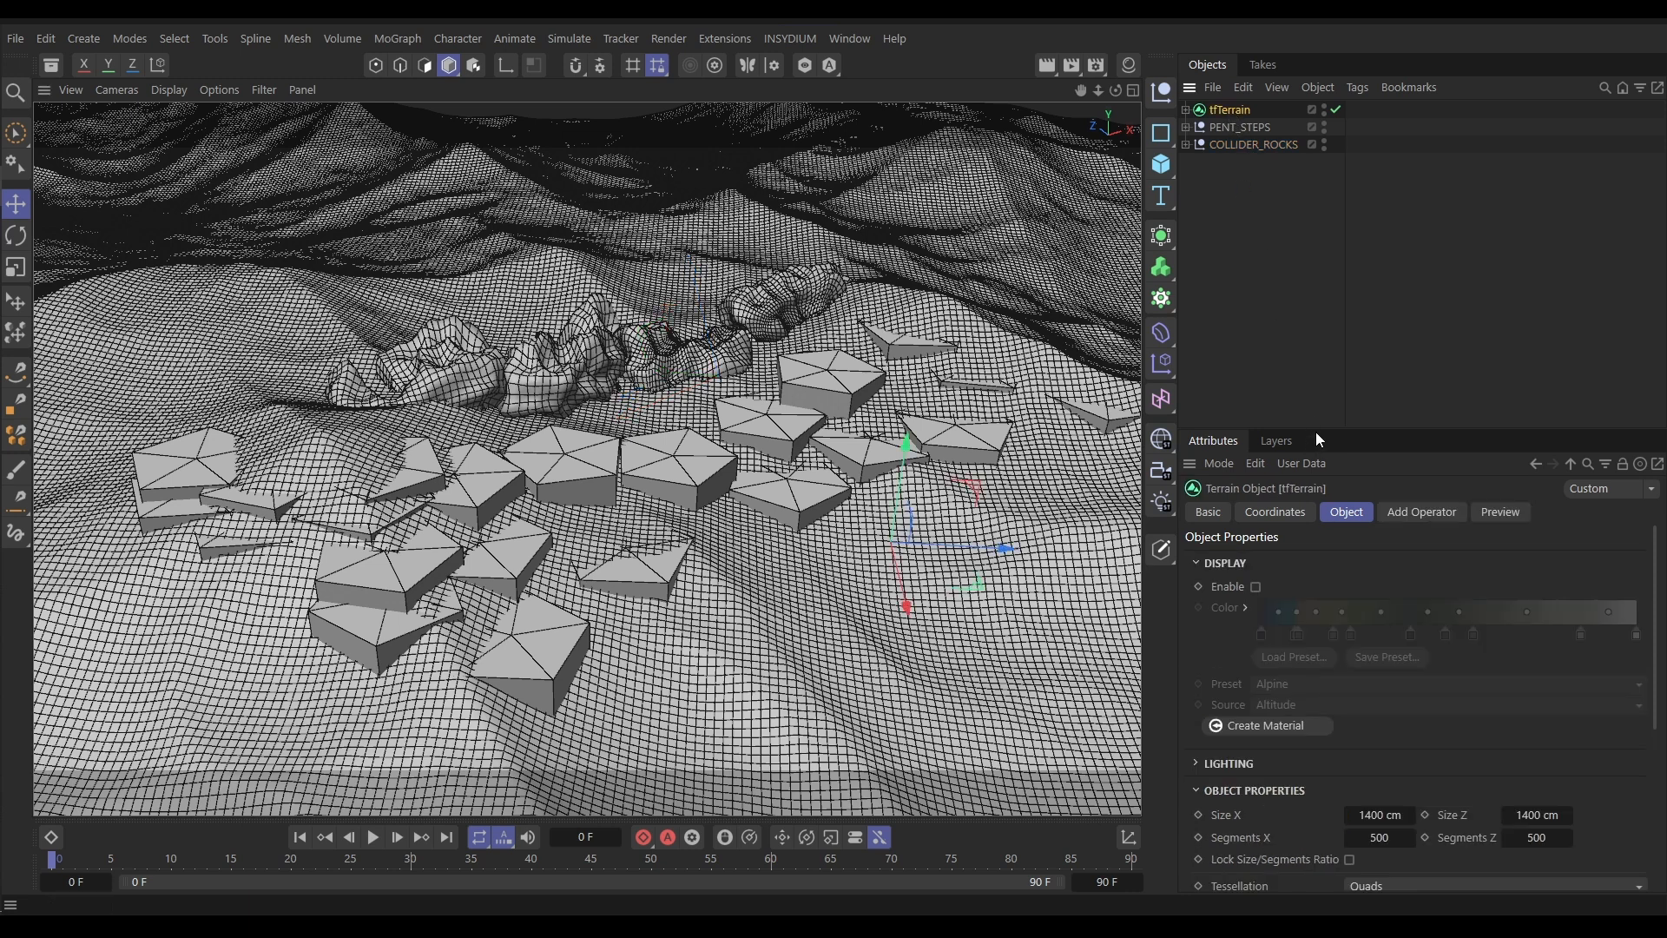
pyautogui.click(1316, 425)
pyautogui.click(1237, 110)
pyautogui.click(1212, 512)
pyautogui.click(1375, 590)
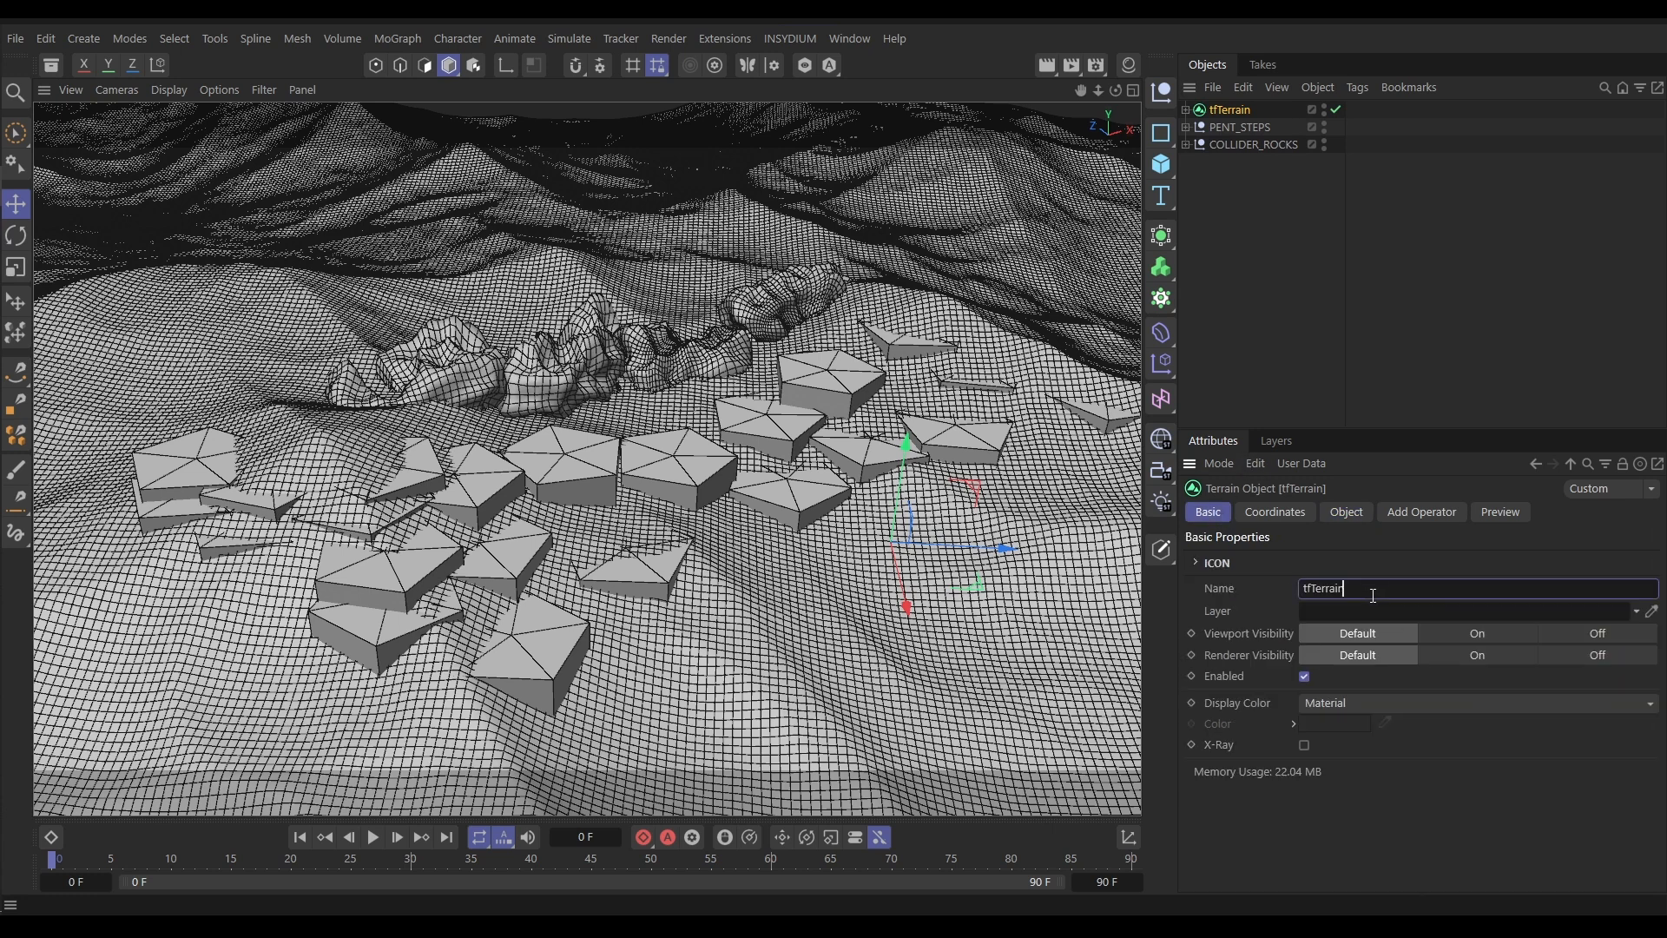
pyautogui.write('_Render')
pyautogui.press('Return')
# Review the size and segment settings of tfTerrain_Render and duplicate the terrain directly below it
pyautogui.click(1244, 116)
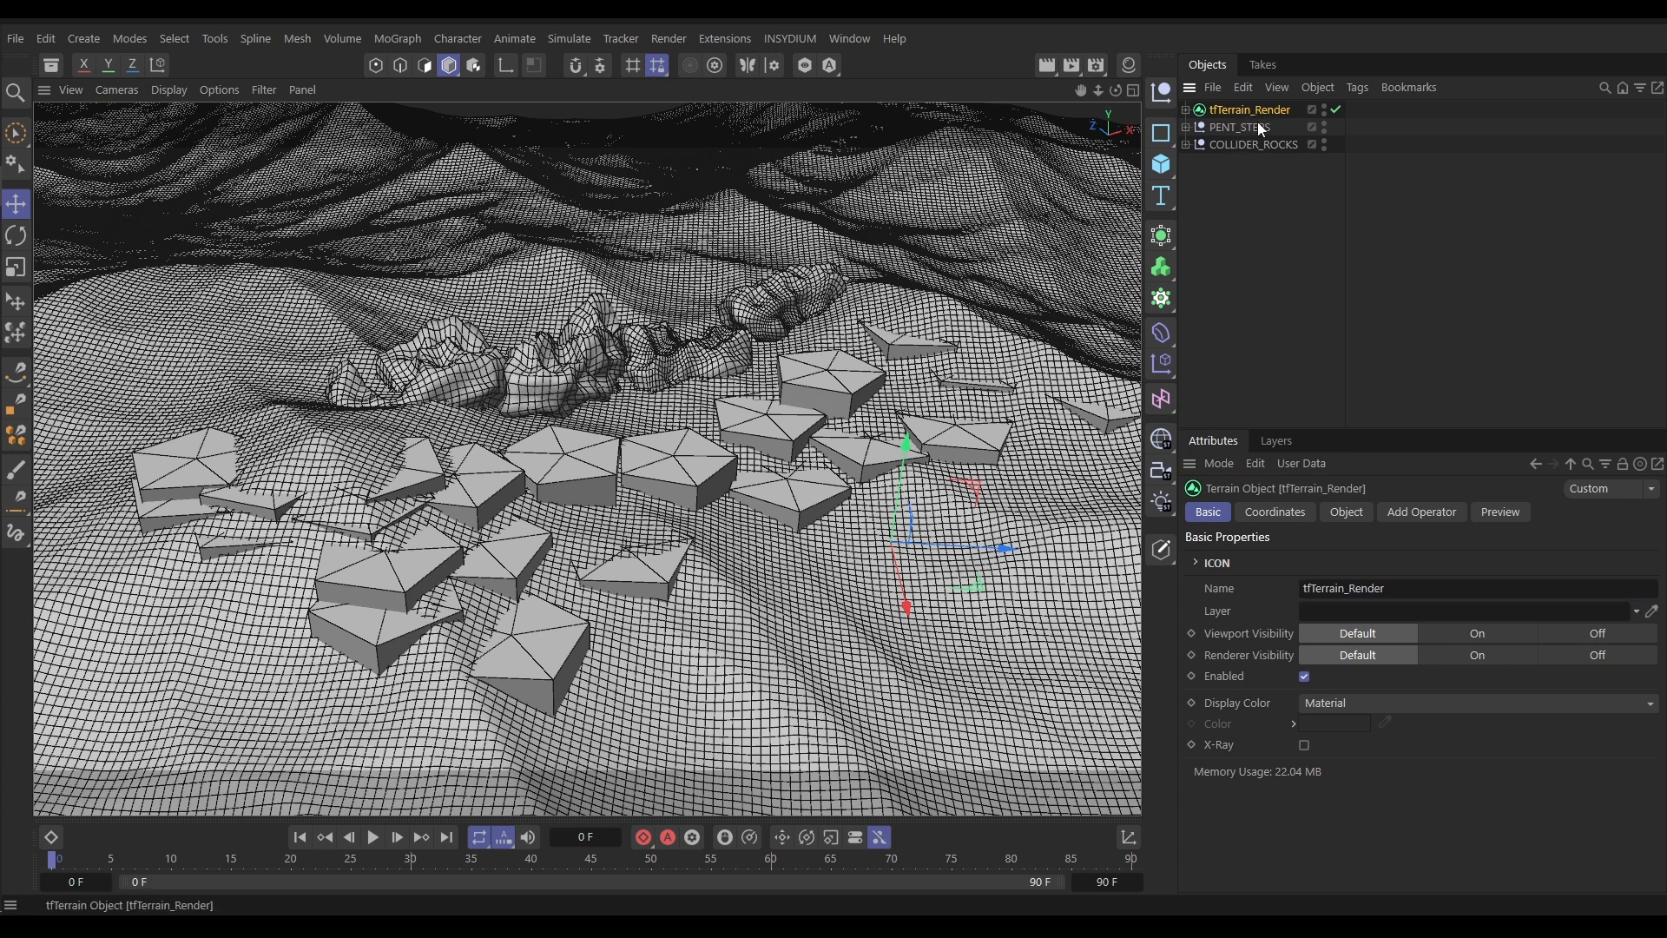
pyautogui.click(1349, 514)
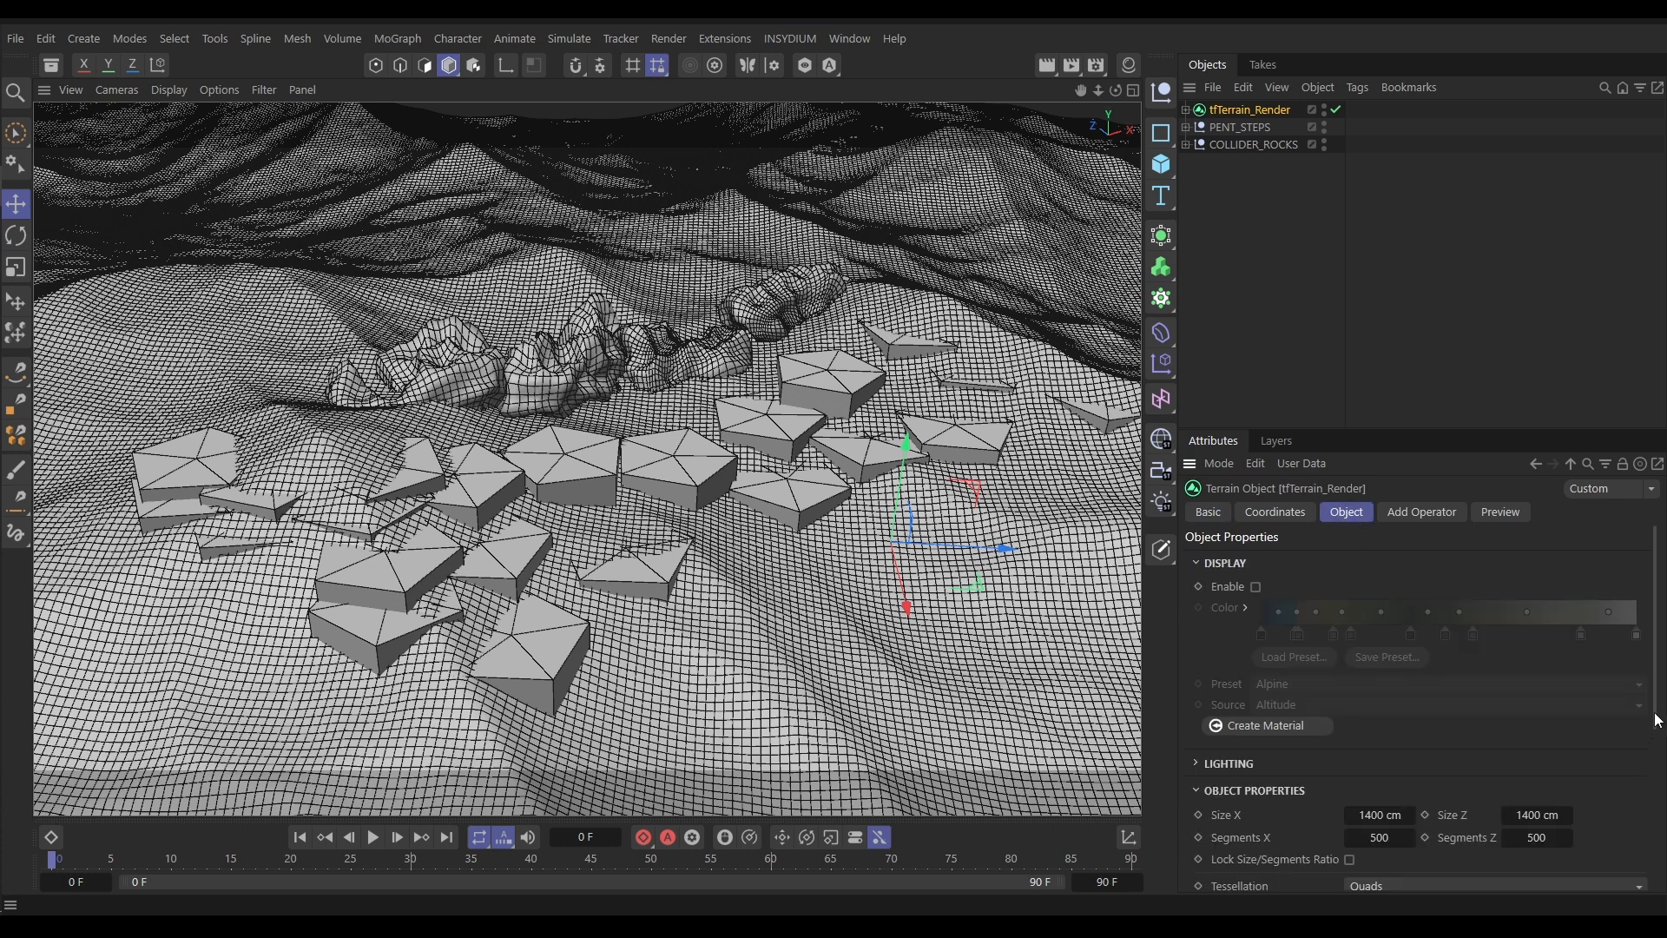
pyautogui.scroll(-5, 1650, 677)
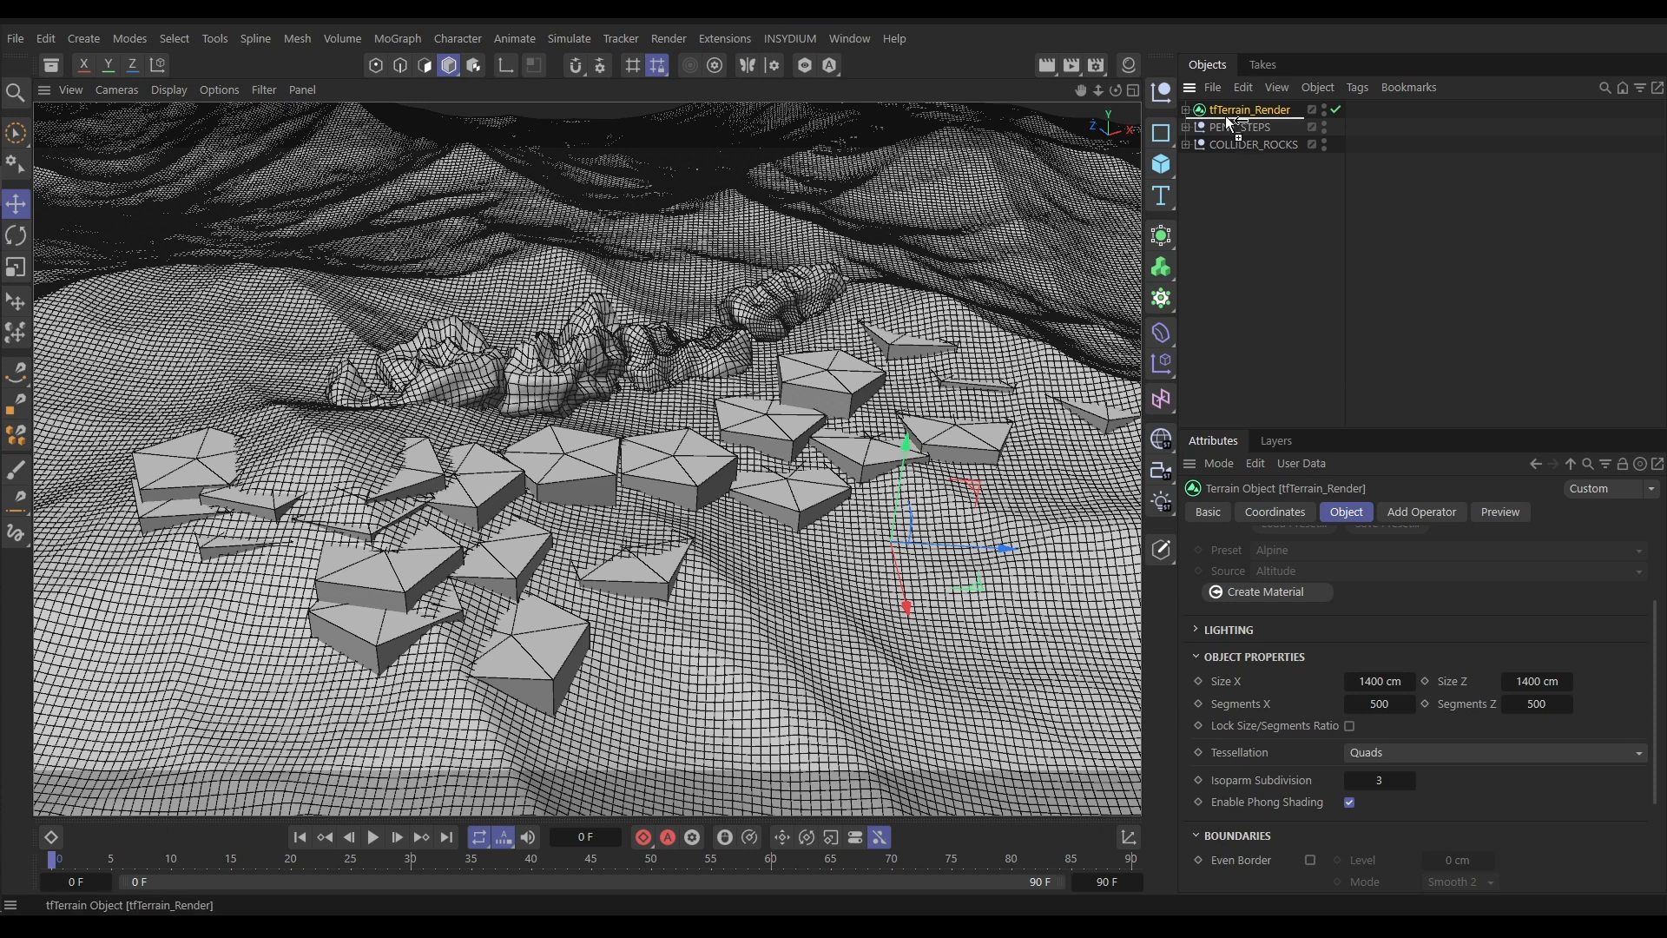
pyautogui.keyDown('ctrl'); pyautogui.moveTo(1229, 112); pyautogui.dragTo(1231, 128); pyautogui.keyUp('ctrl')
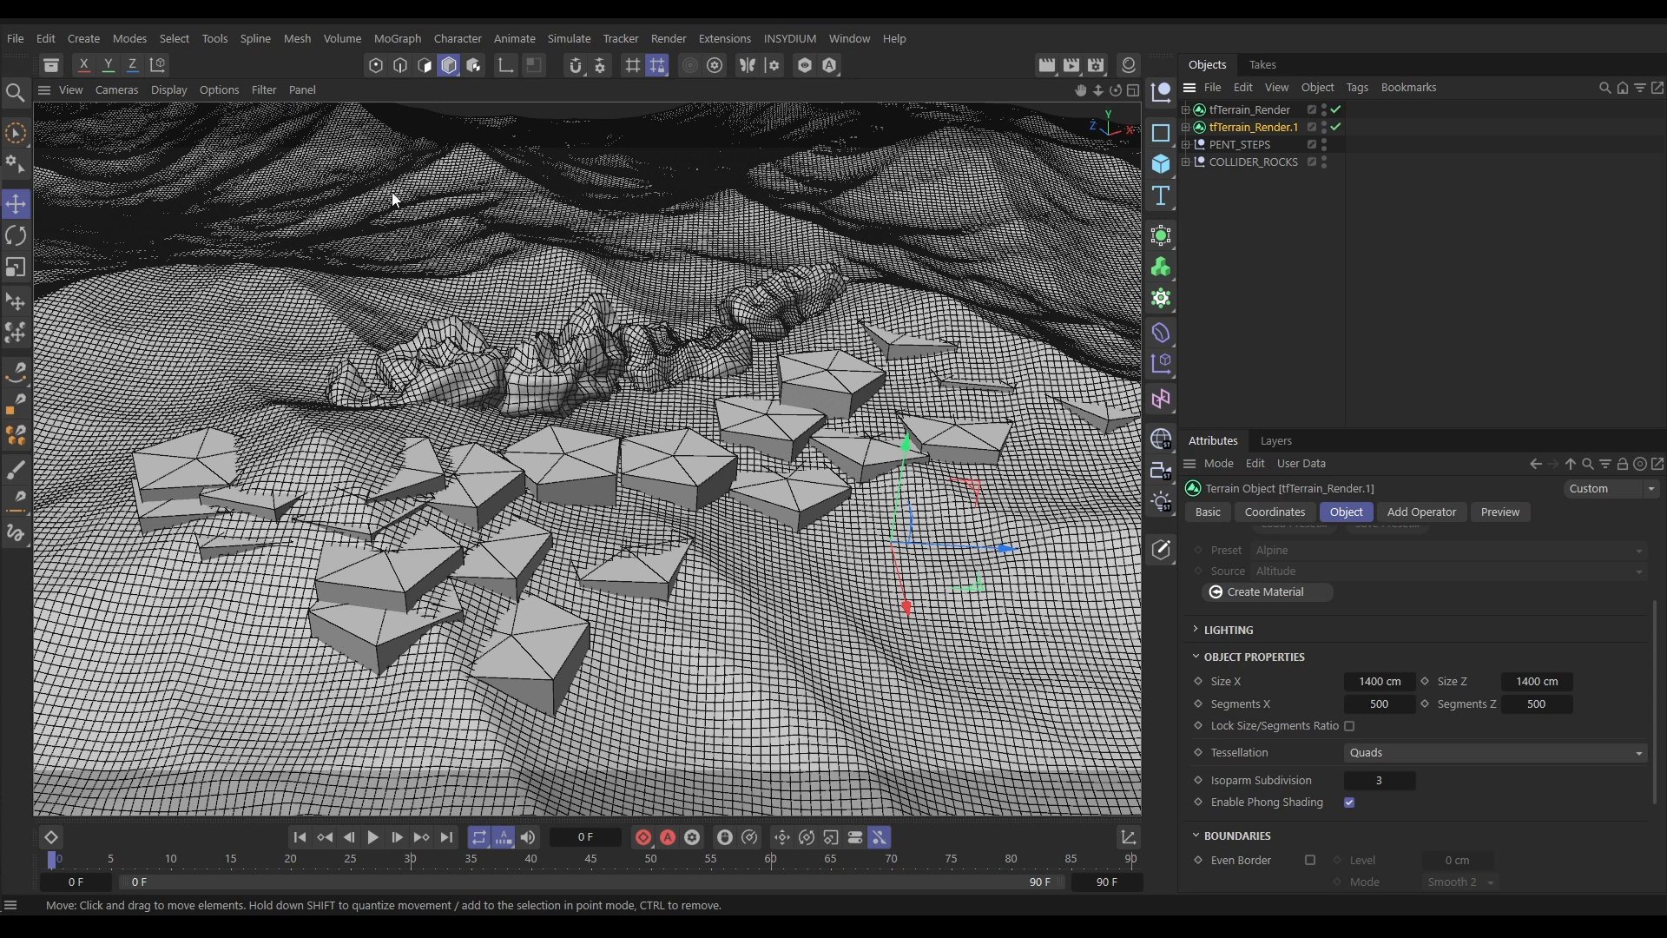
# Add an MeshTools mtRemesh object and make the duplicated terrain its child
pyautogui.click(790, 39)
pyautogui.moveTo(825, 170)
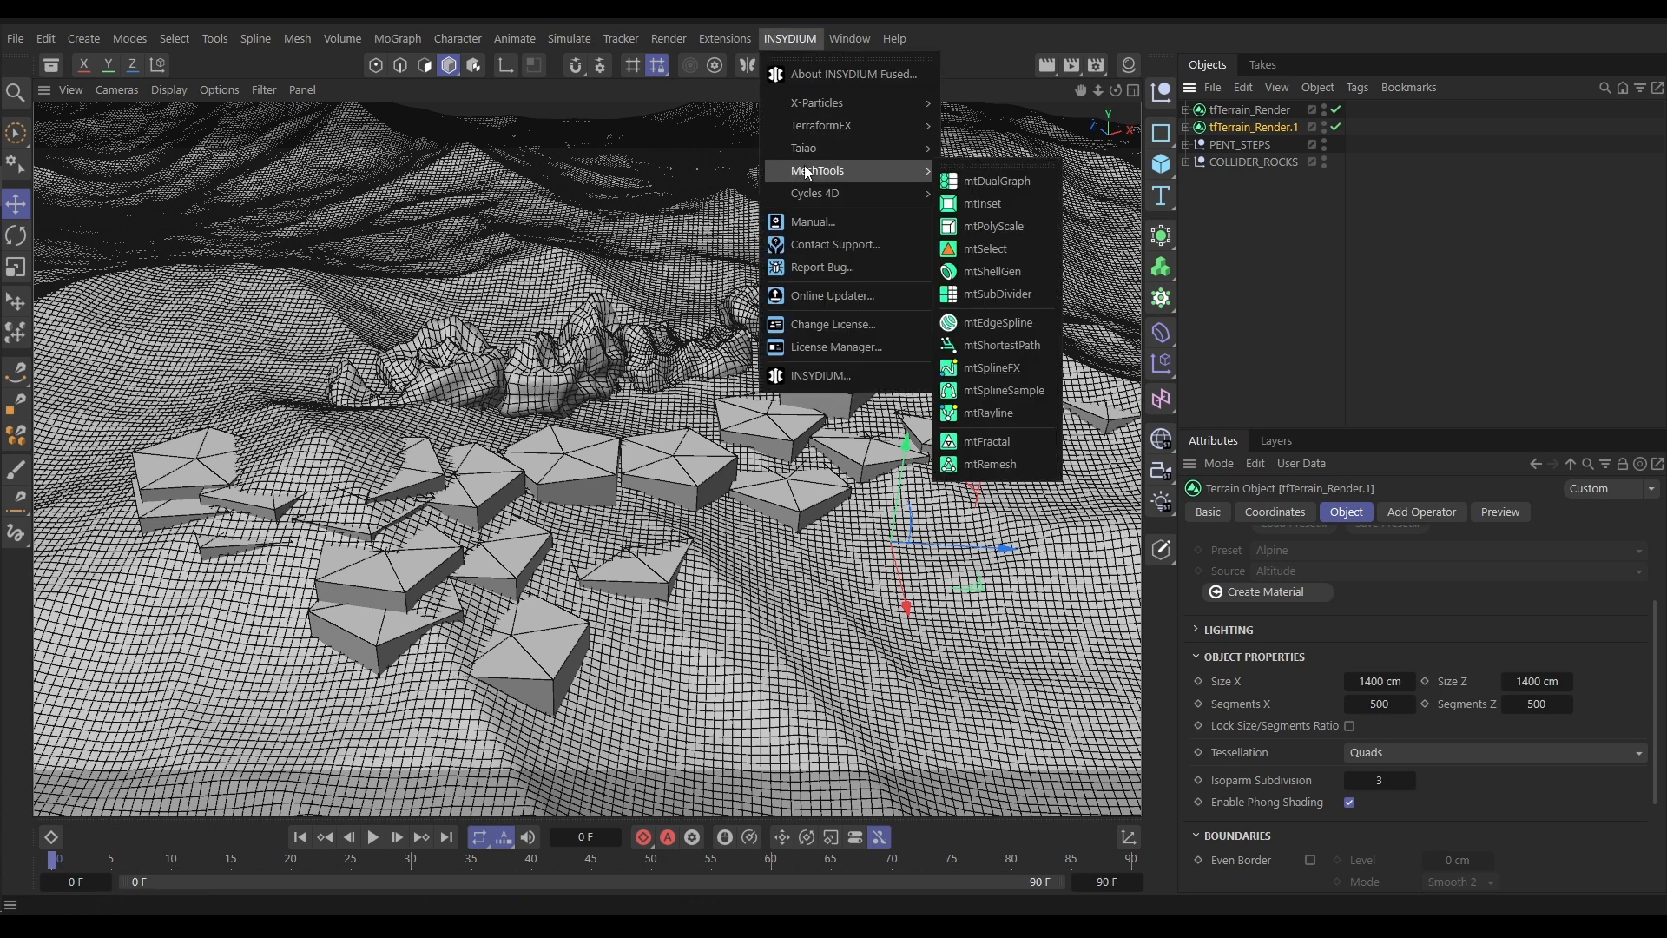
pyautogui.click(990, 447)
pyautogui.moveTo(1253, 113); pyautogui.dragTo(1249, 212)
pyautogui.moveTo(1226, 127); pyautogui.dragTo(1232, 180)
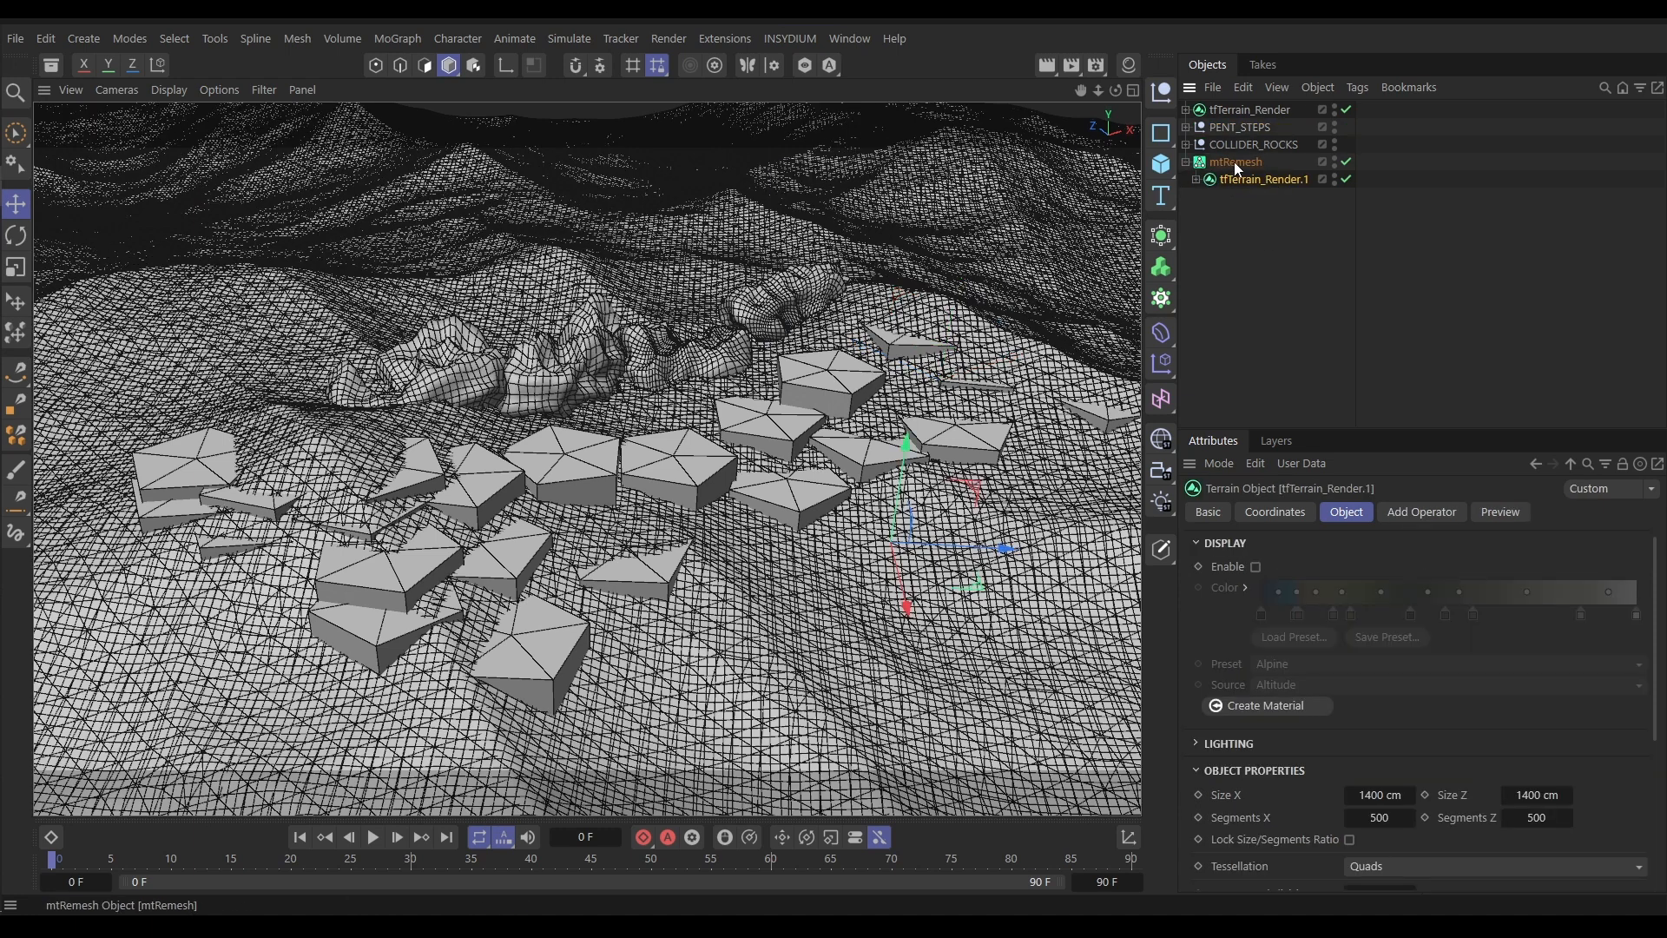
# Hide the original tfTerrain_Render and set the Edge Length of mtRemesh to about 38 cm
pyautogui.click(1233, 161)
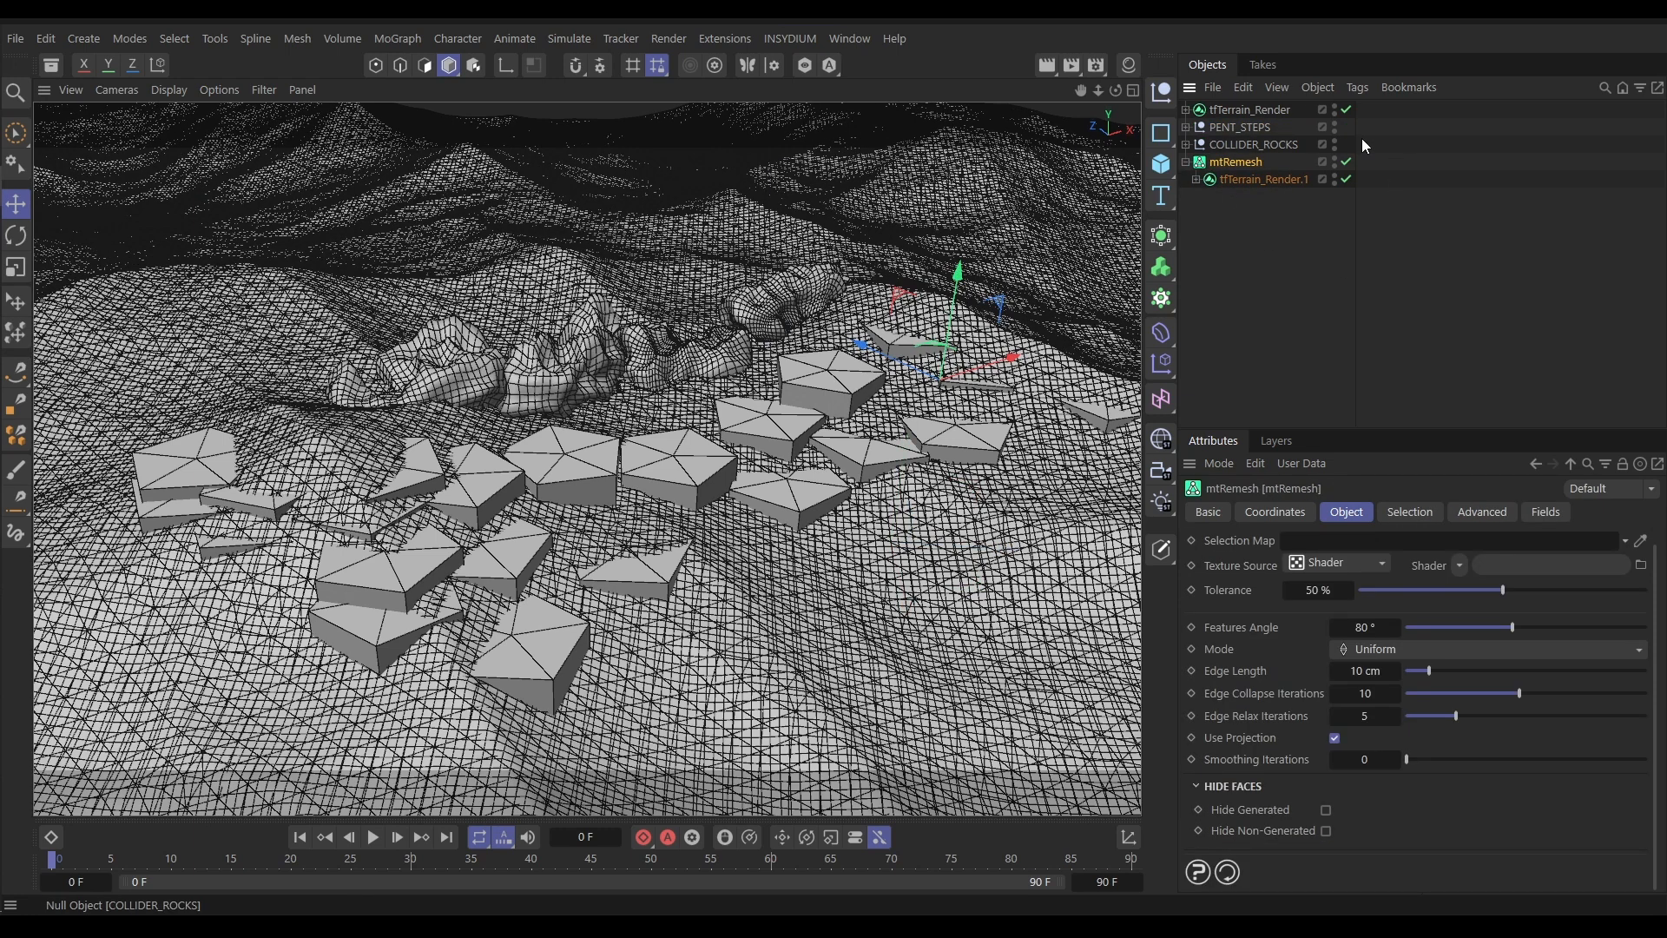
pyautogui.click(1337, 109)
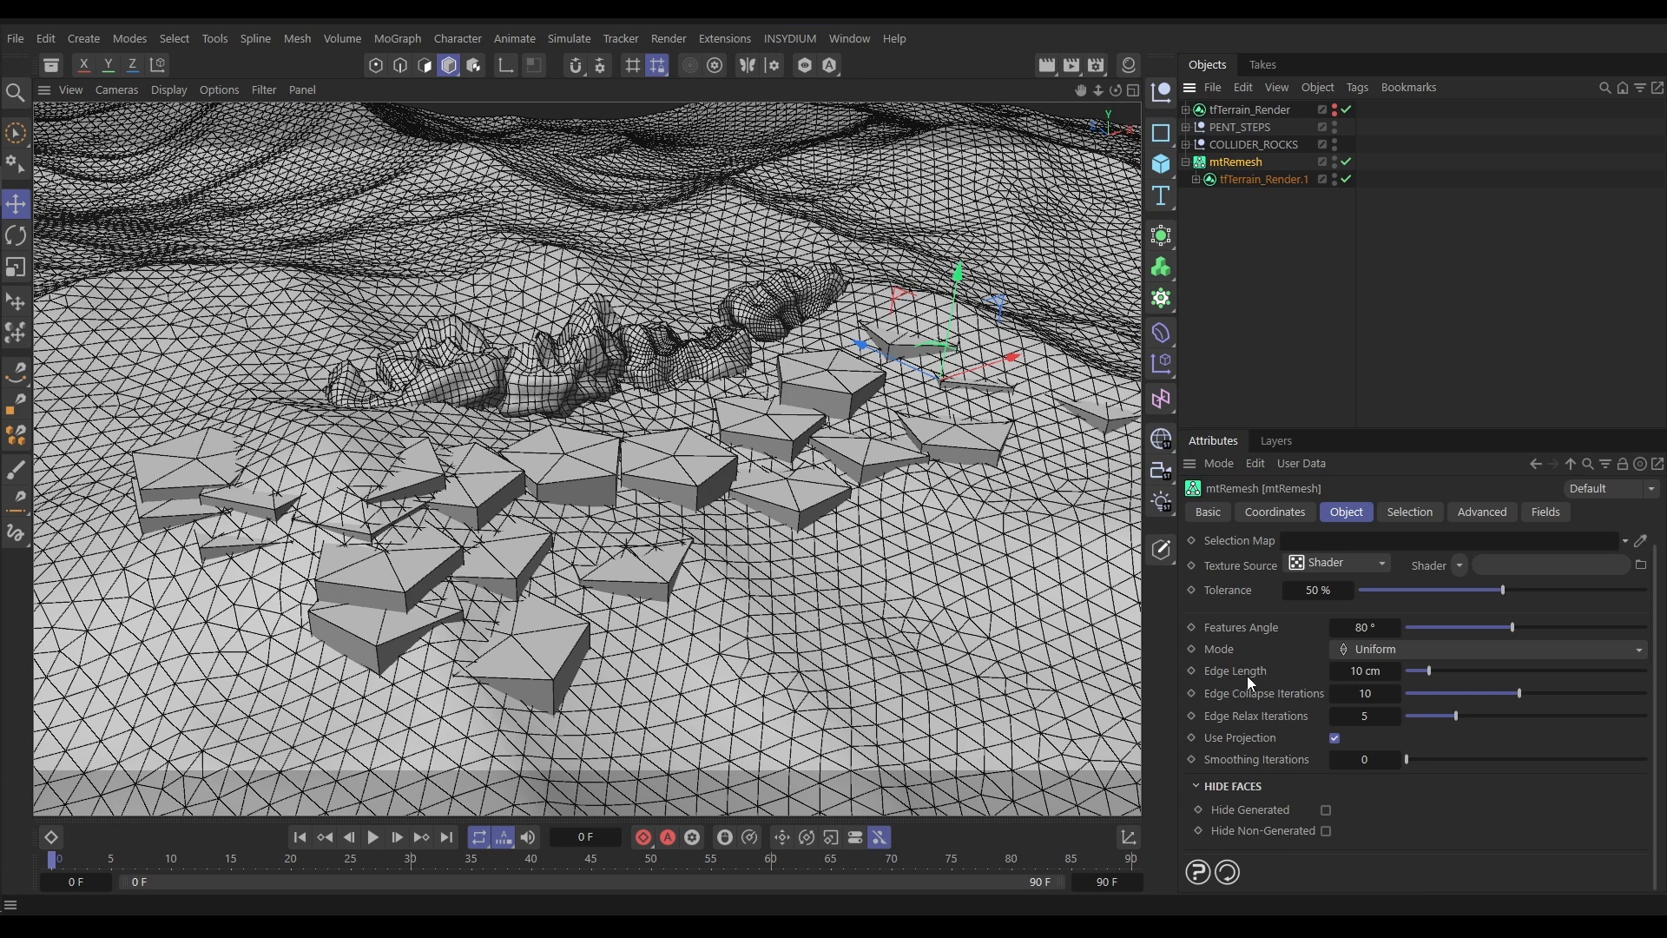
pyautogui.moveTo(1434, 669); pyautogui.dragTo(1492, 675)
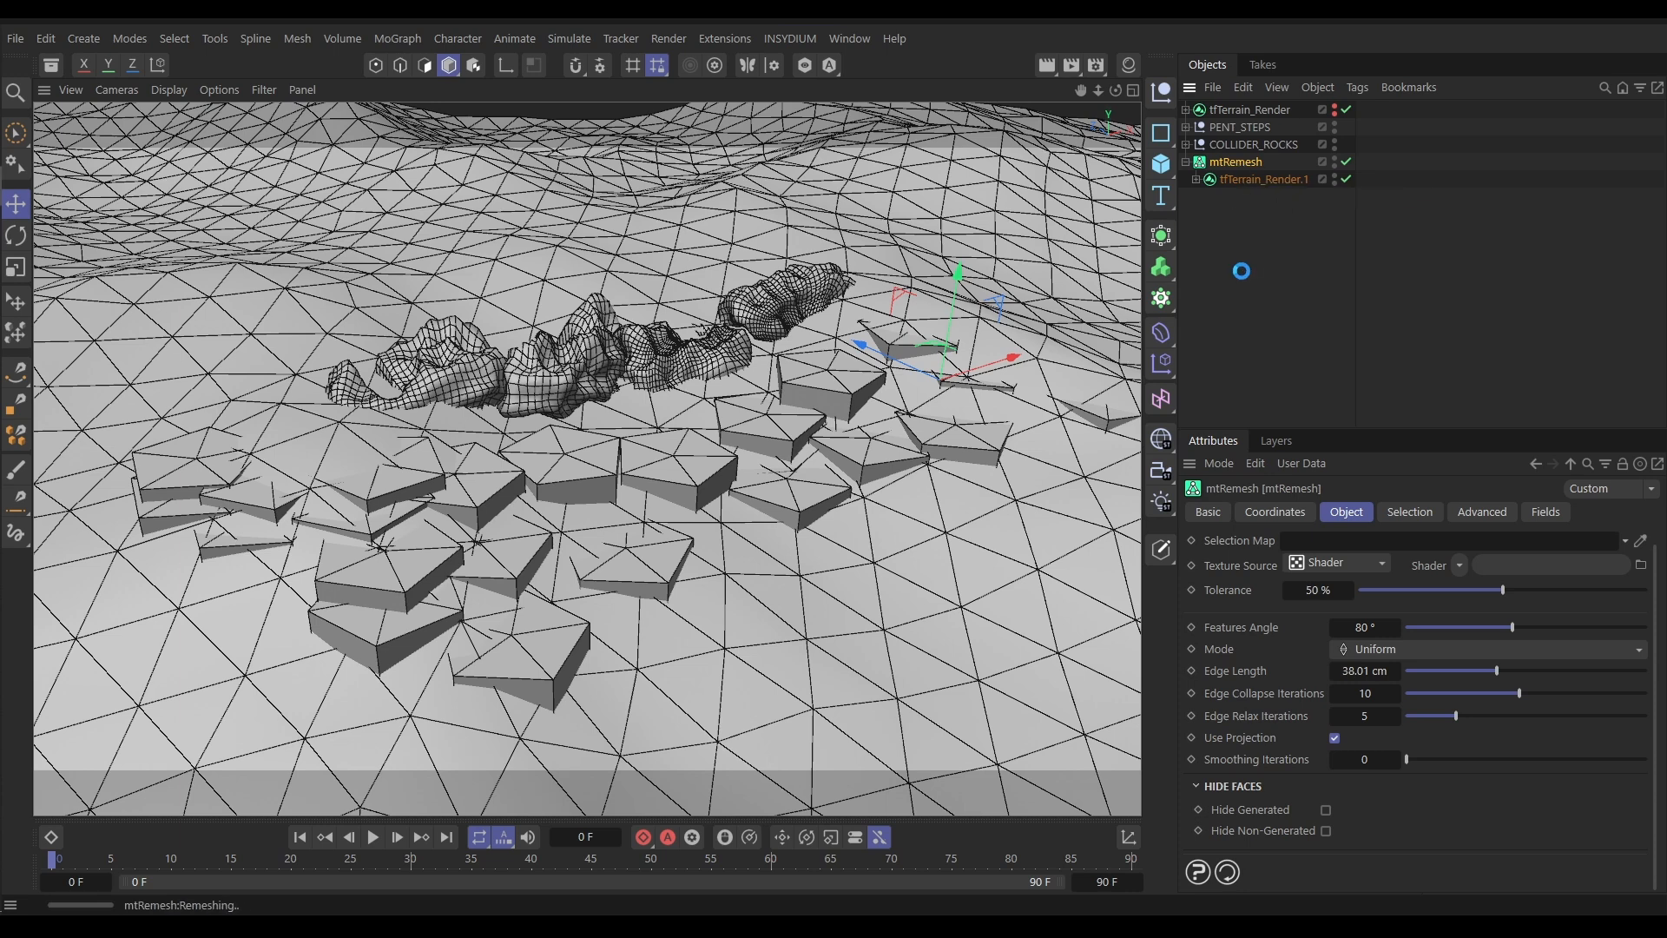
# Make mtRemesh editable, keeping only its Polygon mesh at the top level and deleting the leftover mtRemesh null with its child
pyautogui.click(1186, 163)
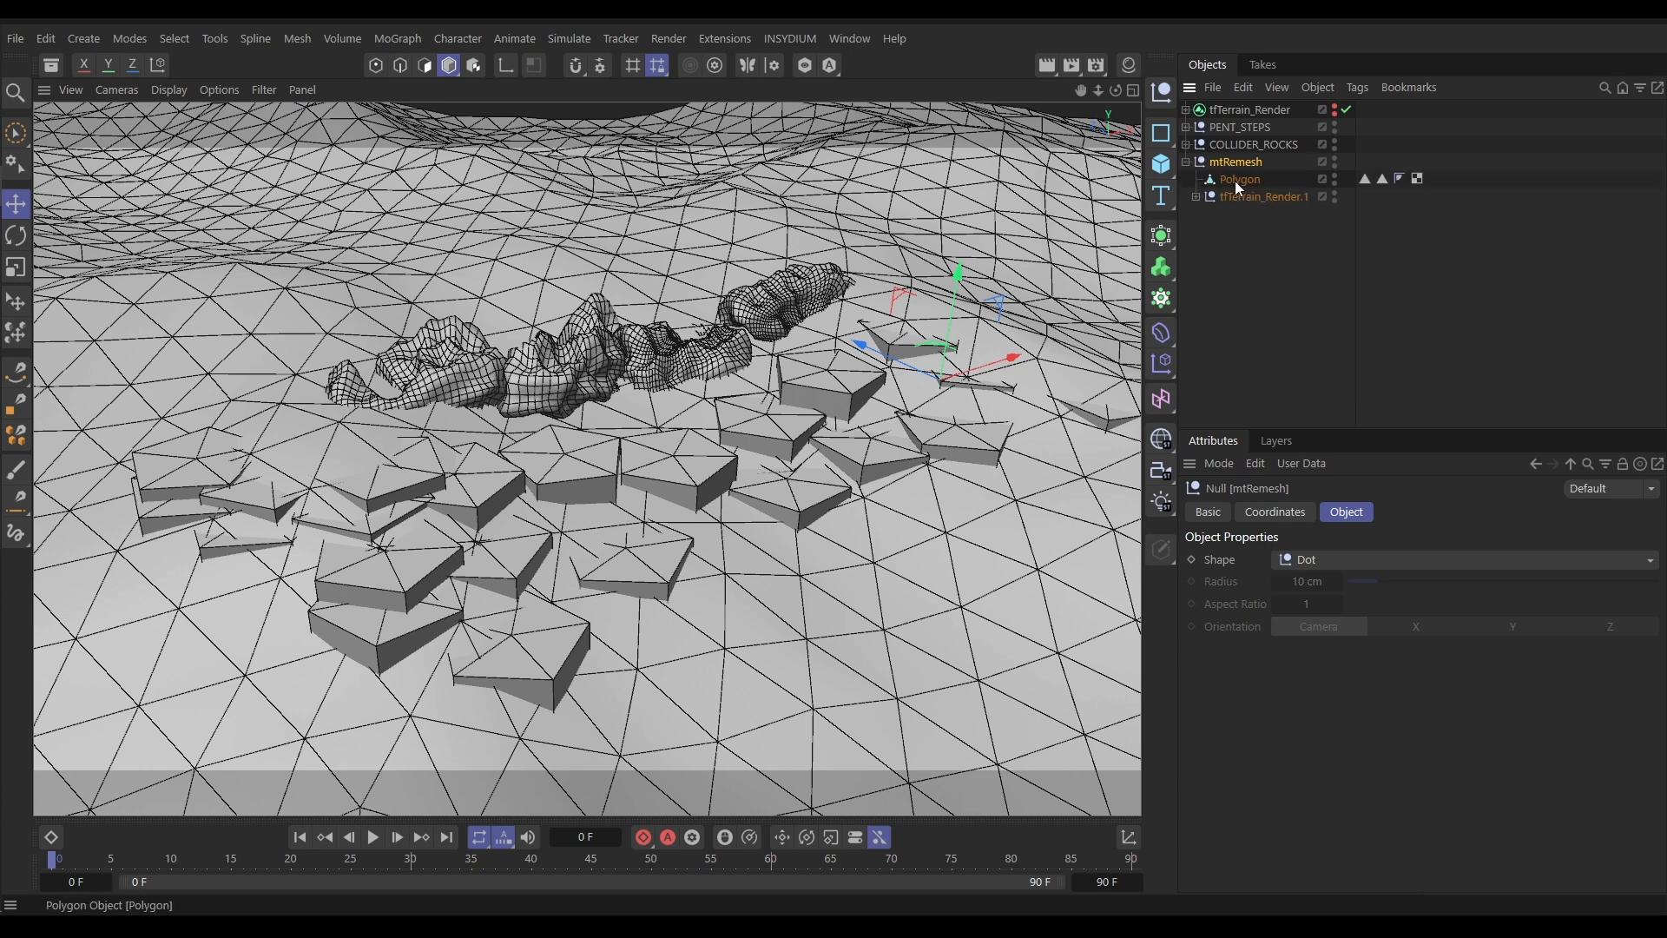
pyautogui.moveTo(1232, 178); pyautogui.dragTo(1244, 233)
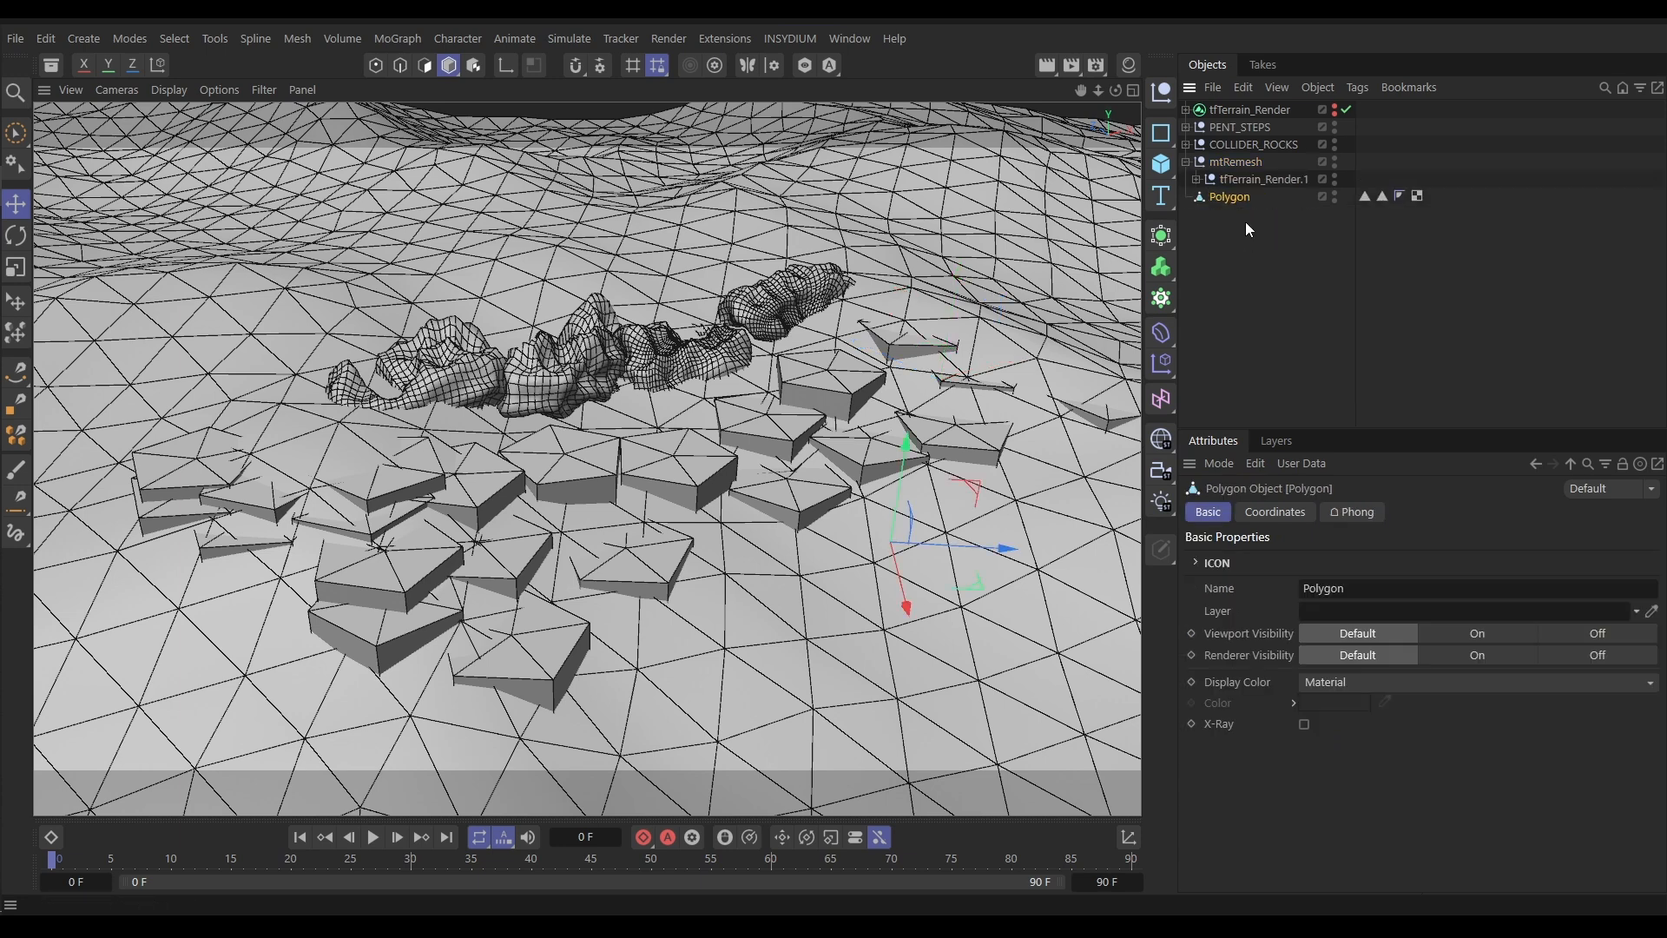
pyautogui.click(1240, 167)
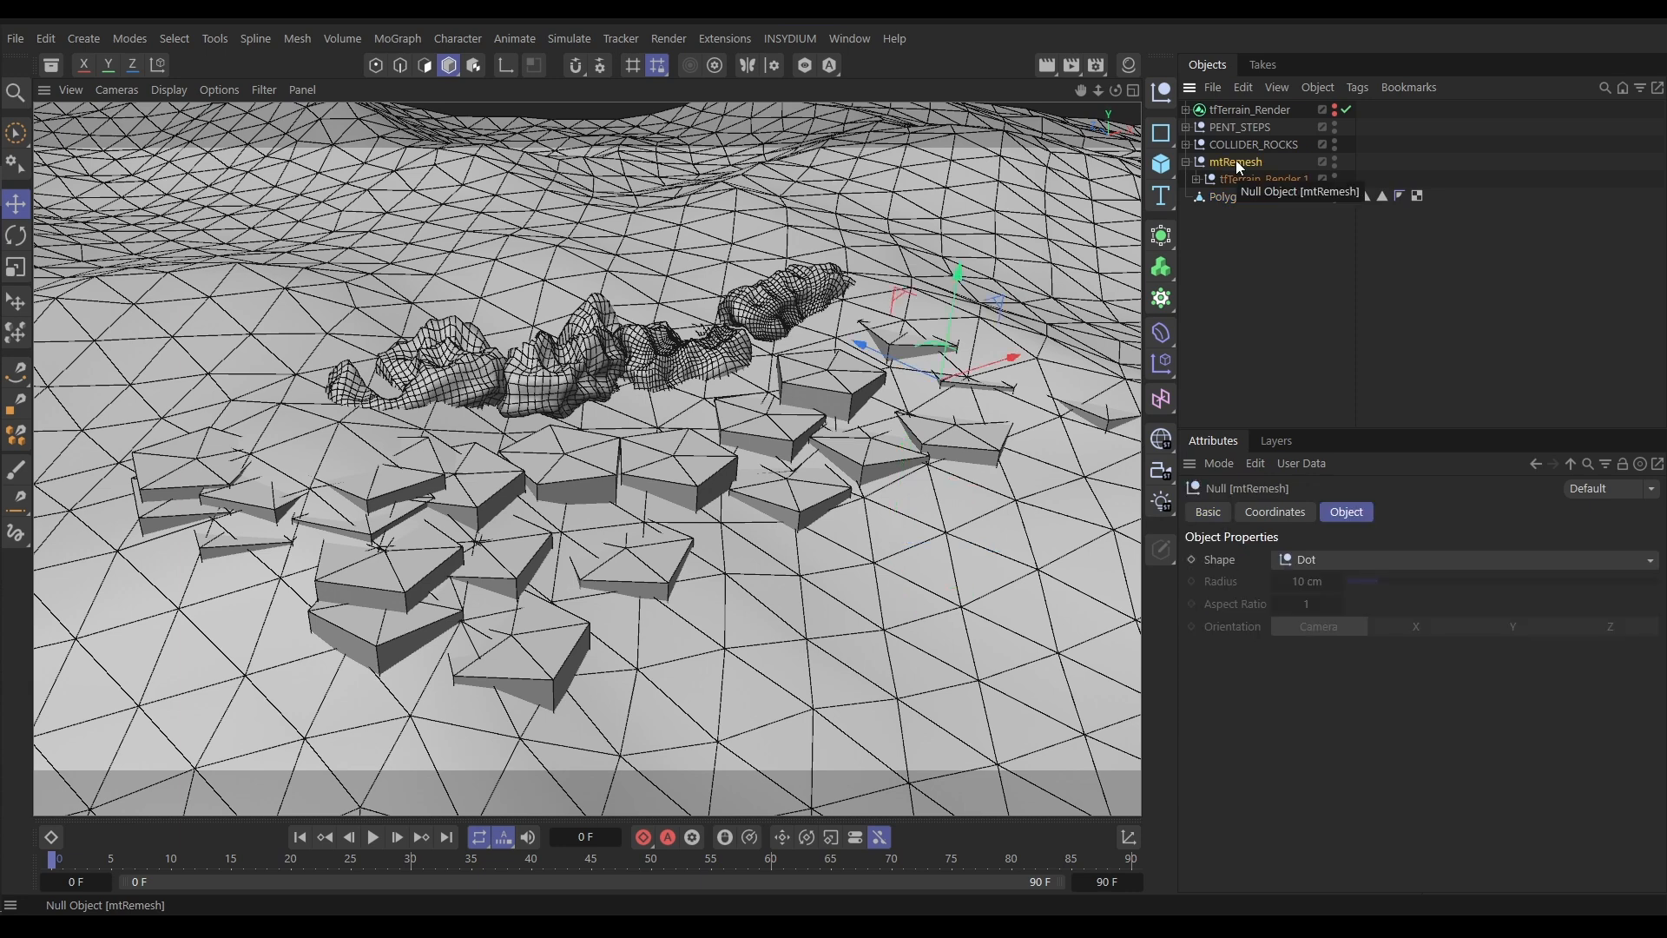
pyautogui.press('Delete')
# Rename the remeshed Polygon object as Terrain_Sim
pyautogui.click(1228, 165)
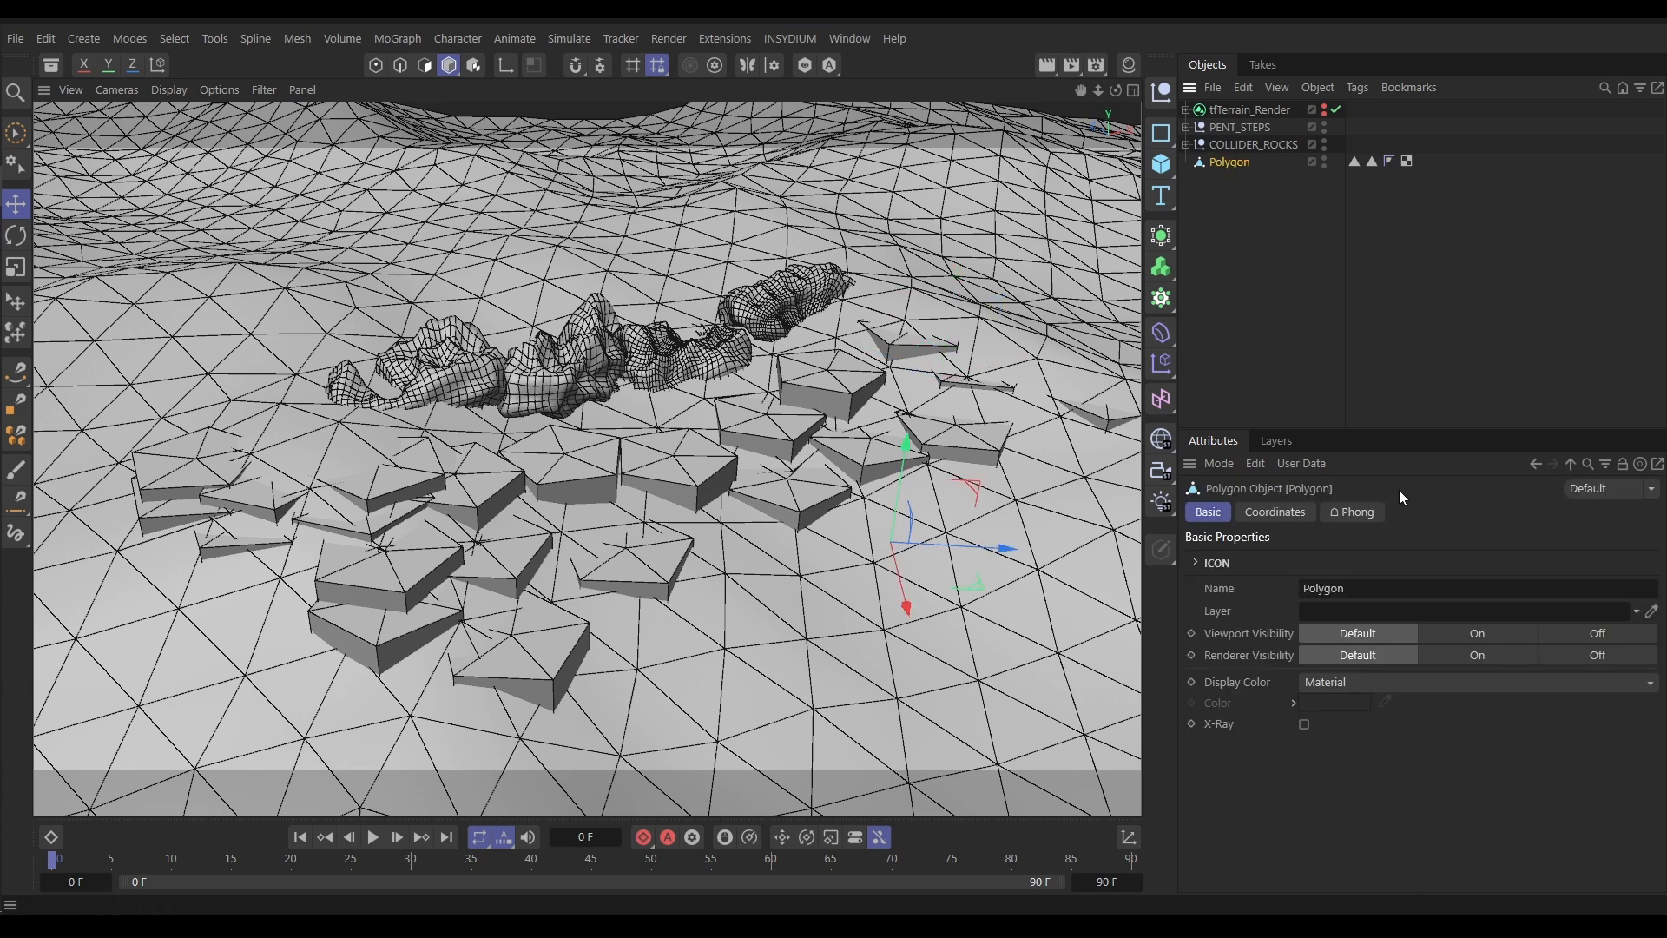
pyautogui.doubleClick(1359, 588)
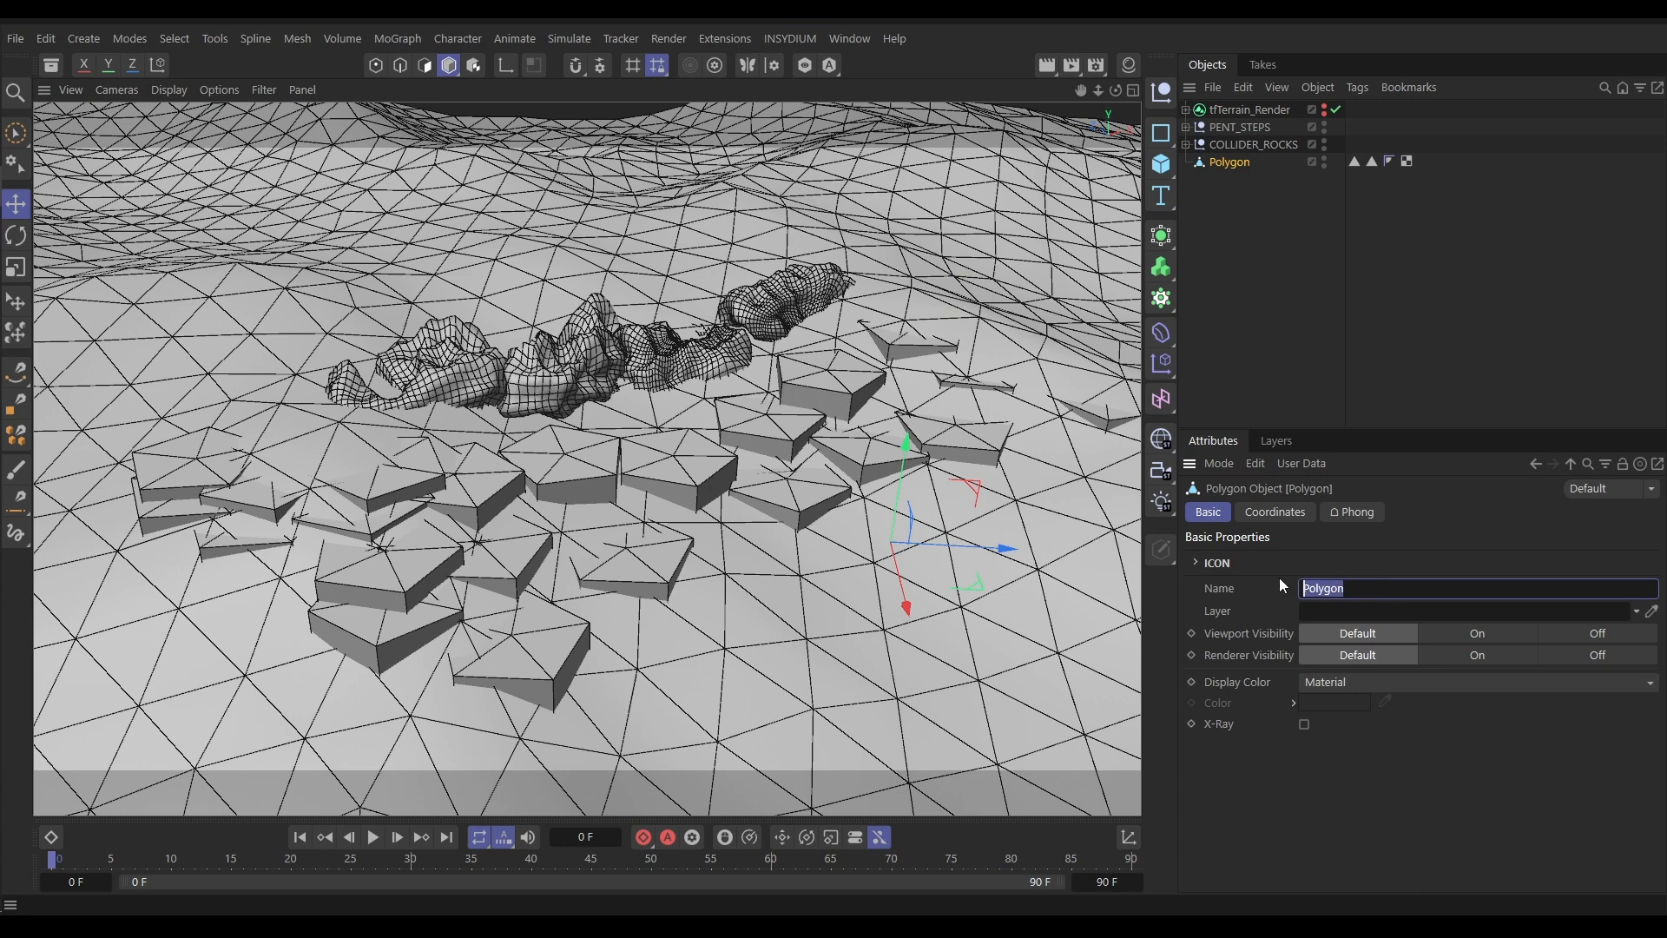
pyautogui.write('Terrain_Sim')
pyautogui.press('Return')
# Examine the full extent of the low-resolution Terrain_Sim mesh from a low angle and from above
pyautogui.keyDown('alt'); pyautogui.moveTo(637, 482); pyautogui.dragTo(519, 393); pyautogui.keyUp('alt')
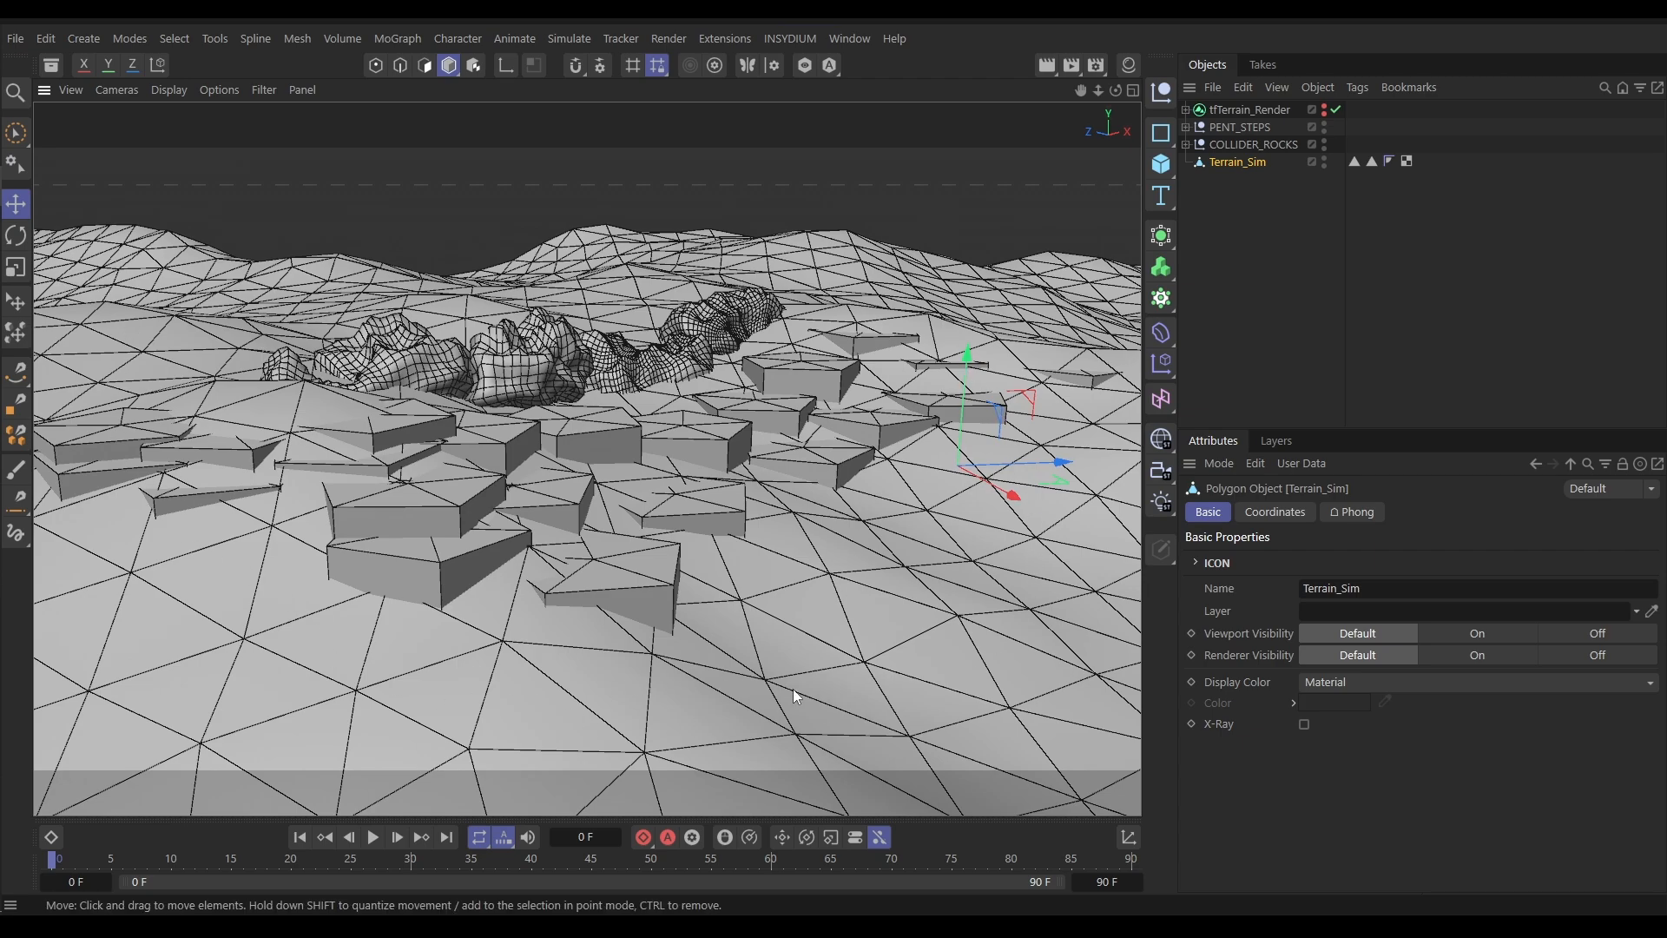
pyautogui.scroll(-10, 695, 443)
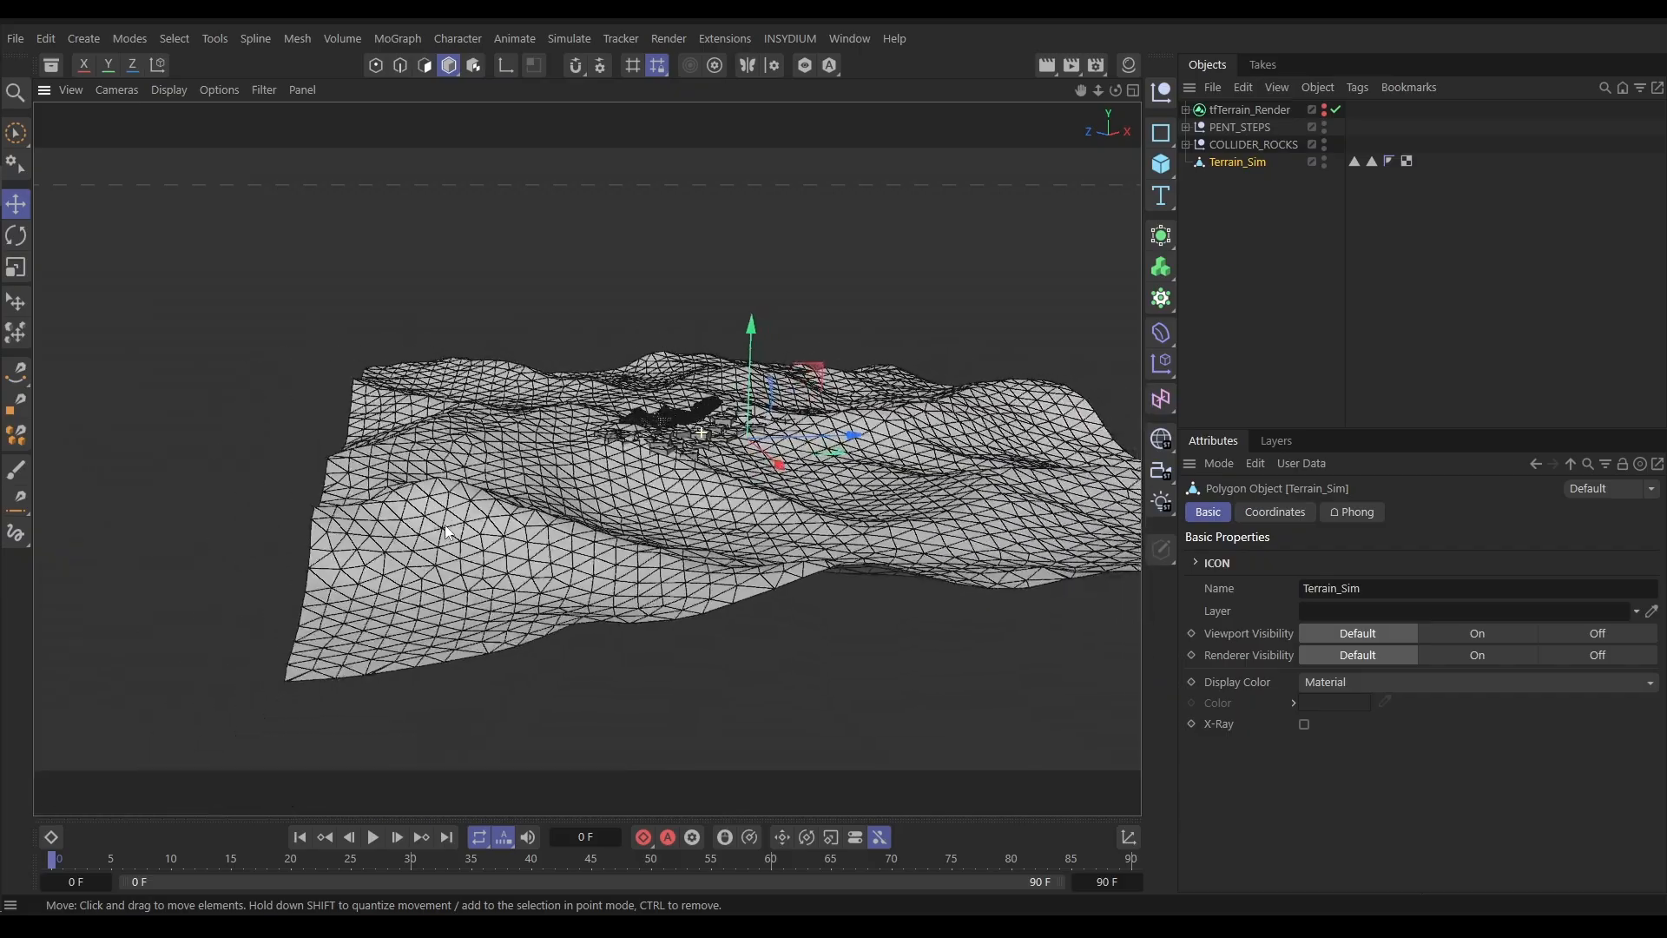
pyautogui.keyDown('alt'); pyautogui.moveTo(677, 441); pyautogui.dragTo(968, 287); pyautogui.keyUp('alt')
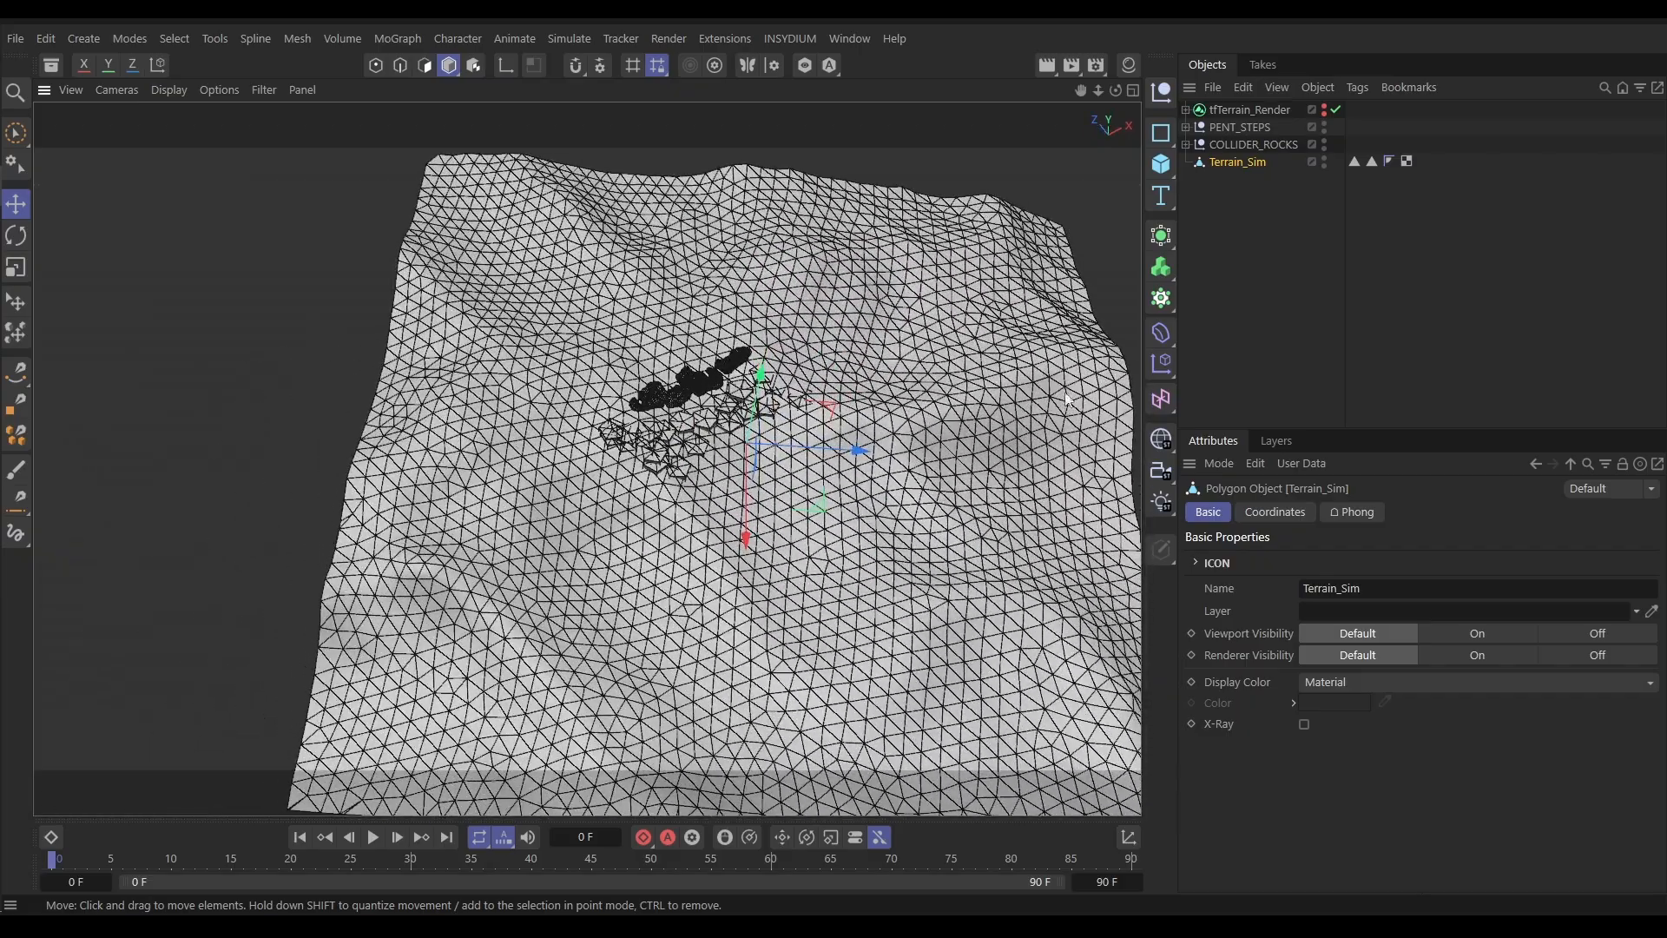
# Delete the outer polygons of Terrain_Sim using a size 99 Brush Selection, keeping the area around the rocks and steps, and reset the brush size to 5
pyautogui.scroll(-6, 754, 683)
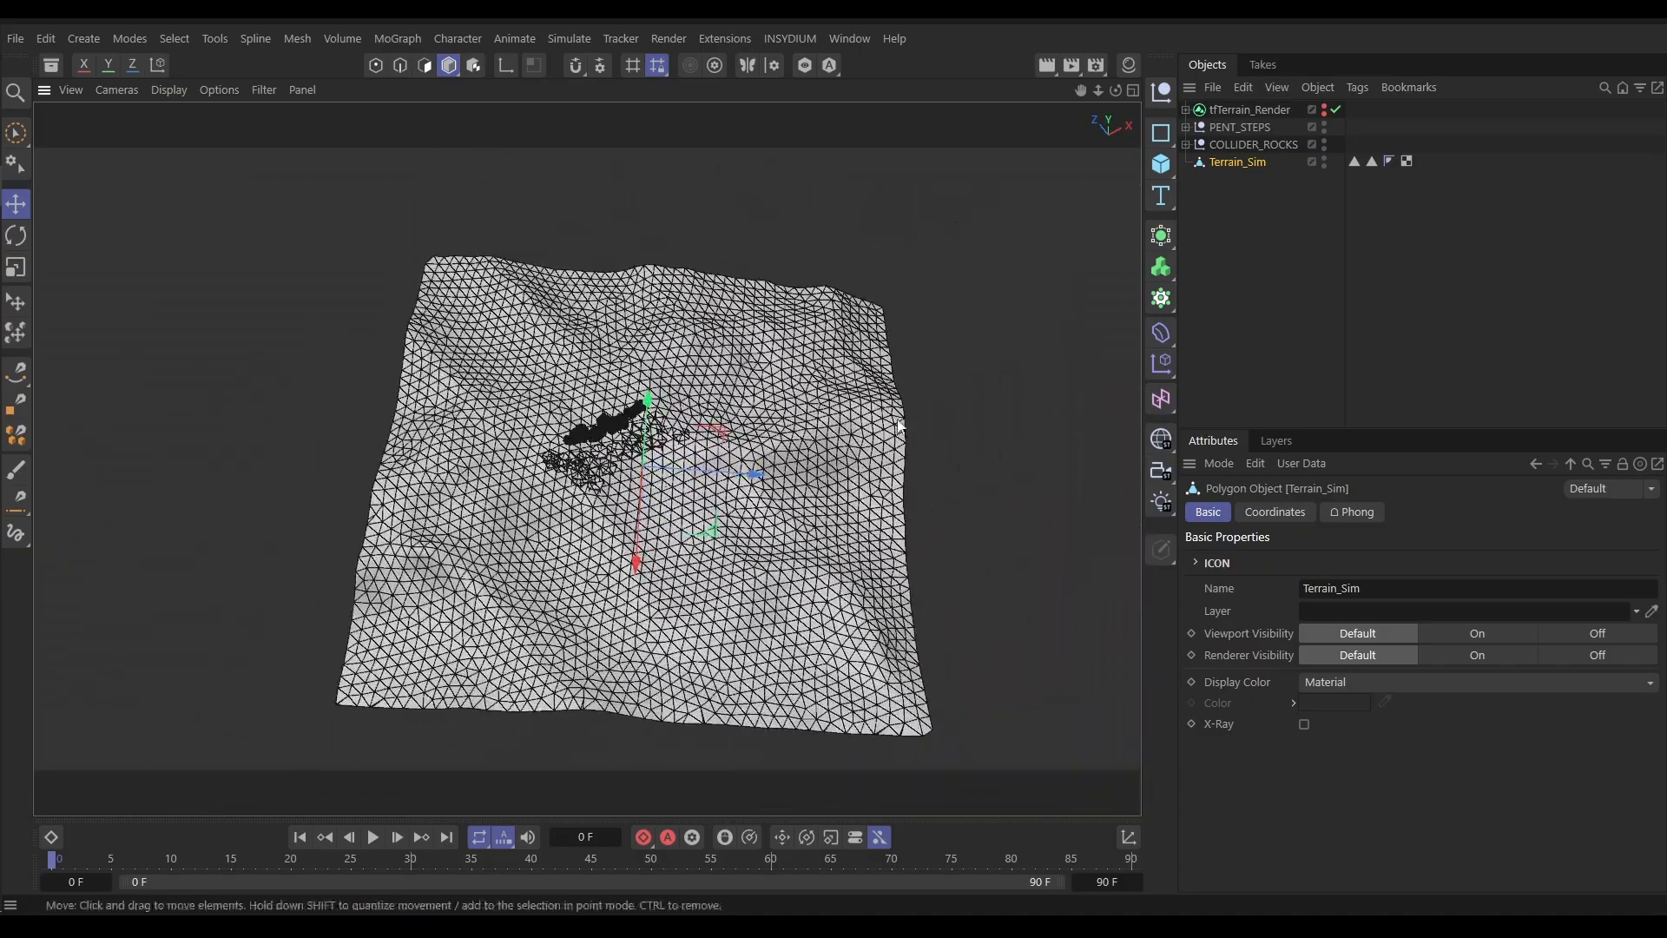
pyautogui.click(428, 69)
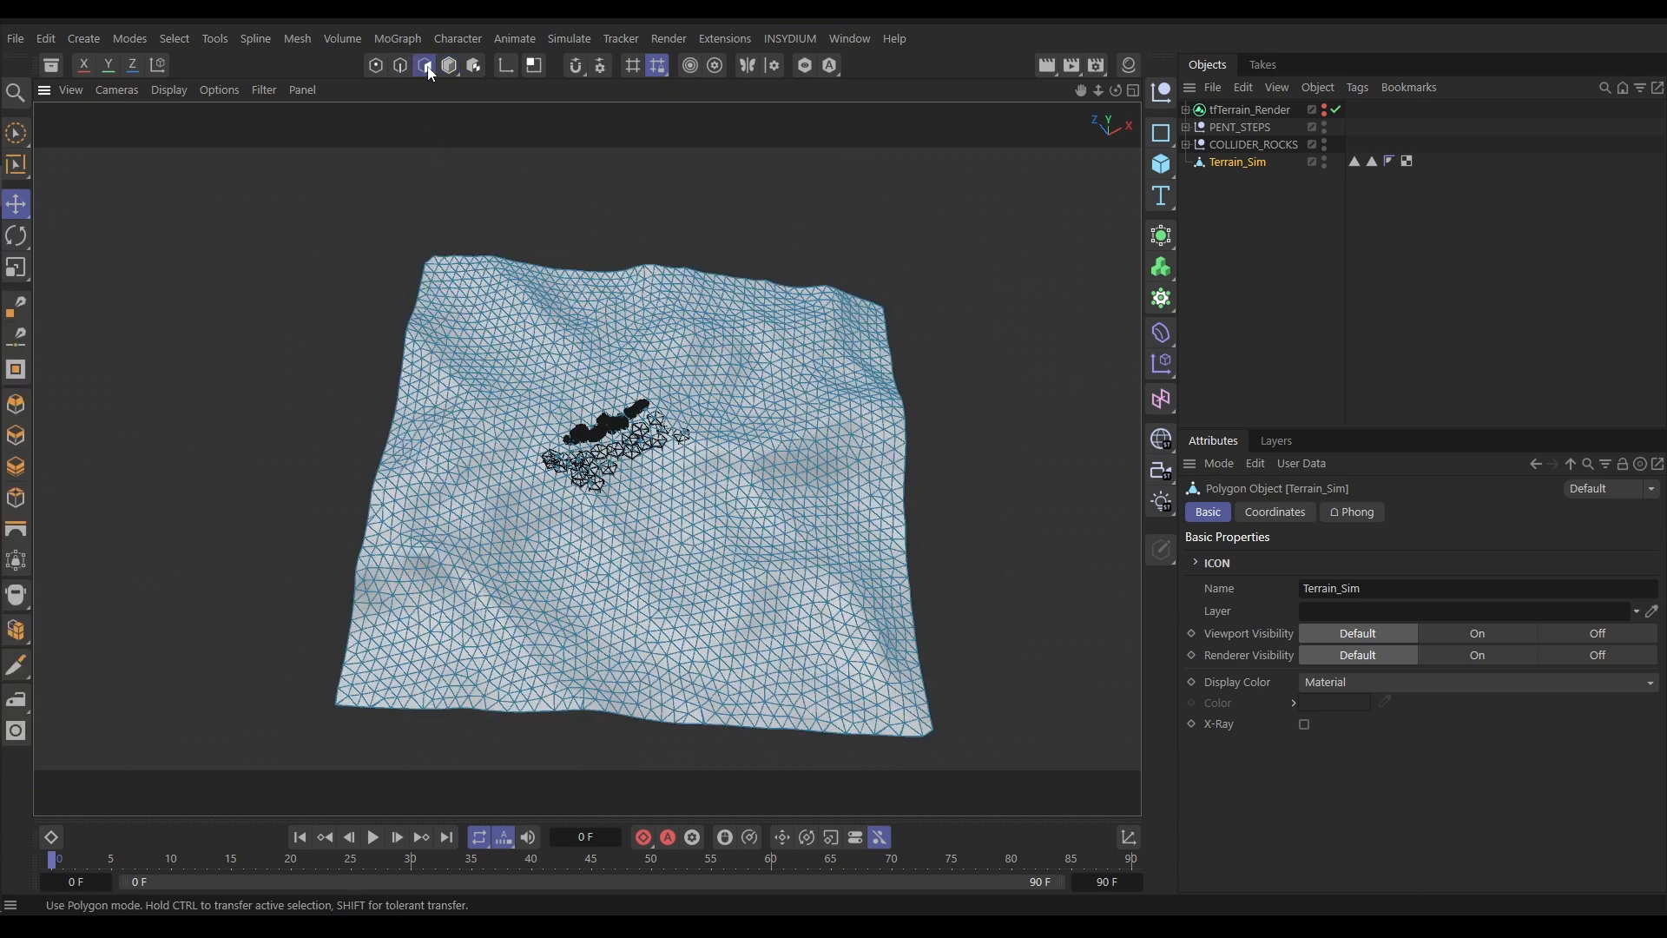
pyautogui.click(17, 137)
pyautogui.moveTo(1445, 560); pyautogui.dragTo(1659, 560)
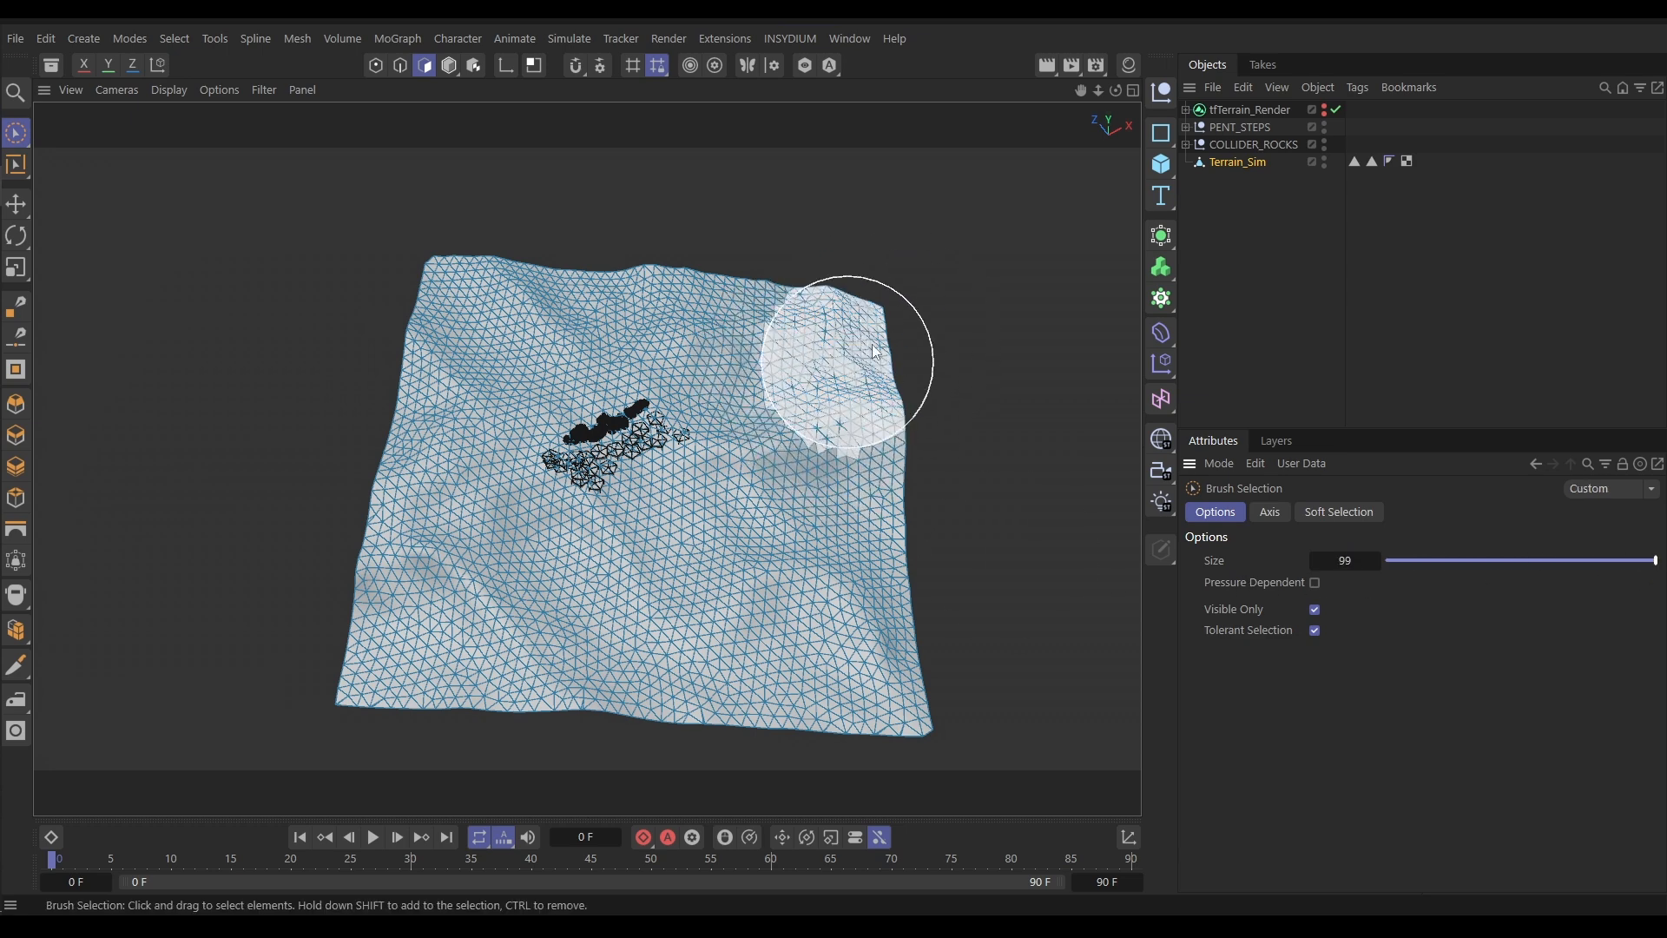
pyautogui.moveTo(977, 304)
pyautogui.mouseDown()
pyautogui.moveTo(929, 395)
pyautogui.moveTo(845, 294)
pyautogui.moveTo(625, 217)
pyautogui.moveTo(441, 245)
pyautogui.moveTo(470, 258)
pyautogui.moveTo(374, 422)
pyautogui.moveTo(358, 535)
pyautogui.moveTo(504, 717)
pyautogui.moveTo(323, 508)
pyautogui.moveTo(330, 674)
pyautogui.moveTo(418, 658)
pyautogui.moveTo(651, 711)
pyautogui.moveTo(841, 691)
pyautogui.moveTo(928, 521)
pyautogui.moveTo(923, 440)
pyautogui.moveTo(842, 611)
pyautogui.moveTo(588, 719)
pyautogui.moveTo(912, 521)
pyautogui.moveTo(904, 417)
pyautogui.moveTo(871, 333)
pyautogui.moveTo(817, 276)
pyautogui.moveTo(531, 181)
pyautogui.moveTo(549, 207)
pyautogui.mouseUp()
pyautogui.press('Delete')
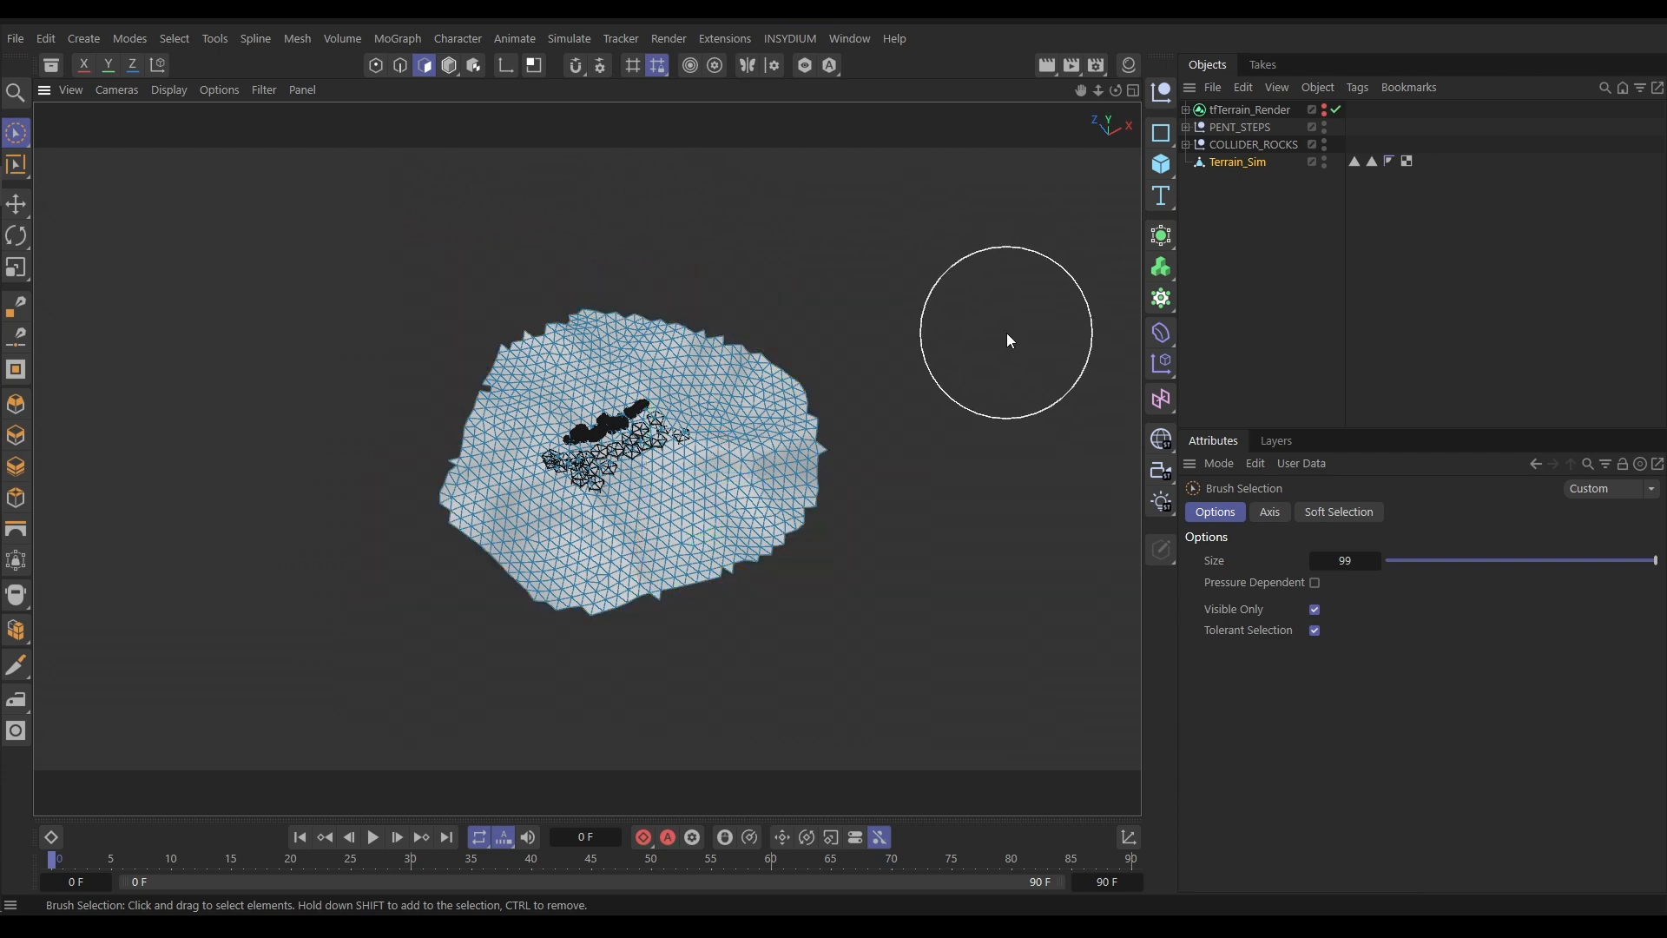
pyautogui.moveTo(1477, 560); pyautogui.dragTo(1399, 575)
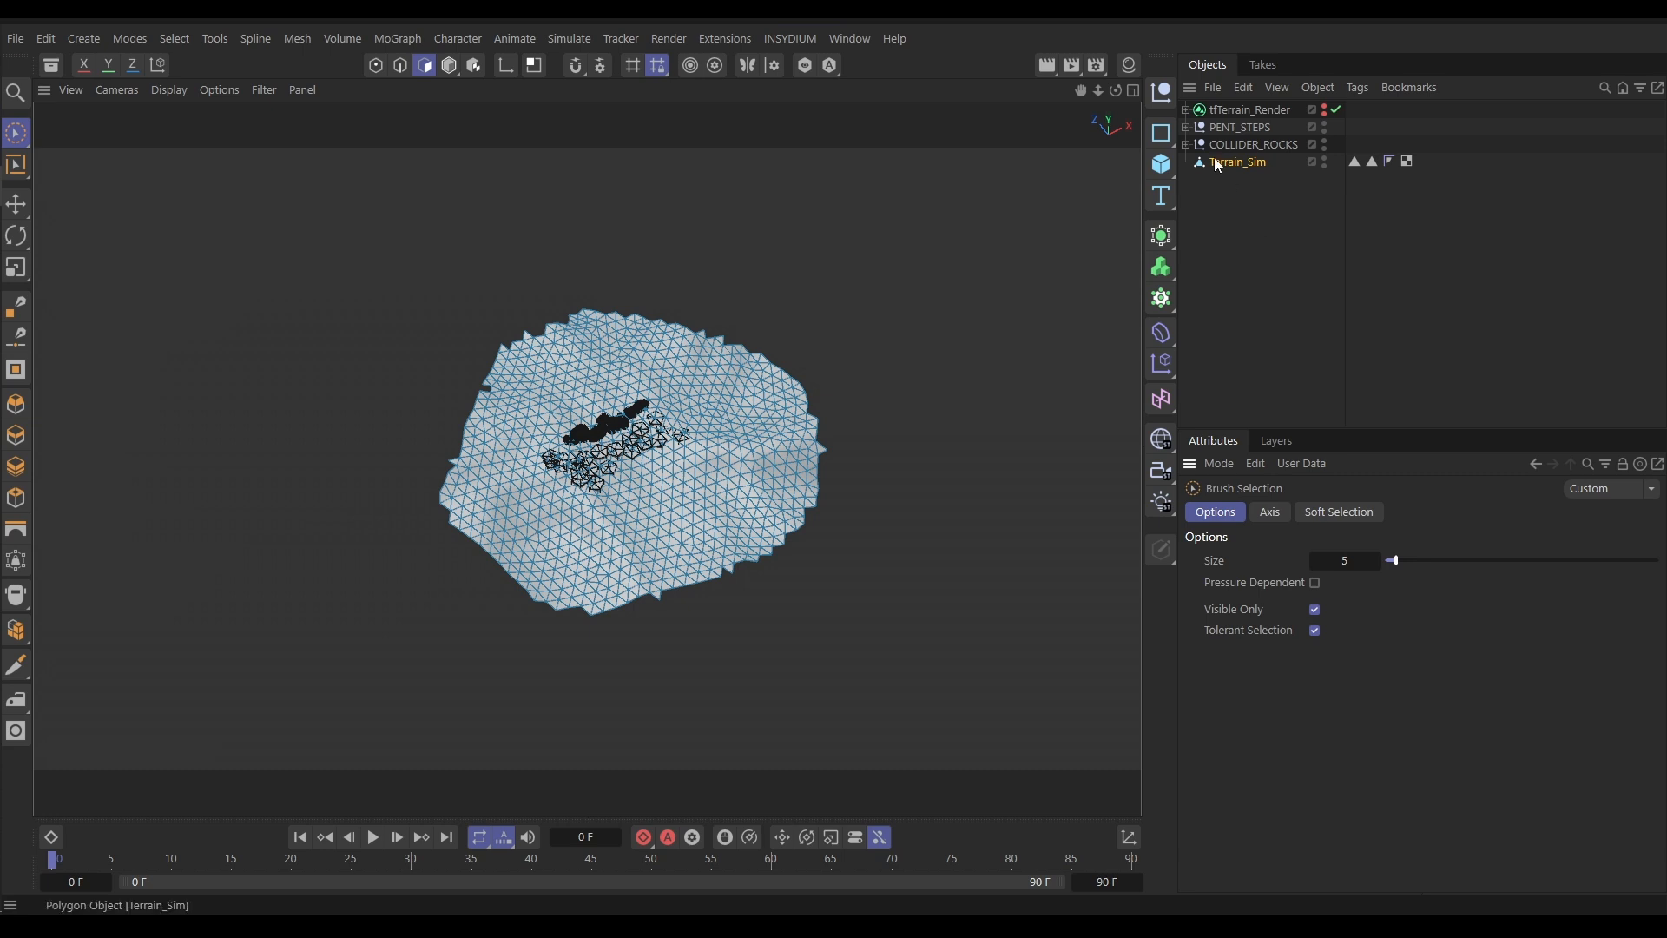
# Return to Model mode and set Subdivisions to 0 for all four tfRock objects inside COLLIDER_ROCKS
pyautogui.click(1186, 144)
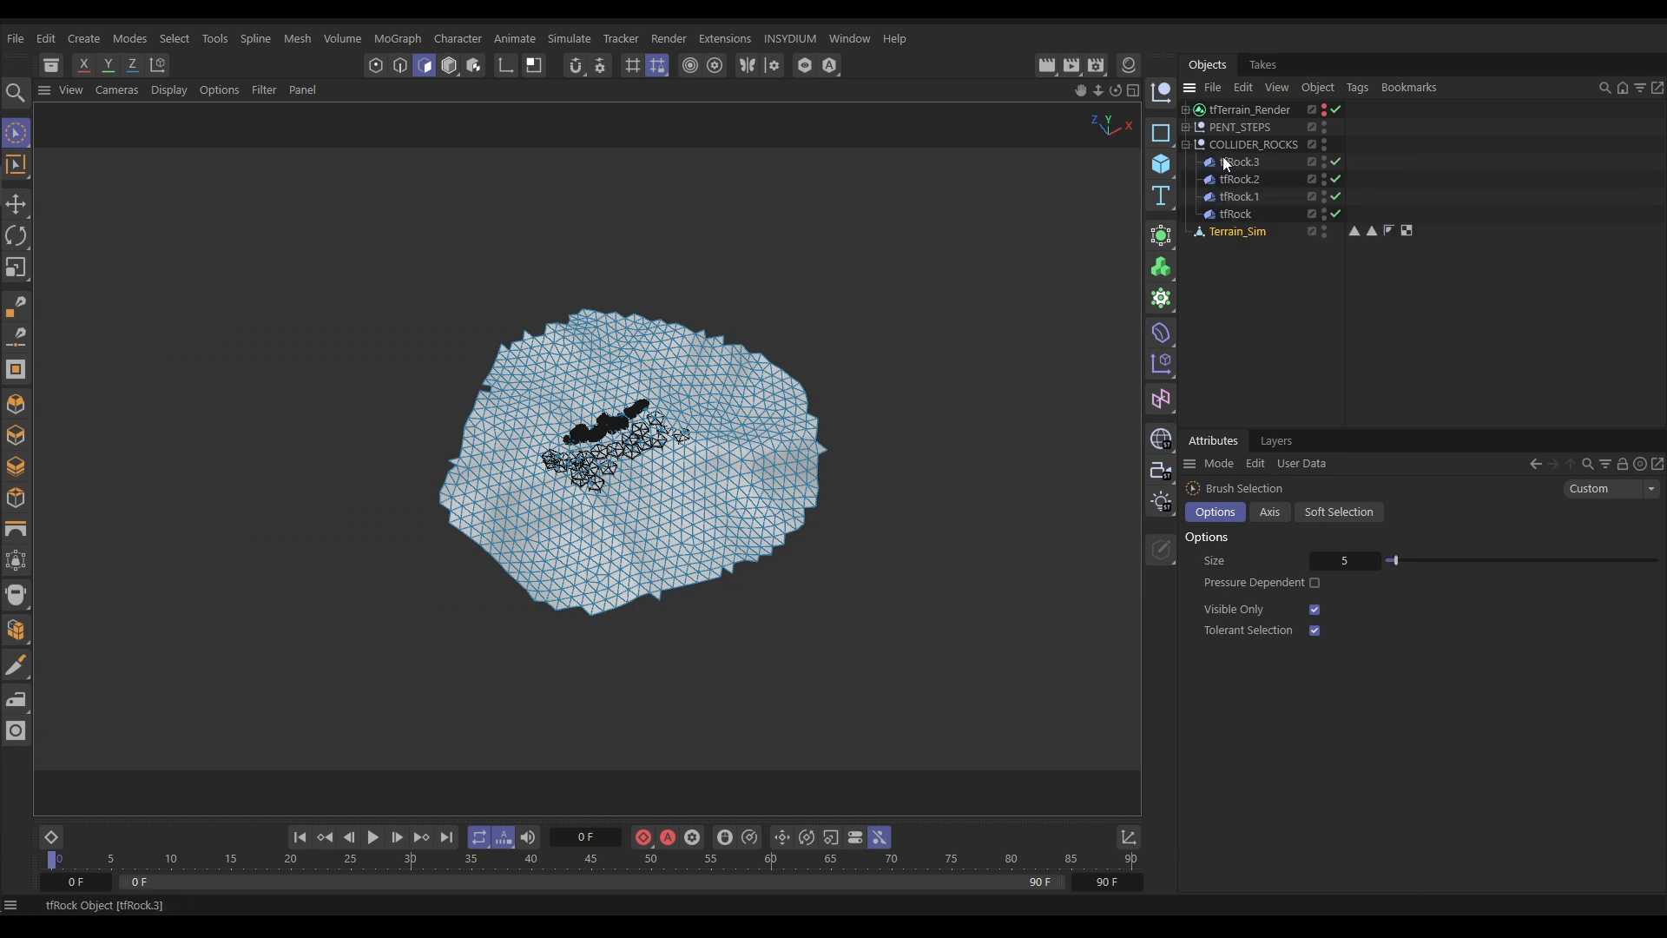
pyautogui.scroll(10, 610, 422)
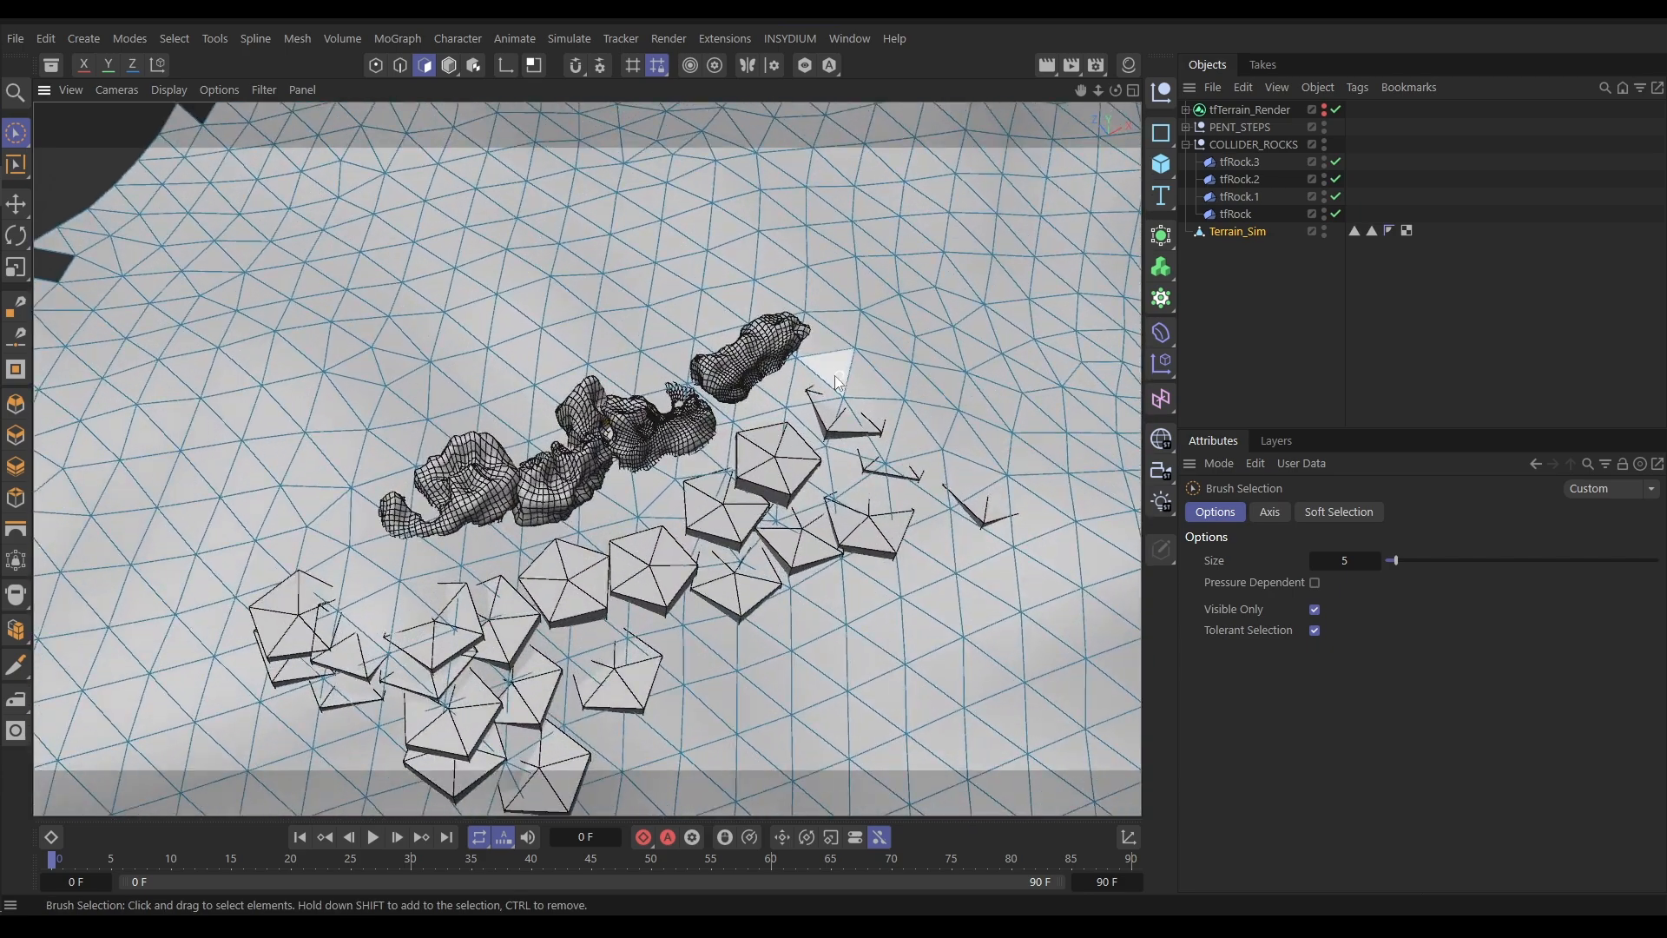
pyautogui.click(449, 65)
pyautogui.keyDown('alt'); pyautogui.moveTo(647, 453); pyautogui.dragTo(816, 346); pyautogui.keyUp('alt')
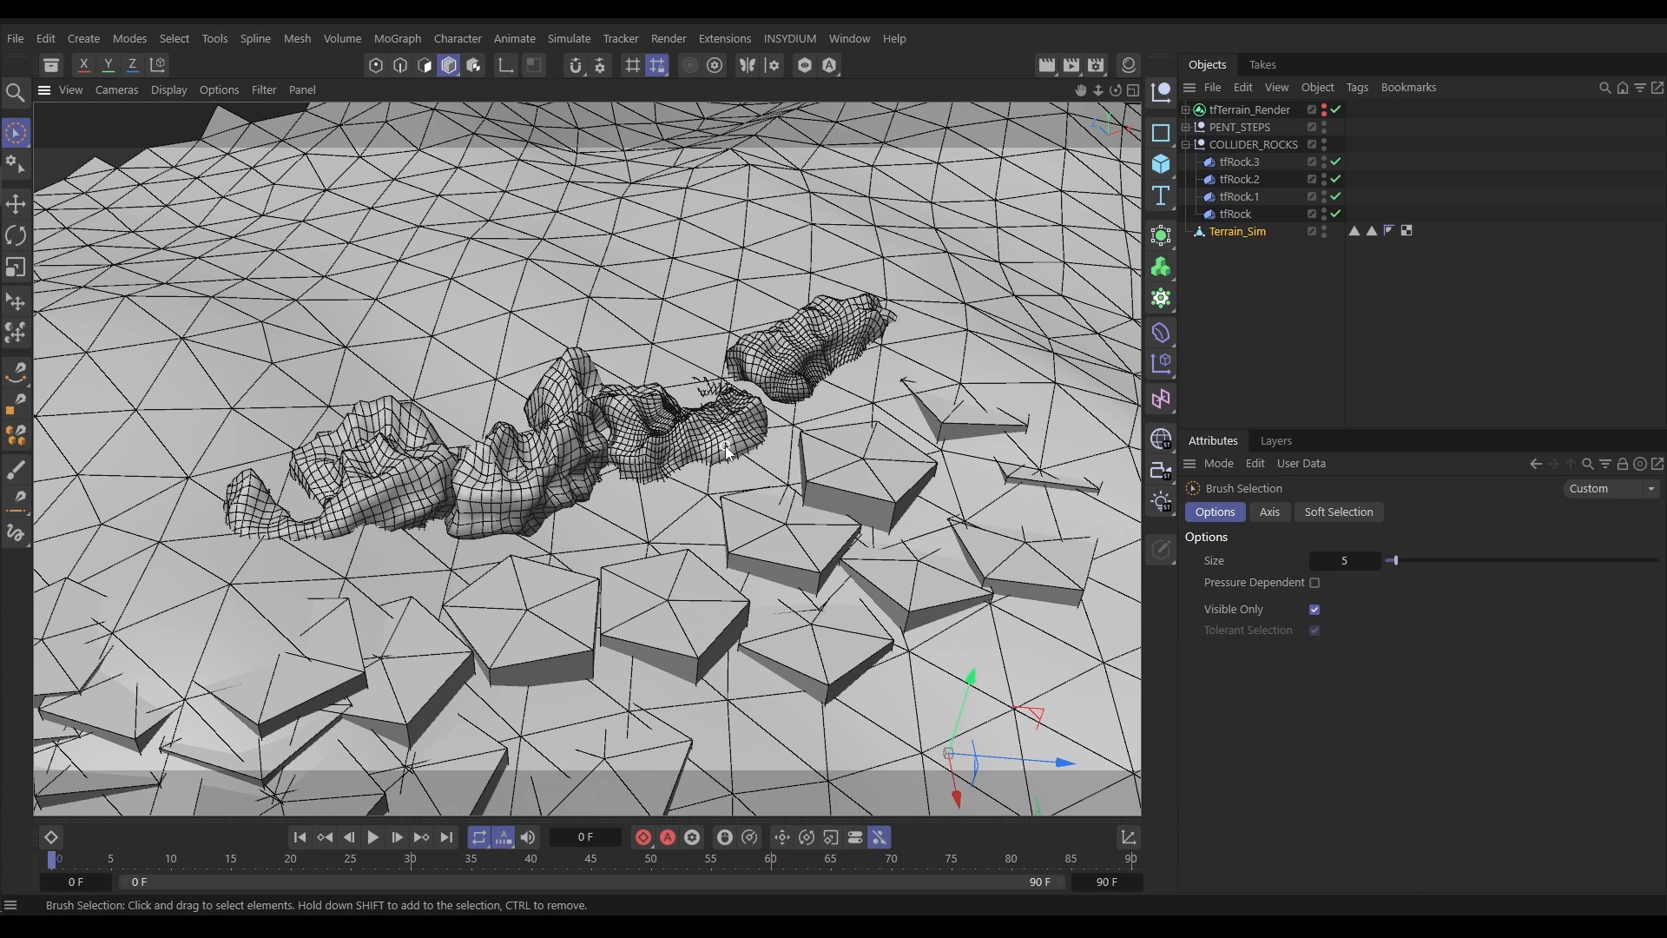
pyautogui.click(1237, 163)
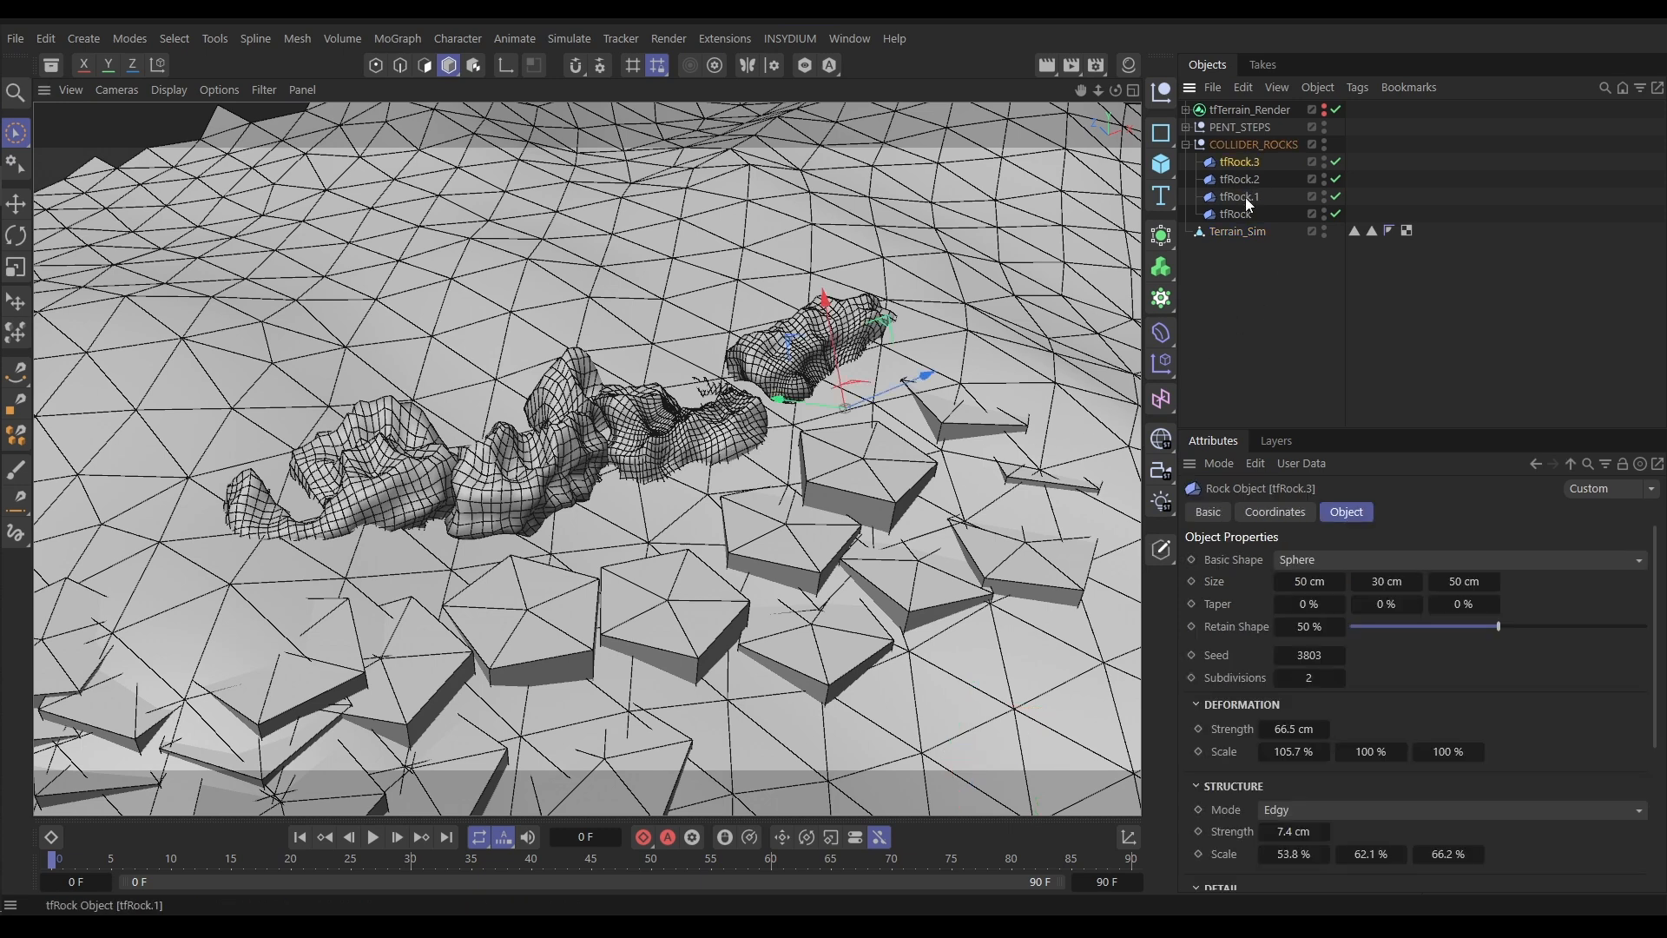
pyautogui.keyDown('shift'); pyautogui.click(1242, 215); pyautogui.keyUp('shift')
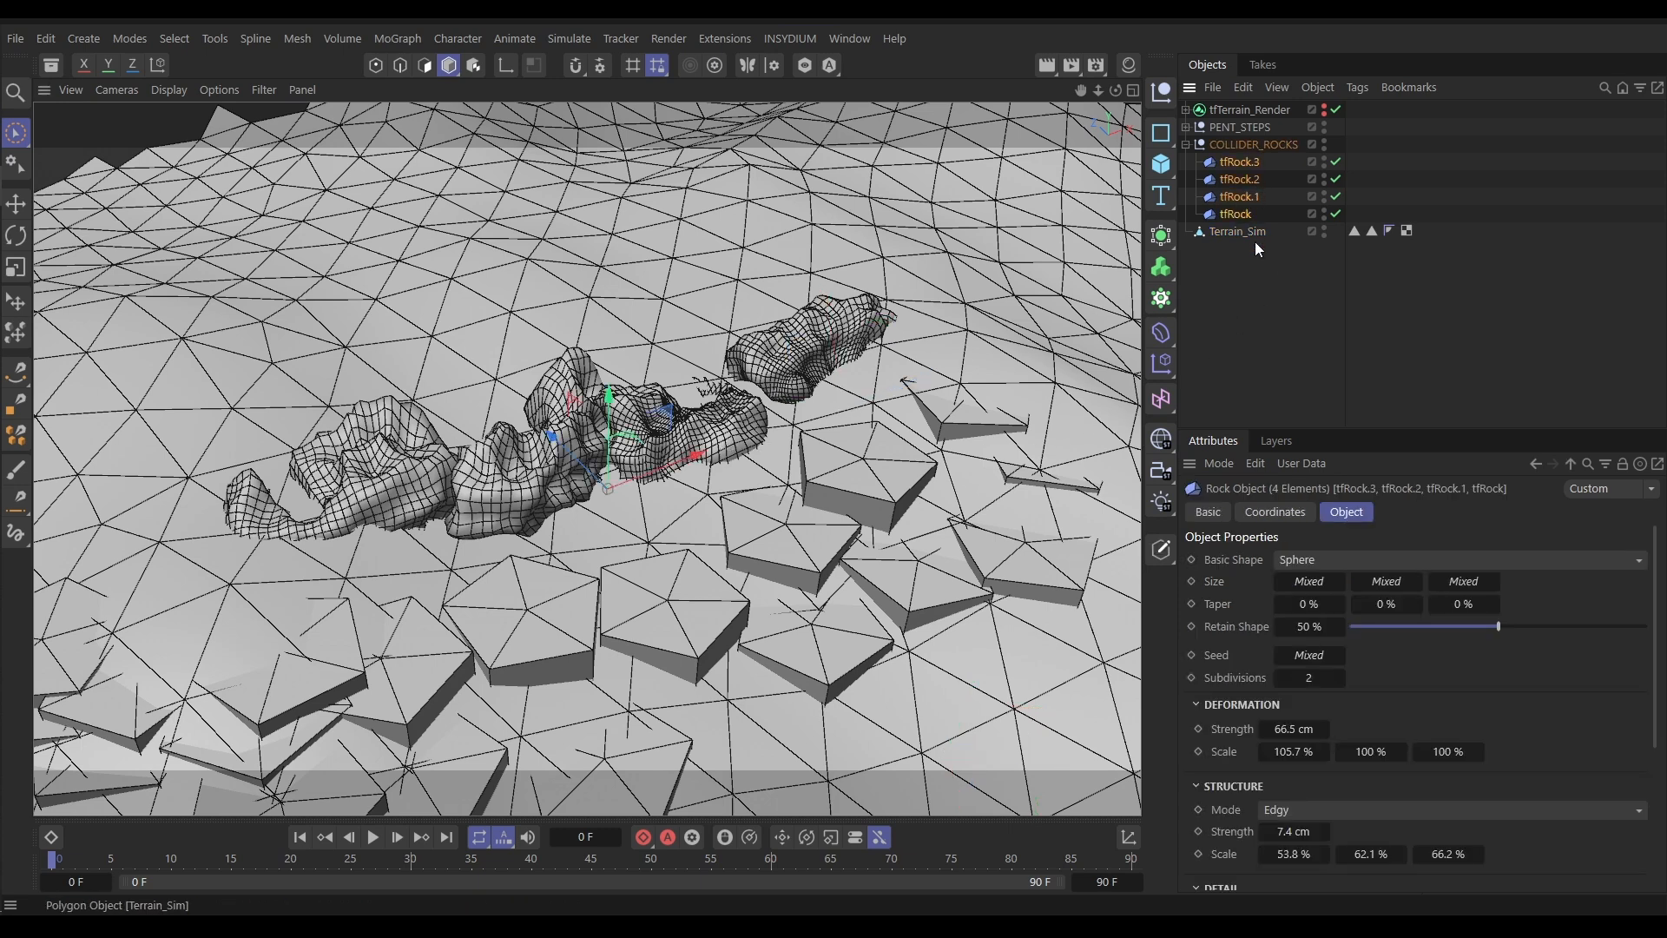
pyautogui.moveTo(1430, 434); pyautogui.dragTo(1428, 363)
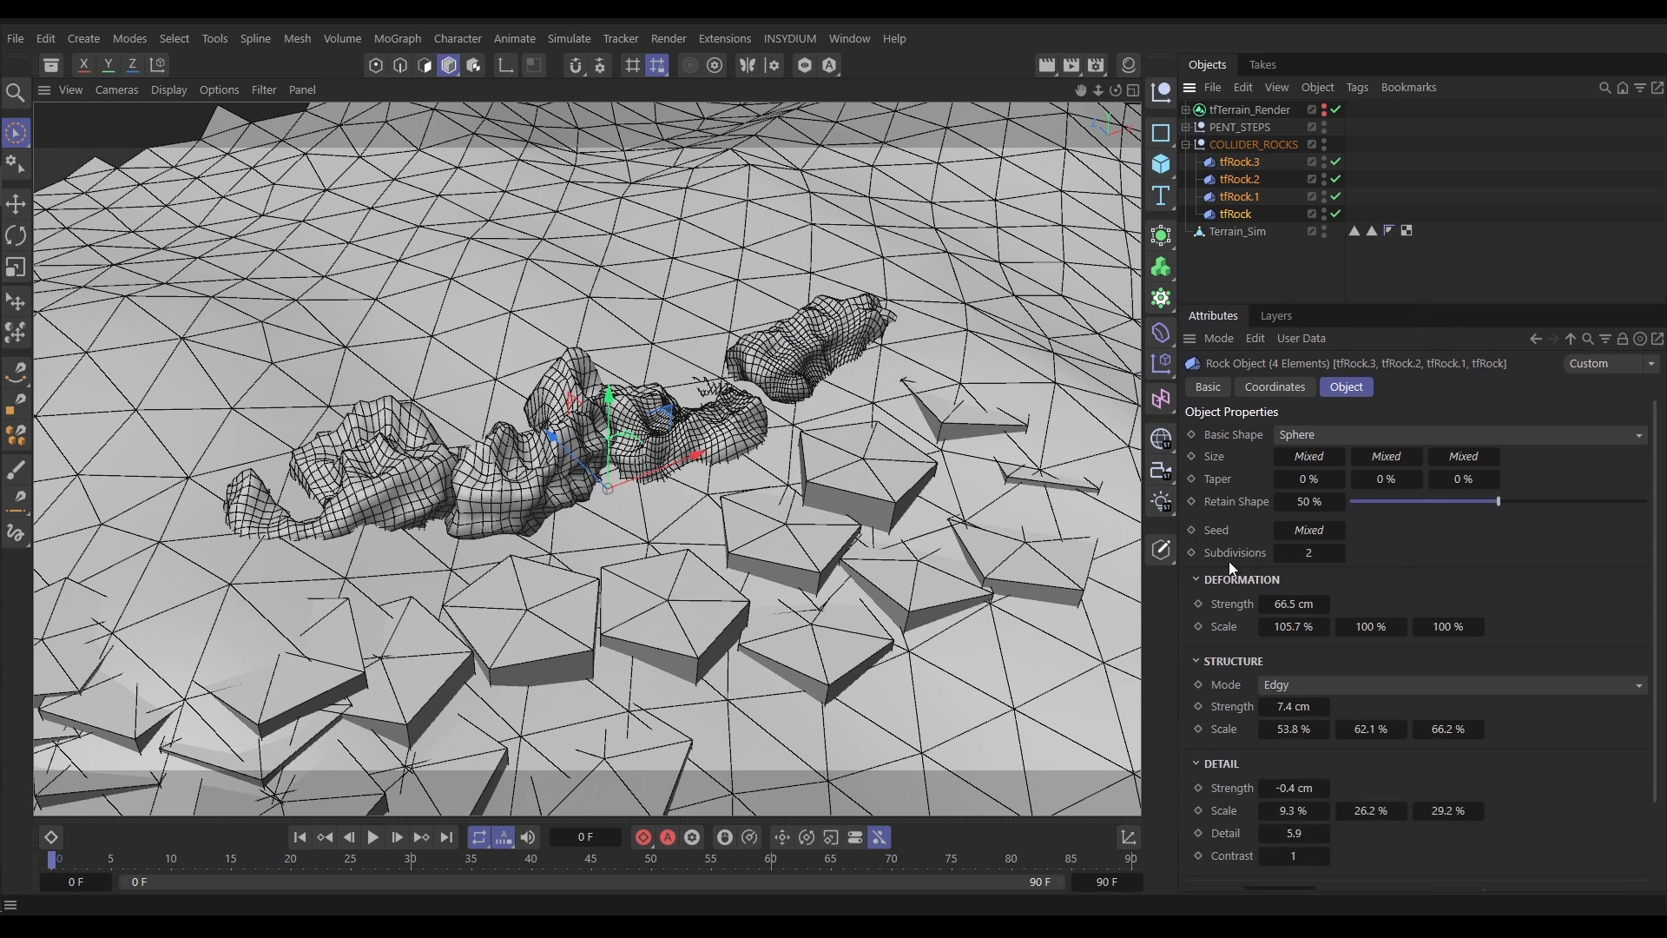
pyautogui.click(1340, 548)
pyautogui.click(1280, 553)
pyautogui.click(1343, 552)
pyautogui.click(1280, 553)
pyautogui.click(1280, 553)
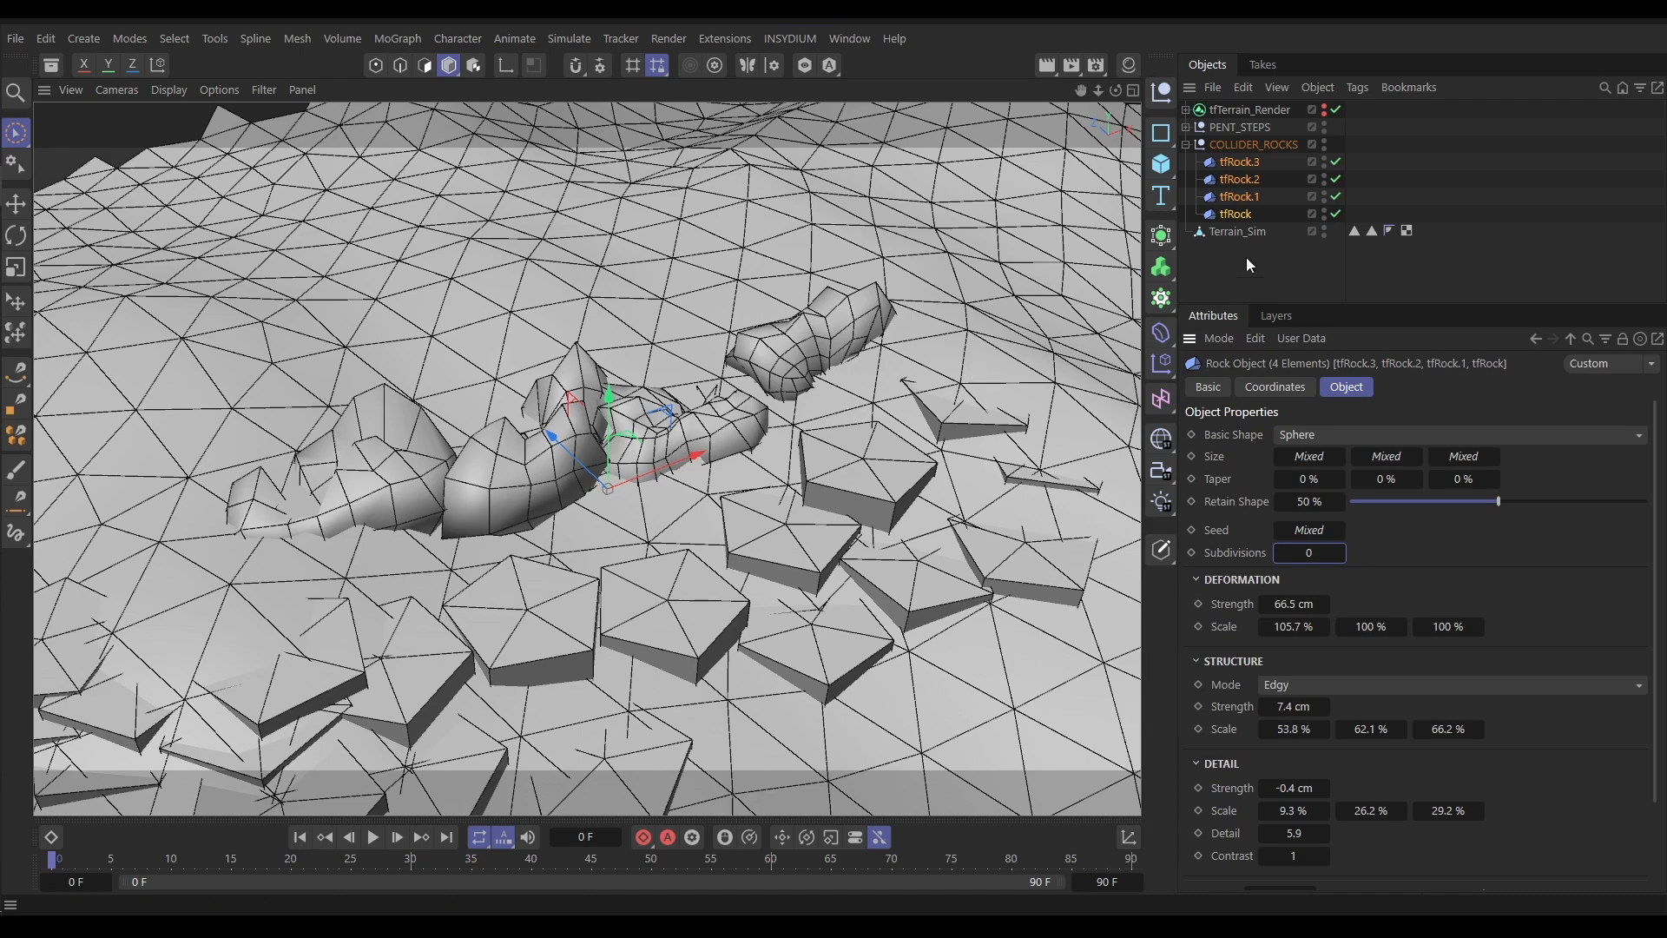
pyautogui.click(1186, 144)
pyautogui.click(1232, 221)
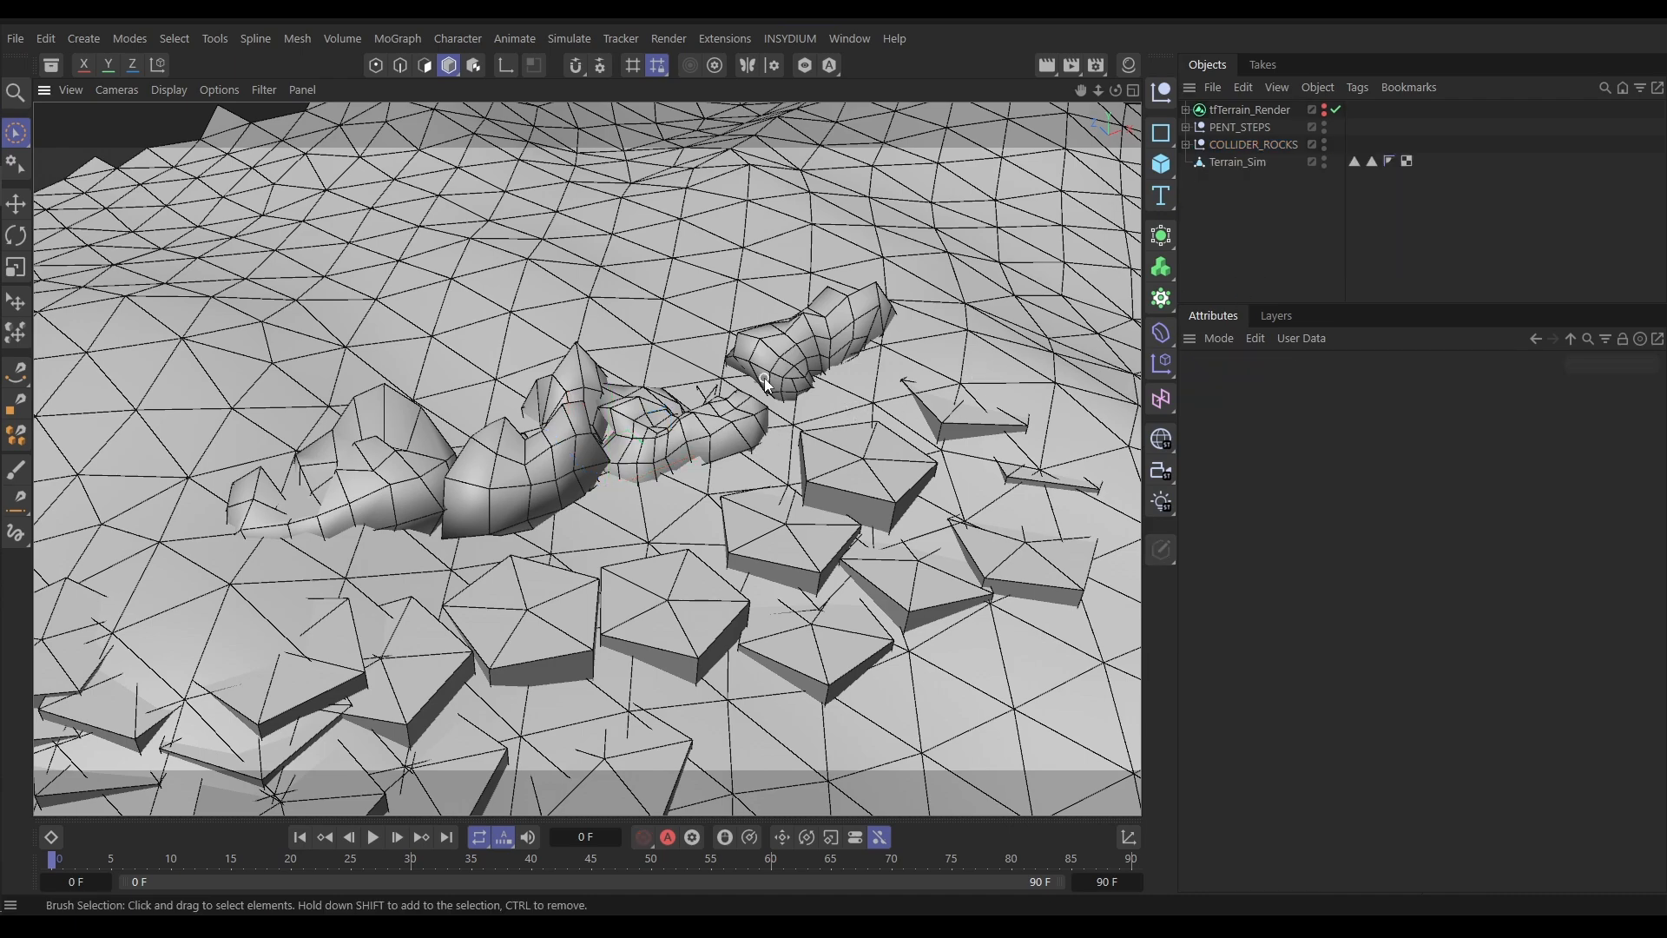
# Add an X-Particles xpSystem to the scene and make room to show its full object hierarchy
pyautogui.scroll(-6, 764, 378)
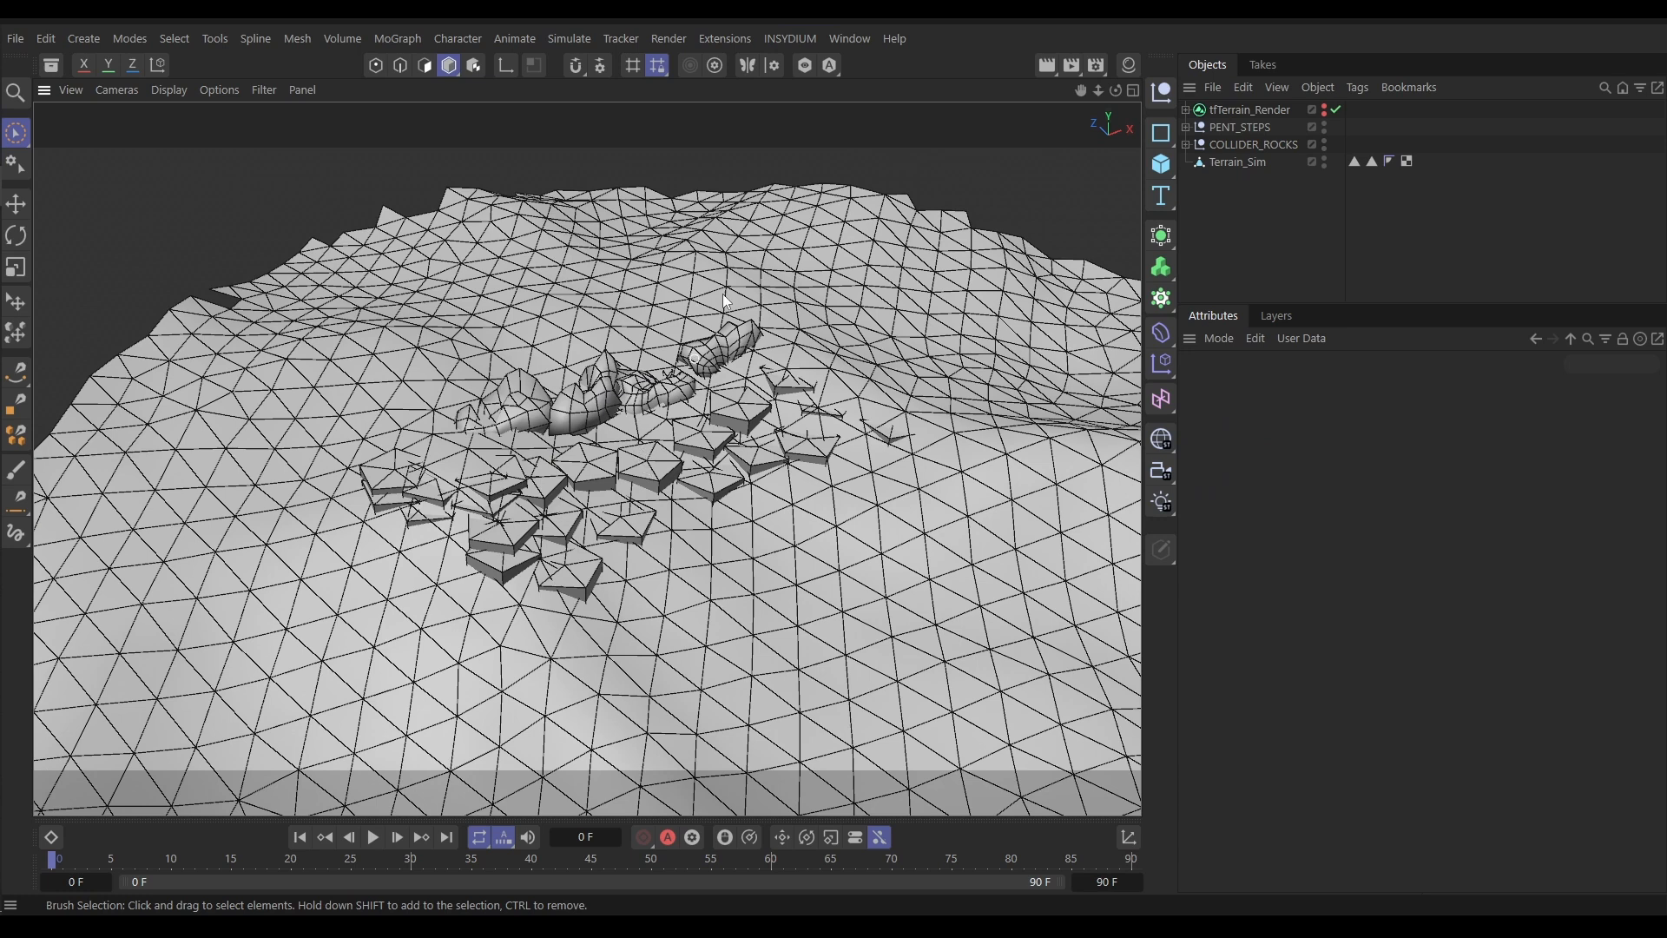
pyautogui.click(787, 38)
pyautogui.moveTo(812, 105)
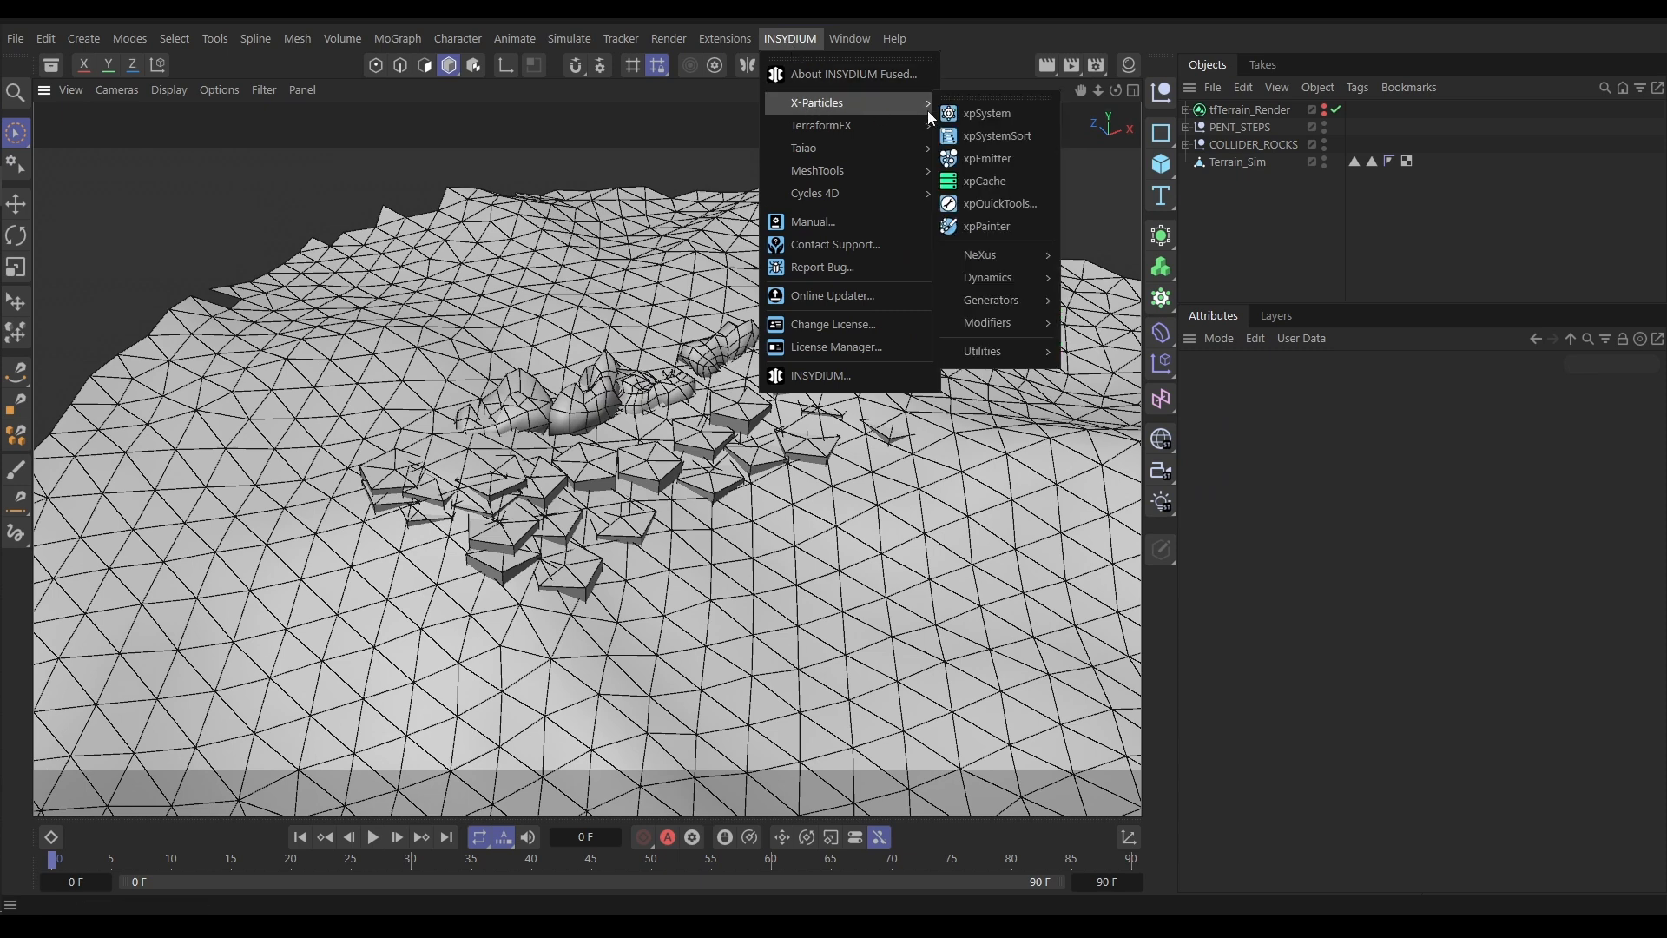
pyautogui.click(978, 111)
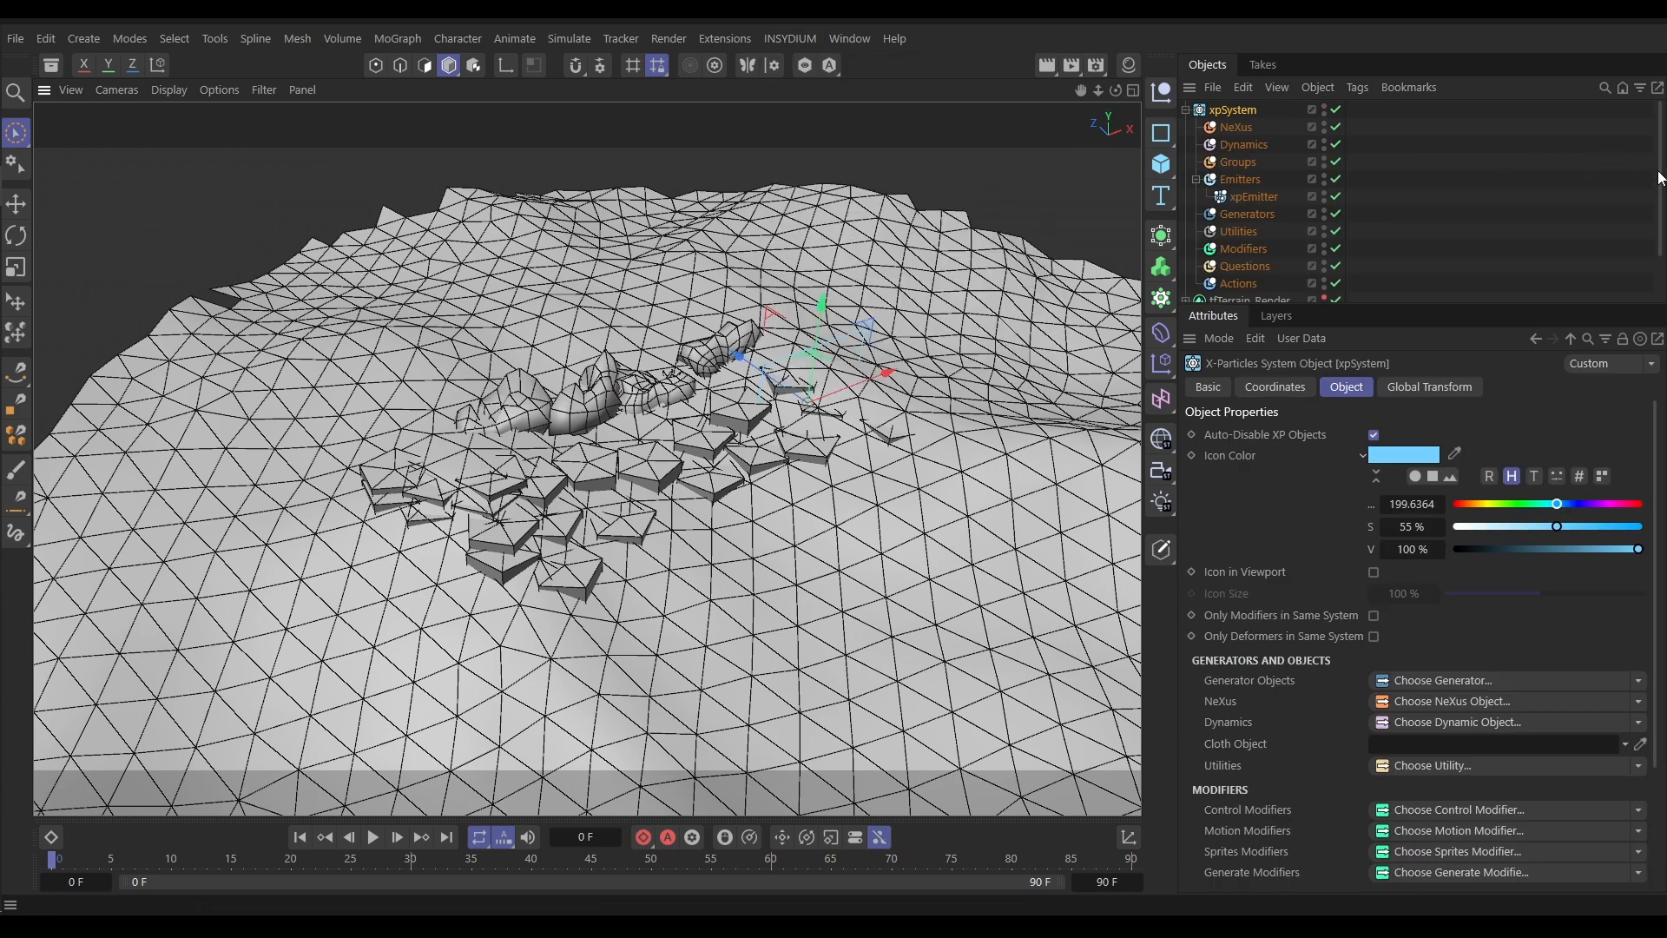
pyautogui.scroll(-2, 1563, 235)
pyautogui.moveTo(1520, 303); pyautogui.dragTo(1520, 470)
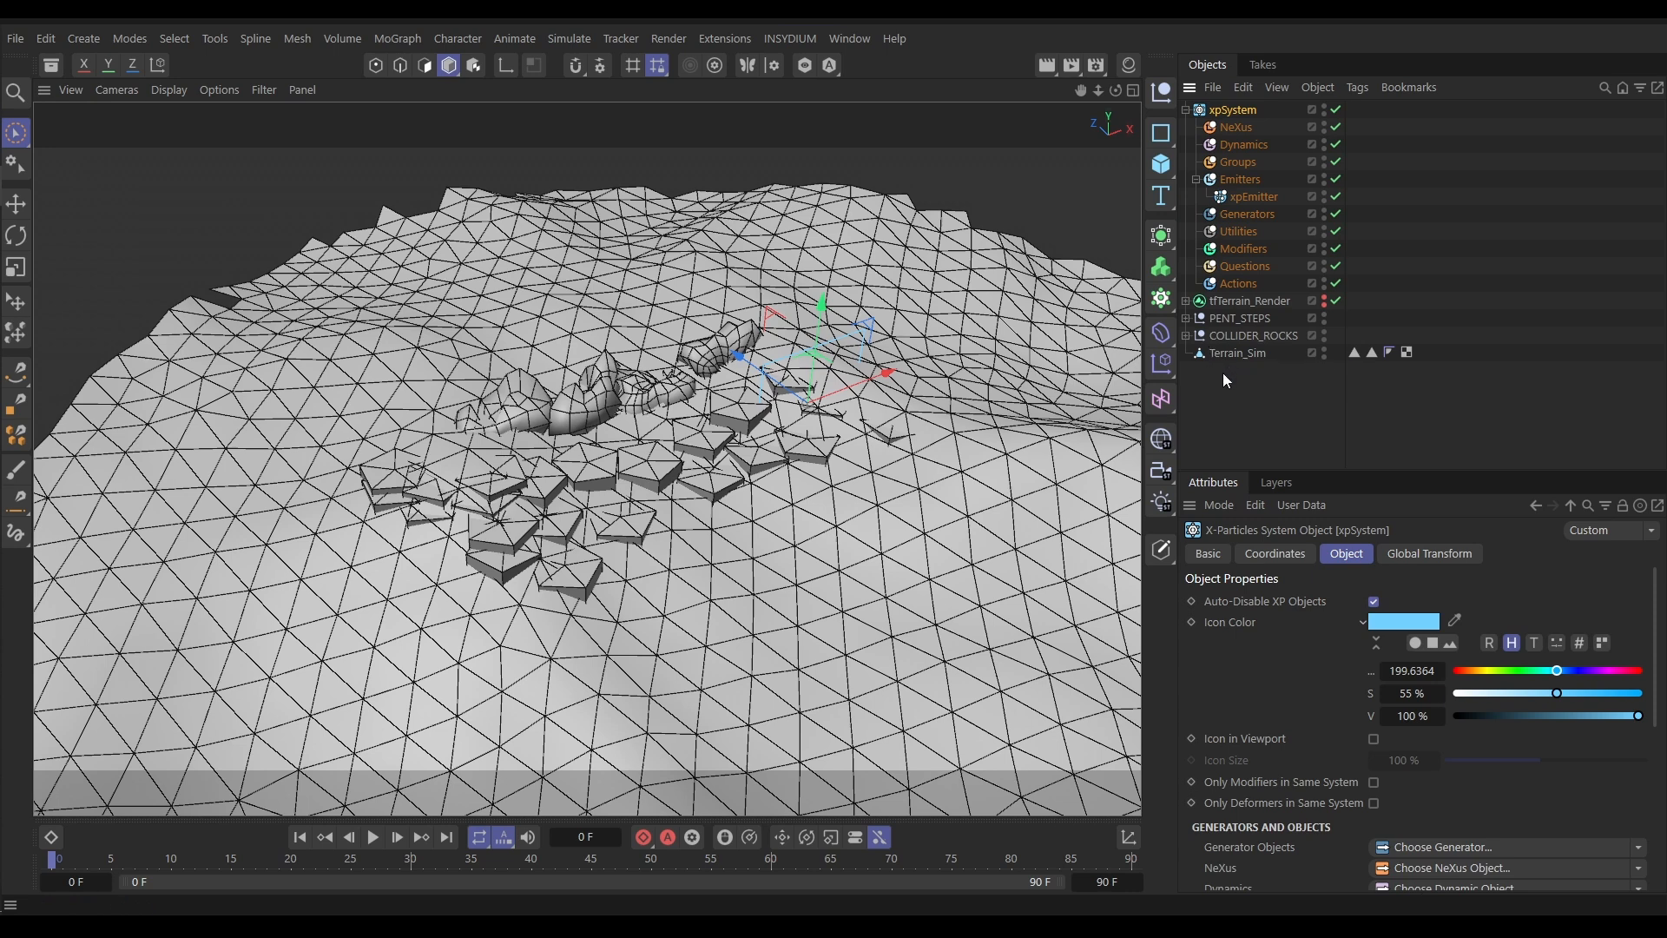
# Move Terrain_Sim into the xpSystem's Utilities folder and give it an xpCollider tag with Bounce set to 0%
pyautogui.moveTo(1227, 353); pyautogui.dragTo(1238, 232)
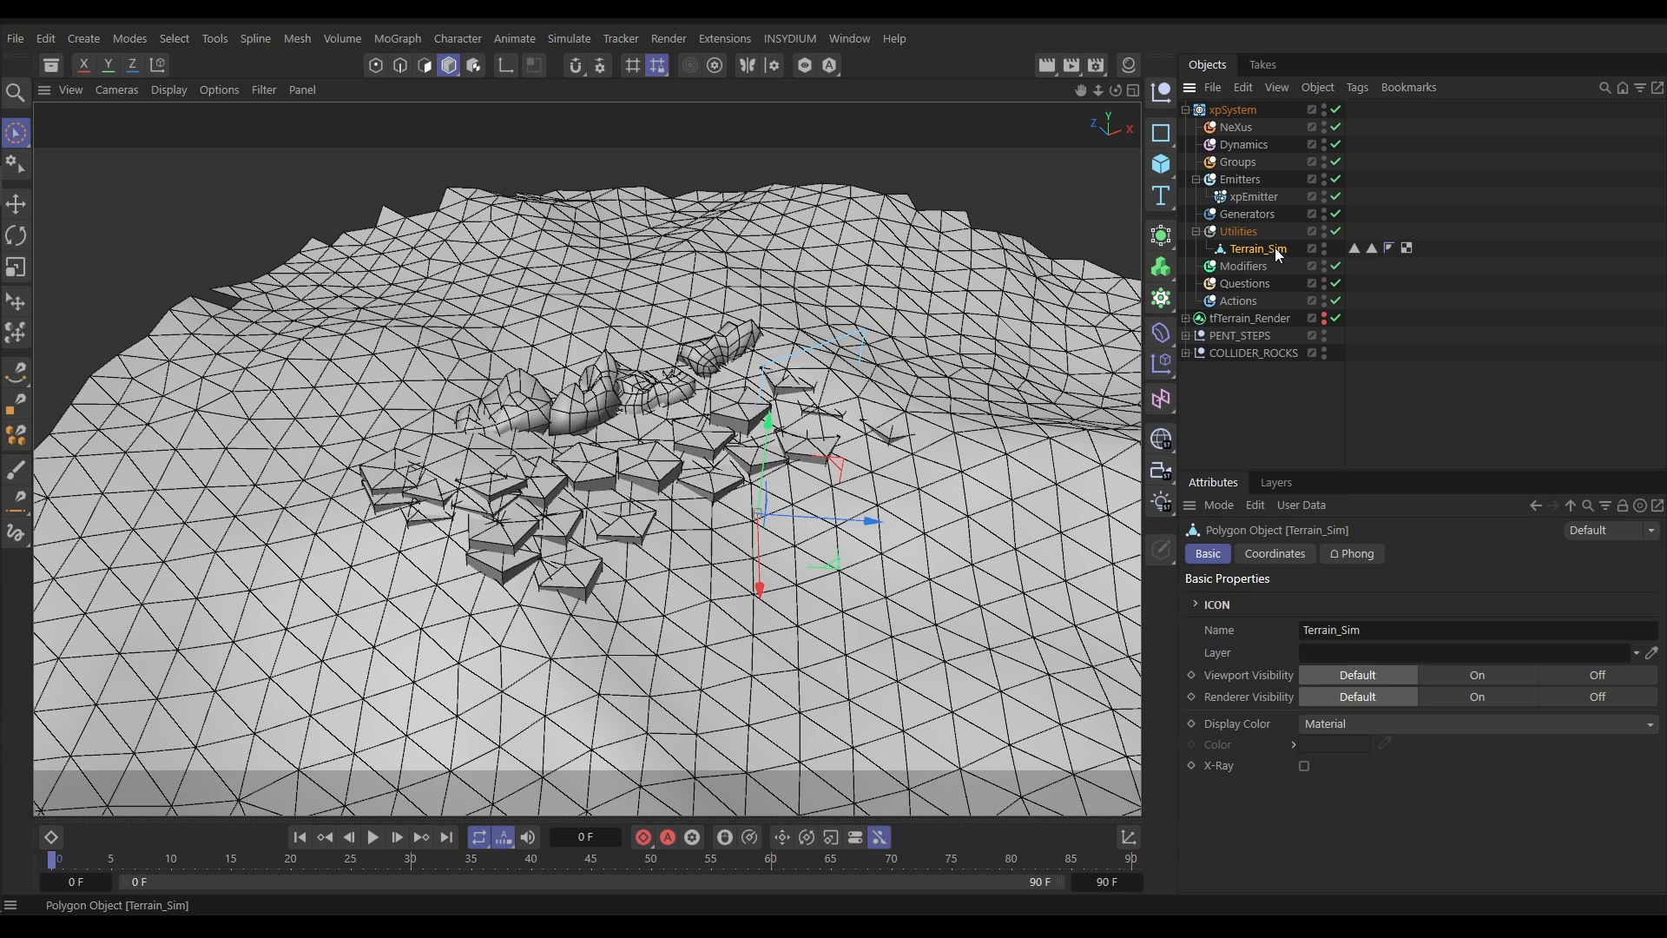
pyautogui.click(1358, 88)
pyautogui.moveTo(1398, 200)
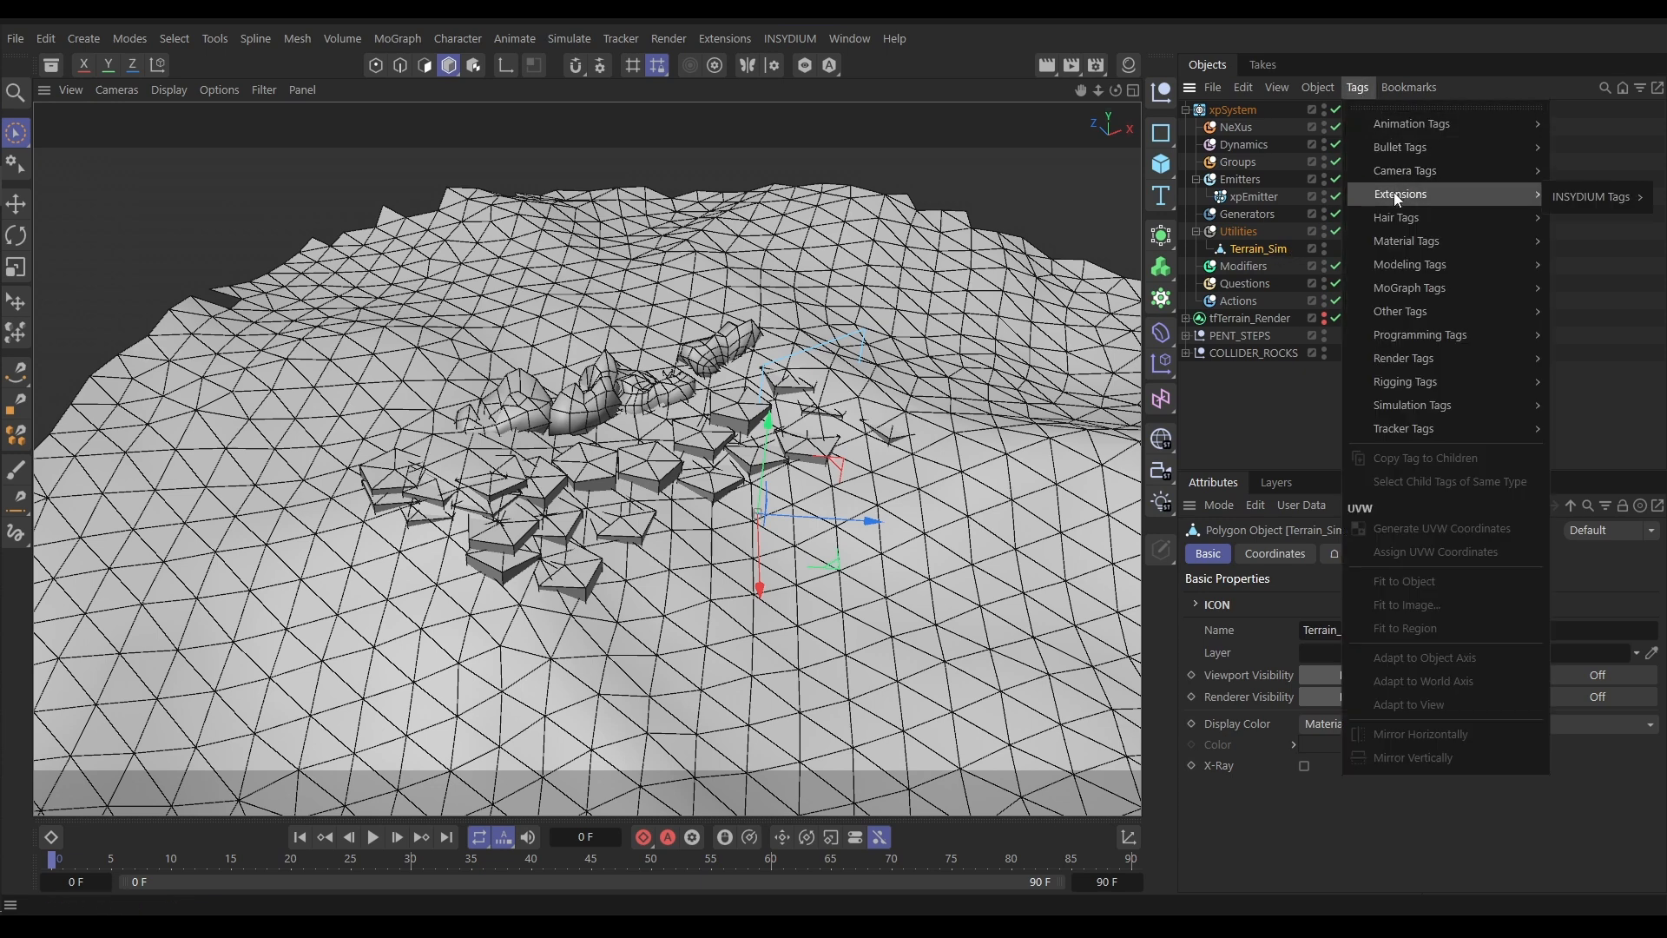
pyautogui.moveTo(1561, 196)
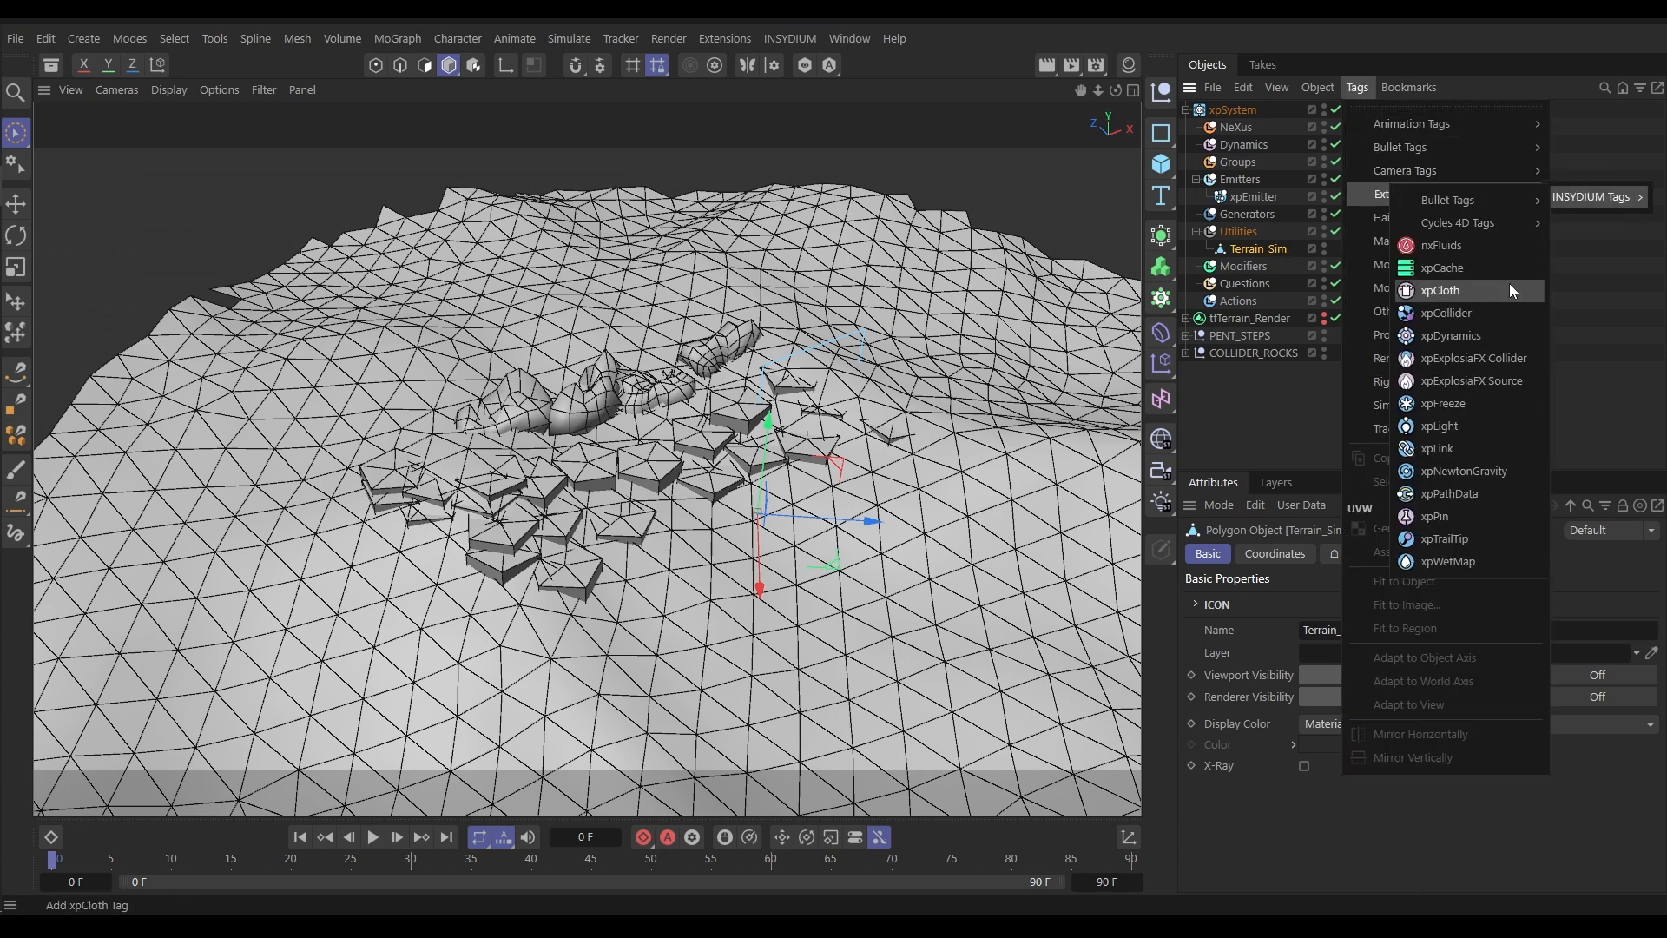
pyautogui.click(1487, 311)
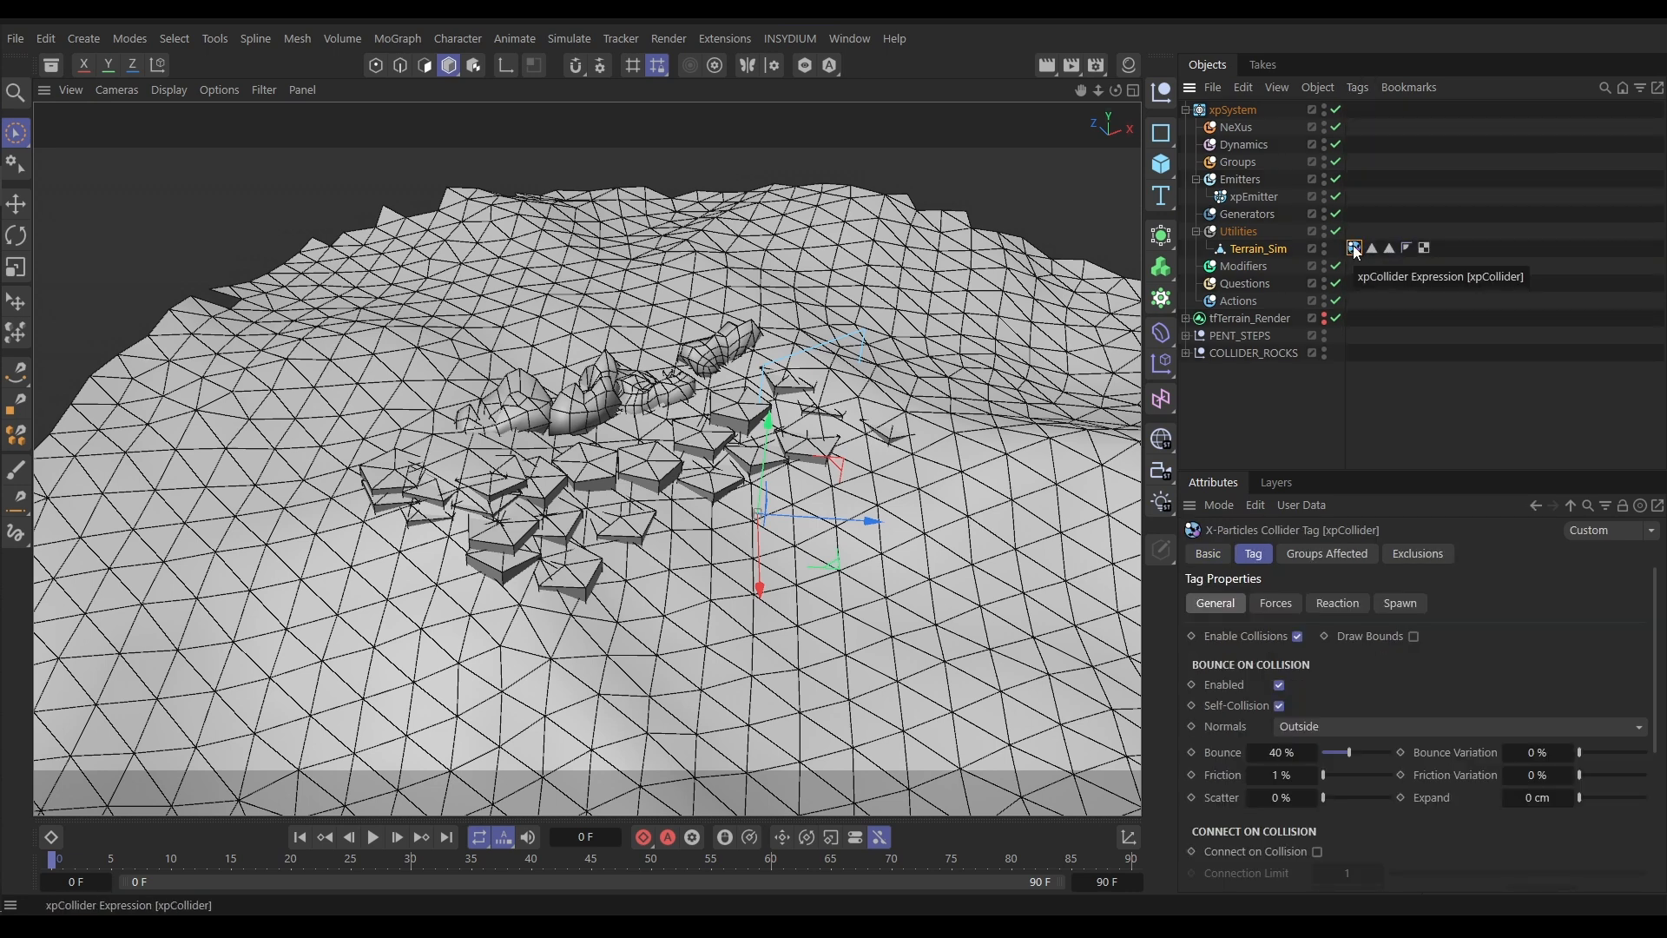
pyautogui.moveTo(1346, 753); pyautogui.dragTo(1281, 754)
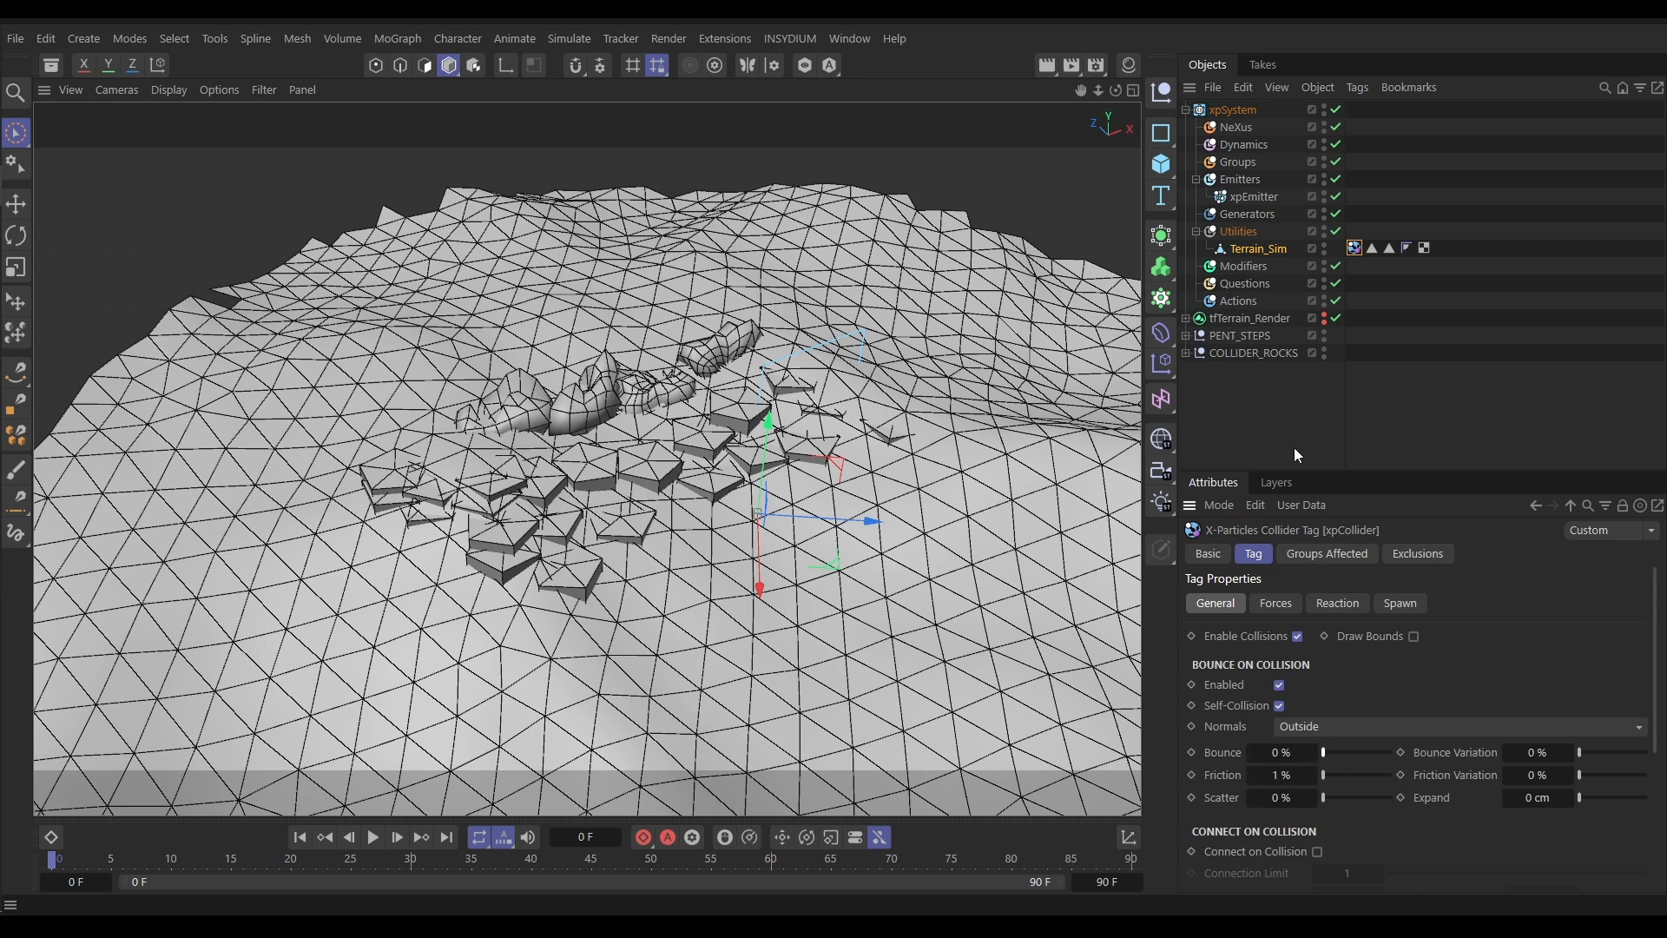
pyautogui.click(1186, 353)
pyautogui.click(1186, 336)
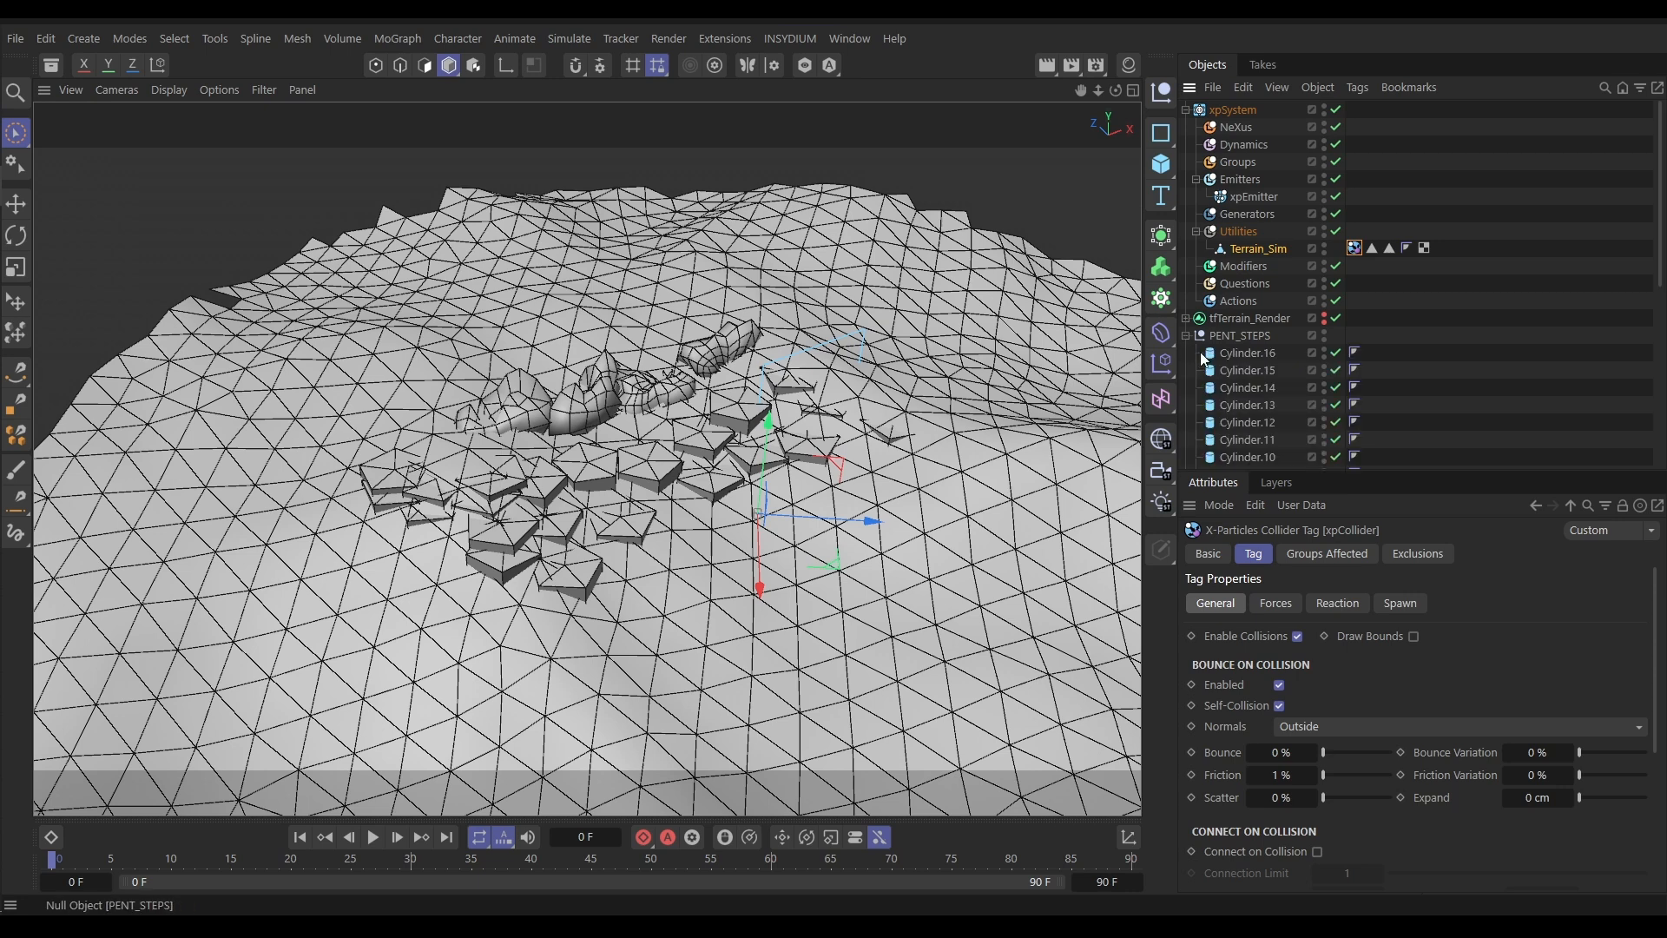
pyautogui.click(1187, 336)
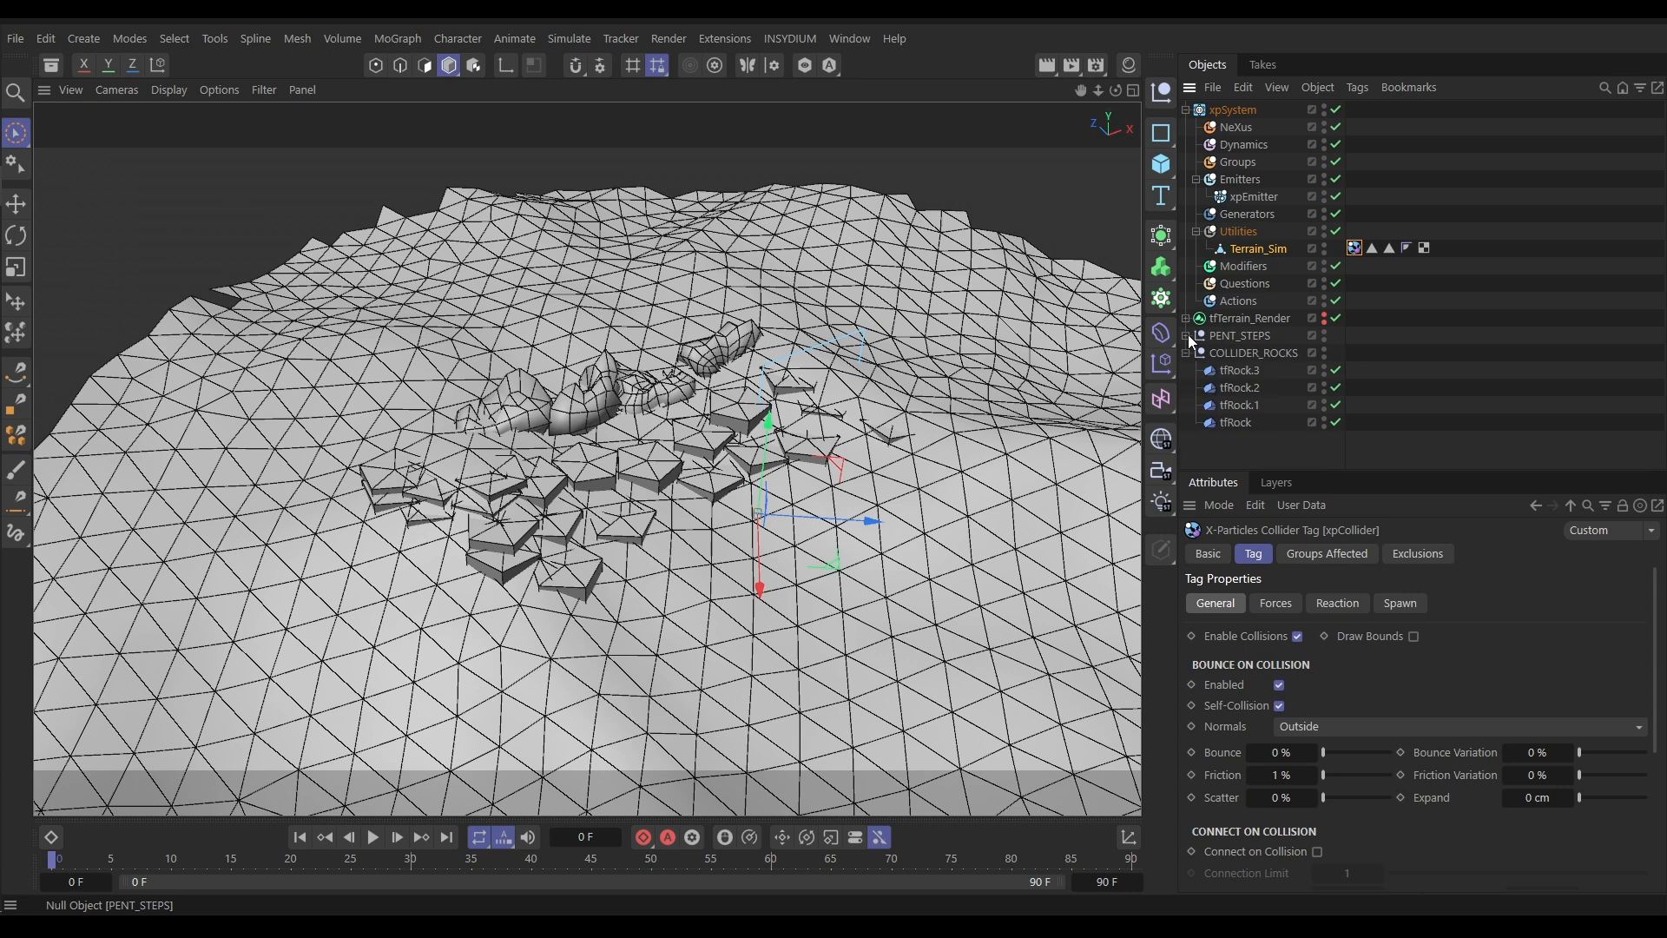
pyautogui.click(1186, 354)
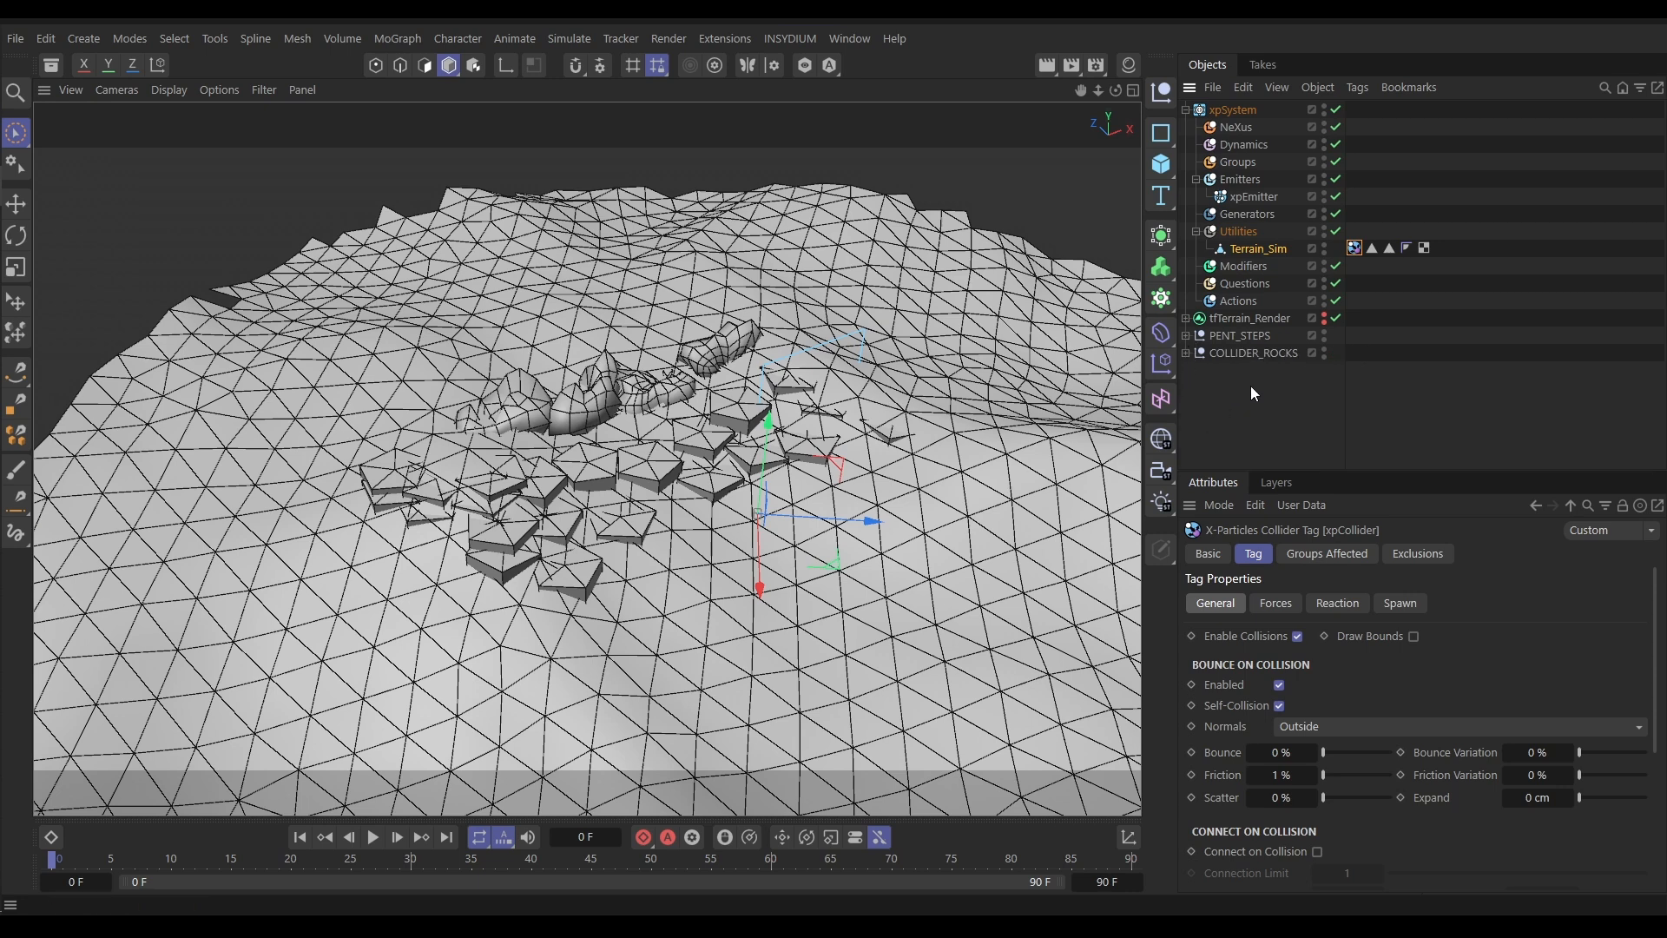
# Add an xpJoin object to the Utilities folder and rename it as xpJoin_Steps
pyautogui.click(1239, 233)
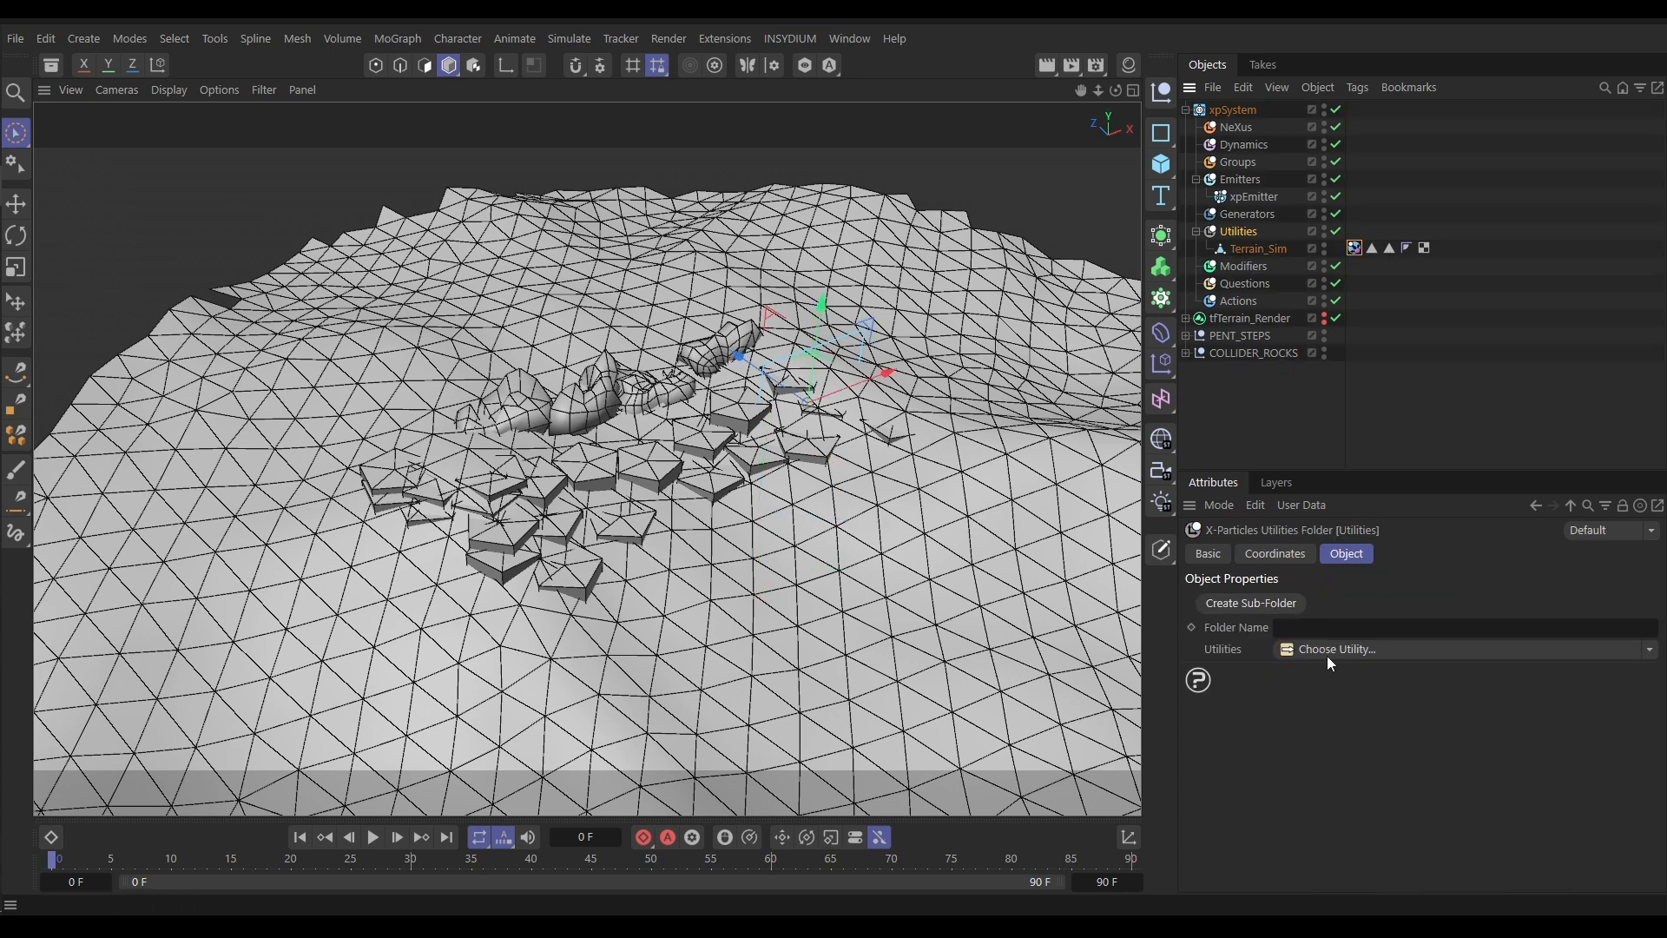
pyautogui.click(1650, 651)
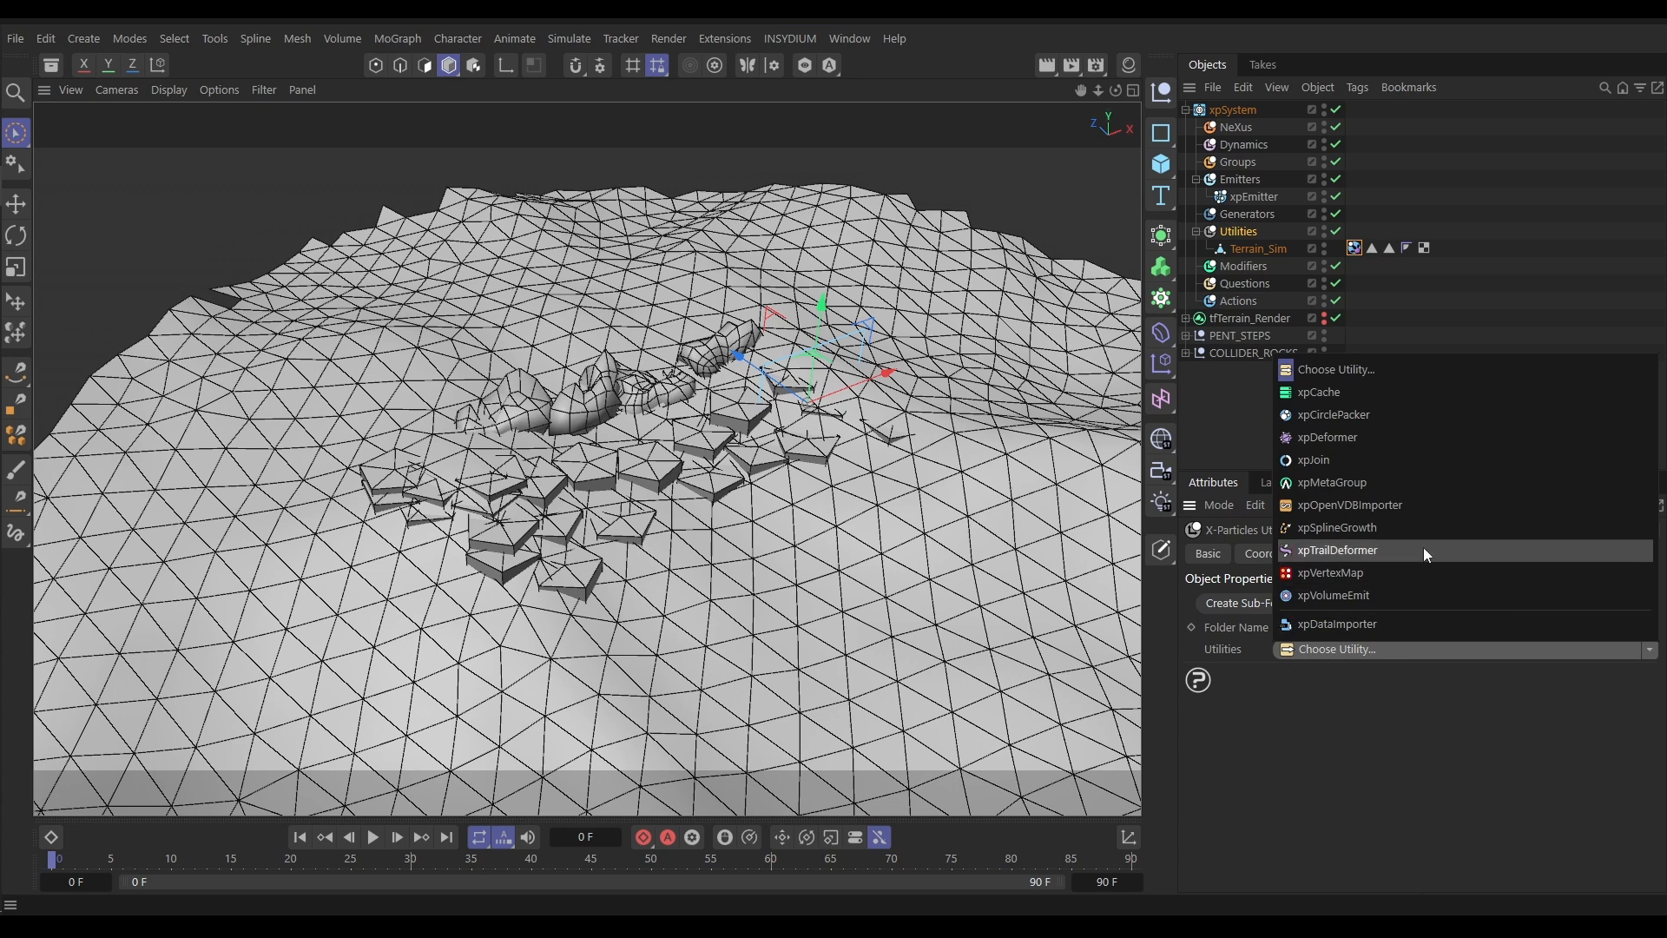
pyautogui.click(1312, 461)
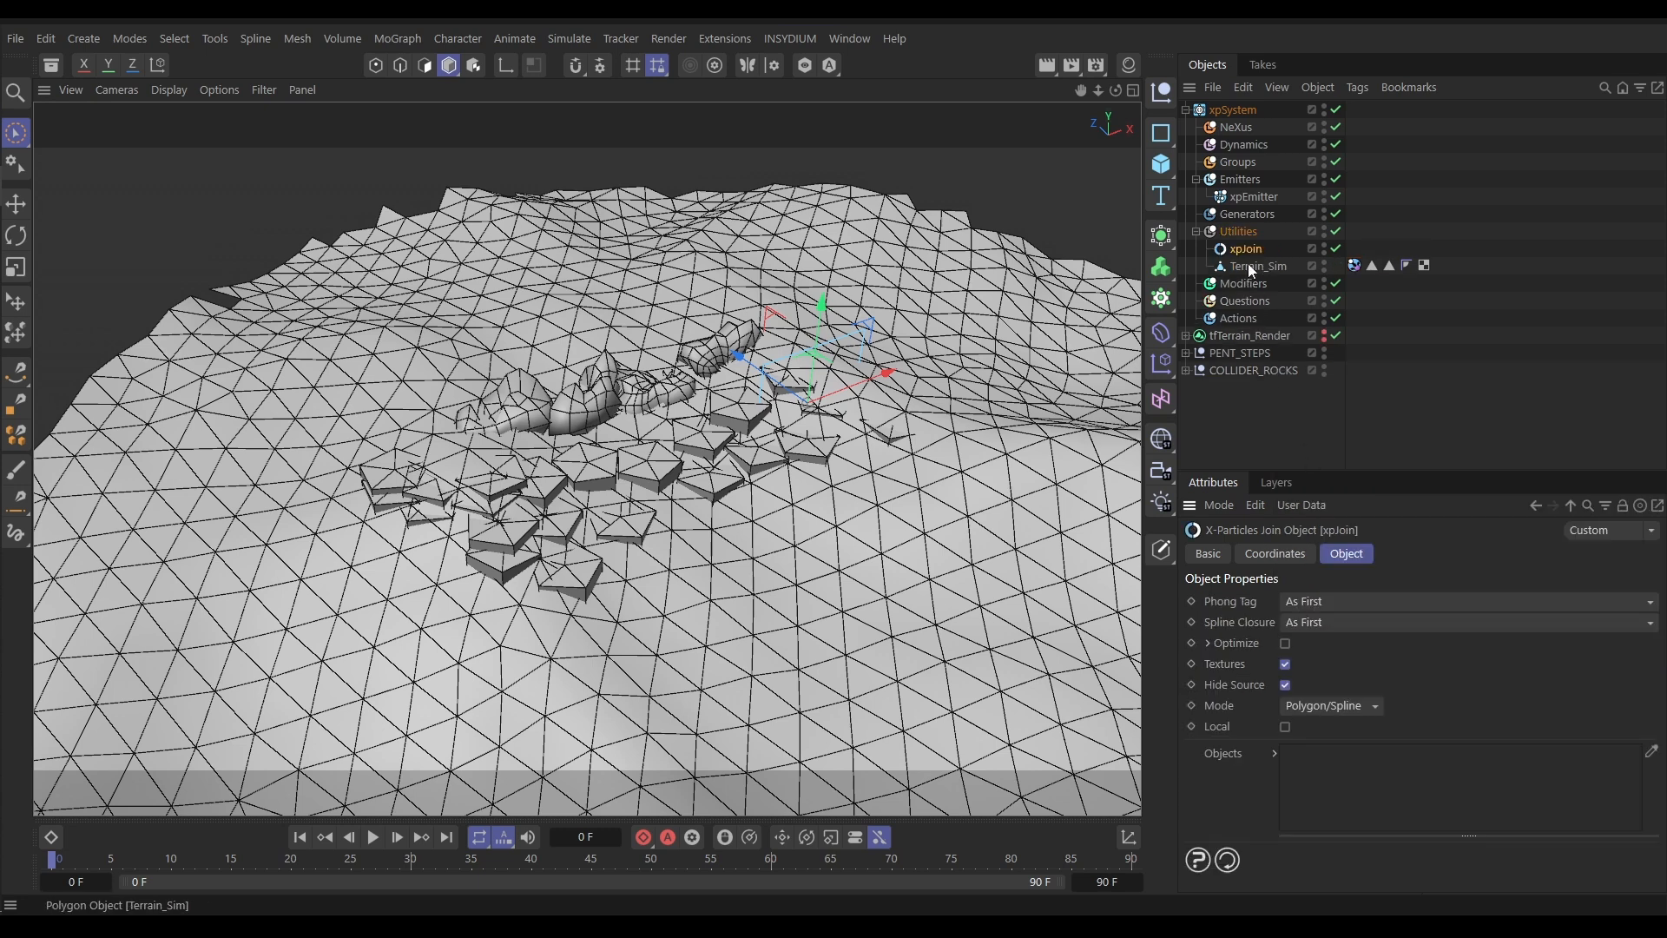
pyautogui.click(1211, 553)
pyautogui.click(1368, 632)
pyautogui.write('_Steps')
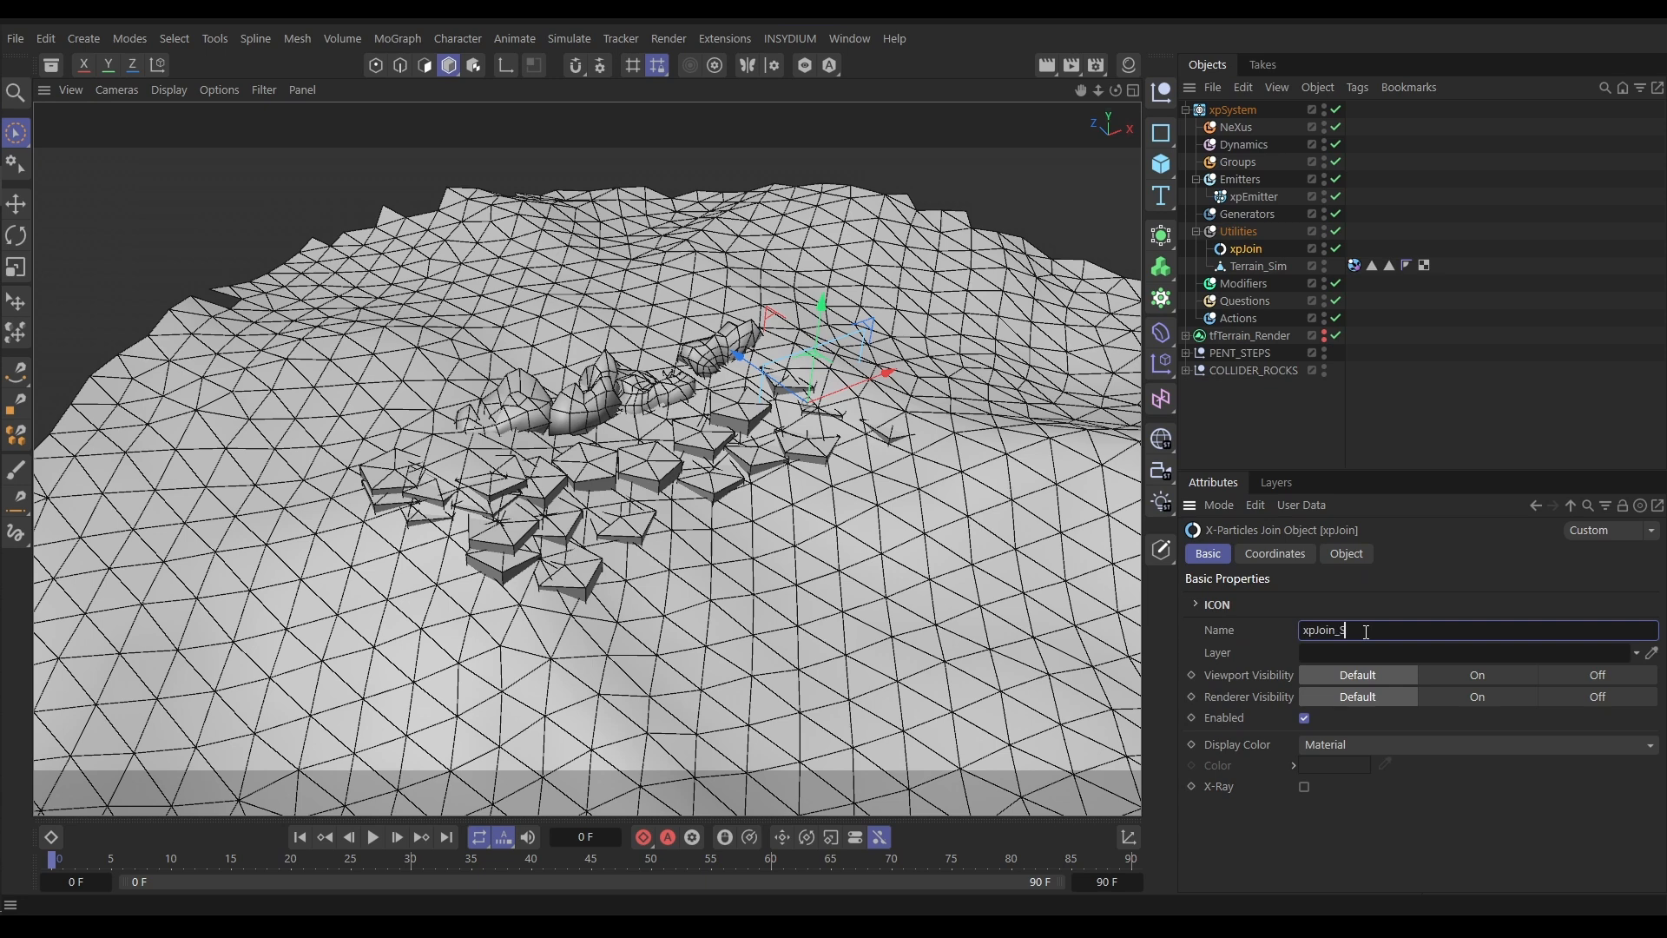
pyautogui.press('Return')
# Make PENT_STEPS a child of xpJoin_Steps and copy Terrain_Sim's xpCollider tag onto xpJoin_Steps
pyautogui.moveTo(1228, 352); pyautogui.dragTo(1273, 323)
pyautogui.moveTo(1270, 260); pyautogui.dragTo(1262, 248)
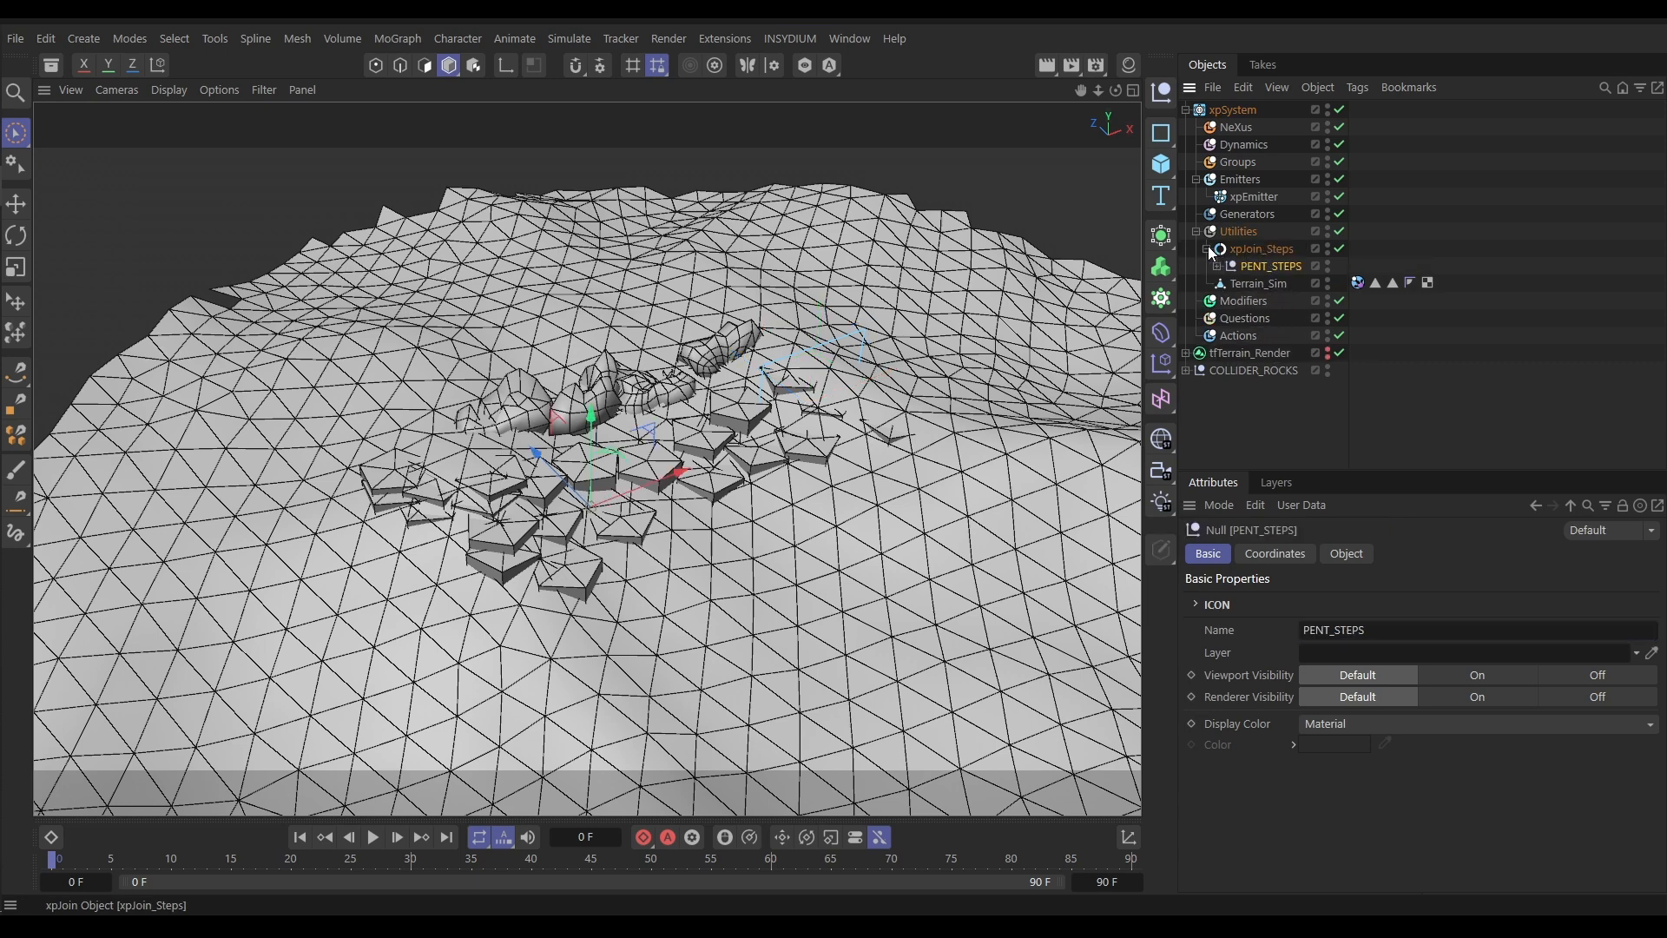
pyautogui.click(1207, 249)
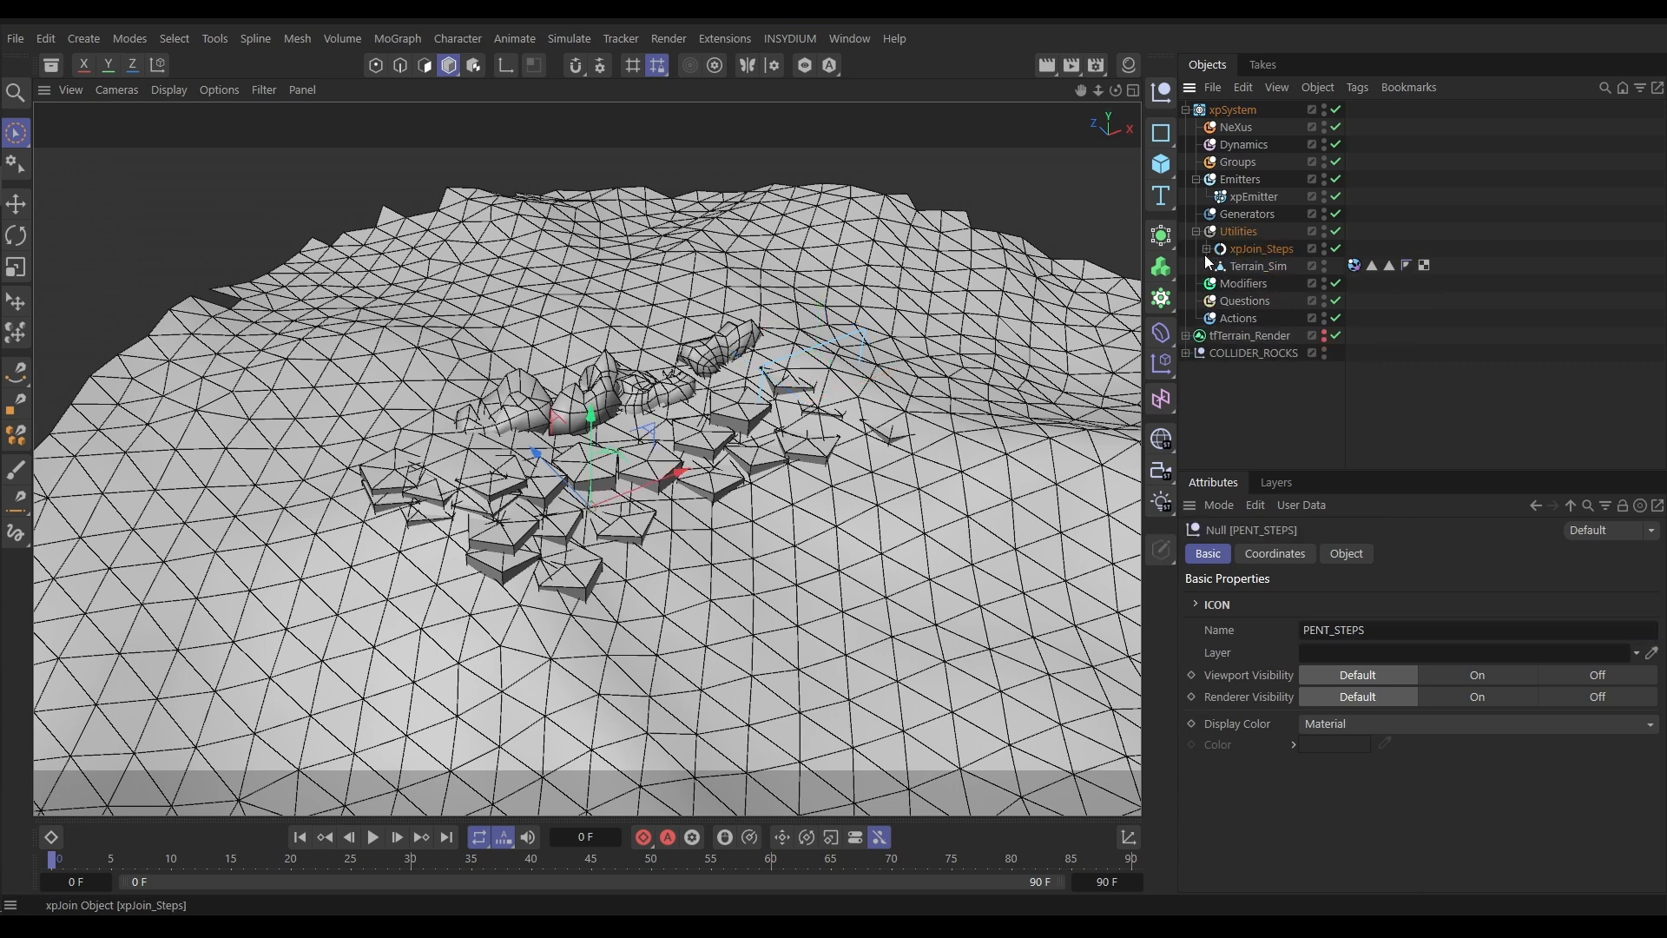
pyautogui.click(1356, 265)
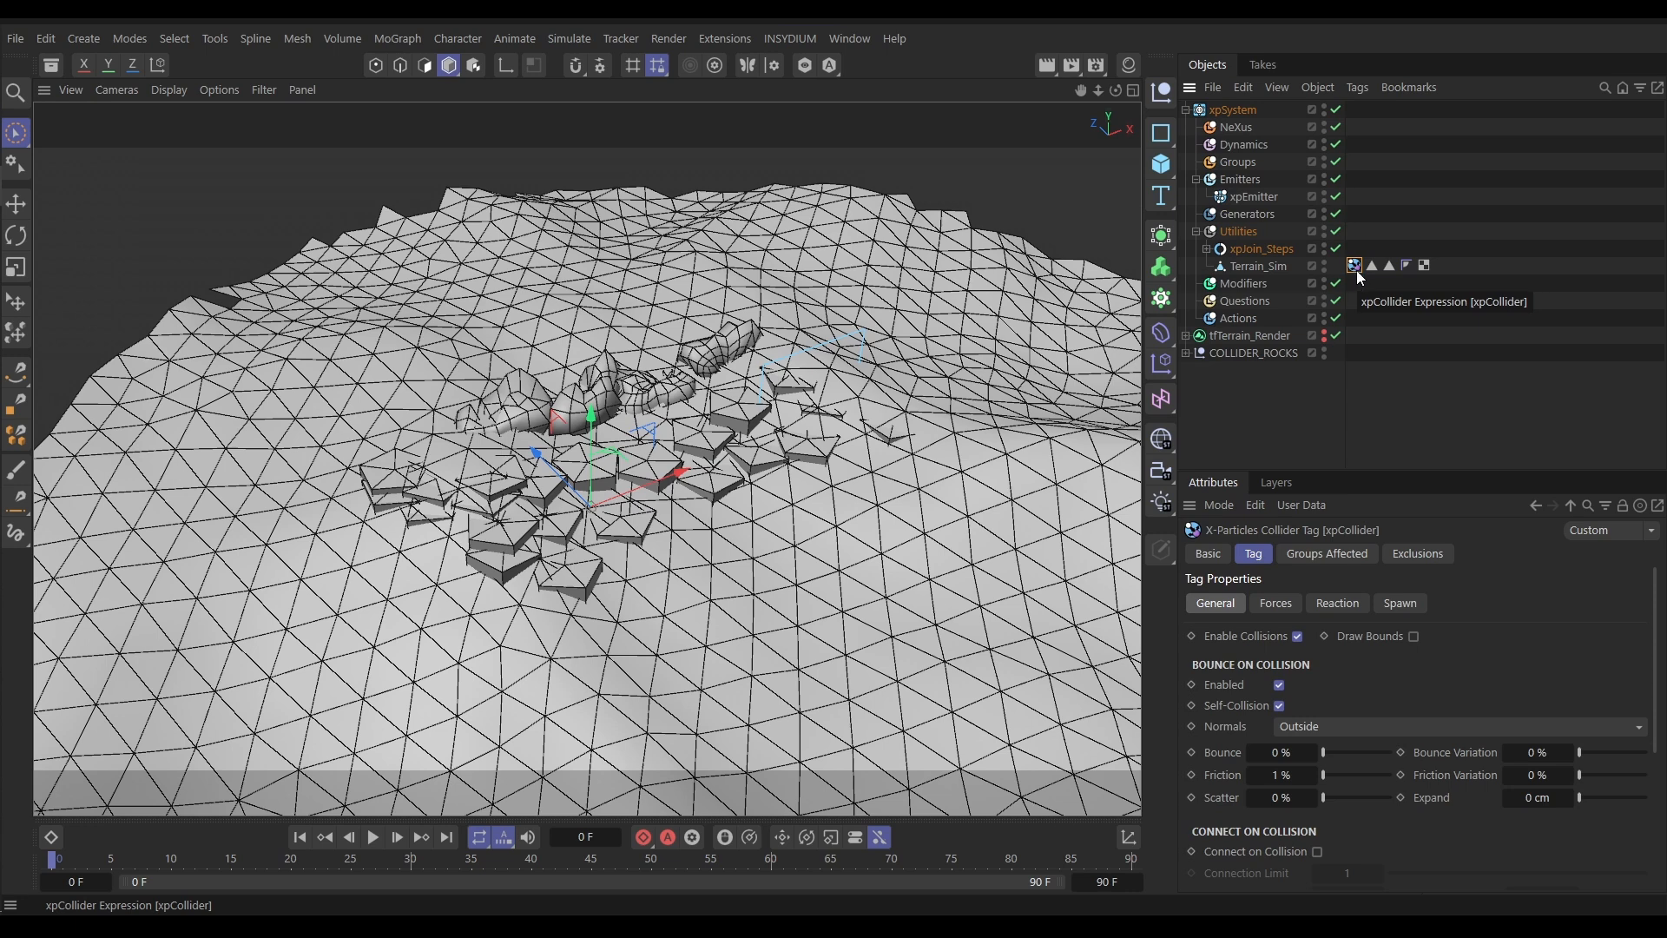
pyautogui.keyDown('ctrl'); pyautogui.moveTo(1359, 276); pyautogui.dragTo(1358, 257); pyautogui.keyUp('ctrl')
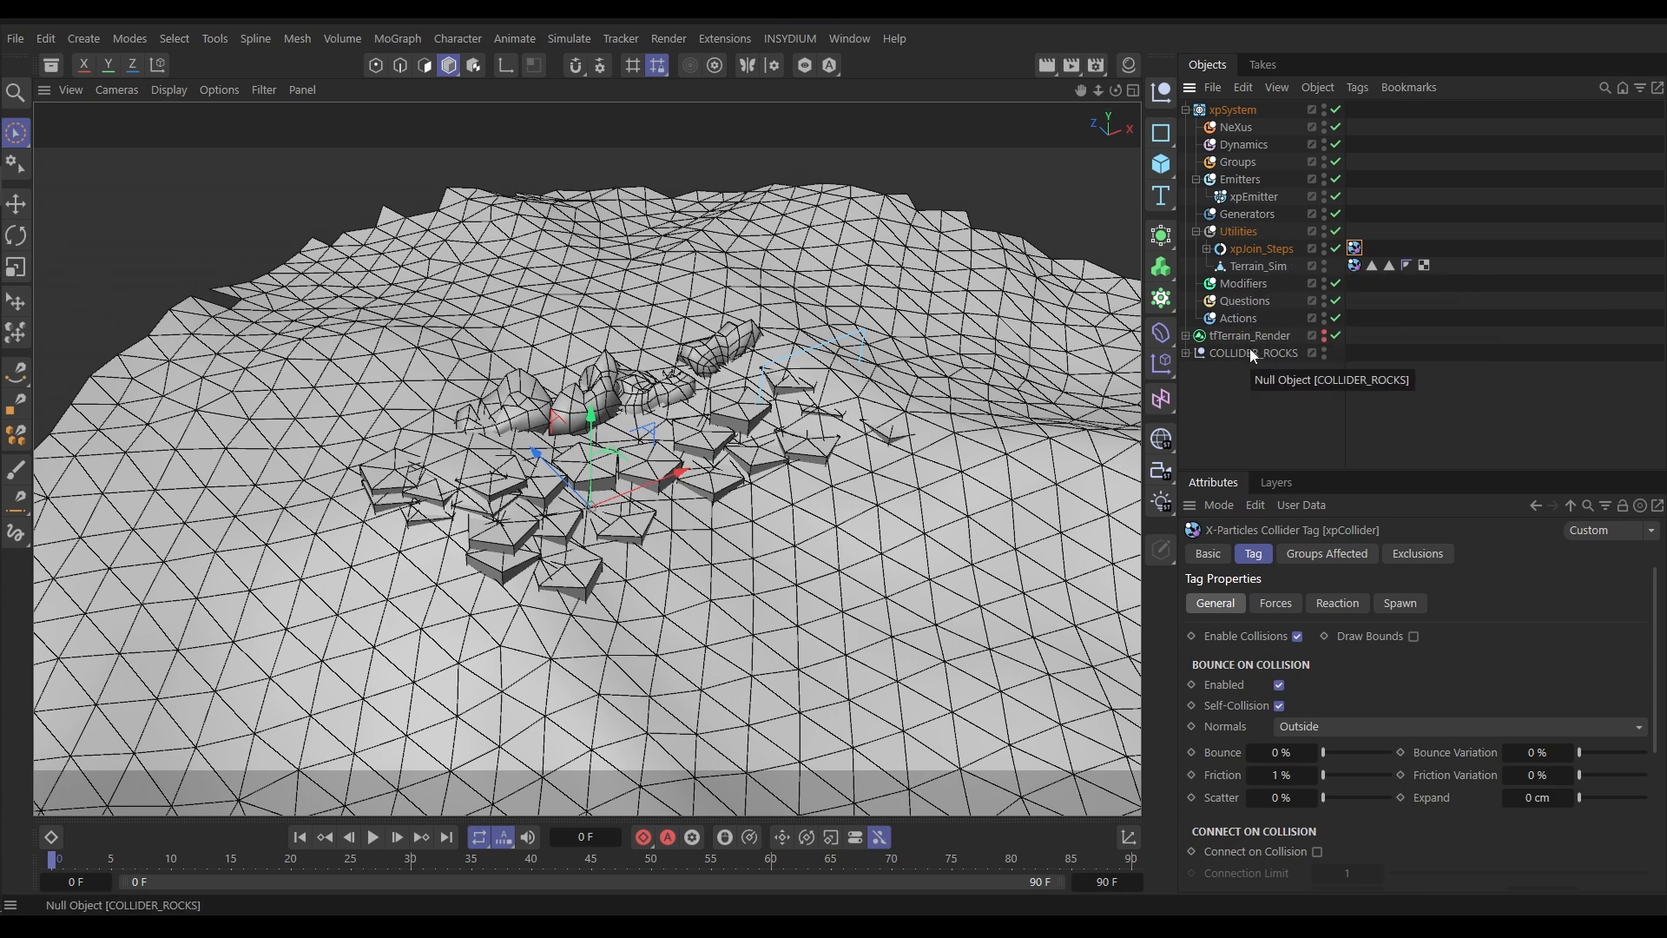
# Add a second xpJoin object to the Utilities folder
pyautogui.click(1237, 232)
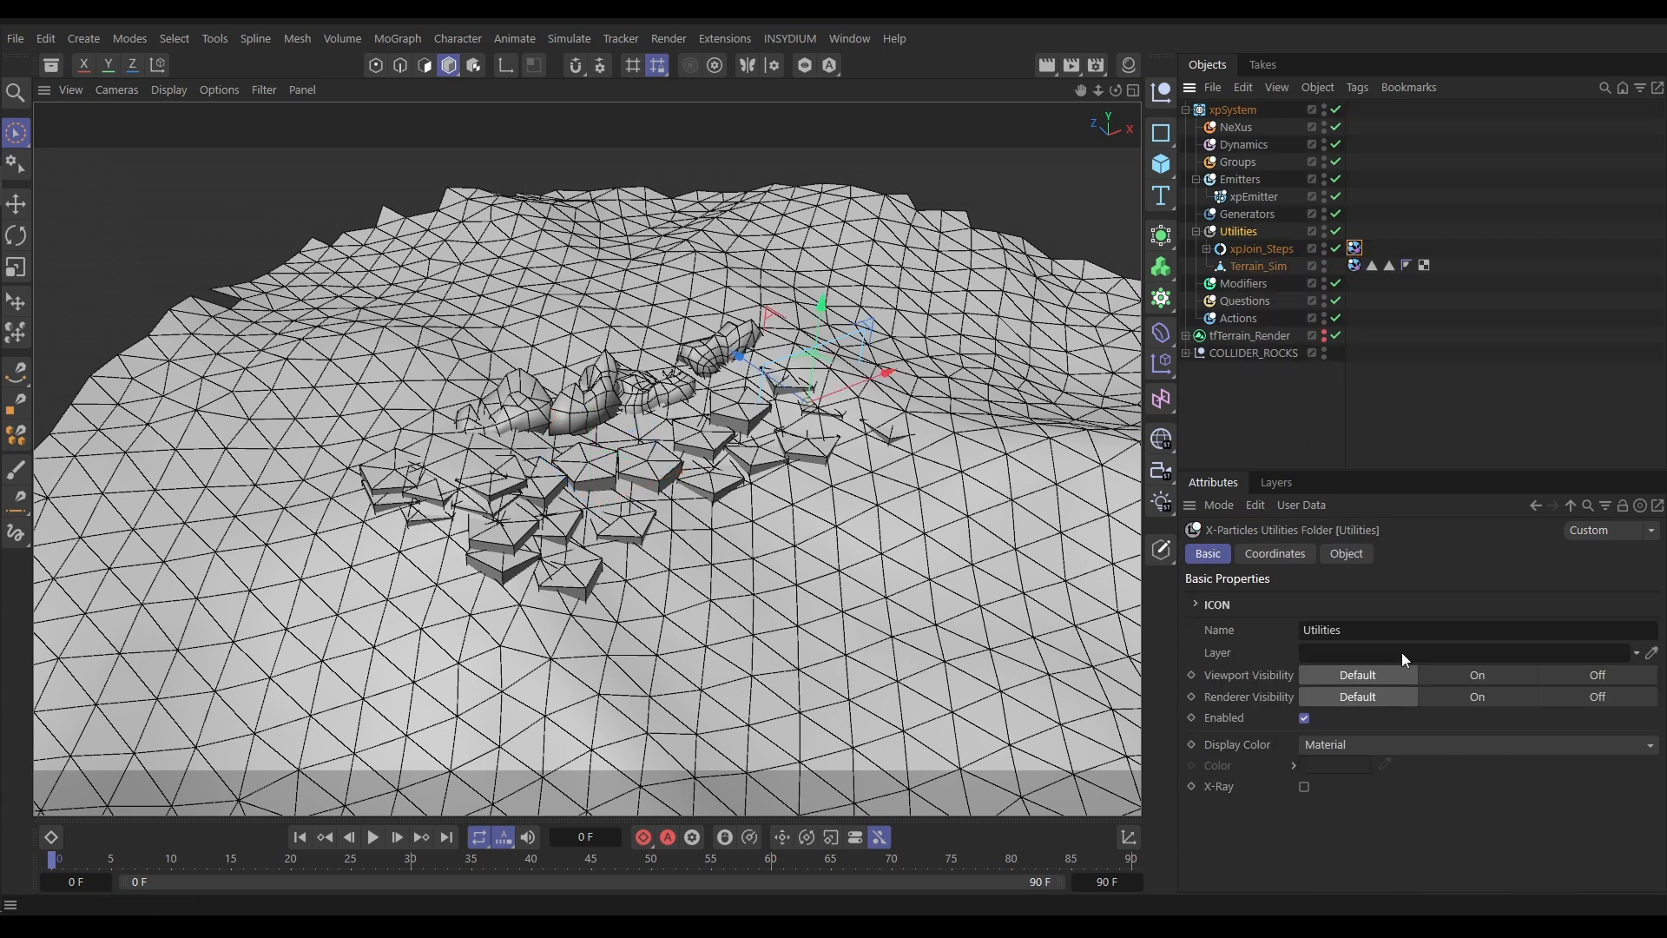
pyautogui.click(1367, 556)
pyautogui.click(1343, 650)
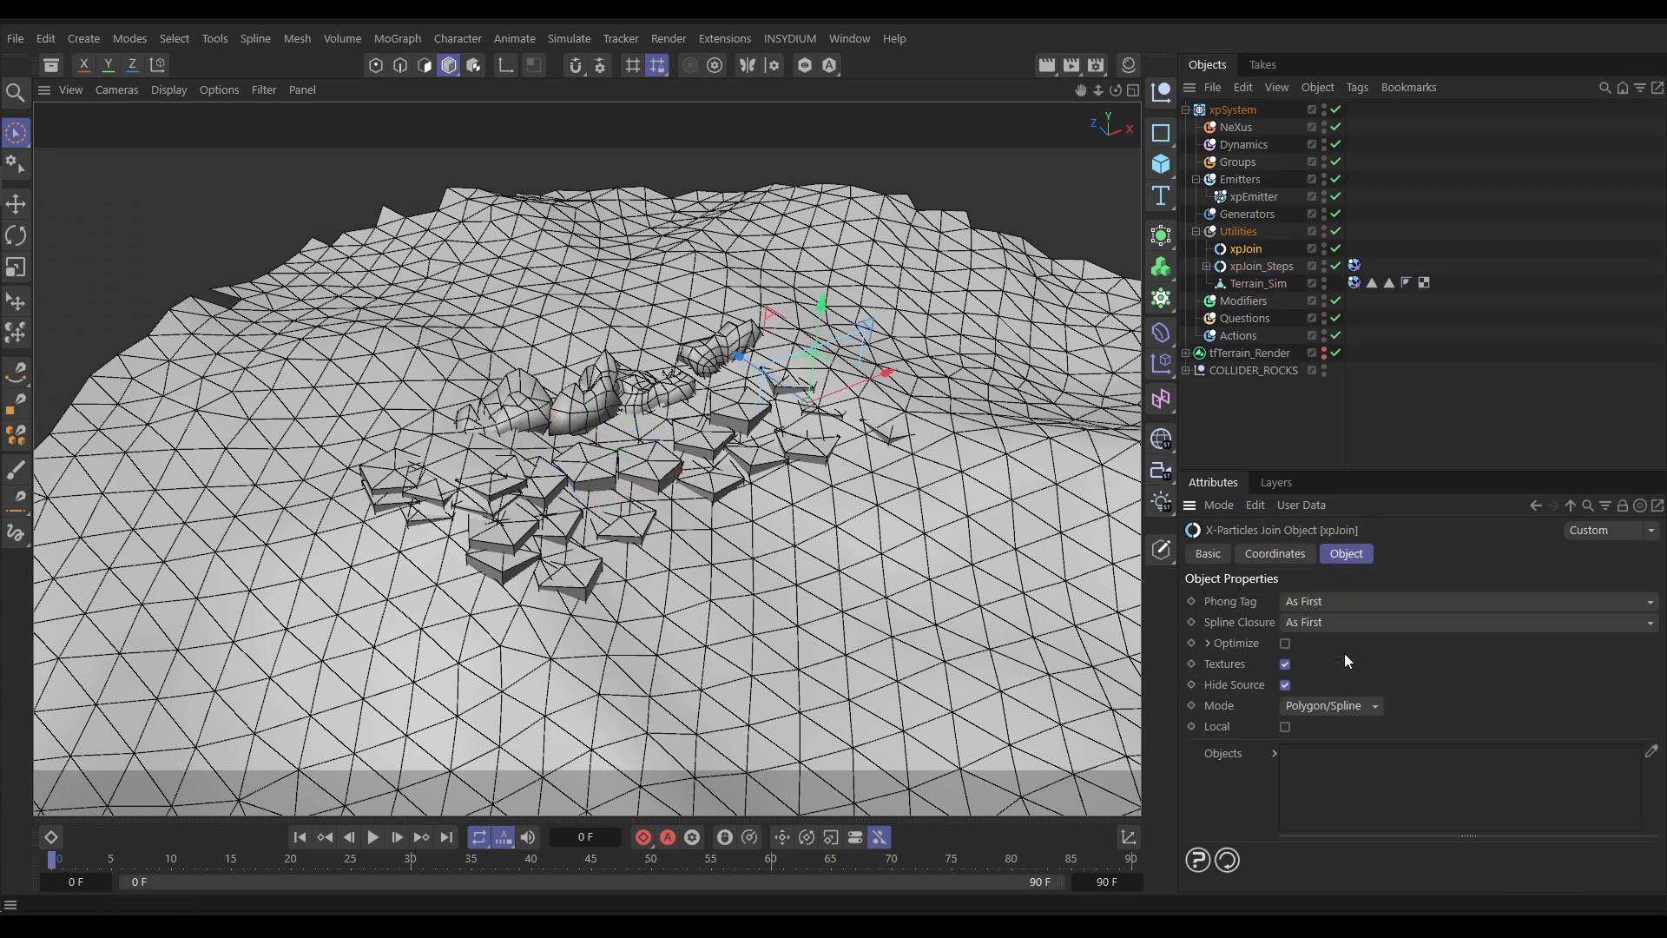
# Rename the new xpJoin object as xpJoin_Rocks
pyautogui.click(1209, 556)
pyautogui.click(1359, 626)
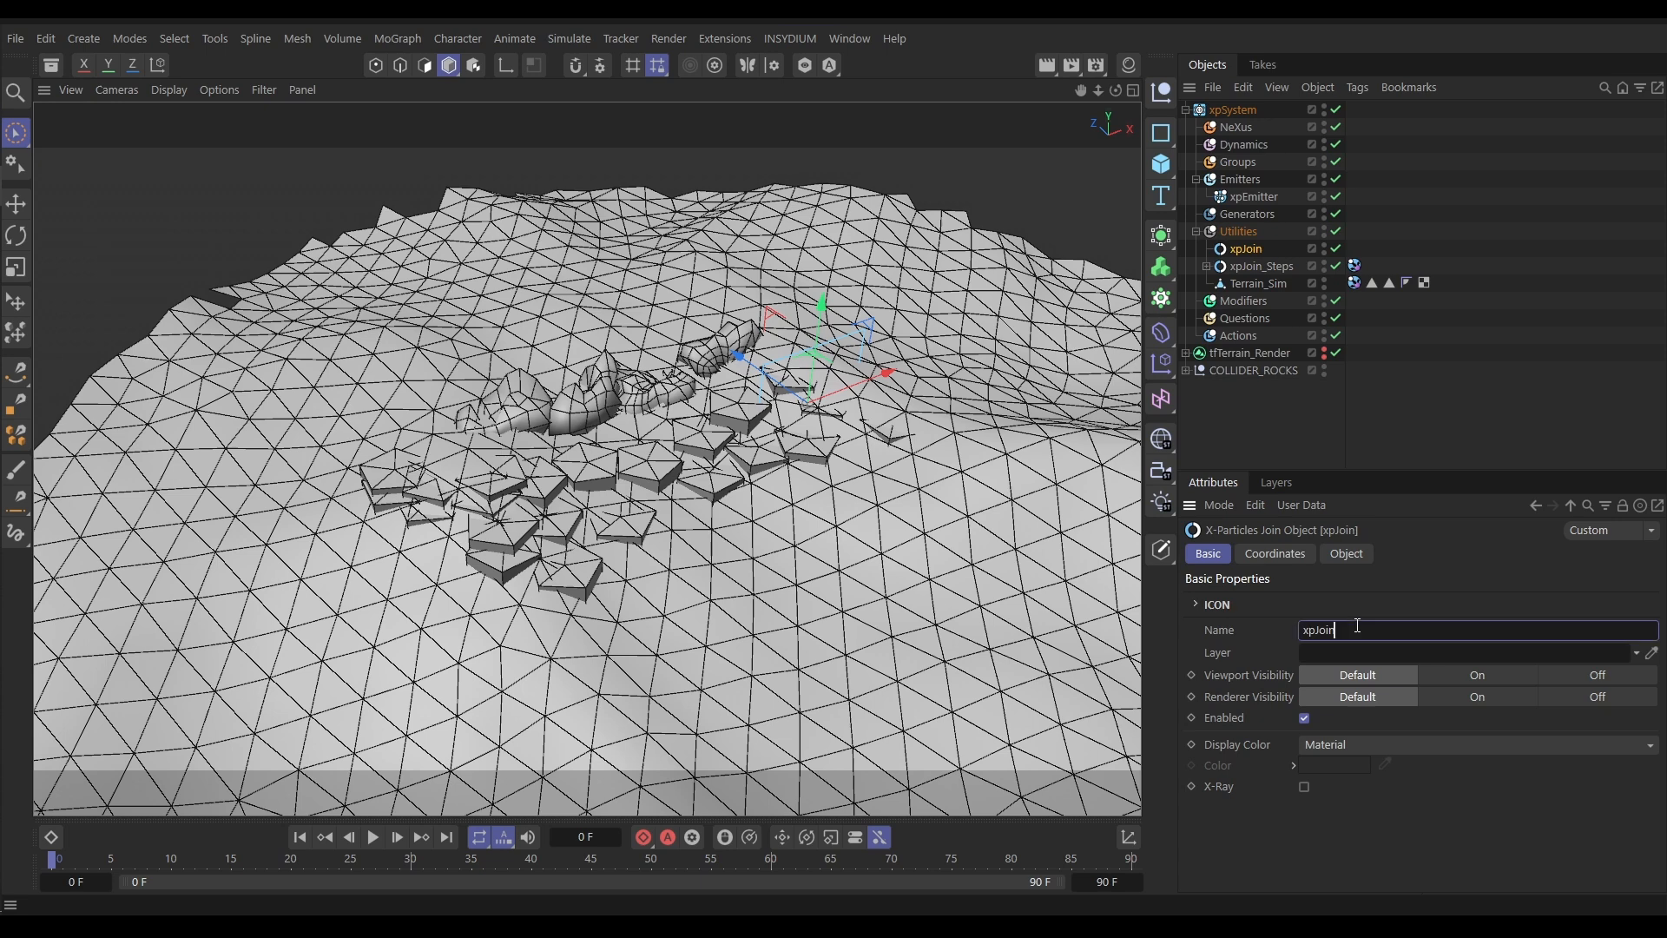
pyautogui.write('_Rocks')
pyautogui.press('Return')
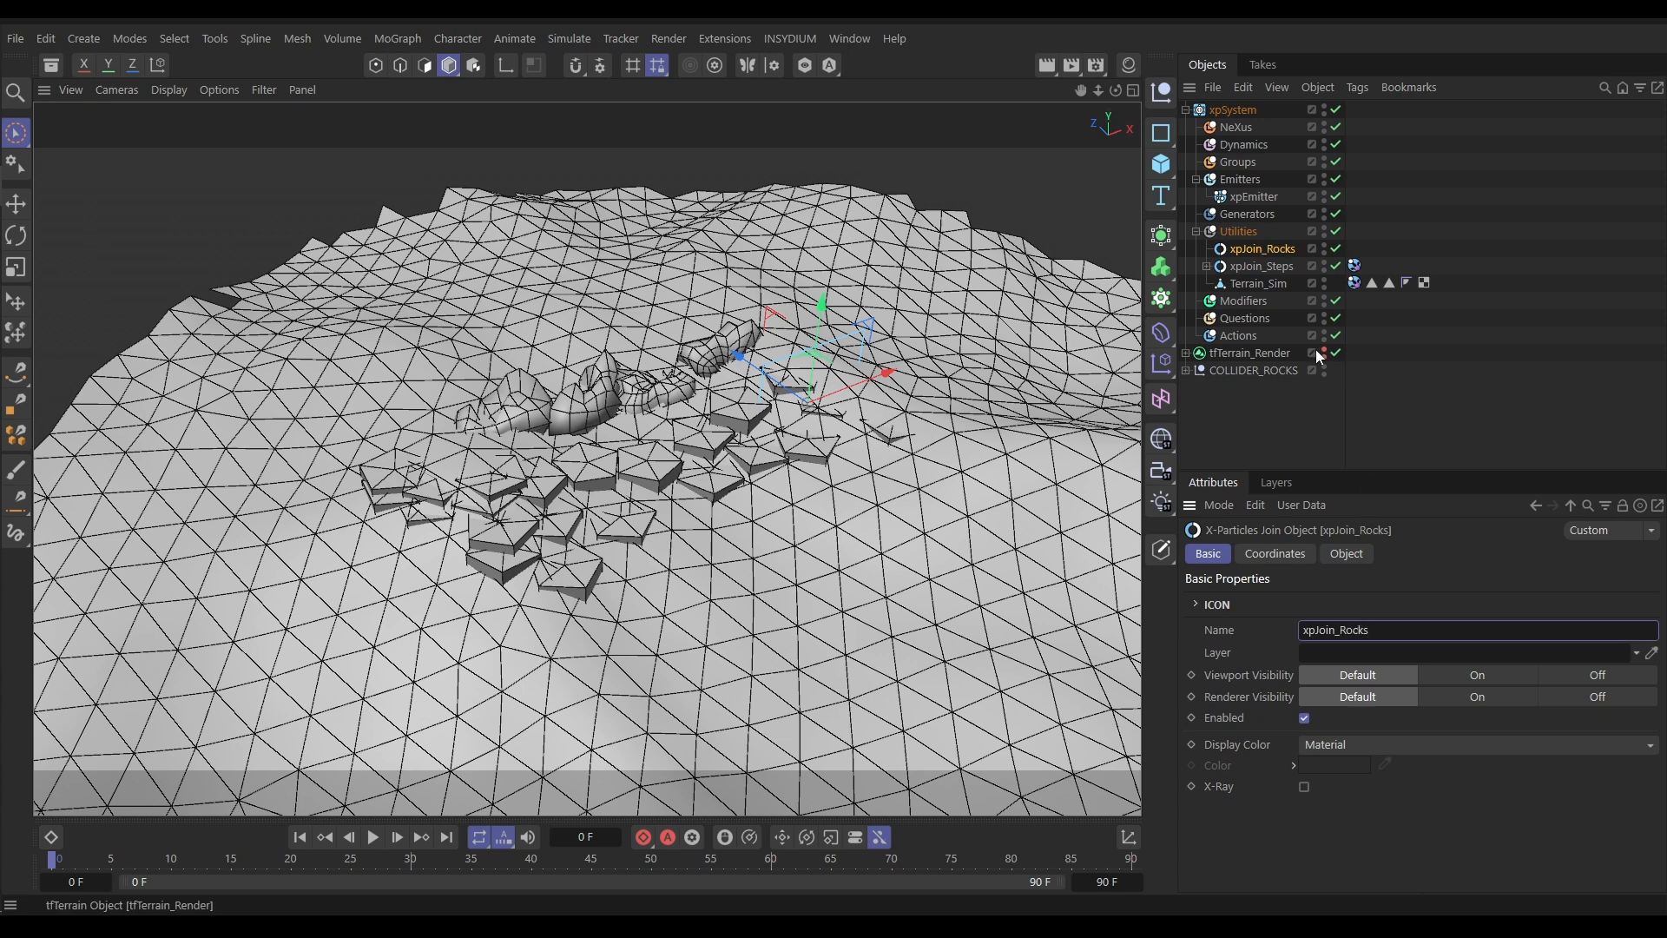
# Make COLLIDER_ROCKS a child of xpJoin_Rocks and copy the xpCollider tag from xpJoin_Steps onto xpJoin_Rocks
pyautogui.moveTo(1232, 372); pyautogui.dragTo(1258, 248)
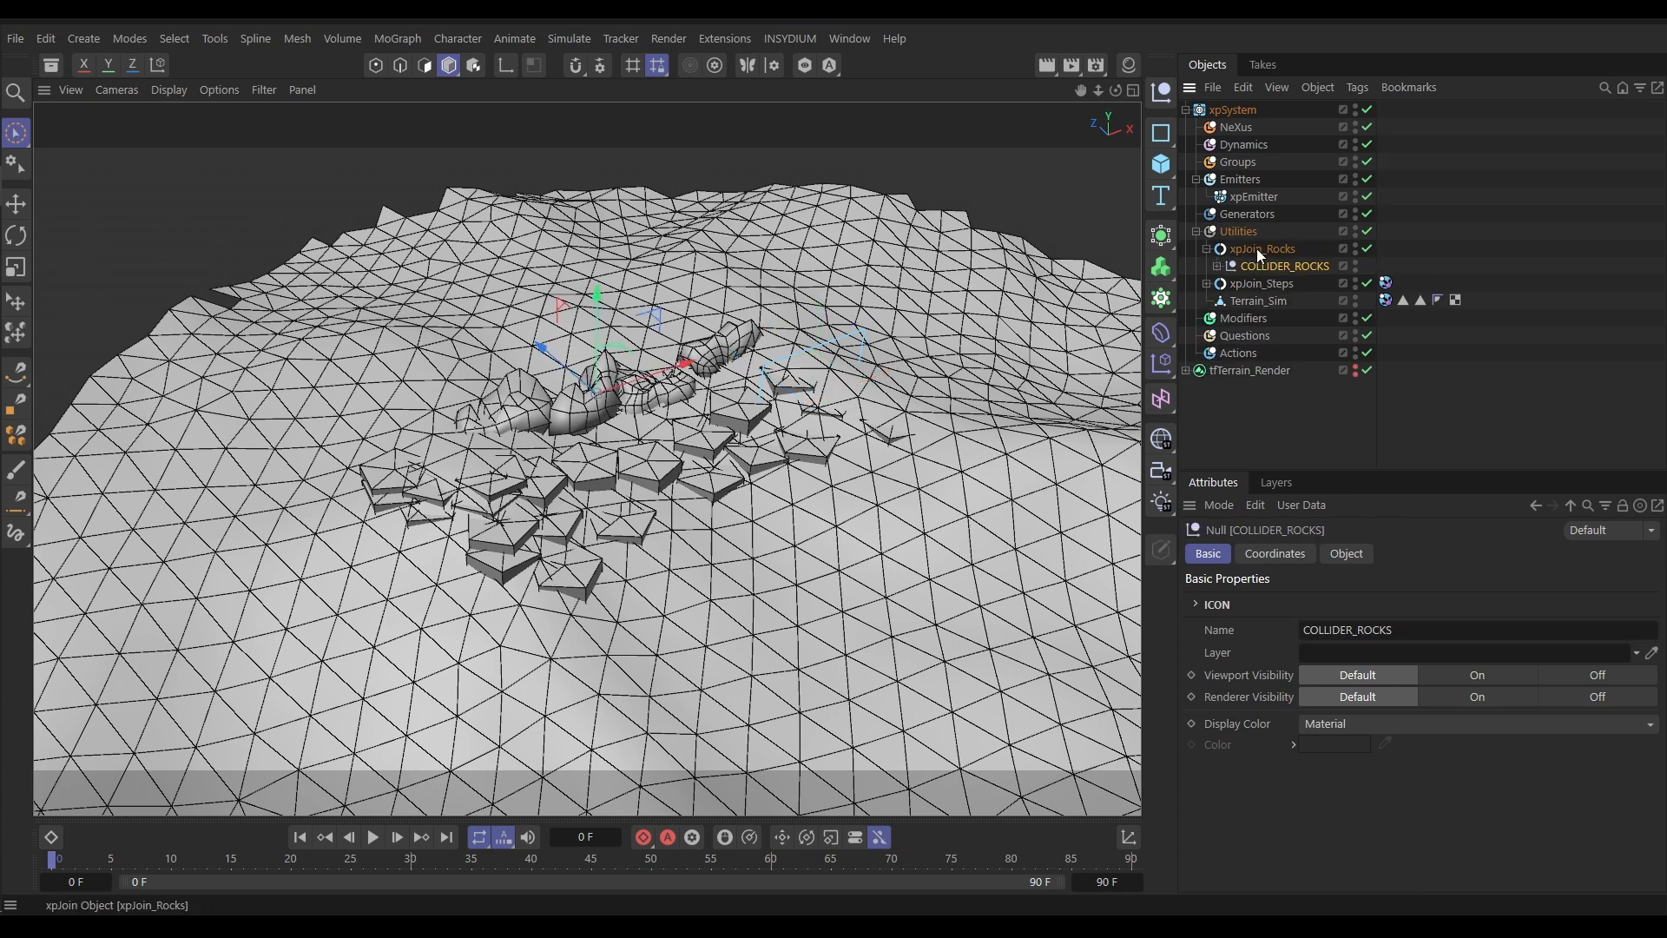
pyautogui.click(1208, 250)
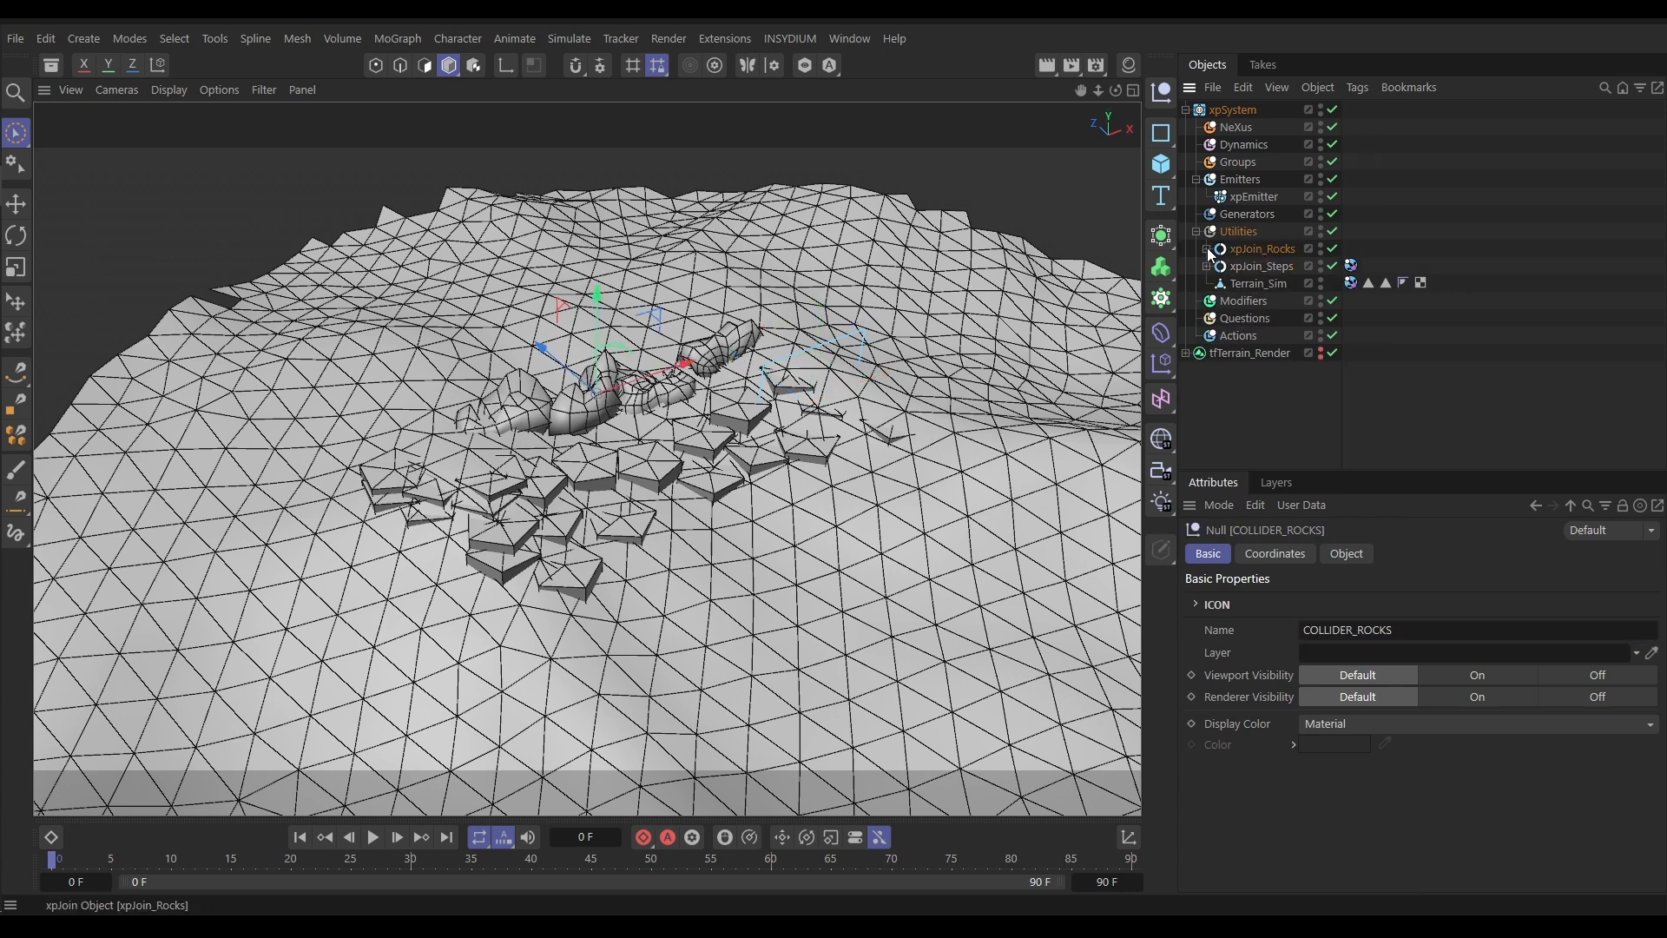
pyautogui.click(1352, 264)
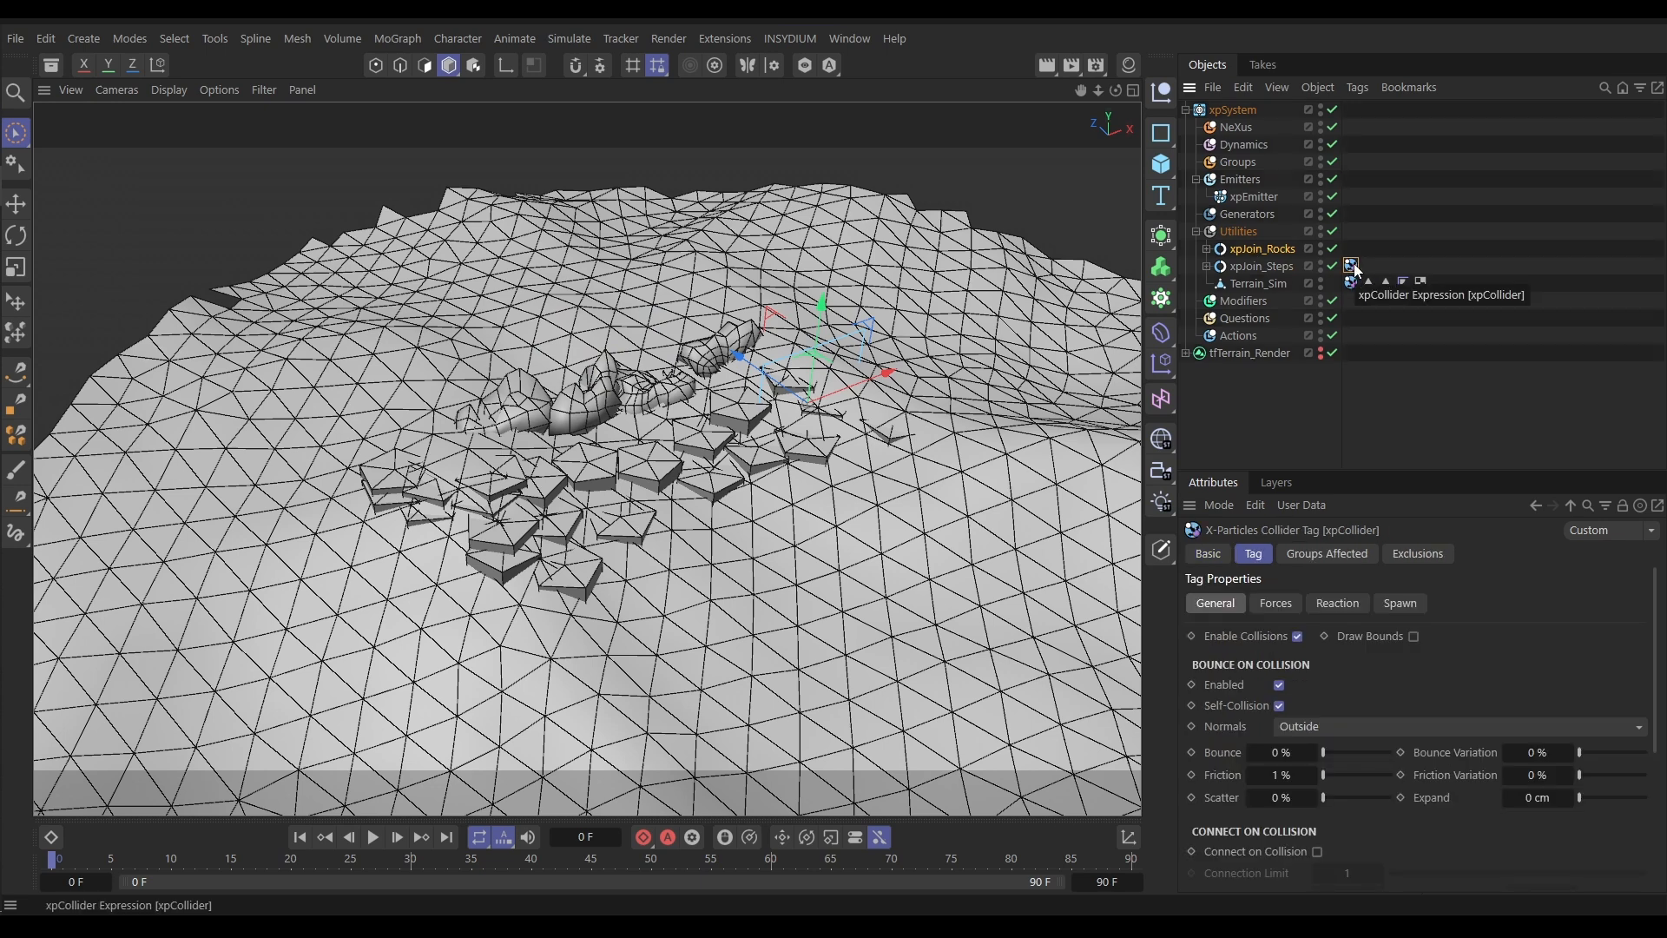
pyautogui.keyDown('ctrl'); pyautogui.moveTo(1355, 267); pyautogui.dragTo(1352, 250); pyautogui.keyUp('ctrl')
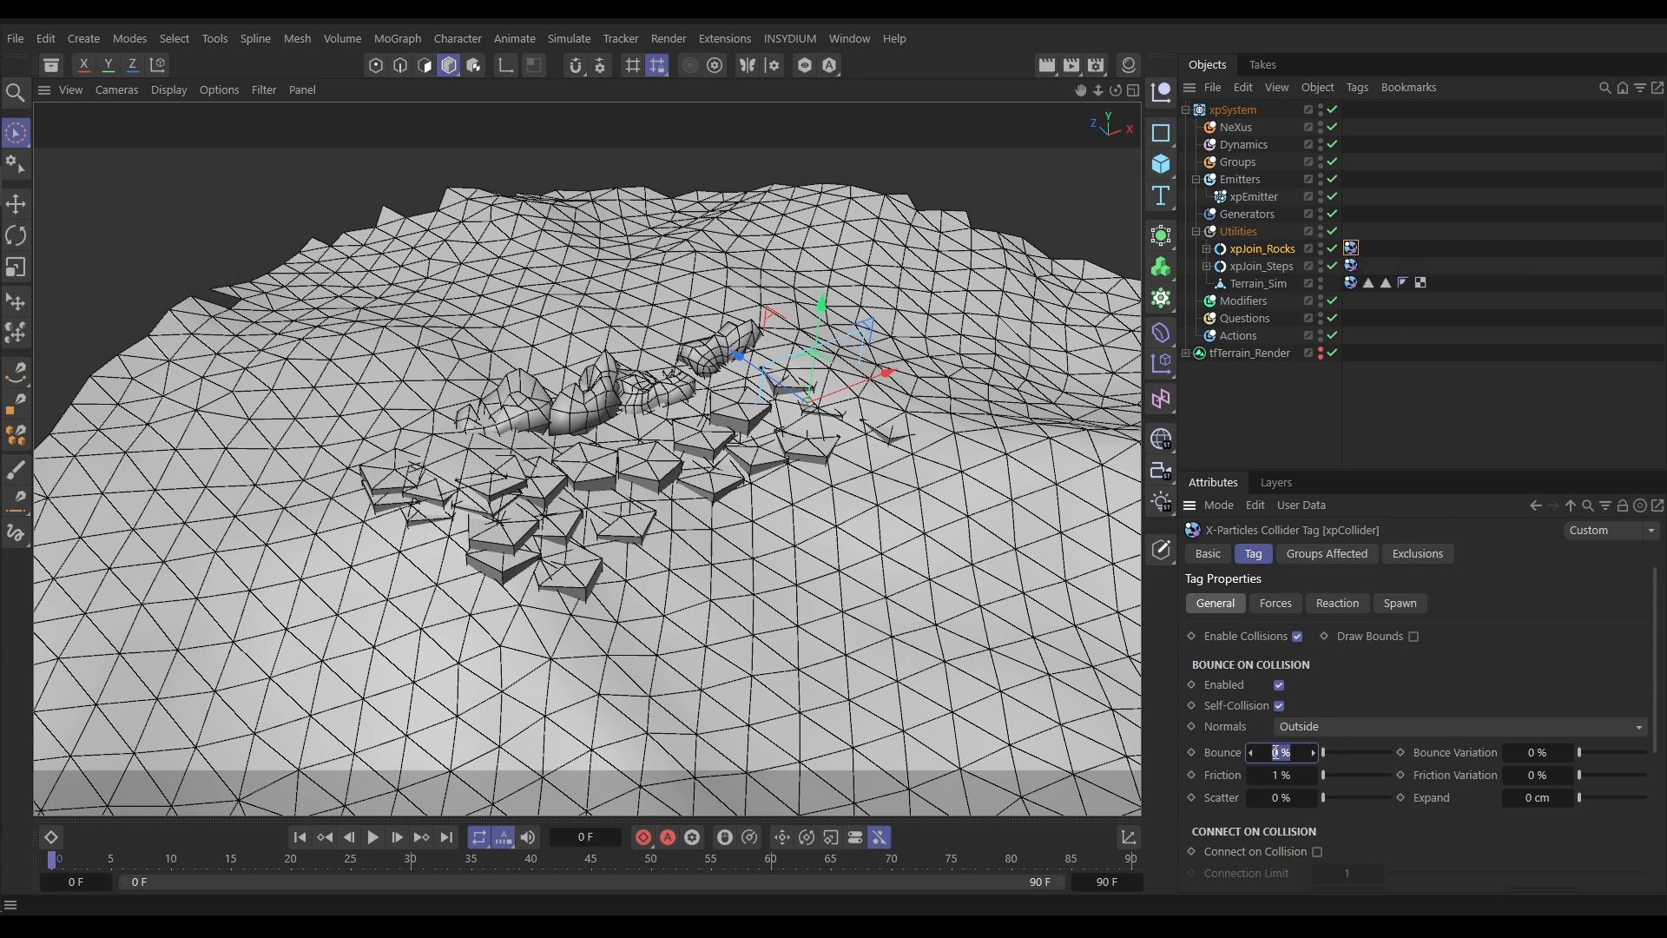
# Set Bounce to 10% and Friction to 5% on xpJoin_Rocks' xpCollider tag
pyautogui.write('10')
pyautogui.press('Tab')
pyautogui.press('Tab')
pyautogui.write('5')
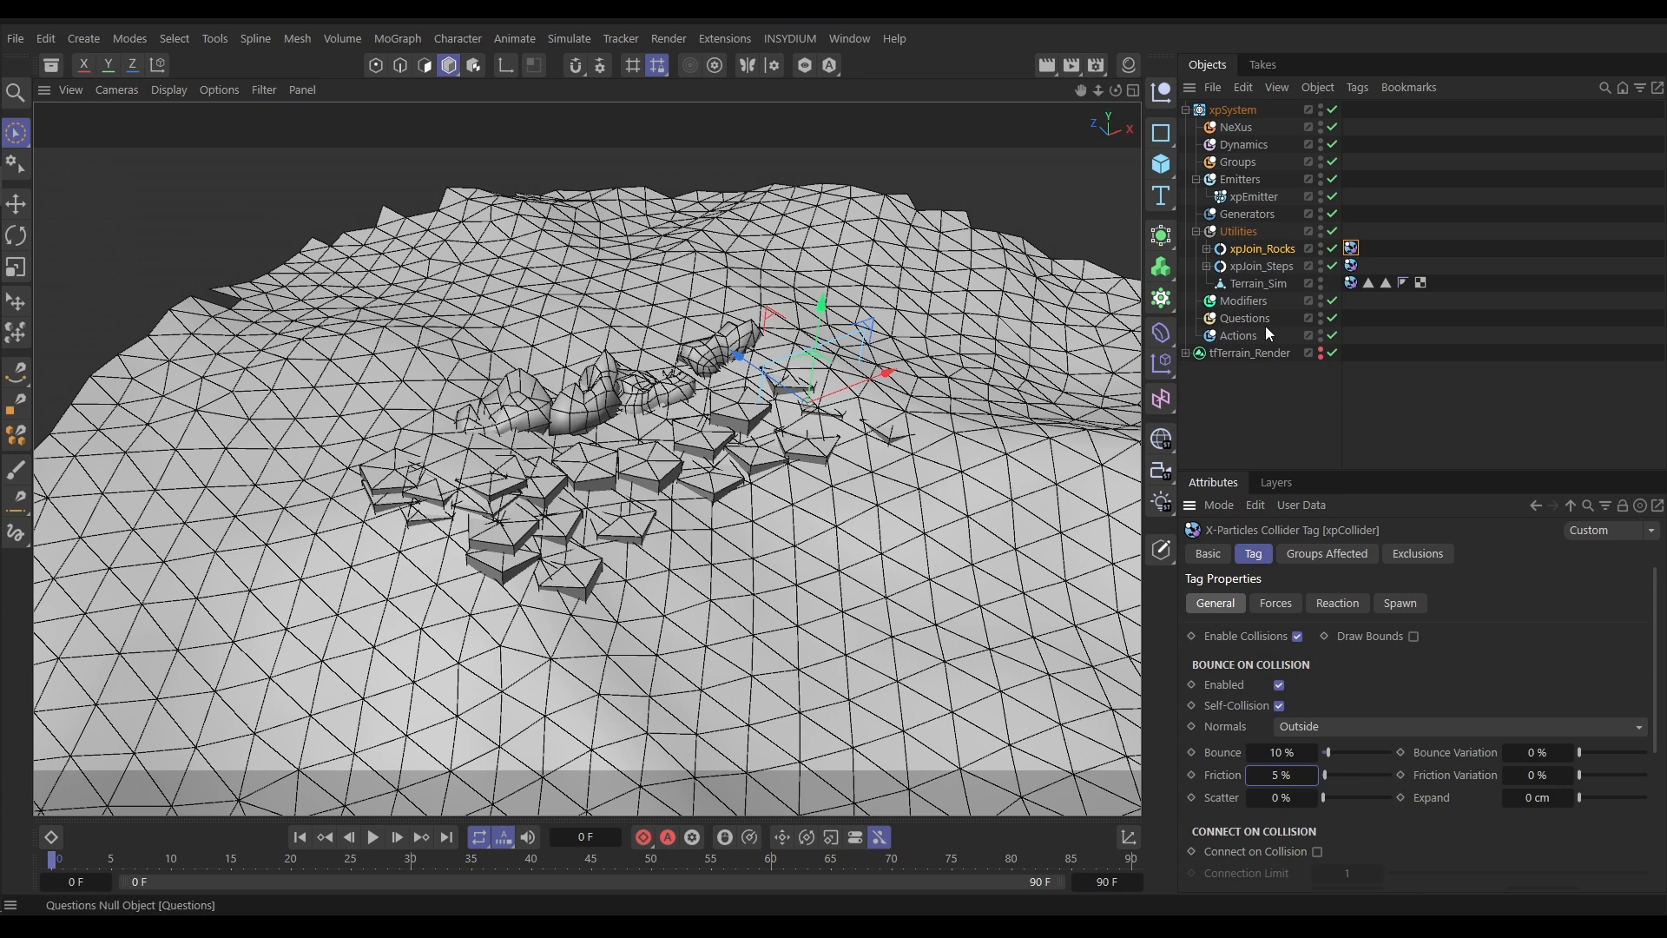
pyautogui.click(1254, 402)
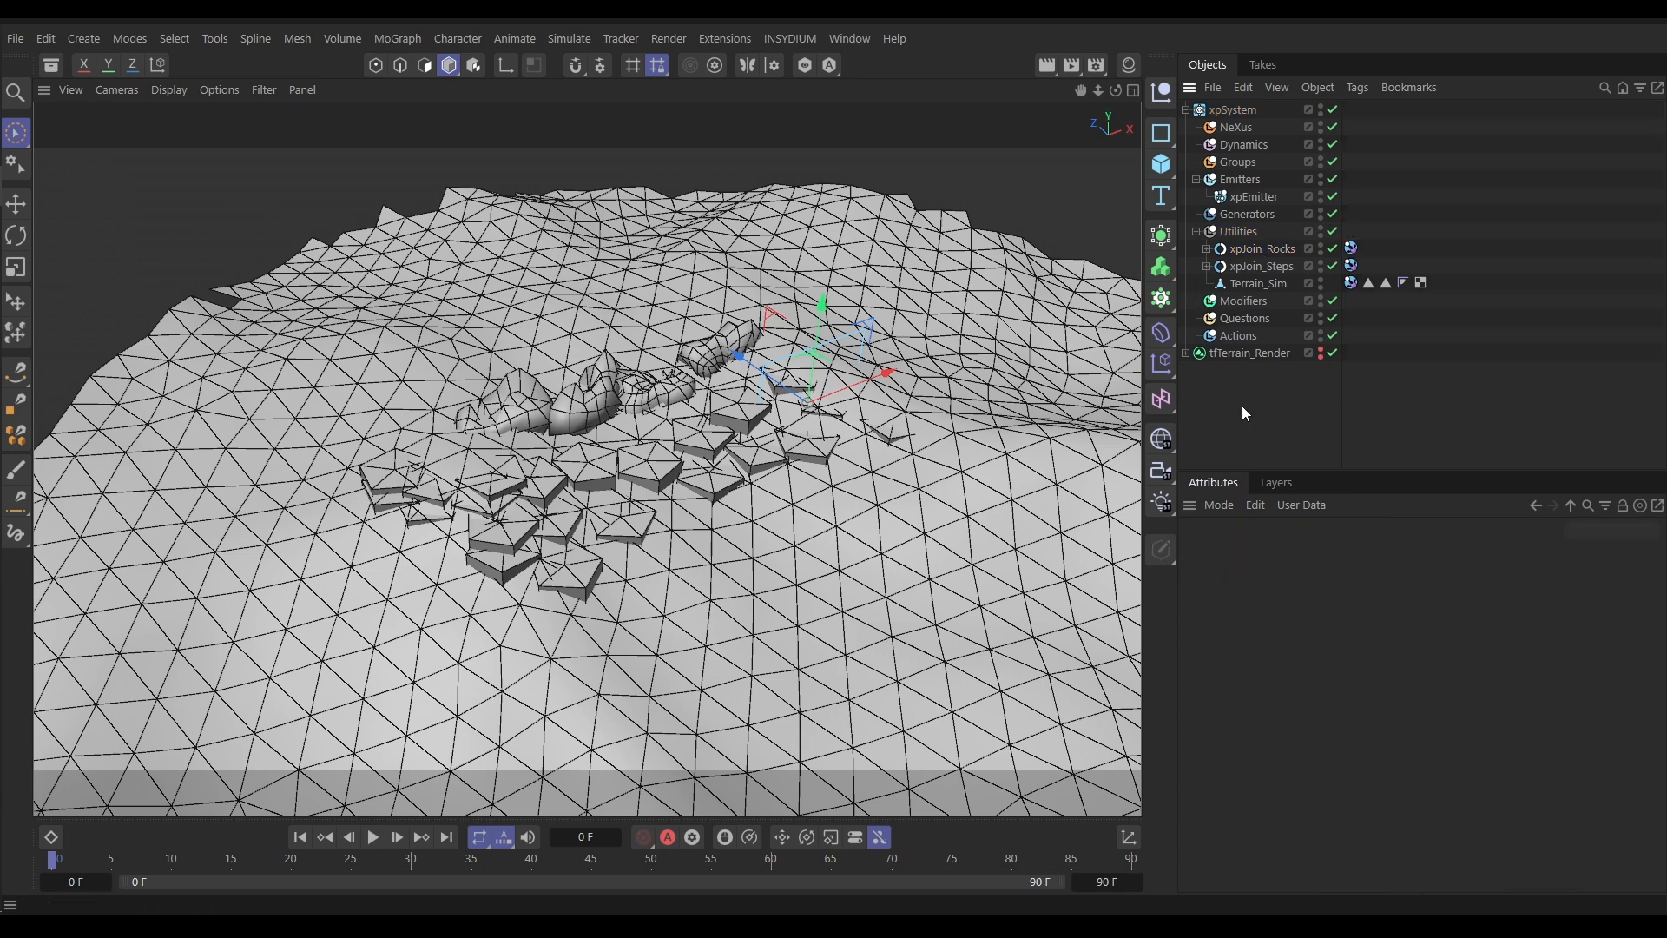
# Give xpJoin_Rocks, xpJoin_Steps and Terrain_Sim a custom black display color
pyautogui.click(1196, 231)
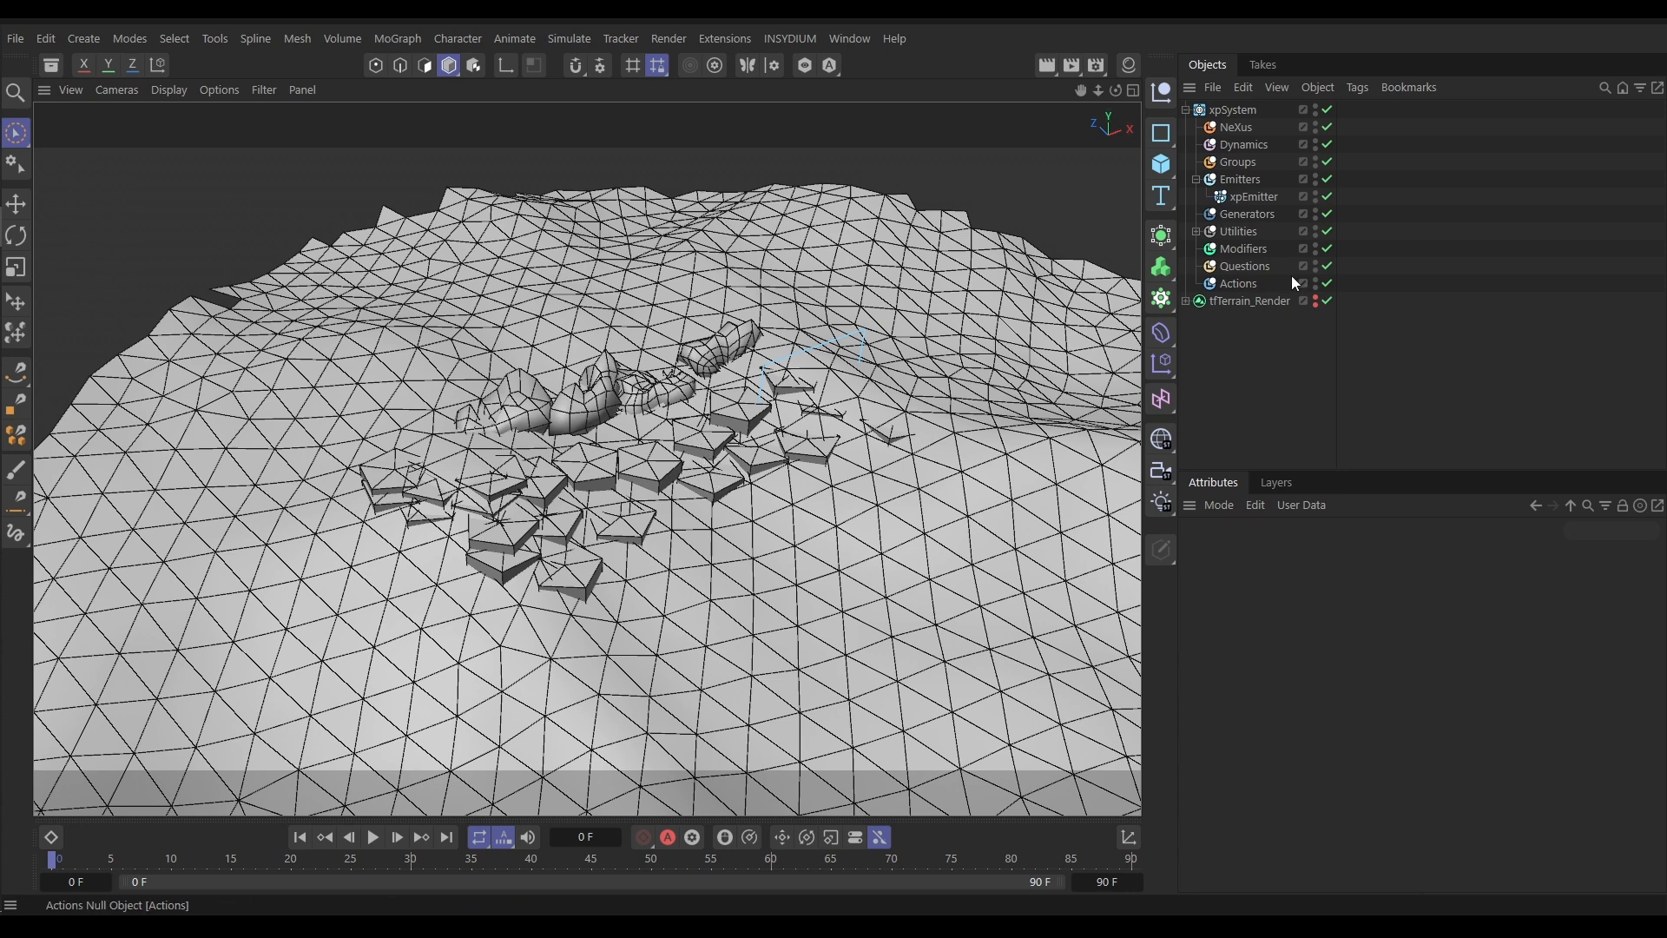
pyautogui.click(1196, 231)
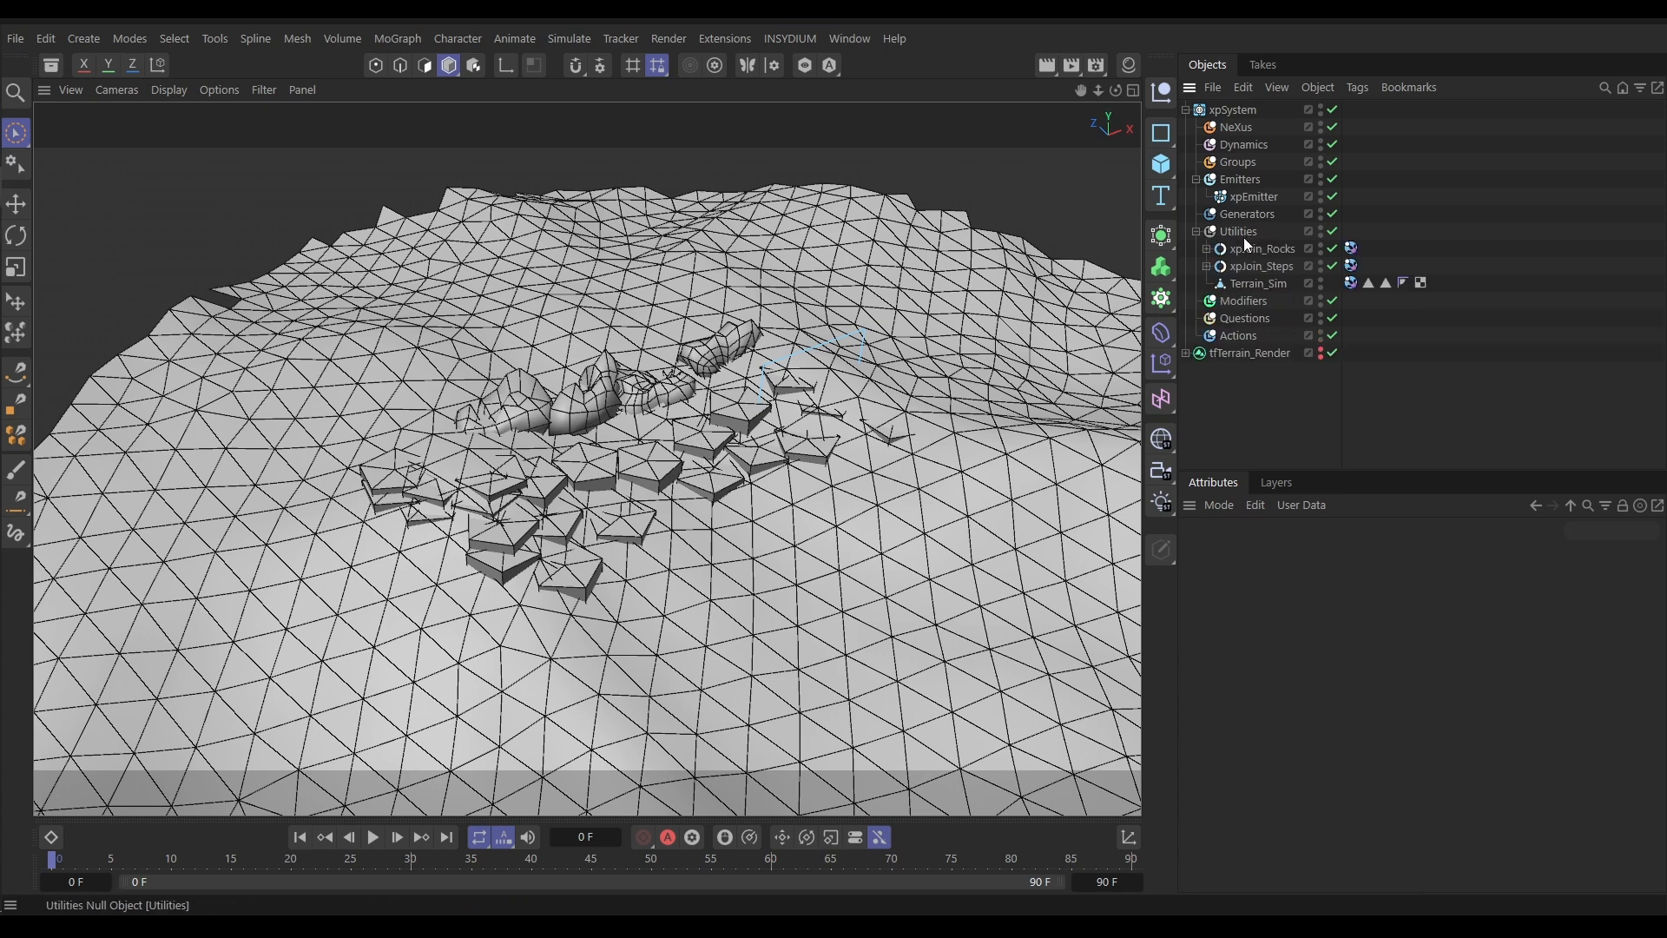
pyautogui.click(1248, 248)
pyautogui.keyDown('shift'); pyautogui.click(1254, 283); pyautogui.keyUp('shift')
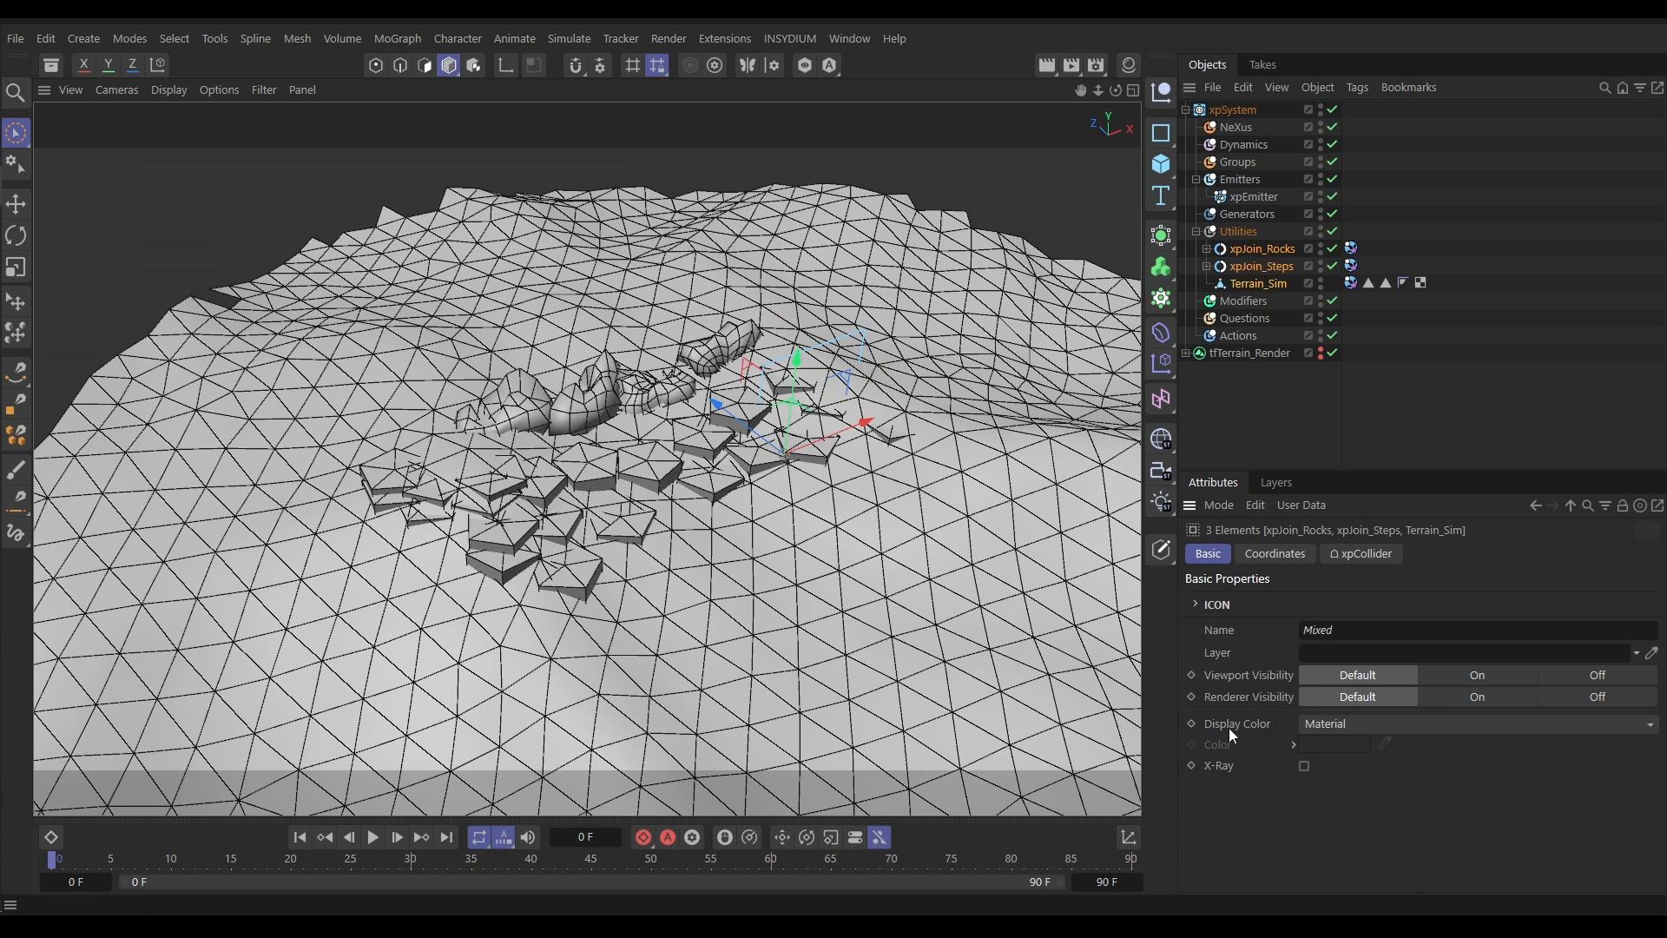
pyautogui.click(1342, 725)
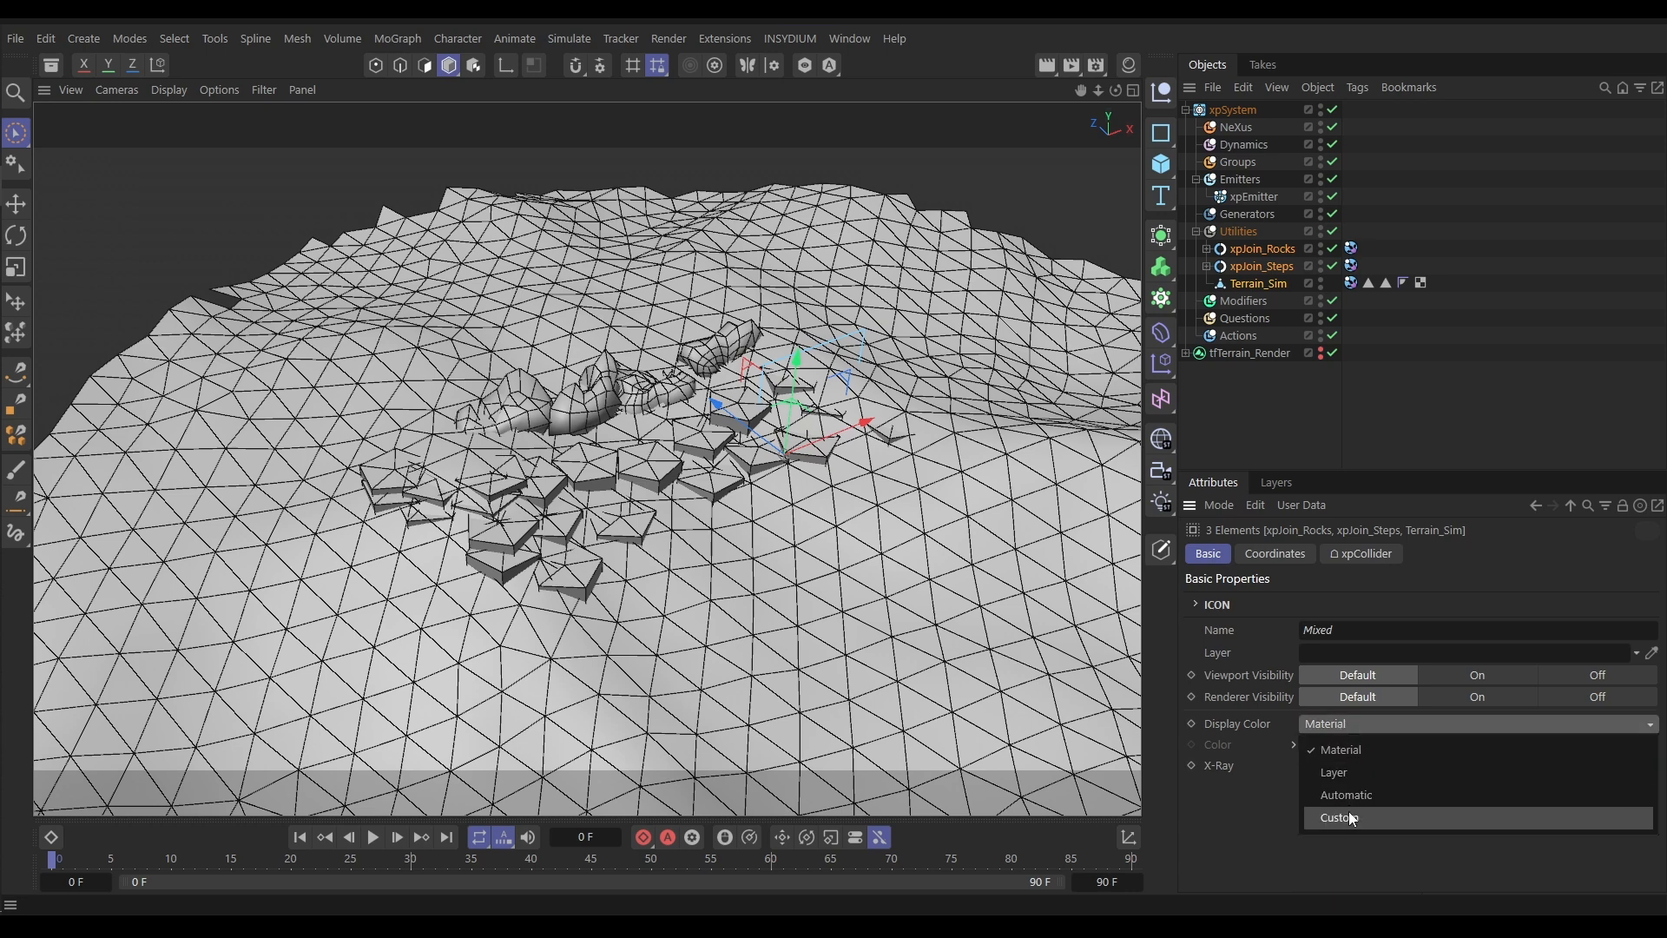
pyautogui.click(1348, 812)
pyautogui.click(1344, 747)
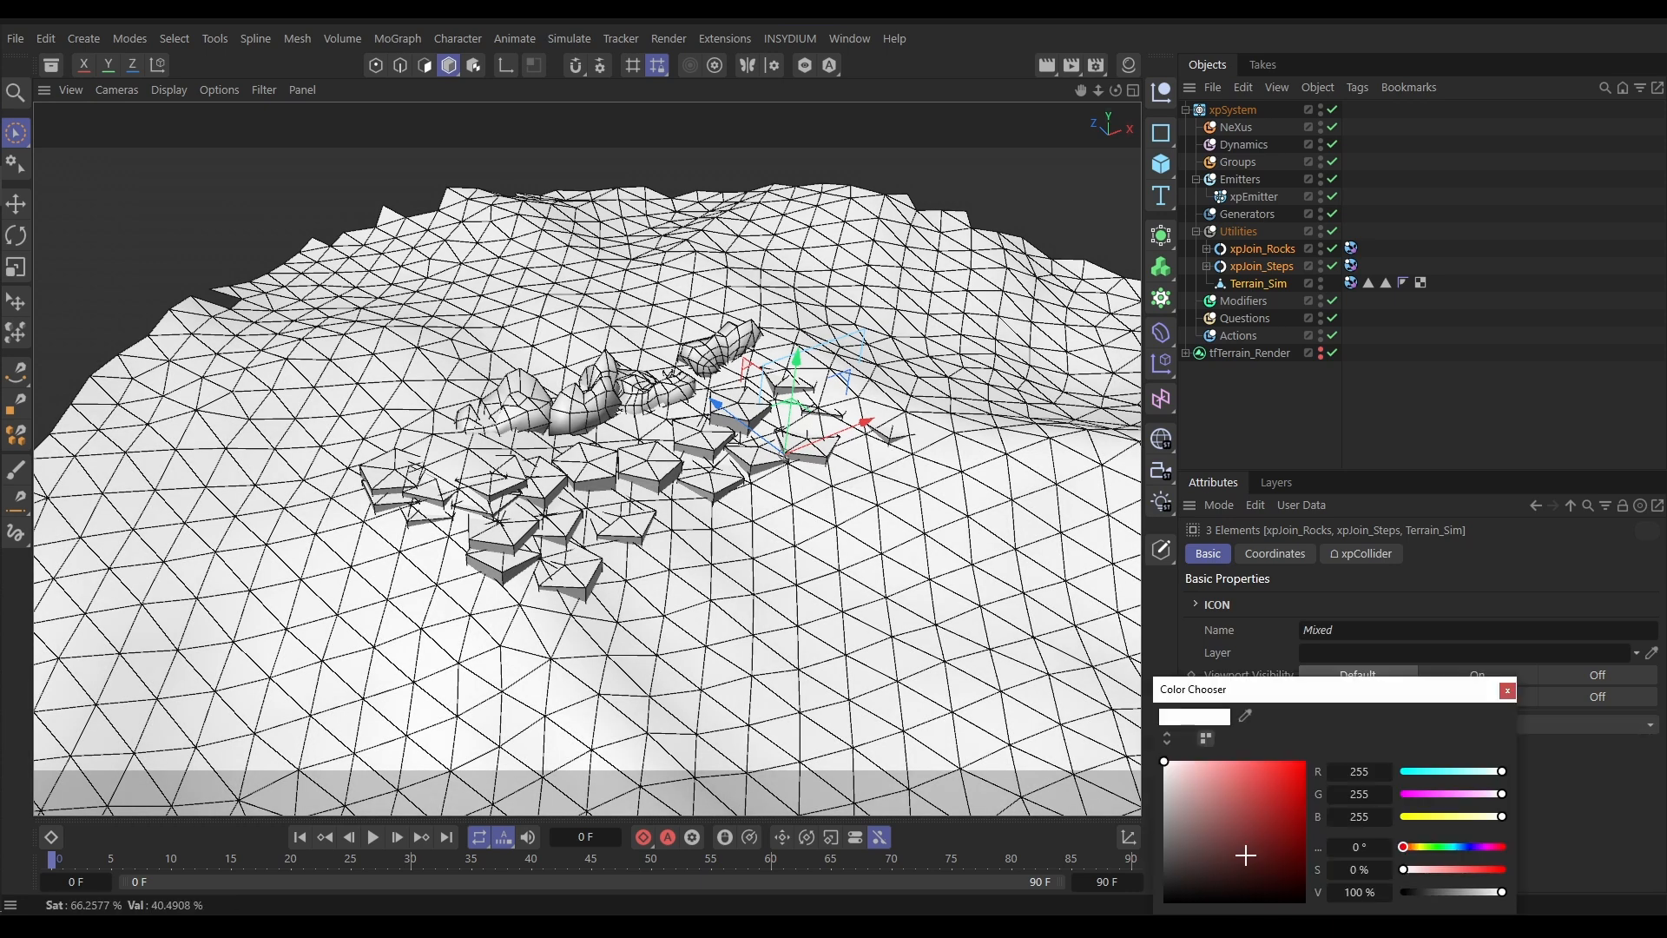
pyautogui.moveTo(1241, 854); pyautogui.dragTo(1161, 905)
pyautogui.click(1508, 691)
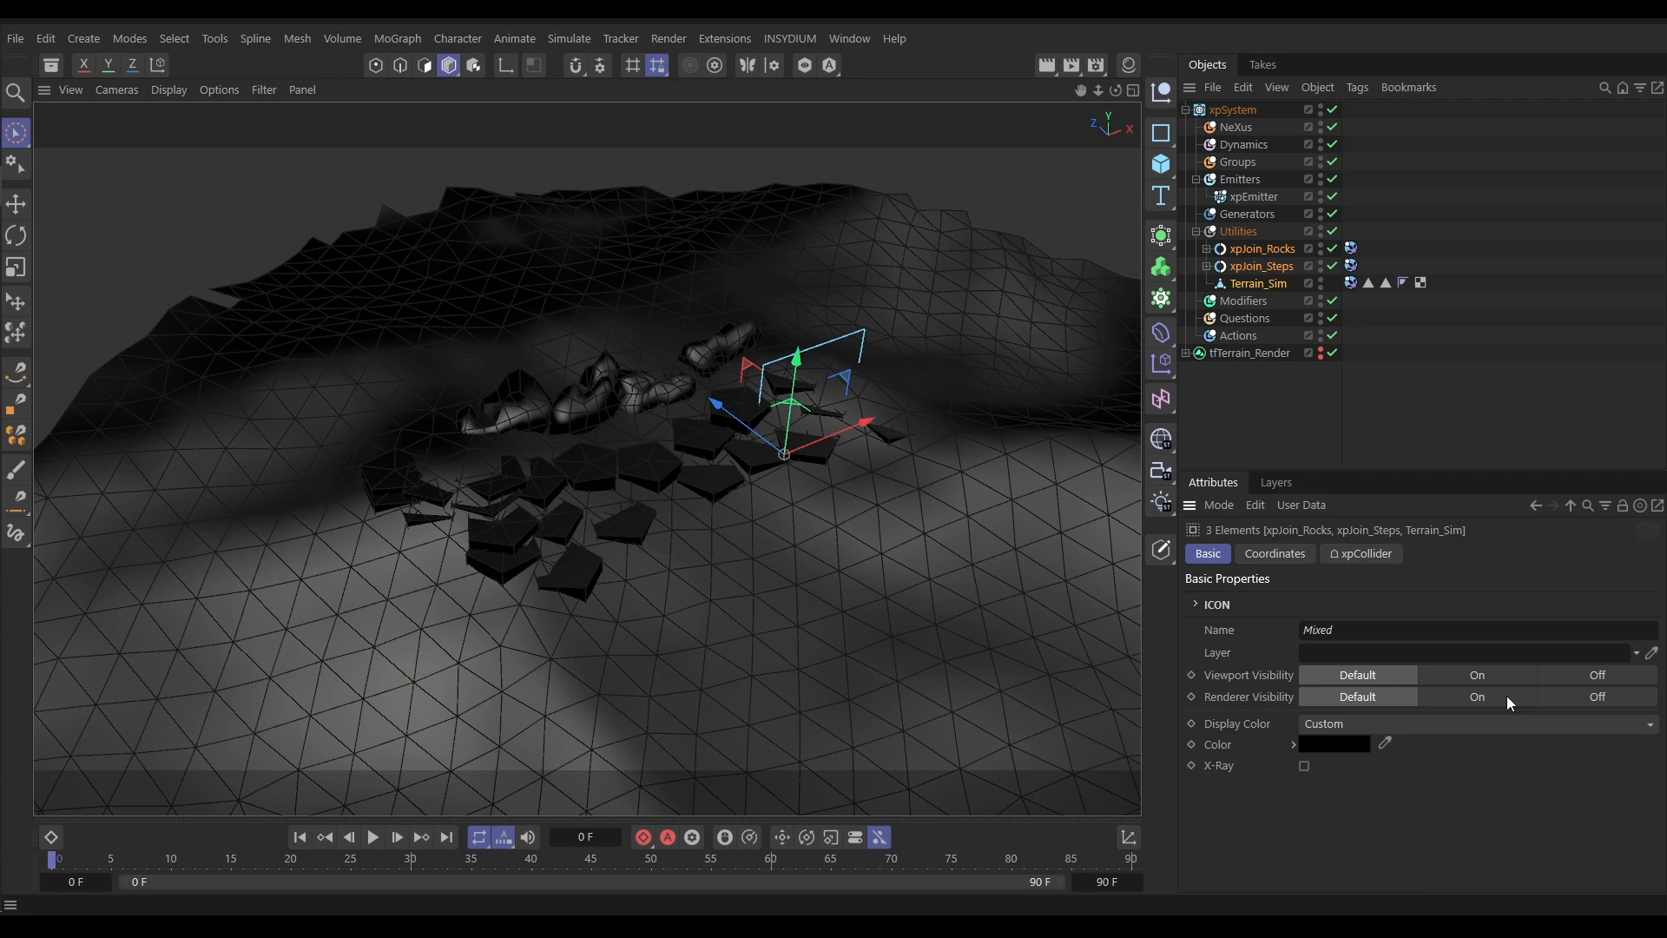
pyautogui.click(1225, 382)
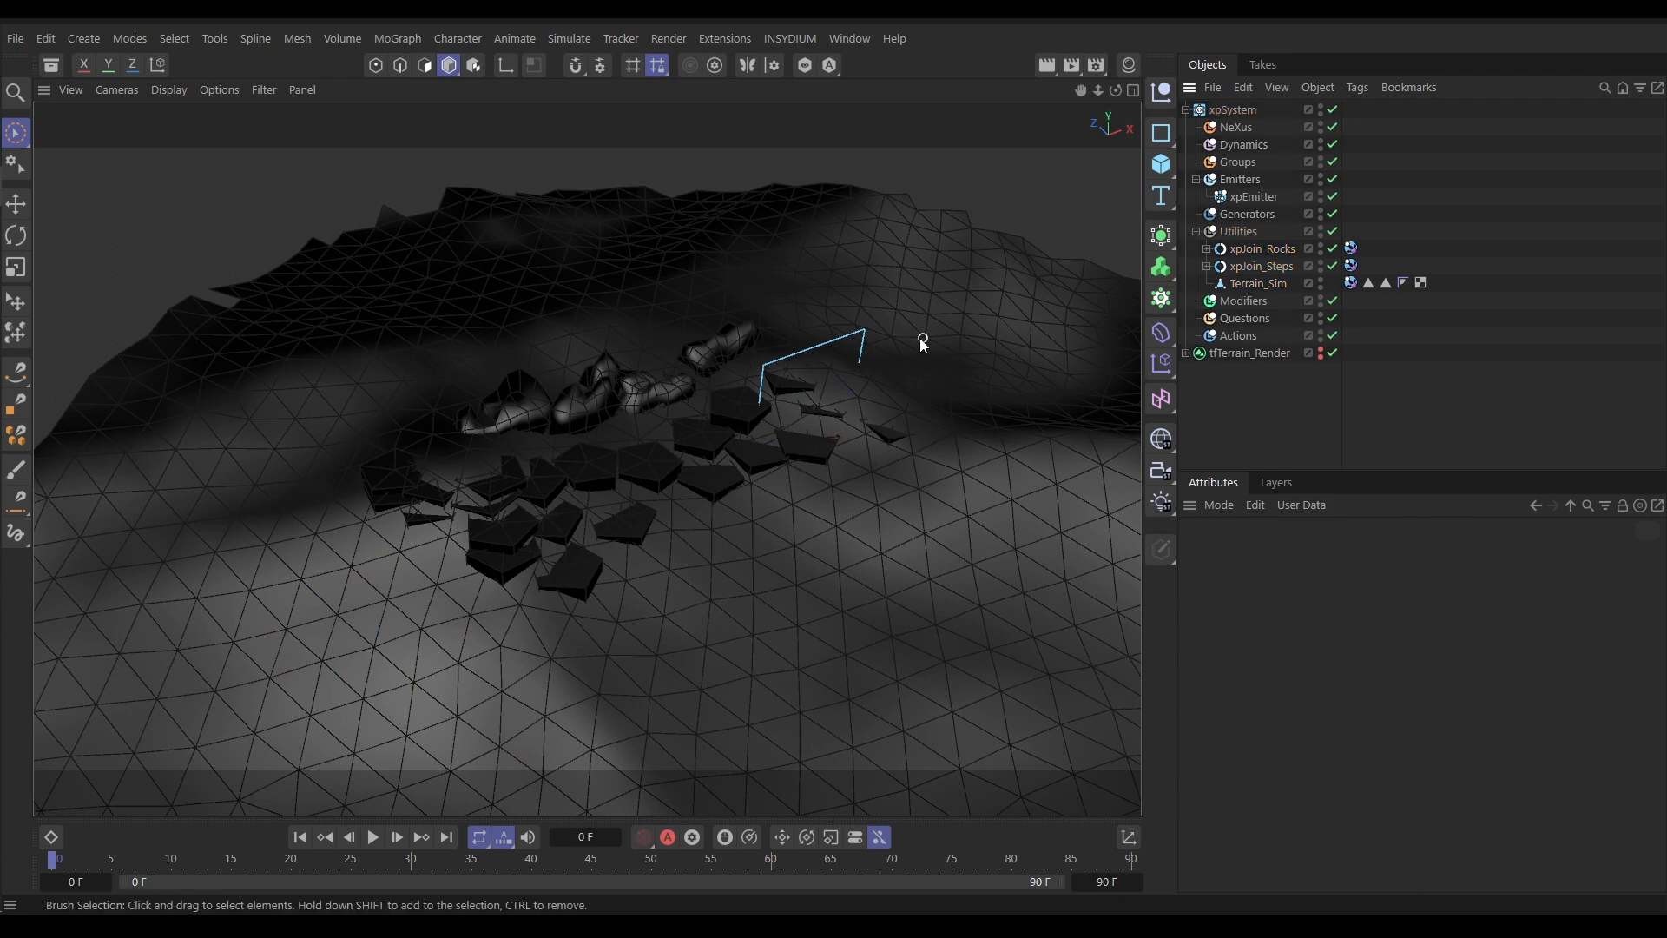
# Raise xpEmitter above the terrain surface and play the simulation to preview its particles
pyautogui.click(1249, 198)
pyautogui.moveTo(823, 305); pyautogui.dragTo(858, 191)
pyautogui.keyDown('alt'); pyautogui.moveTo(741, 302); pyautogui.dragTo(721, 492); pyautogui.keyUp('alt')
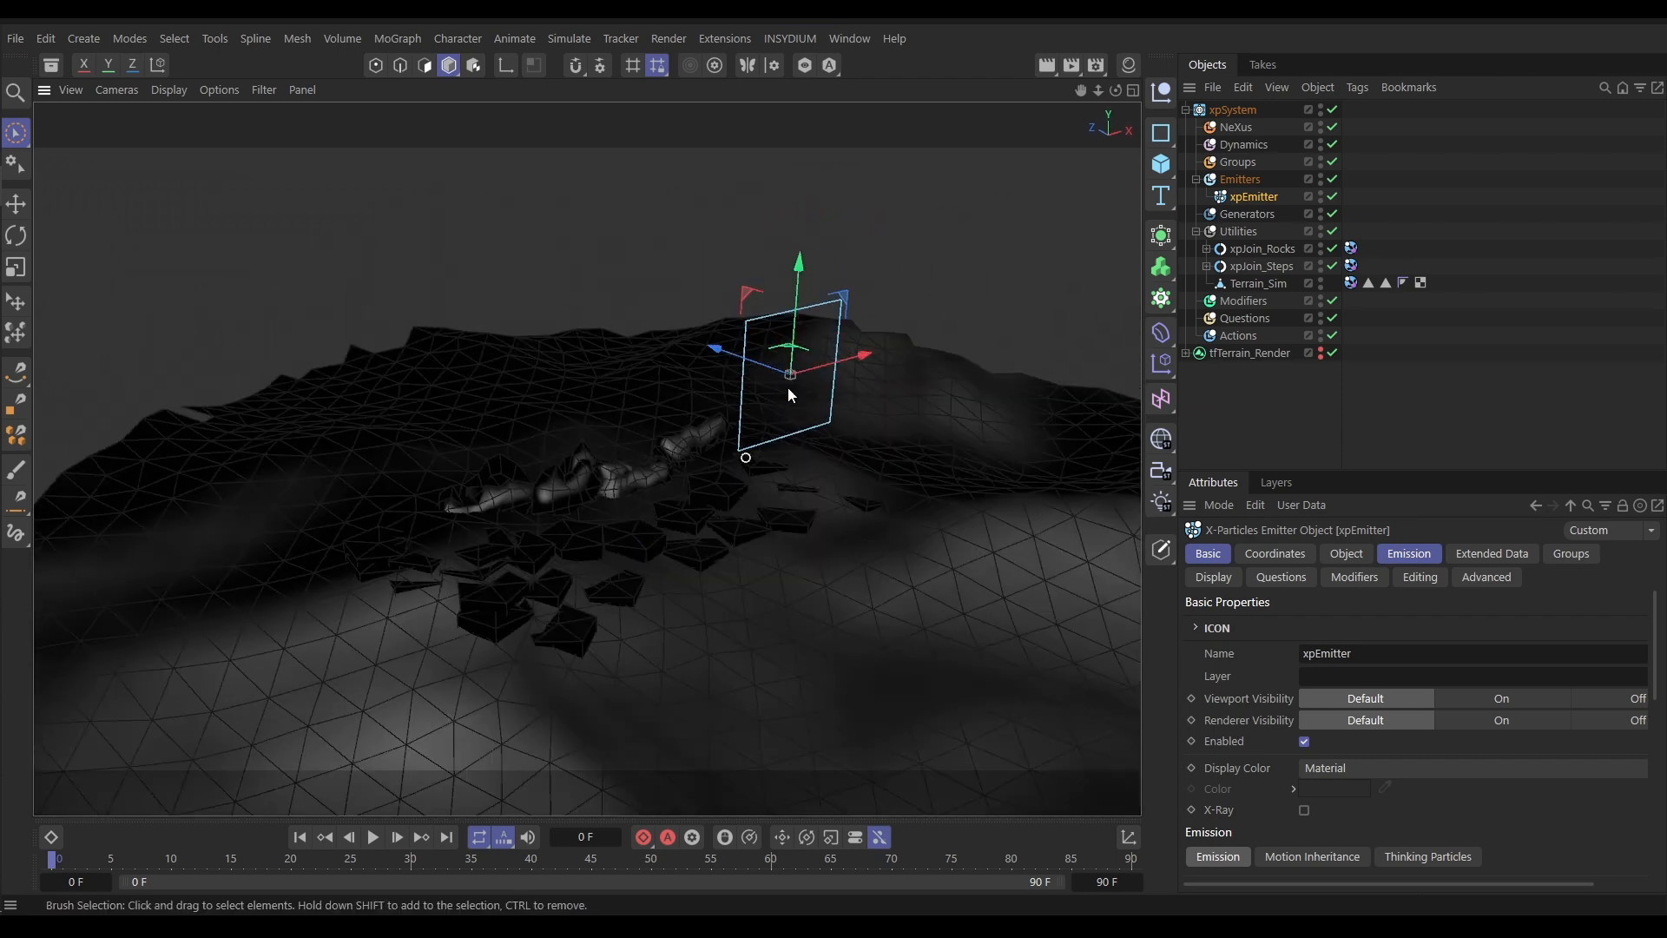
pyautogui.click(372, 836)
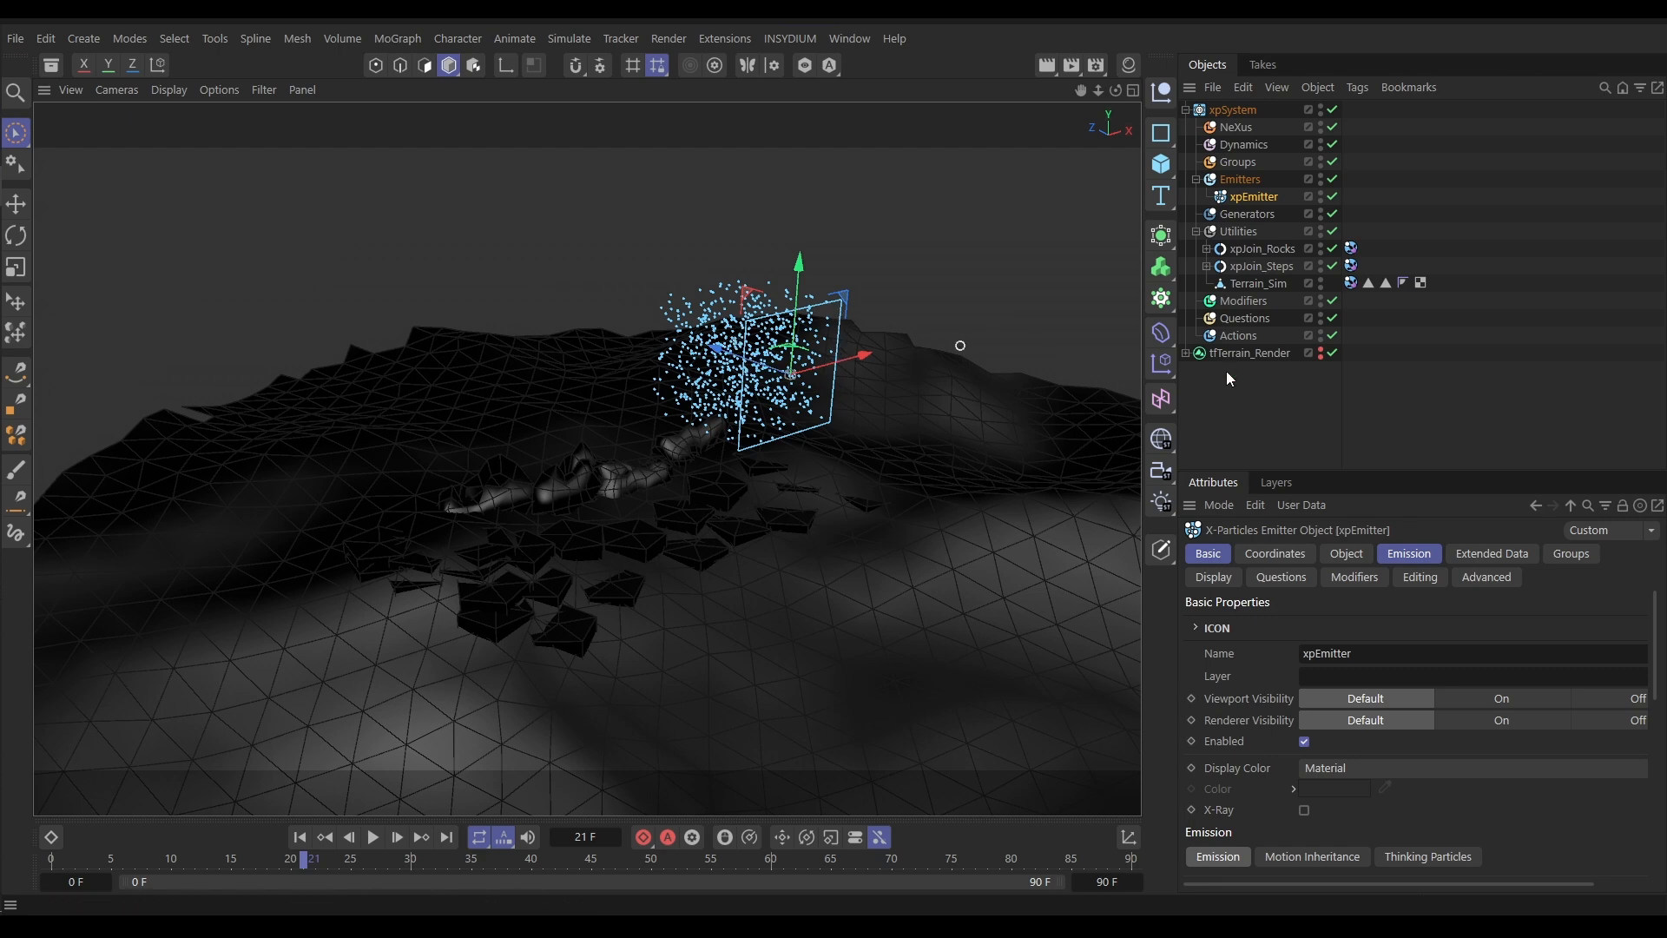
# Change xpEmitter's shape to Box and reduce its first two size values to 39 cm and 9 cm
pyautogui.click(1357, 553)
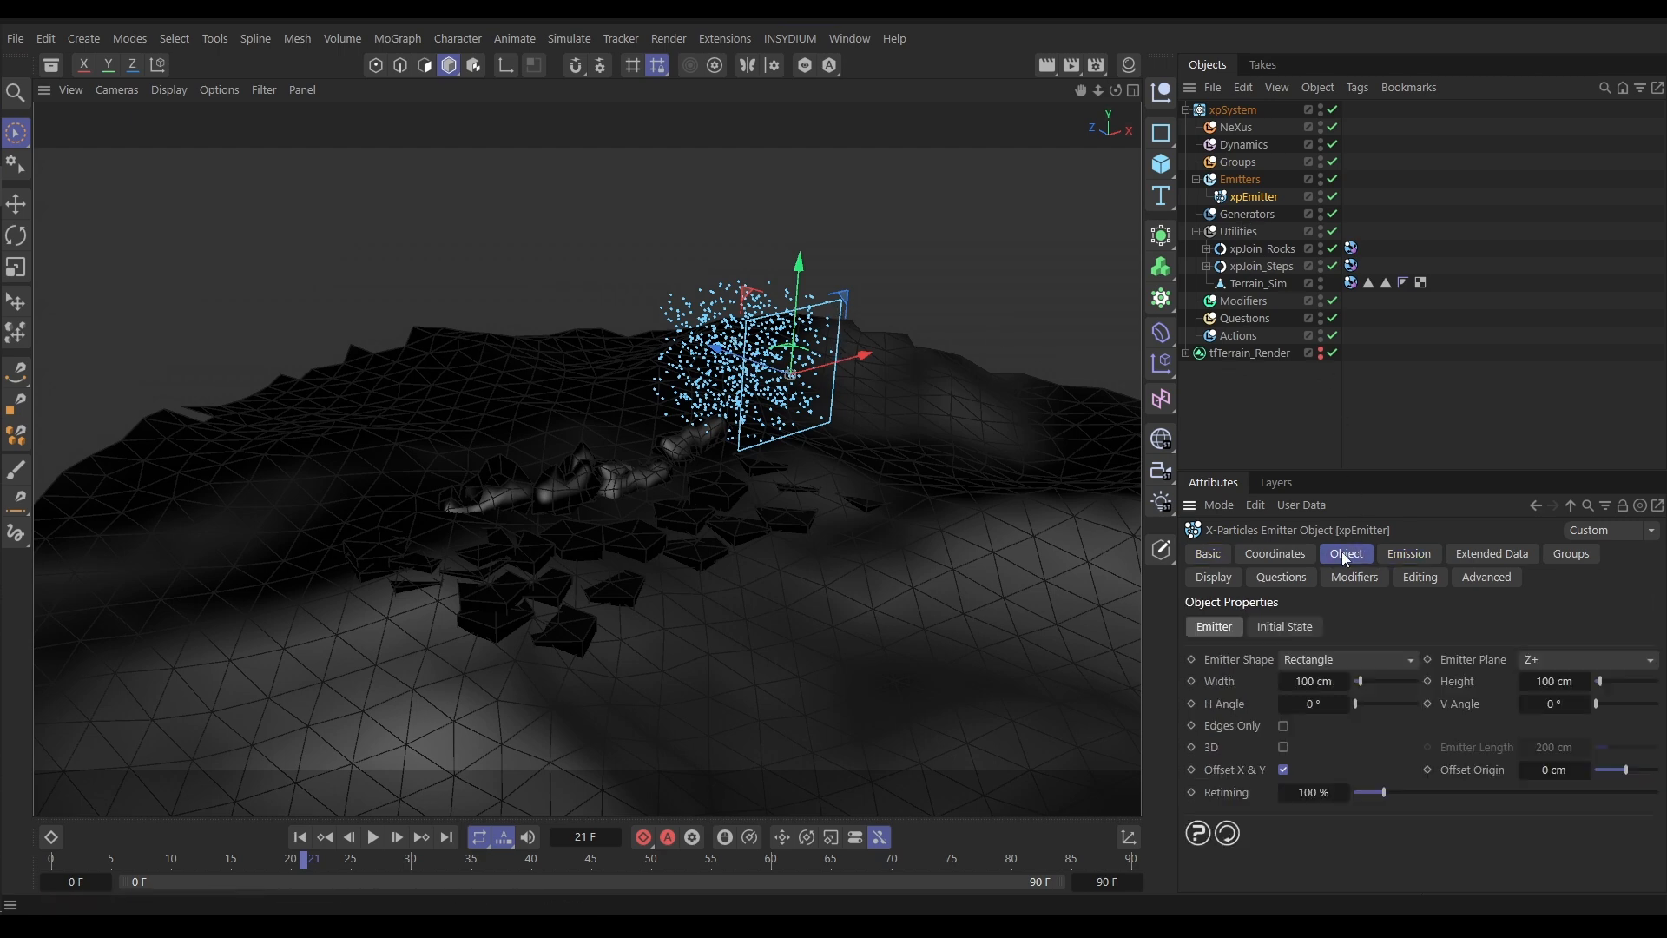
pyautogui.click(1316, 664)
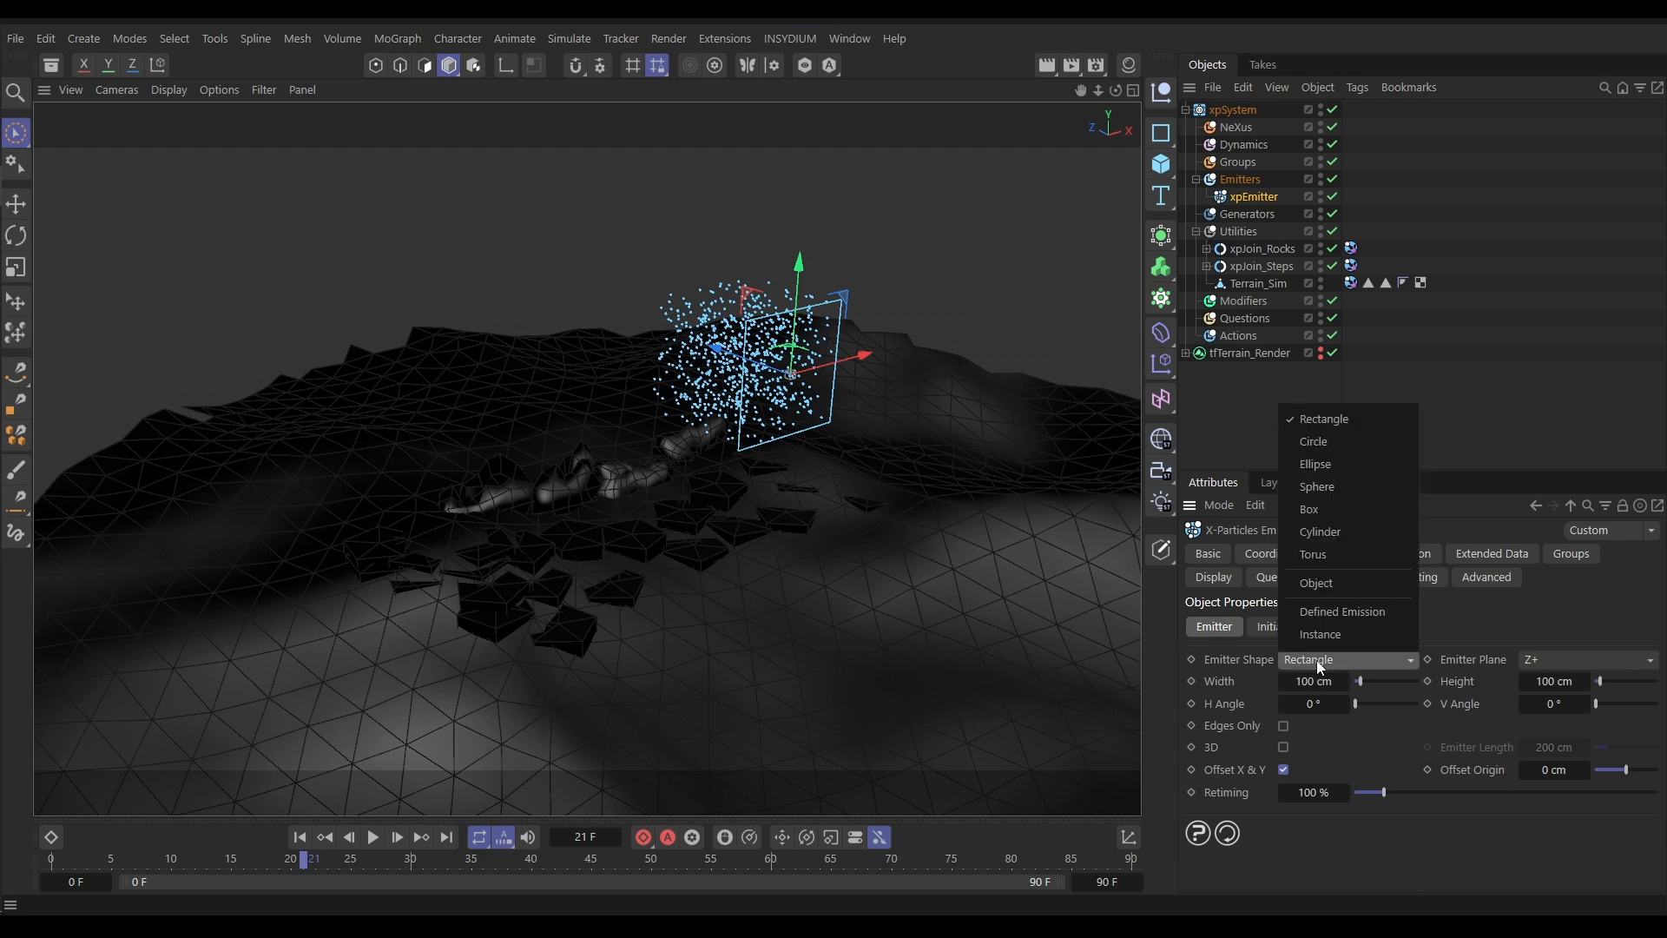
pyautogui.click(1318, 594)
pyautogui.click(1311, 663)
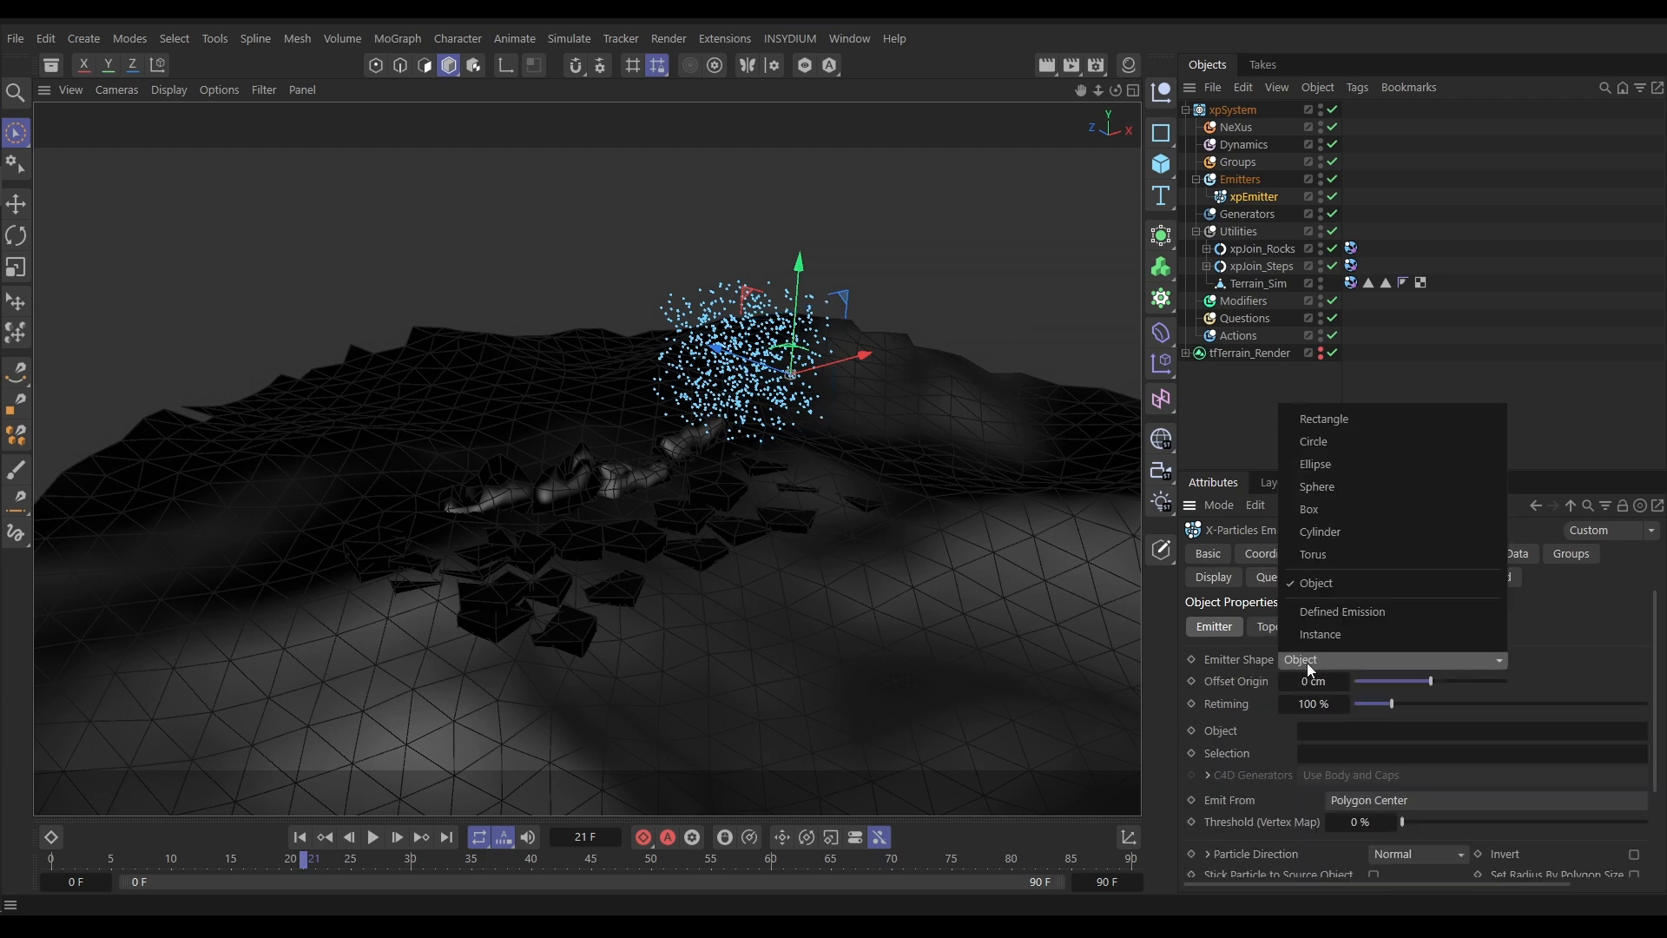
pyautogui.click(1305, 514)
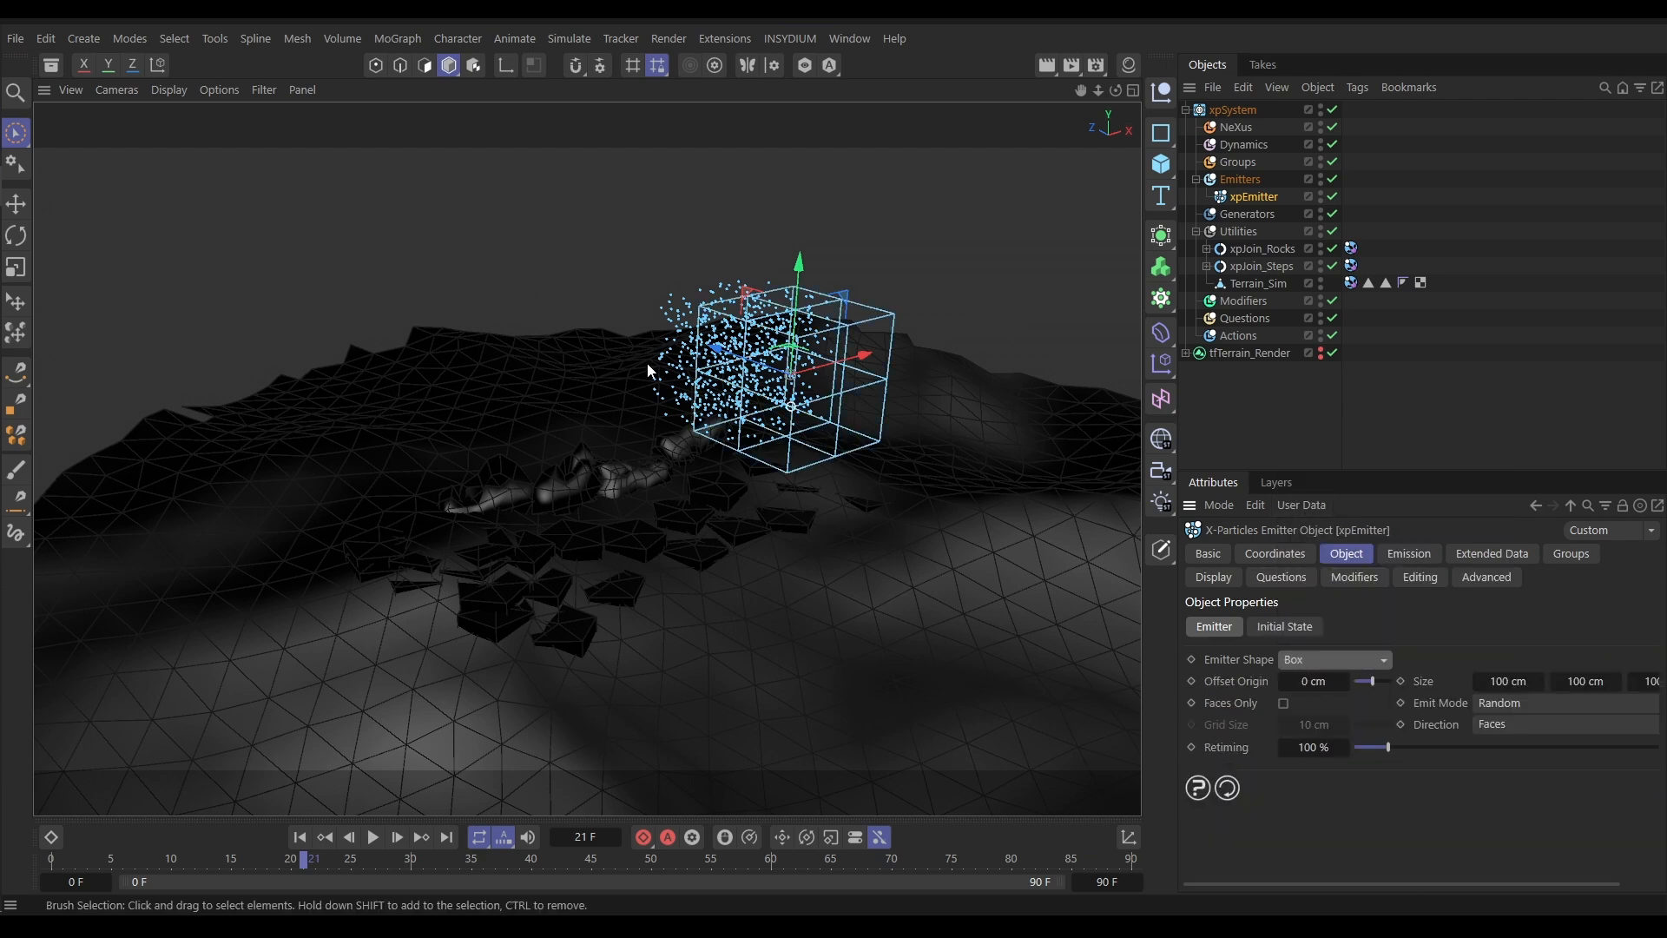
pyautogui.click(301, 838)
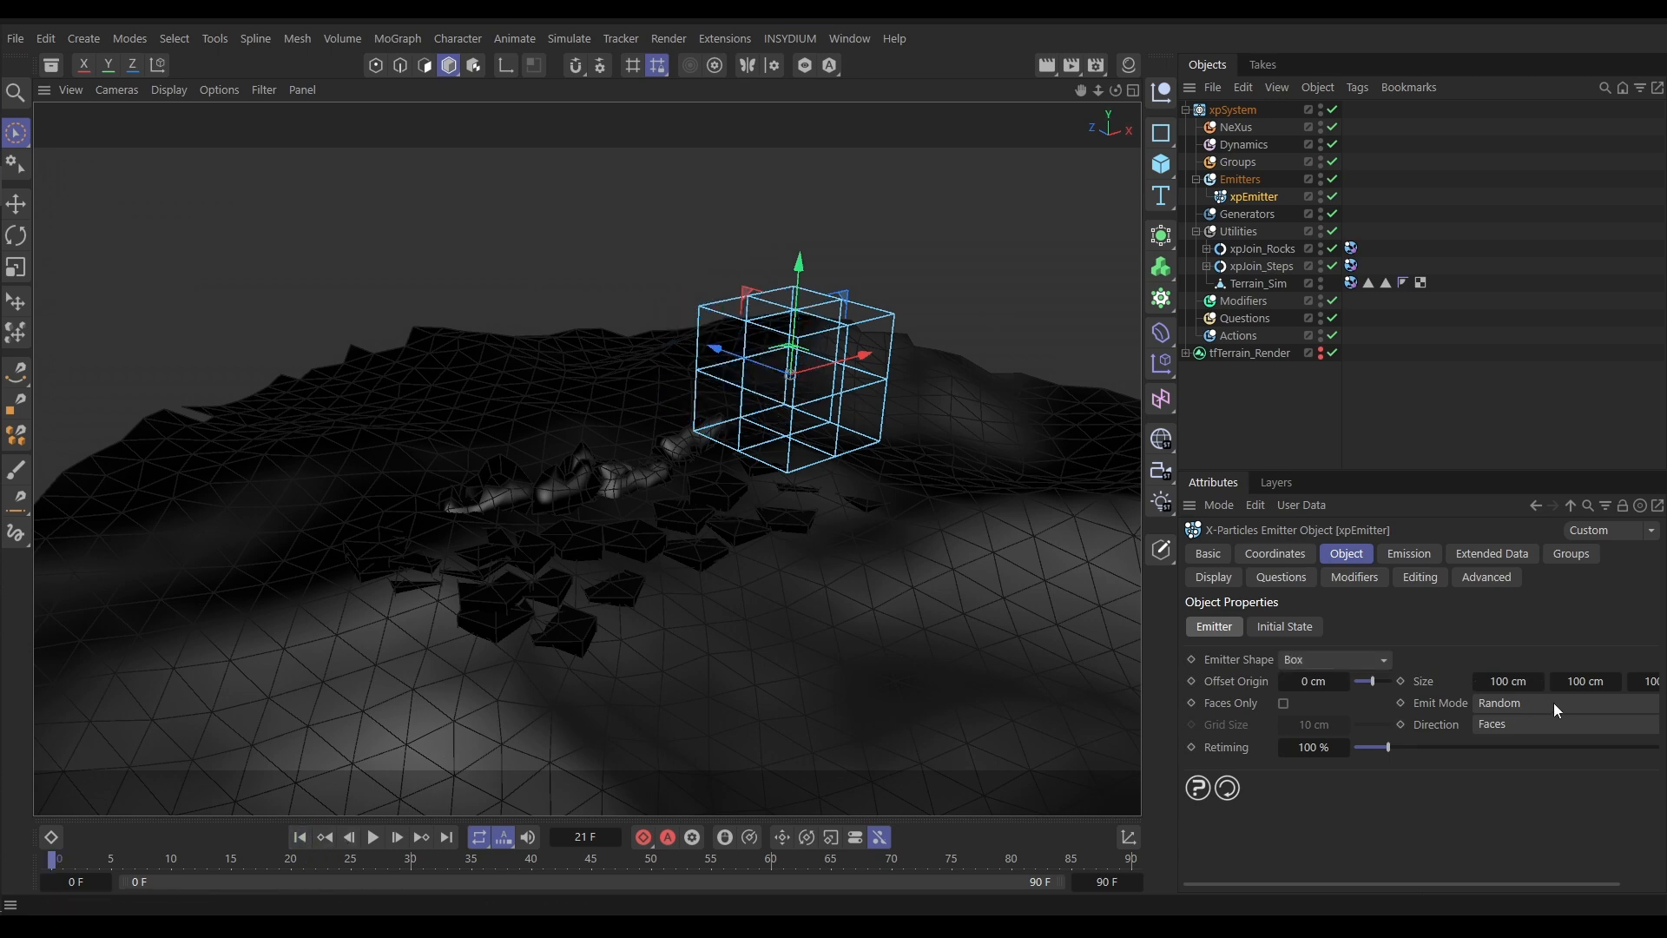
pyautogui.moveTo(1585, 682)
pyautogui.mouseDown()
pyautogui.moveTo(1506, 686)
pyautogui.moveTo(1544, 700)
pyautogui.moveTo(1563, 682)
pyautogui.mouseUp()
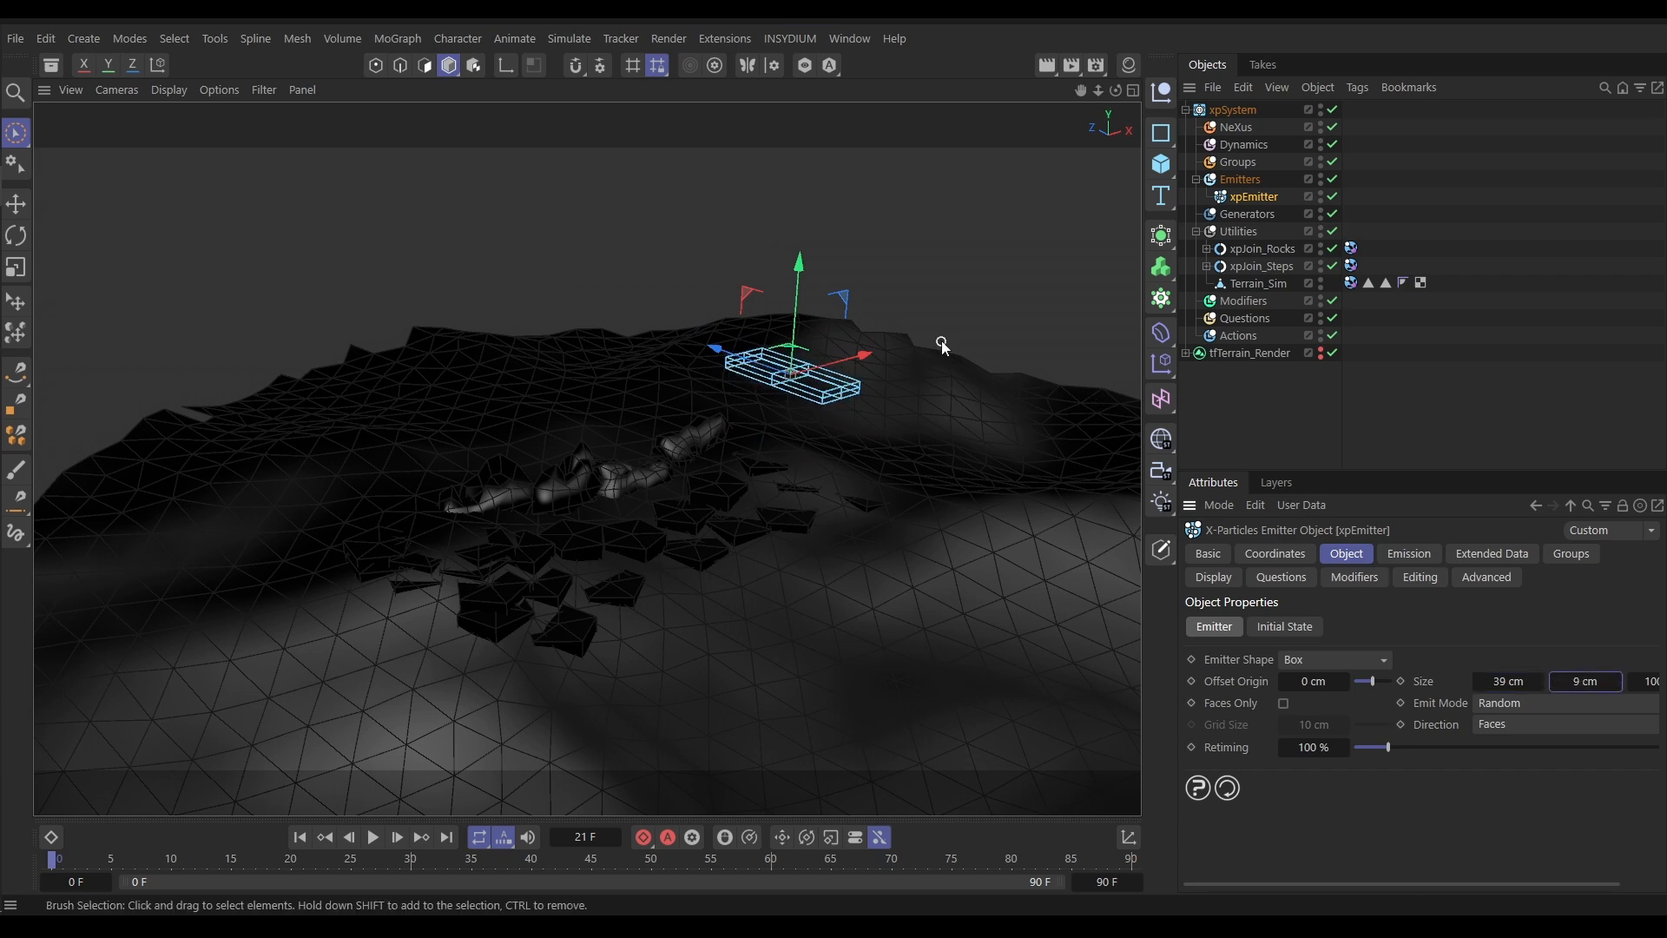
# Move the box emitter beside the collider rocks and raise it slightly above the terrain
pyautogui.moveTo(804, 276); pyautogui.dragTo(634, 527)
pyautogui.moveTo(543, 483); pyautogui.dragTo(670, 506)
pyautogui.keyDown('alt'); pyautogui.moveTo(525, 492); pyautogui.dragTo(682, 509, button='middle'); pyautogui.keyUp('alt')
pyautogui.keyDown('alt'); pyautogui.moveTo(569, 497); pyautogui.dragTo(682, 501, button='right'); pyautogui.keyUp('alt')
pyautogui.keyDown('alt'); pyautogui.moveTo(589, 496); pyautogui.dragTo(587, 551); pyautogui.keyUp('alt')
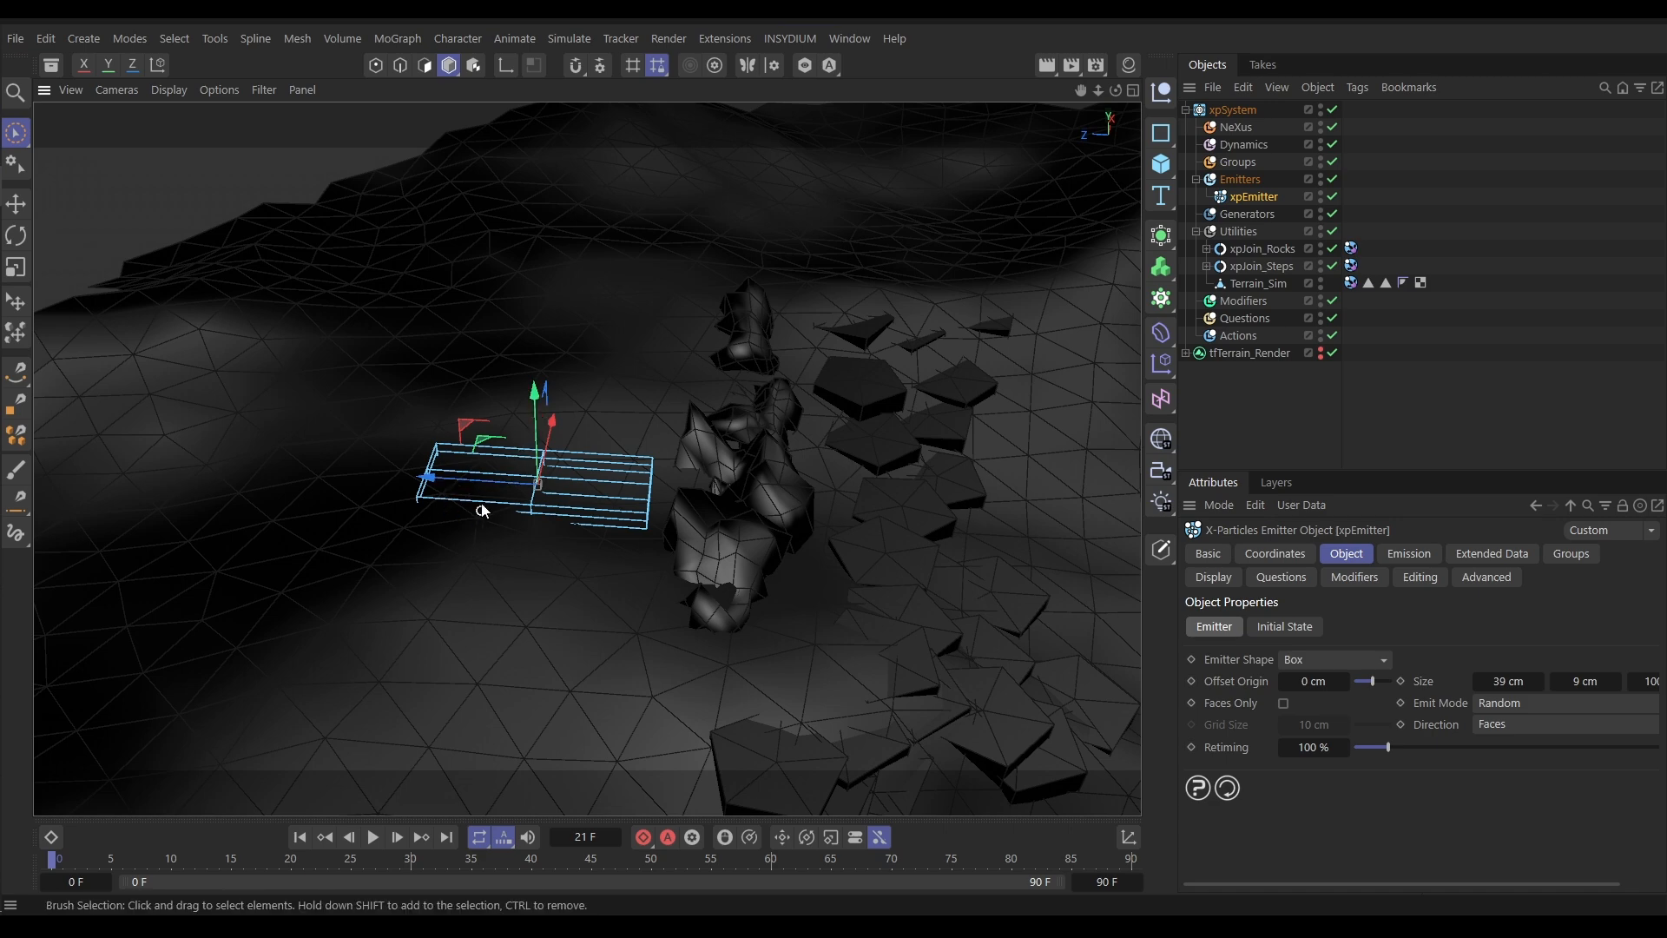
pyautogui.moveTo(536, 397); pyautogui.dragTo(536, 368)
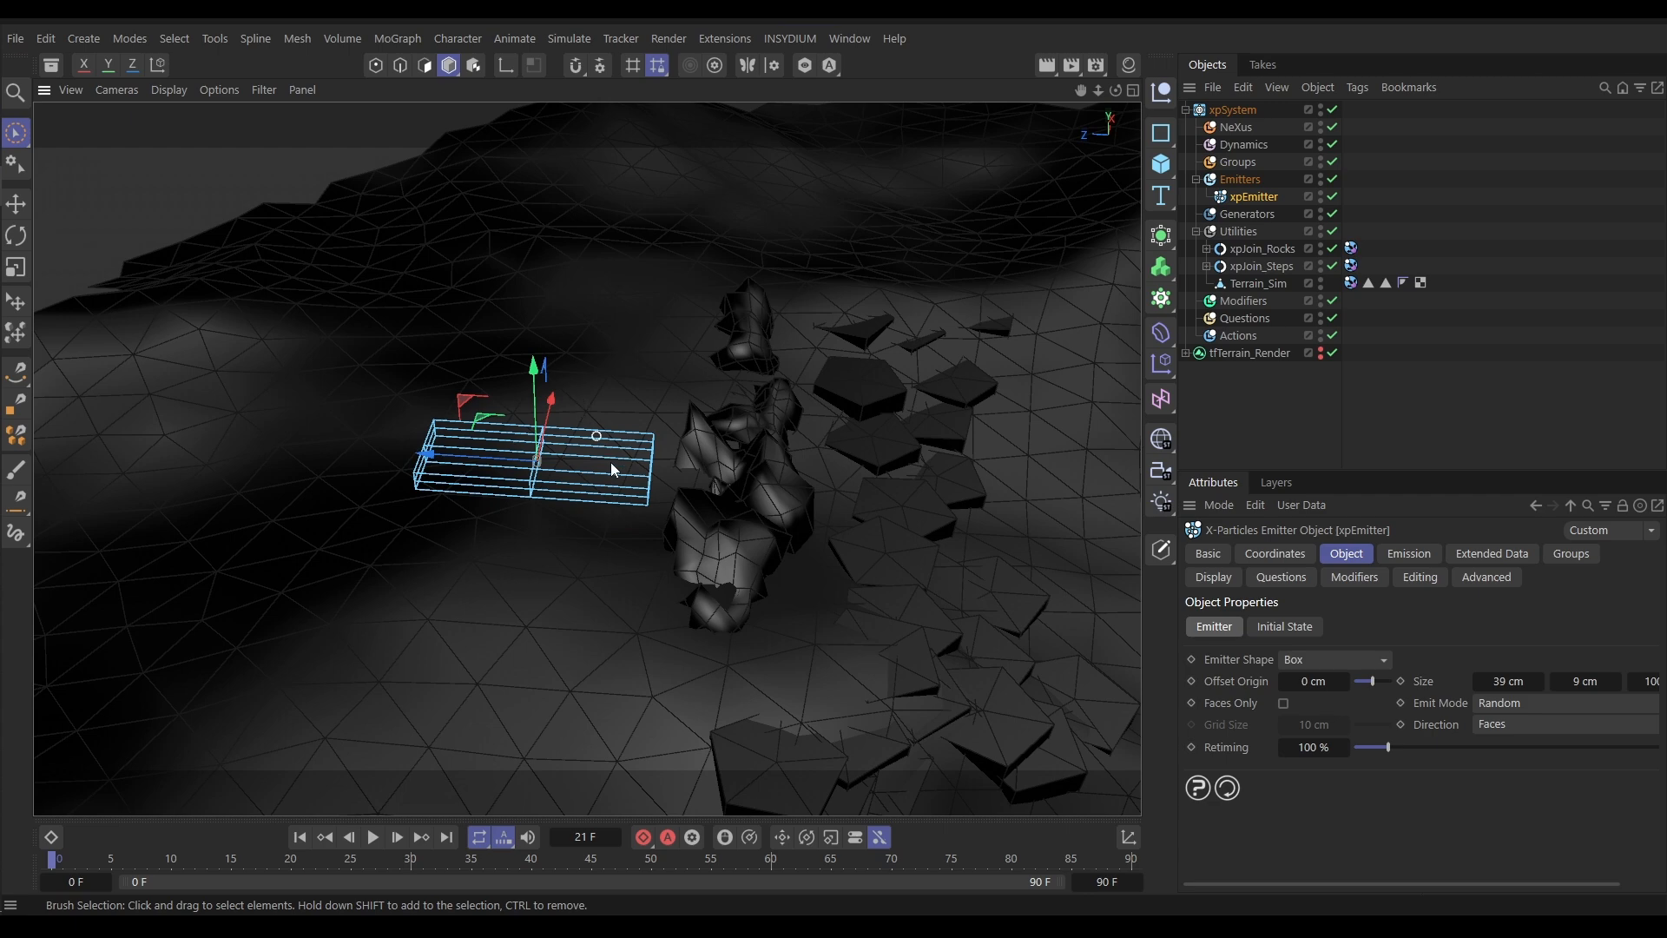
# Tilt xpEmitter down toward the rocks to follow the slope and adjust its height above the terrain
pyautogui.press('r')
pyautogui.moveTo(580, 423); pyautogui.dragTo(634, 373)
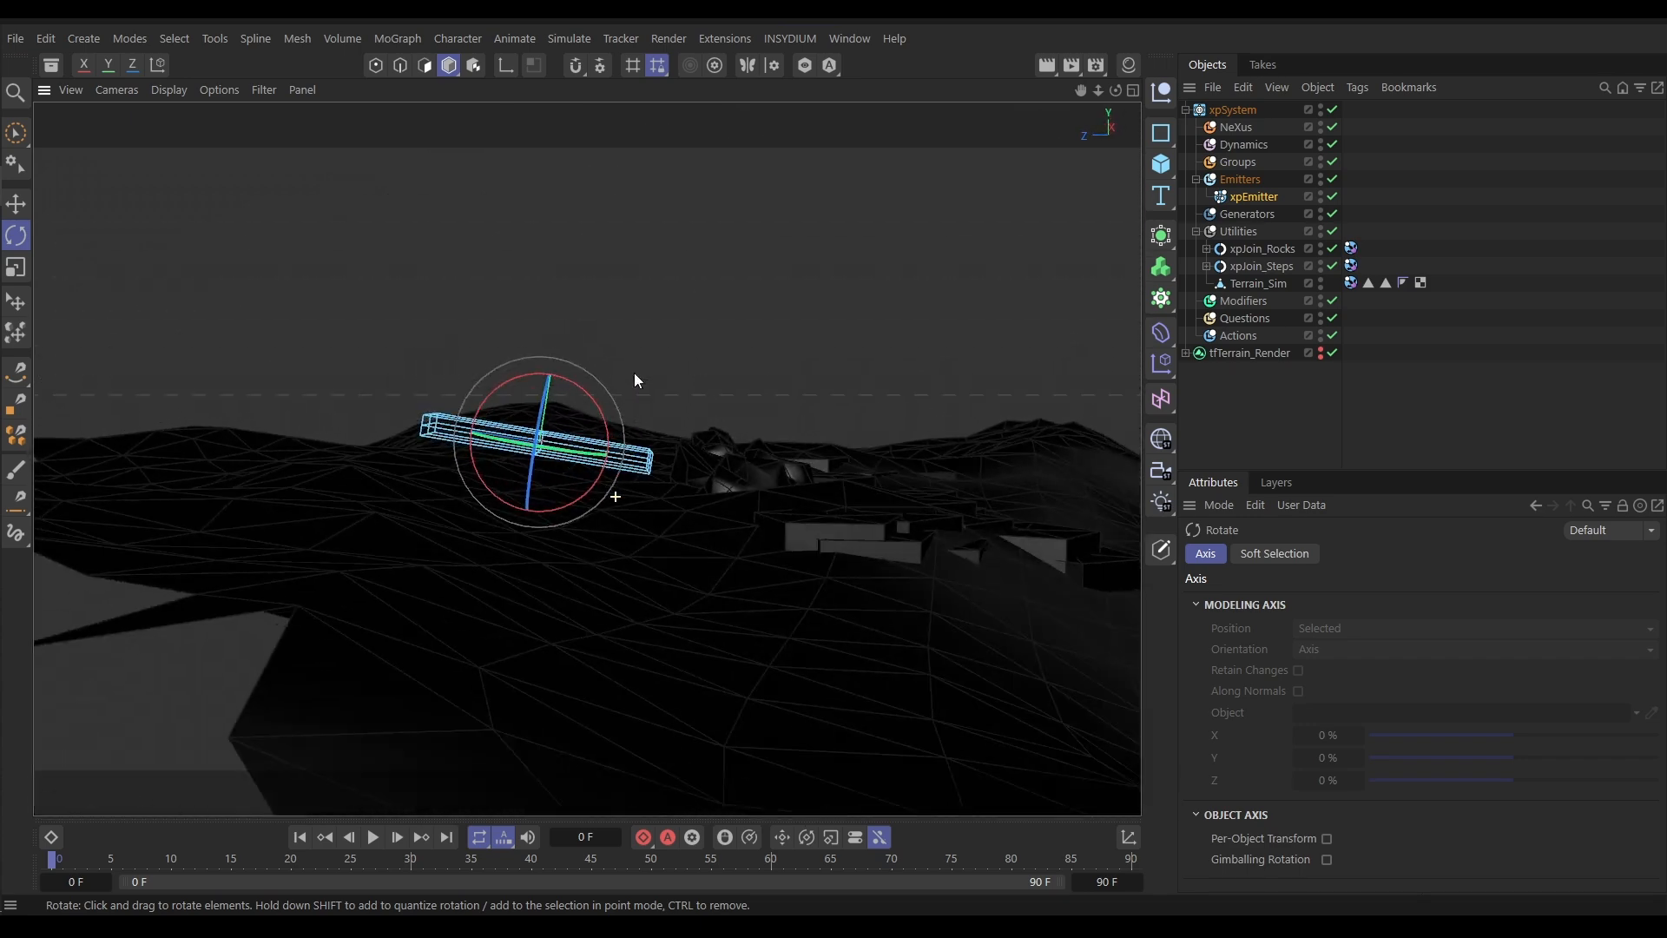
pyautogui.press('e')
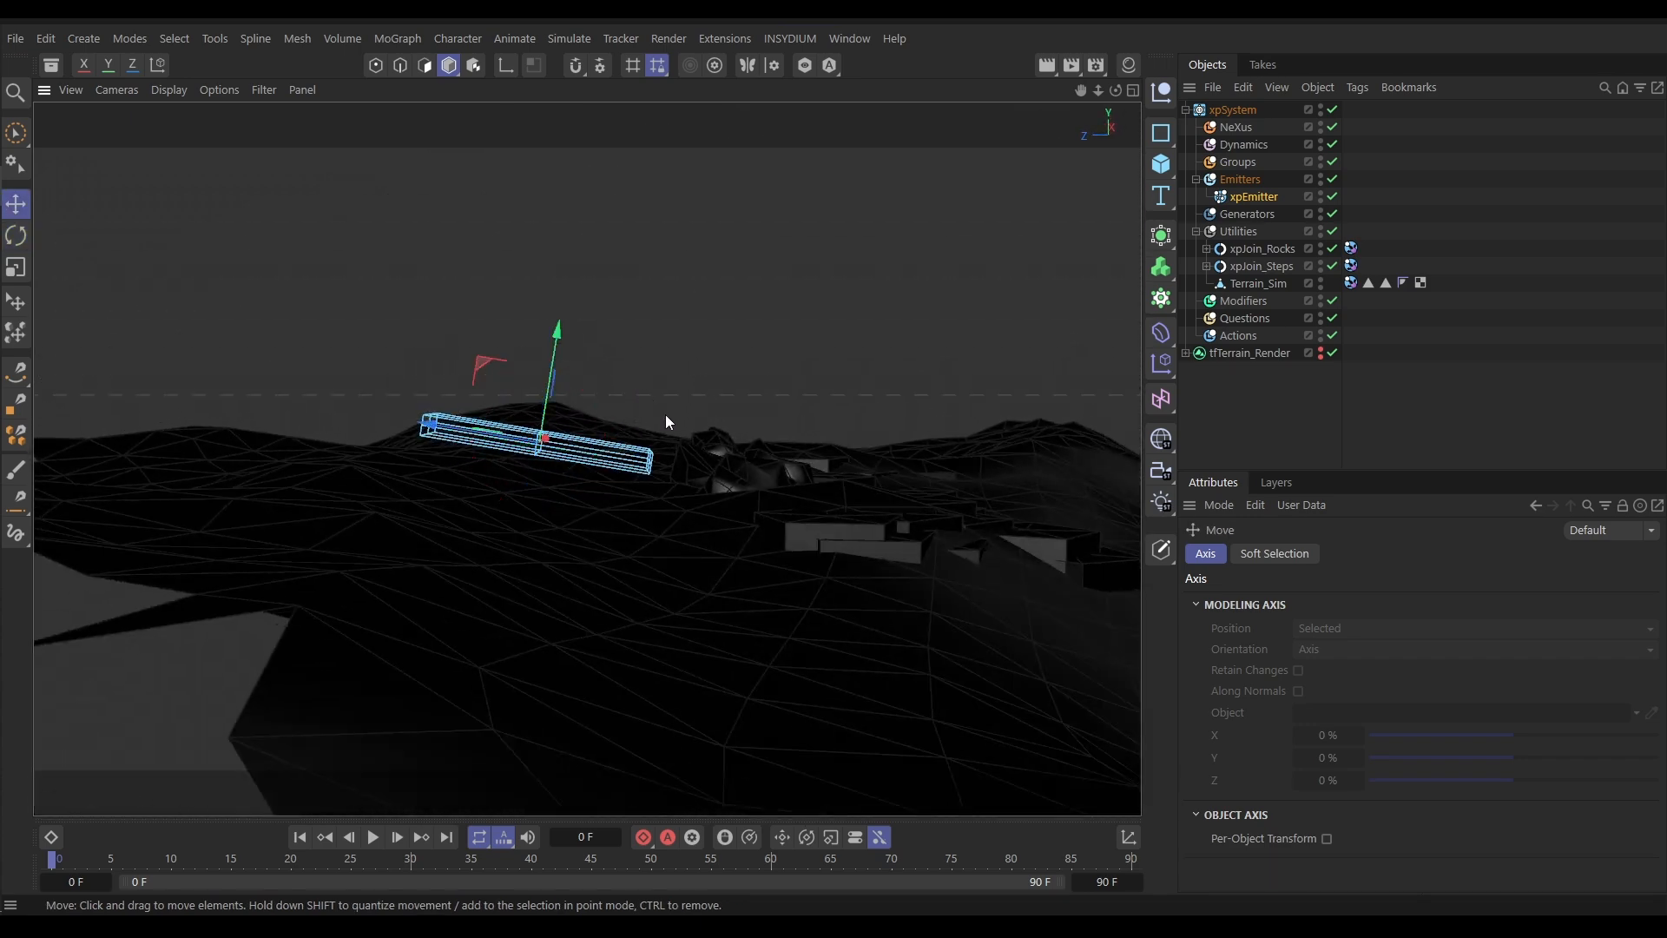
pyautogui.moveTo(557, 334); pyautogui.dragTo(550, 339)
pyautogui.keyDown('alt'); pyautogui.moveTo(601, 466); pyautogui.dragTo(526, 540); pyautogui.keyUp('alt')
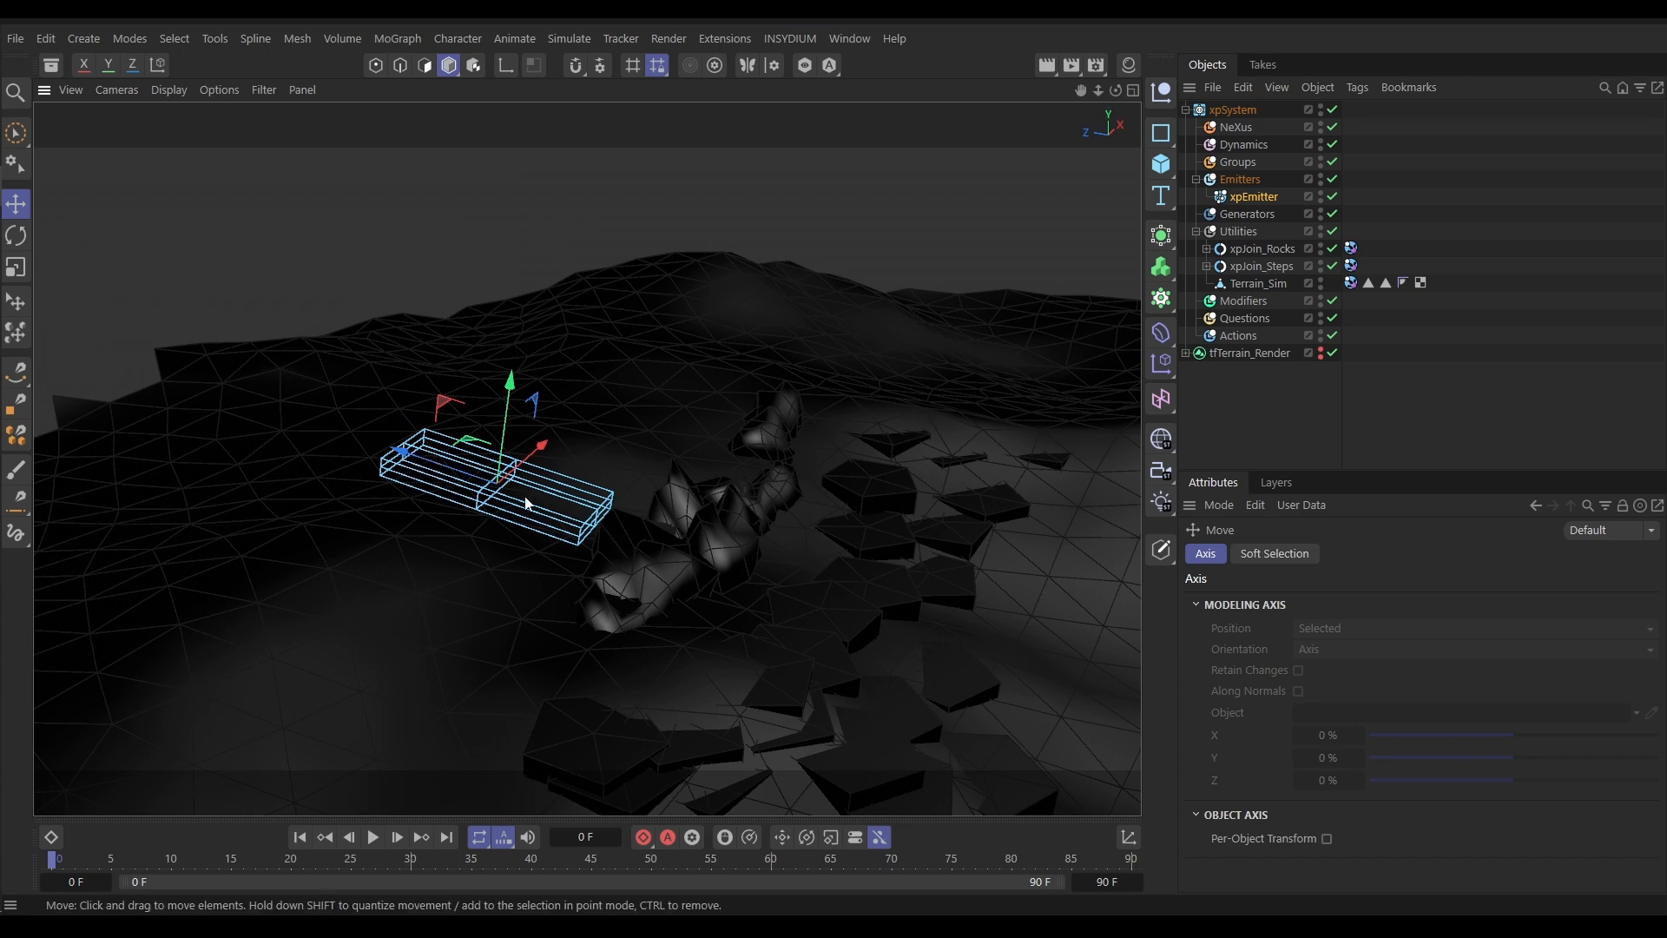
# Set xpEmitter's emission direction to Z- Axis and play the simulation to check the particles against the rocks
pyautogui.click(432, 483)
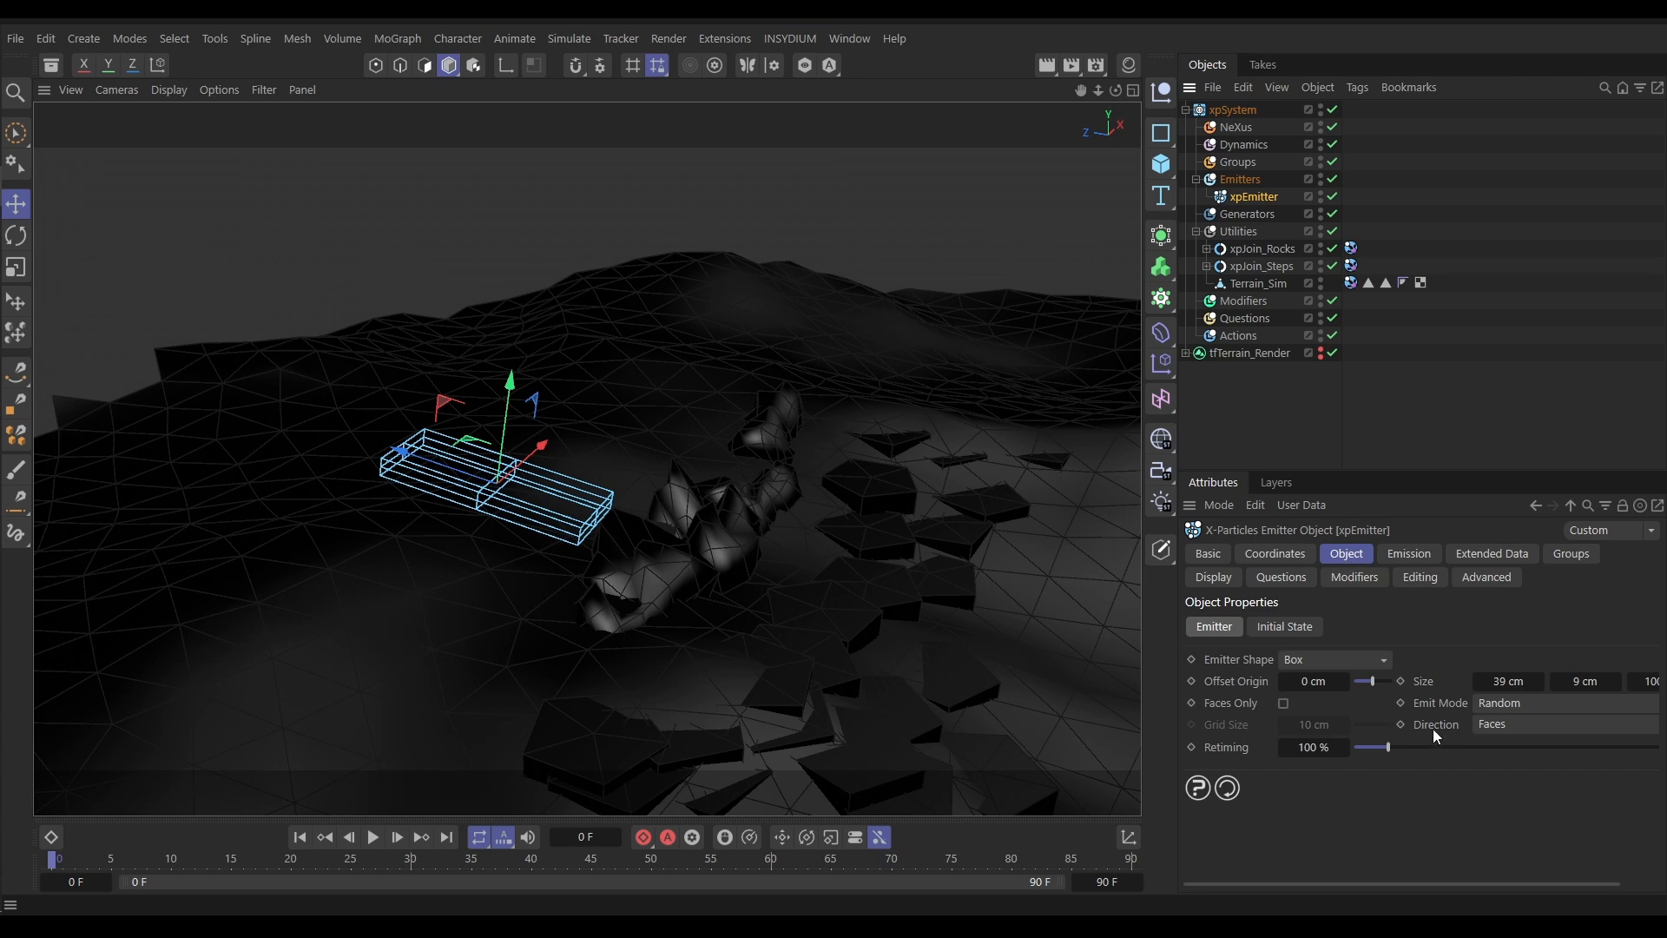
pyautogui.click(1507, 722)
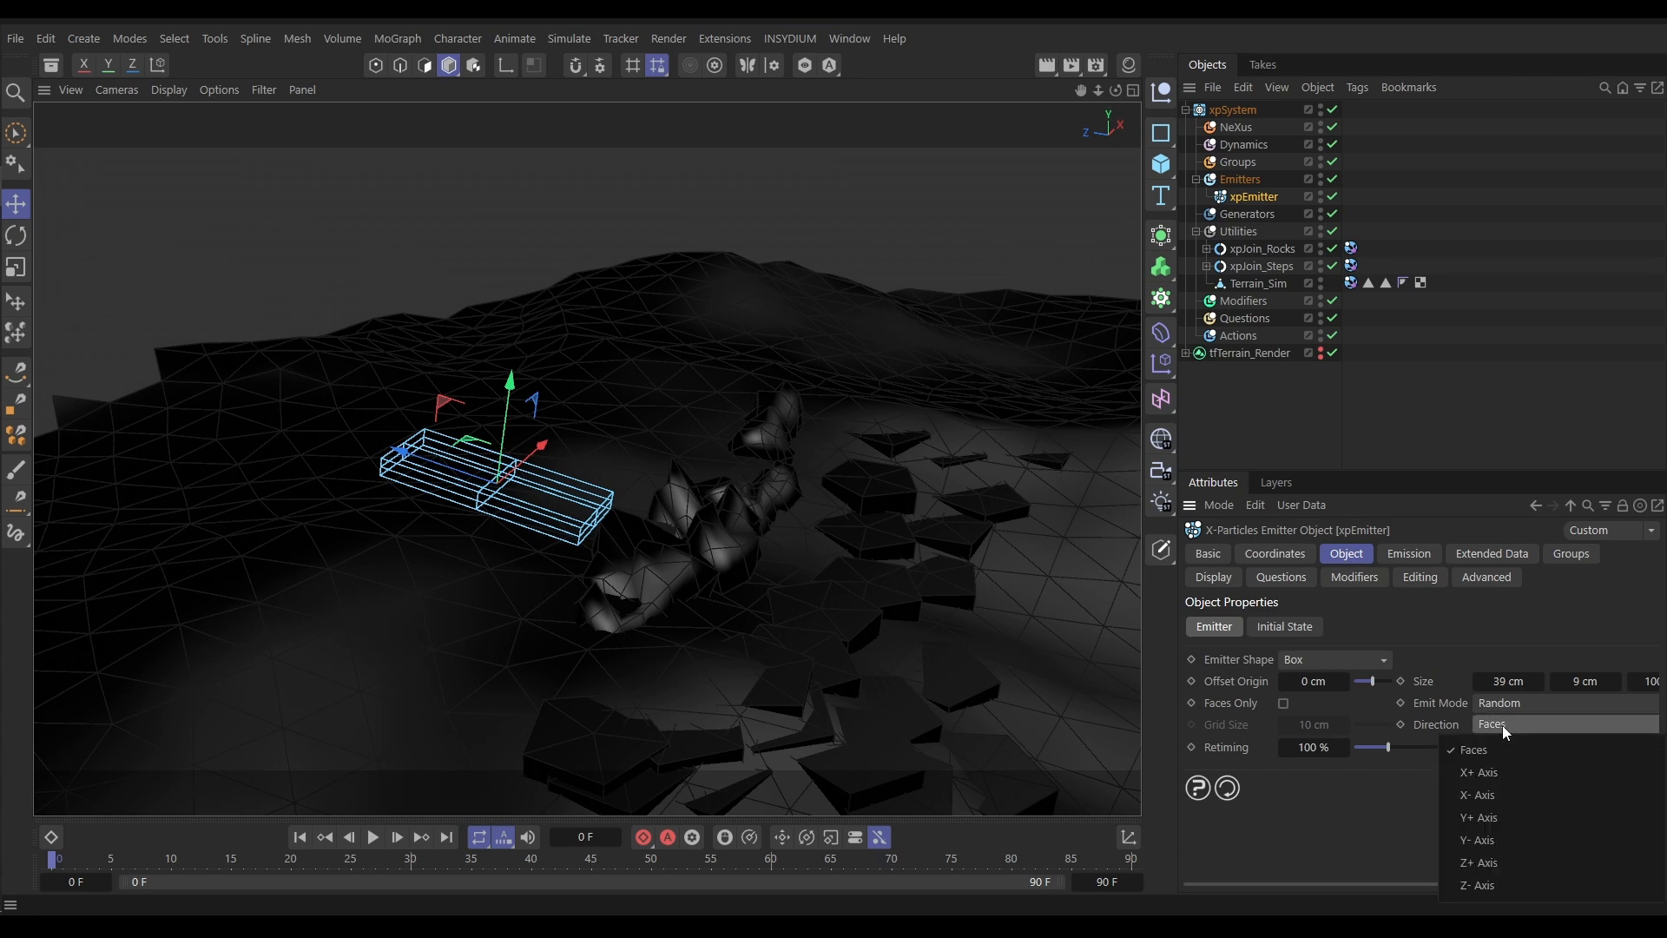
pyautogui.click(1491, 886)
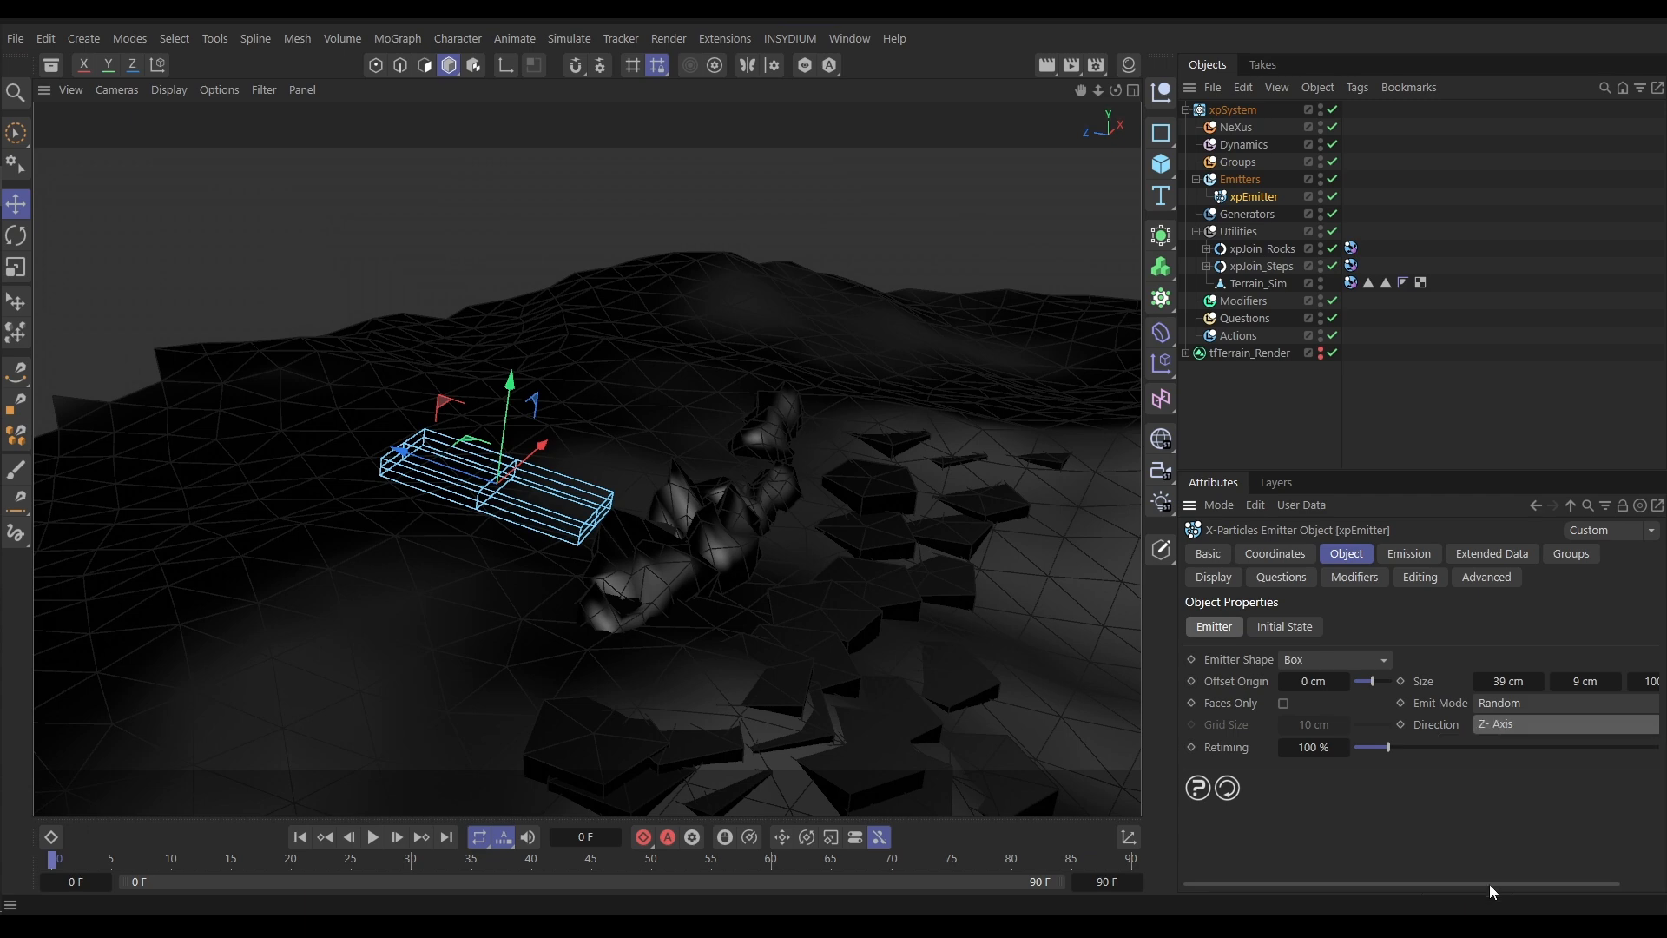
pyautogui.click(374, 839)
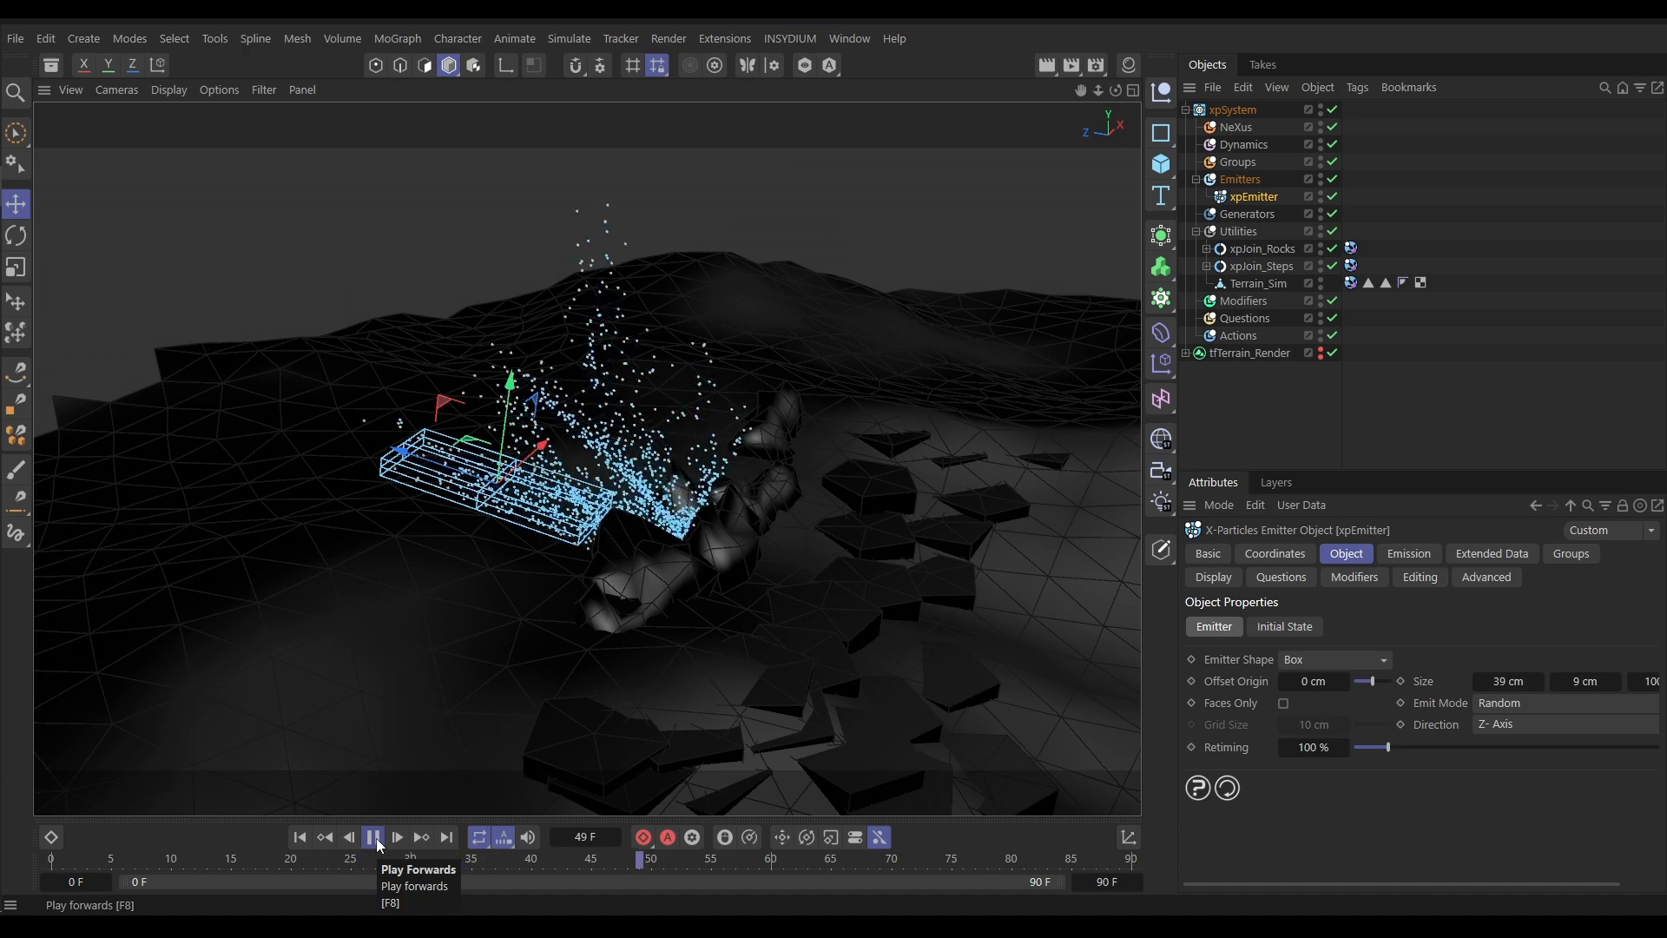
pyautogui.click(374, 839)
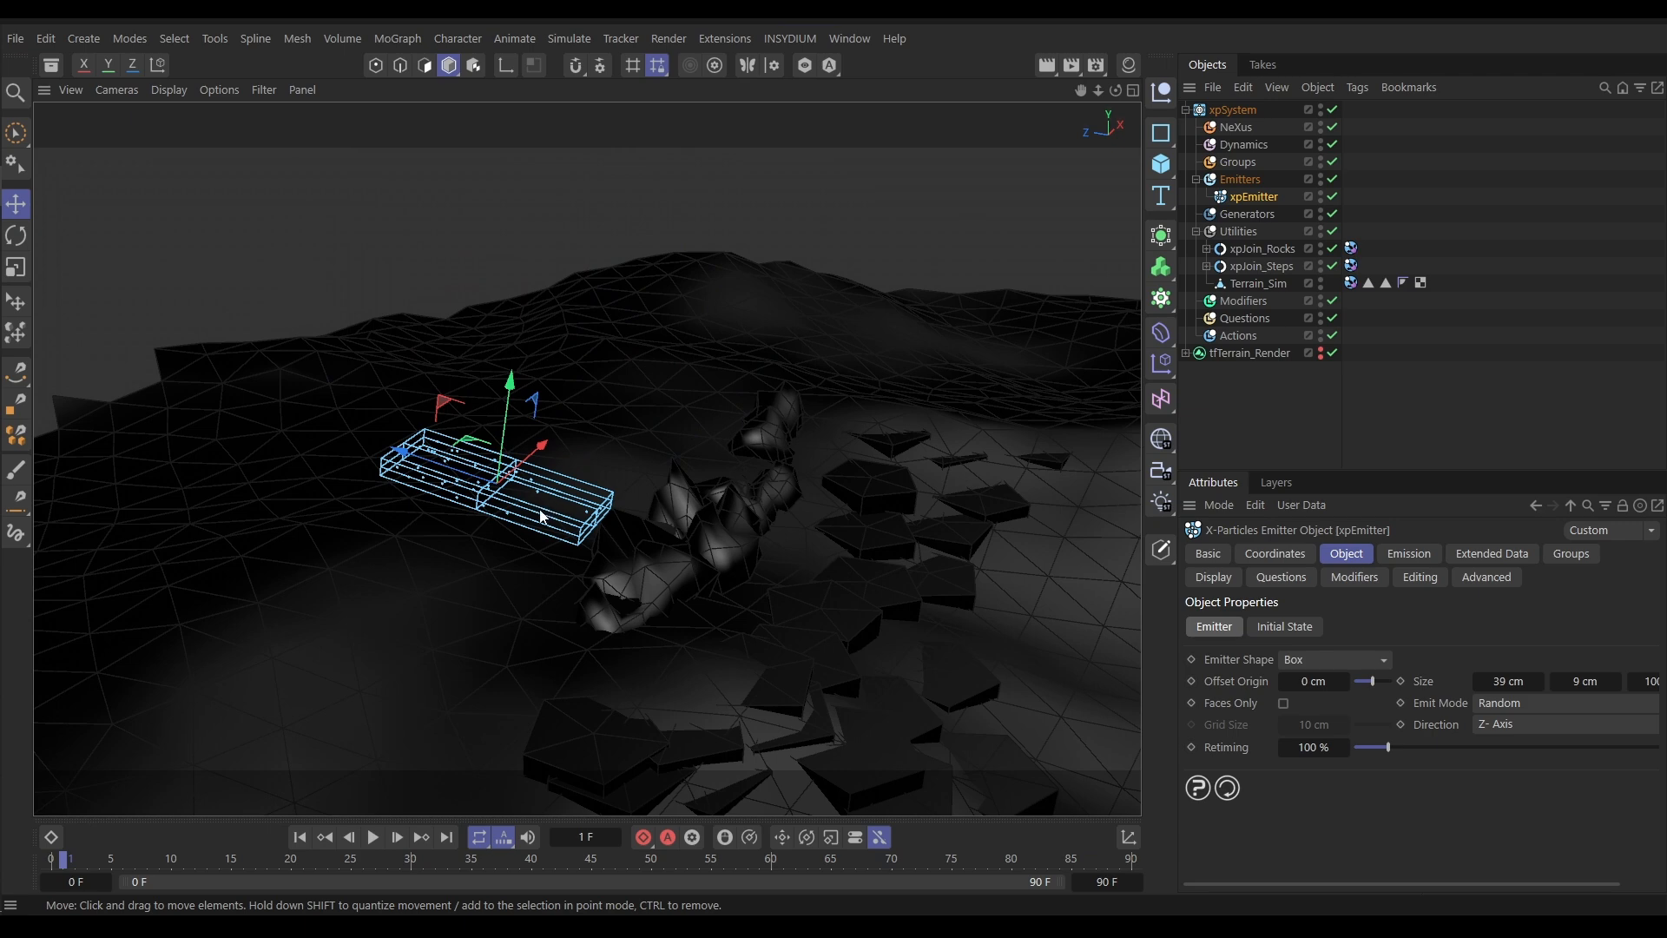
# Set xpEmitter's emission mode to Shot with a Hexagonal shot type
pyautogui.click(1401, 555)
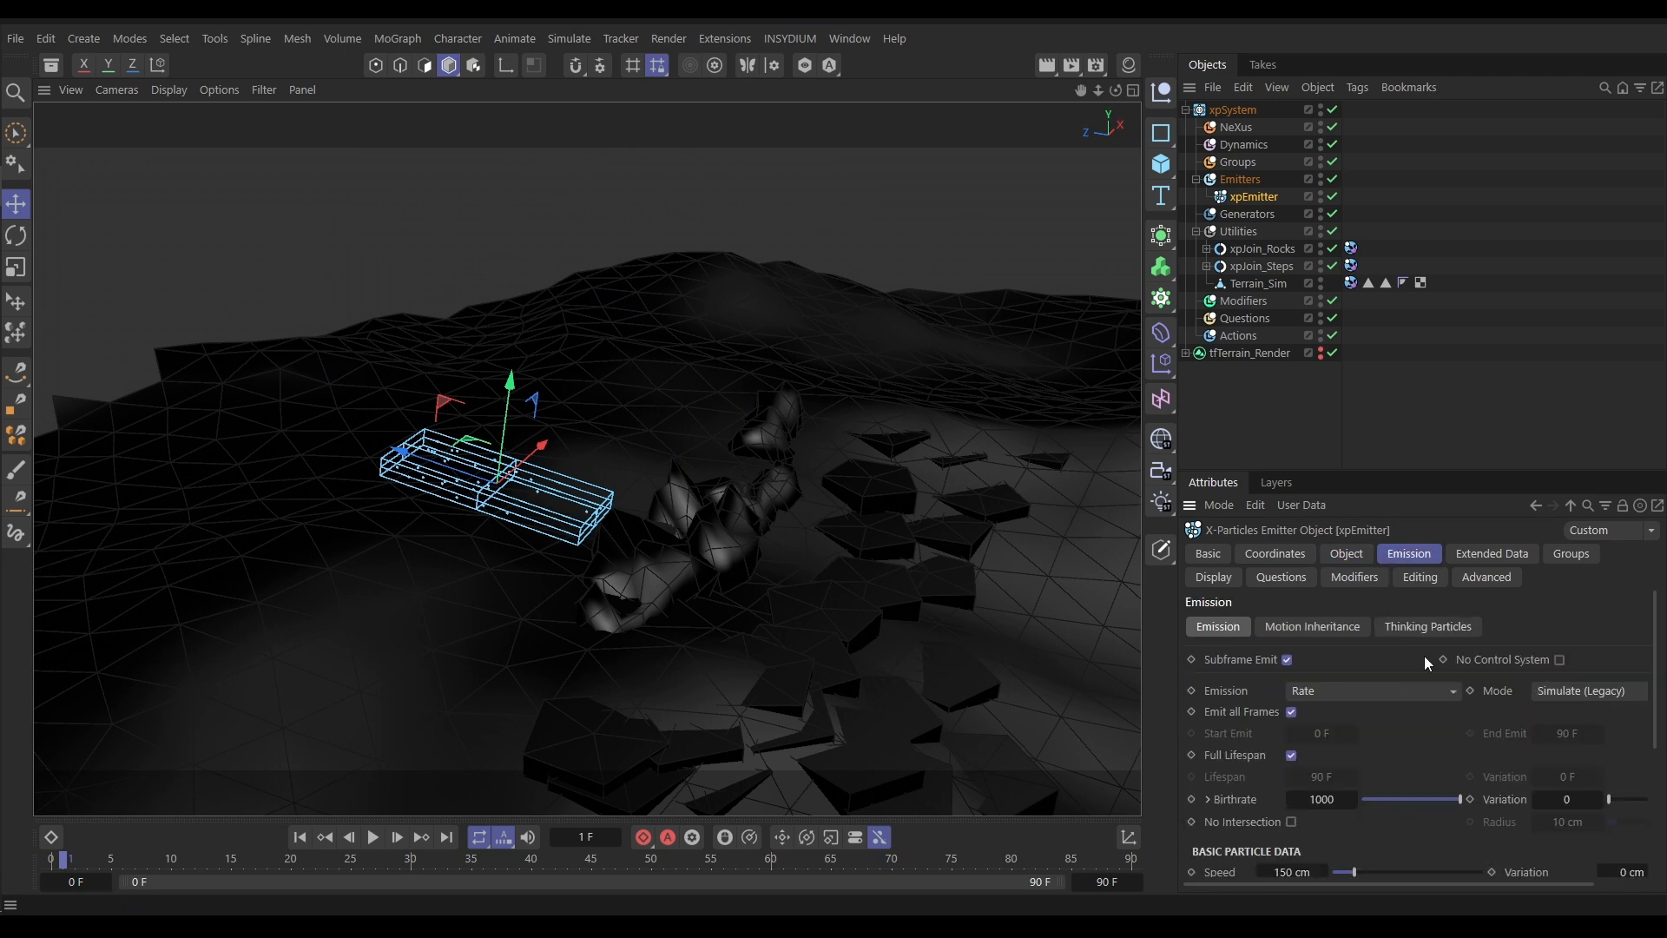
pyautogui.click(1308, 694)
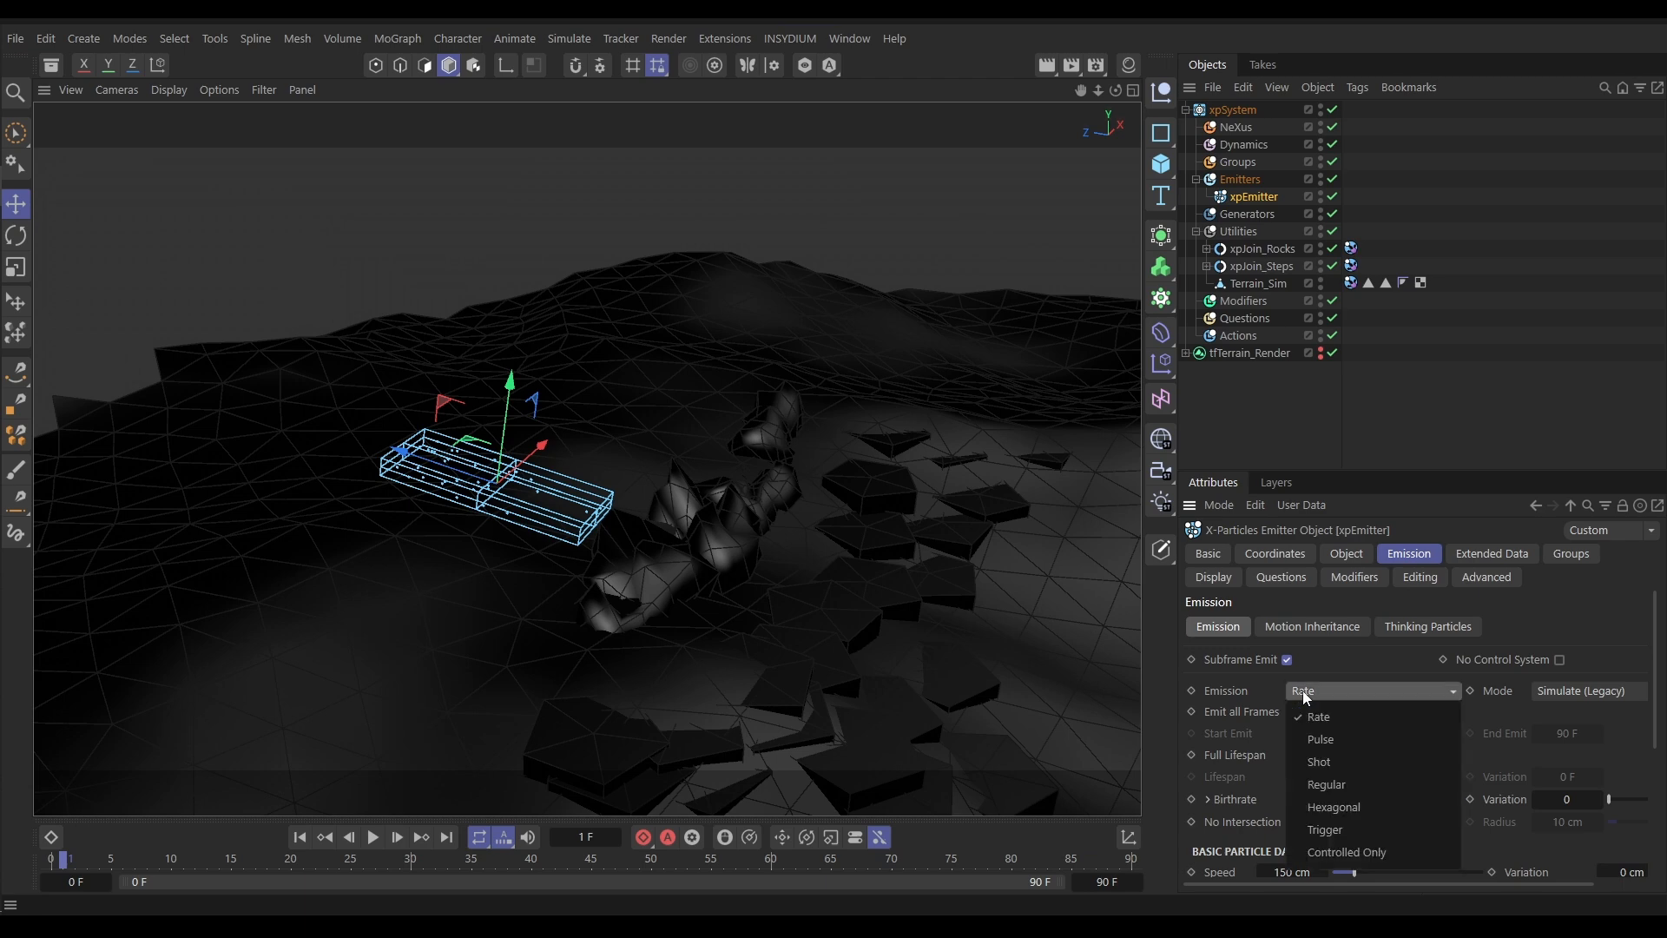
pyautogui.click(1314, 758)
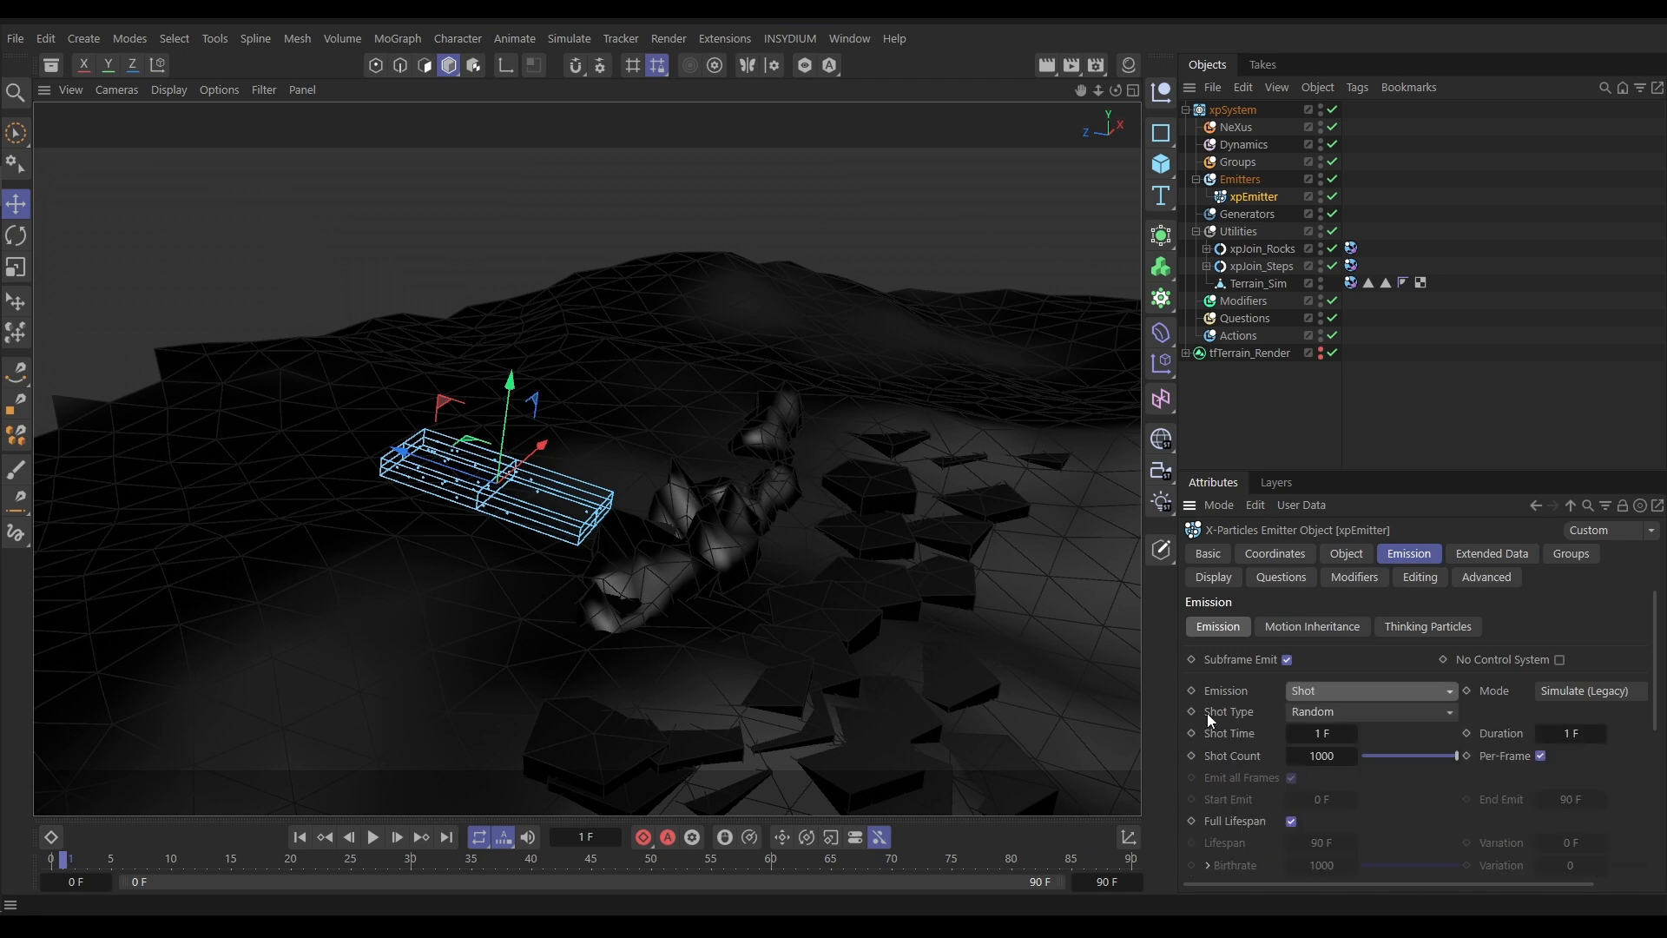
pyautogui.click(1335, 713)
pyautogui.click(1337, 756)
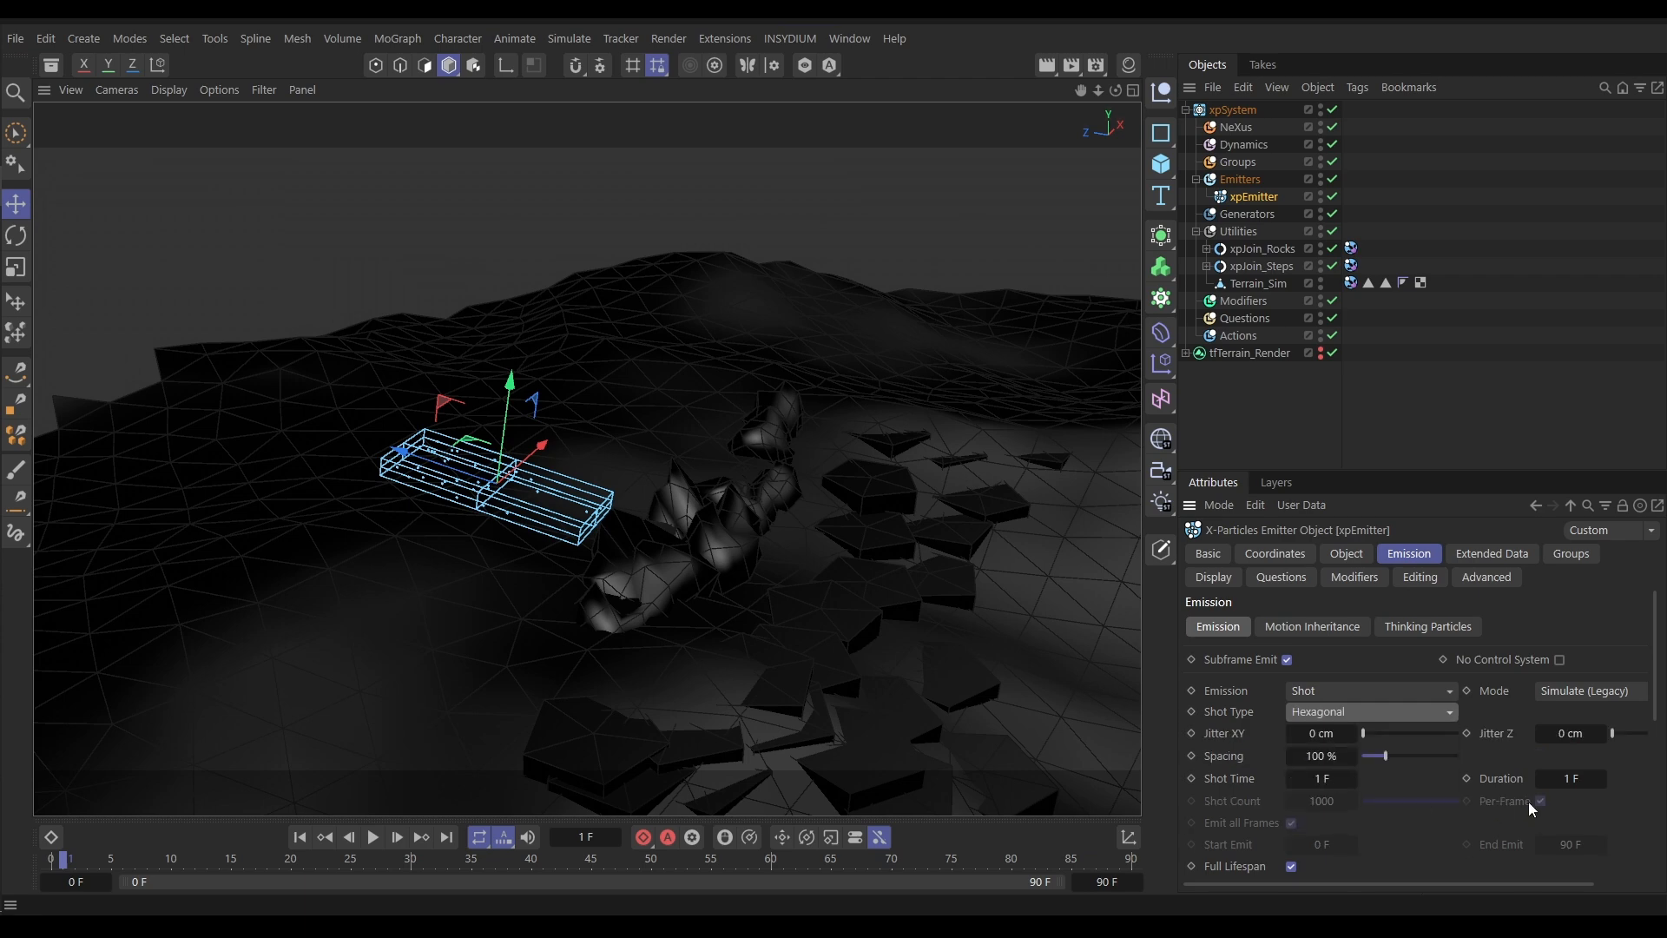
# Reduce xpEmitter's particle radius to 0.7 cm in its basic particle data
pyautogui.moveTo(1657, 675); pyautogui.dragTo(1661, 701)
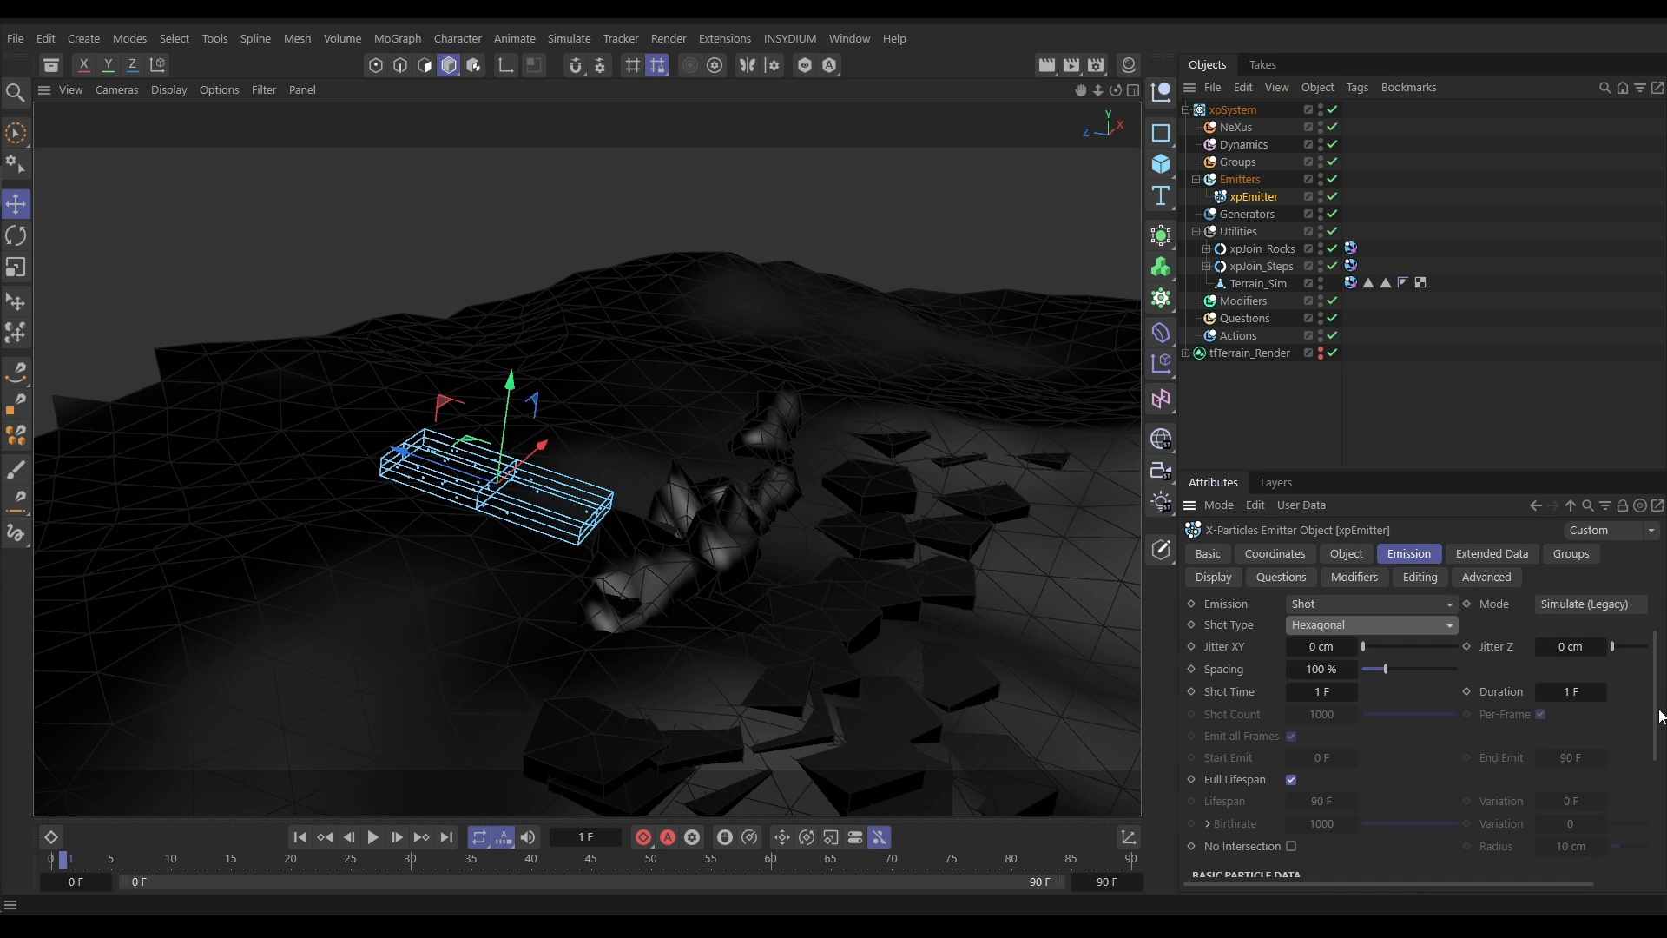
pyautogui.moveTo(1660, 719); pyautogui.dragTo(1659, 756)
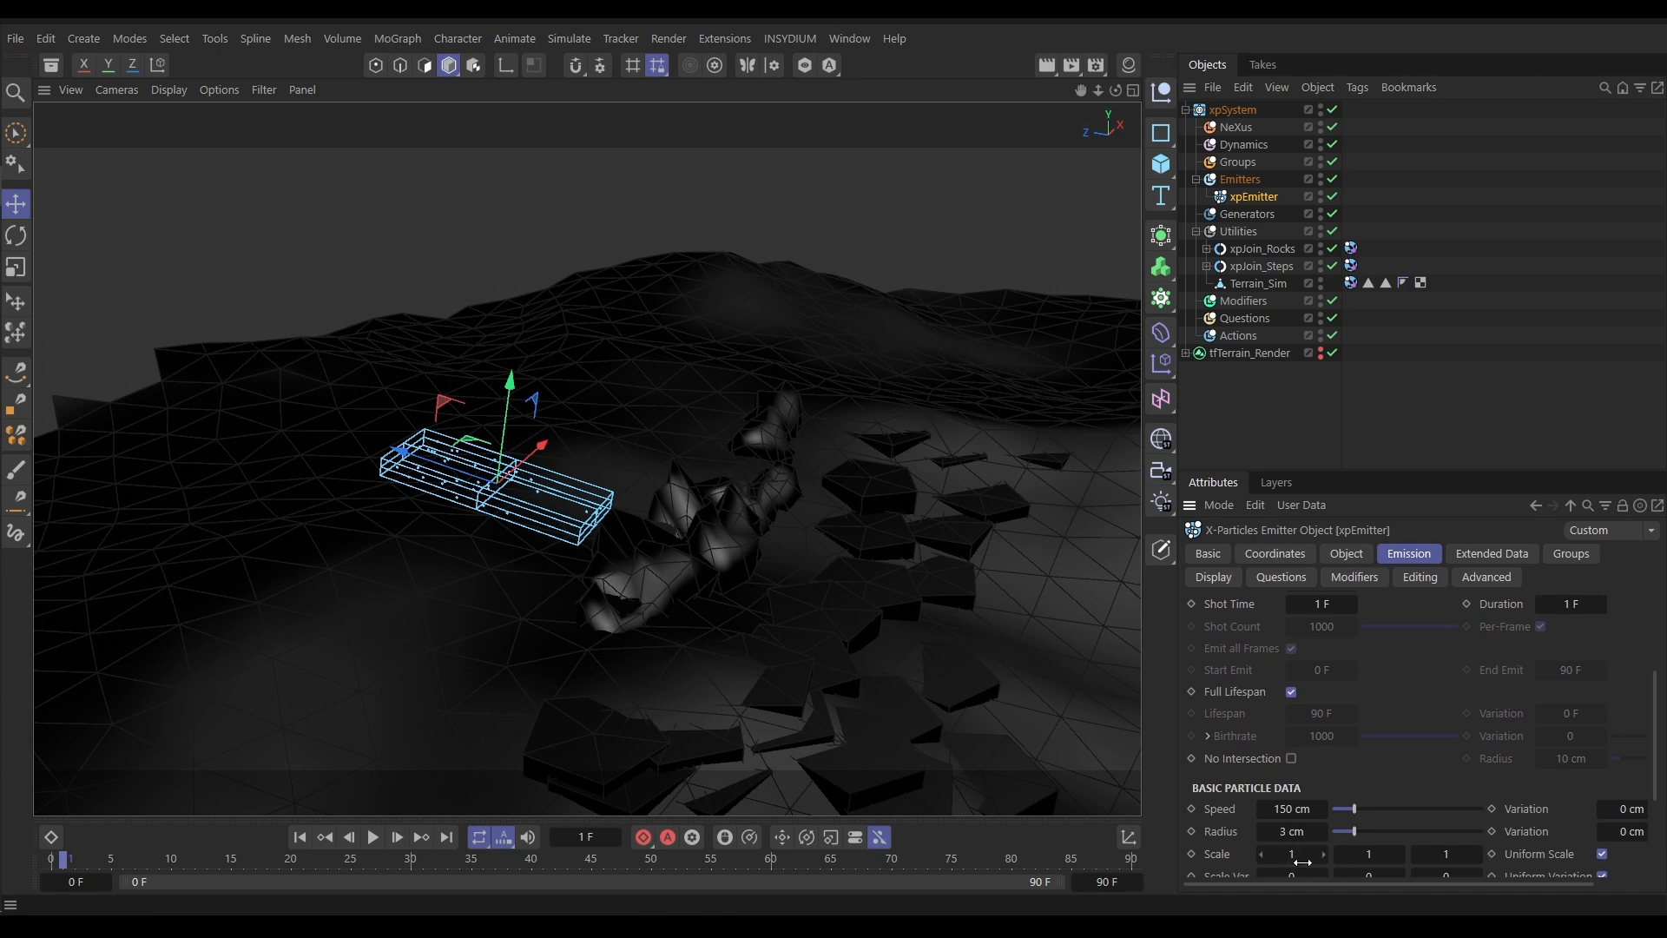
pyautogui.click(1292, 831)
pyautogui.press('BackSpace')
pyautogui.write('.7')
pyautogui.press('Return')
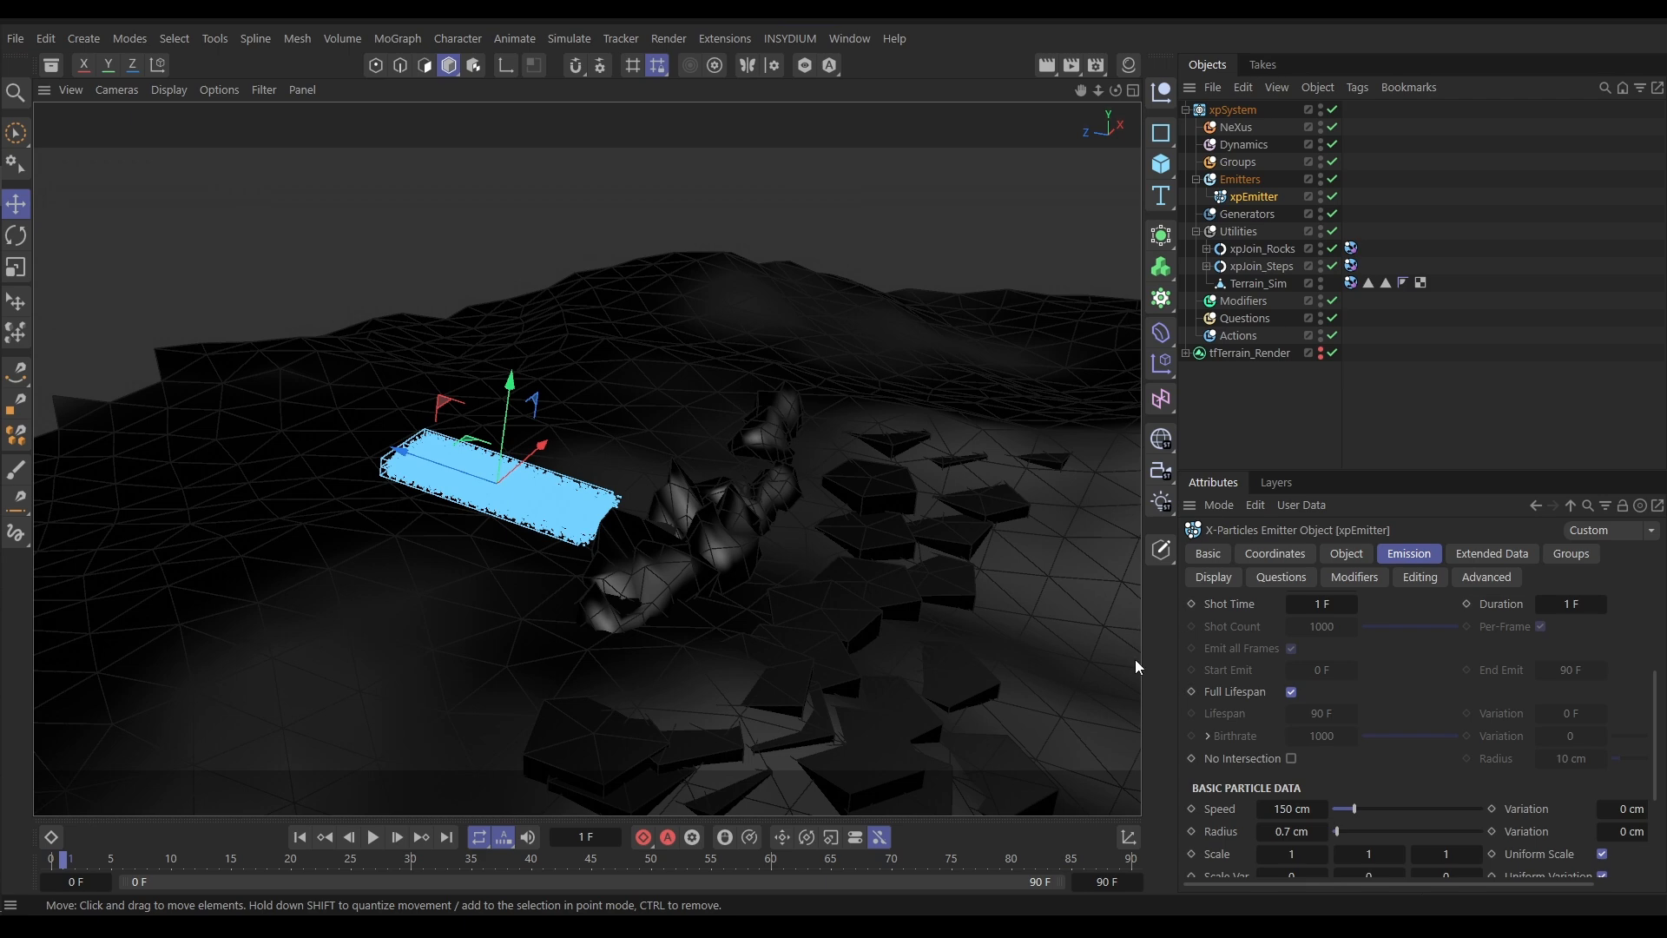
# Show xpEmitter's HUD to read its live particle count, and hide the HUD again
pyautogui.click(1216, 578)
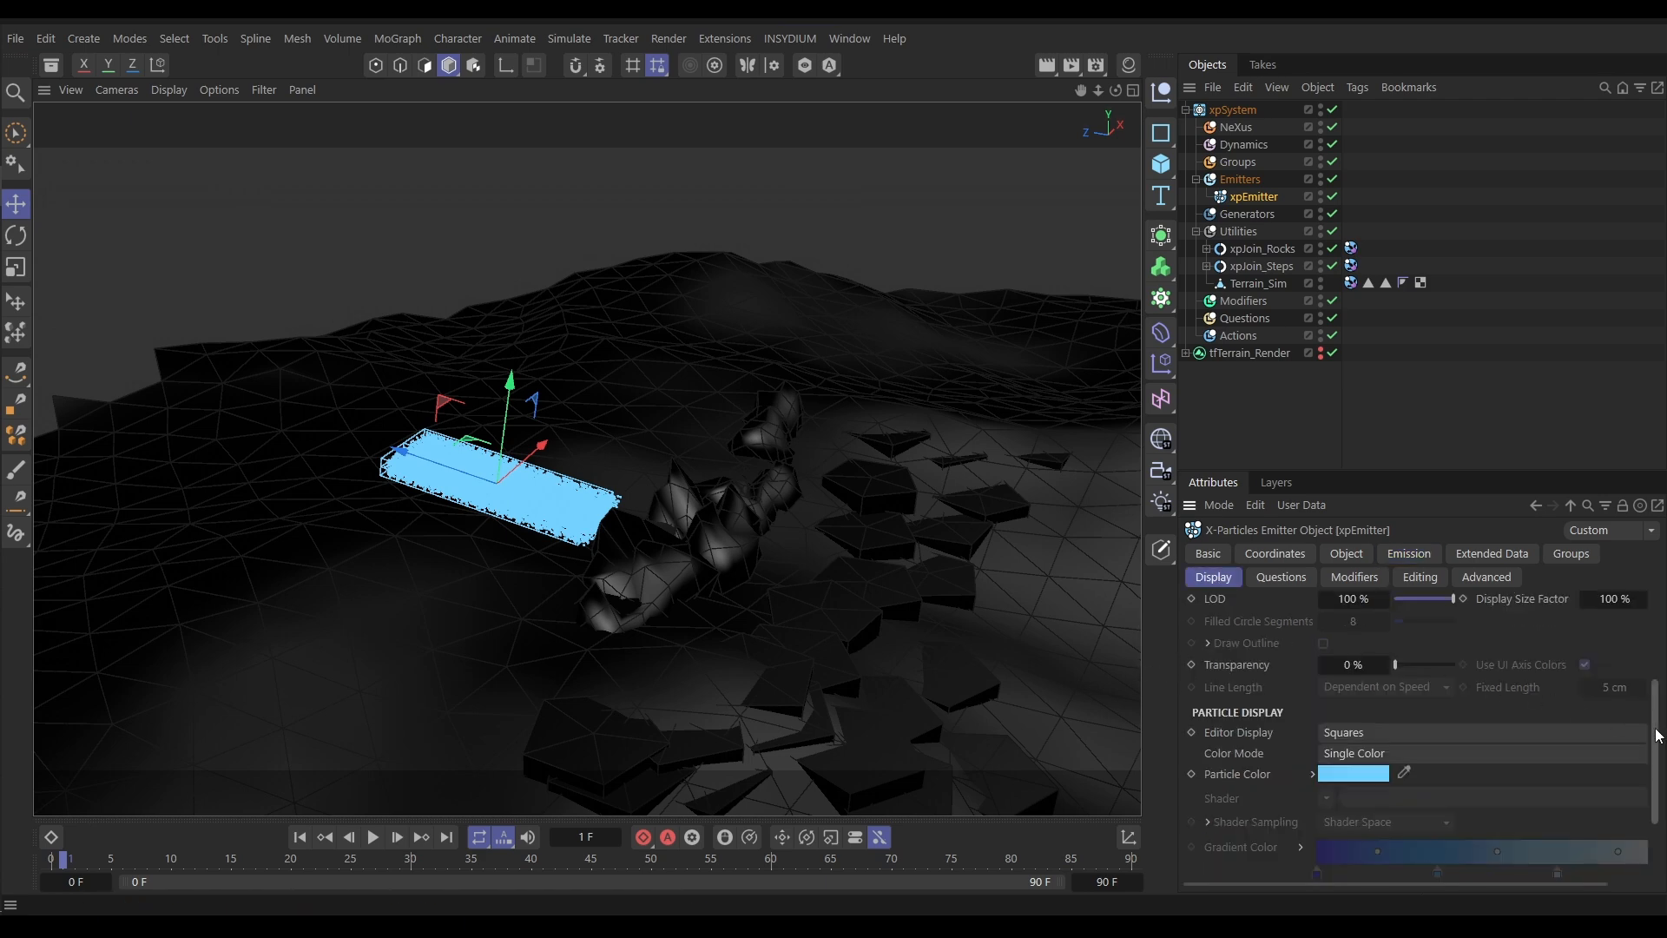
pyautogui.scroll(4, 1305, 647)
pyautogui.click(1282, 627)
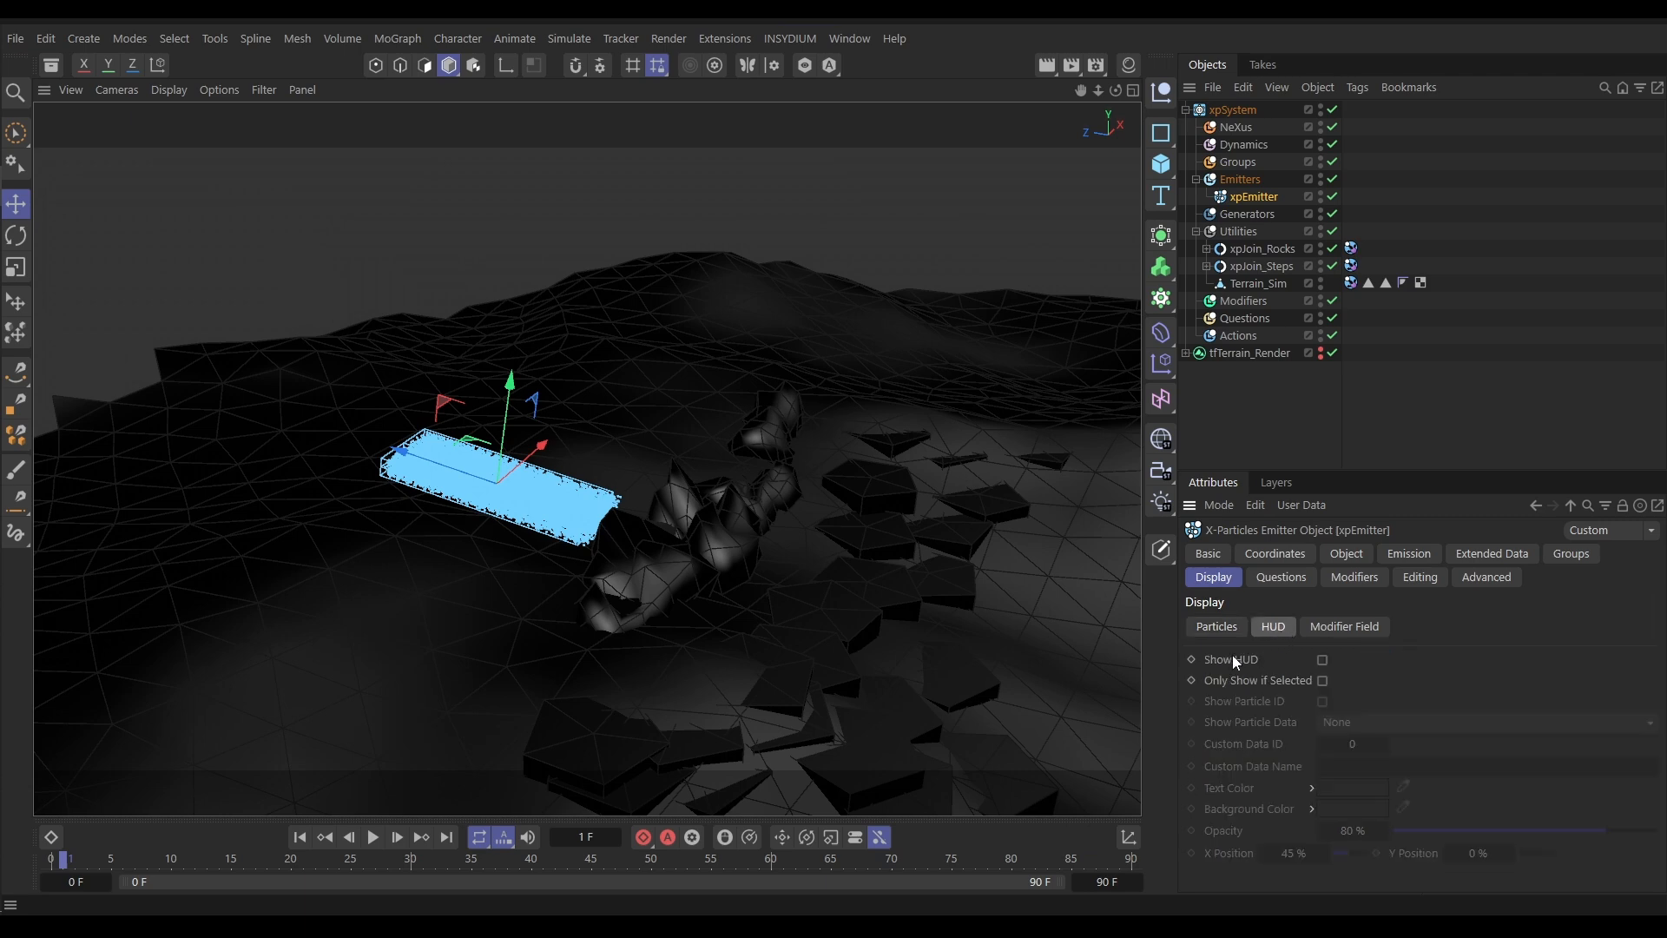
pyautogui.click(1320, 661)
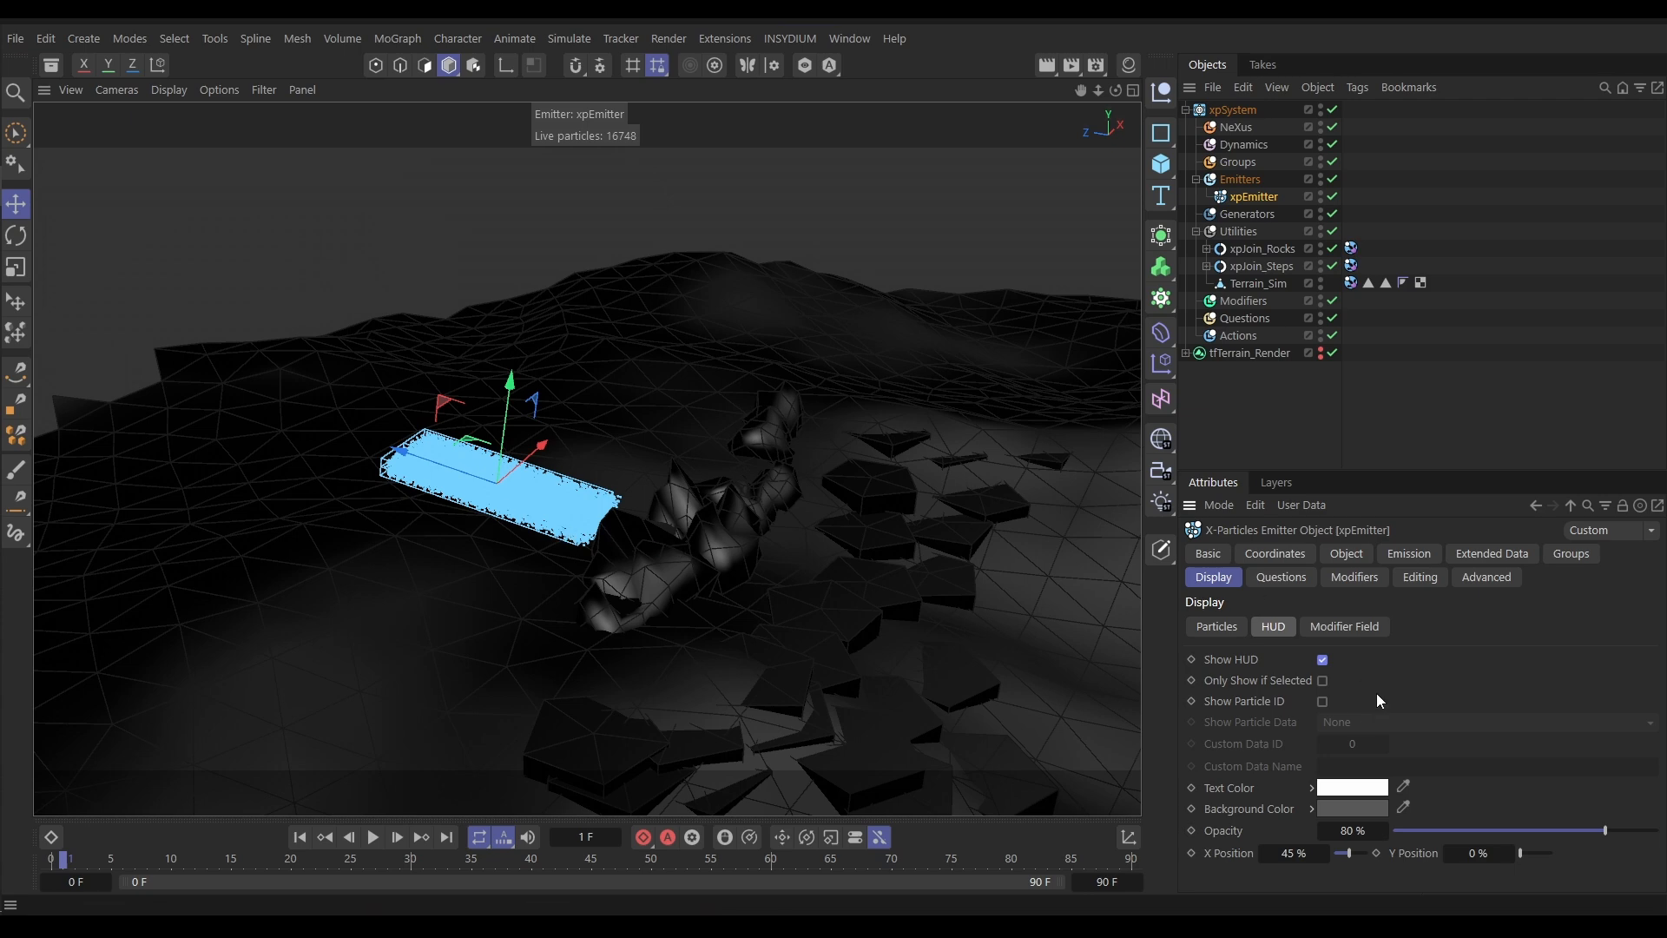
pyautogui.click(1323, 660)
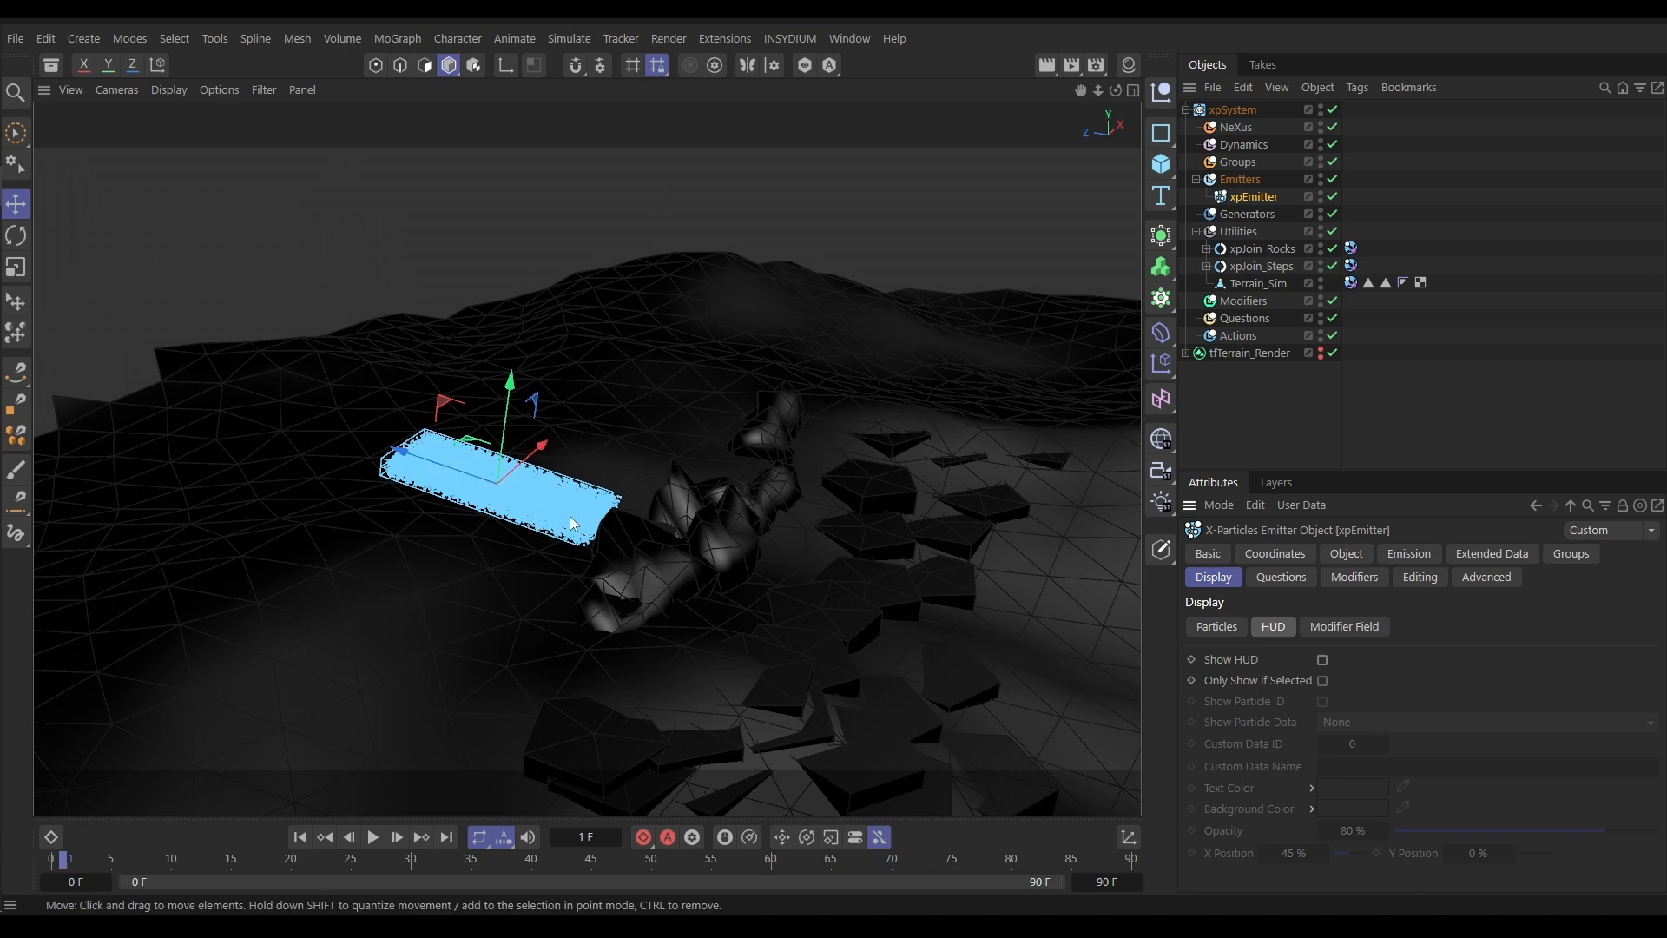
# Play the simulation to check how the hexagonal shot hits the rocks, and rewind to the start
pyautogui.click(373, 838)
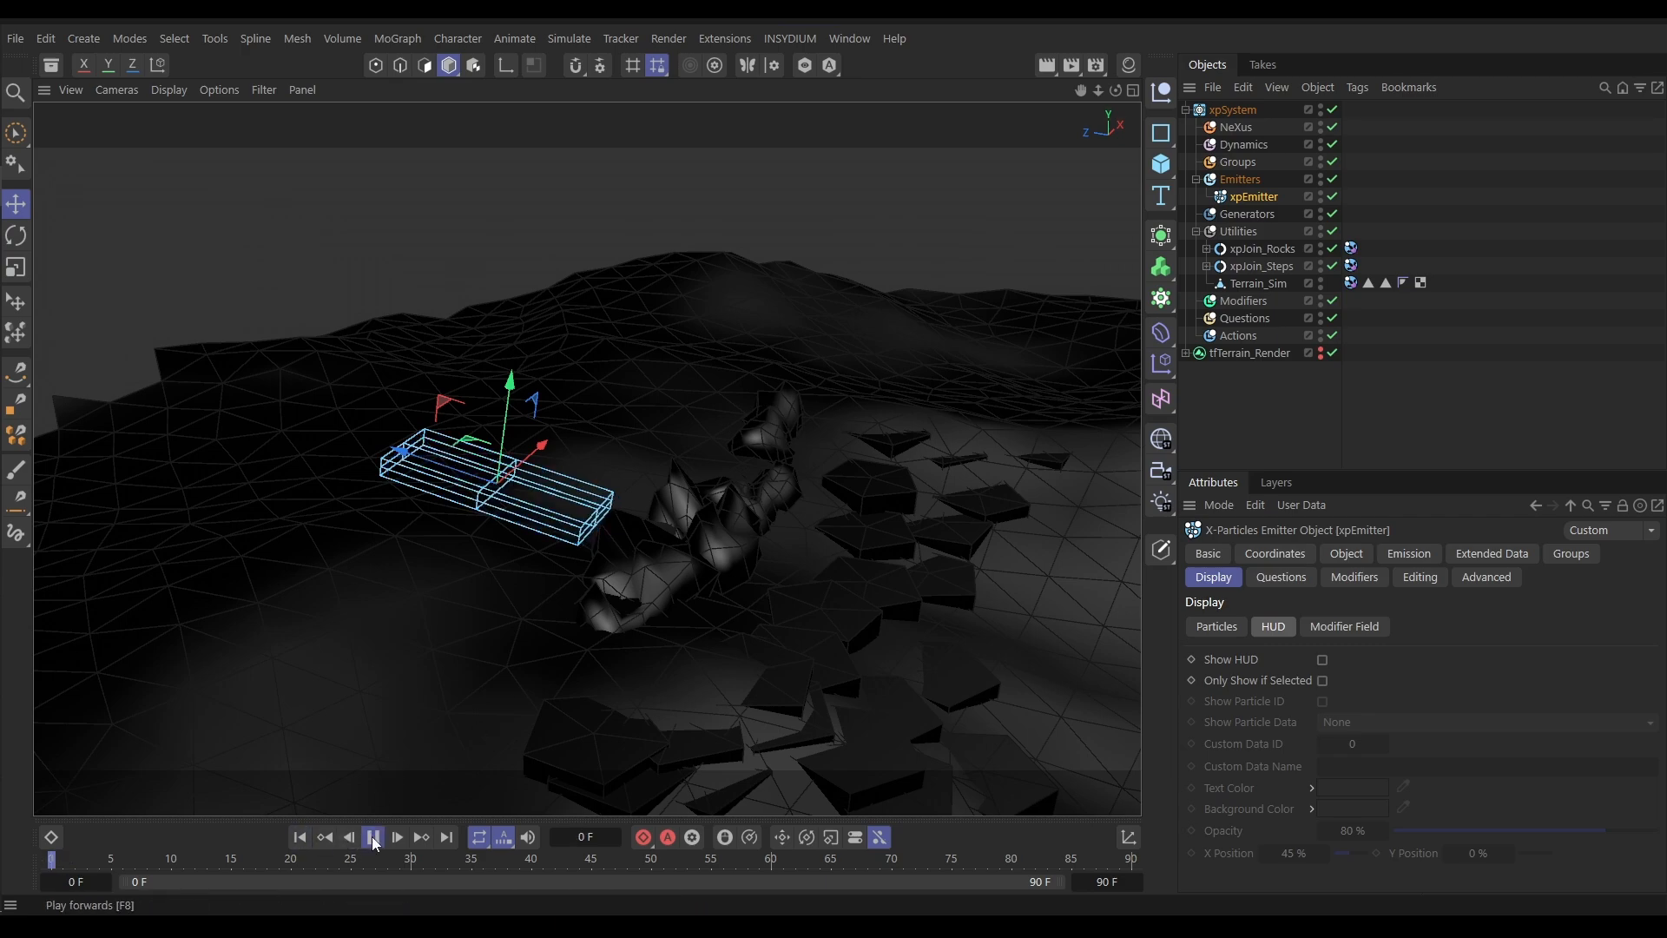
pyautogui.click(374, 837)
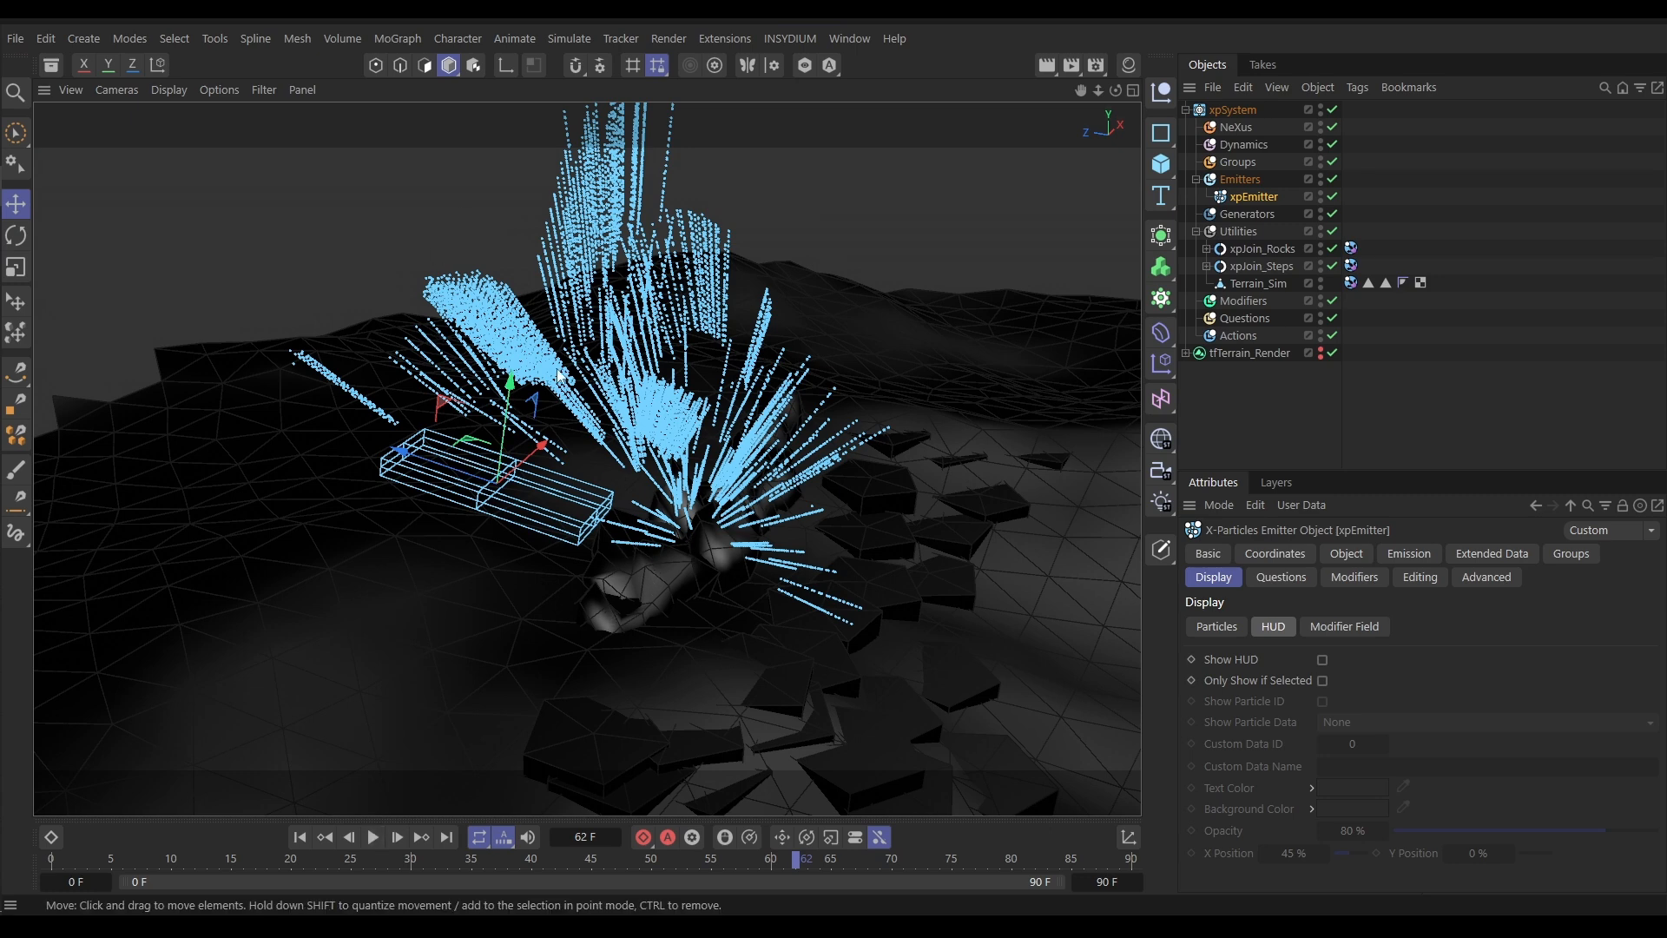
pyautogui.click(300, 837)
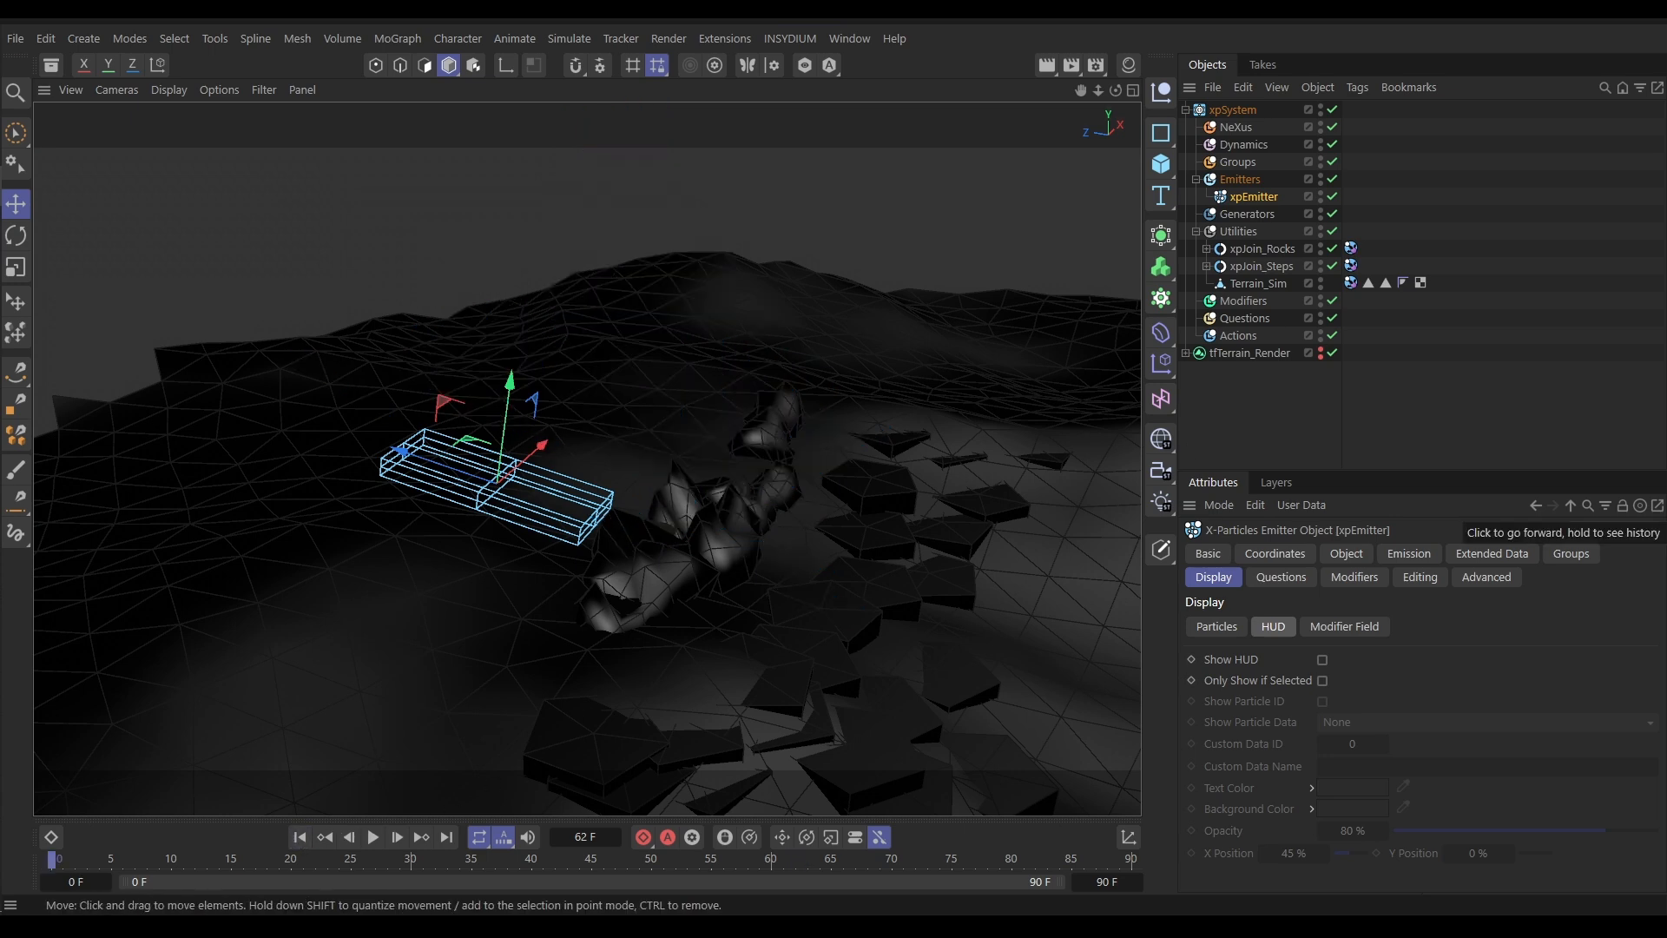
# Add an nxGravity modifier to the NeXus folder and set its gravity strength to 60 cm
pyautogui.click(1236, 130)
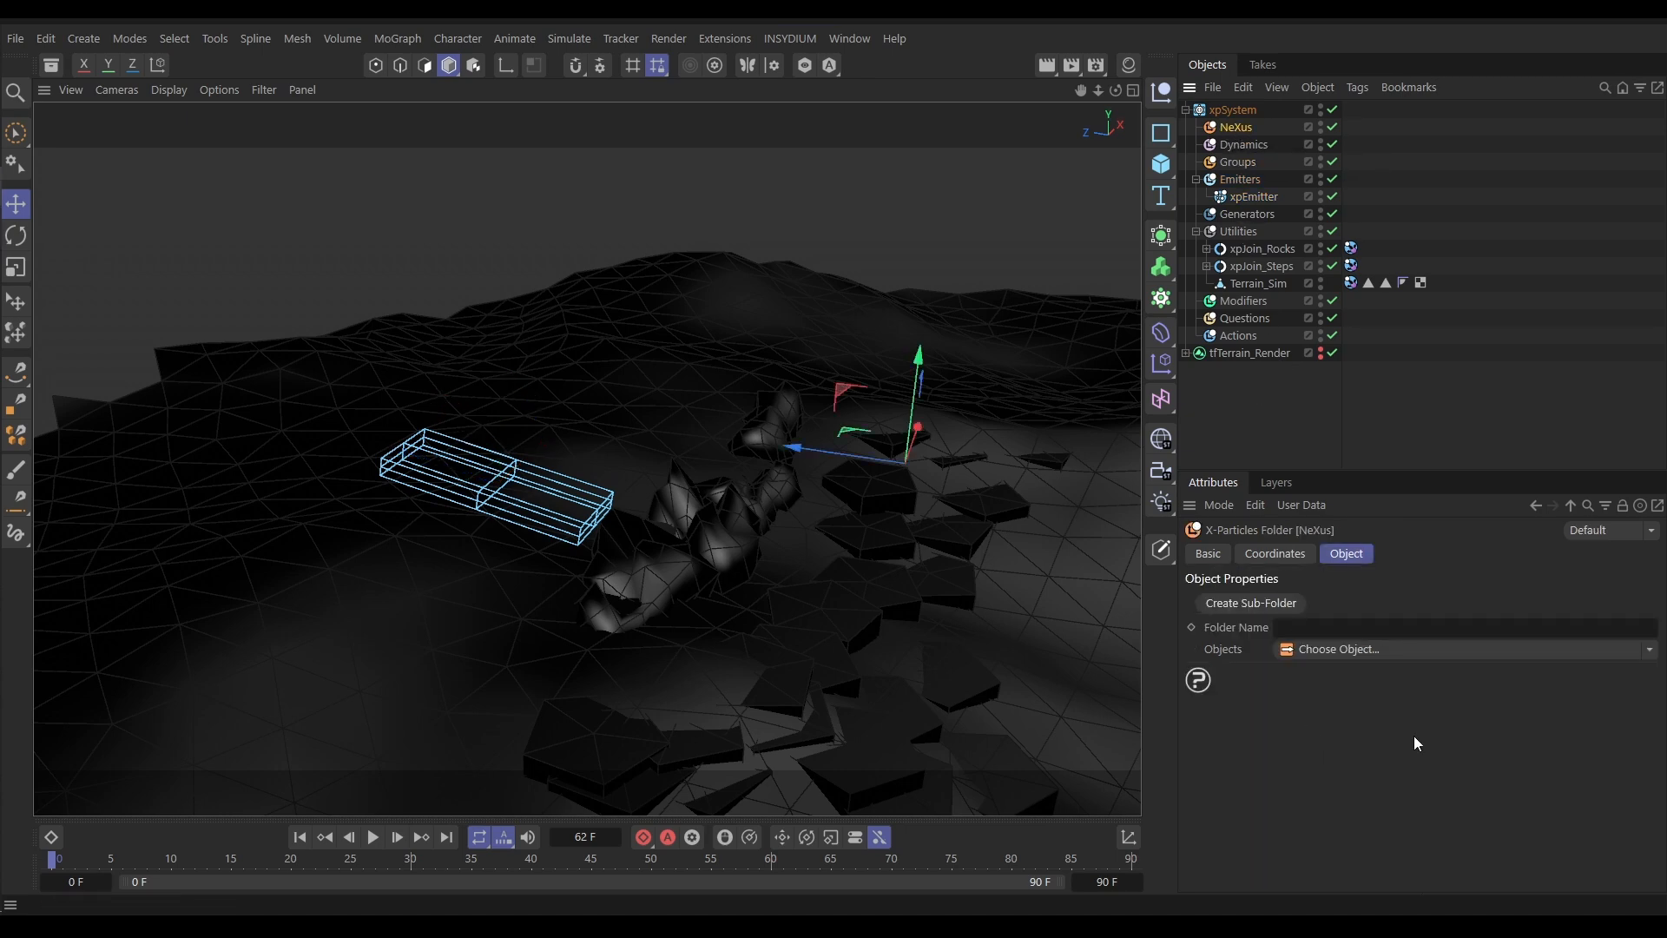
pyautogui.click(1648, 652)
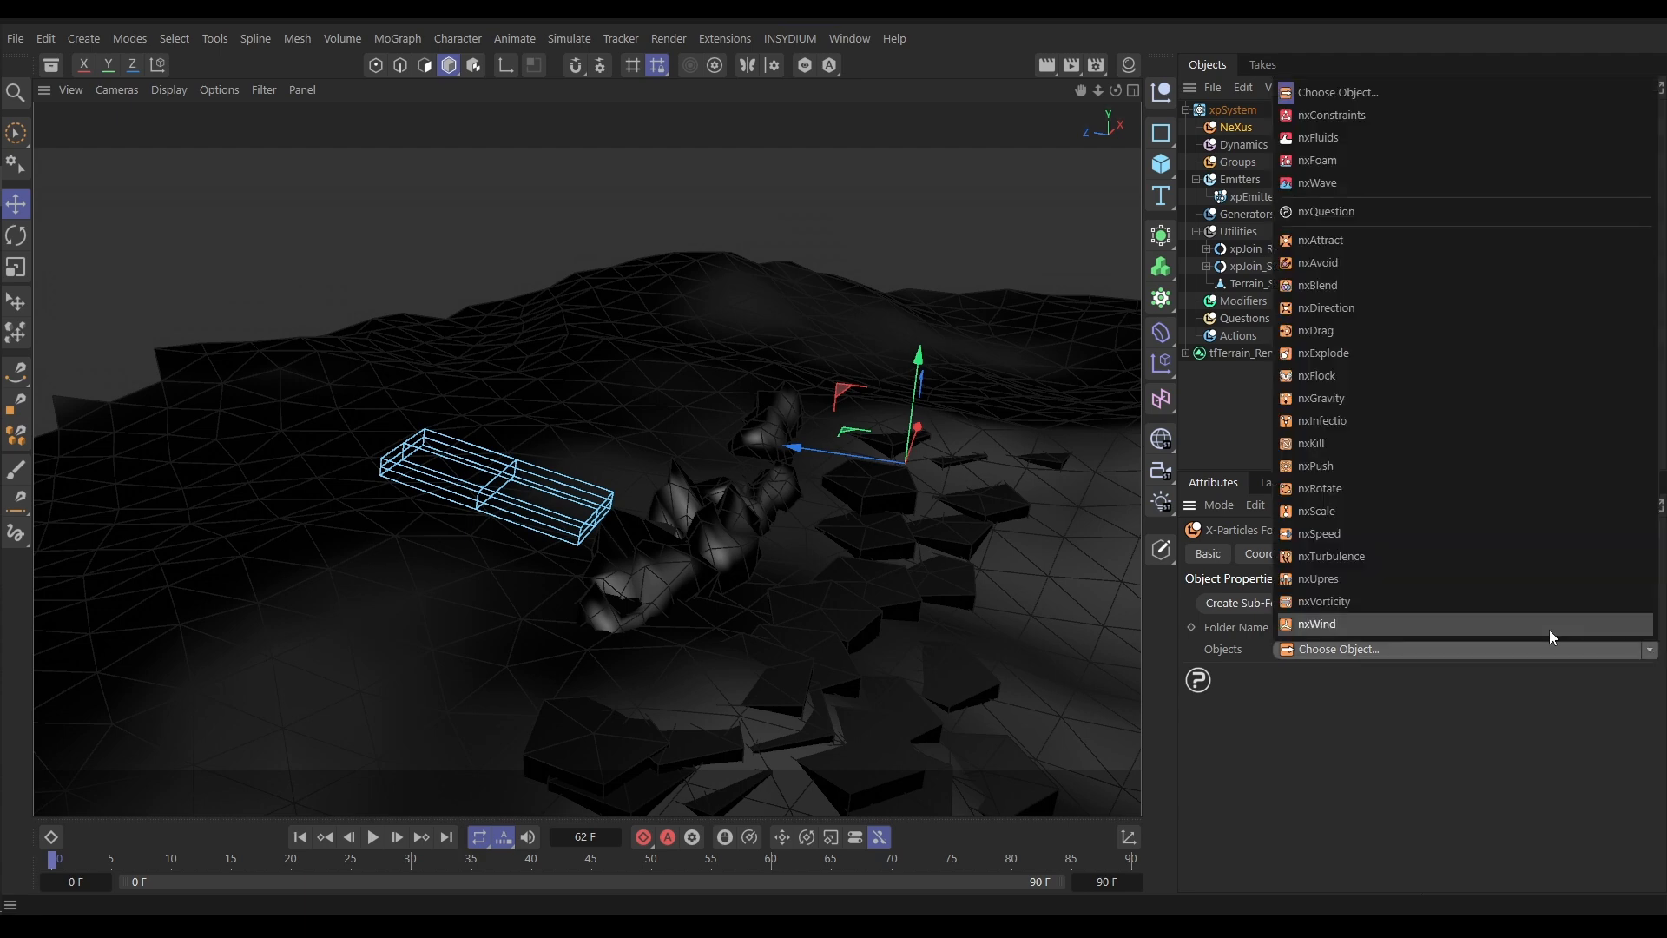
pyautogui.click(1321, 398)
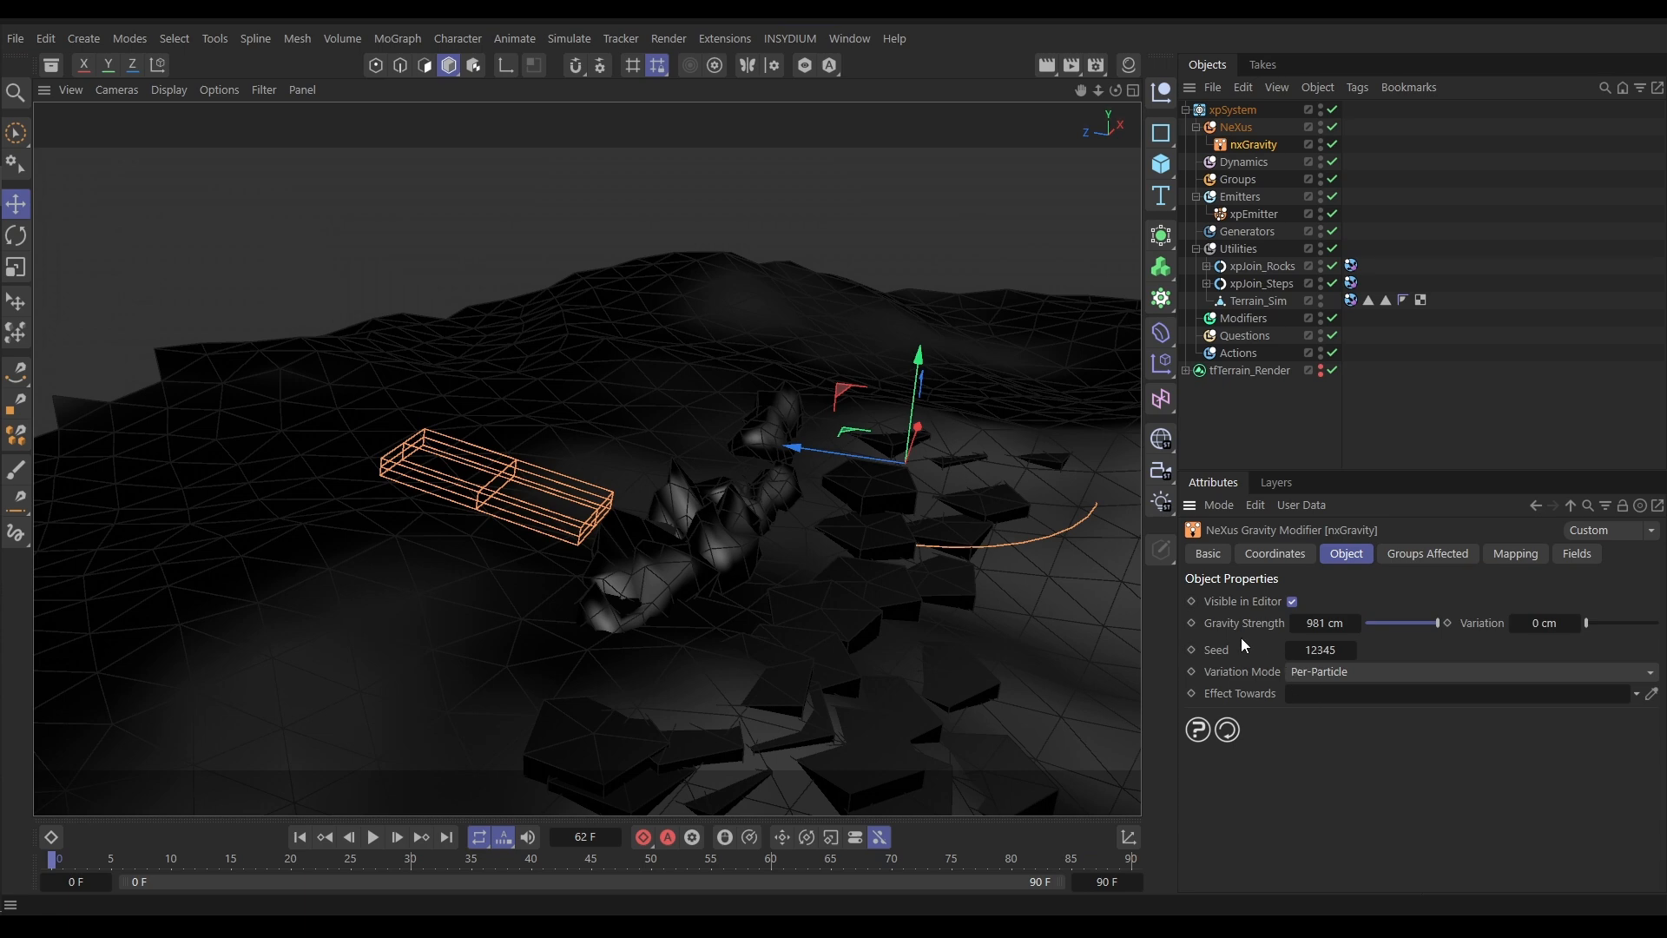
pyautogui.click(1321, 624)
pyautogui.press('Return')
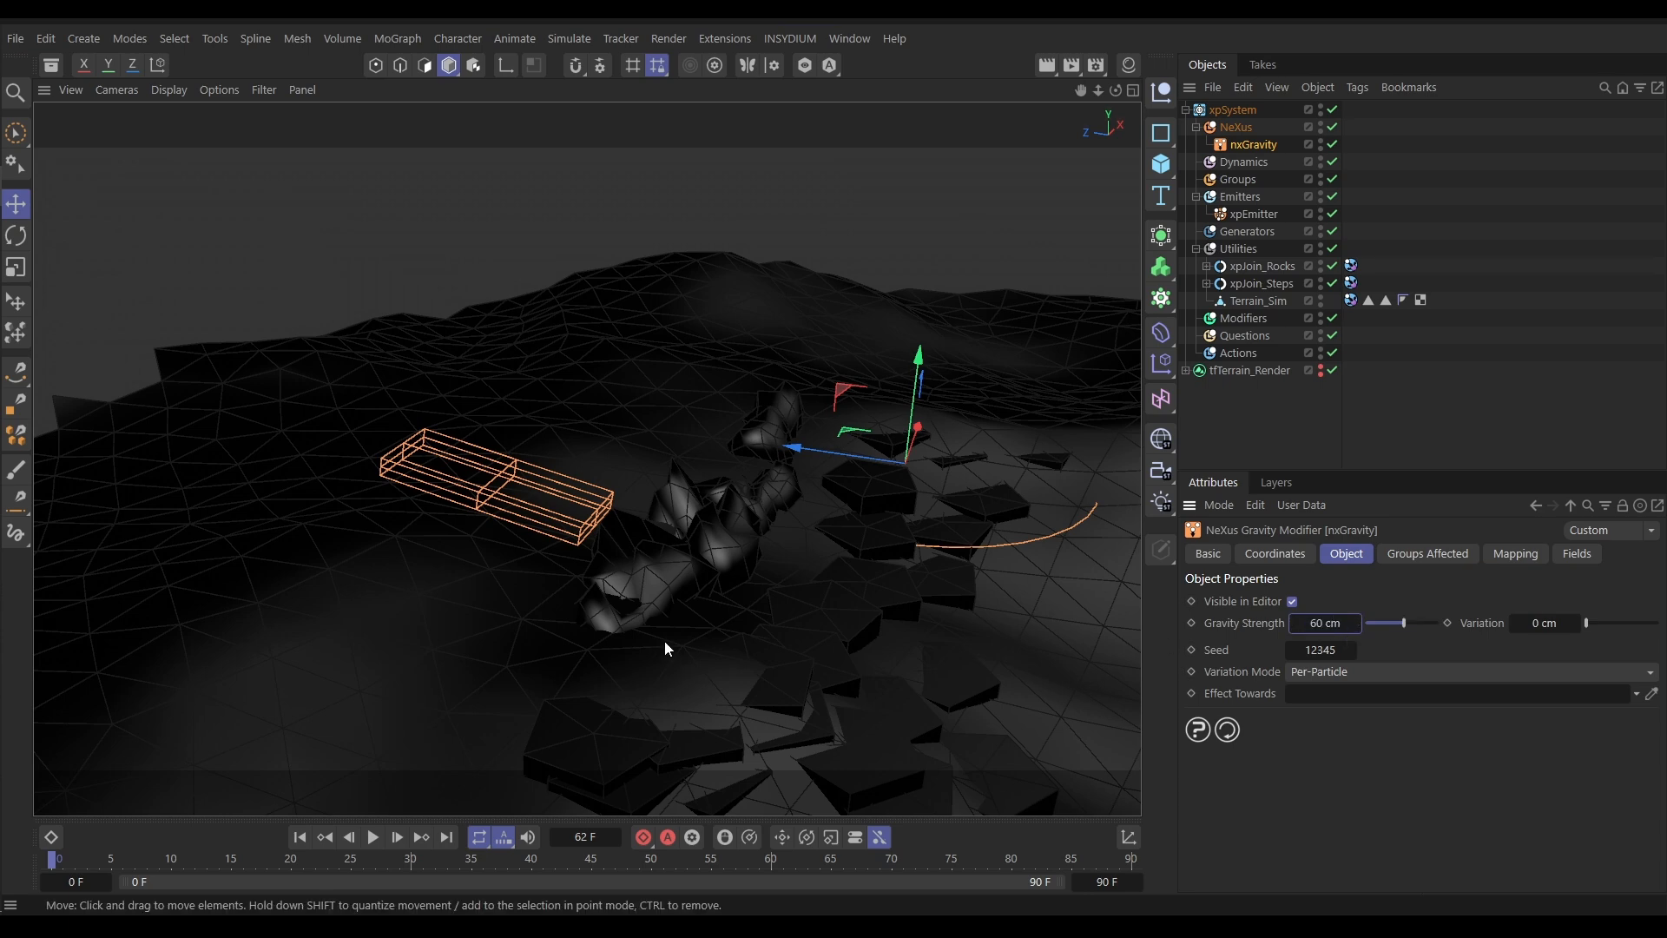
# Add an nxFluids modifier to the NeXus folder with the SPH solver and 5 substeps
pyautogui.click(1236, 127)
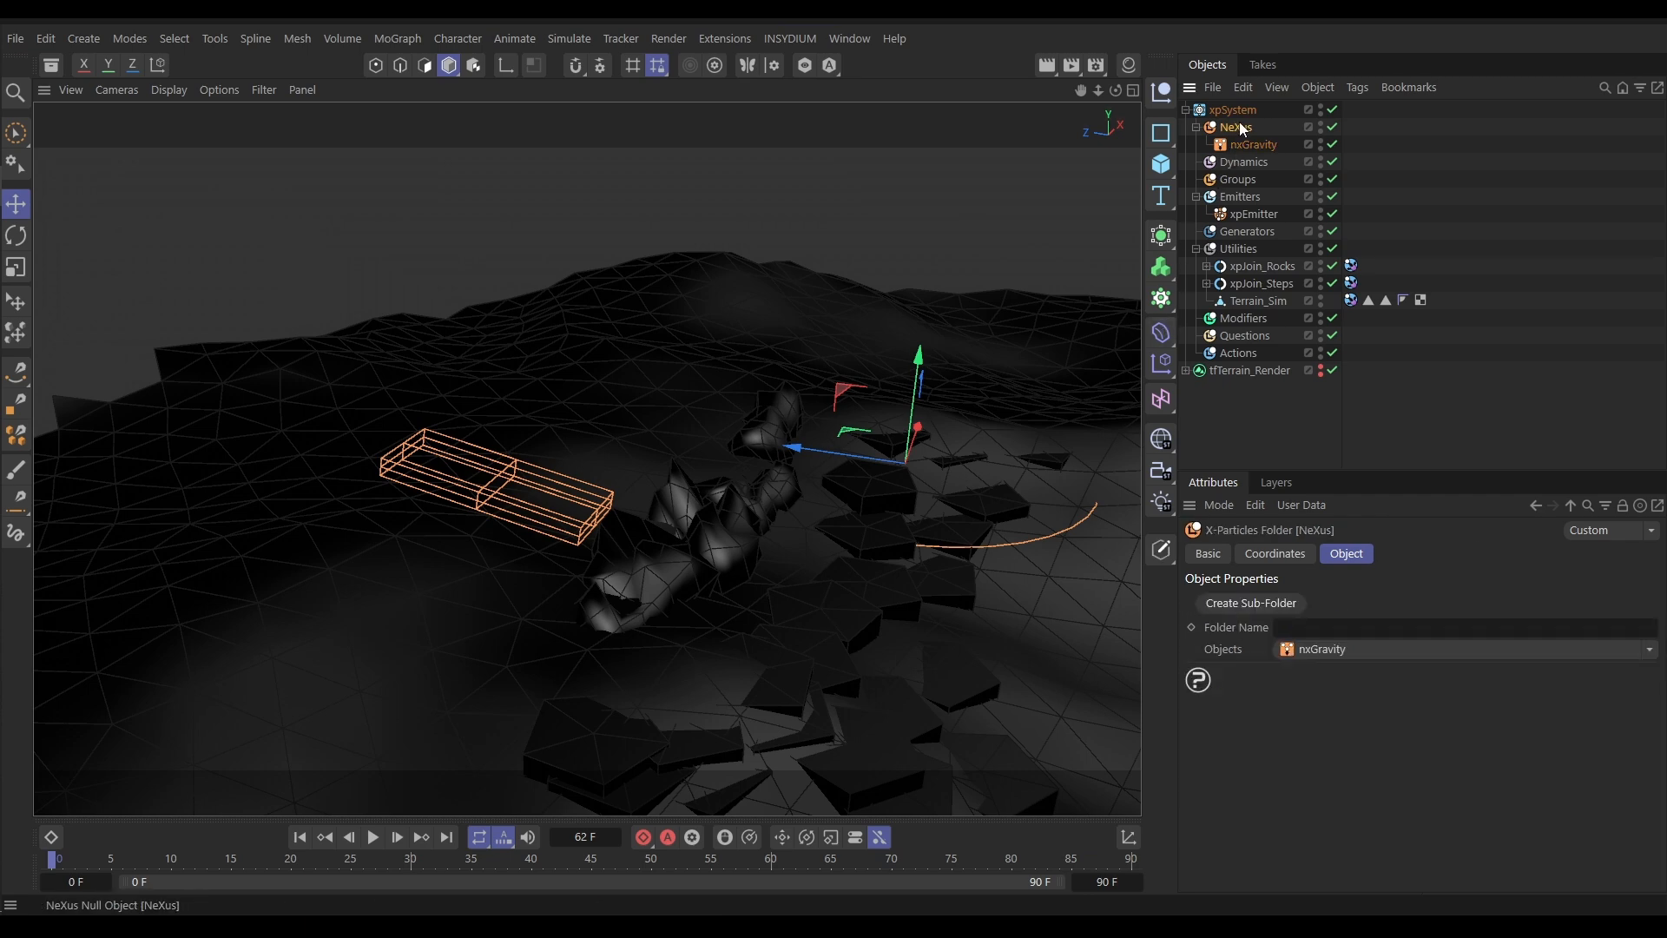
pyautogui.click(1651, 652)
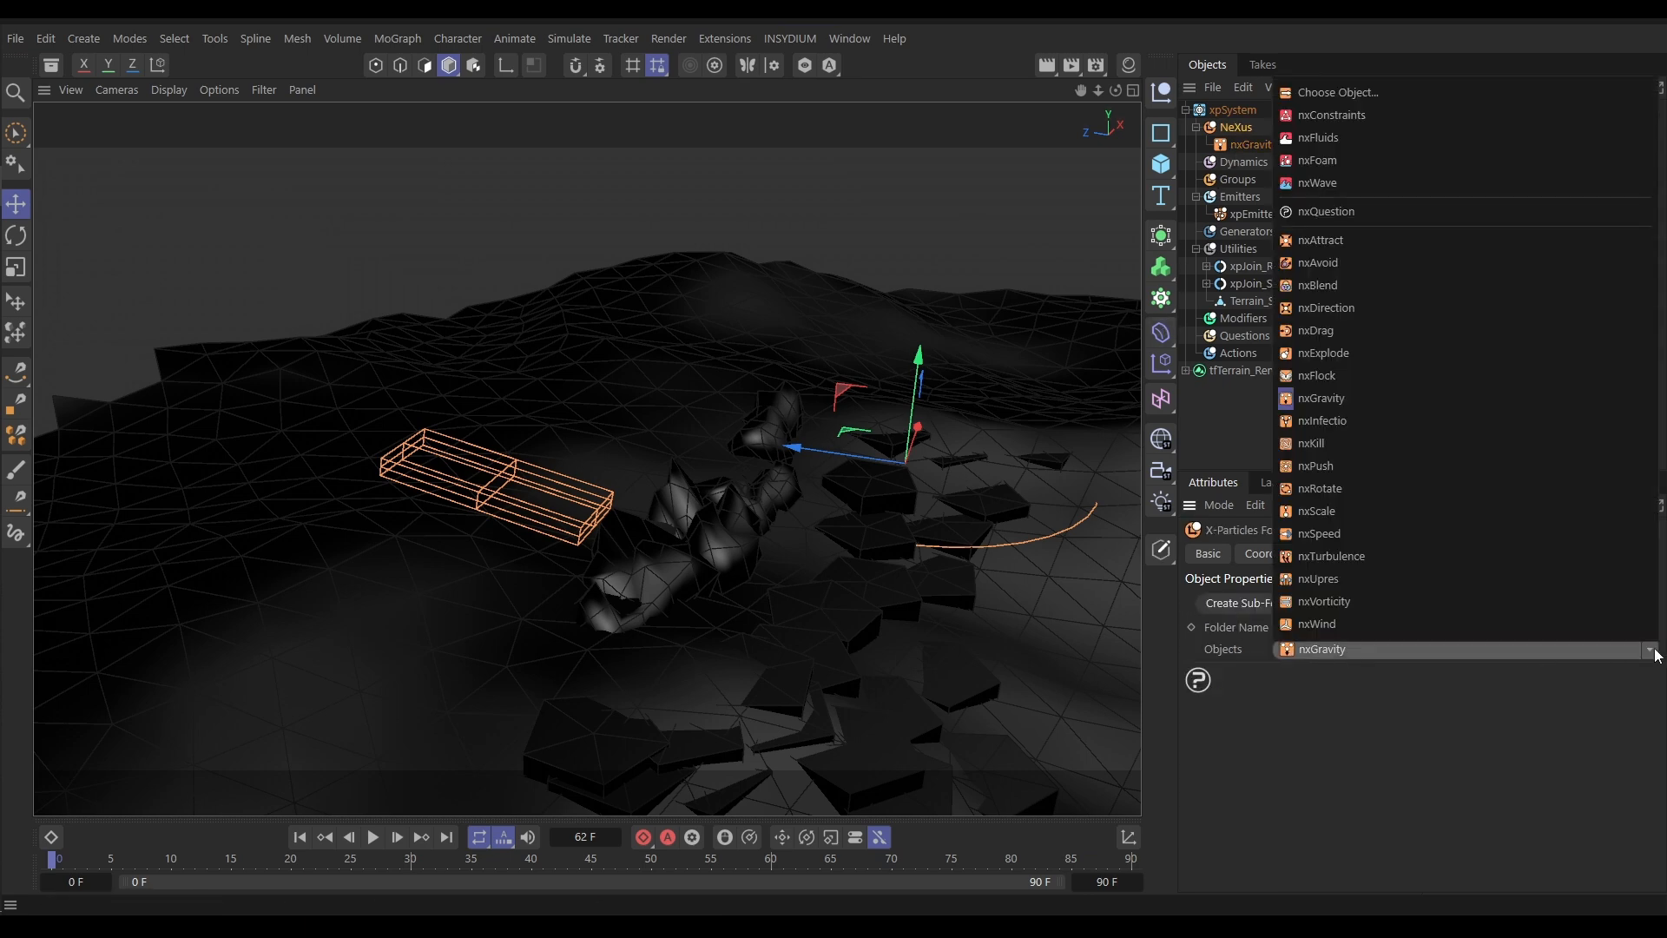
pyautogui.click(1329, 139)
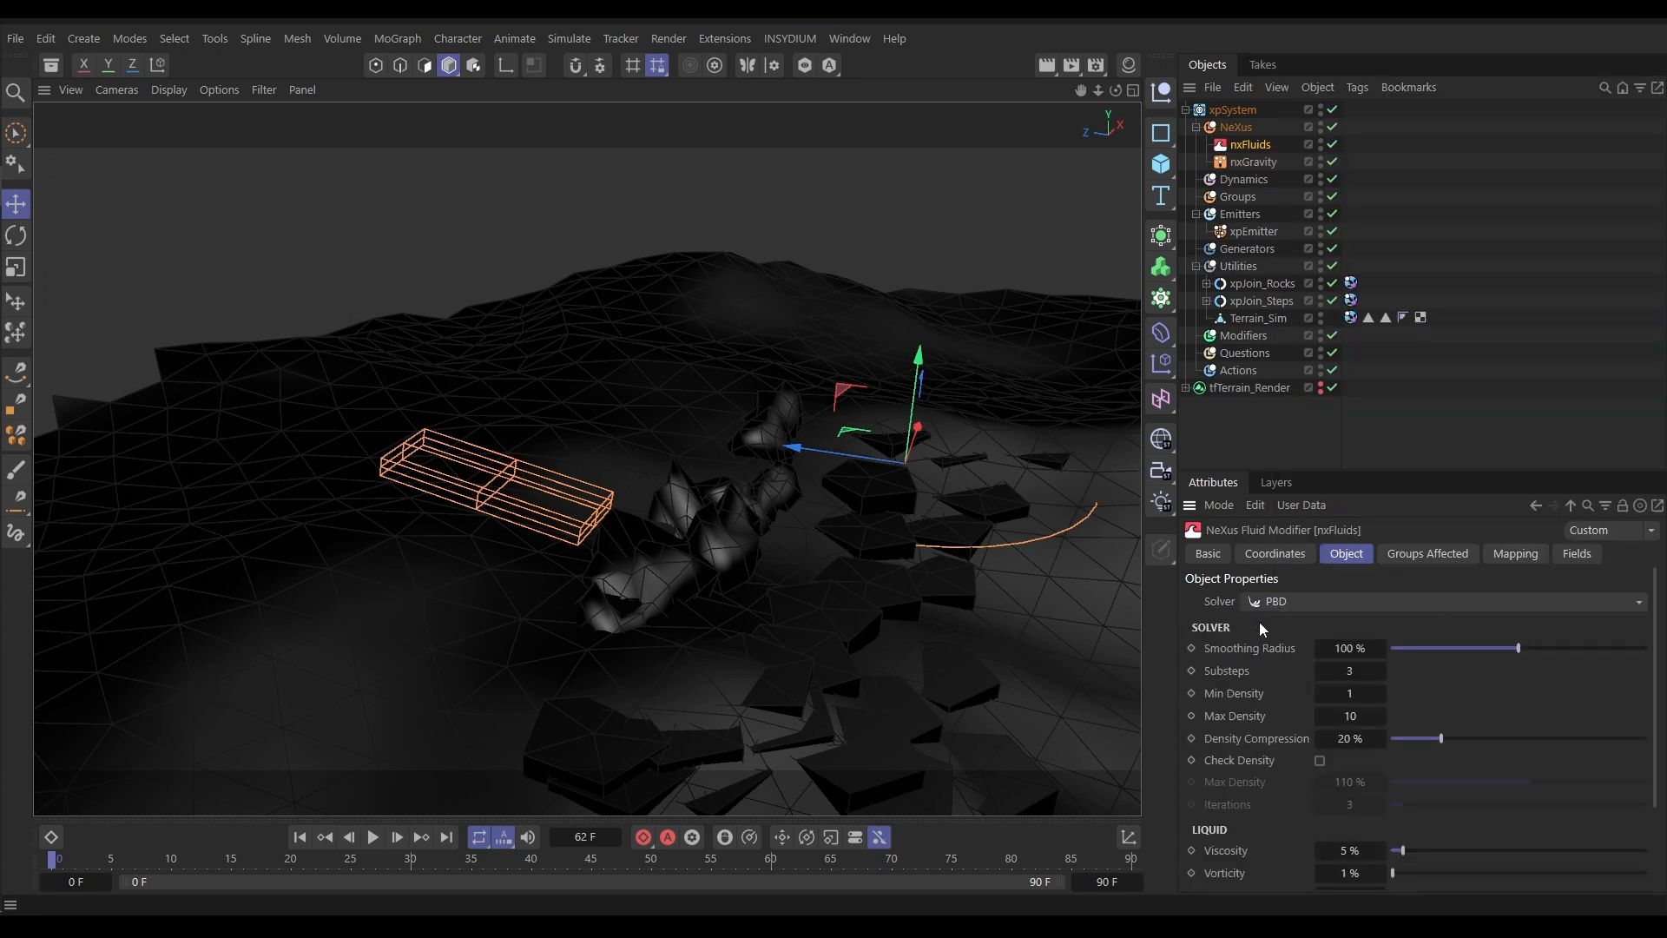
pyautogui.click(1278, 600)
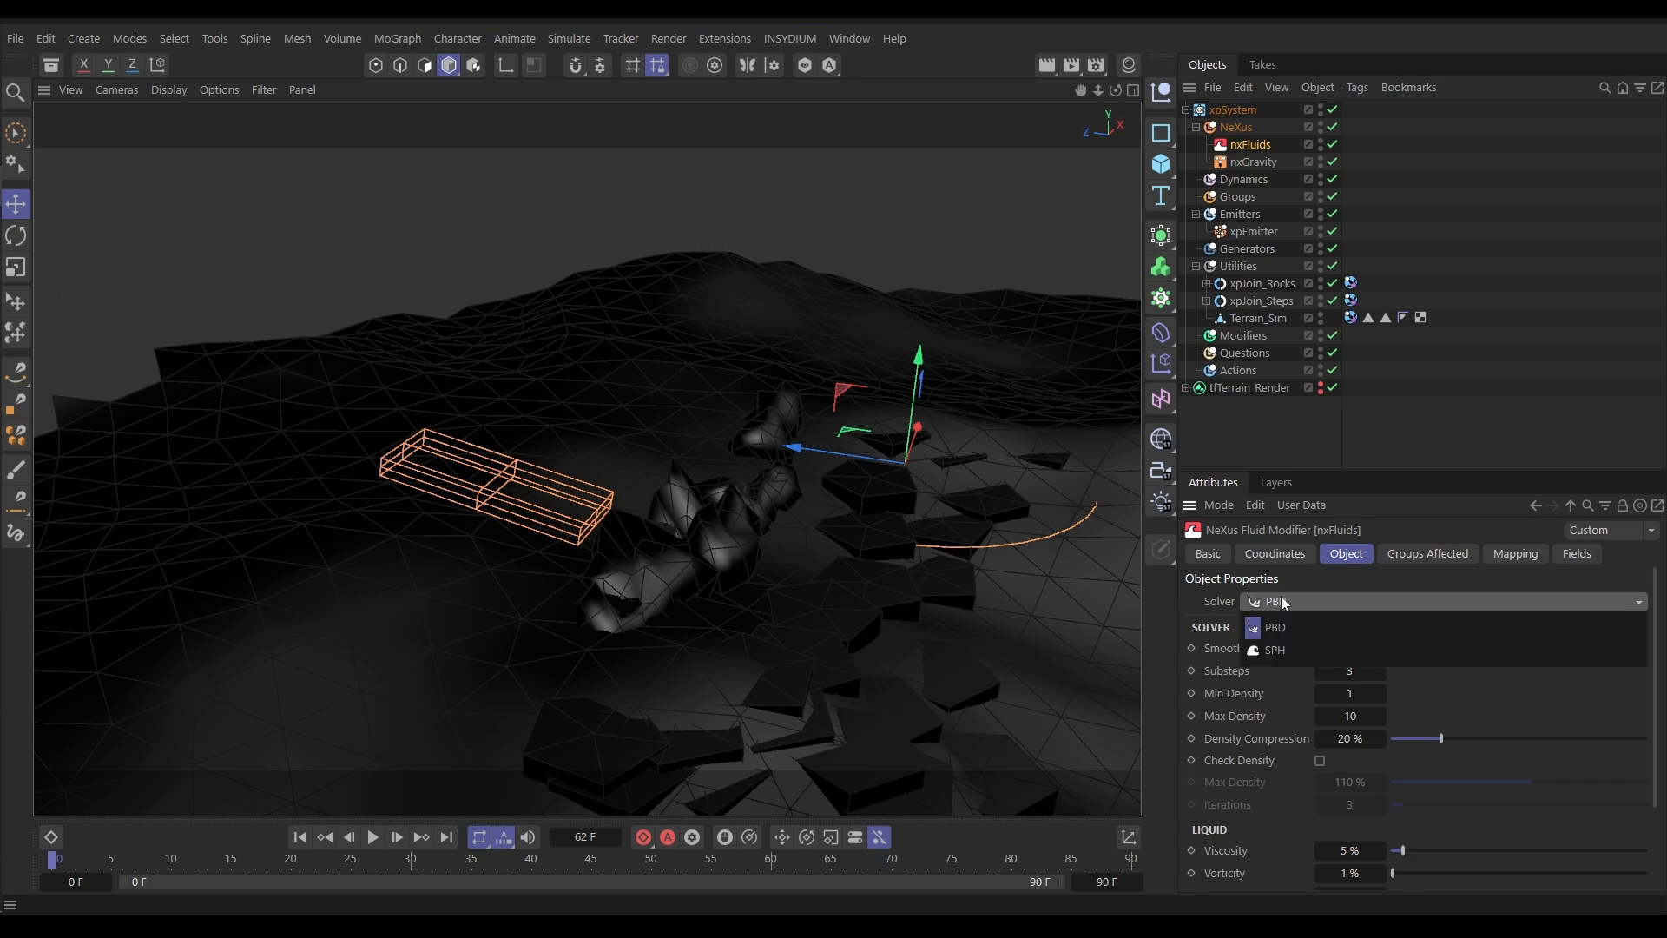
pyautogui.click(1275, 650)
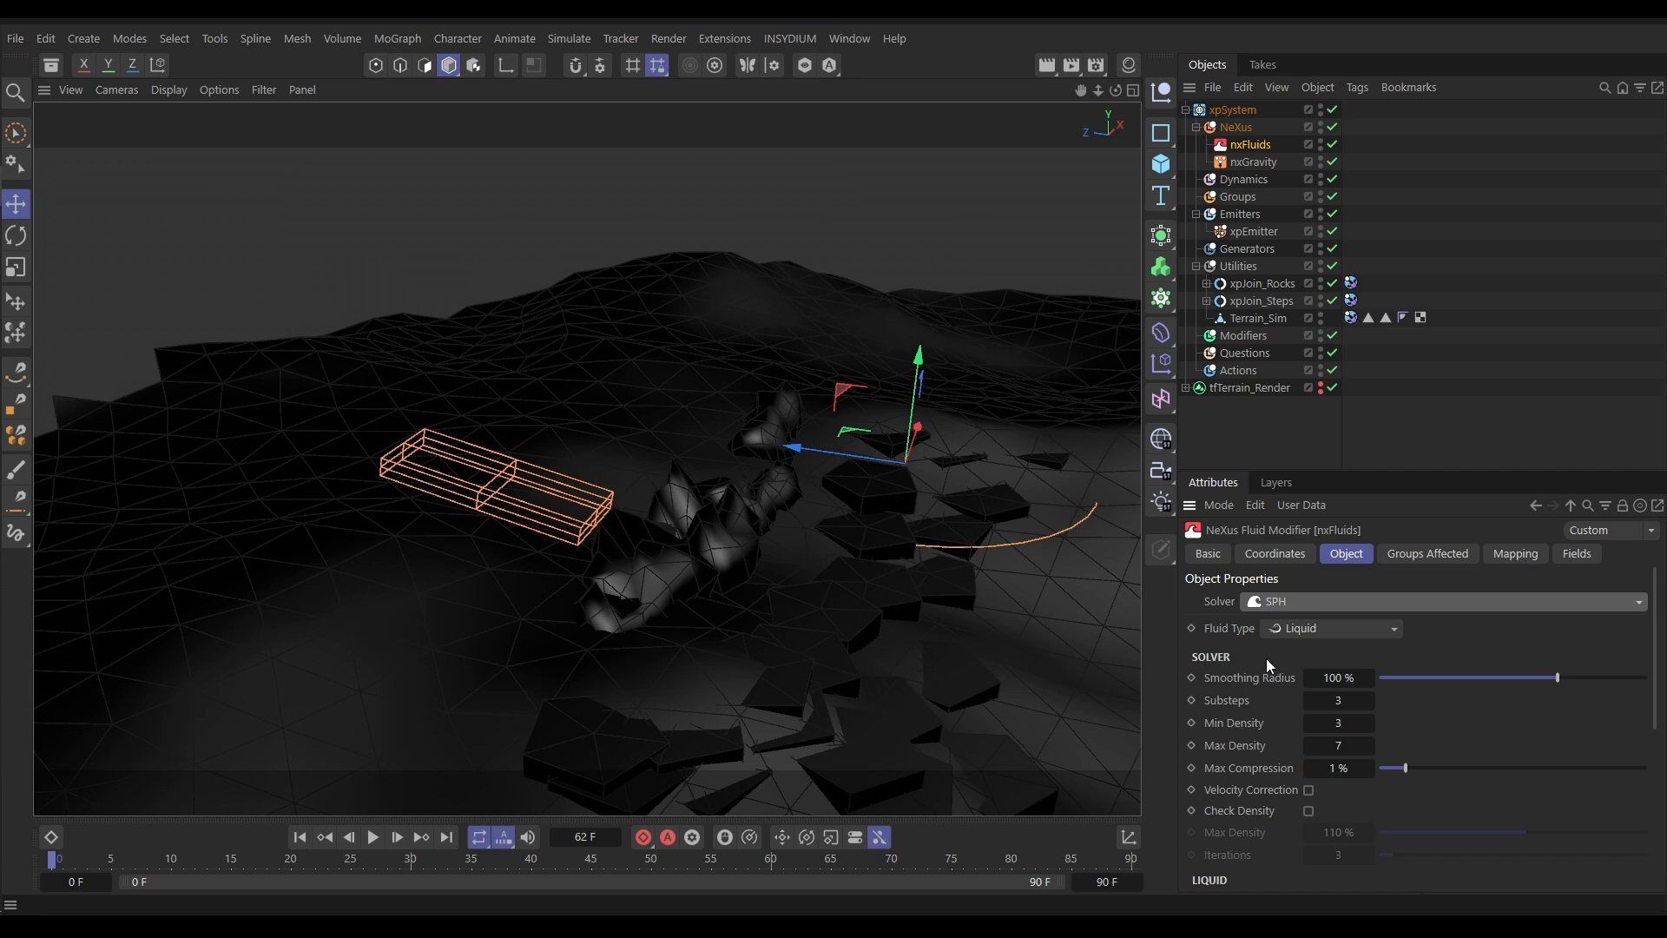
pyautogui.click(1338, 700)
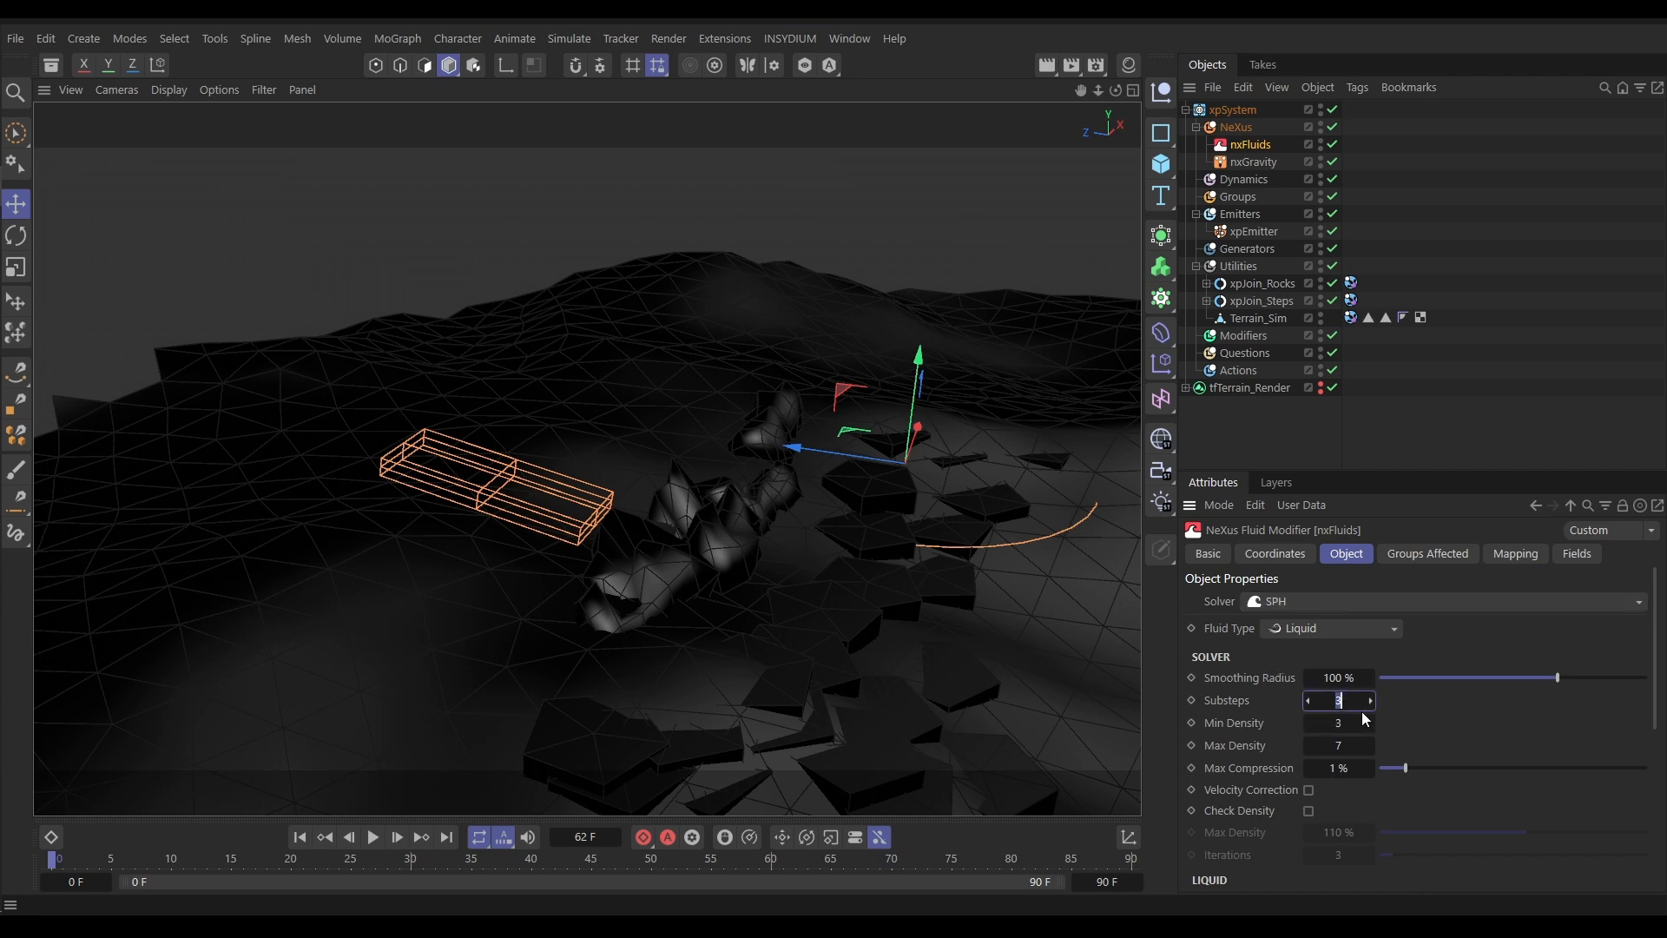
pyautogui.write('5')
# Play the fluid simulation from the start, pause at frame 38 and inspect the splash over the rocks
pyautogui.click(298, 838)
pyautogui.click(373, 837)
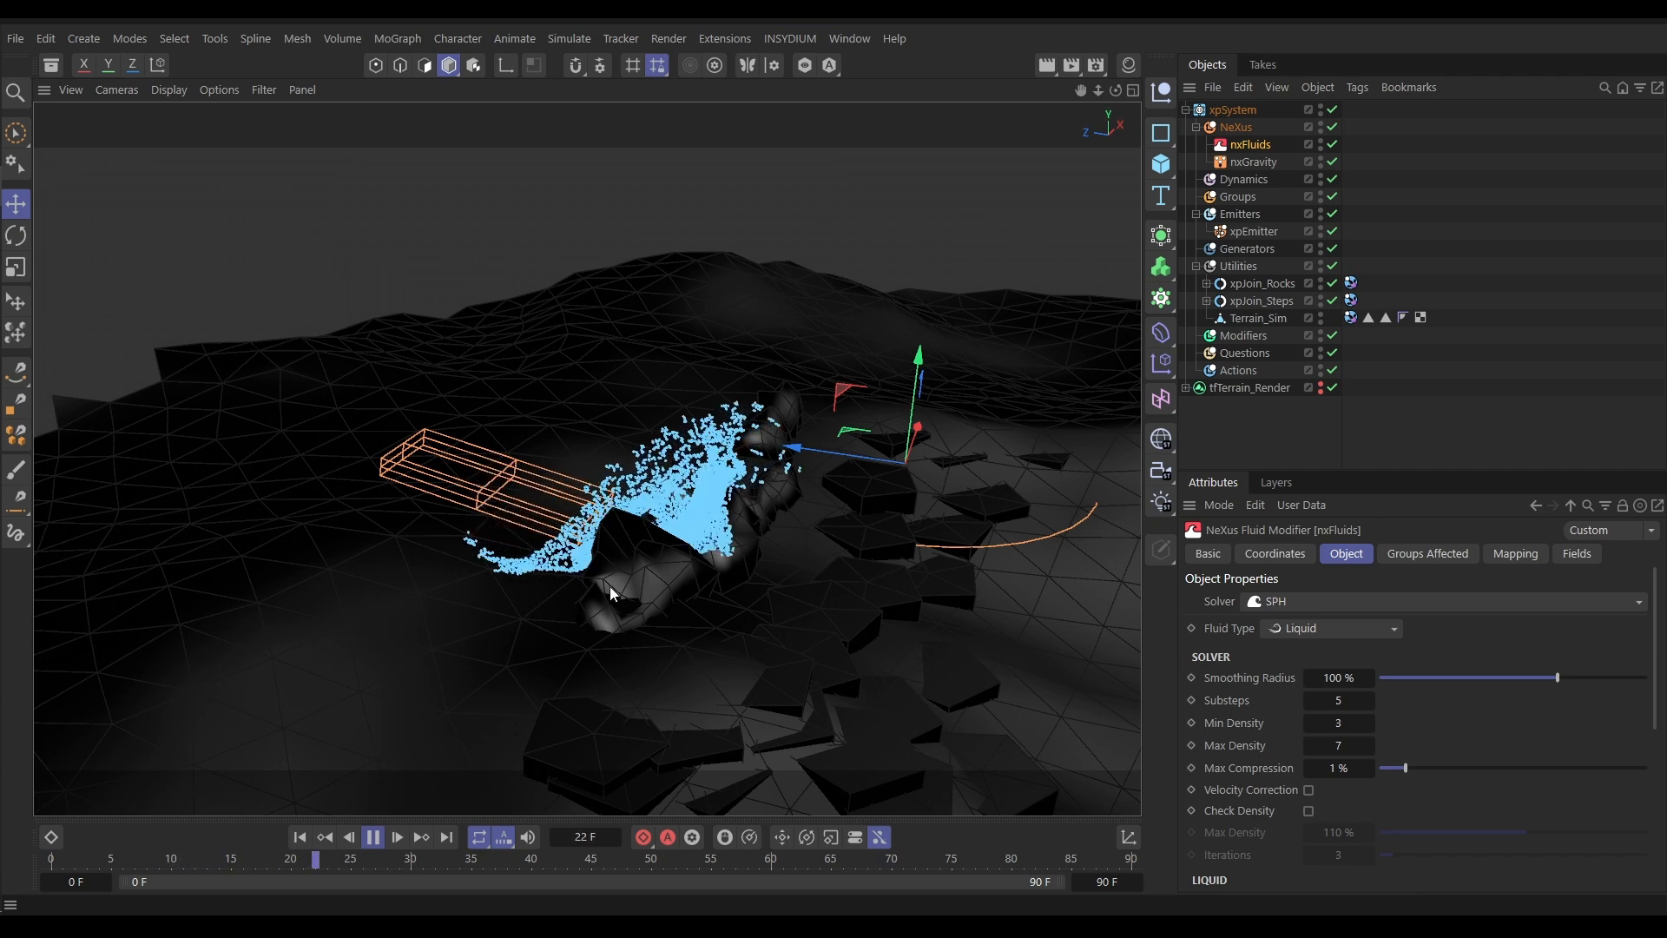
pyautogui.click(375, 838)
pyautogui.keyDown('alt'); pyautogui.moveTo(675, 564); pyautogui.dragTo(587, 558); pyautogui.keyUp('alt')
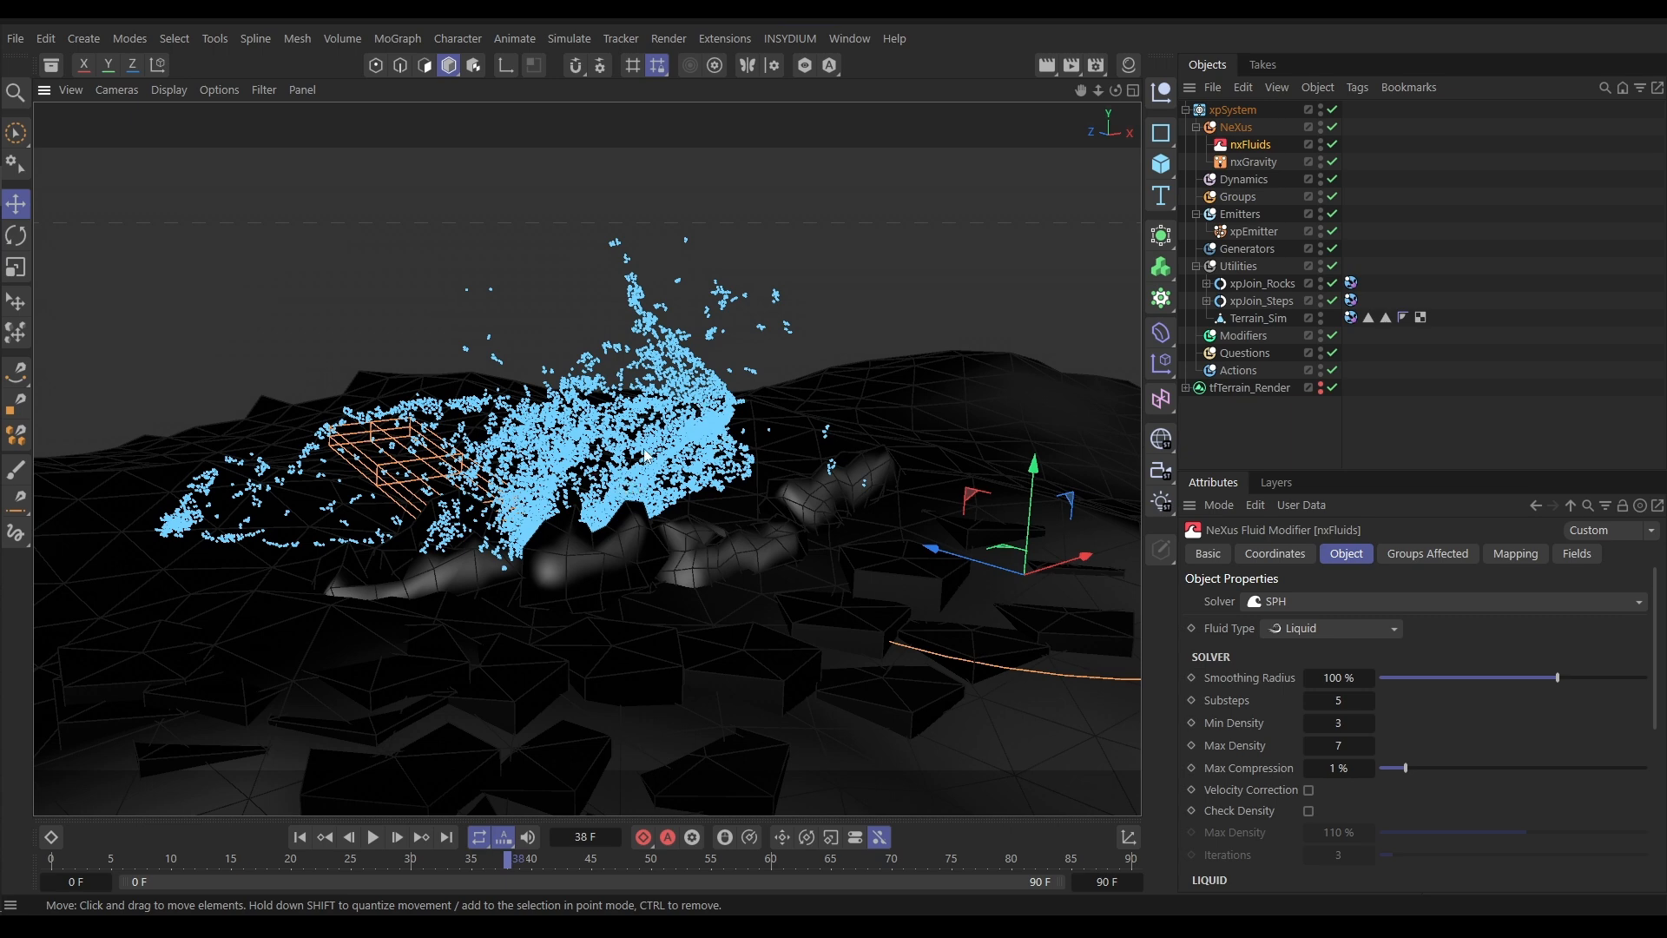
# Set xpEmitter's particle display color mode to Gradient (Parameter)
pyautogui.click(1264, 231)
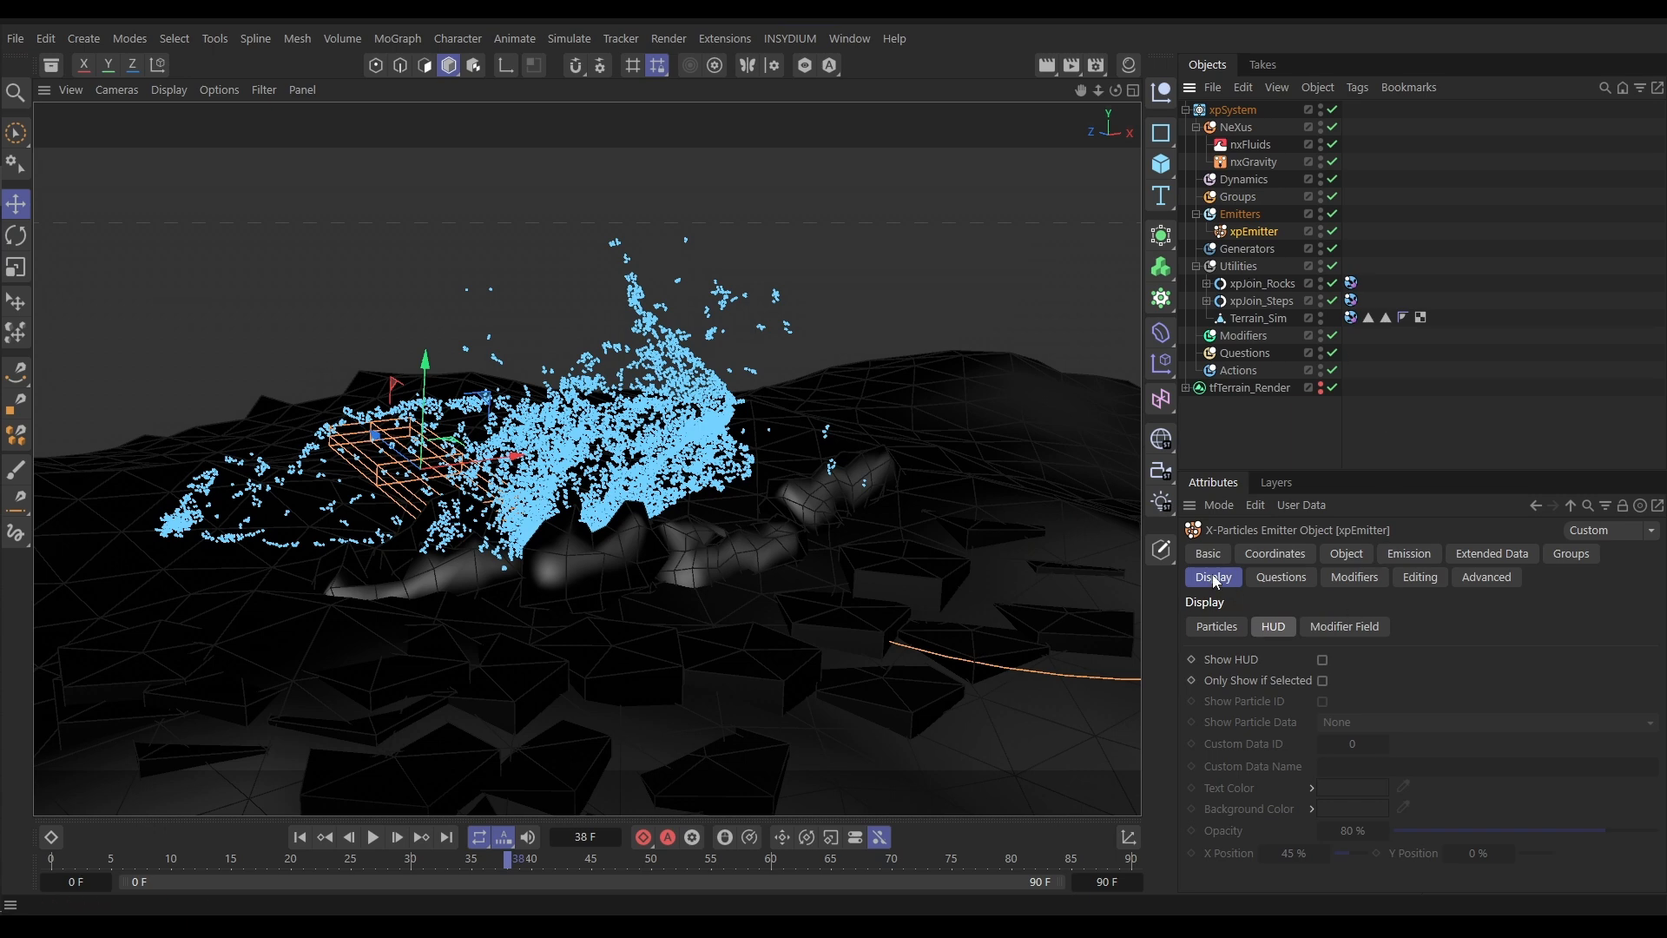
pyautogui.click(1217, 627)
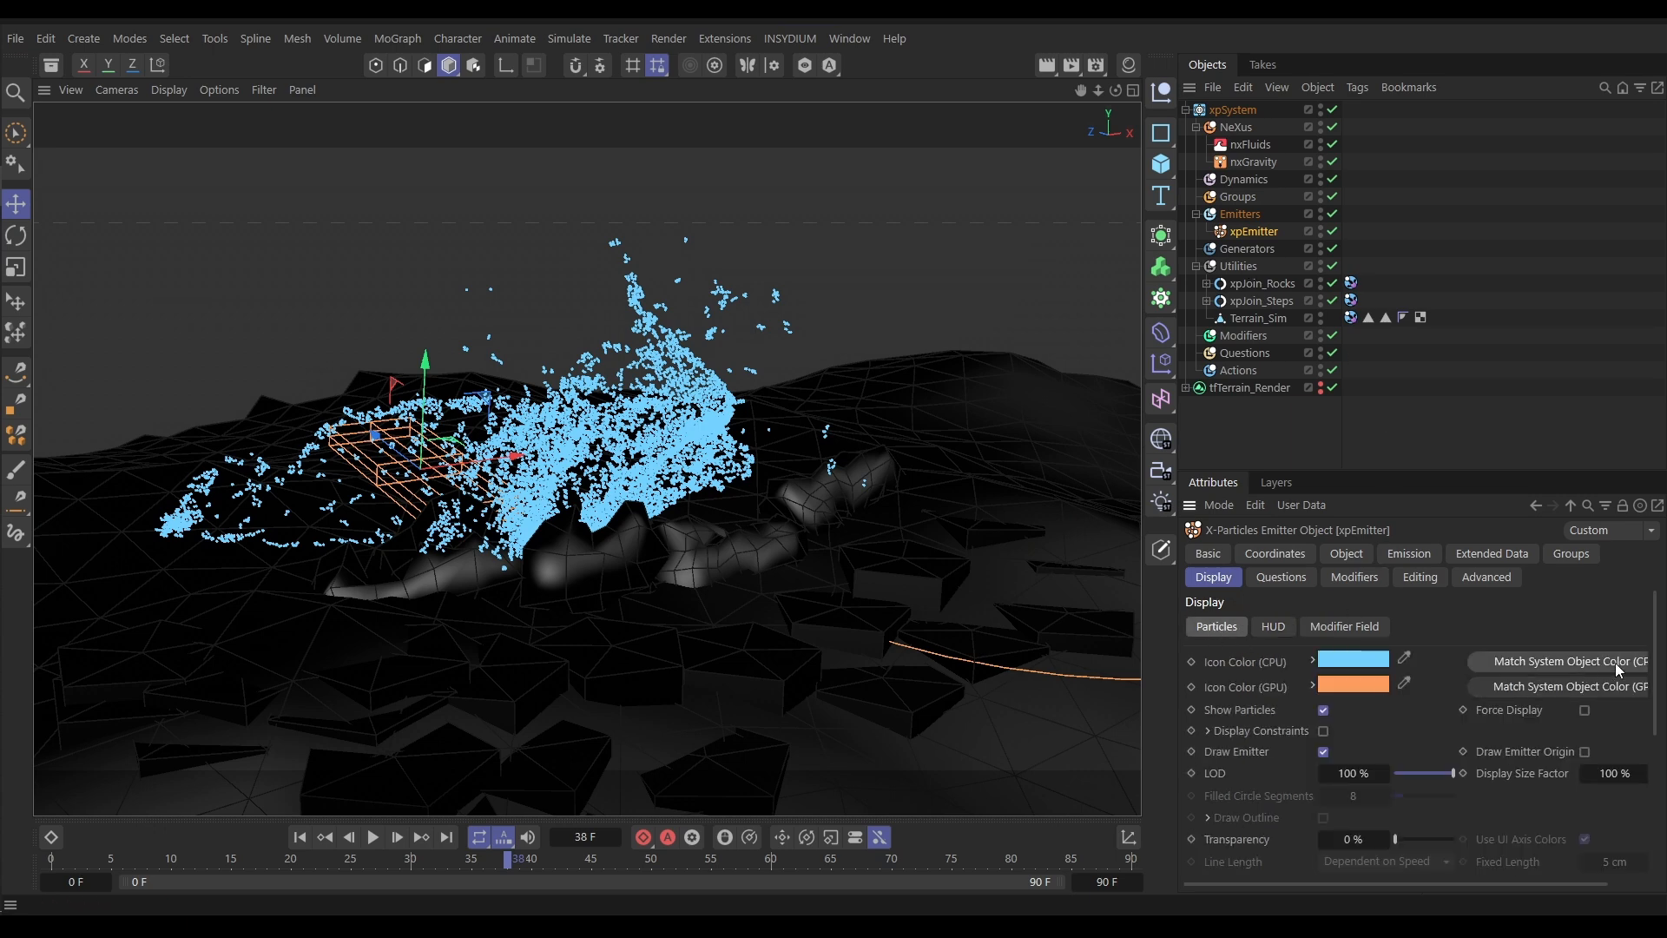
pyautogui.scroll(-3, 1660, 669)
pyautogui.scroll(-3, 1660, 669)
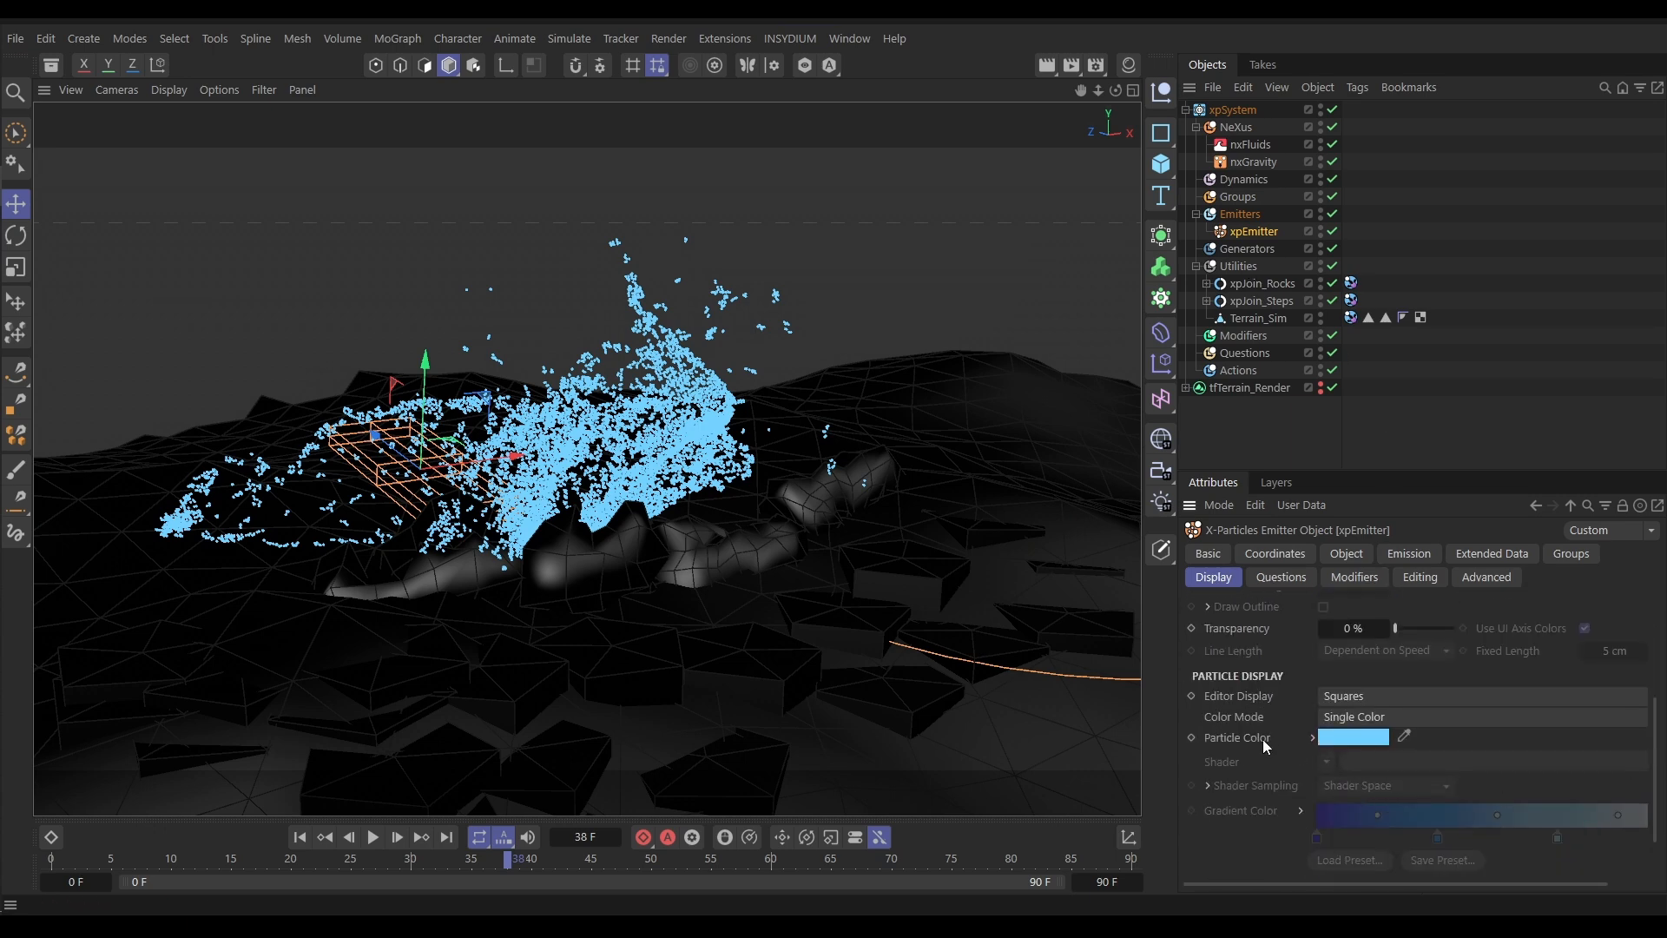
pyautogui.click(1344, 717)
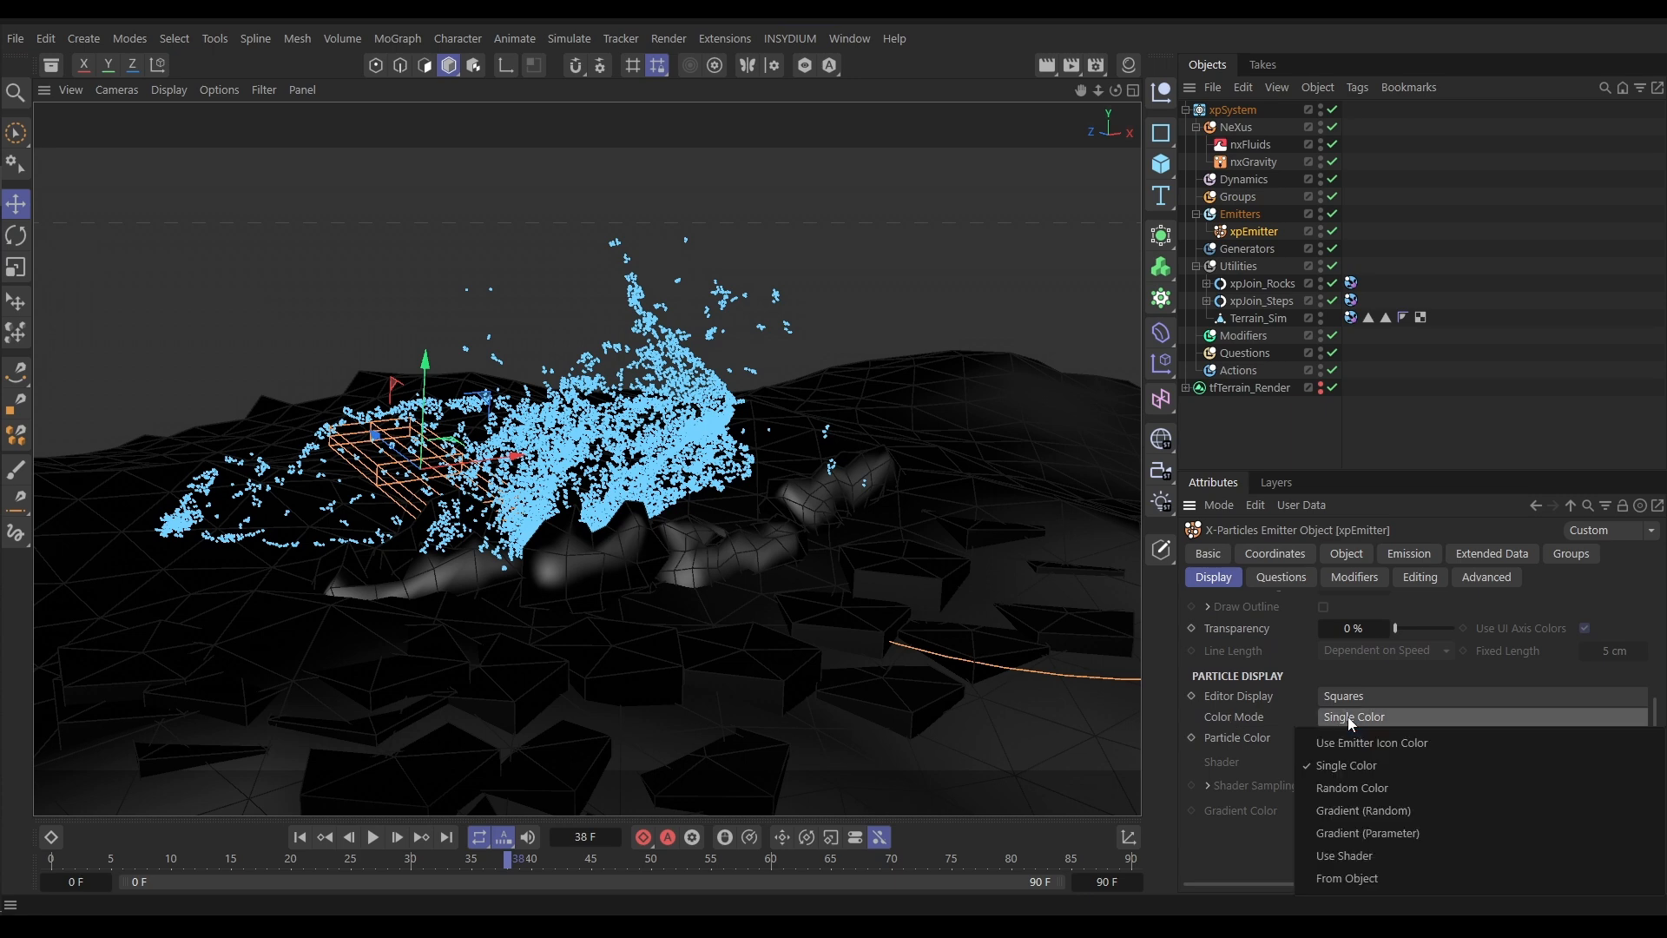
pyautogui.click(1348, 834)
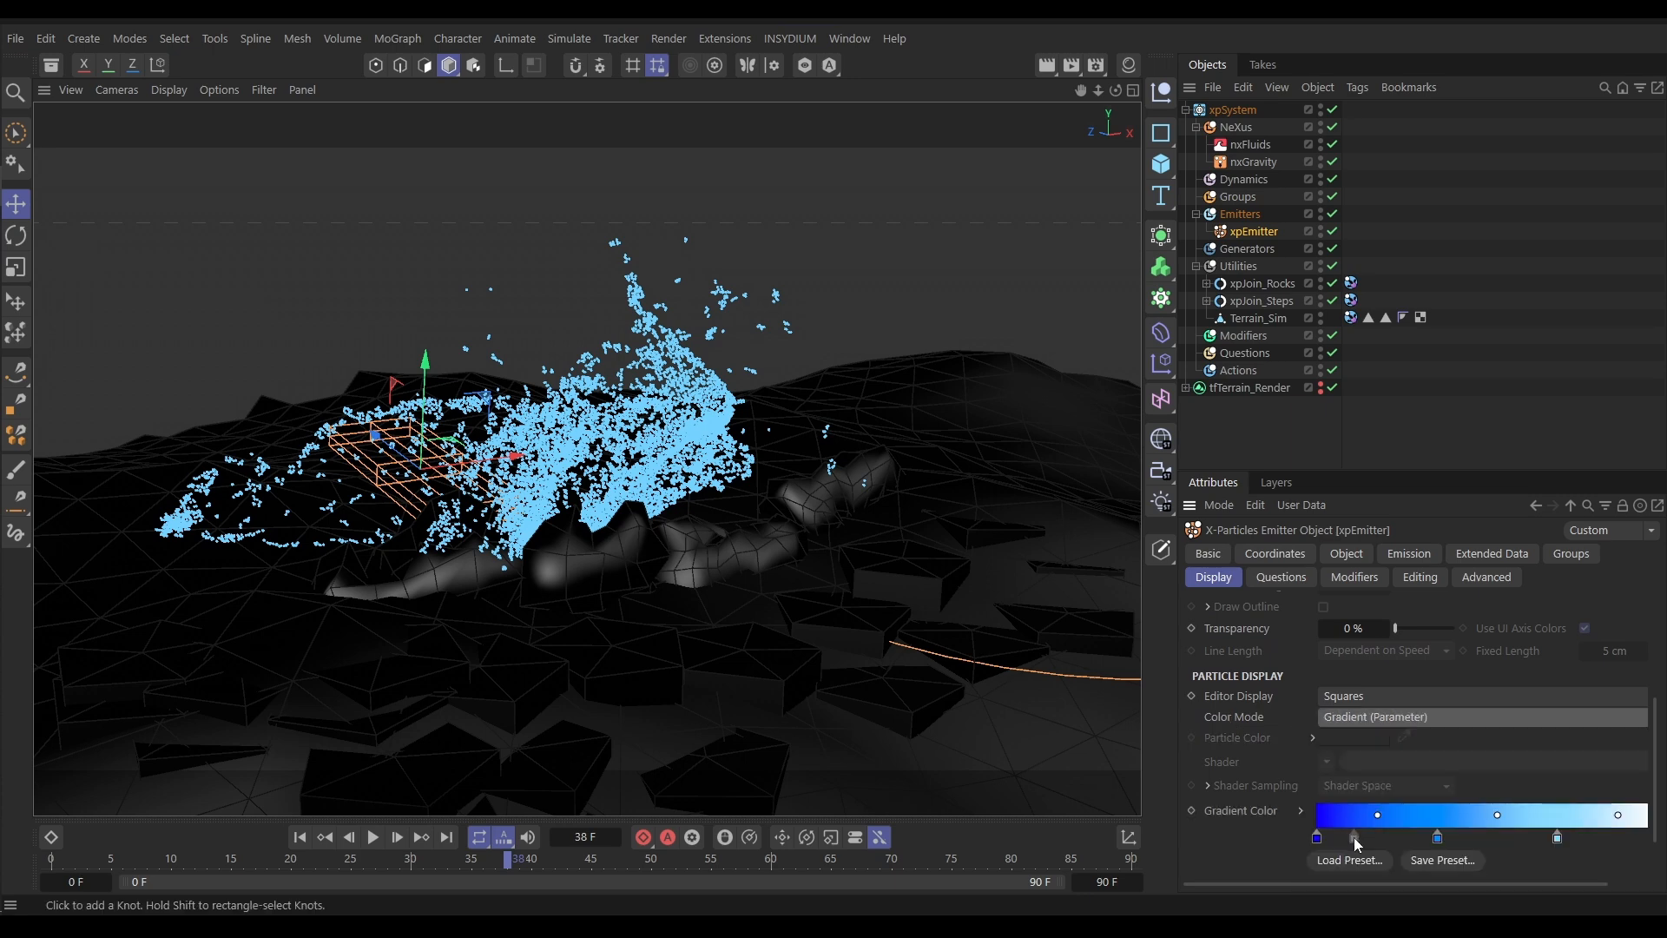
# Drive xpEmitter's color gradient by Speed with a maximum of 120 cm
pyautogui.scroll(-2, 1658, 734)
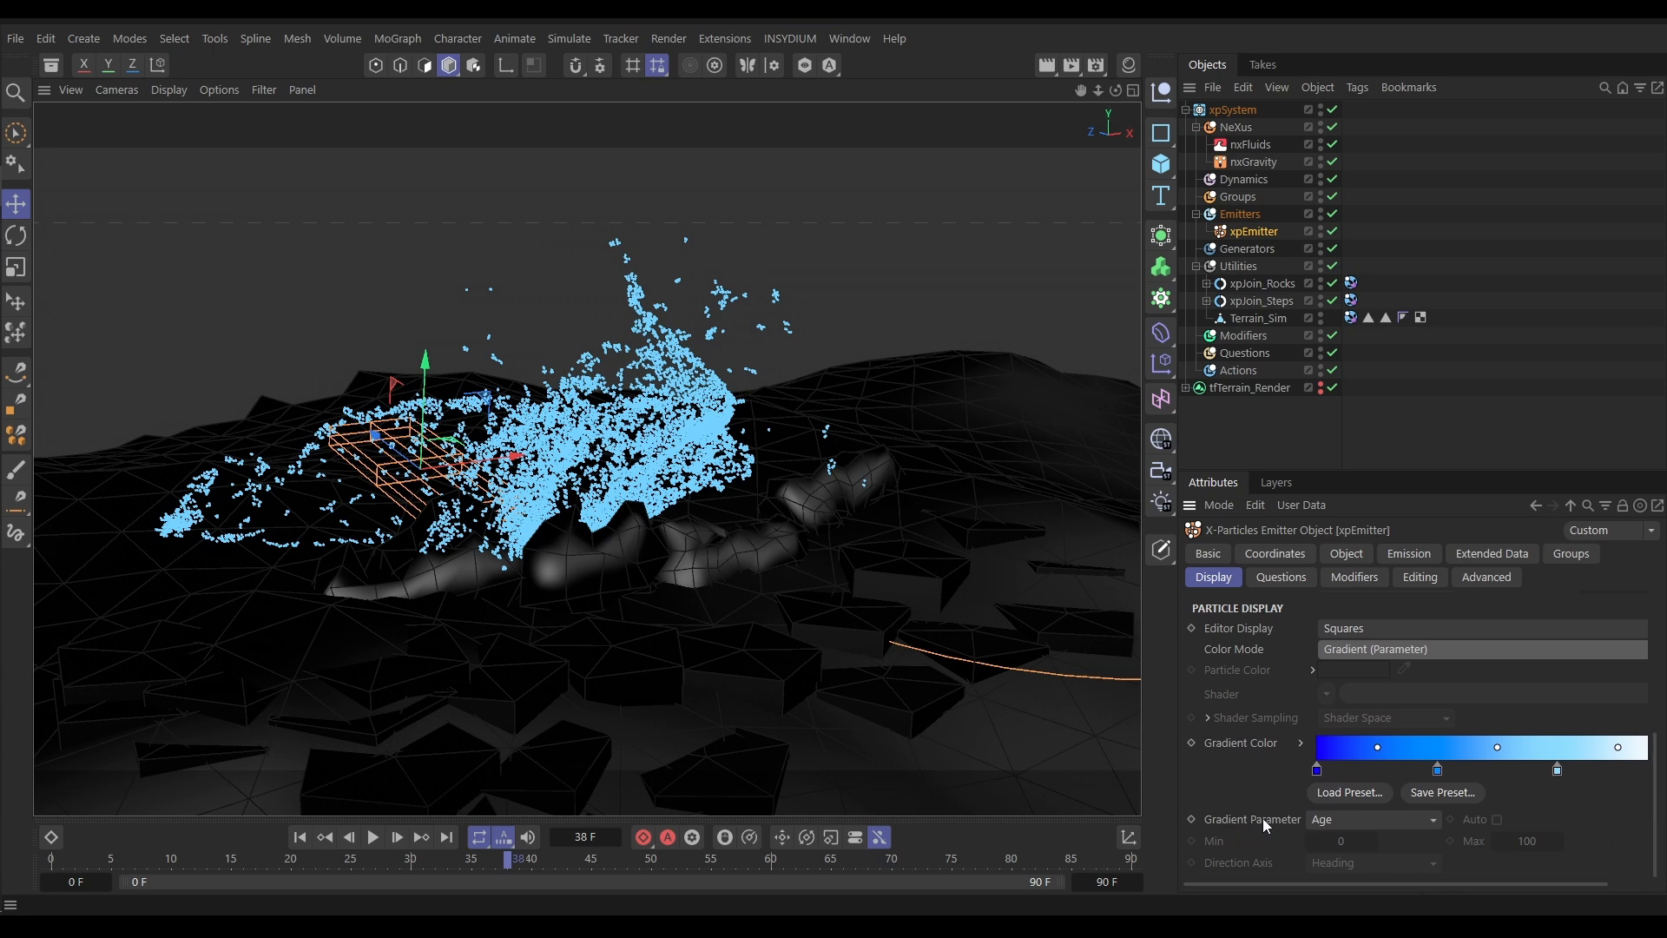
pyautogui.click(1322, 820)
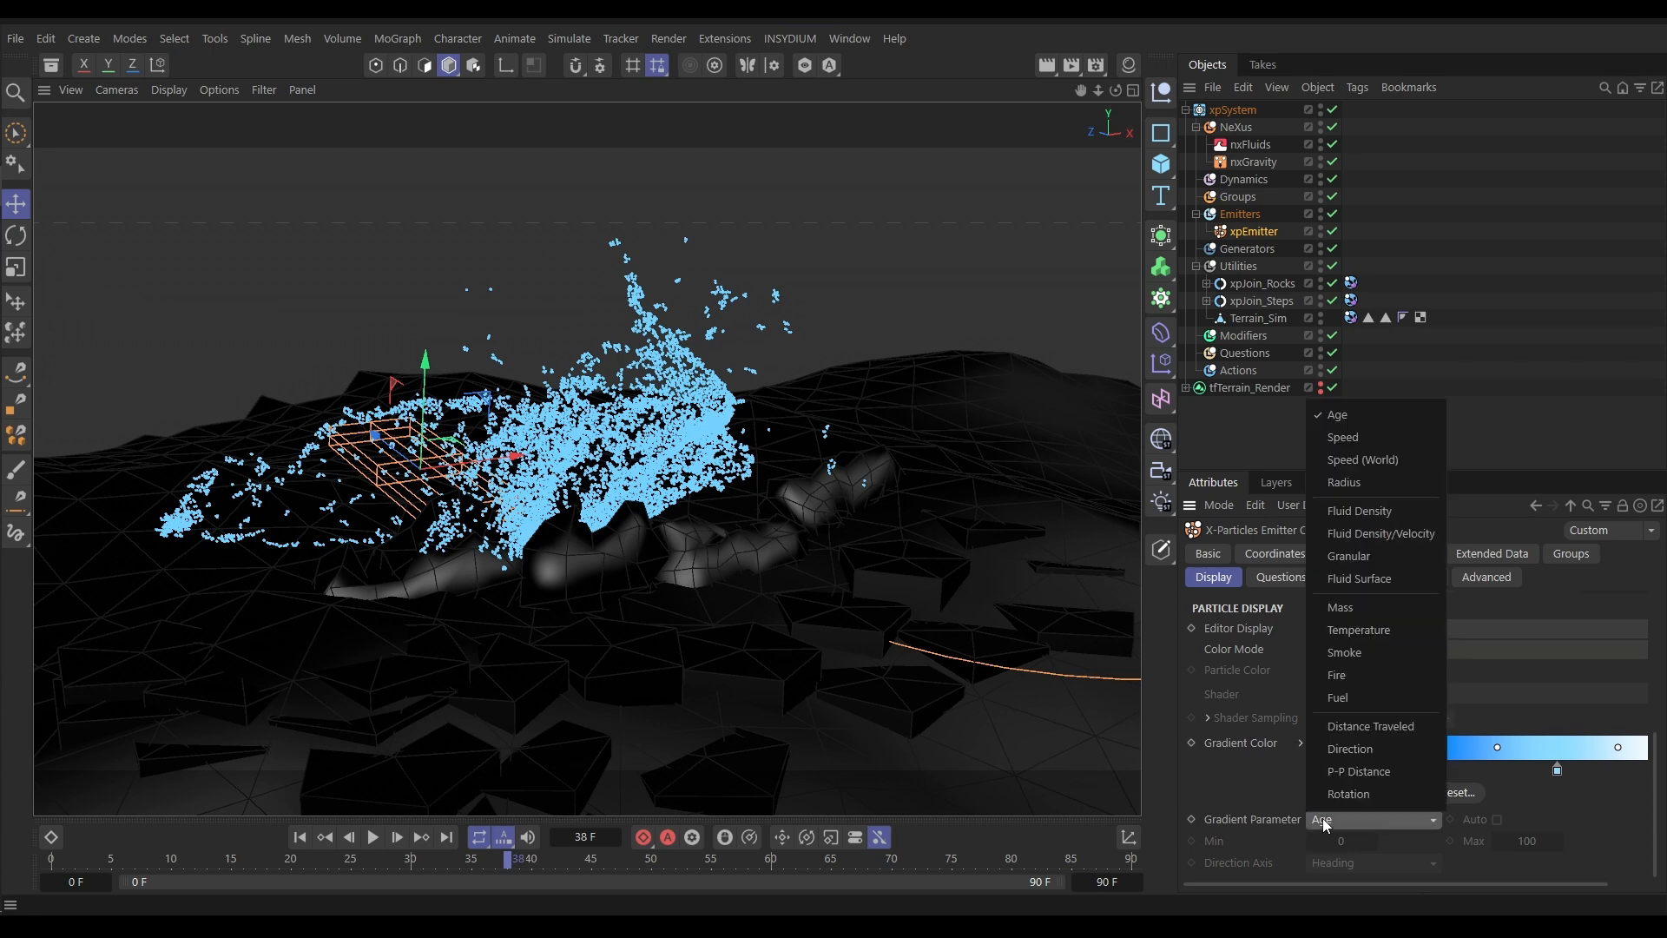
pyautogui.click(1336, 442)
pyautogui.click(1528, 841)
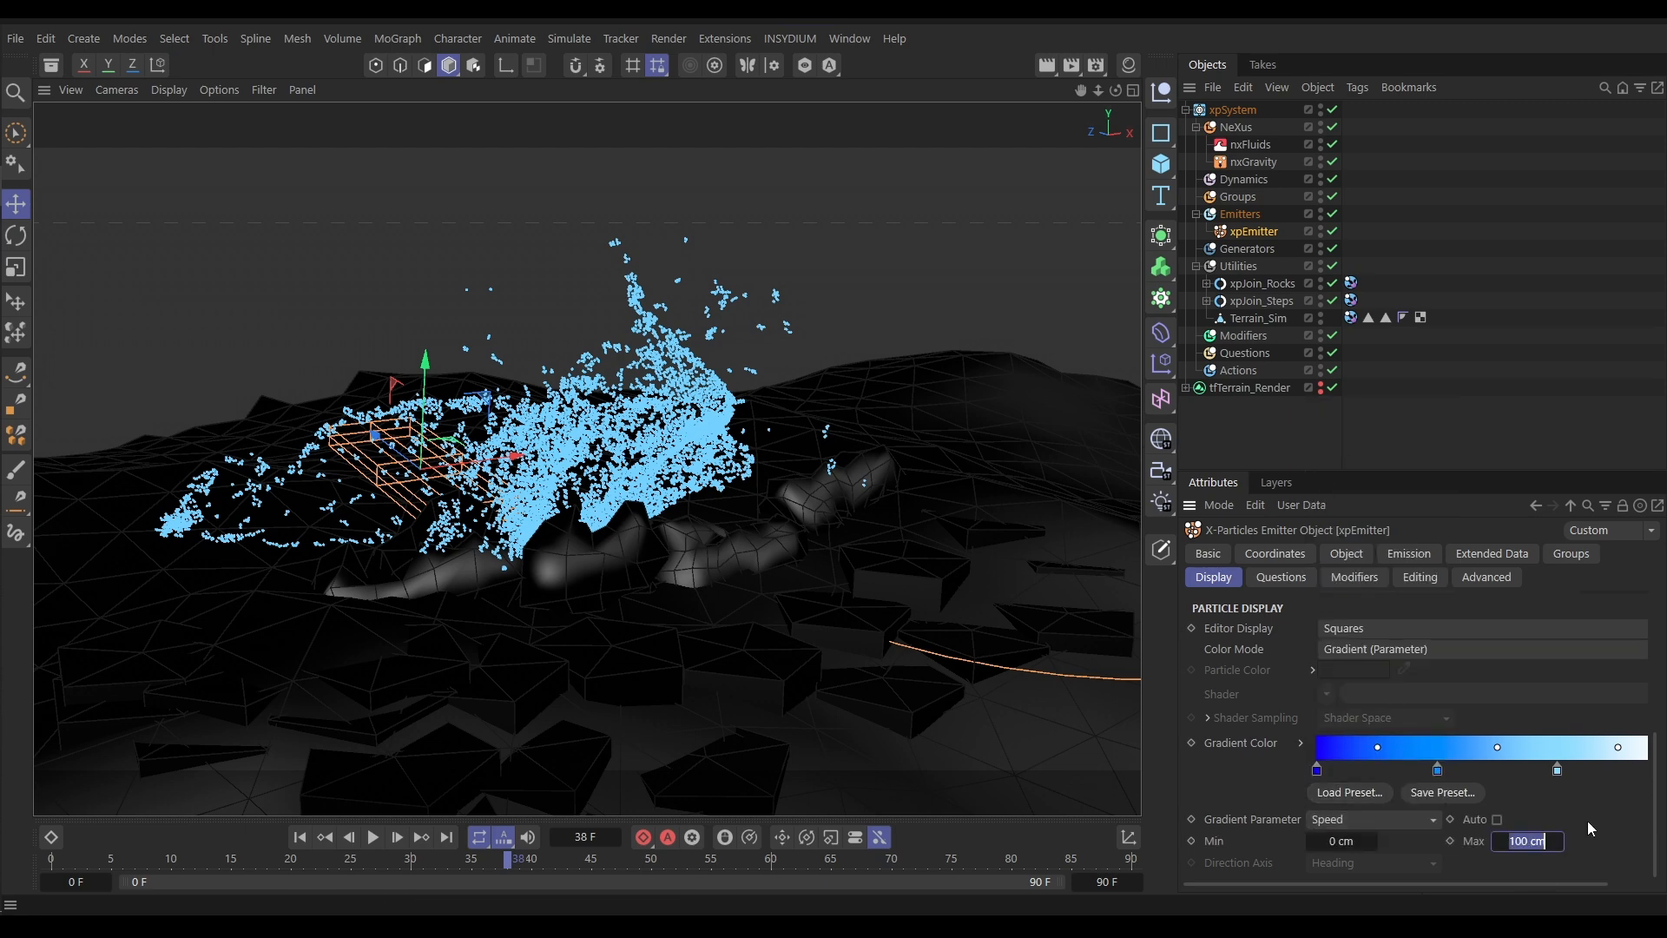
pyautogui.write('120')
pyautogui.press('Return')
pyautogui.moveTo(1487, 886); pyautogui.dragTo(1540, 883)
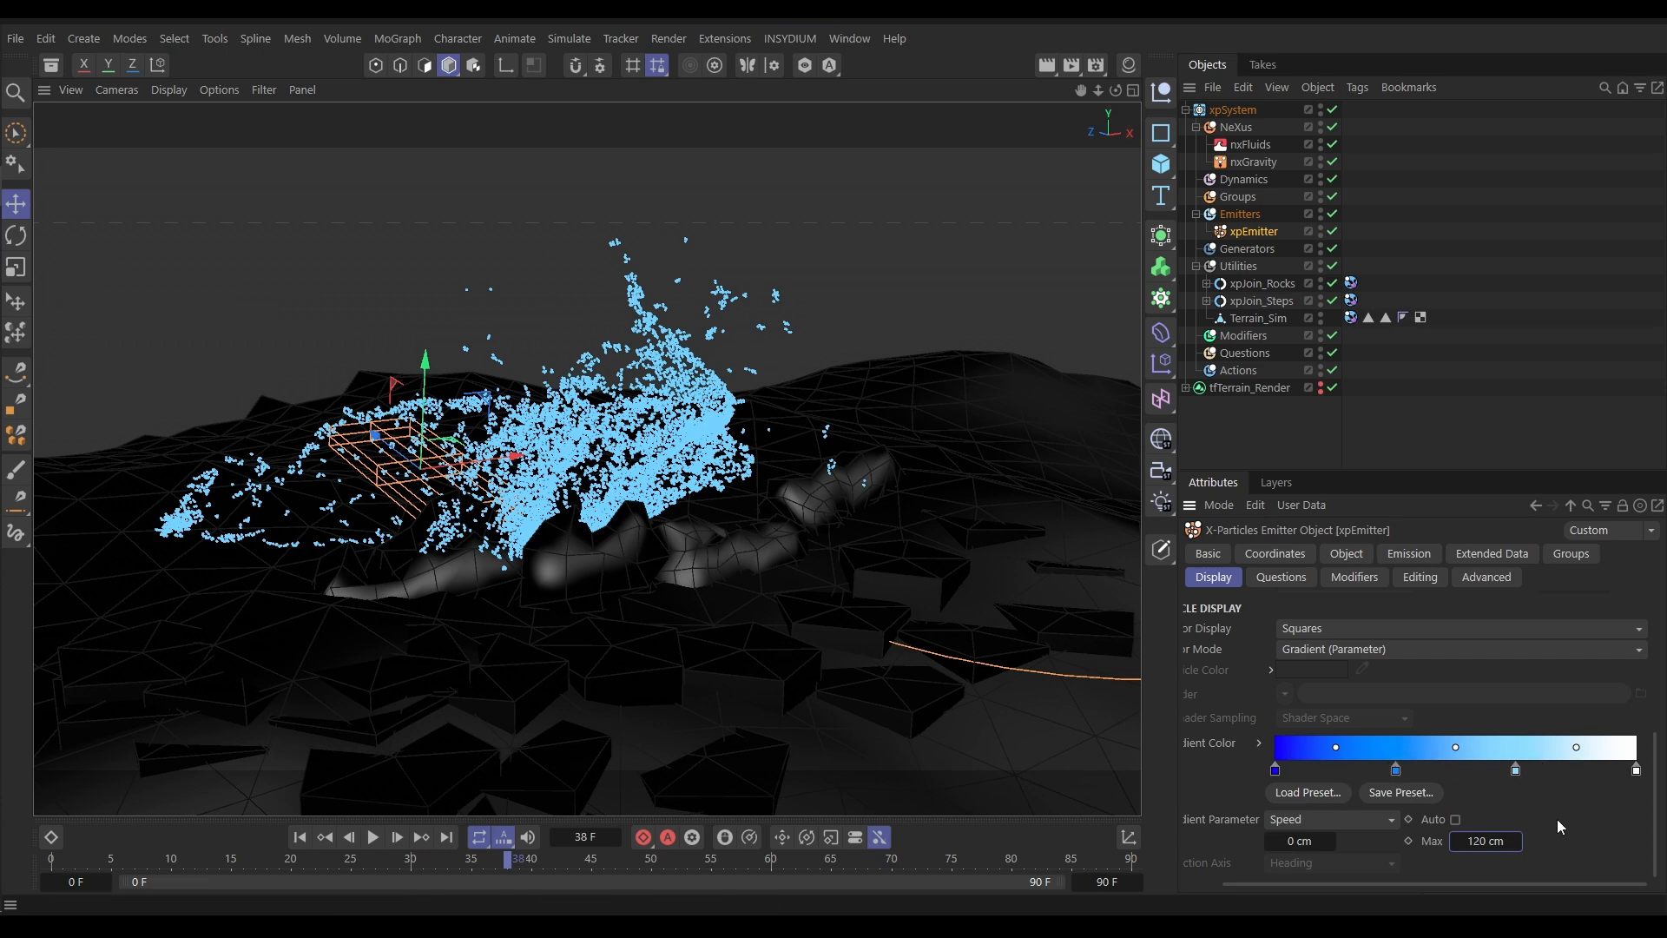
# Play the simulation from the start to frame 45 and examine the speed-driven particle colors
pyautogui.moveTo(508, 860); pyautogui.dragTo(51, 860)
pyautogui.click(374, 836)
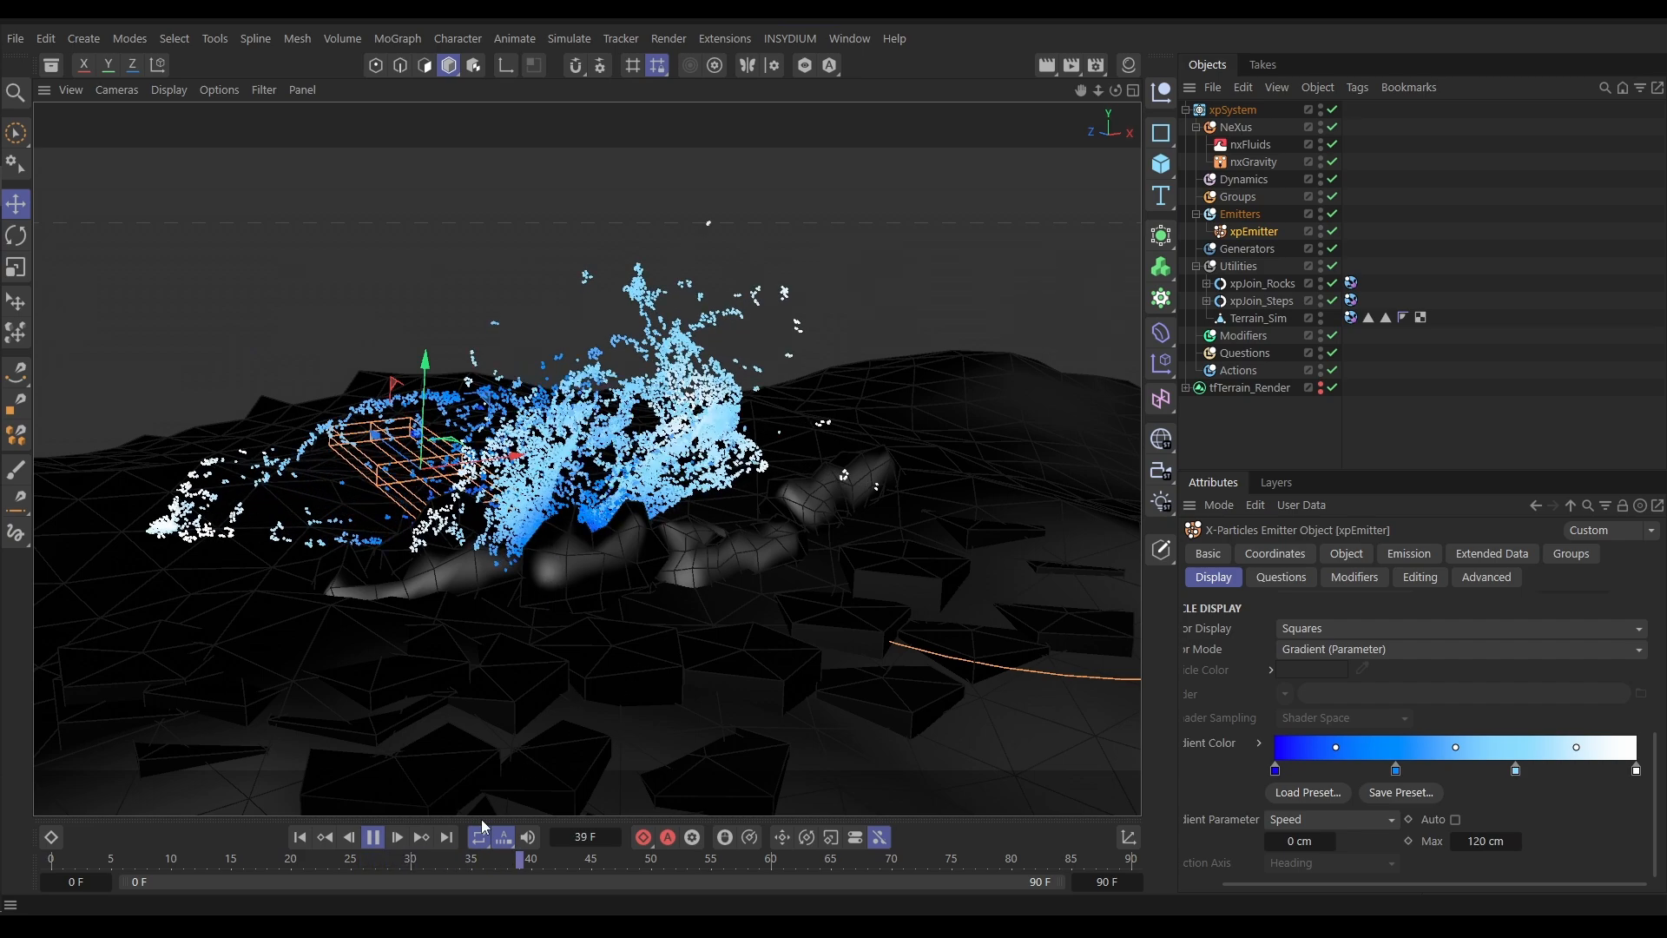
pyautogui.click(373, 837)
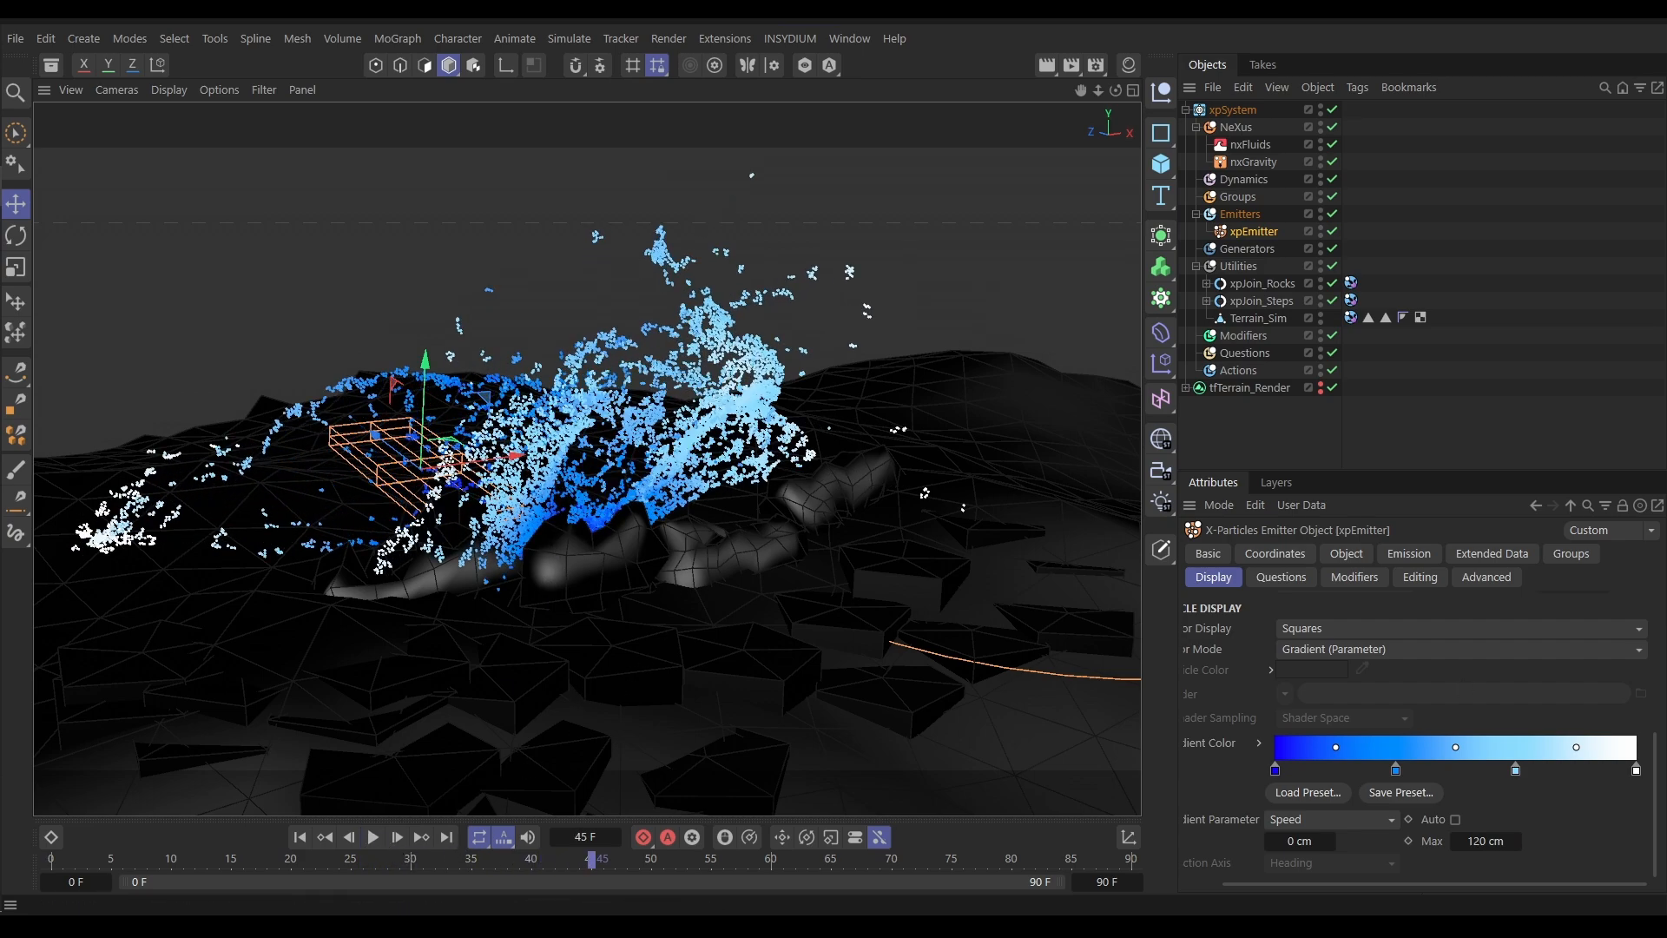
# Remove the white knot from xpEmitter's color gradient, distribute the remaining knots evenly and set the Speed maximum to 140 cm
pyautogui.moveTo(1636, 770); pyautogui.dragTo(1637, 795)
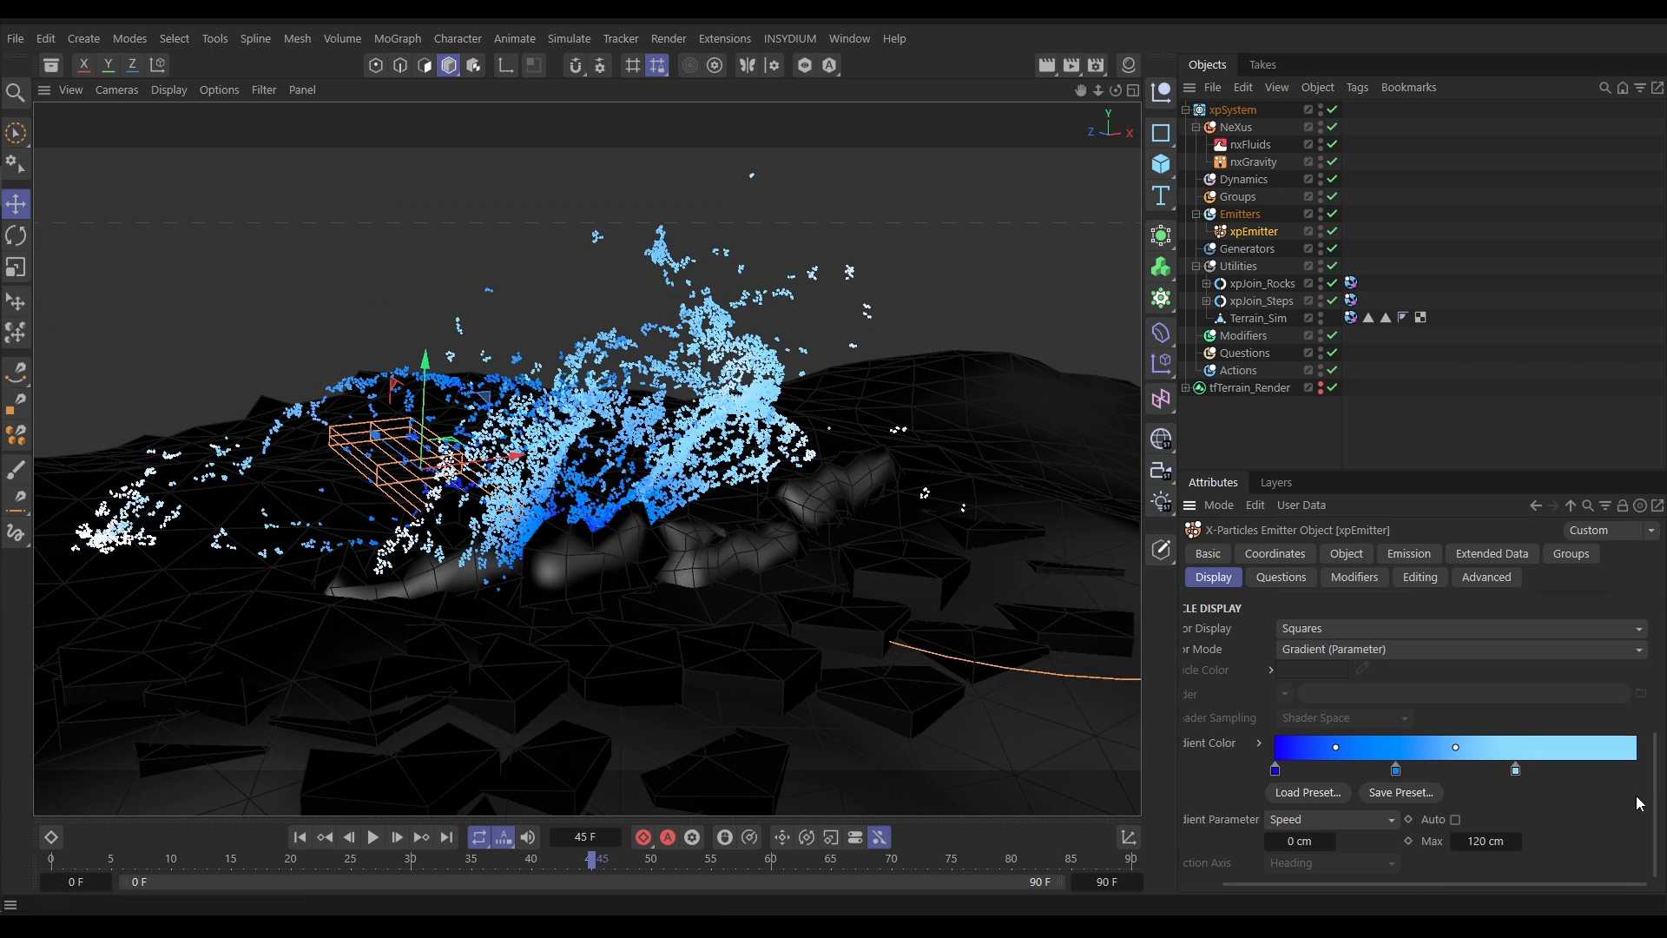
pyautogui.rightClick(1555, 748)
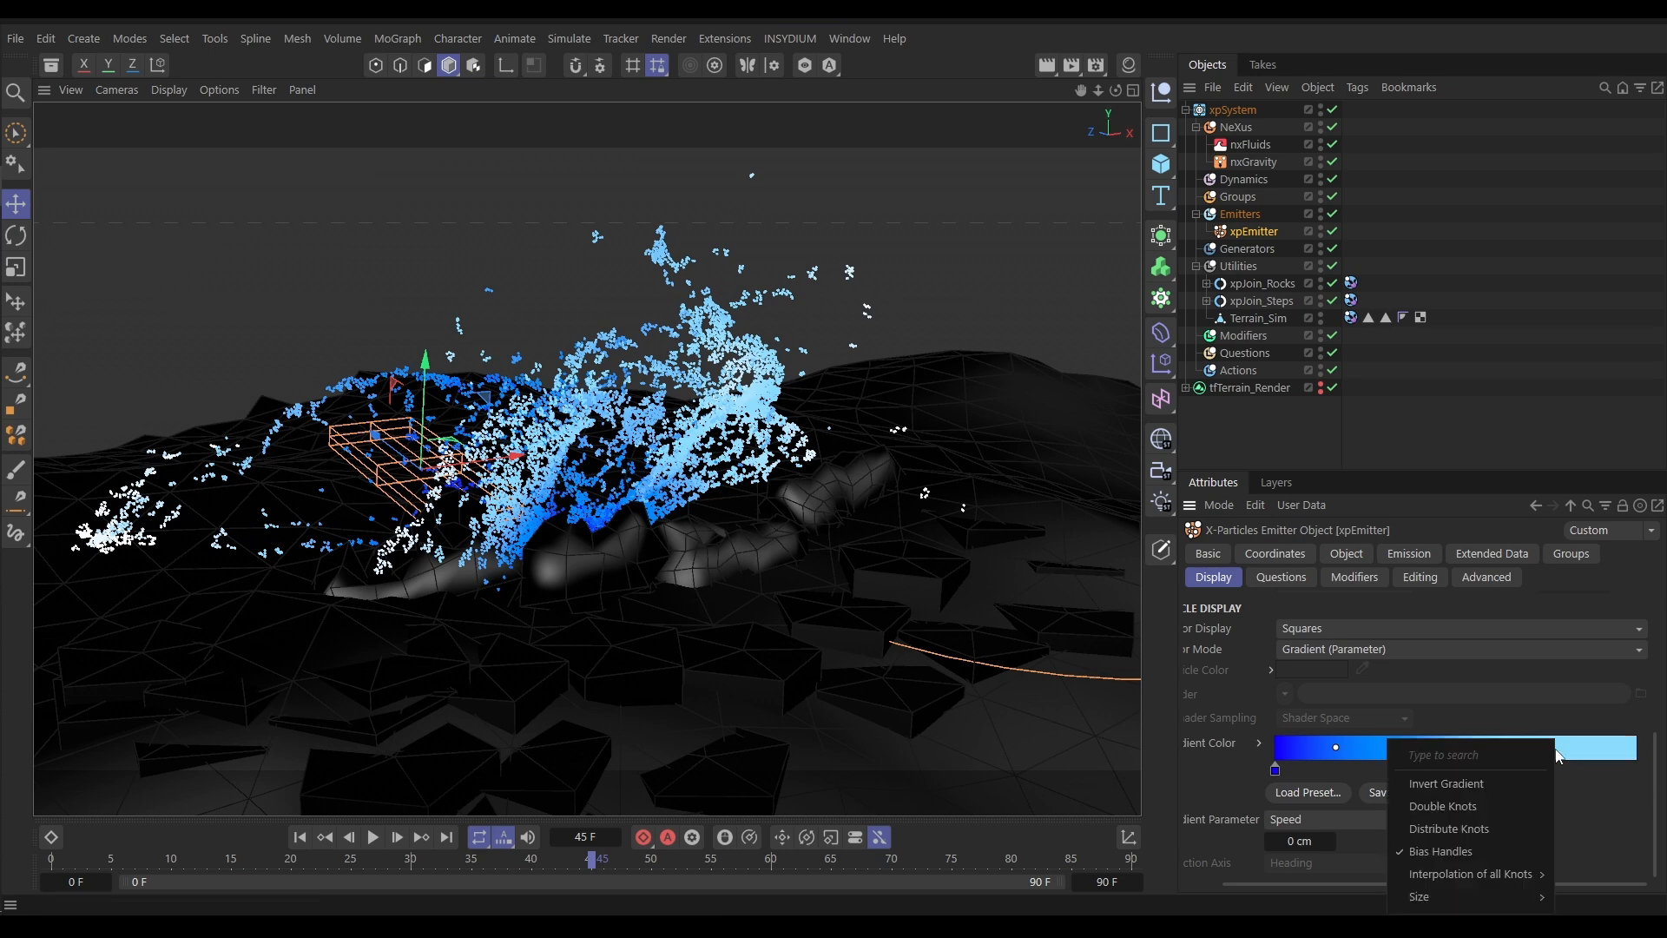
pyautogui.click(1476, 841)
pyautogui.write('140')
pyautogui.press('Return')
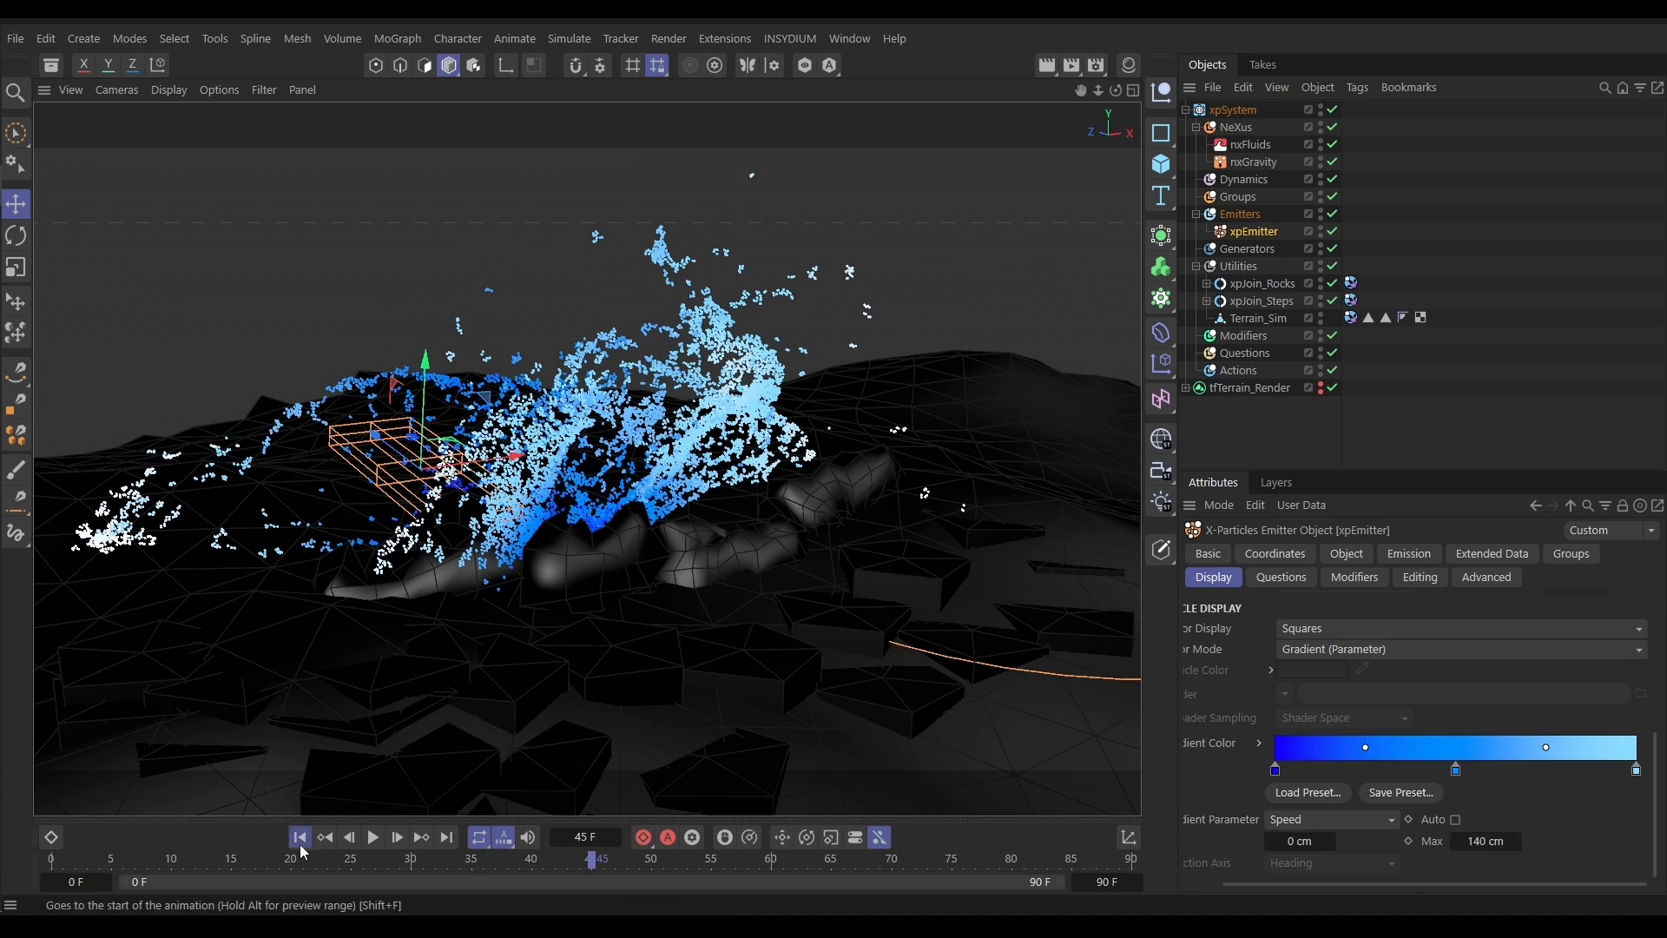
# Replay the simulation from the start and pause at frame 30 to check the blue gradient
pyautogui.click(299, 839)
pyautogui.click(373, 837)
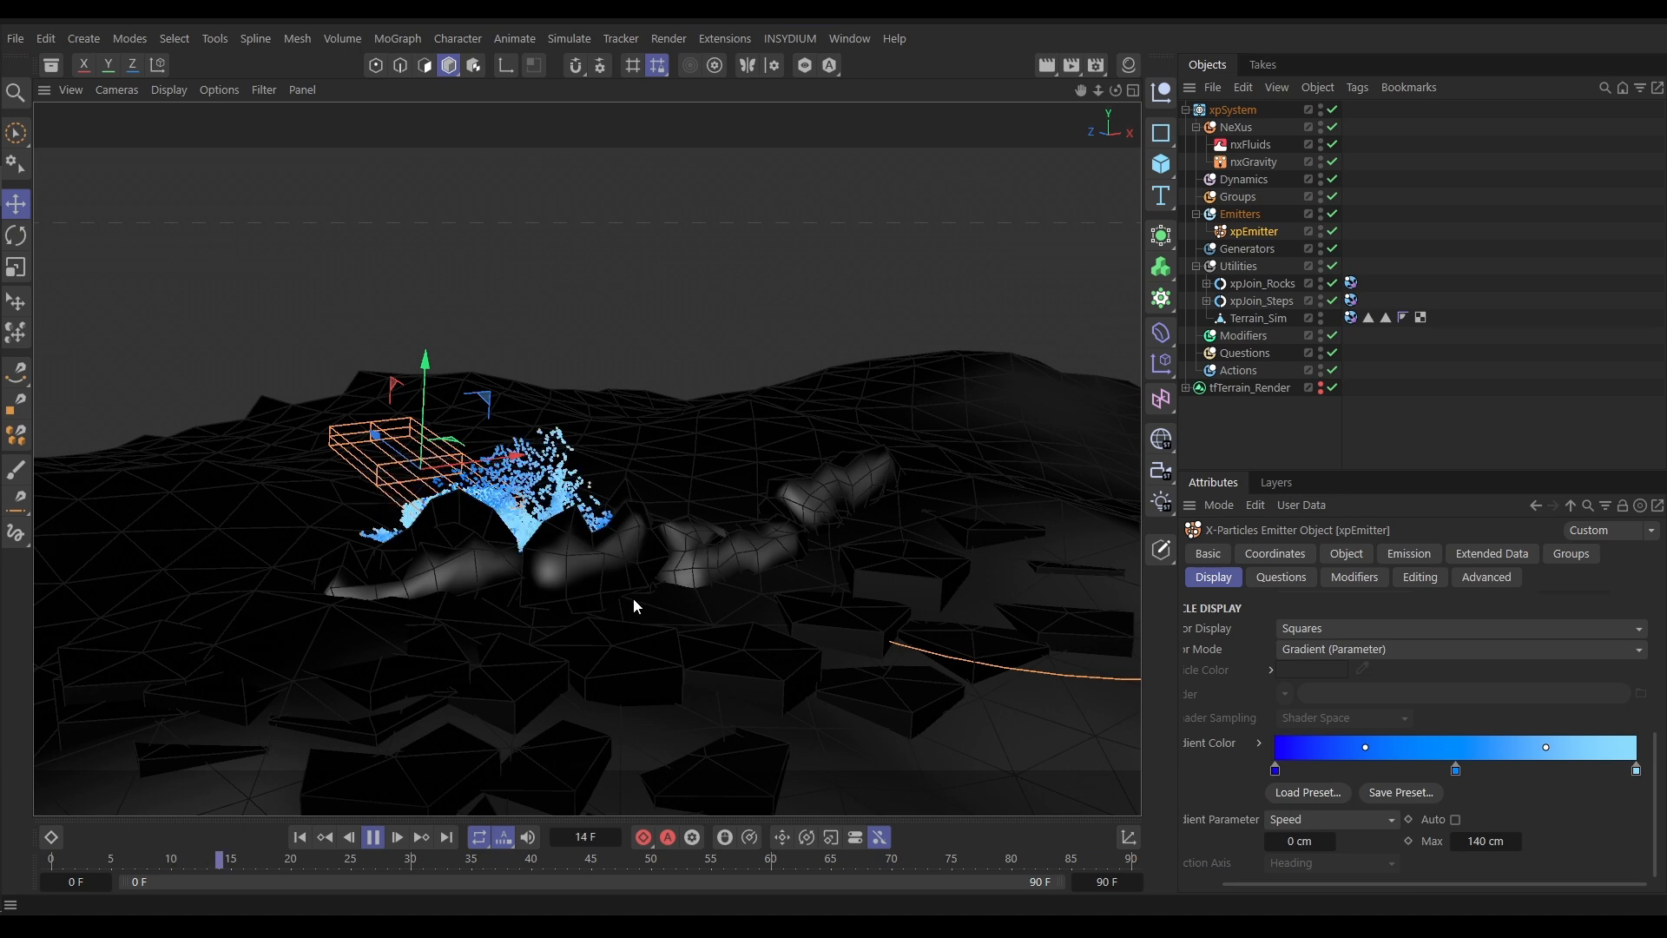
pyautogui.click(373, 837)
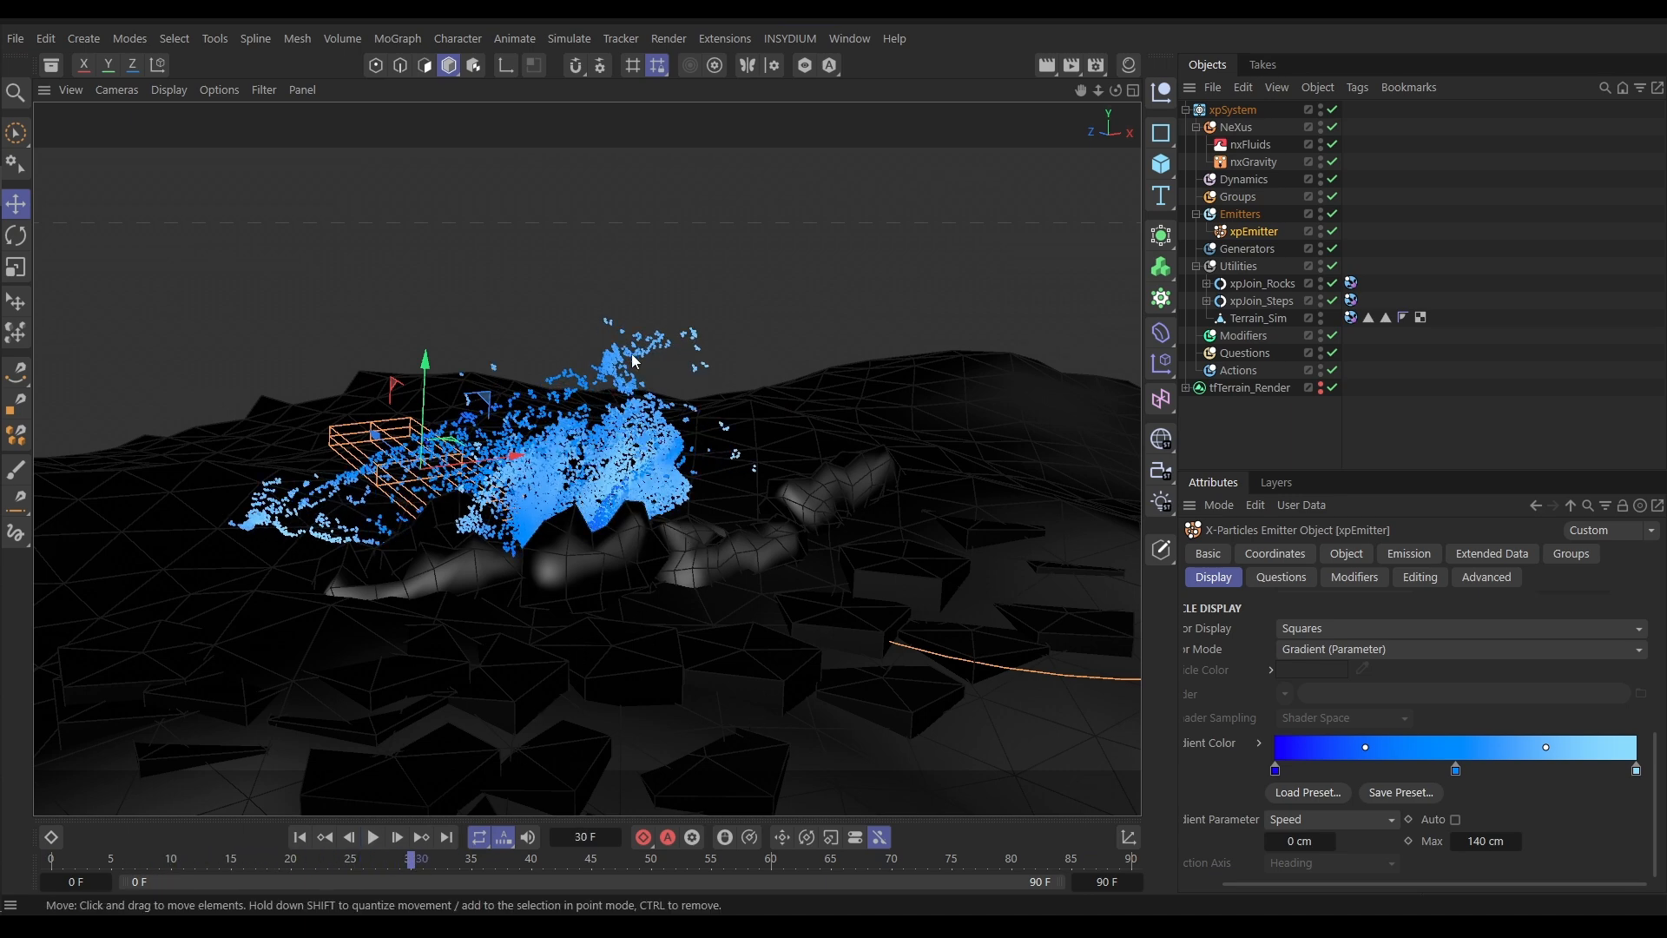
# Set xpEmitter's Display Size Factor to 66% and replay the simulation from the start to frame 46
pyautogui.moveTo(1655, 785); pyautogui.dragTo(1659, 647)
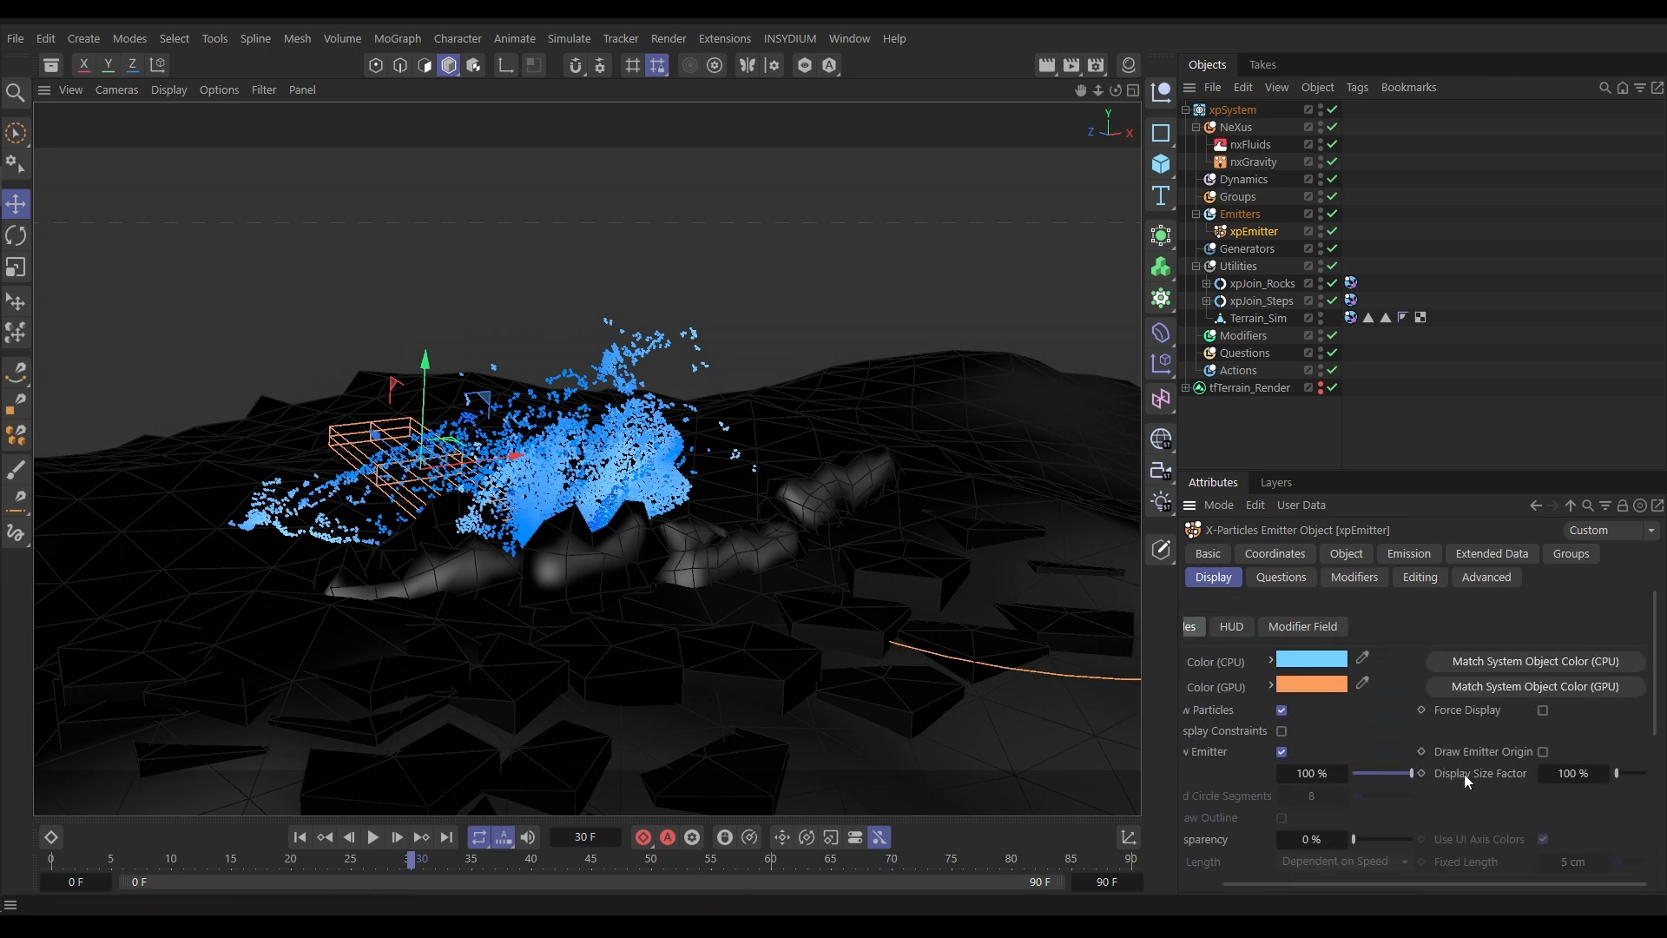
pyautogui.moveTo(1566, 775); pyautogui.dragTo(1544, 775)
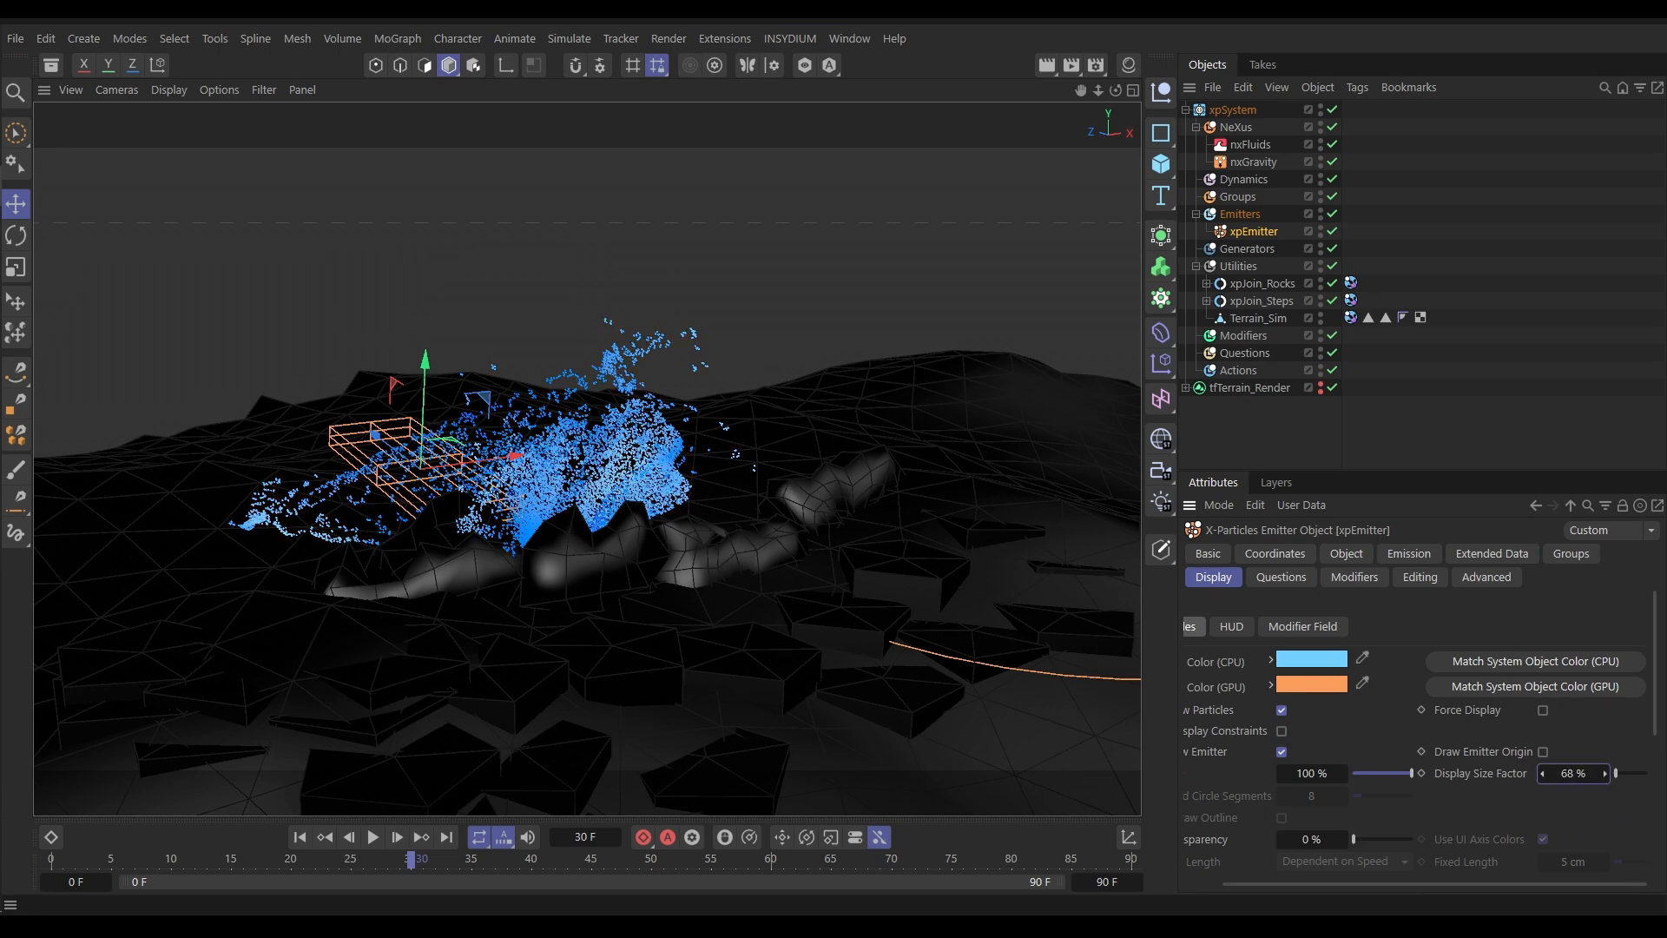
pyautogui.keyDown('alt'); pyautogui.moveTo(697, 670); pyautogui.dragTo(643, 599); pyautogui.keyUp('alt')
pyautogui.click(299, 837)
pyautogui.click(372, 837)
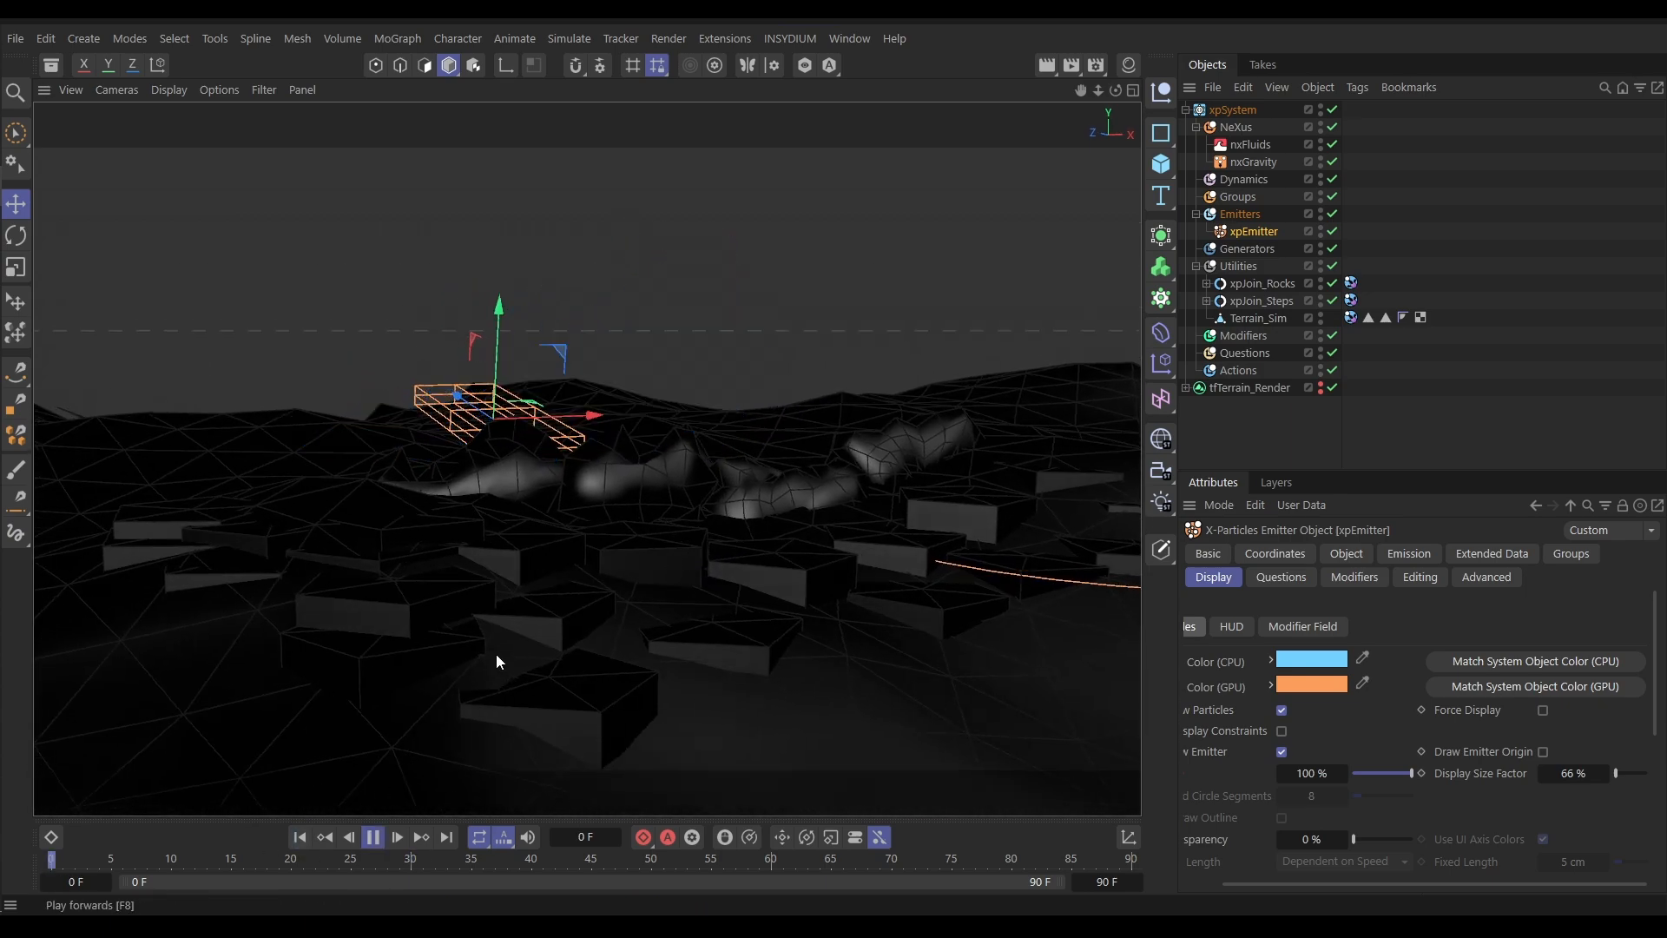
pyautogui.click(710, 249)
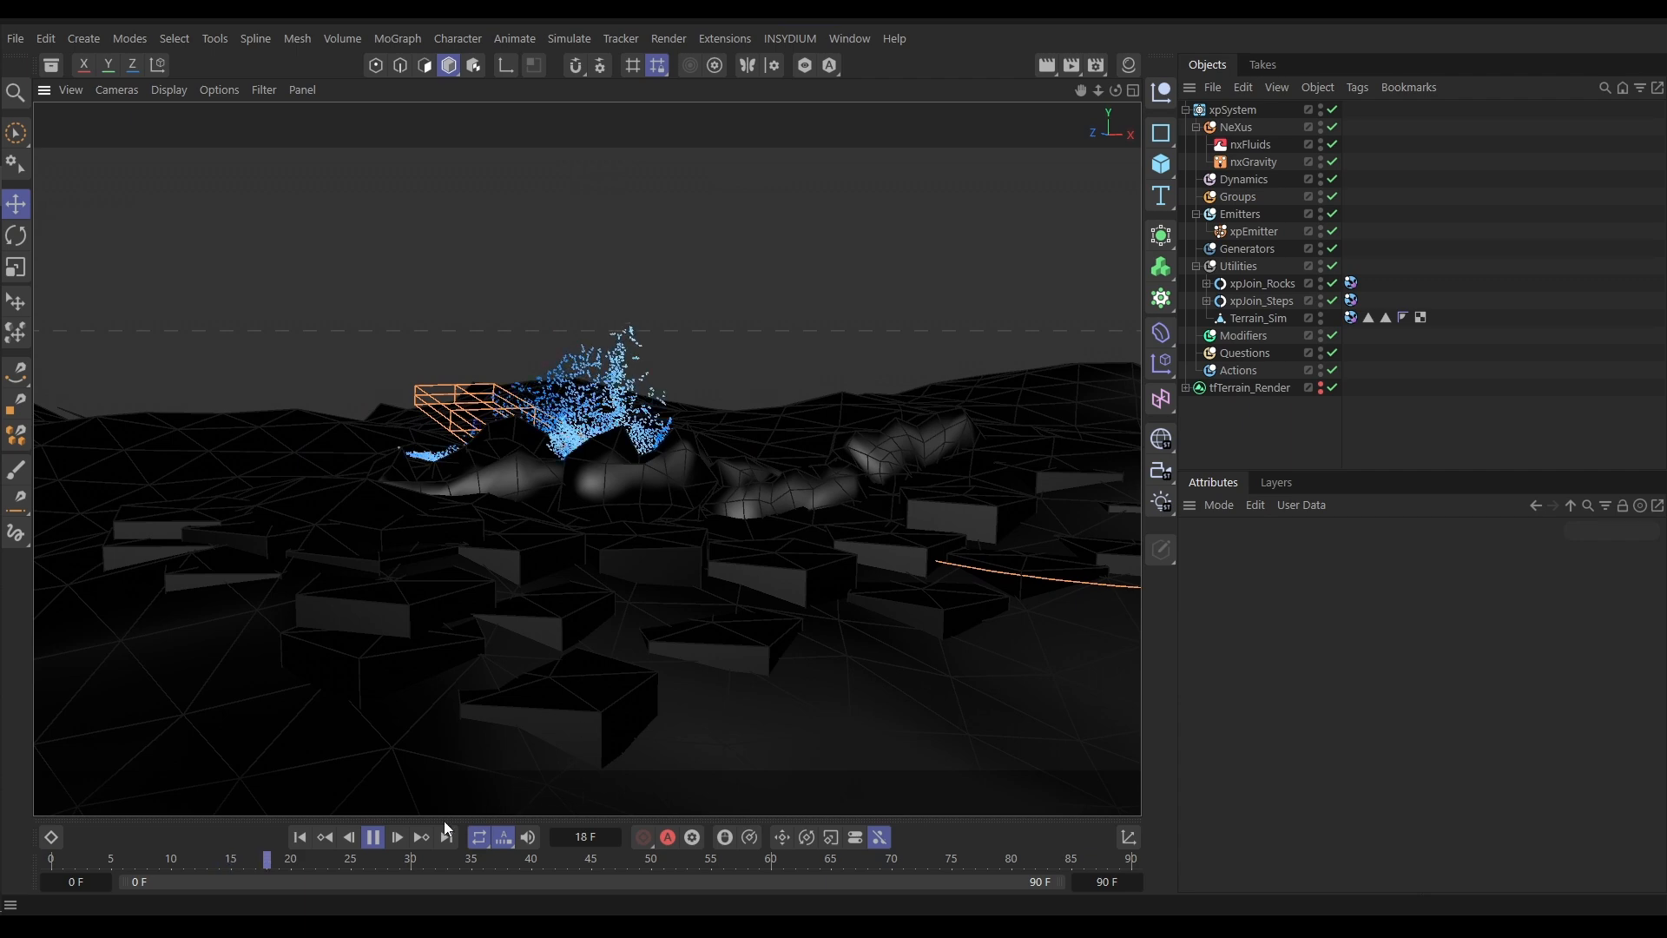
pyautogui.click(375, 838)
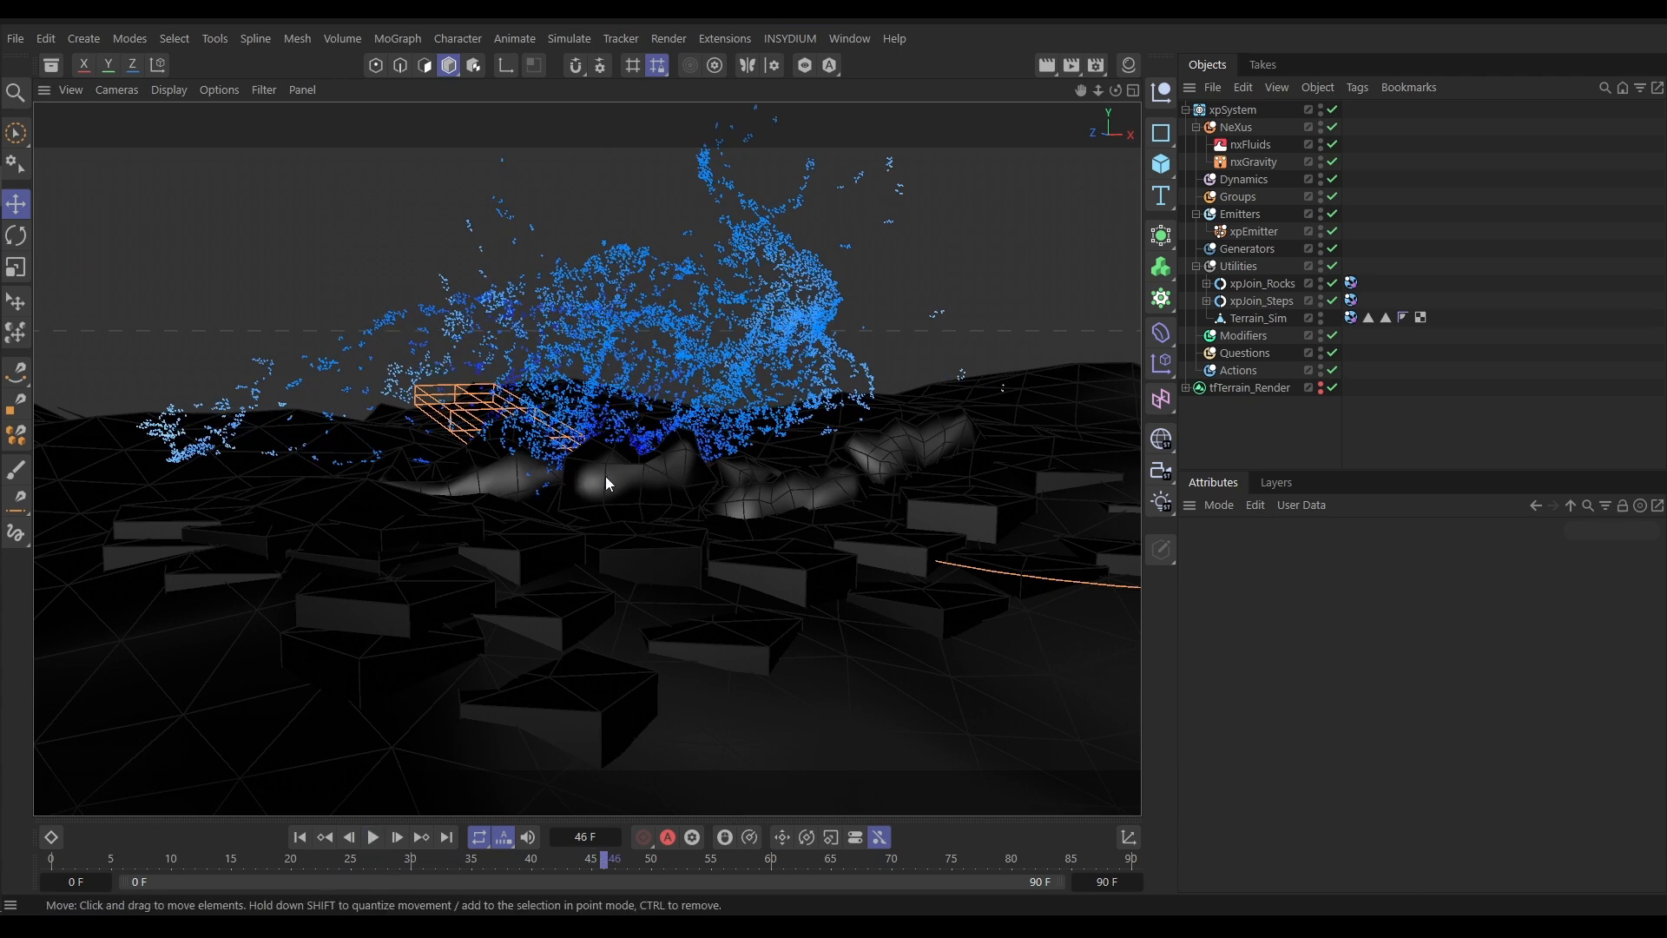
# Return to the first frame and set the second Size value of xpEmitter's box shape to 11 cm
pyautogui.click(300, 837)
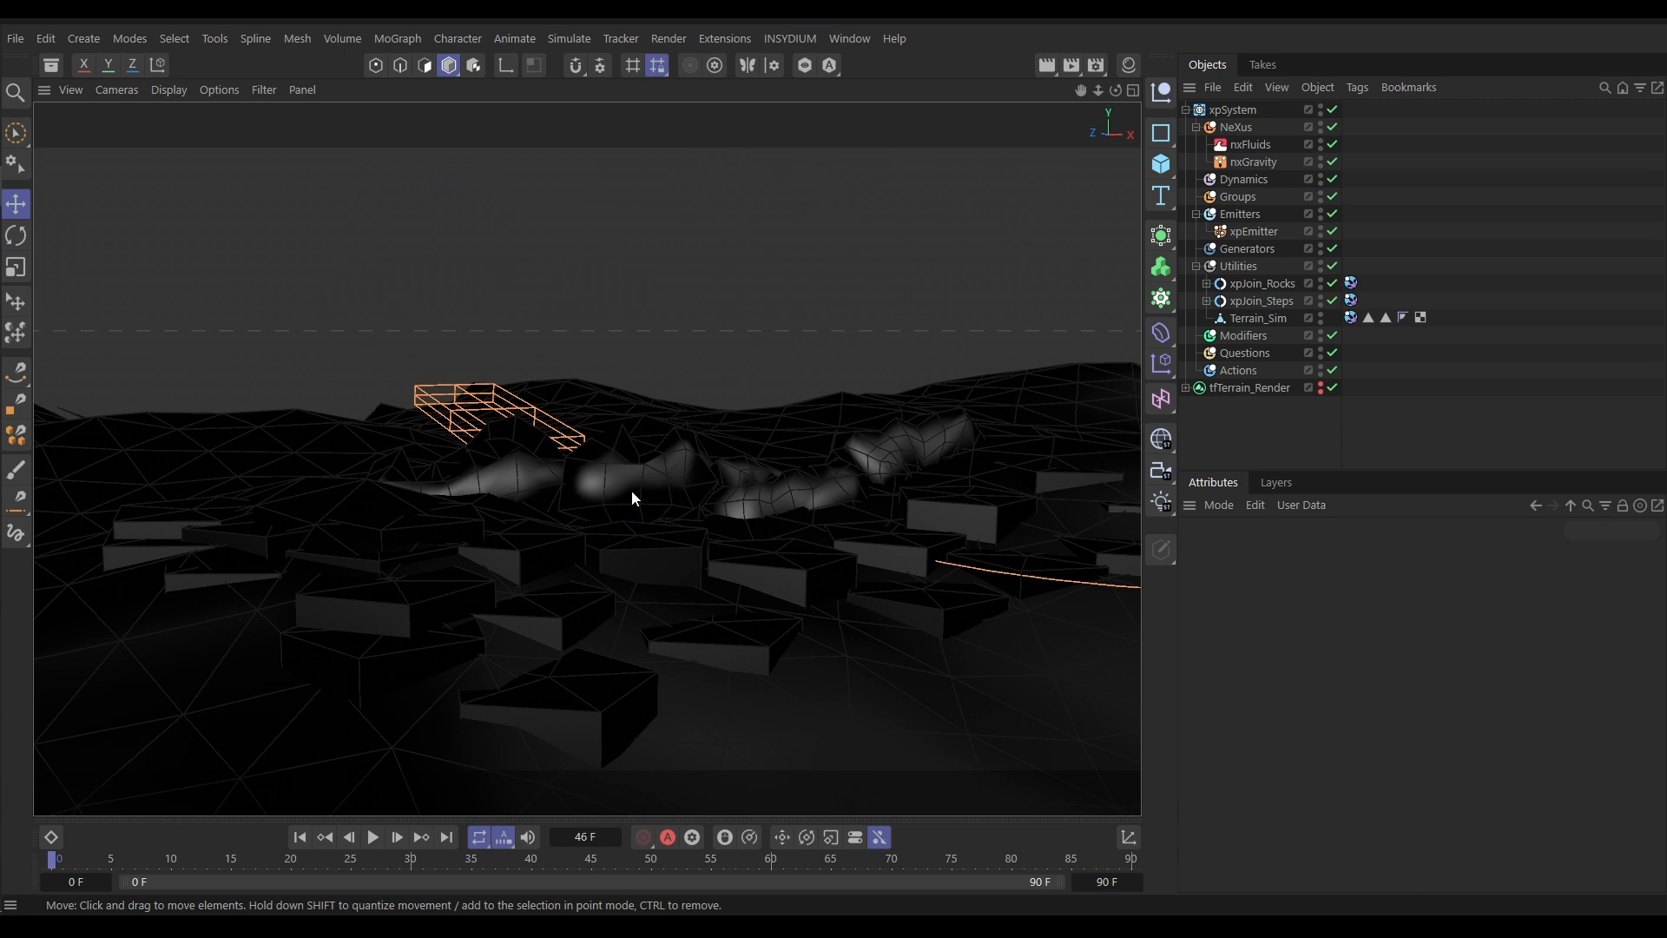
pyautogui.keyDown('alt'); pyautogui.moveTo(632, 479); pyautogui.dragTo(585, 492); pyautogui.keyUp('alt')
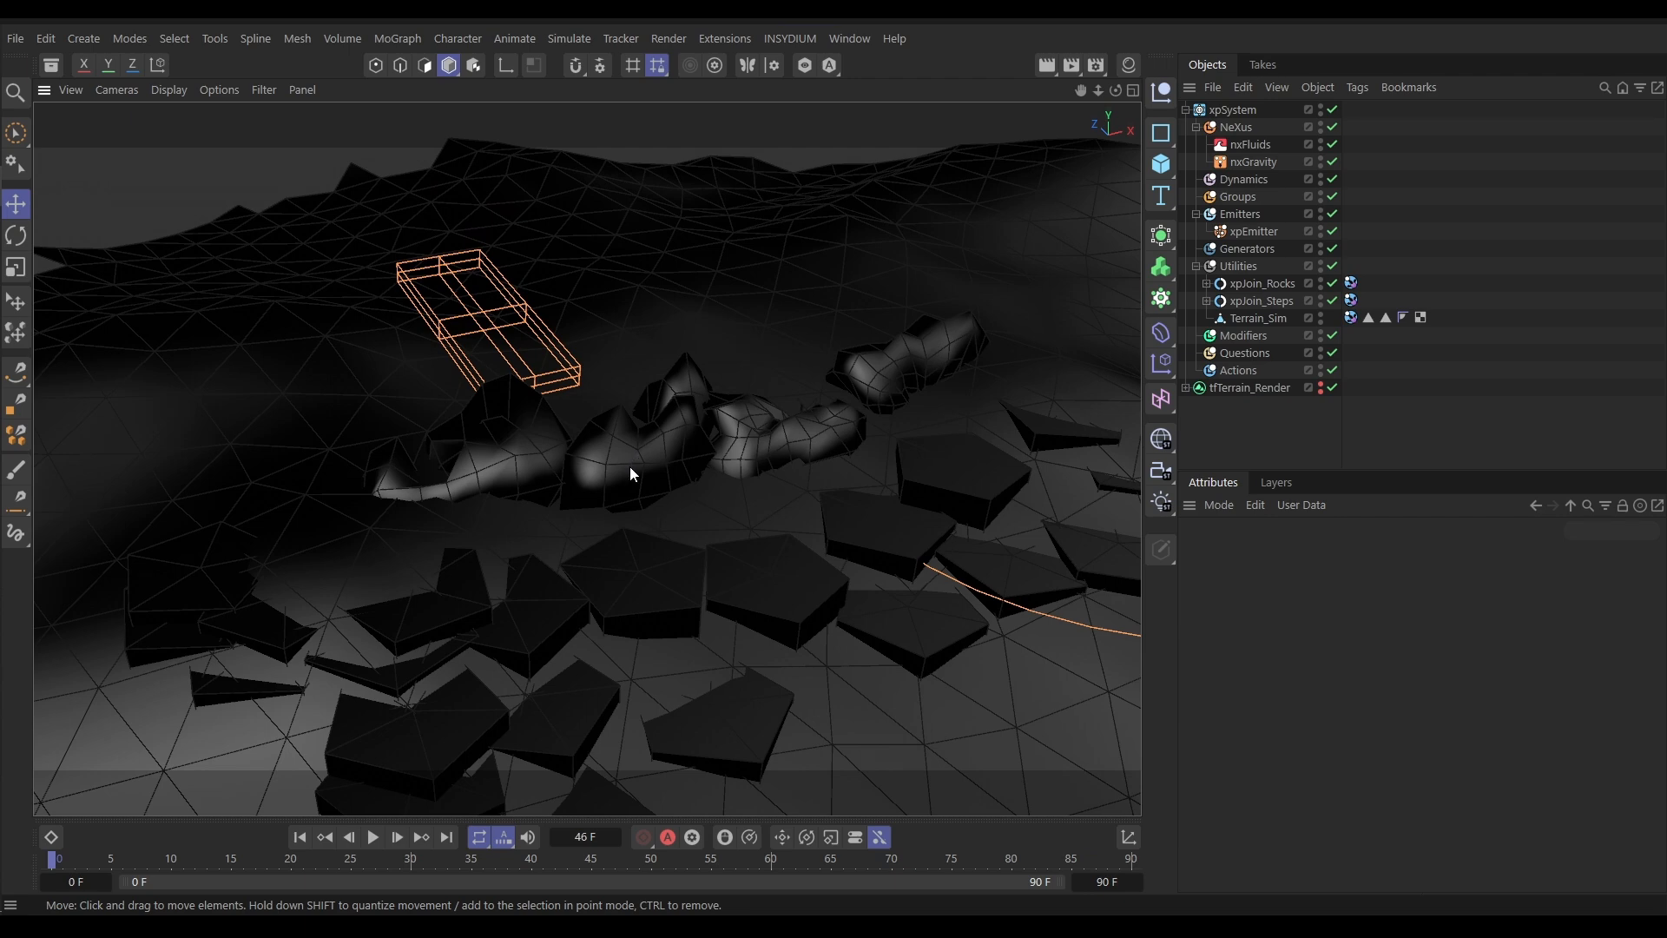
pyautogui.keyDown('alt'); pyautogui.moveTo(581, 449); pyautogui.dragTo(481, 460); pyautogui.keyUp('alt')
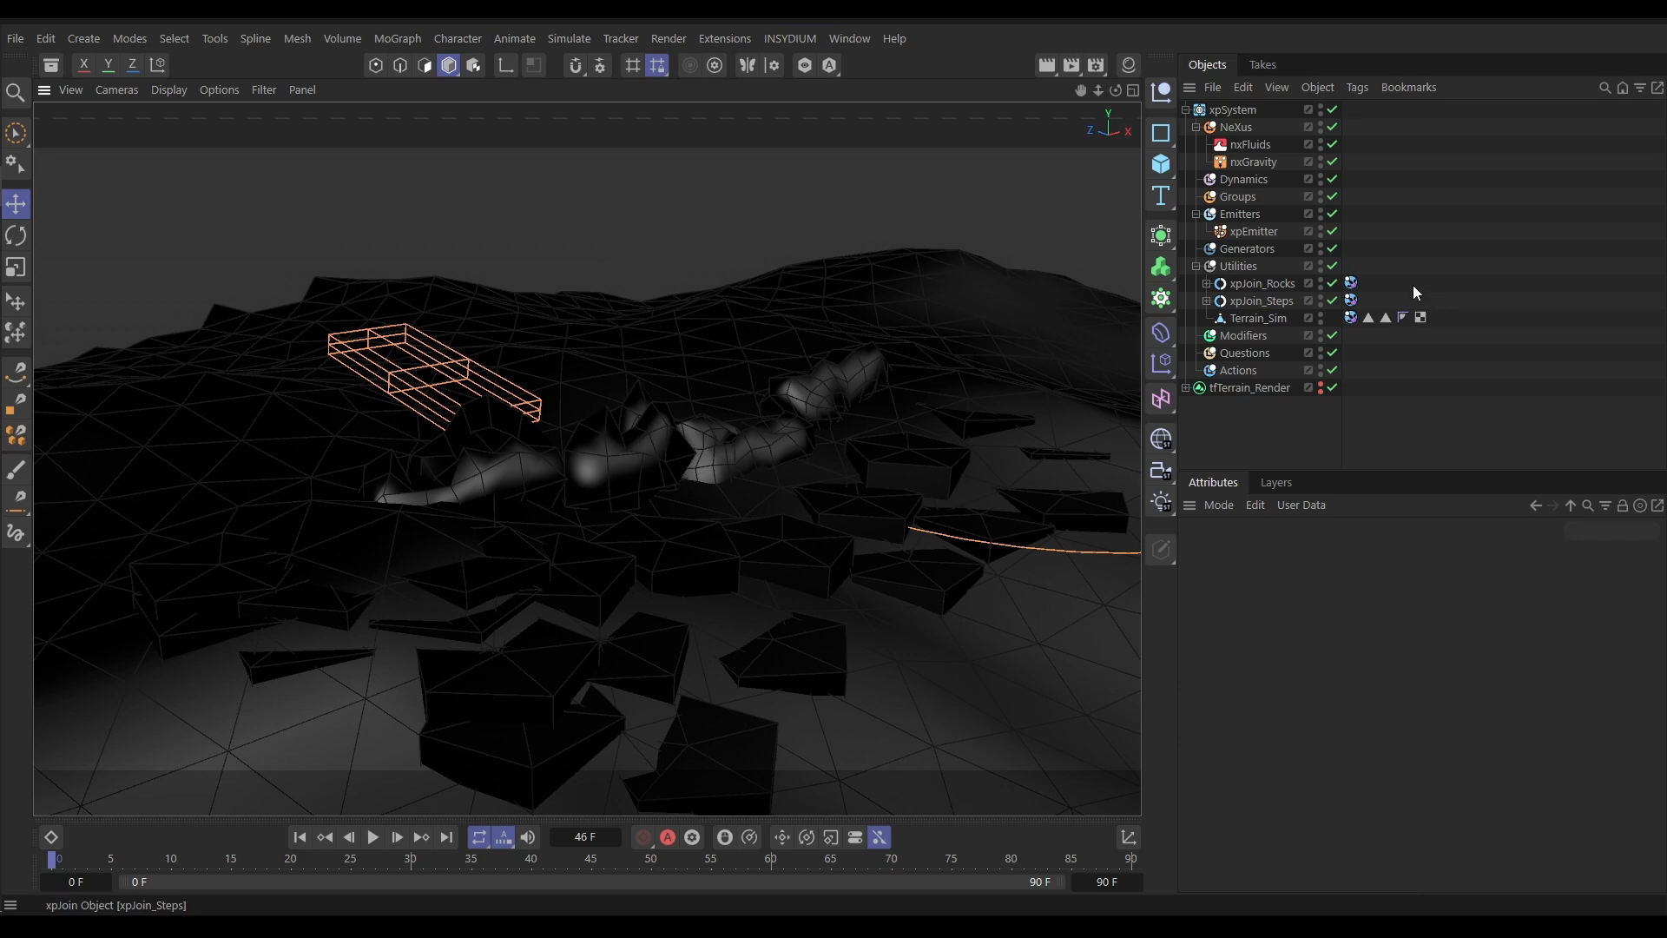
pyautogui.click(1258, 232)
pyautogui.click(1344, 554)
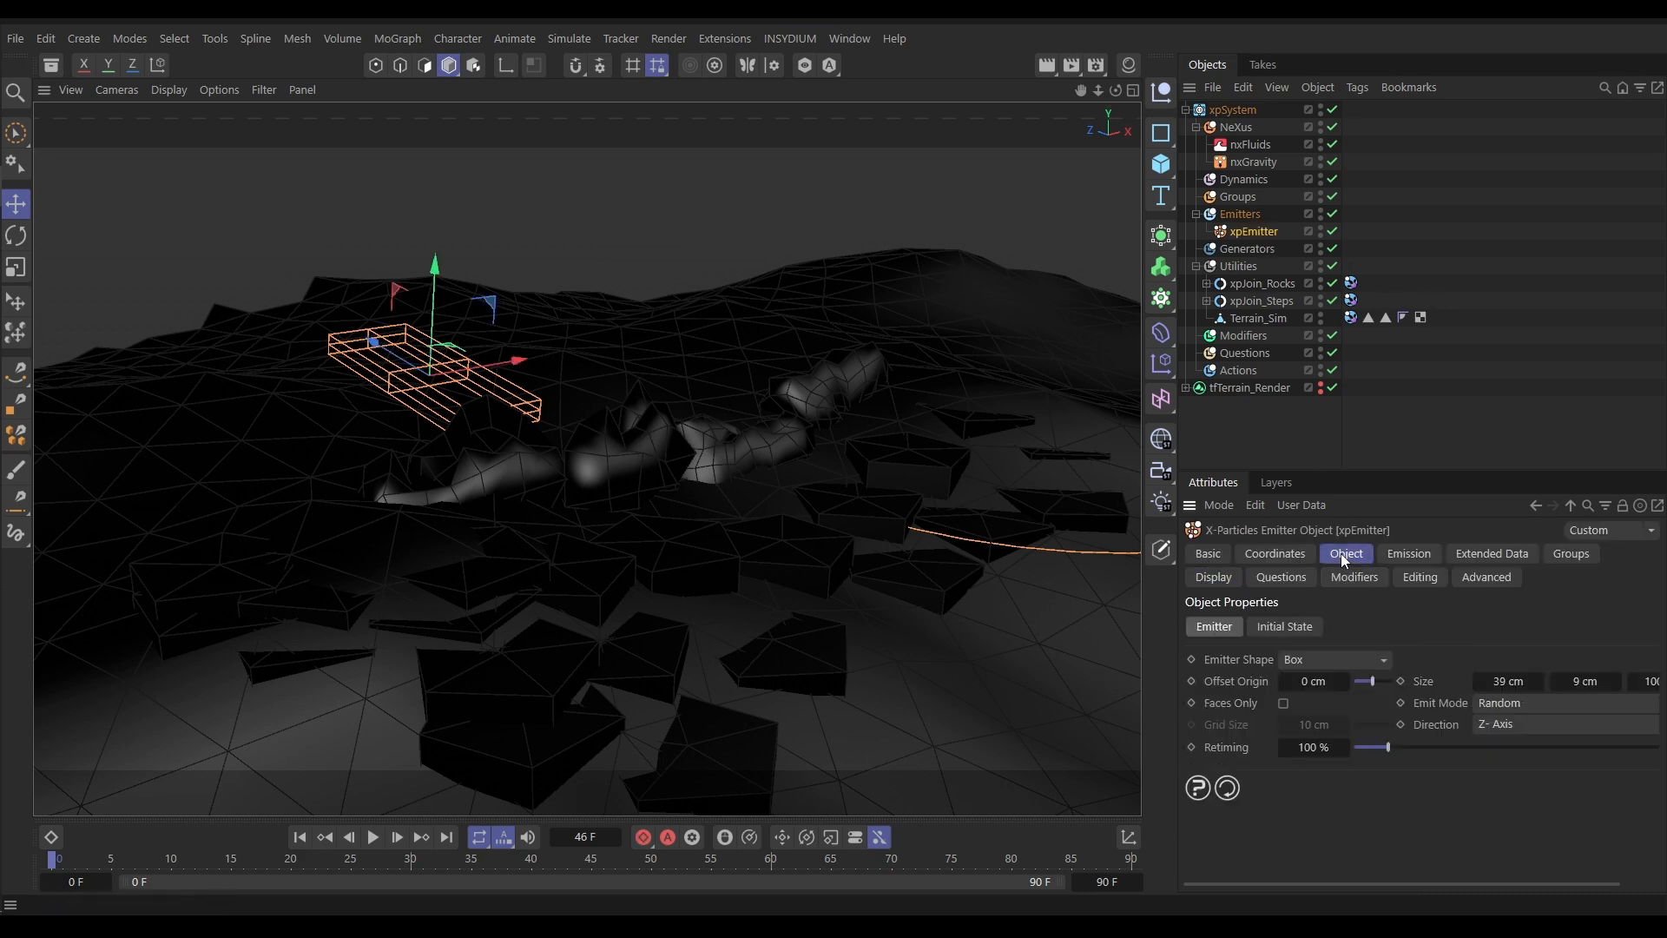
pyautogui.click(1619, 684)
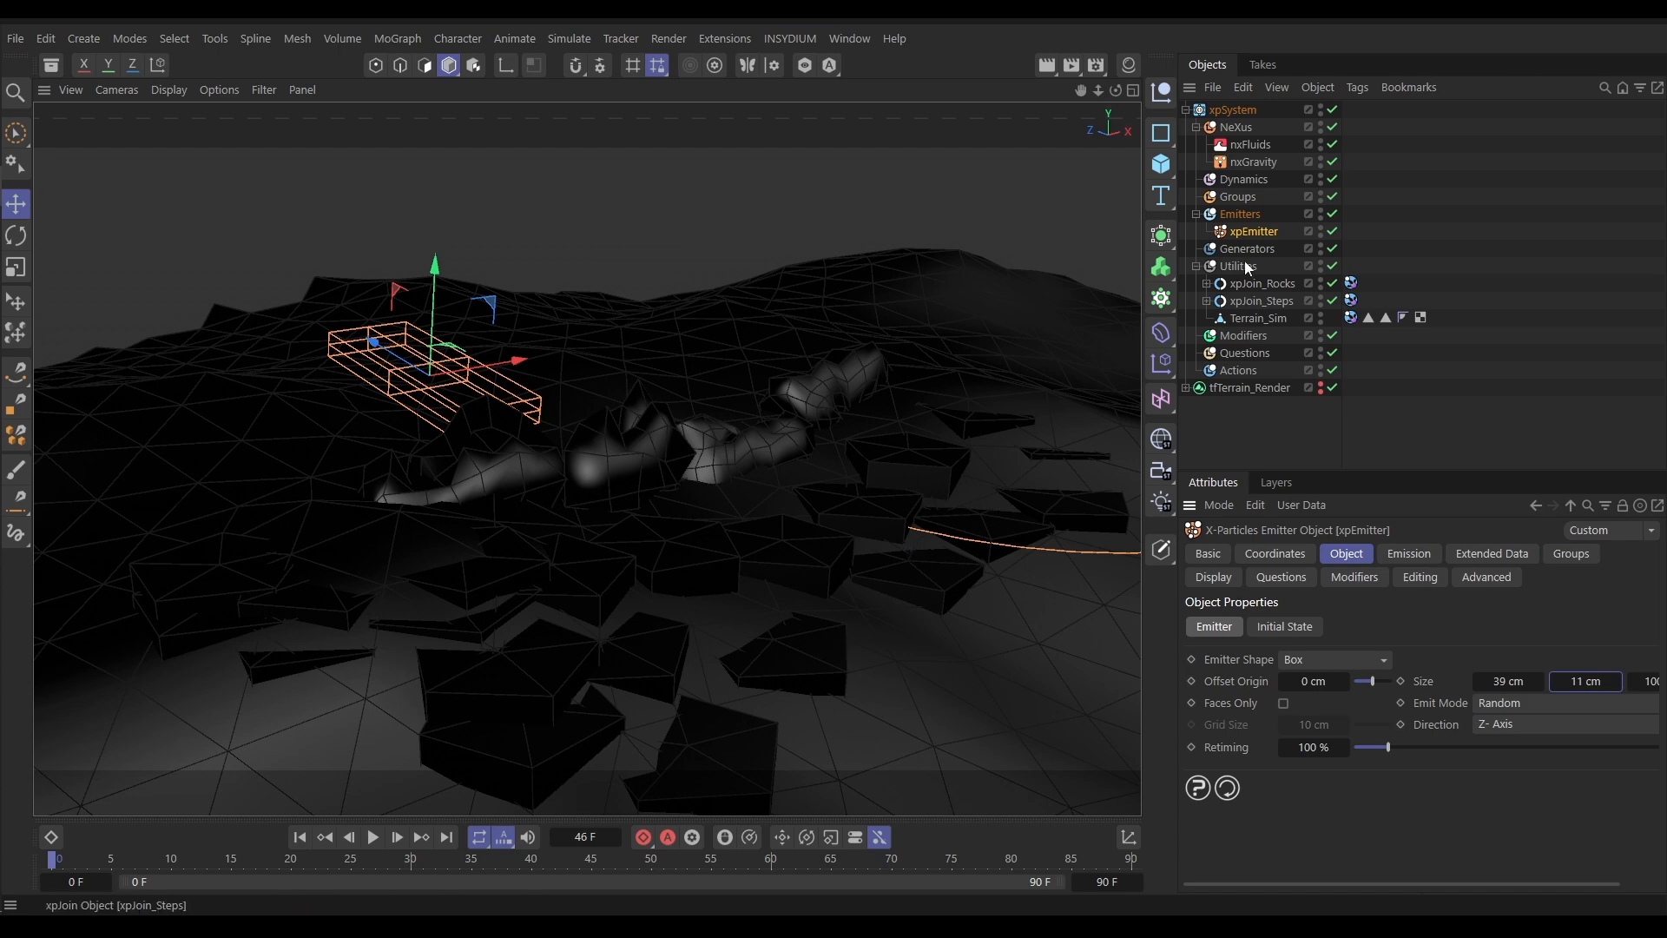
# Set nxFluids' Viscosity to 15 and its Surface Tension to 10
pyautogui.click(1248, 144)
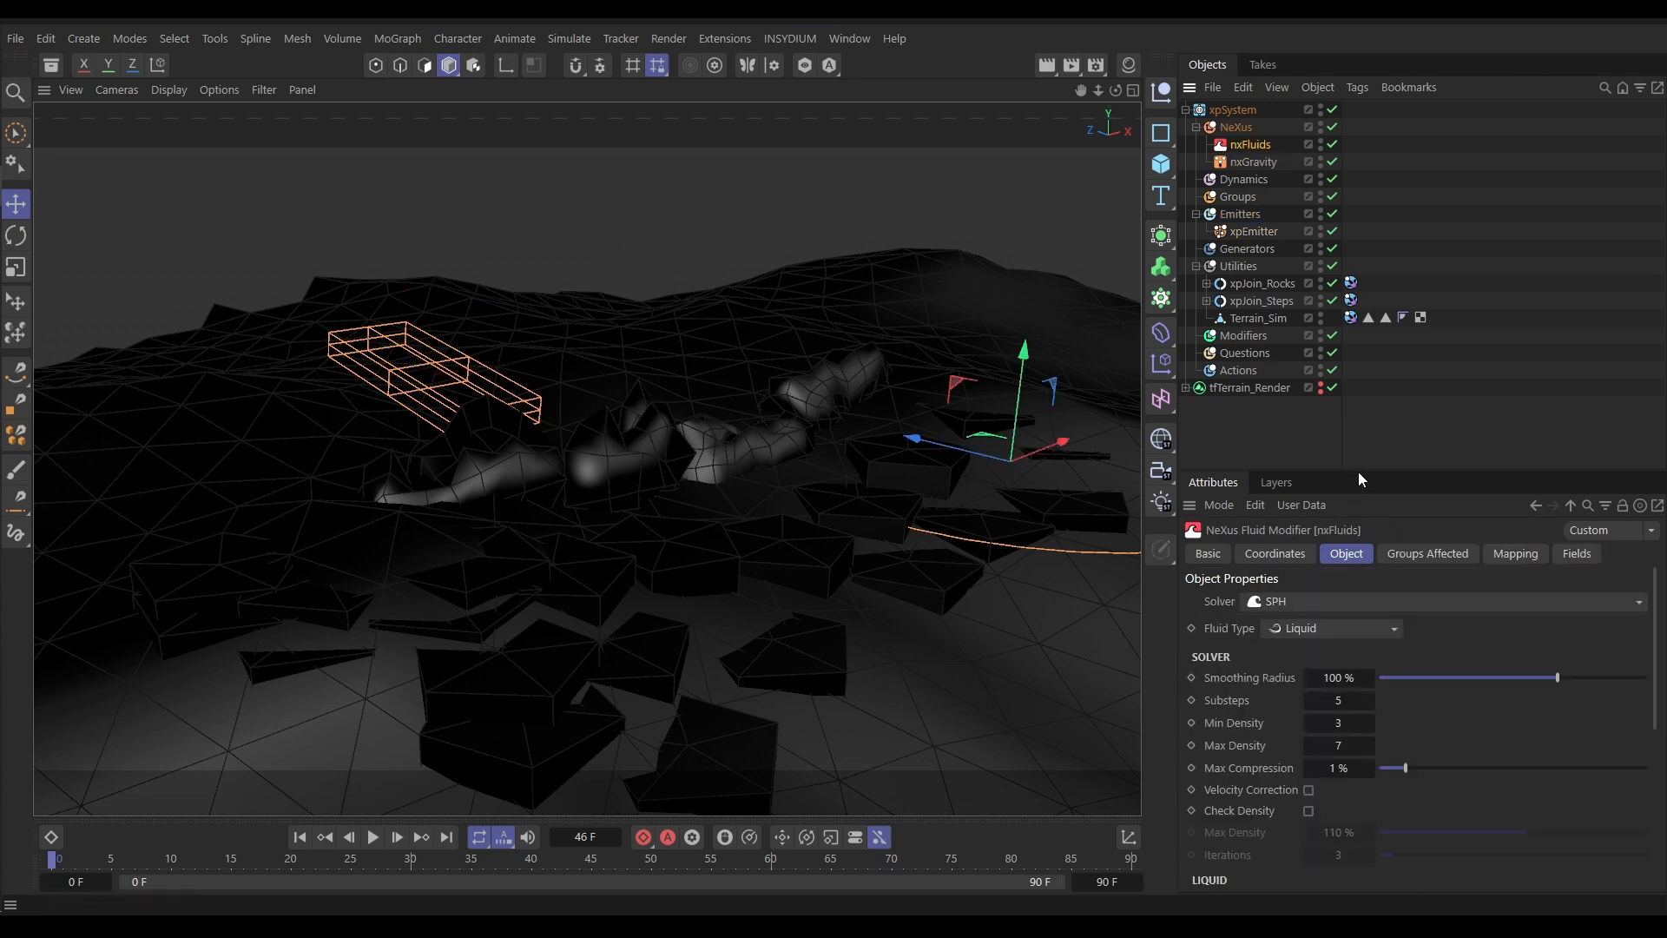
pyautogui.moveTo(1358, 472); pyautogui.dragTo(1360, 412)
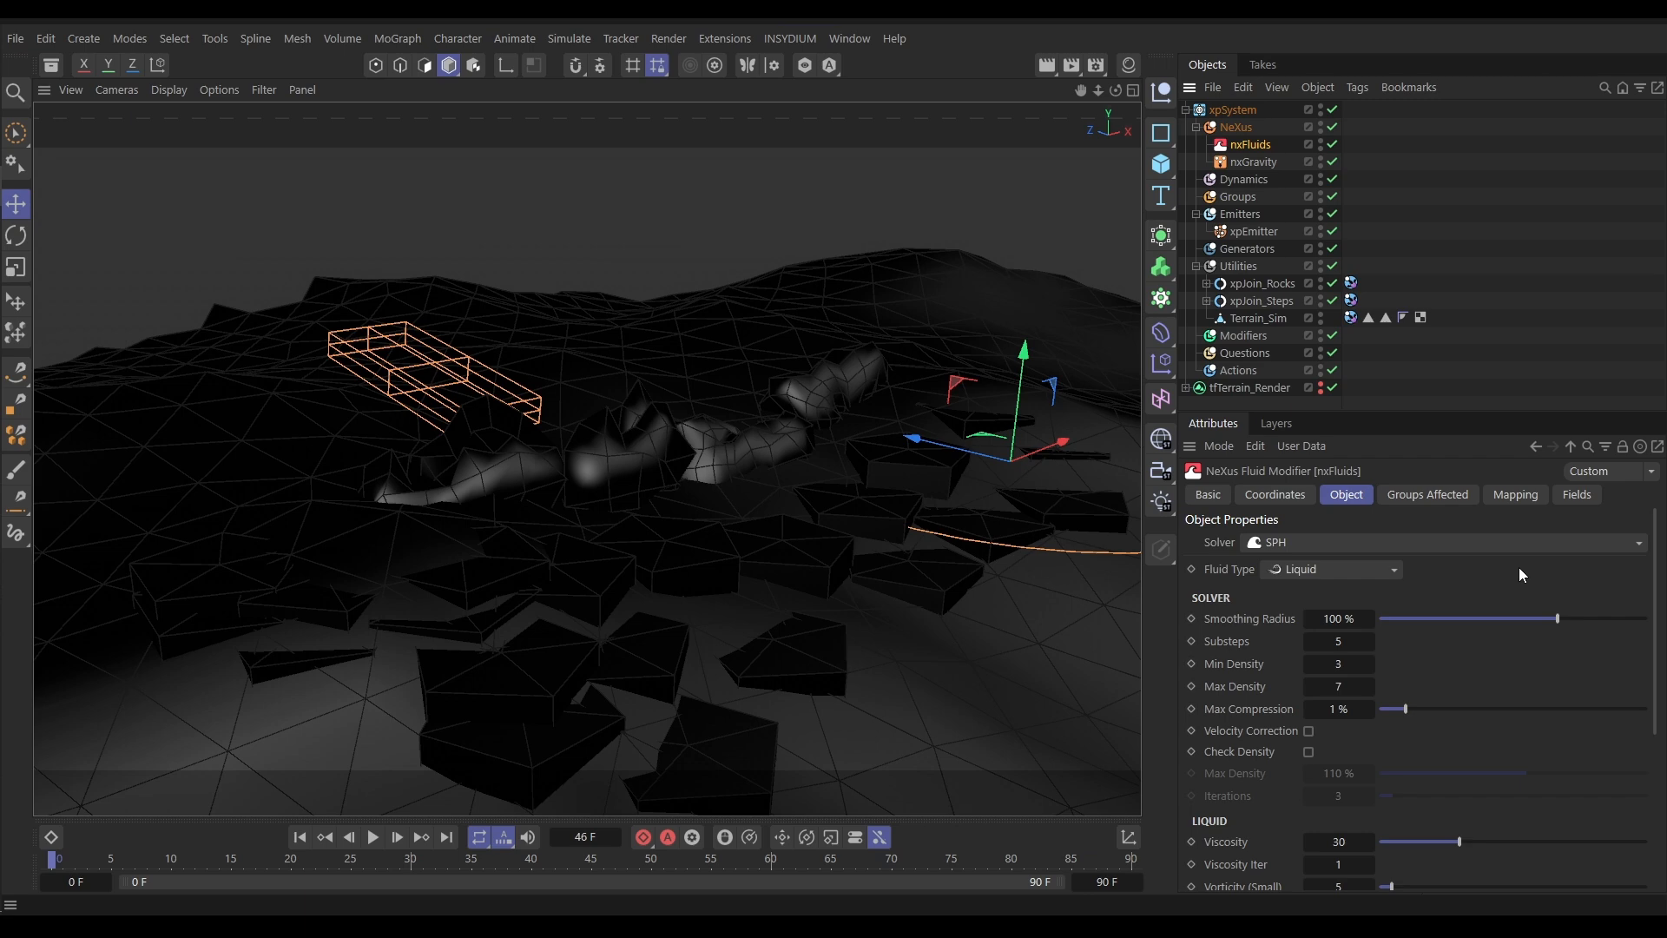
pyautogui.moveTo(1656, 587); pyautogui.dragTo(1644, 747)
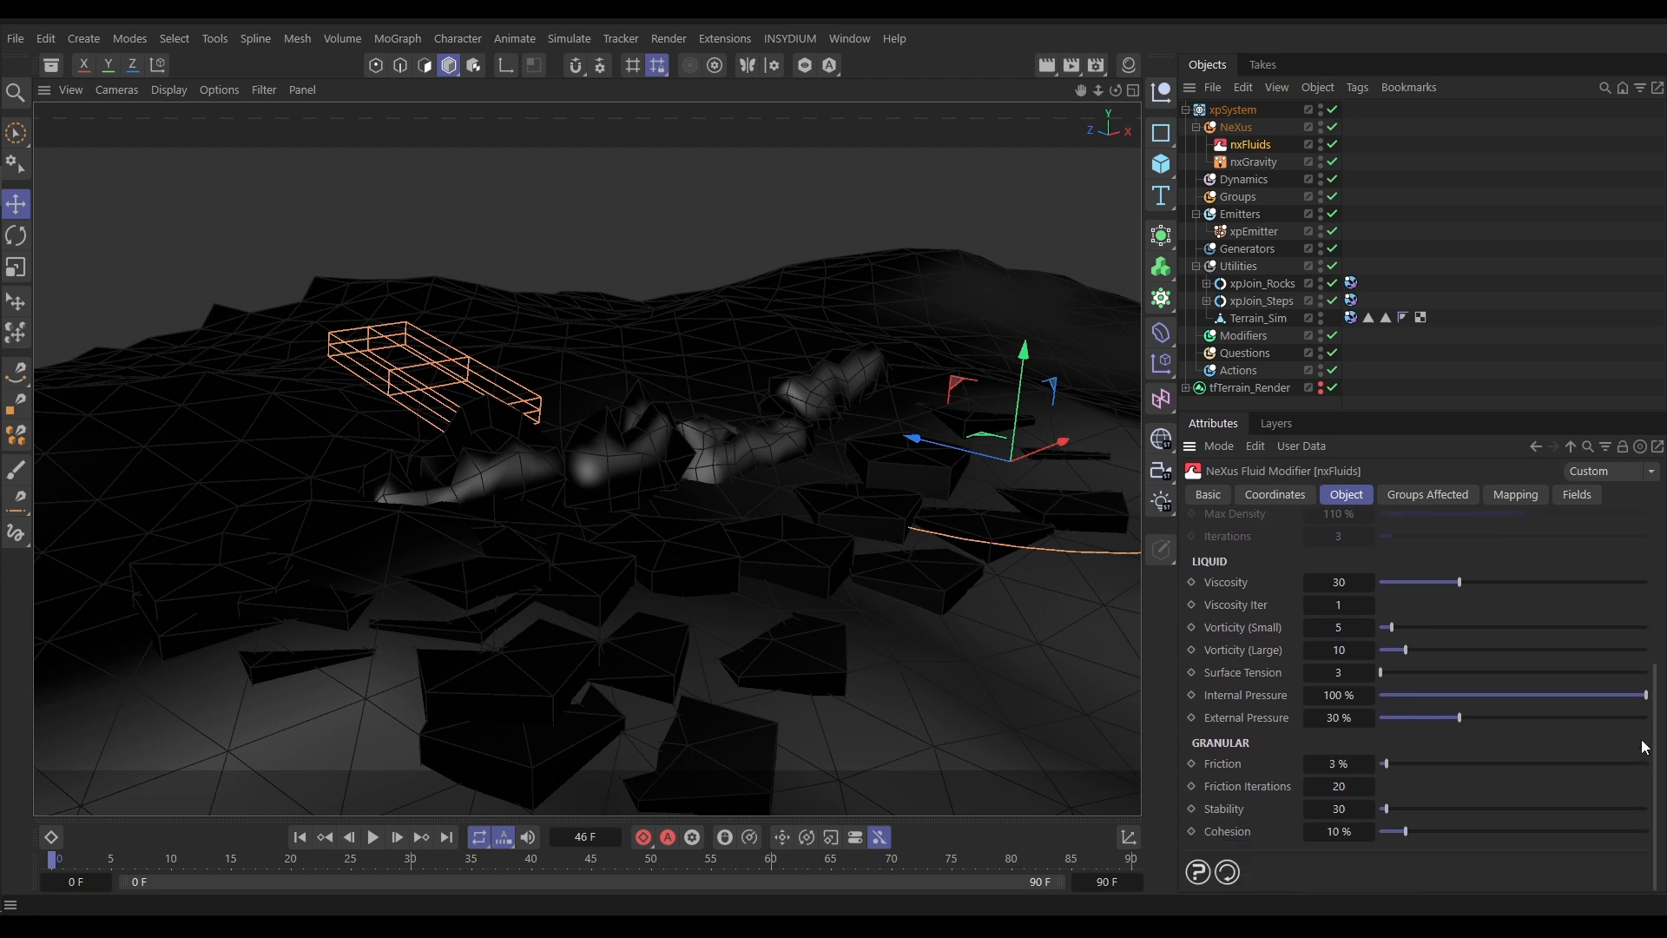
pyautogui.click(1370, 585)
pyautogui.write('15')
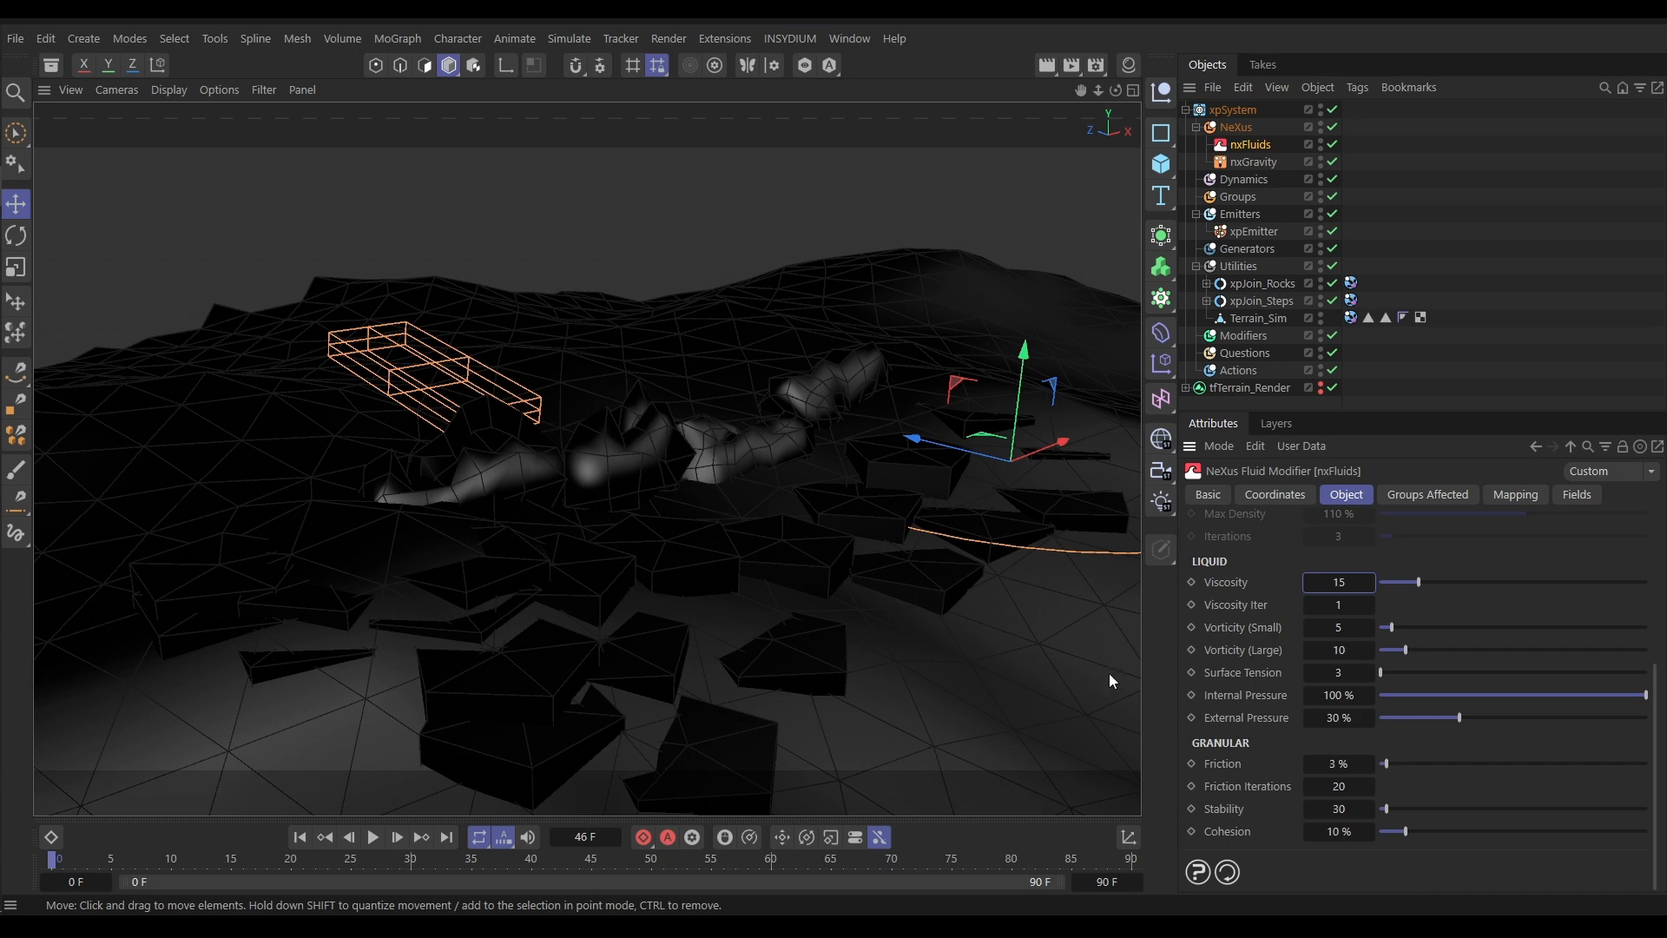
pyautogui.click(1339, 674)
pyautogui.write('10')
pyautogui.press('Return')
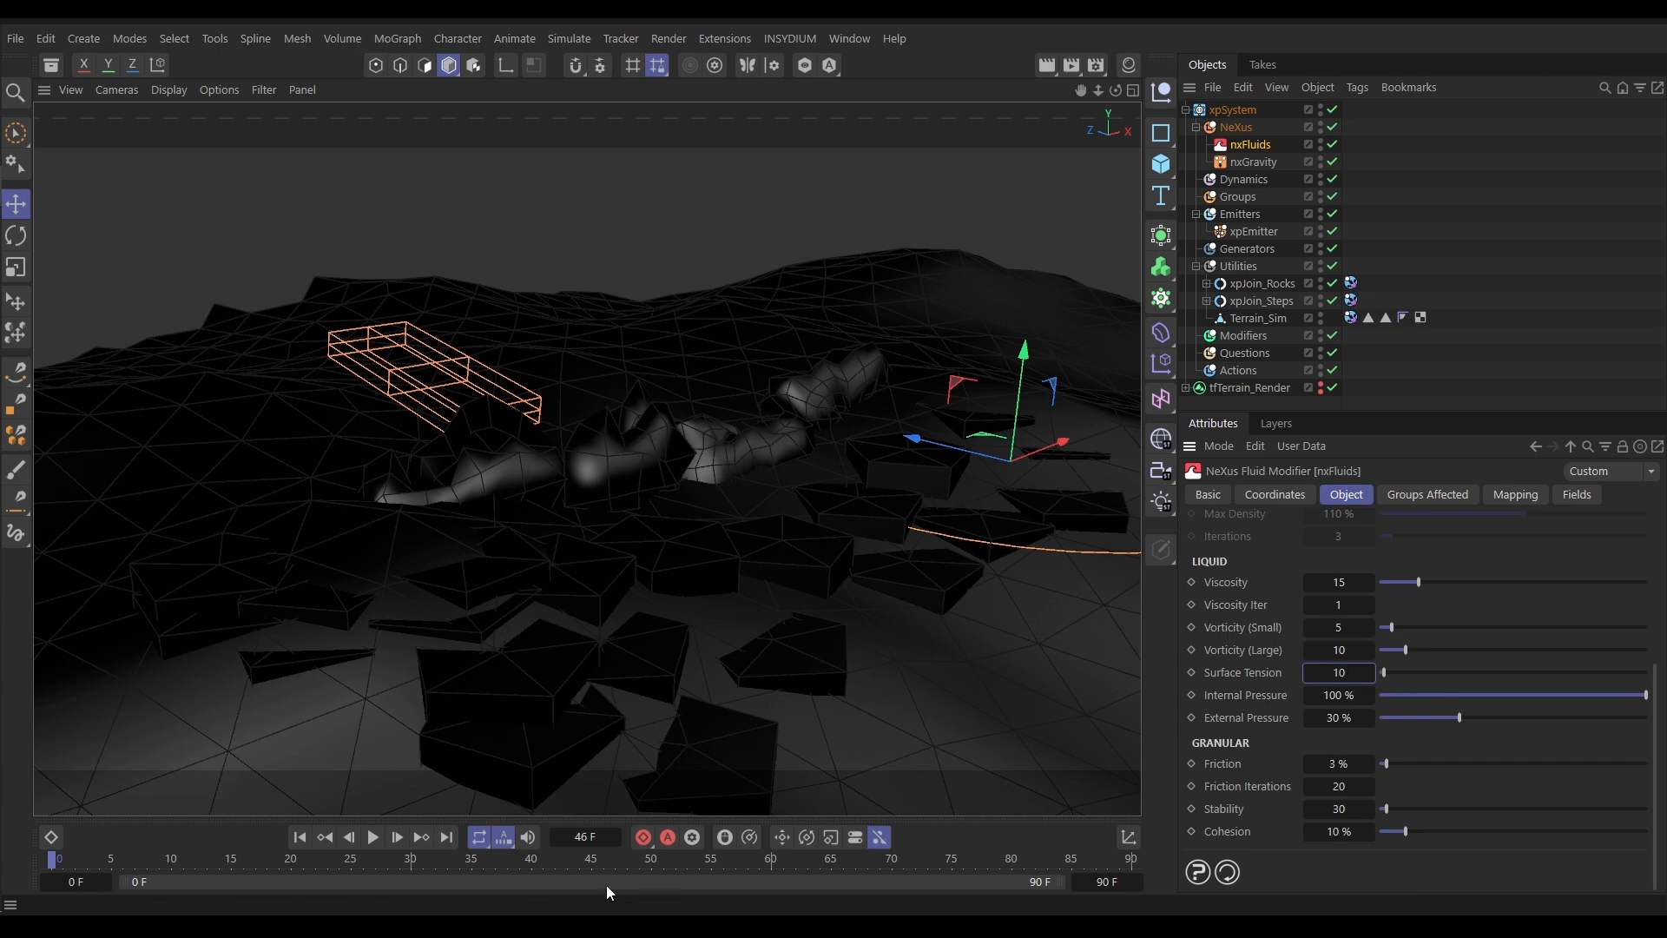
# Play the simulation with the new fluid settings up to frame 57 and examine the splash from a low angle
pyautogui.click(374, 837)
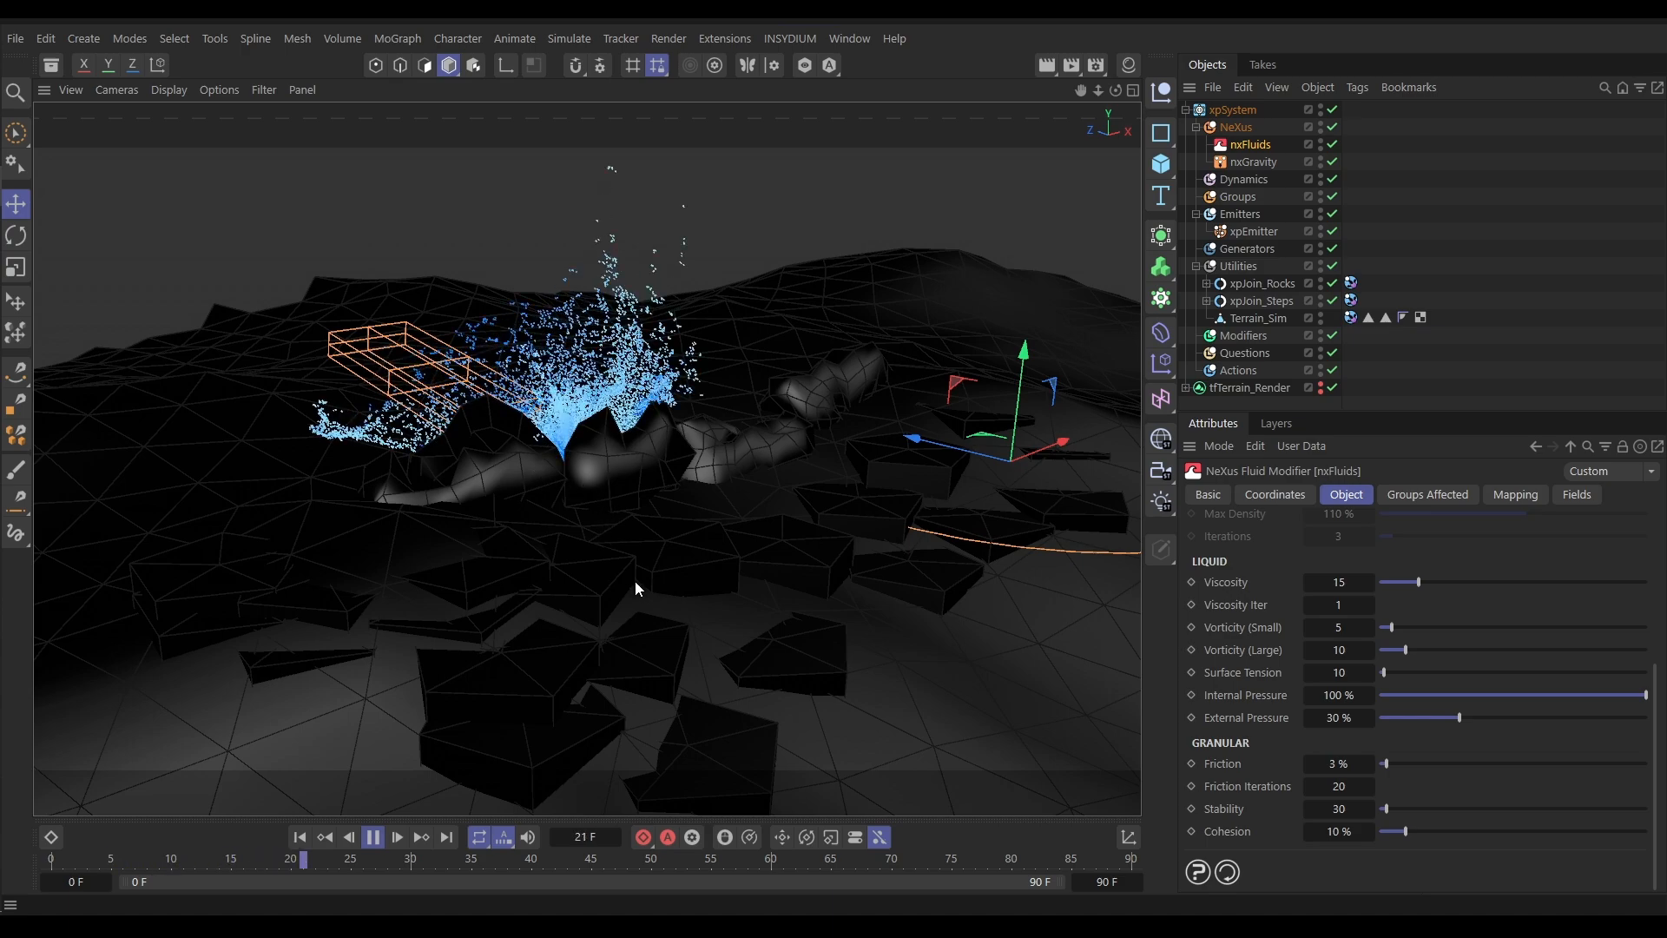
pyautogui.keyDown('alt'); pyautogui.moveTo(645, 618); pyautogui.dragTo(678, 663); pyautogui.keyUp('alt')
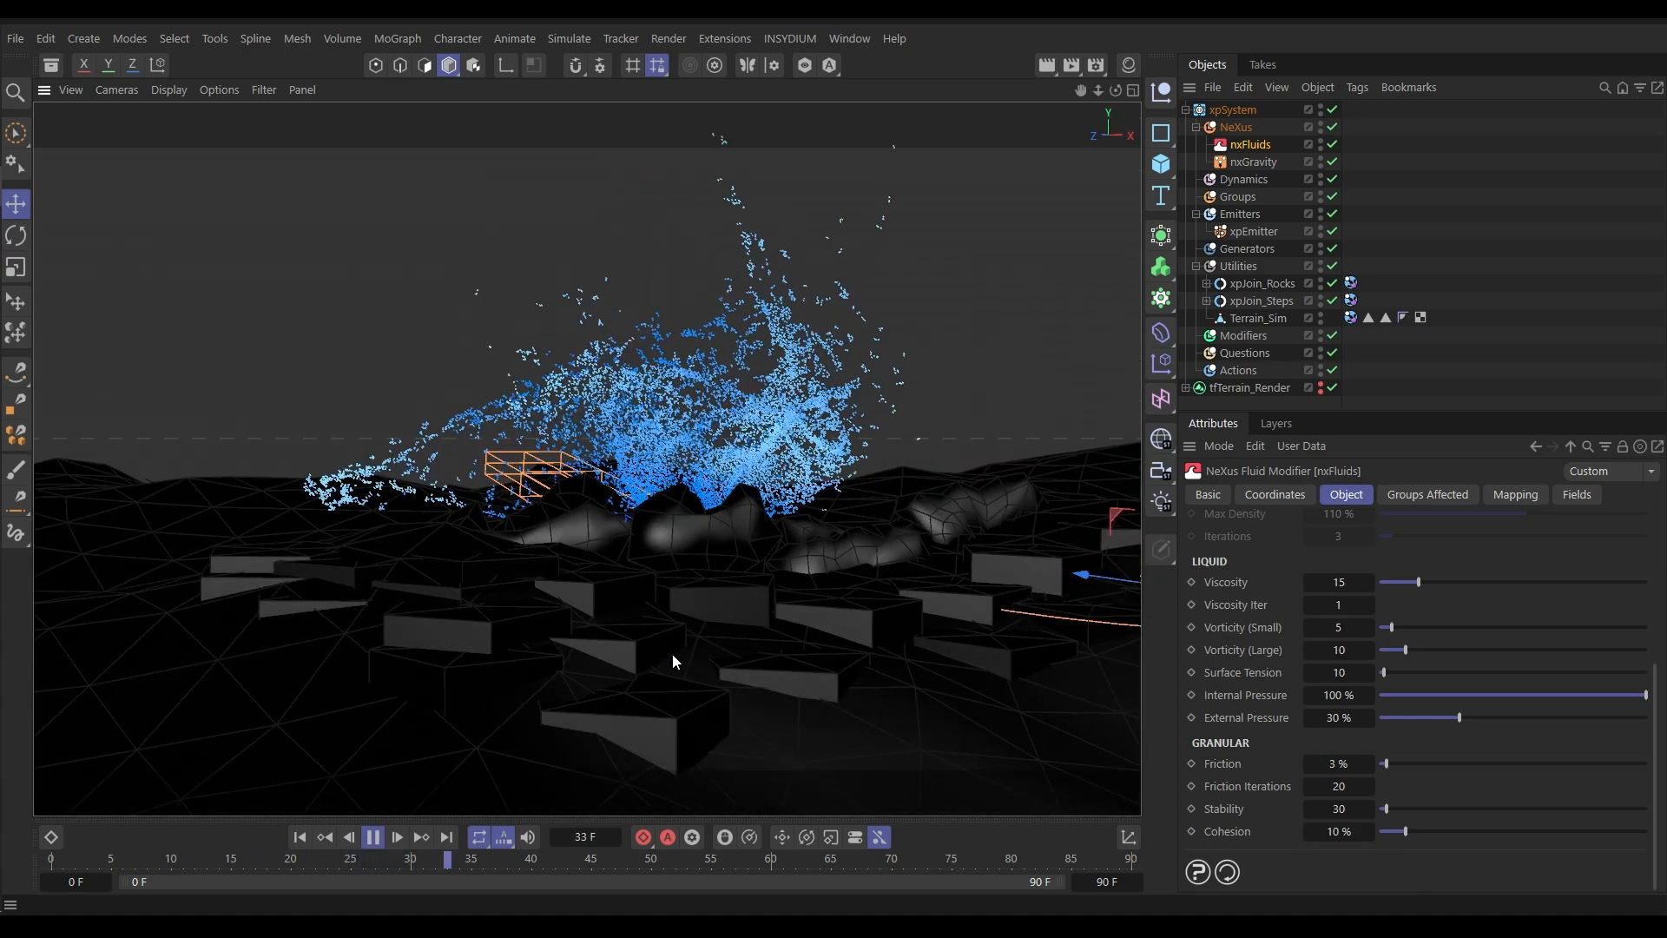
pyautogui.click(374, 838)
pyautogui.click(373, 838)
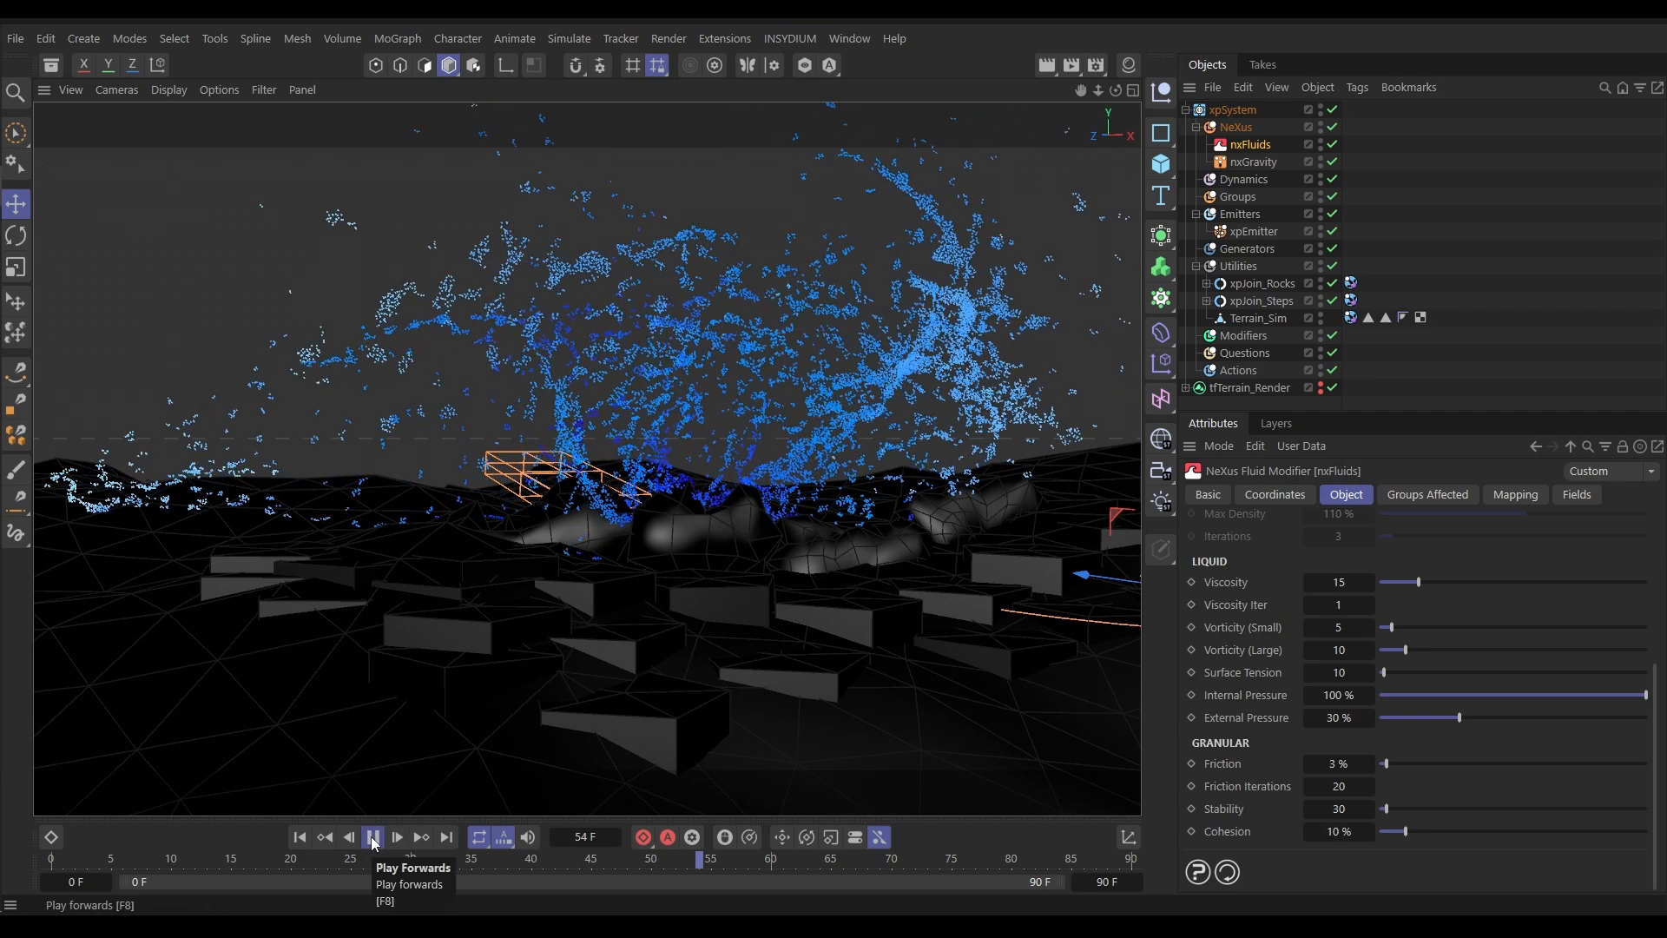
pyautogui.click(374, 838)
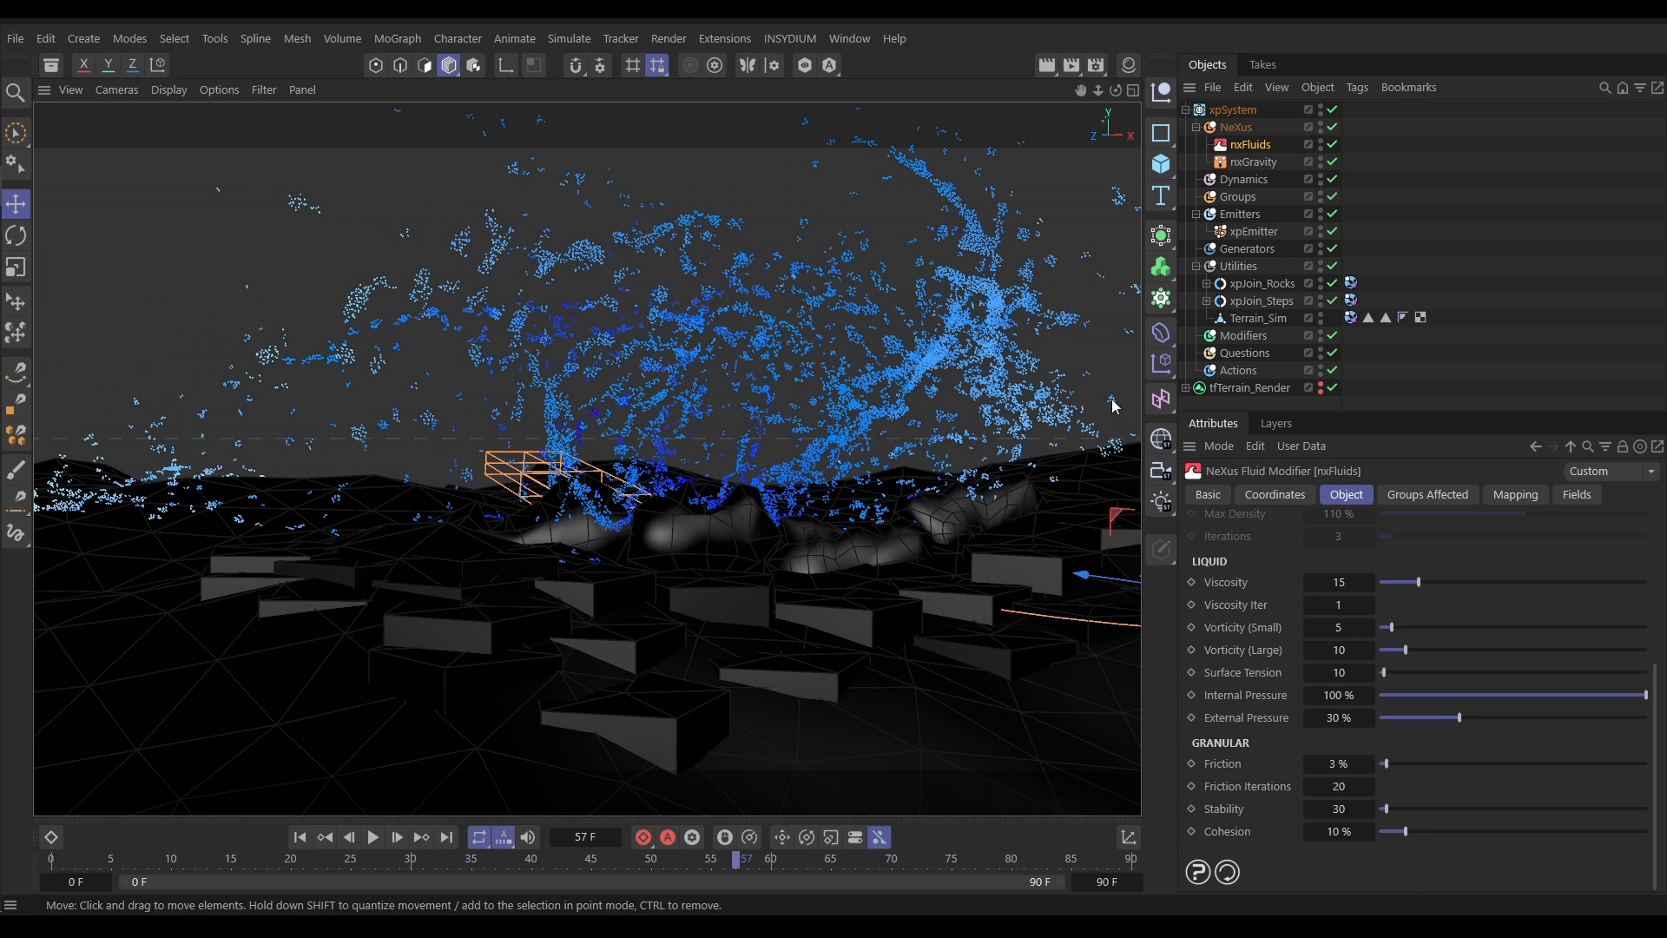
# Set xpEmitter's particle emission Speed to 100 cm
pyautogui.click(1254, 231)
pyautogui.click(1412, 496)
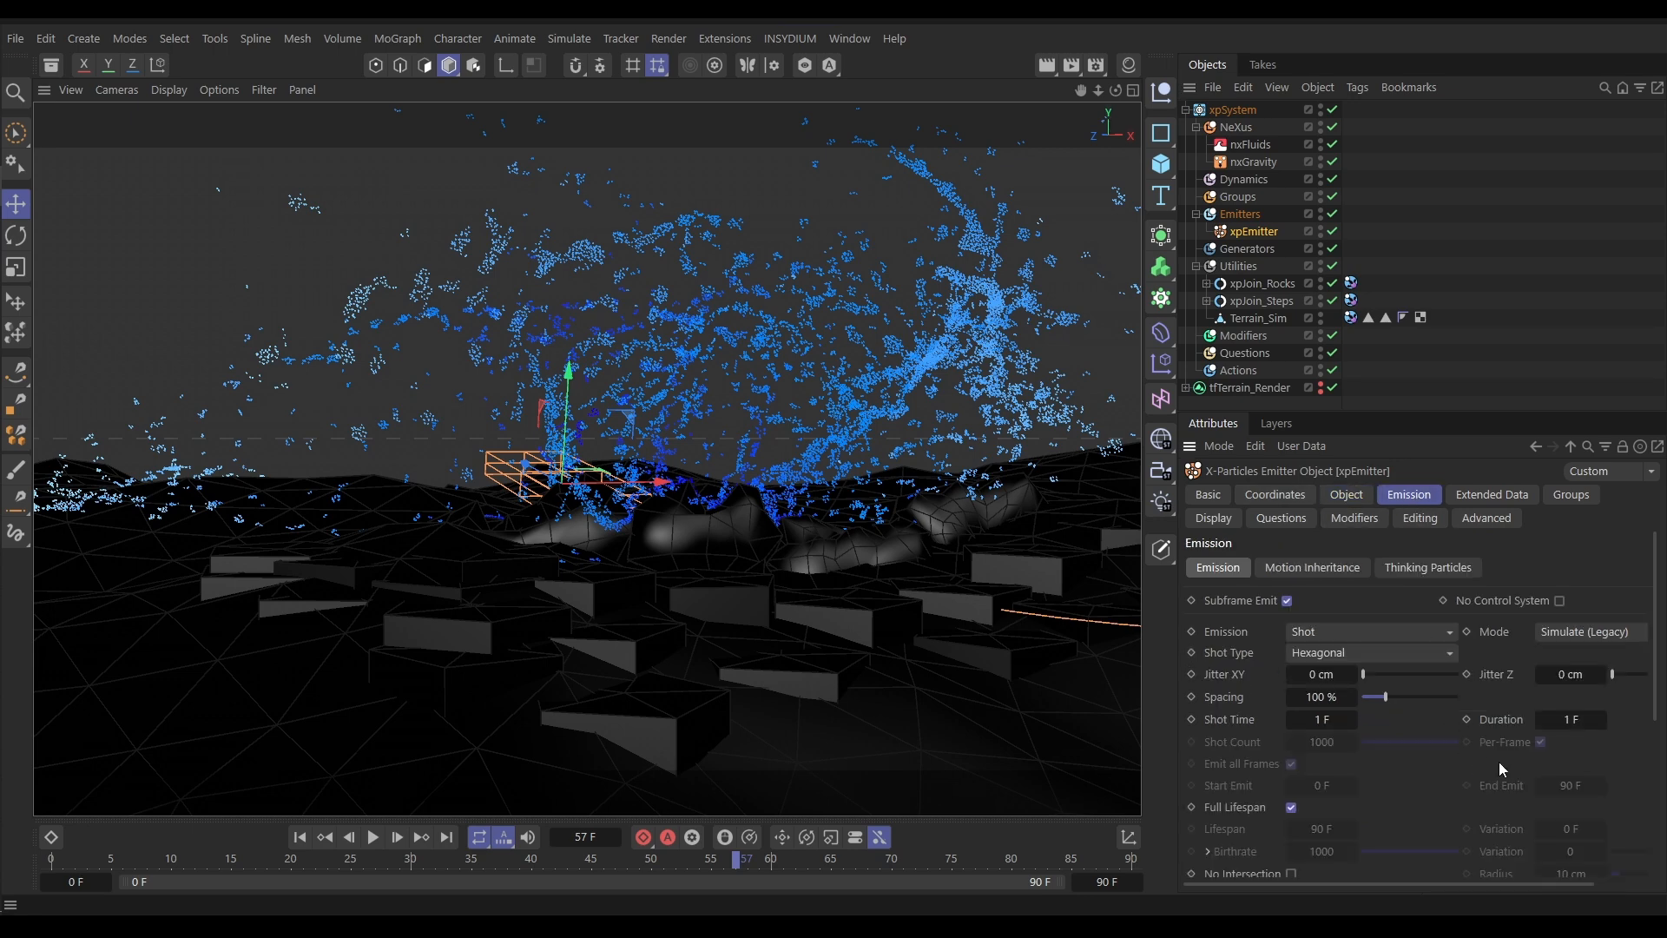
pyautogui.moveTo(1658, 699); pyautogui.dragTo(1659, 813)
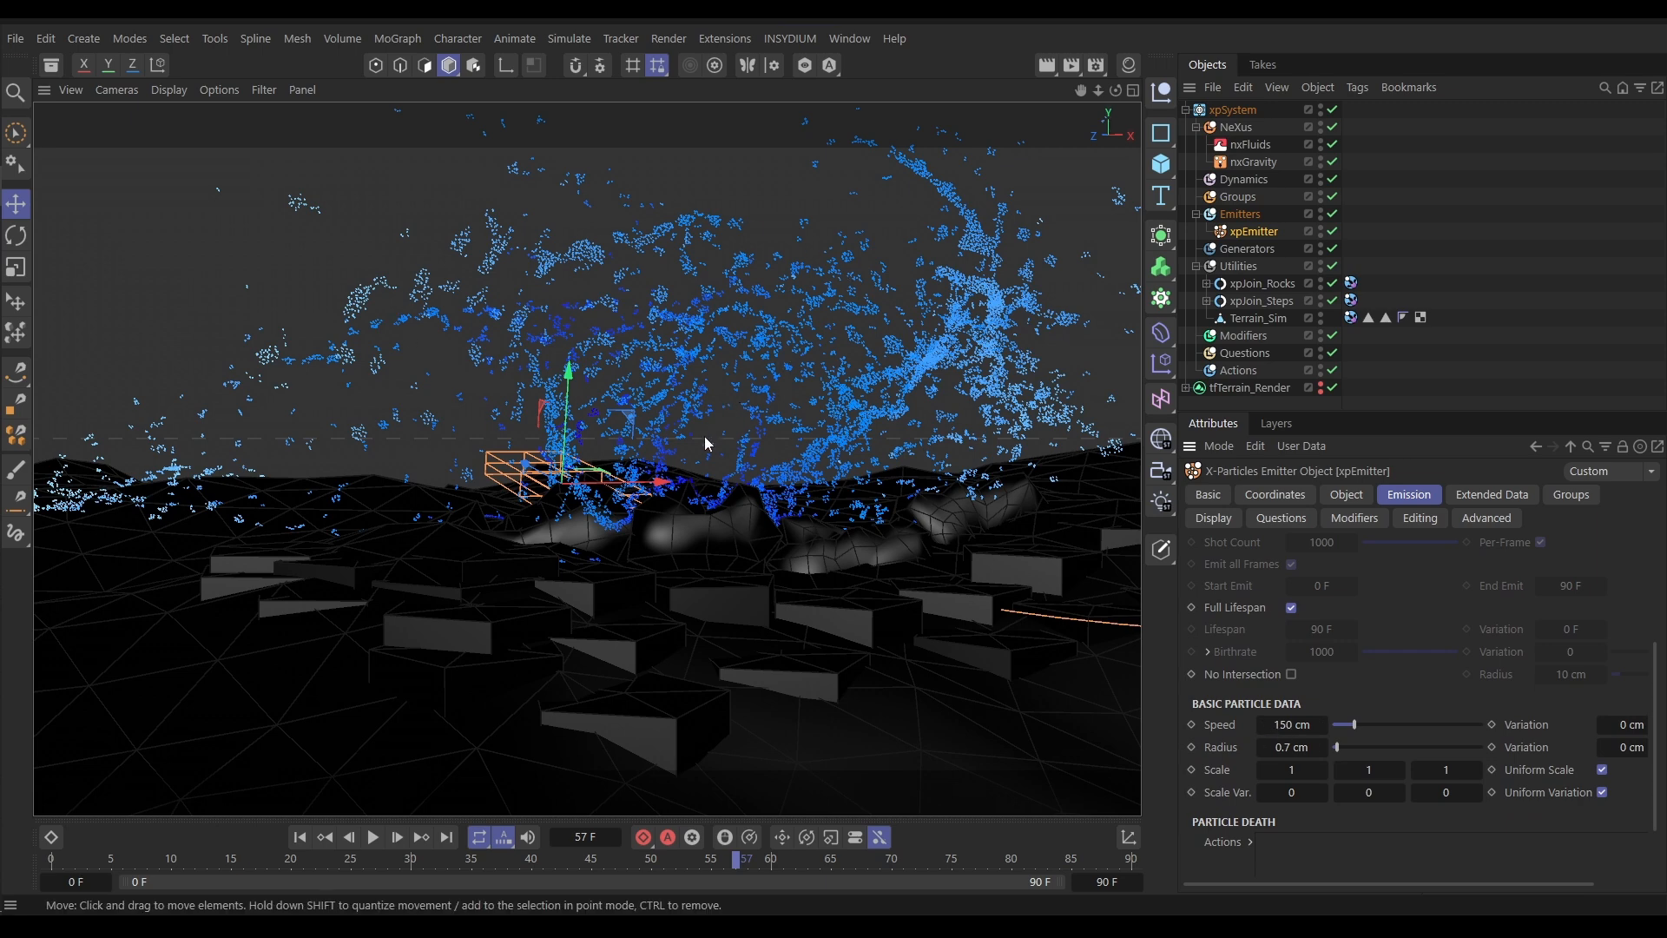
pyautogui.click(1292, 725)
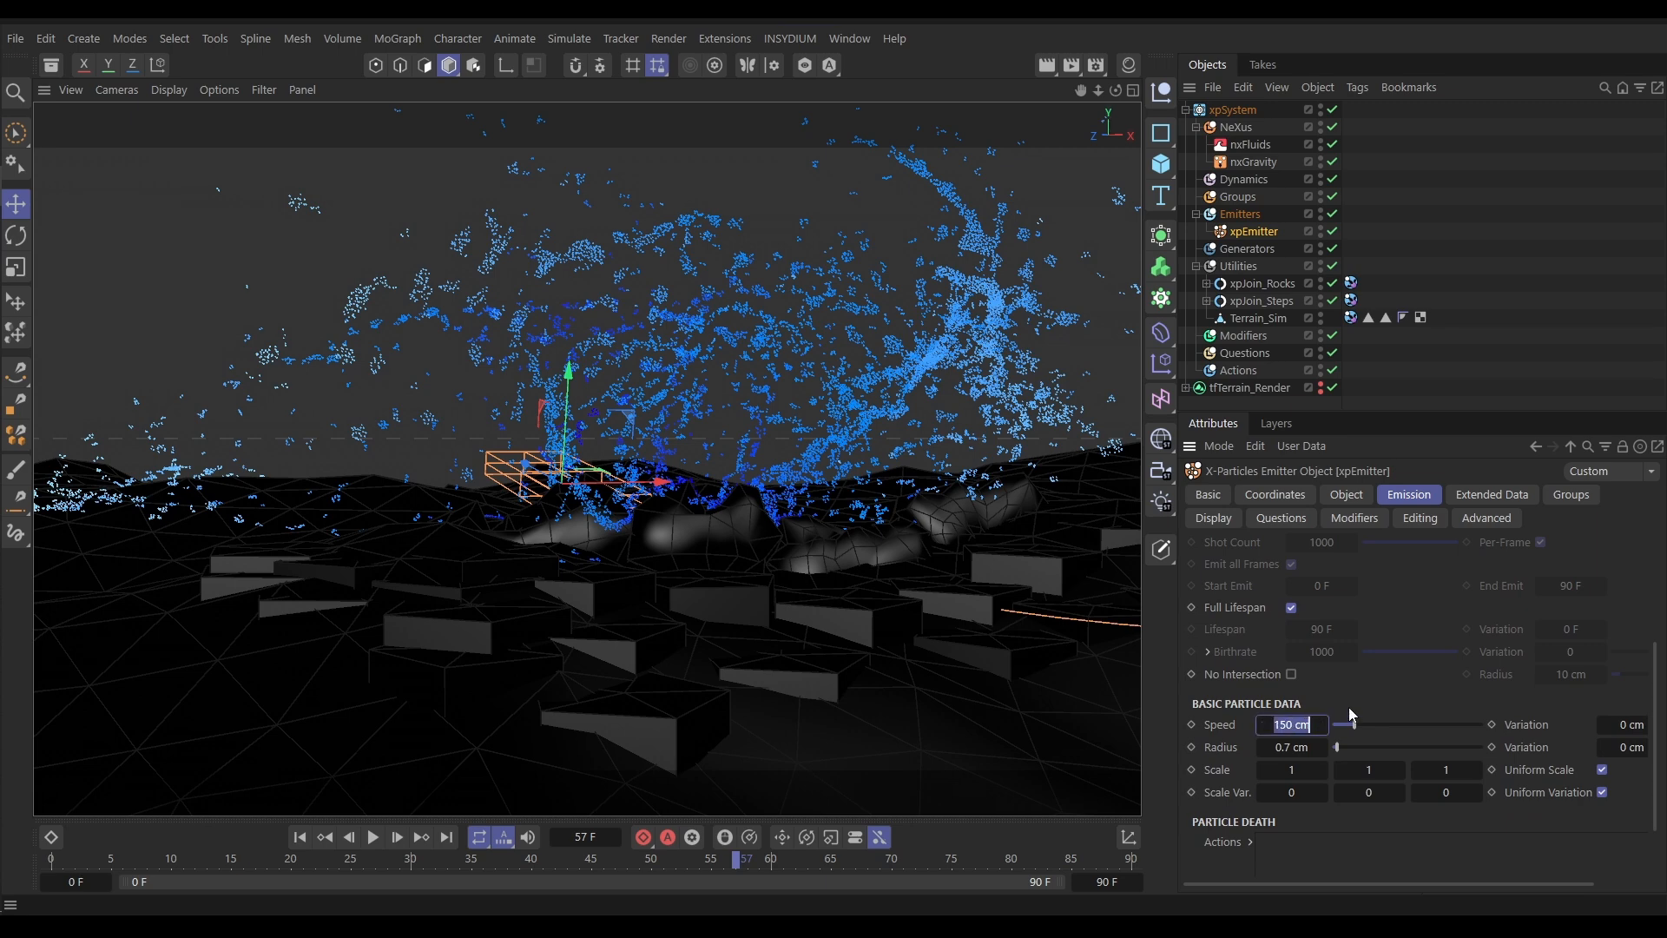
pyautogui.write('100')
pyautogui.press('Return')
# Replay the slower emission from the start, pause at frame 62 and inspect the flow around the rocks from several sides
pyautogui.click(300, 837)
pyautogui.click(373, 836)
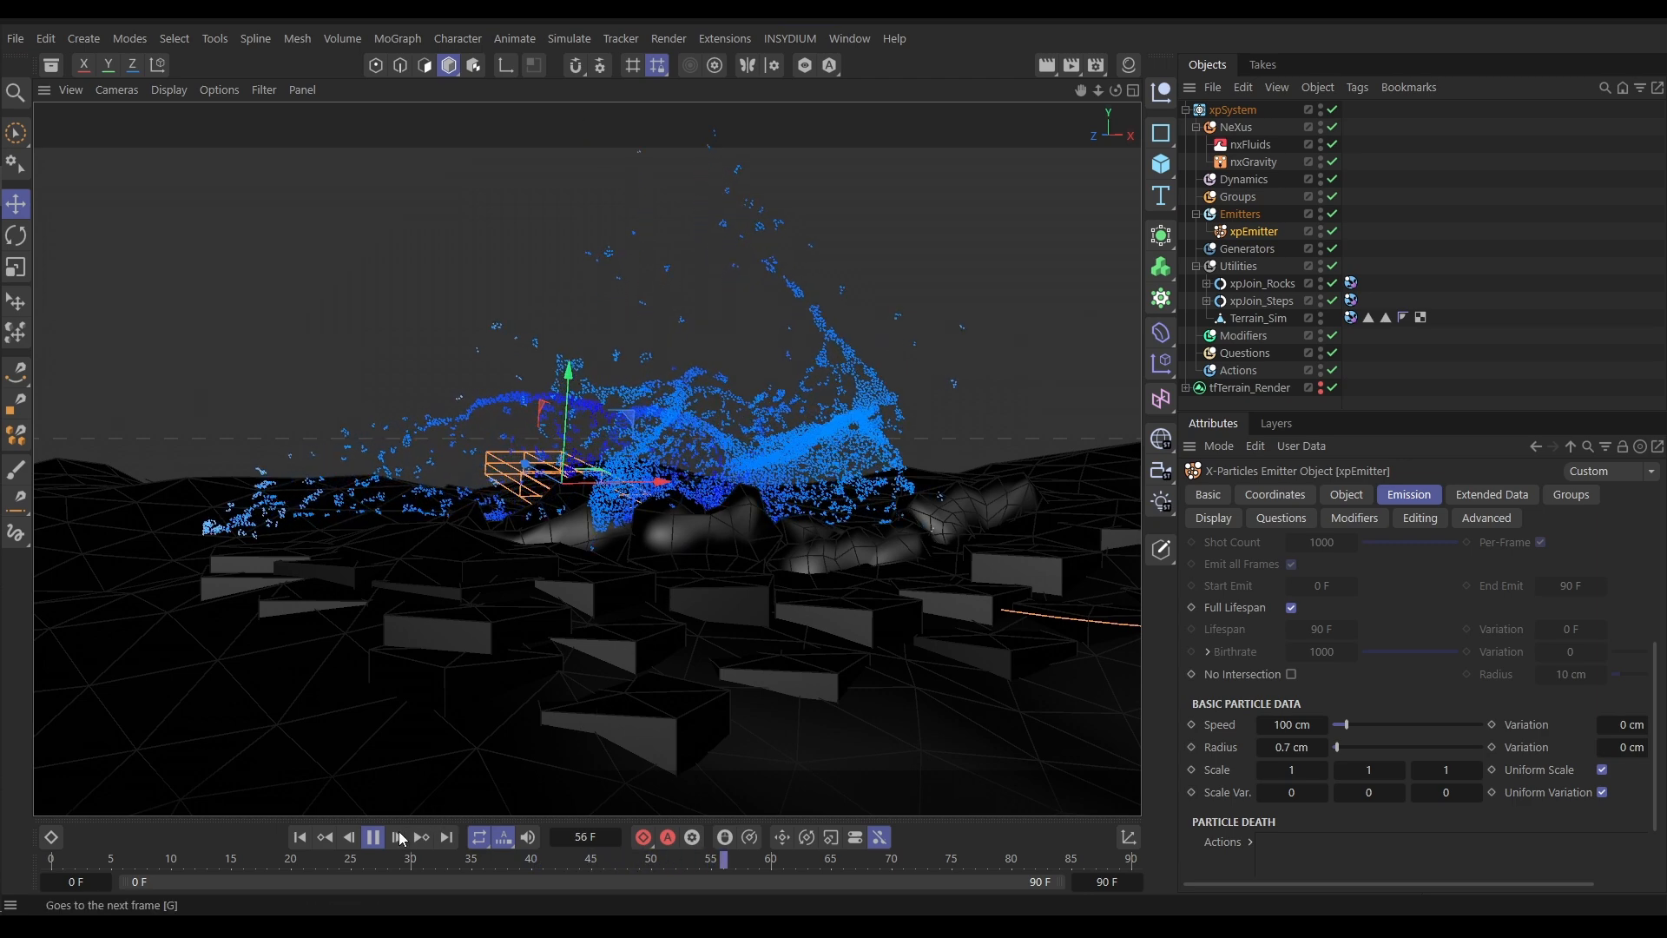
pyautogui.click(374, 838)
pyautogui.keyDown('alt'); pyautogui.moveTo(661, 615); pyautogui.dragTo(564, 538); pyautogui.keyUp('alt')
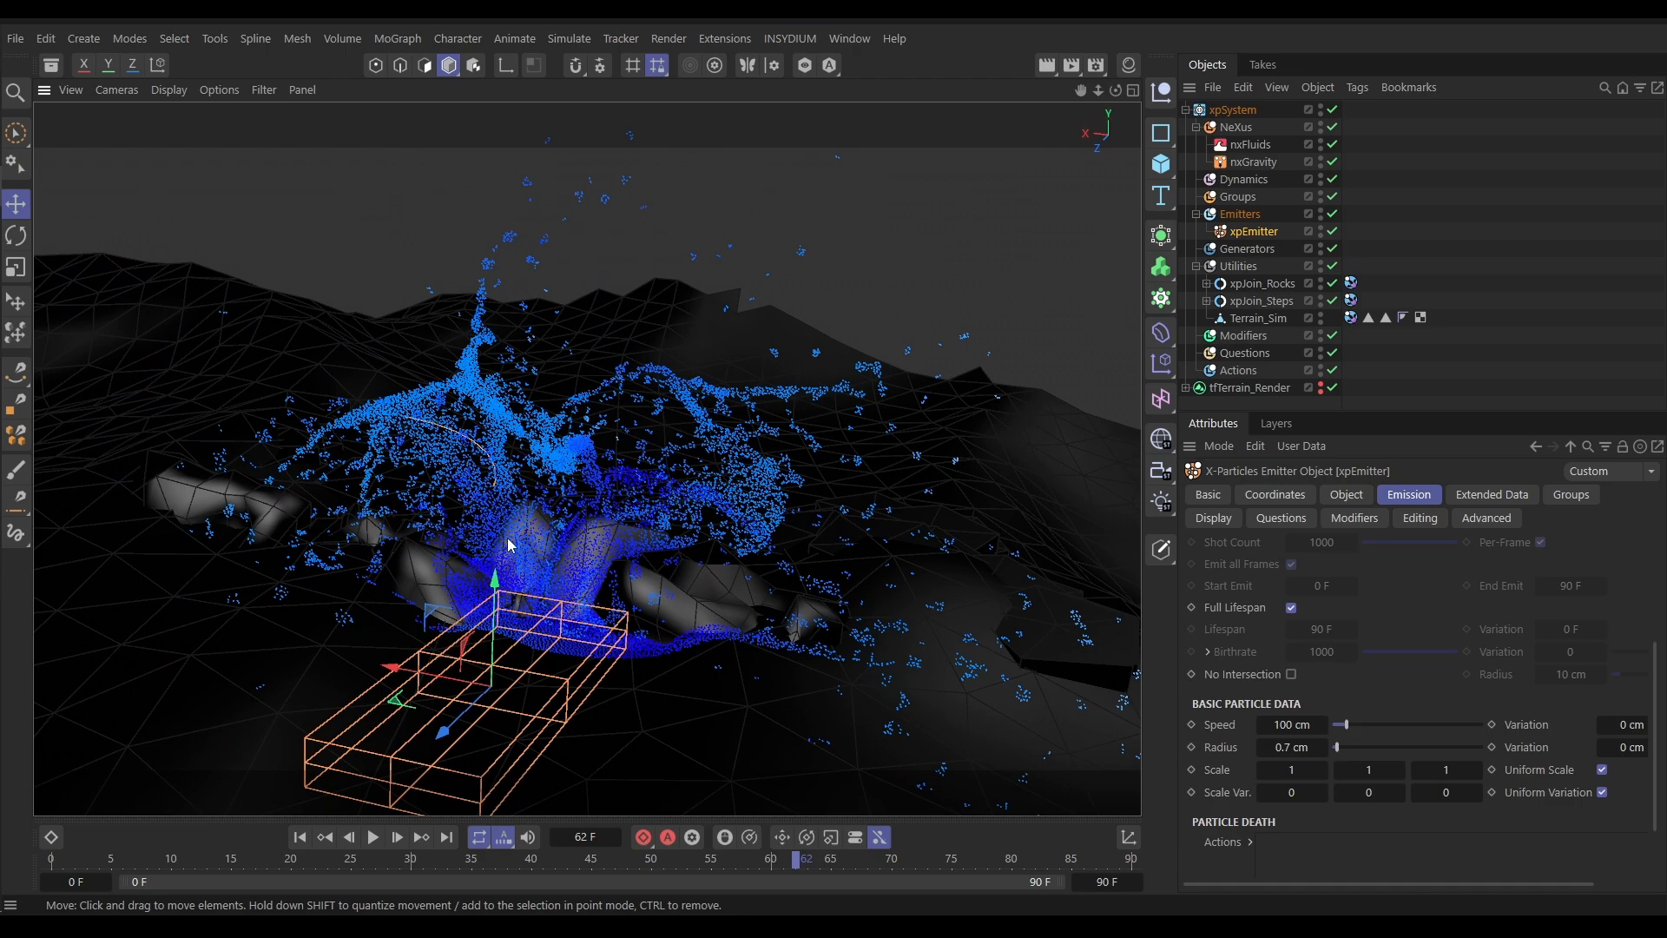
pyautogui.keyDown('alt'); pyautogui.moveTo(725, 591); pyautogui.dragTo(629, 601); pyautogui.keyUp('alt')
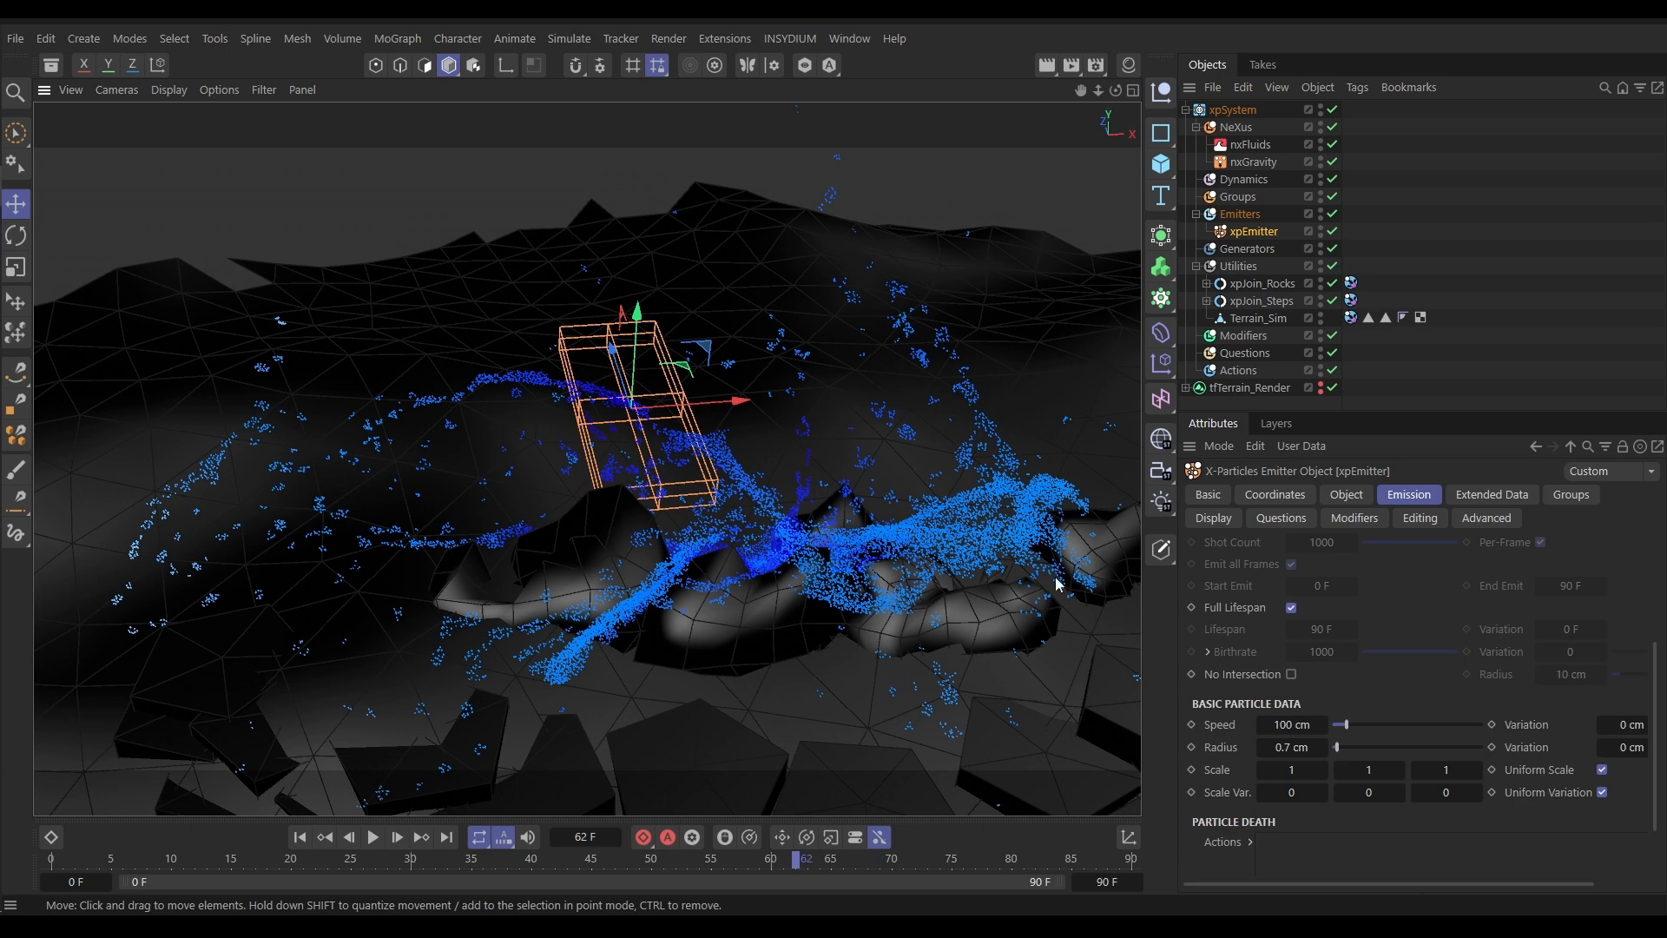
# Move the collider rock tfRock.2 slightly along its Z axis, in the negative direction
pyautogui.click(1206, 283)
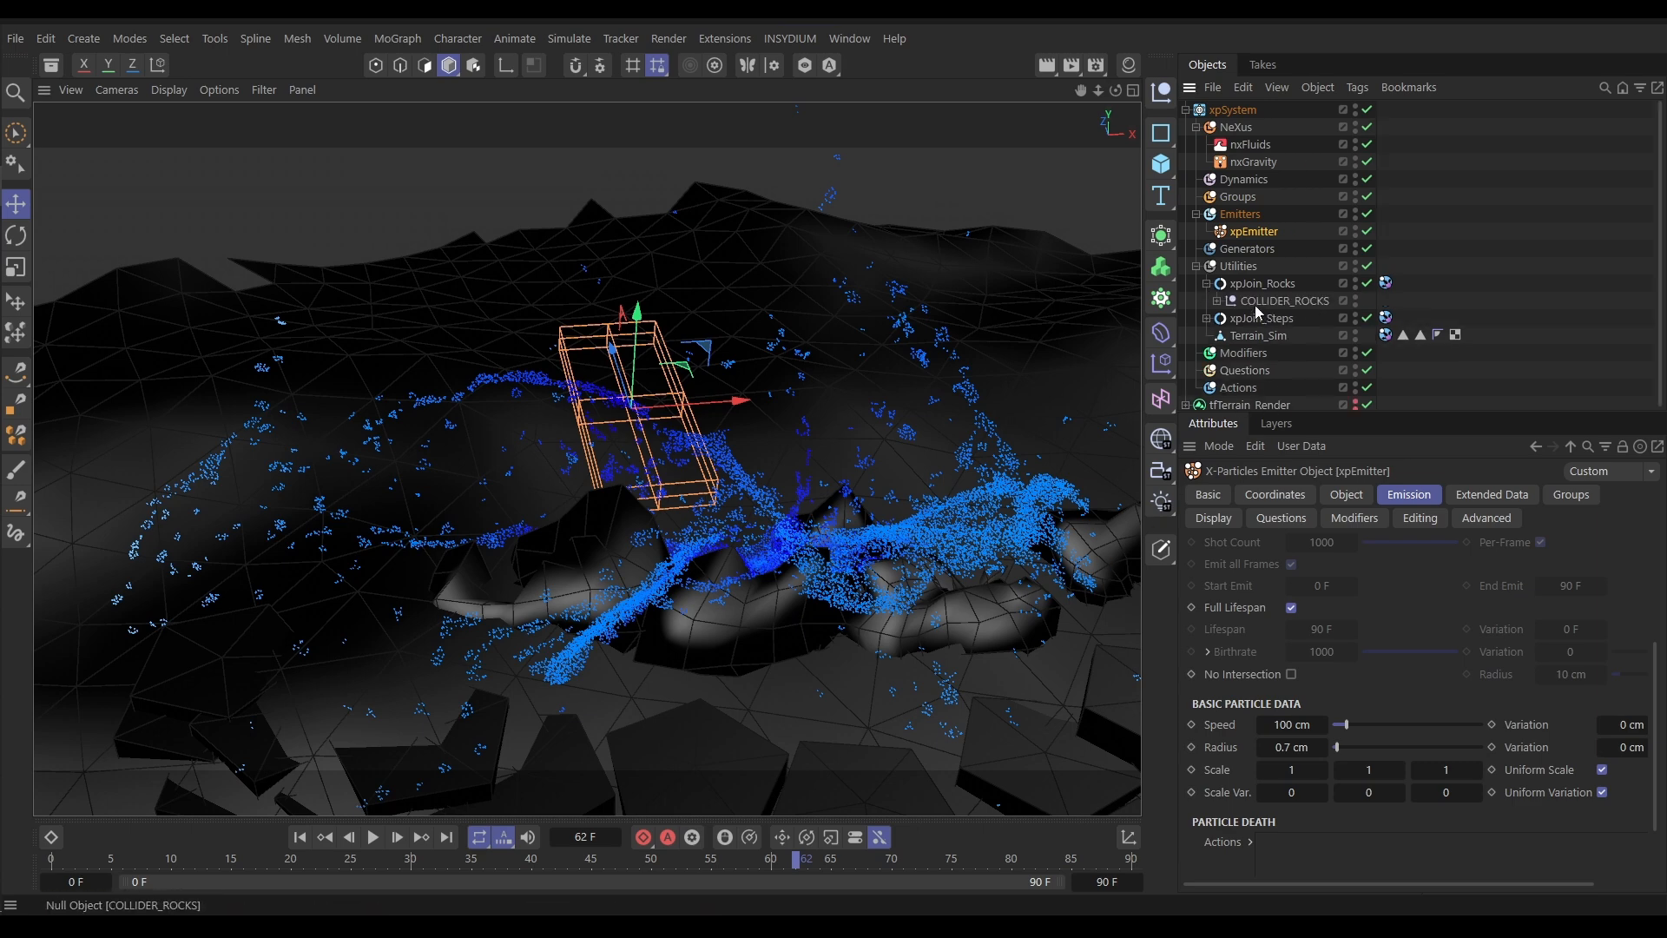
pyautogui.click(1217, 300)
pyautogui.click(1270, 335)
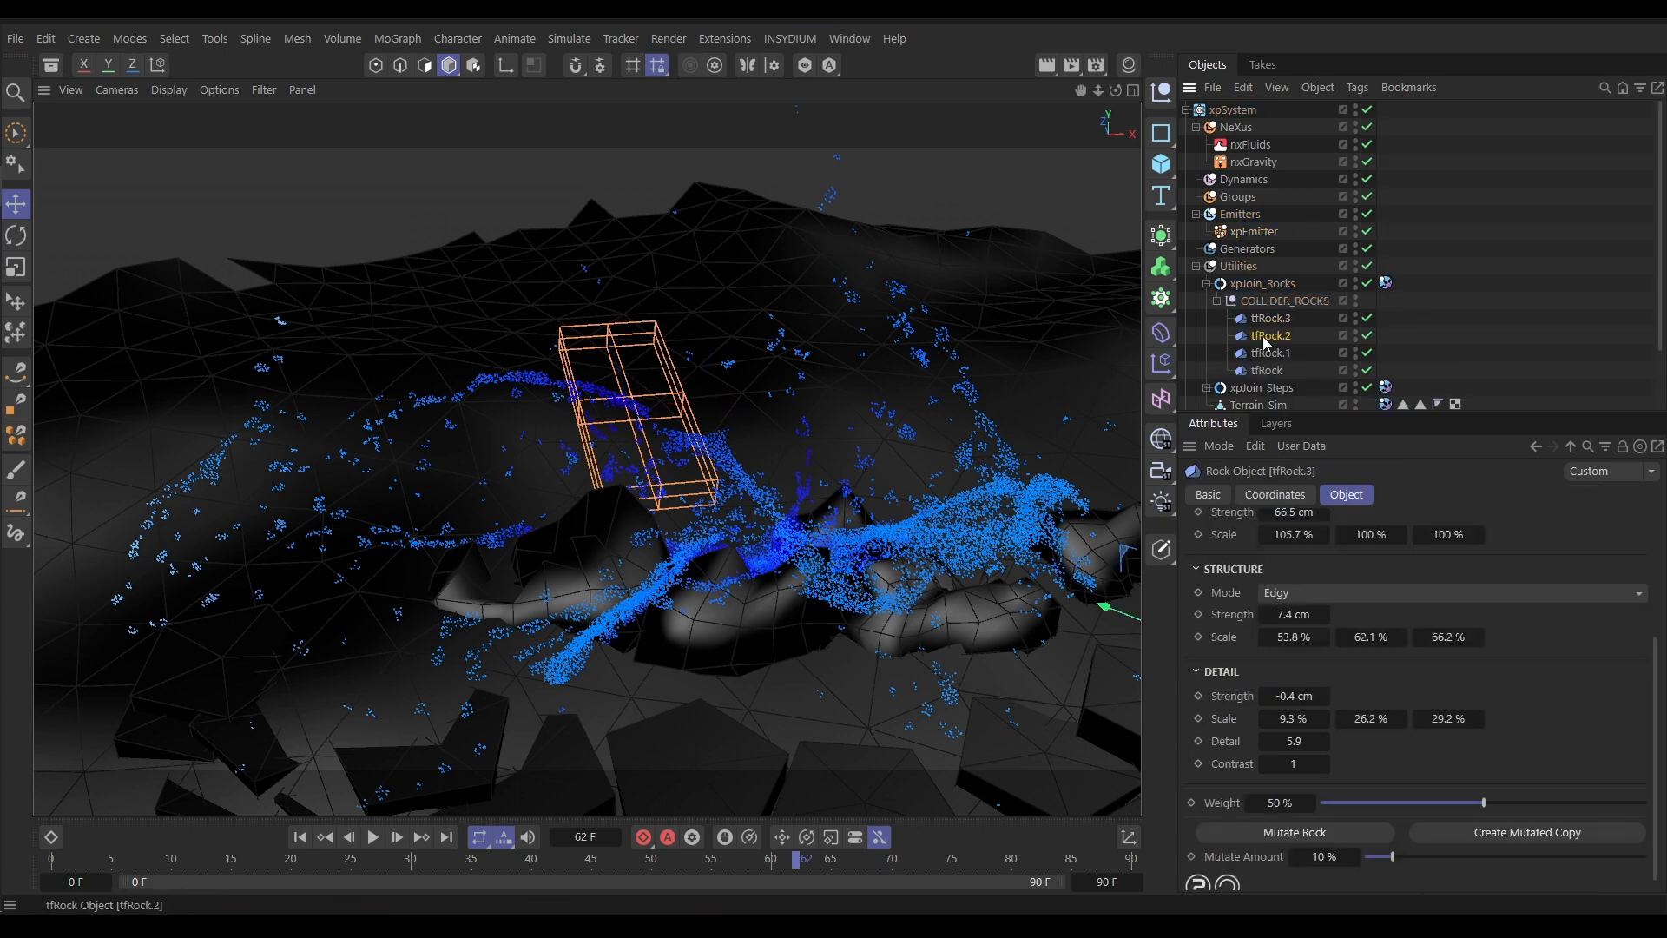
pyautogui.moveTo(653, 669); pyautogui.dragTo(628, 670)
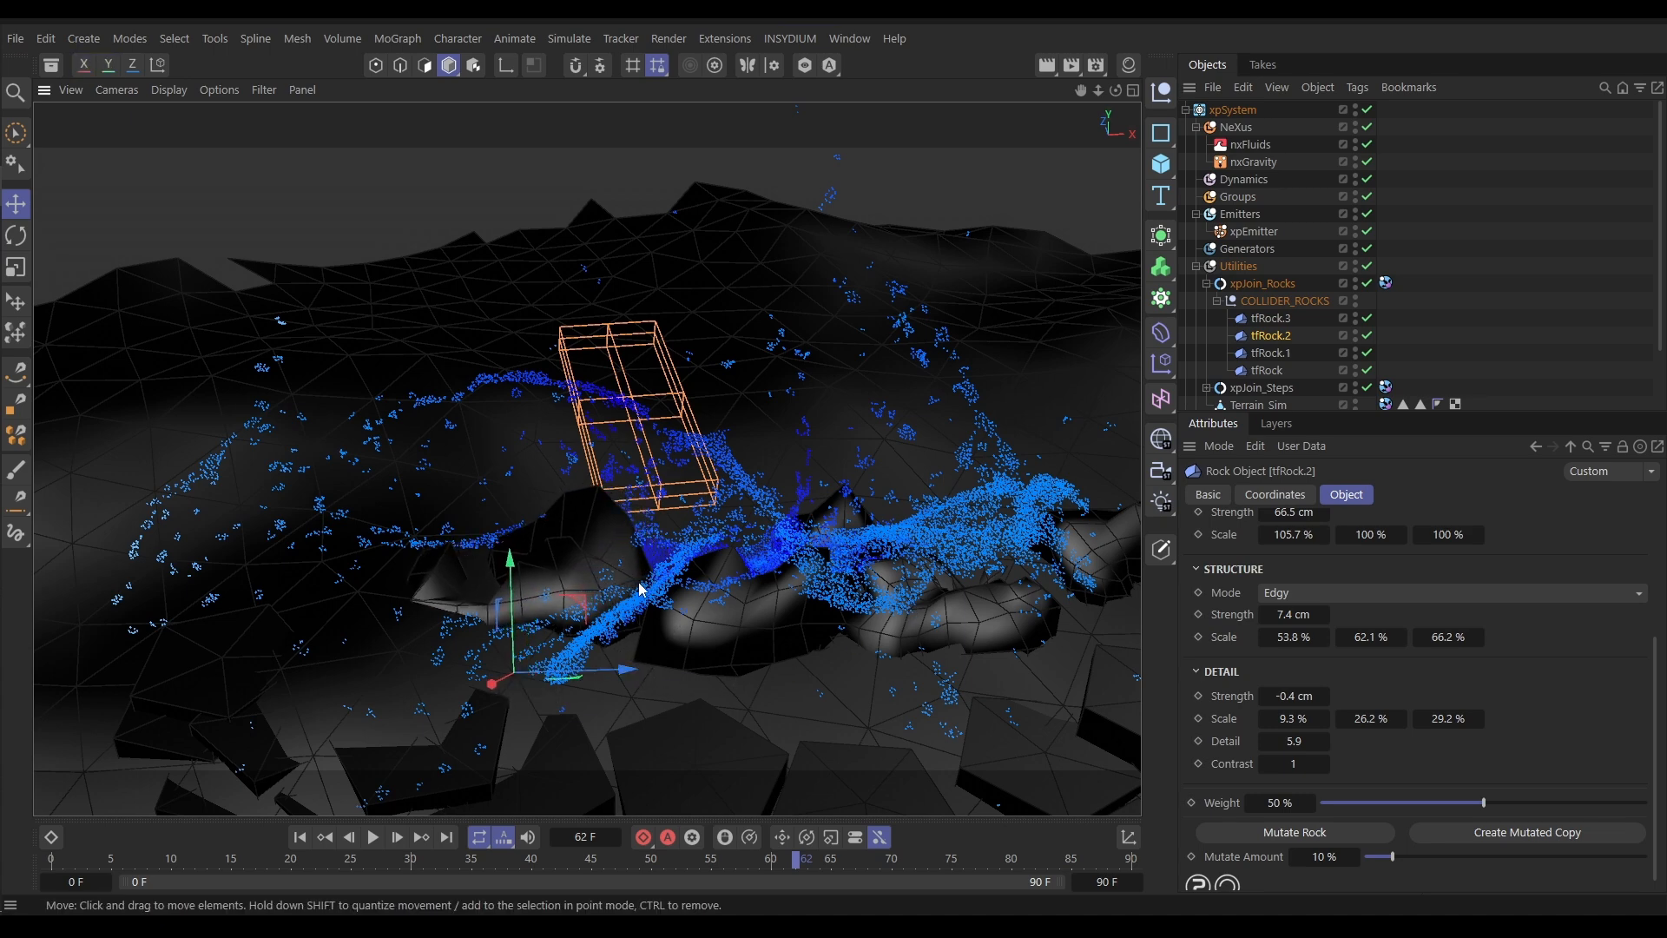
# Replay the simulation from the start, pausing at frames 37 and 65 to inspect the flow around the moved rock from several sides
pyautogui.click(299, 837)
pyautogui.click(372, 837)
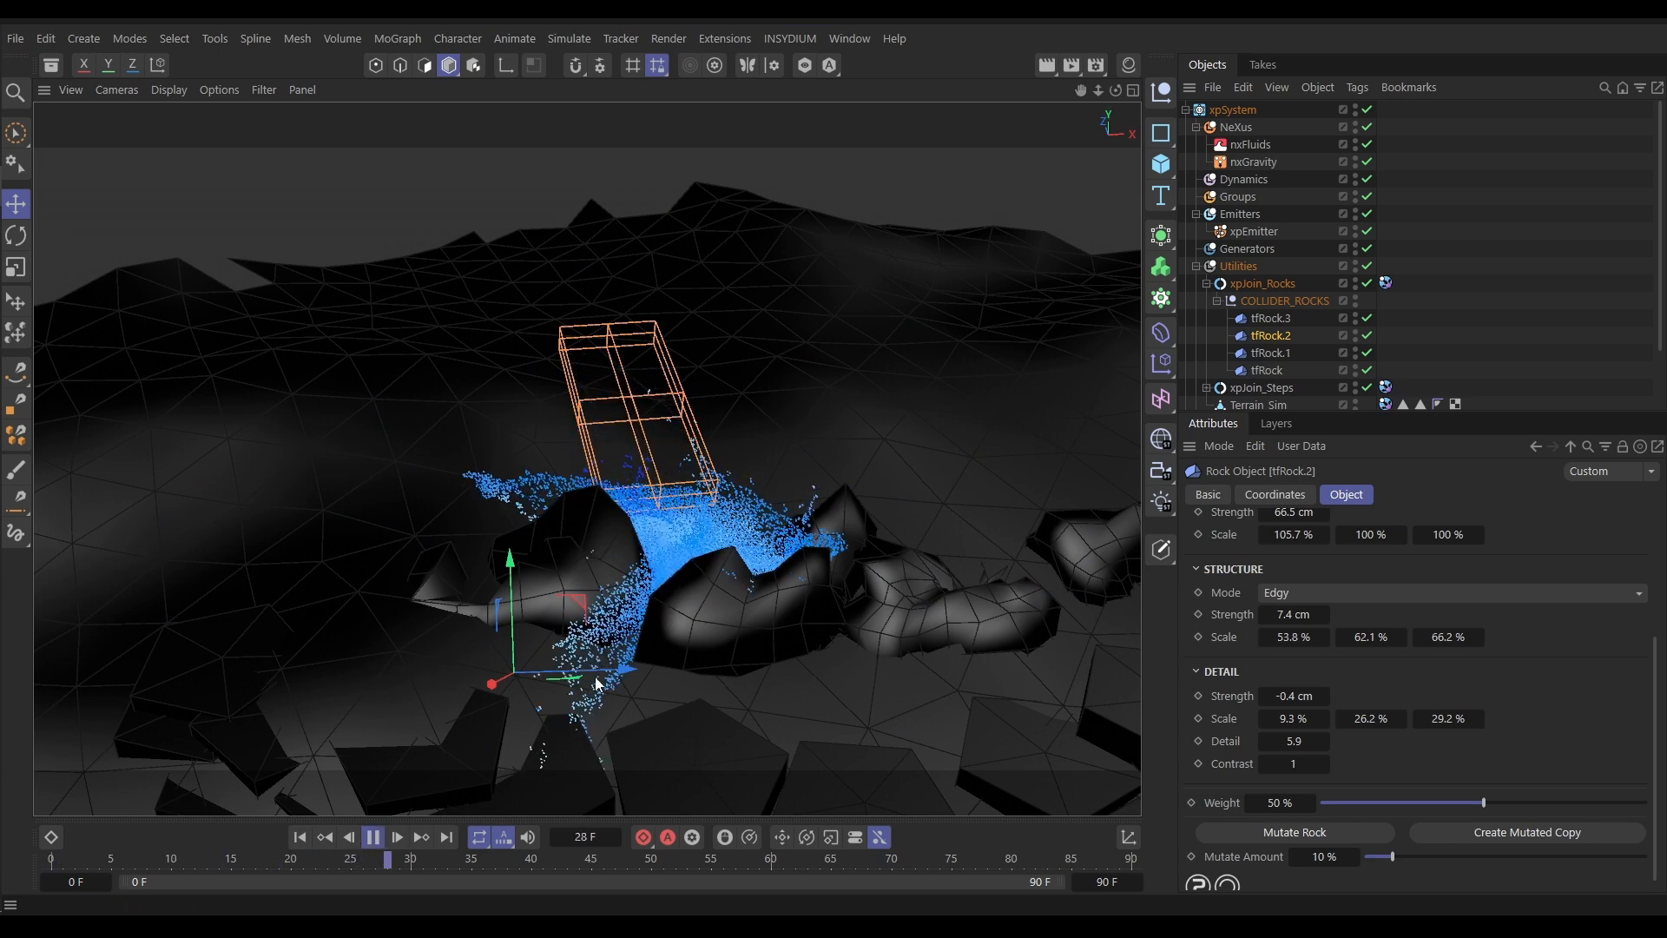
pyautogui.click(373, 837)
pyautogui.keyDown('alt'); pyautogui.moveTo(651, 770); pyautogui.dragTo(641, 703); pyautogui.keyUp('alt')
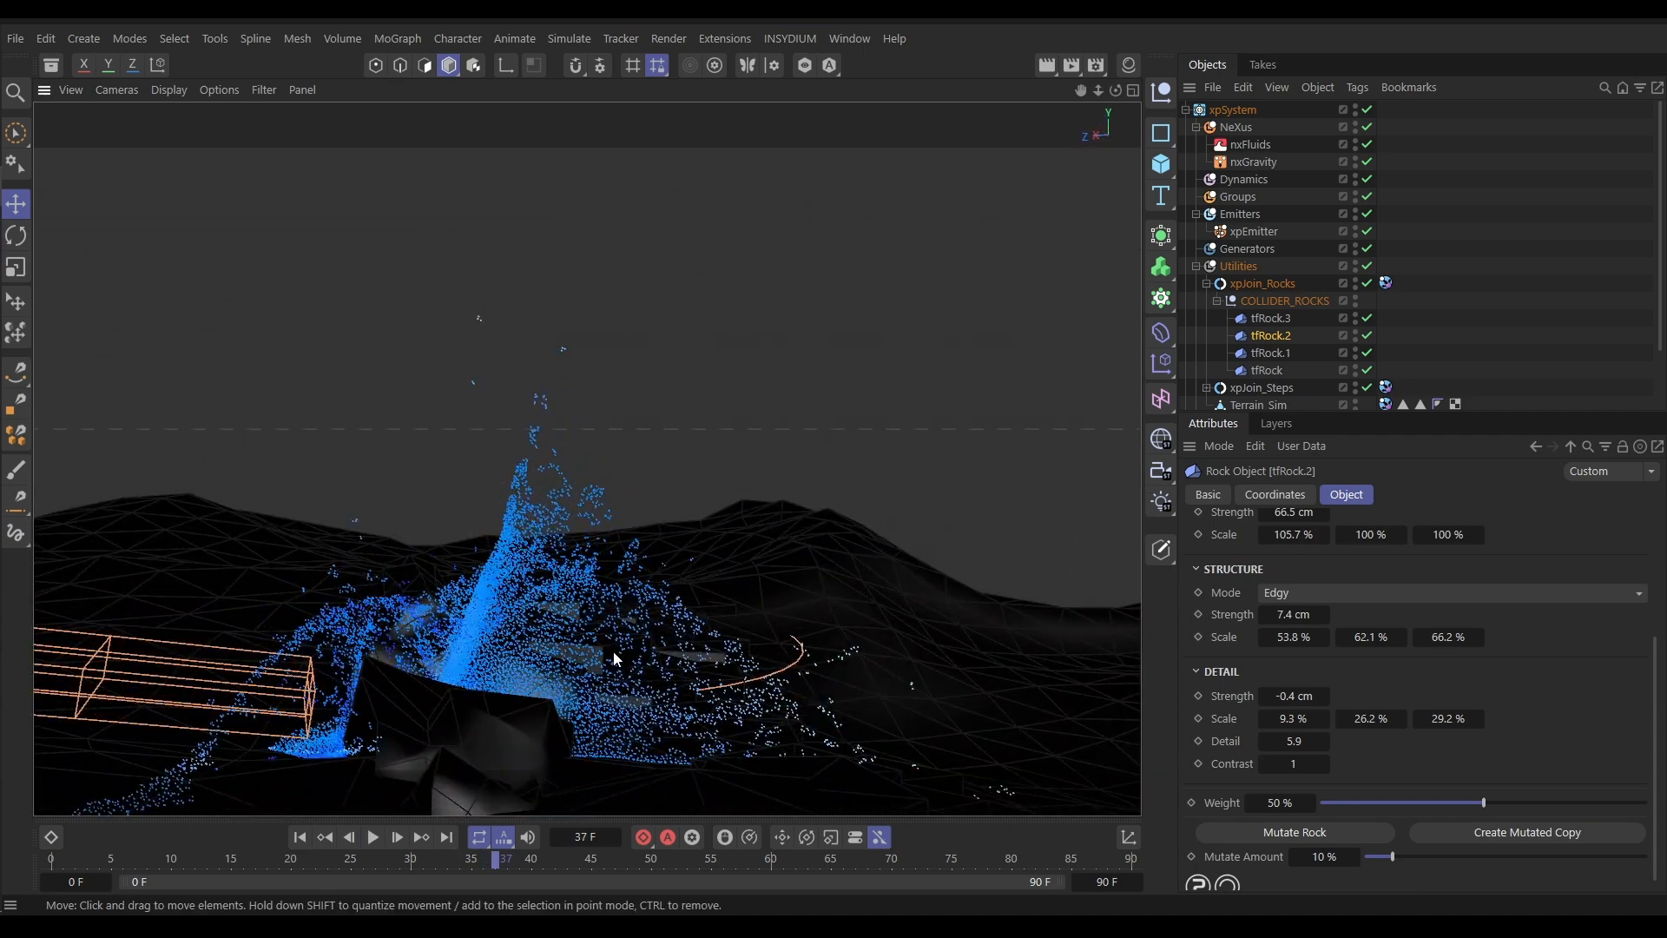
pyautogui.click(373, 838)
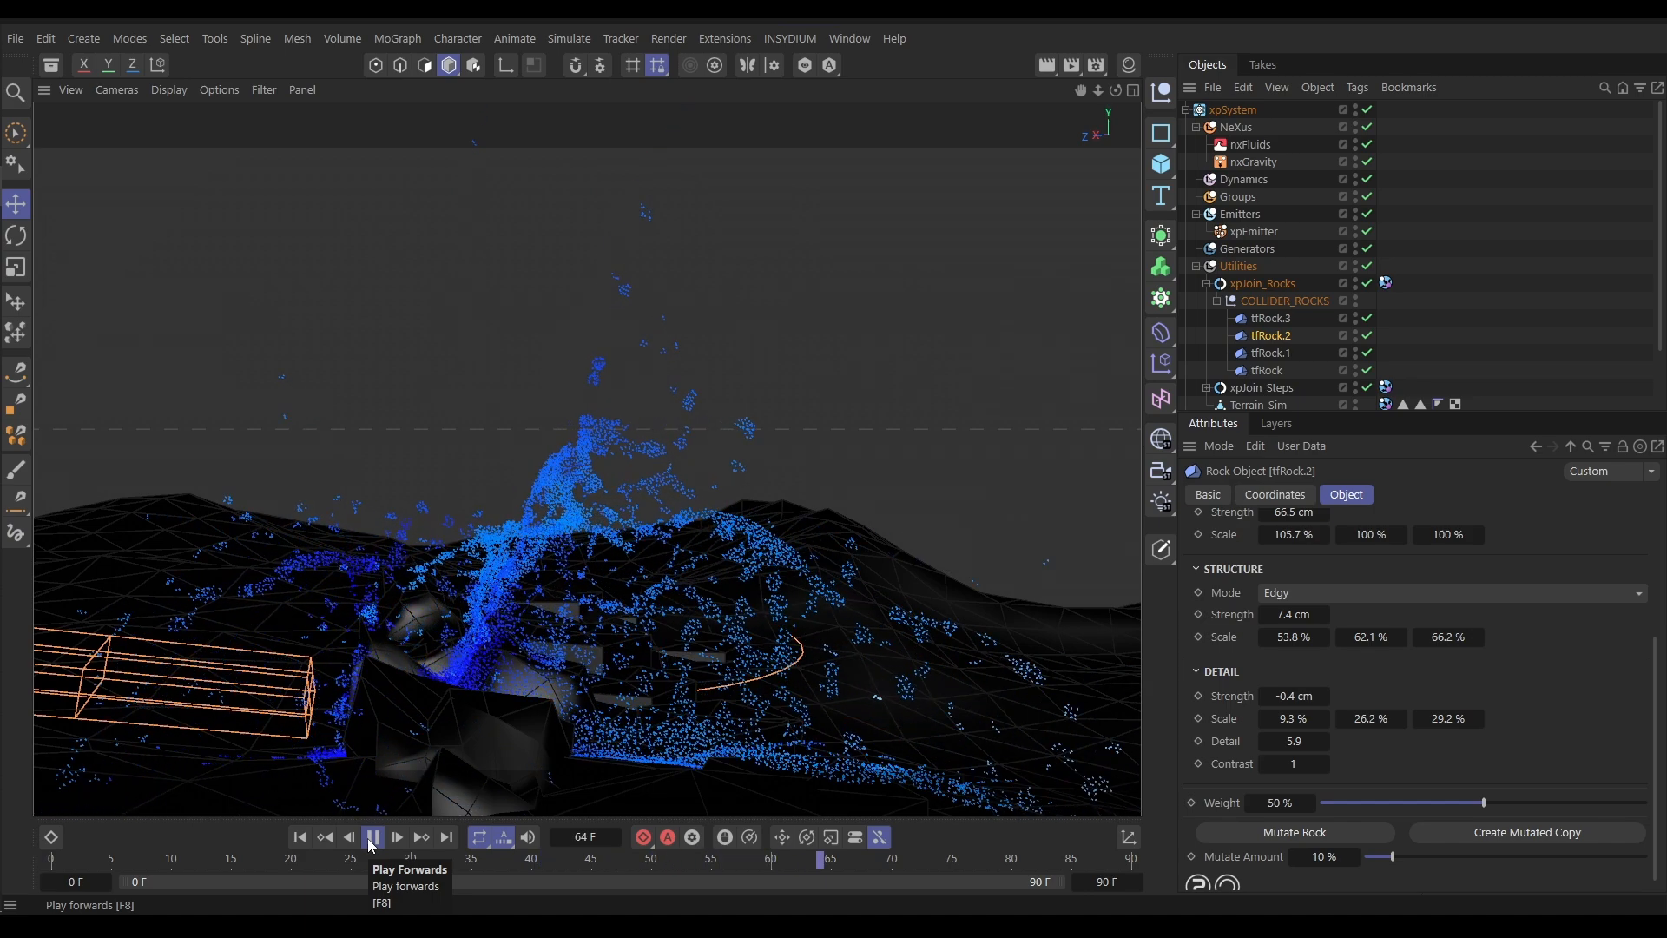
pyautogui.click(372, 838)
pyautogui.keyDown('alt'); pyautogui.moveTo(708, 638); pyautogui.dragTo(455, 537); pyautogui.keyUp('alt')
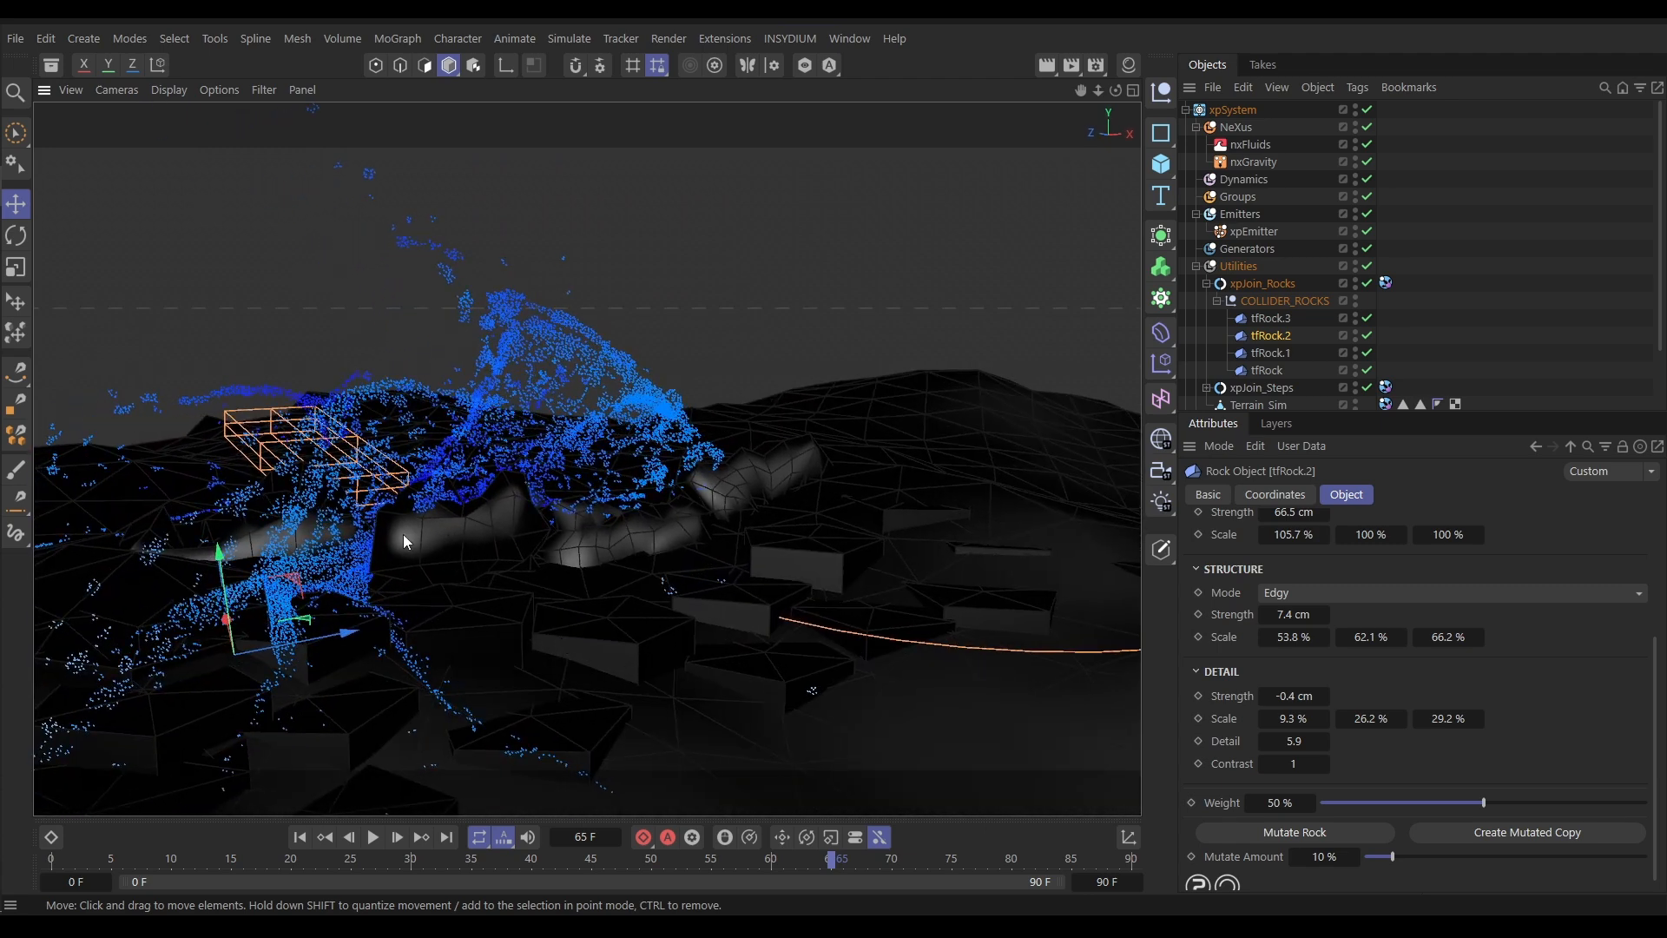
pyautogui.keyDown('alt'); pyautogui.moveTo(490, 546); pyautogui.dragTo(519, 561); pyautogui.keyUp('alt')
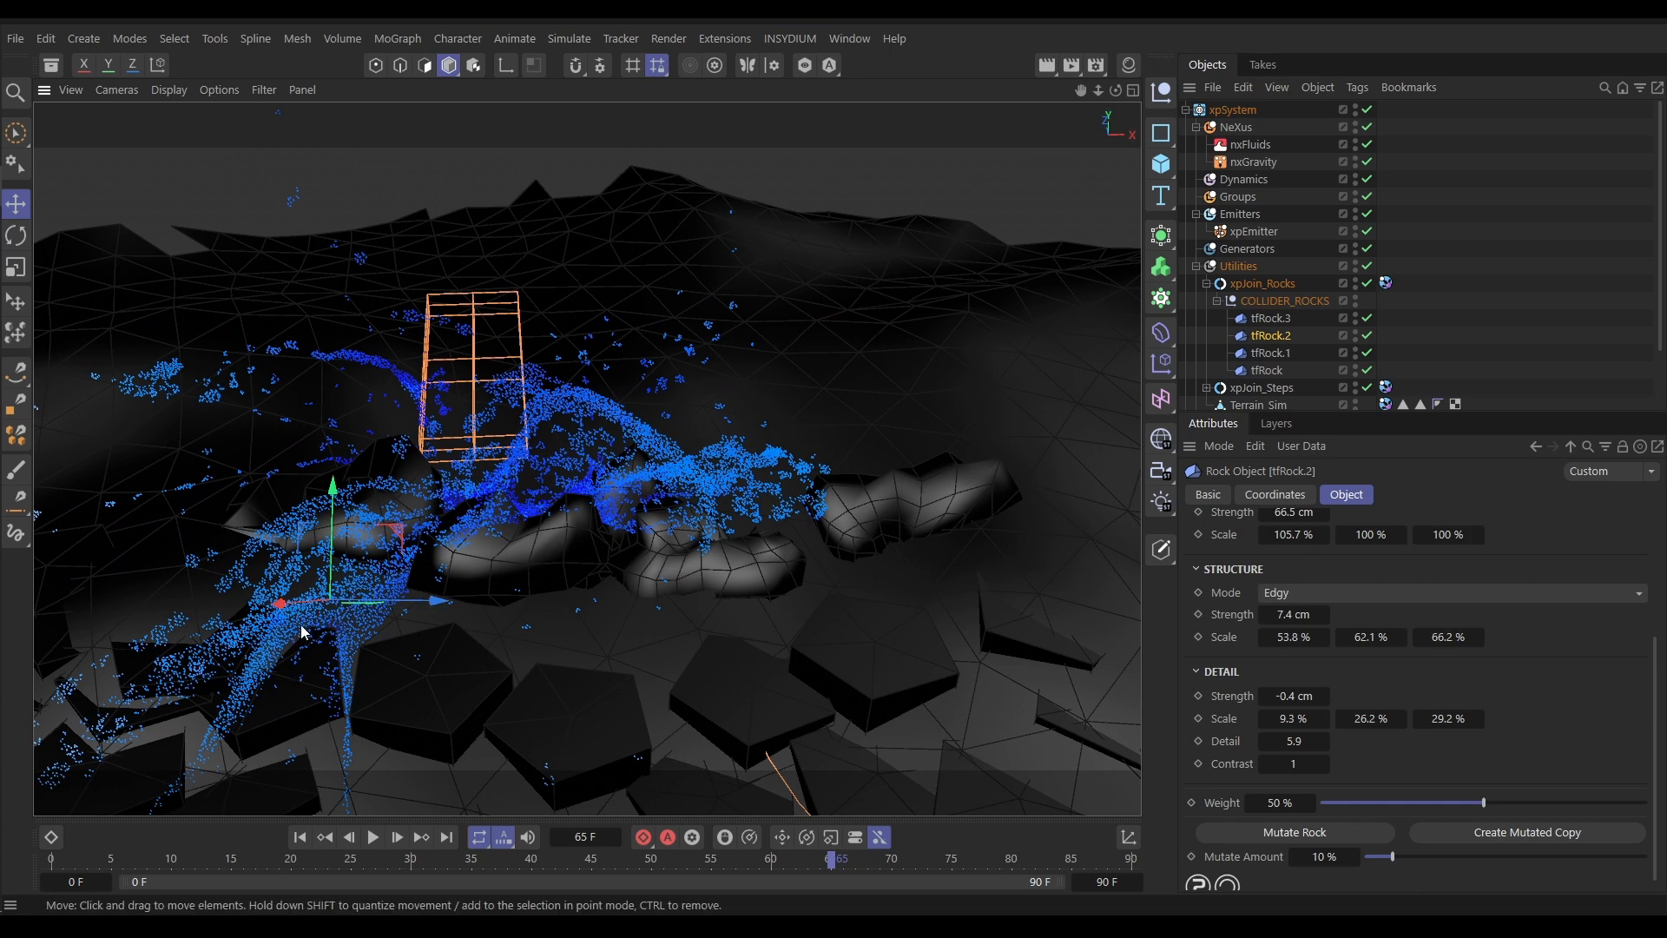
# Nudge the collider rock tfRock.2 slightly along its positive Z axis and rotate tfRock.1 about its vertical axis
pyautogui.moveTo(438, 613); pyautogui.dragTo(467, 610)
pyautogui.click(1283, 359)
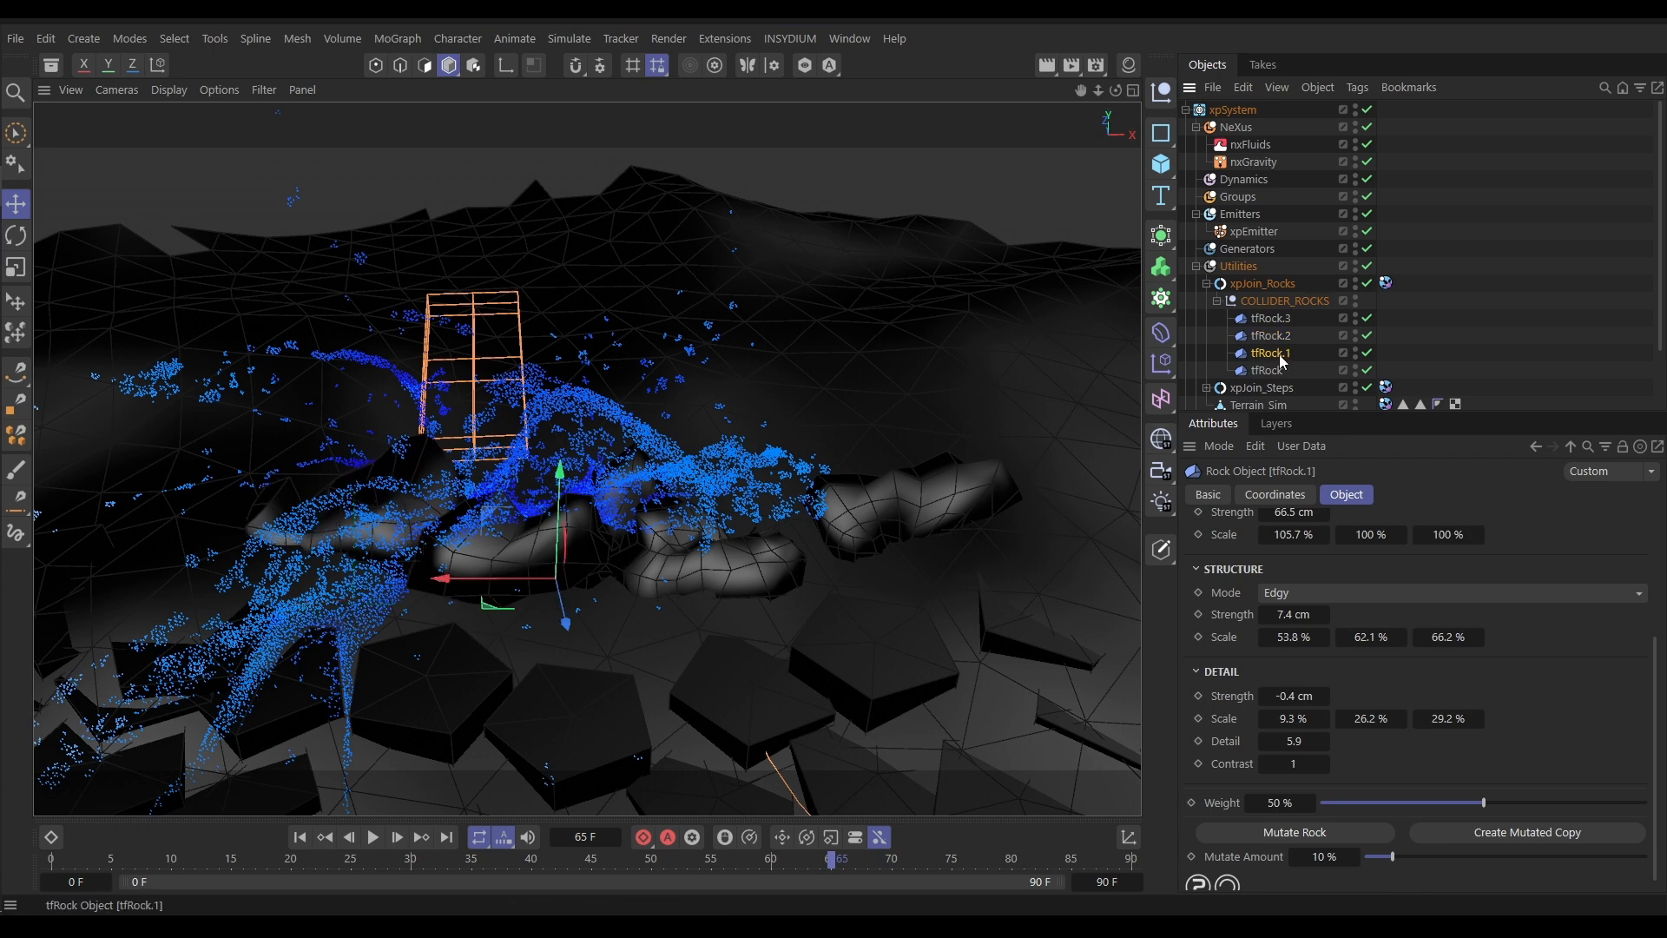
pyautogui.press('r')
pyautogui.moveTo(572, 622); pyautogui.dragTo(440, 591)
pyautogui.press('e')
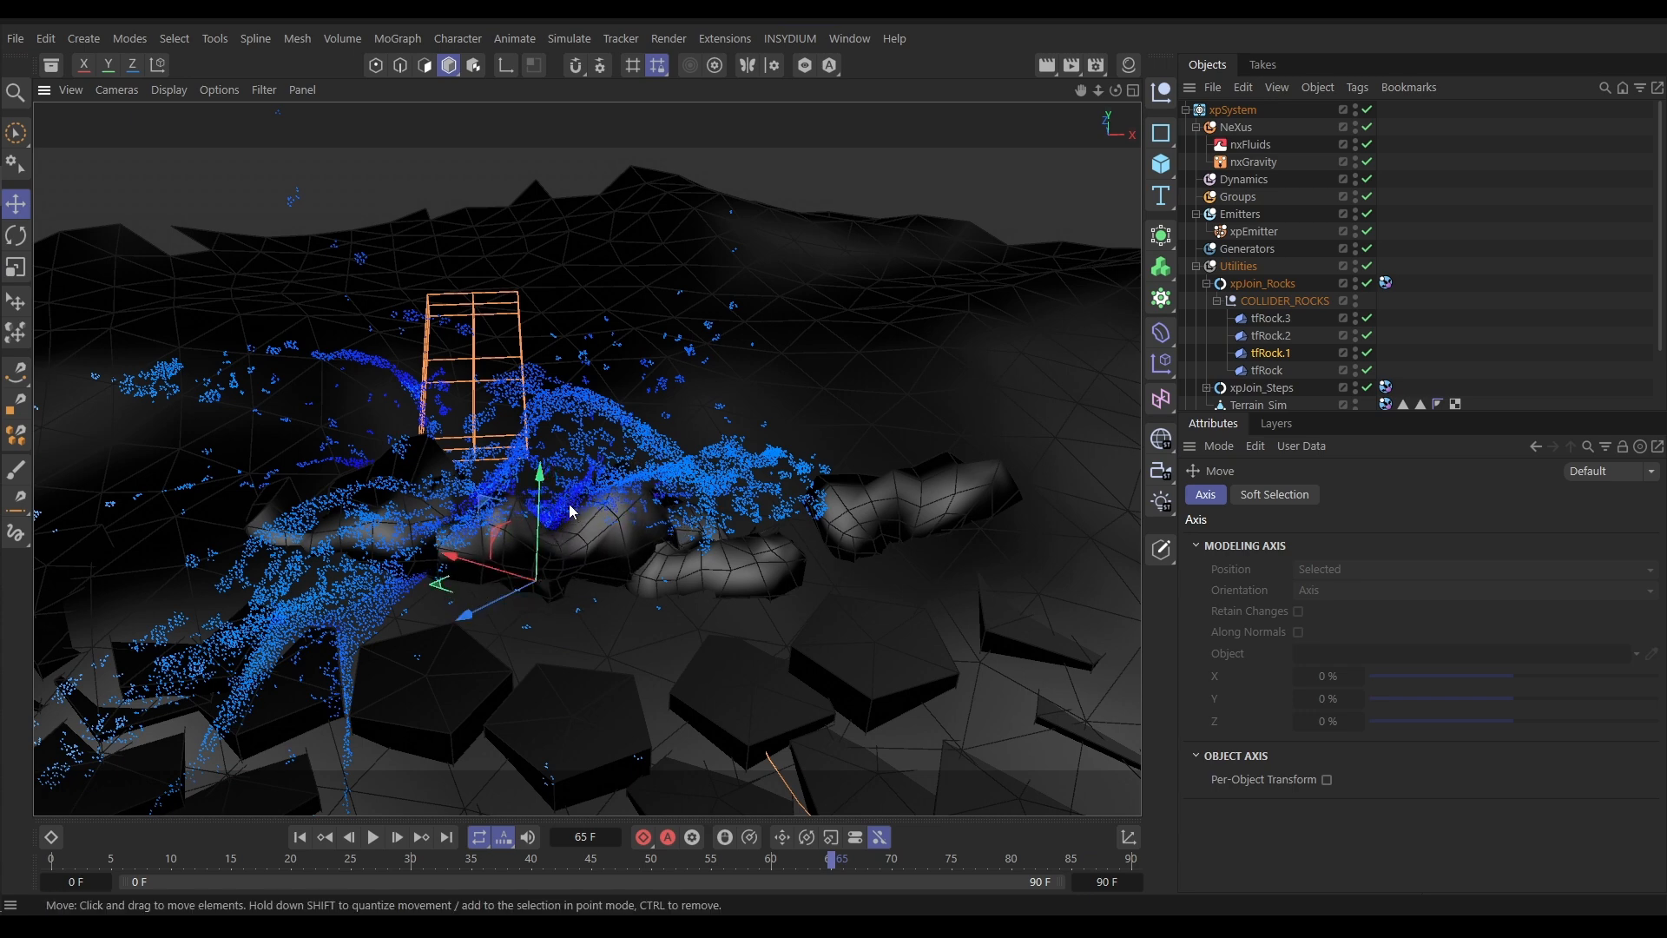
# Replay the simulation up to frame 60, examine the splash over the rotated rock from a low angle and return to the first frame
pyautogui.click(300, 838)
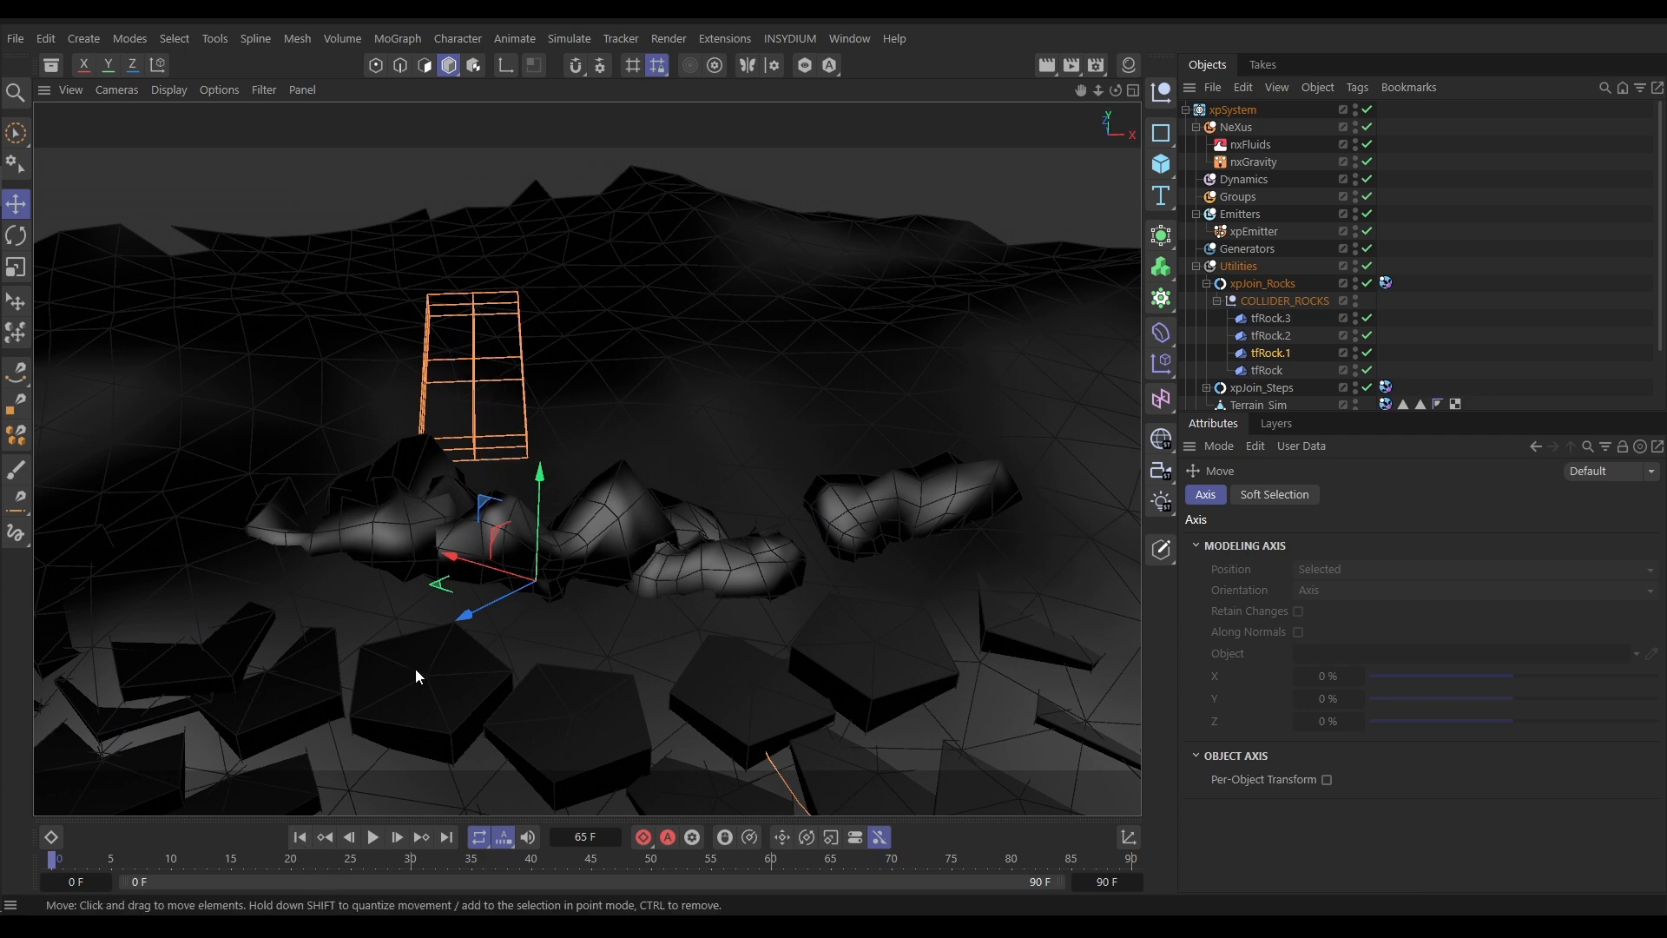
pyautogui.click(374, 837)
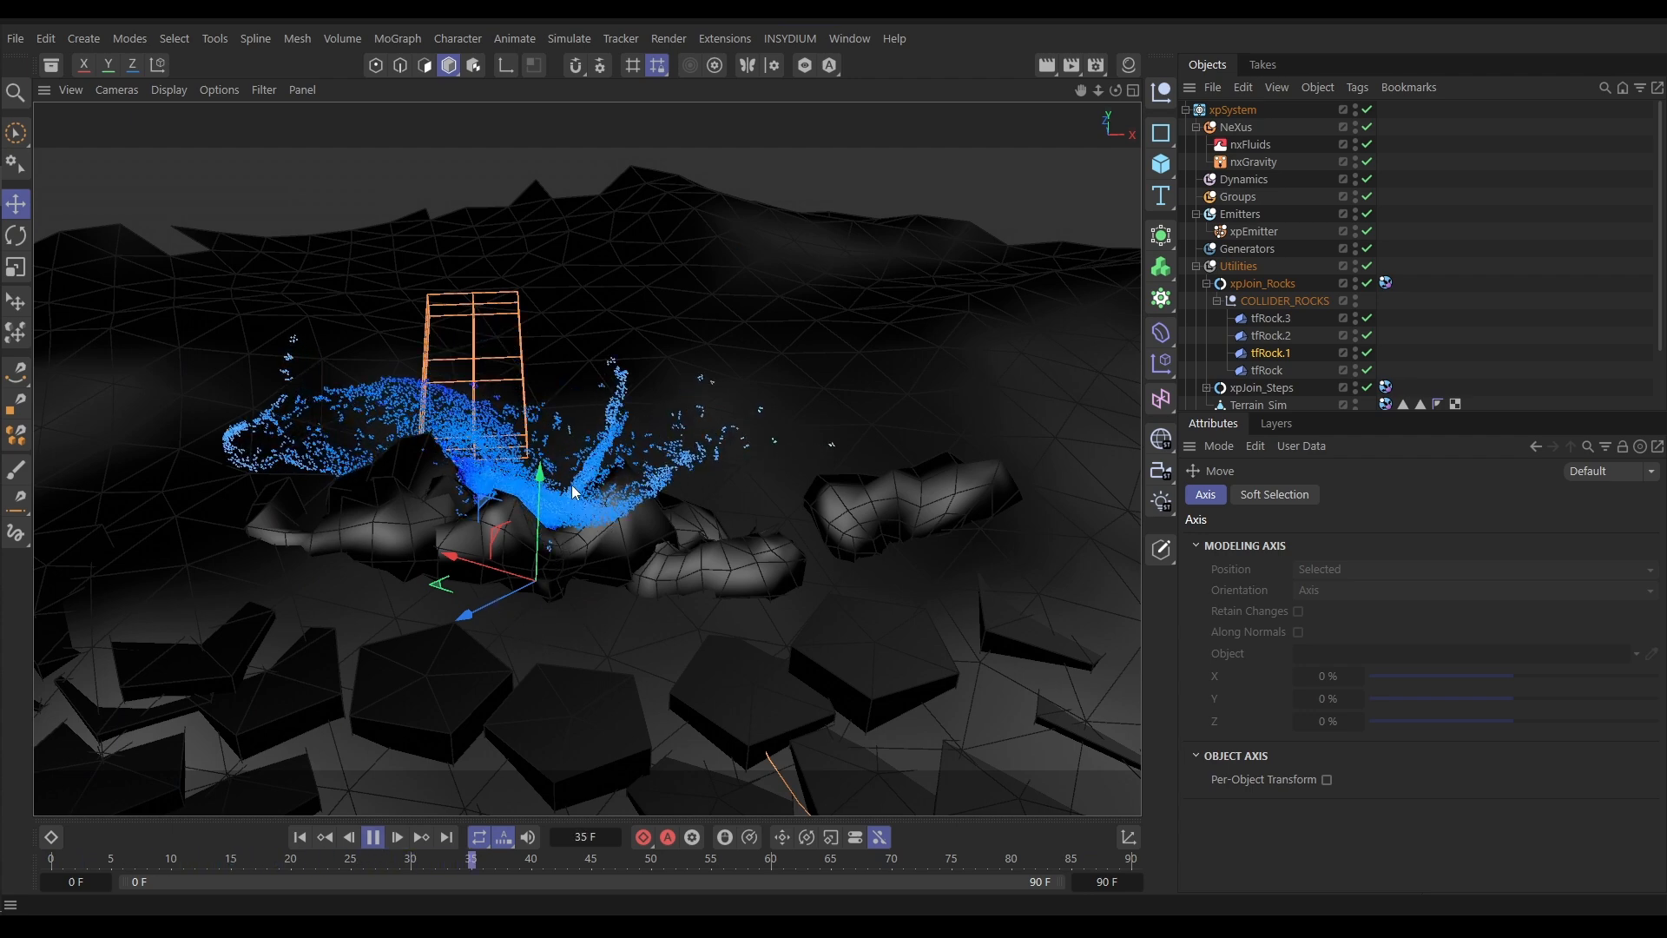
pyautogui.click(374, 837)
pyautogui.keyDown('alt'); pyautogui.moveTo(437, 701); pyautogui.dragTo(579, 660); pyautogui.keyUp('alt')
pyautogui.click(373, 837)
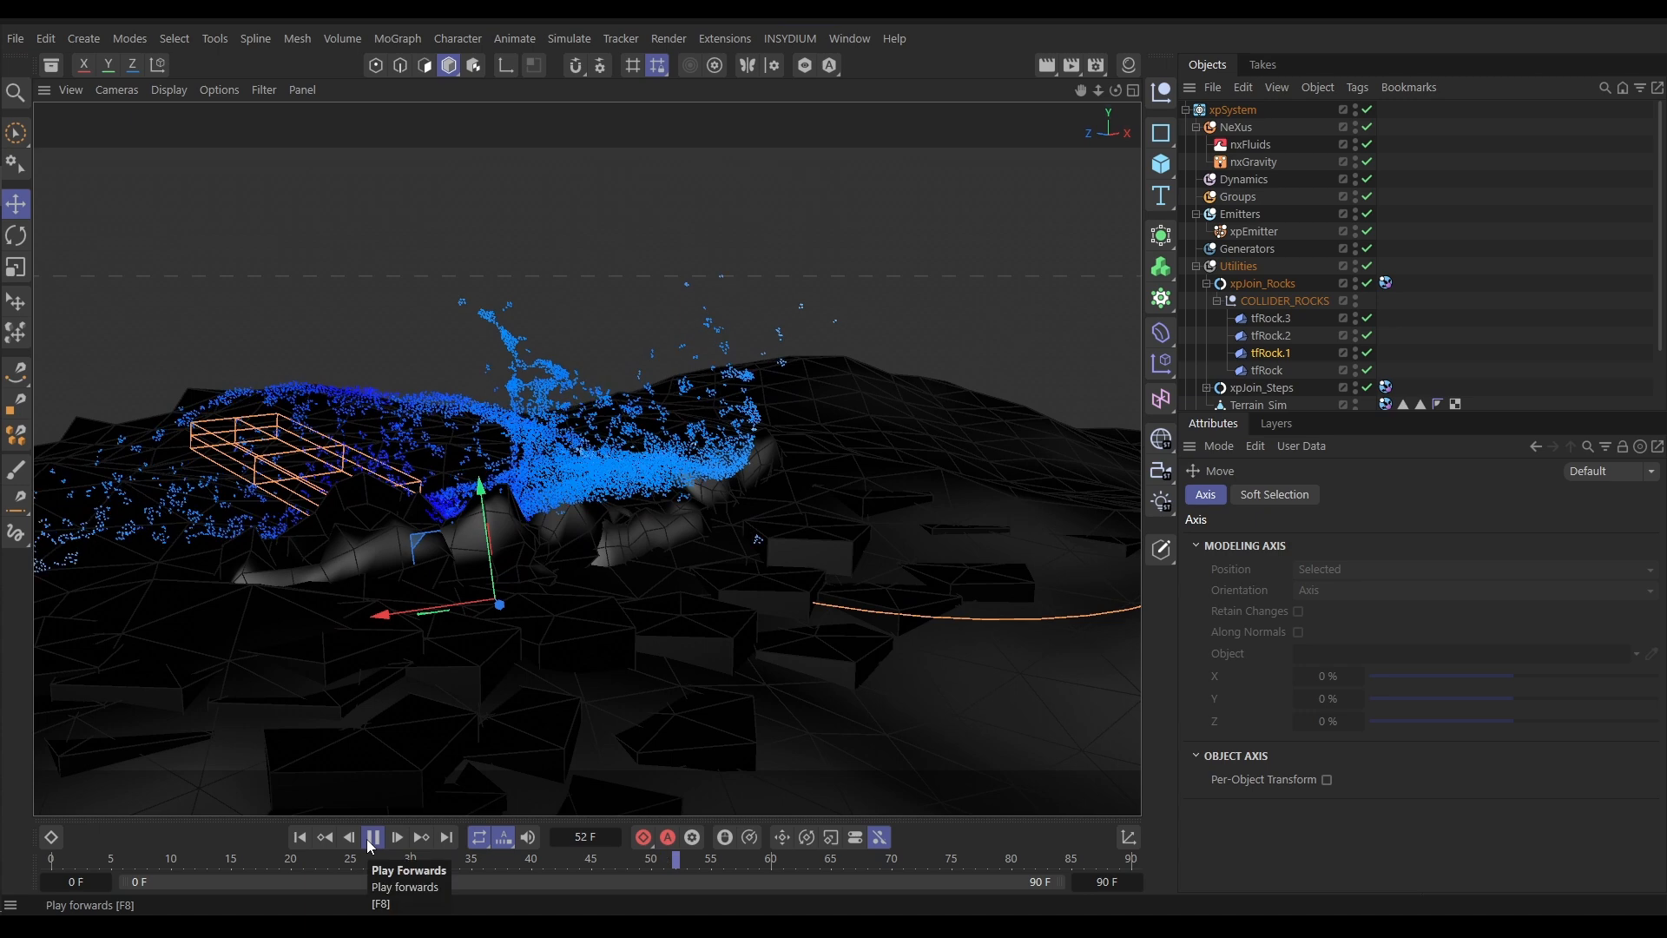
pyautogui.click(371, 842)
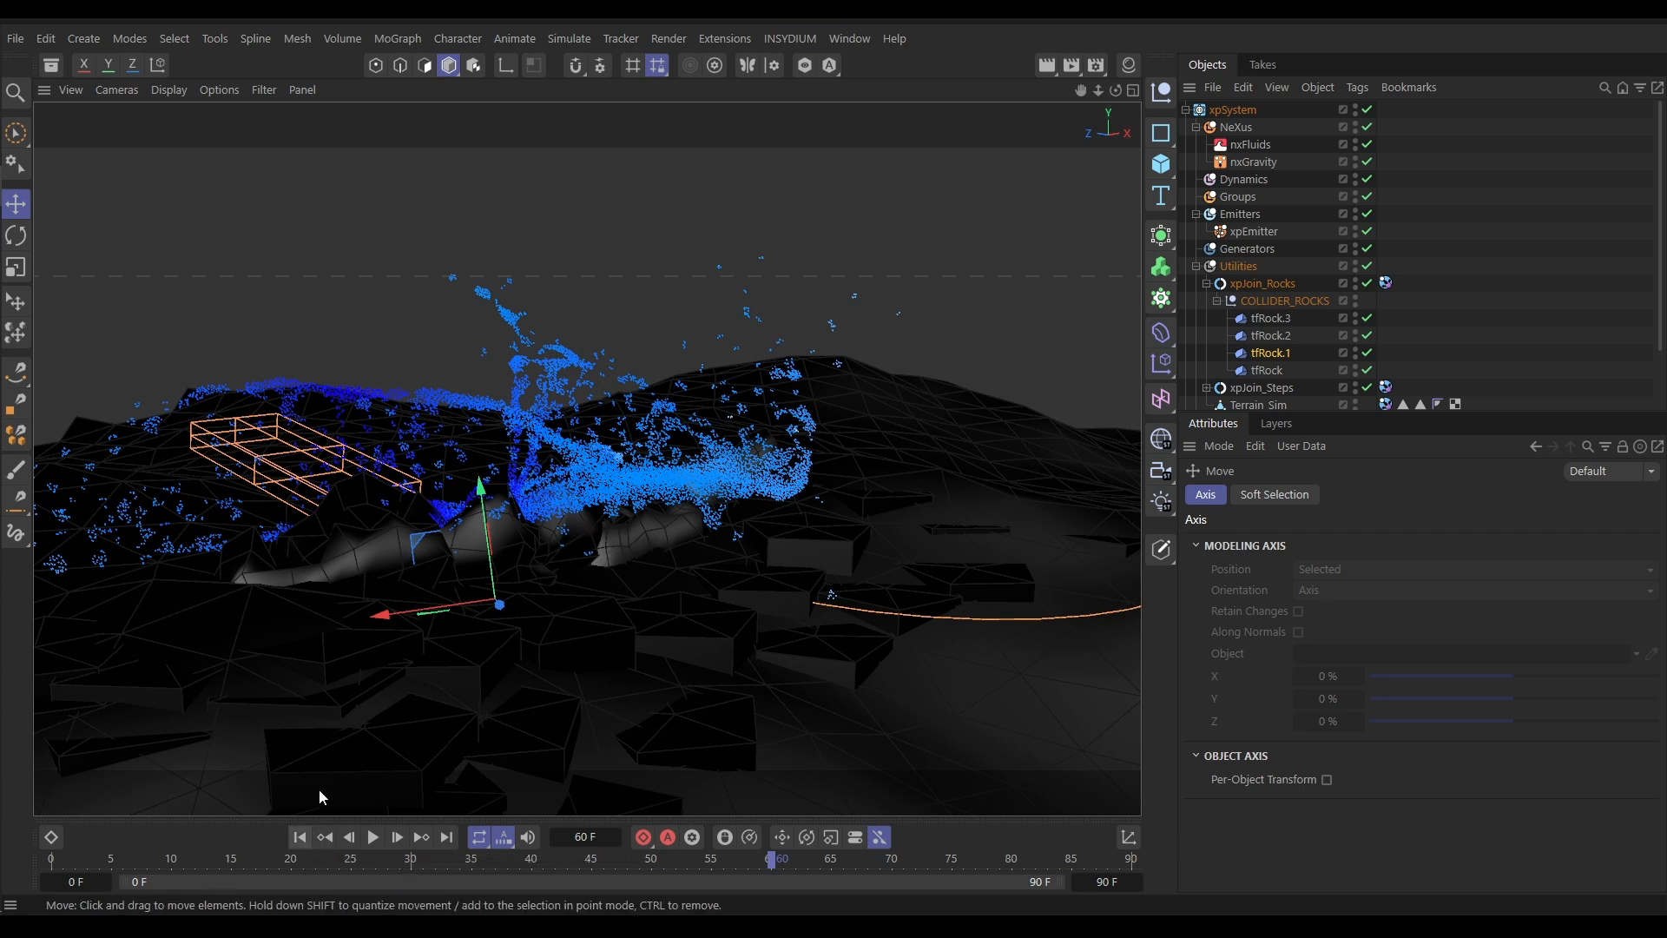
pyautogui.click(300, 839)
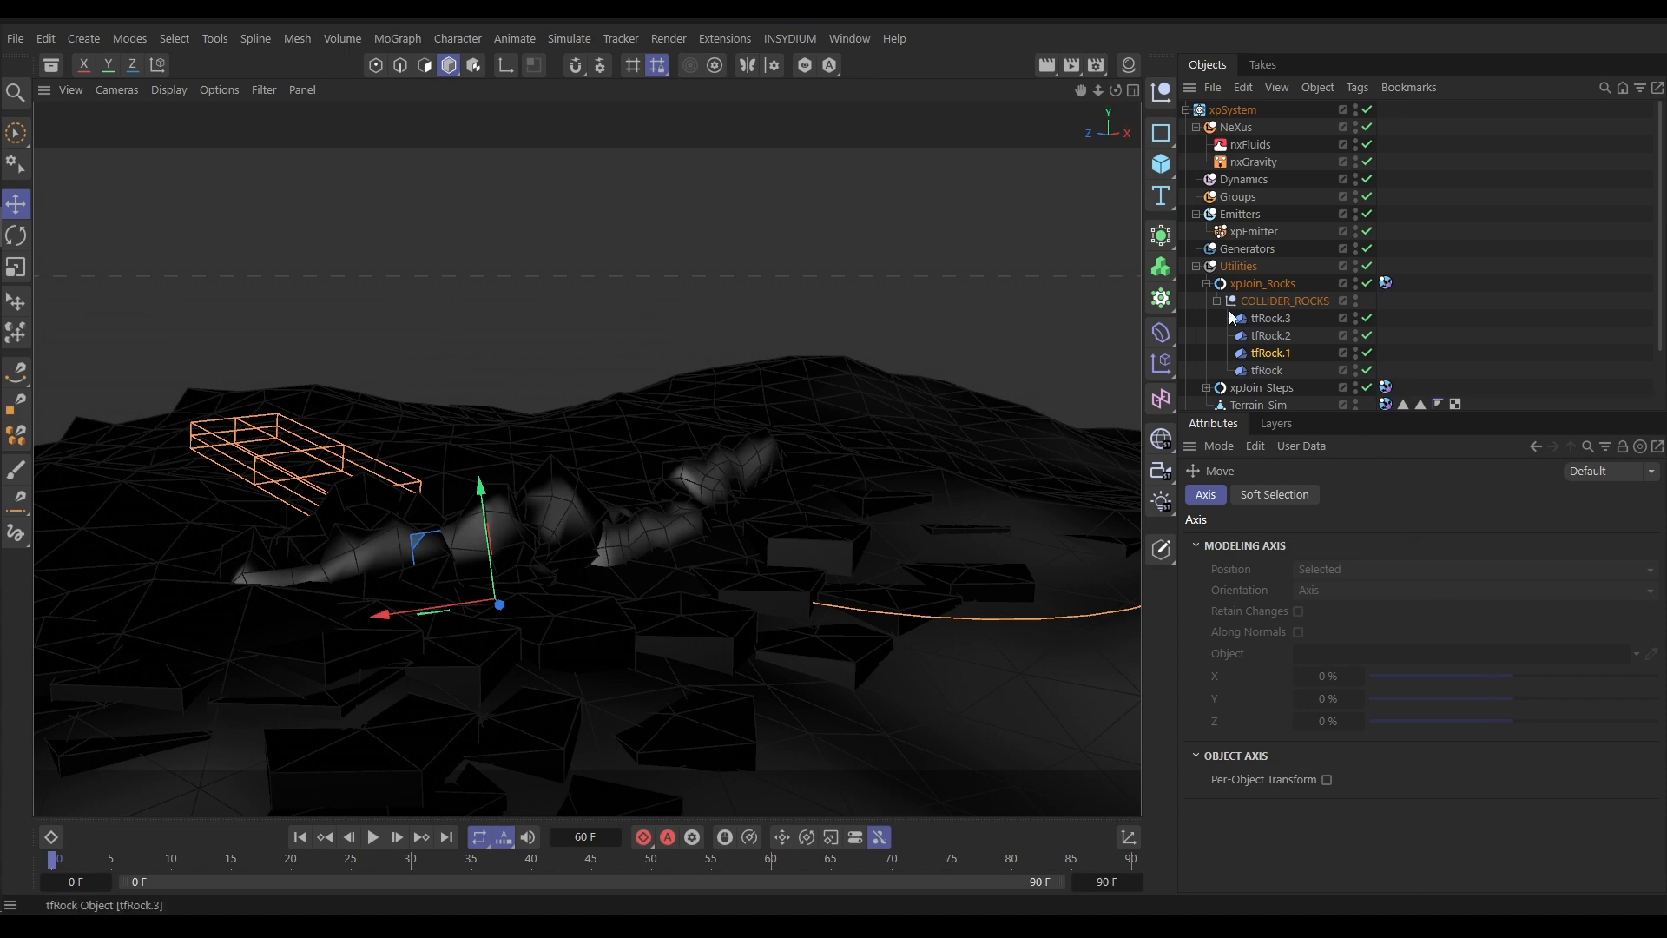
# Collapse the xpJoin_Rocks hierarchy and set xpEmitter's particle Radius to 0.5 cm
pyautogui.click(1207, 284)
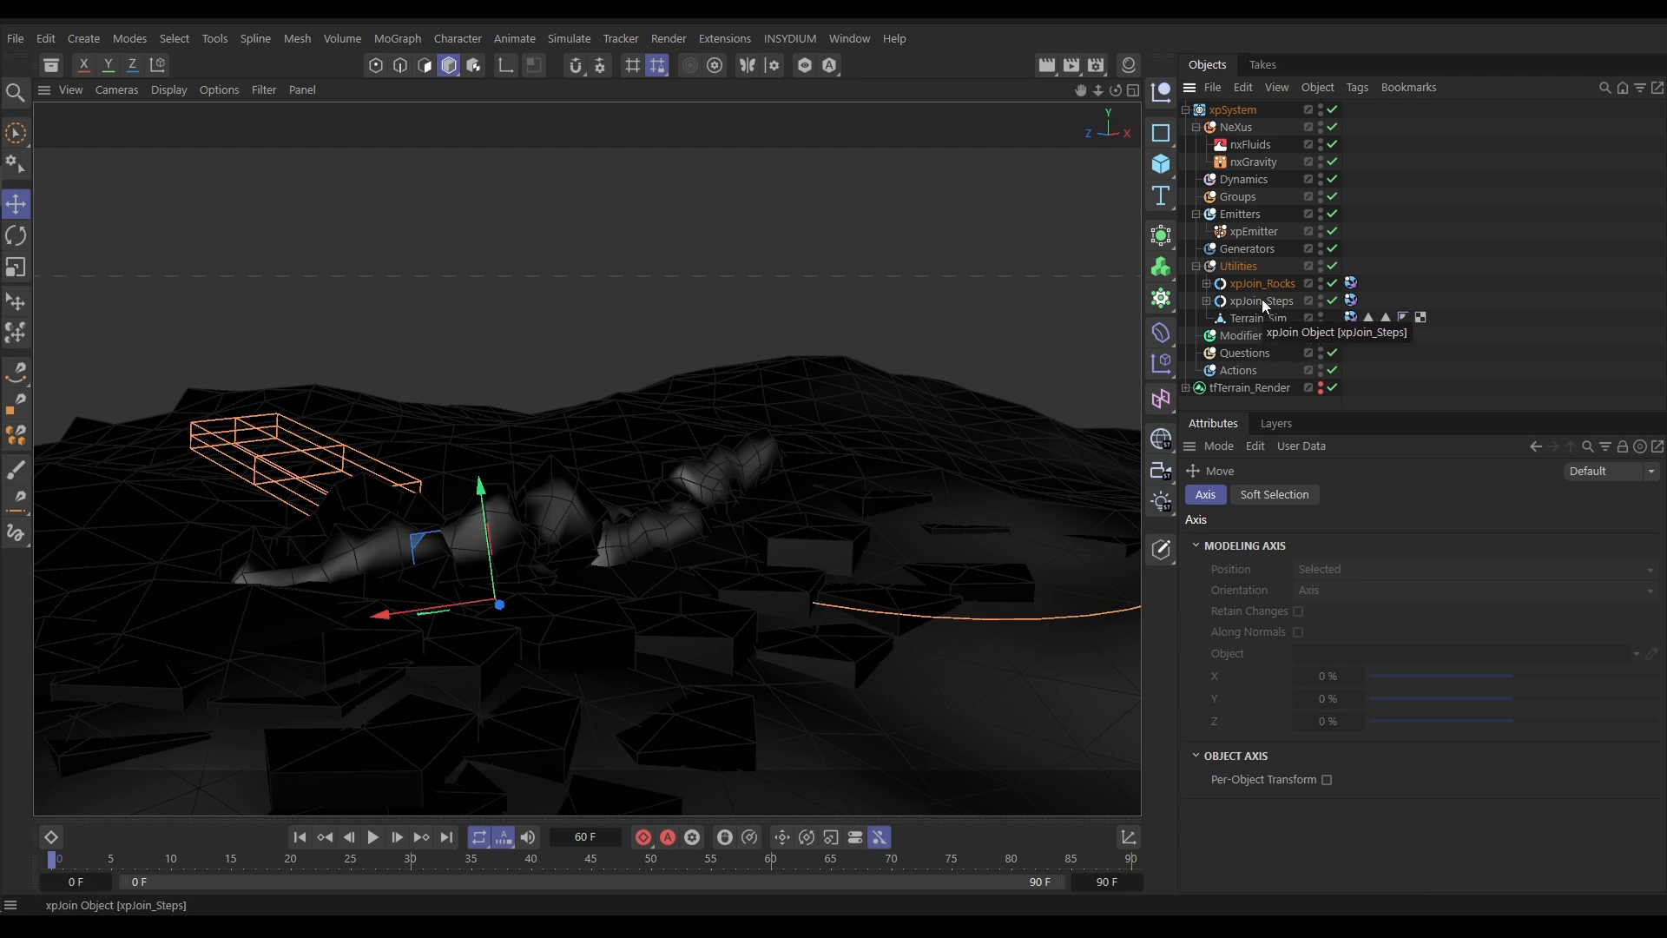
pyautogui.click(1256, 233)
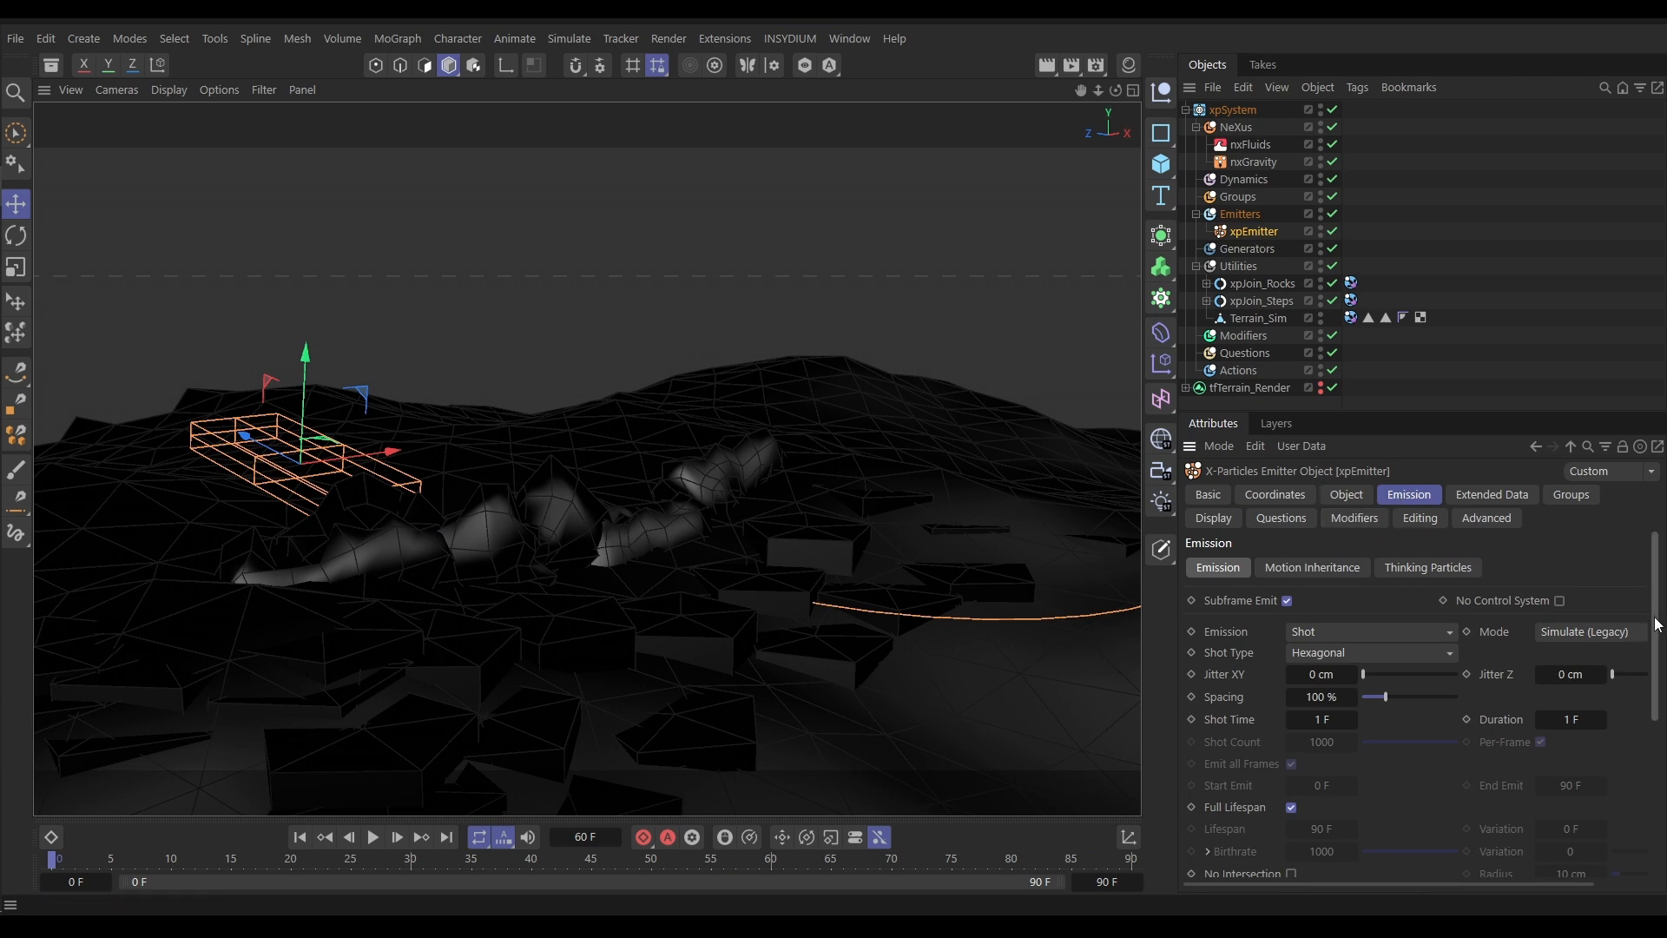
pyautogui.scroll(-5, 1657, 624)
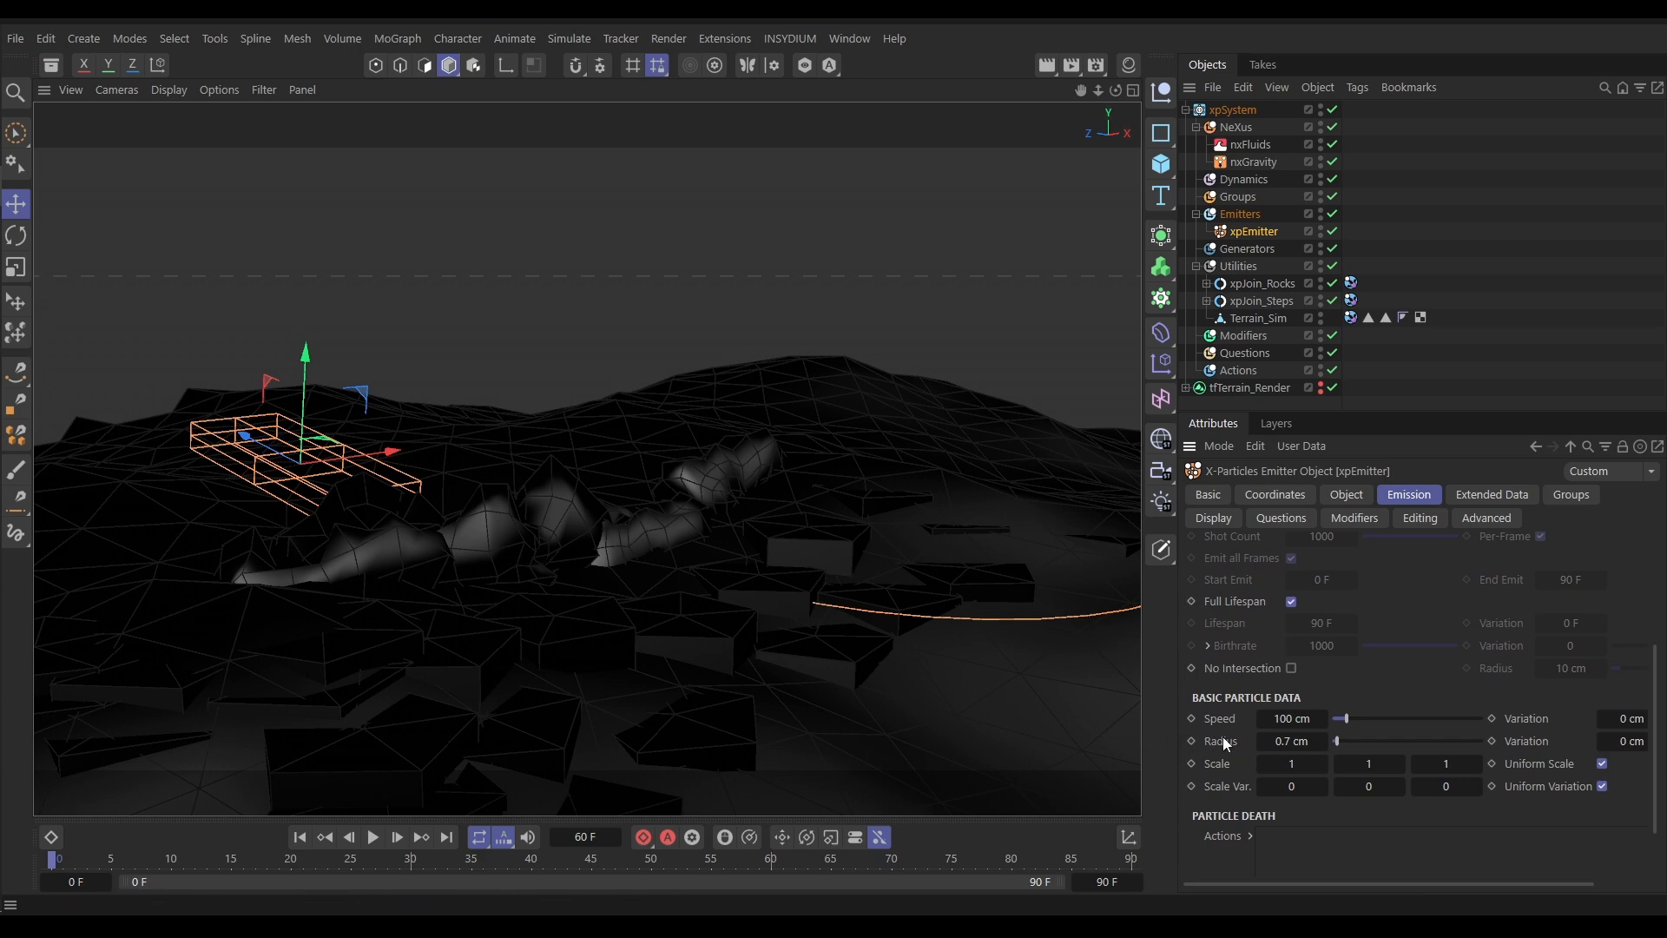
pyautogui.click(1283, 741)
pyautogui.write('0.5')
pyautogui.press('Return')
pyautogui.moveTo(1289, 745); pyautogui.dragTo(1295, 741)
pyautogui.click(1247, 145)
pyautogui.moveTo(1655, 708); pyautogui.dragTo(1654, 587)
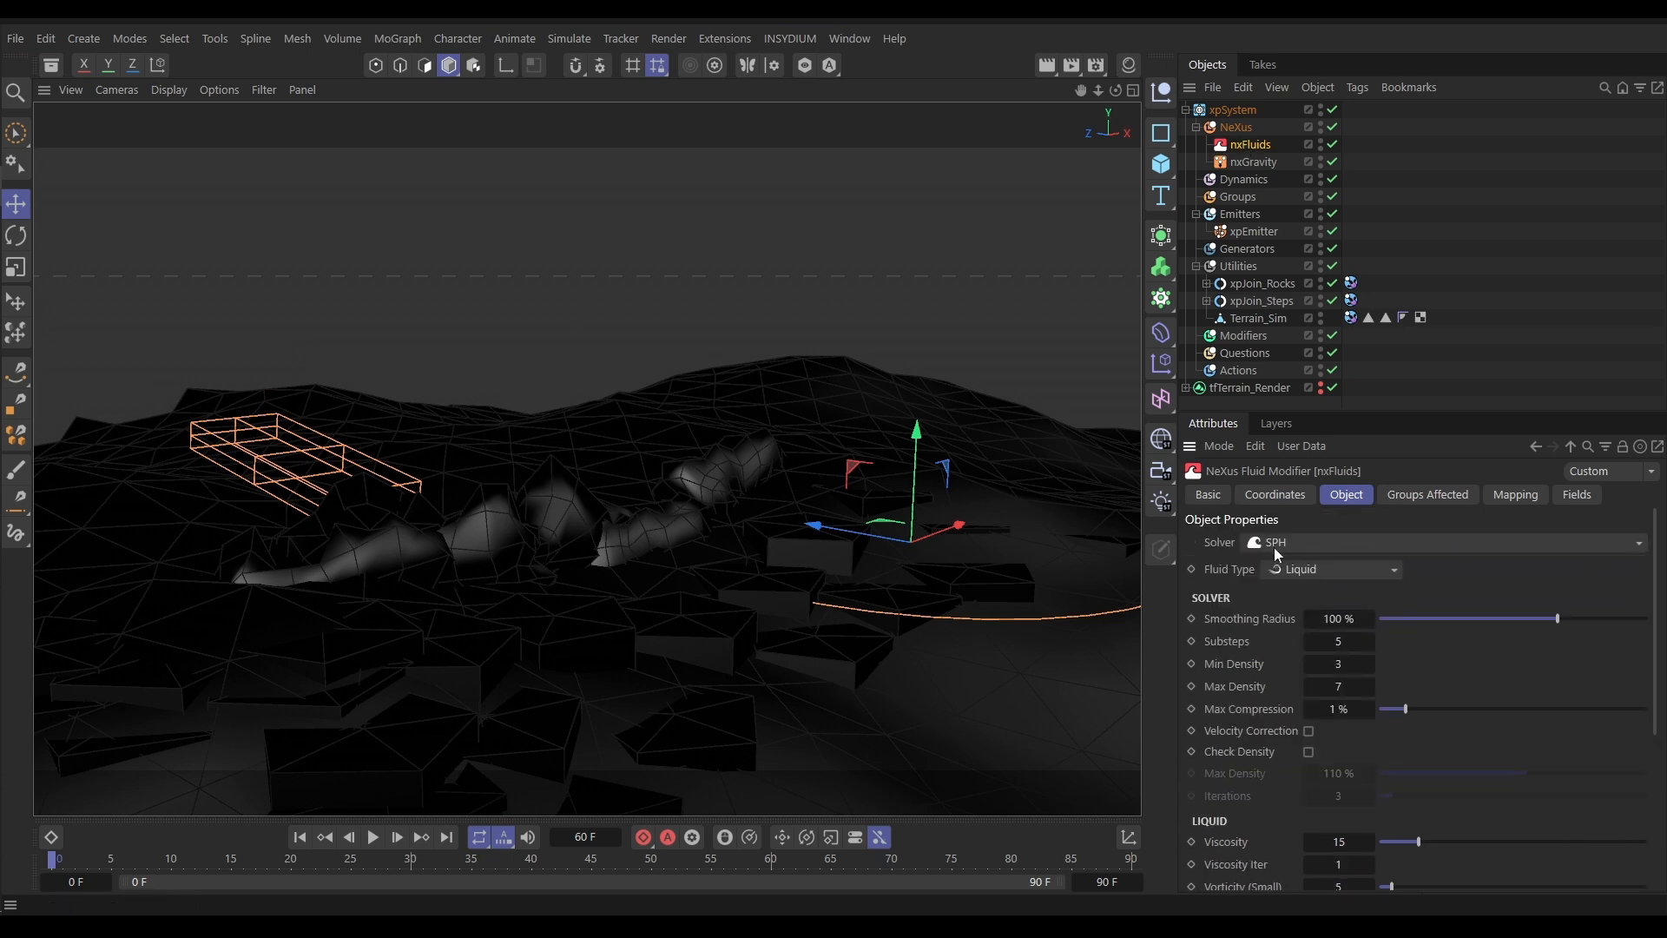
pyautogui.click(1252, 230)
pyautogui.moveTo(1654, 695); pyautogui.dragTo(1655, 750)
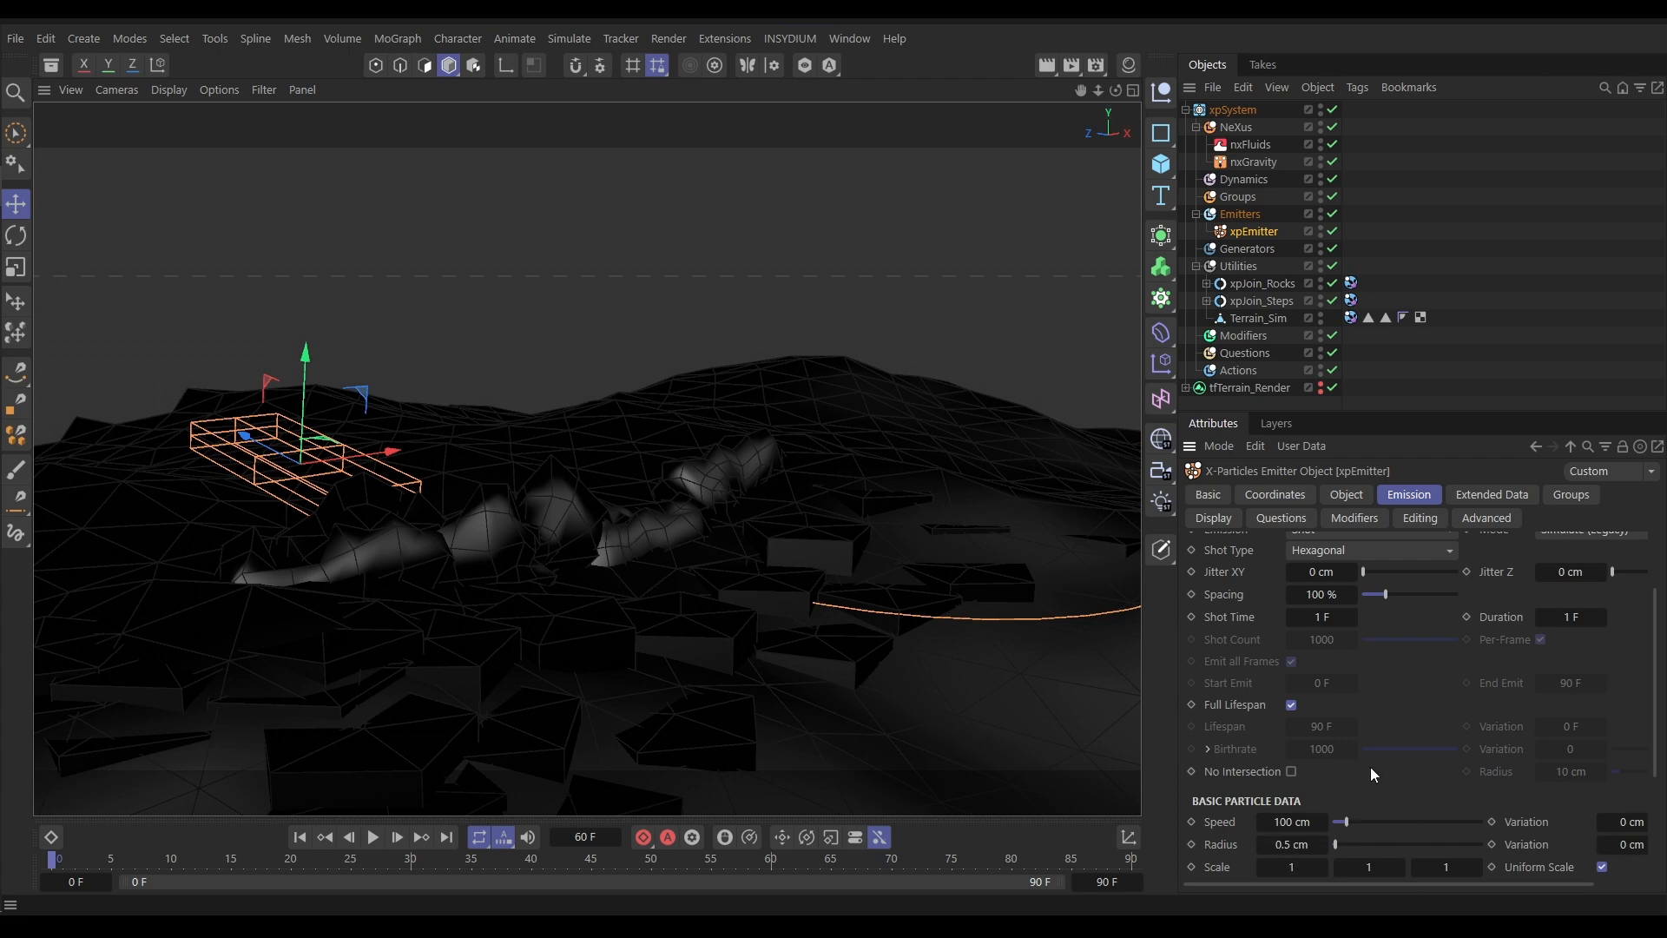
# Add an xpCache object to the Utilities folder, then build the particle cache and scrub through the cached frames
pyautogui.click(1239, 266)
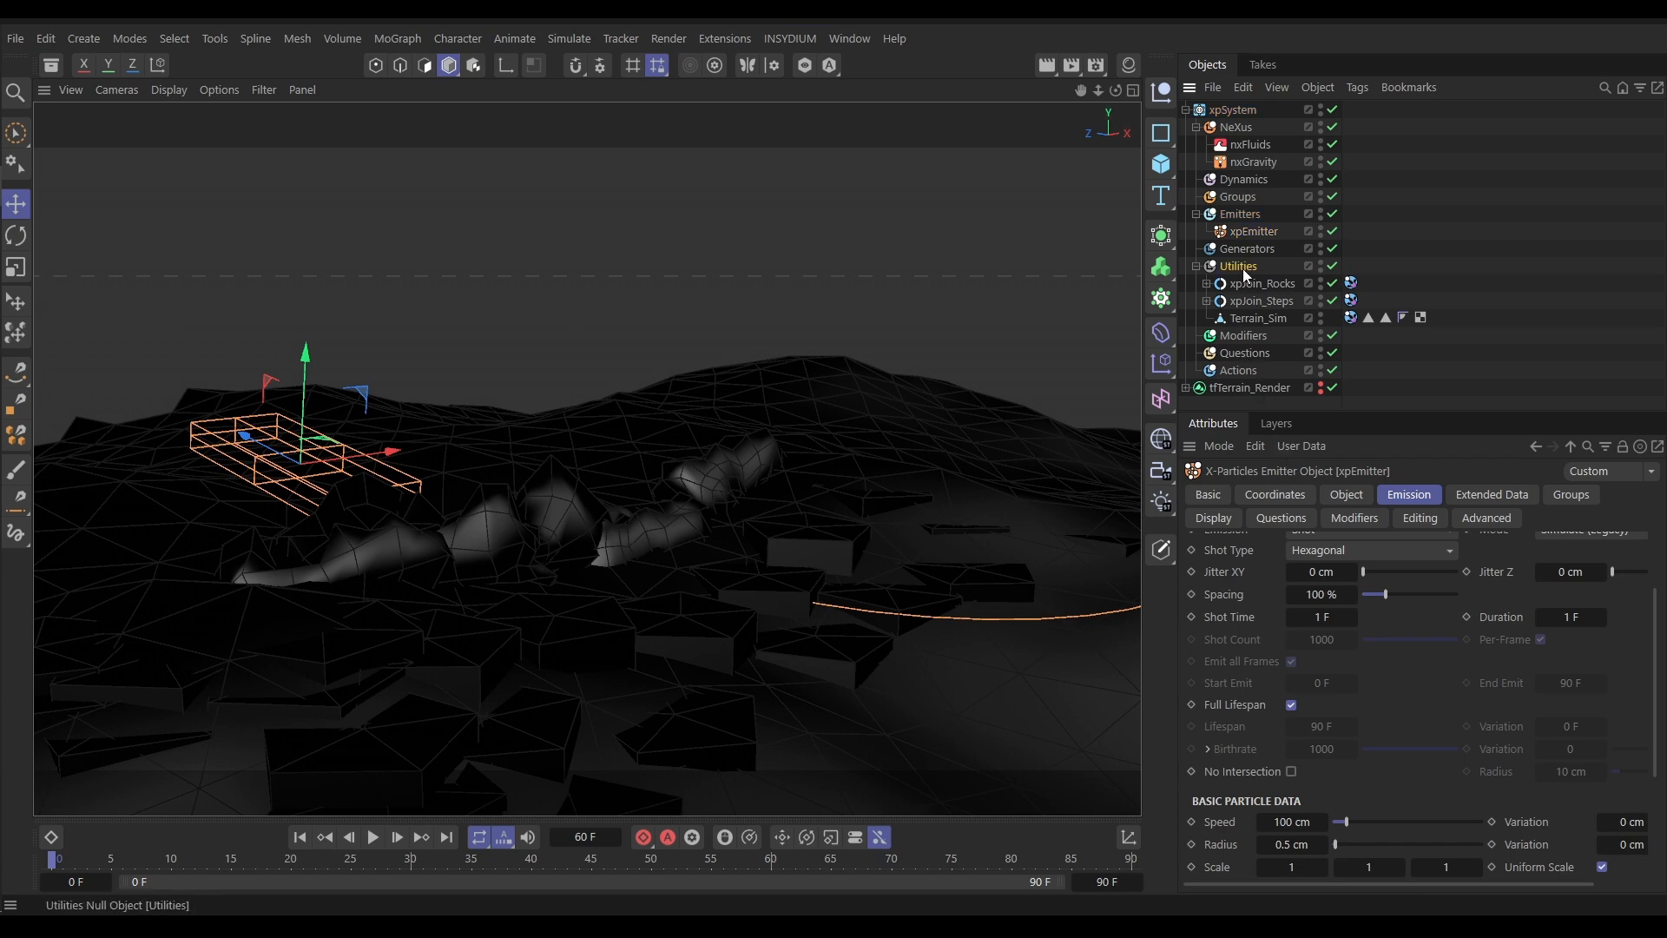
pyautogui.click(1651, 593)
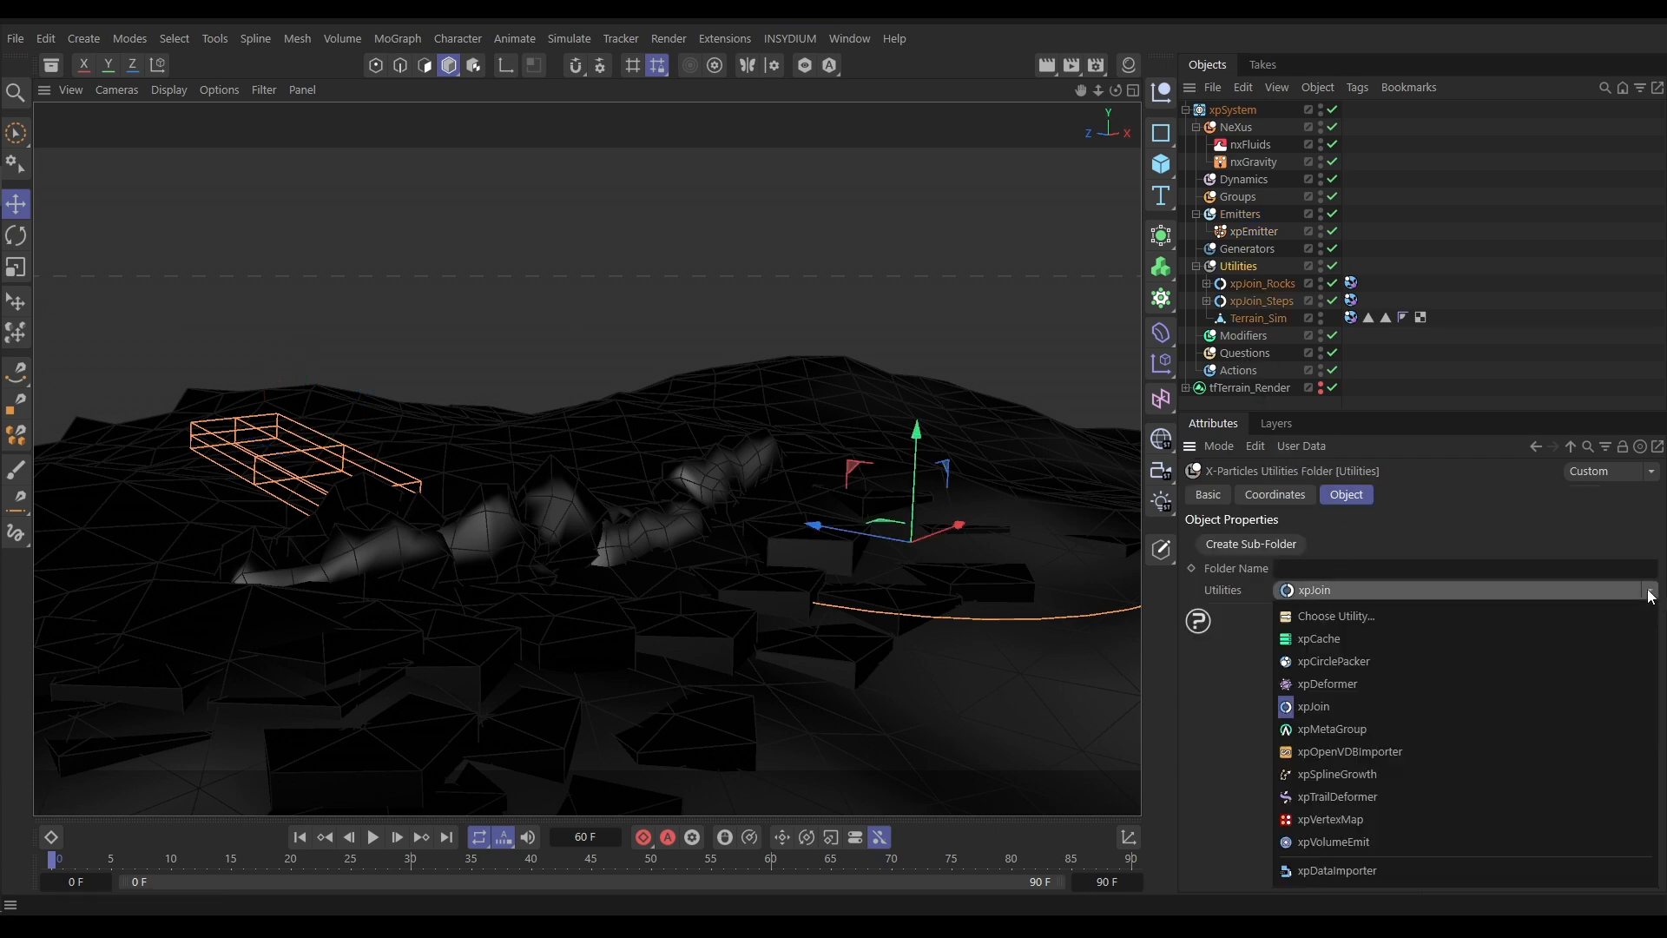
pyautogui.click(1314, 638)
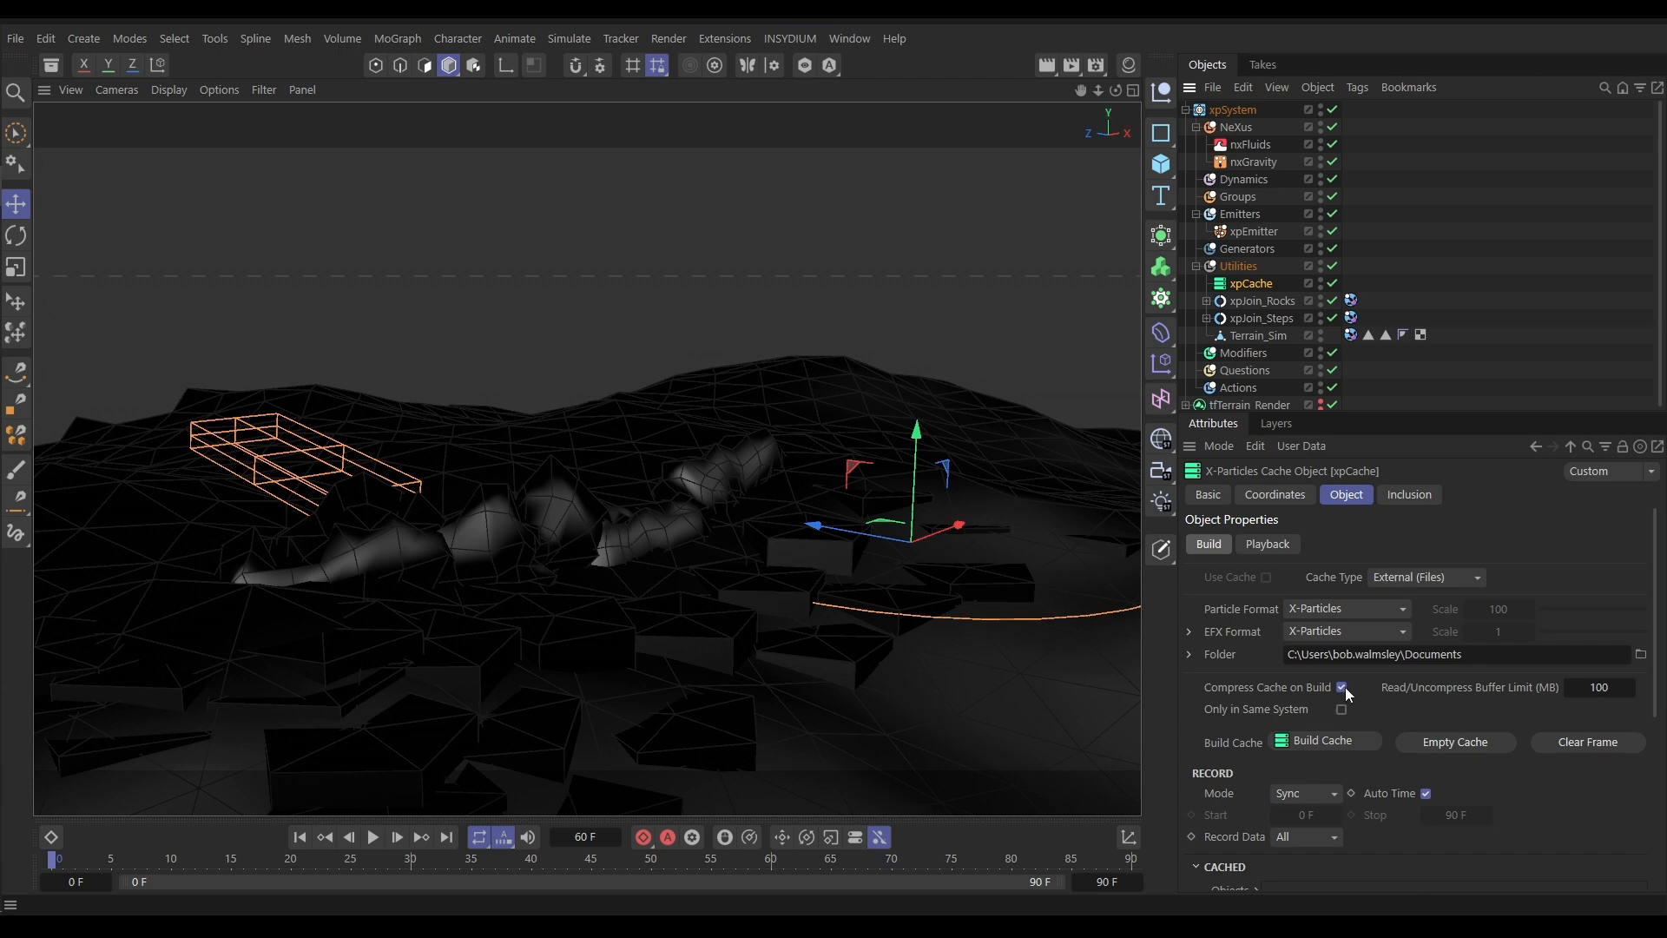
pyautogui.click(1315, 741)
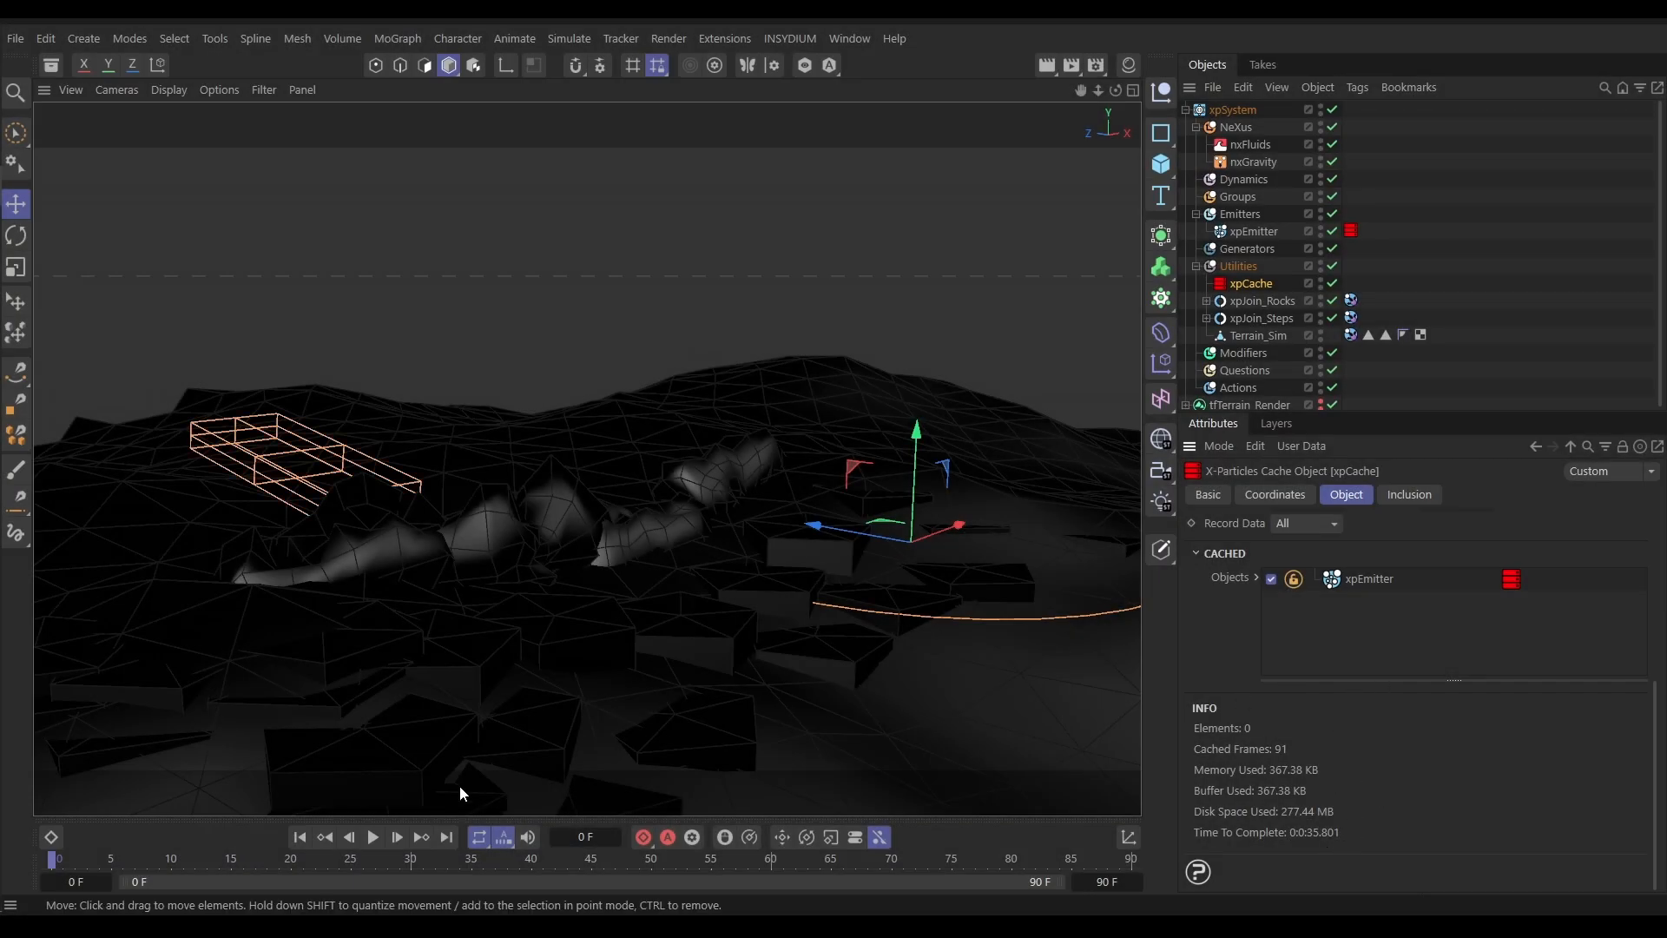
pyautogui.moveTo(70, 859); pyautogui.dragTo(177, 864)
pyautogui.moveTo(300, 865); pyautogui.dragTo(35, 873)
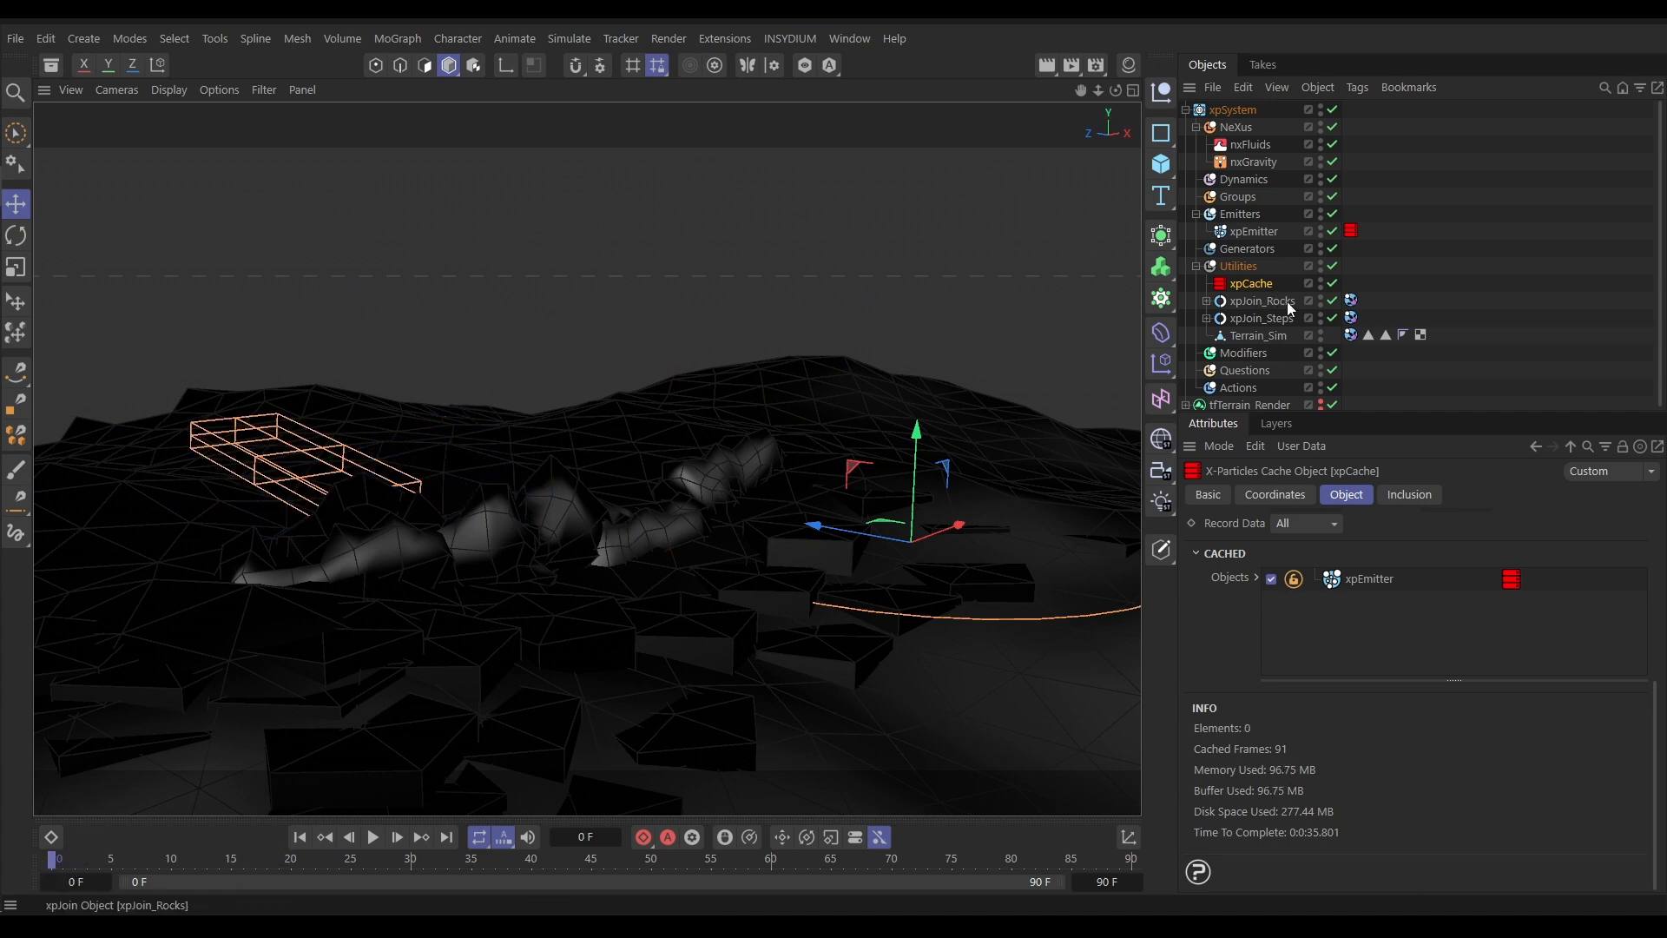
# Collapse the Utilities folder, duplicate xpEmitter within the Emitters folder and delete the copy's xpCache tag
pyautogui.click(1196, 267)
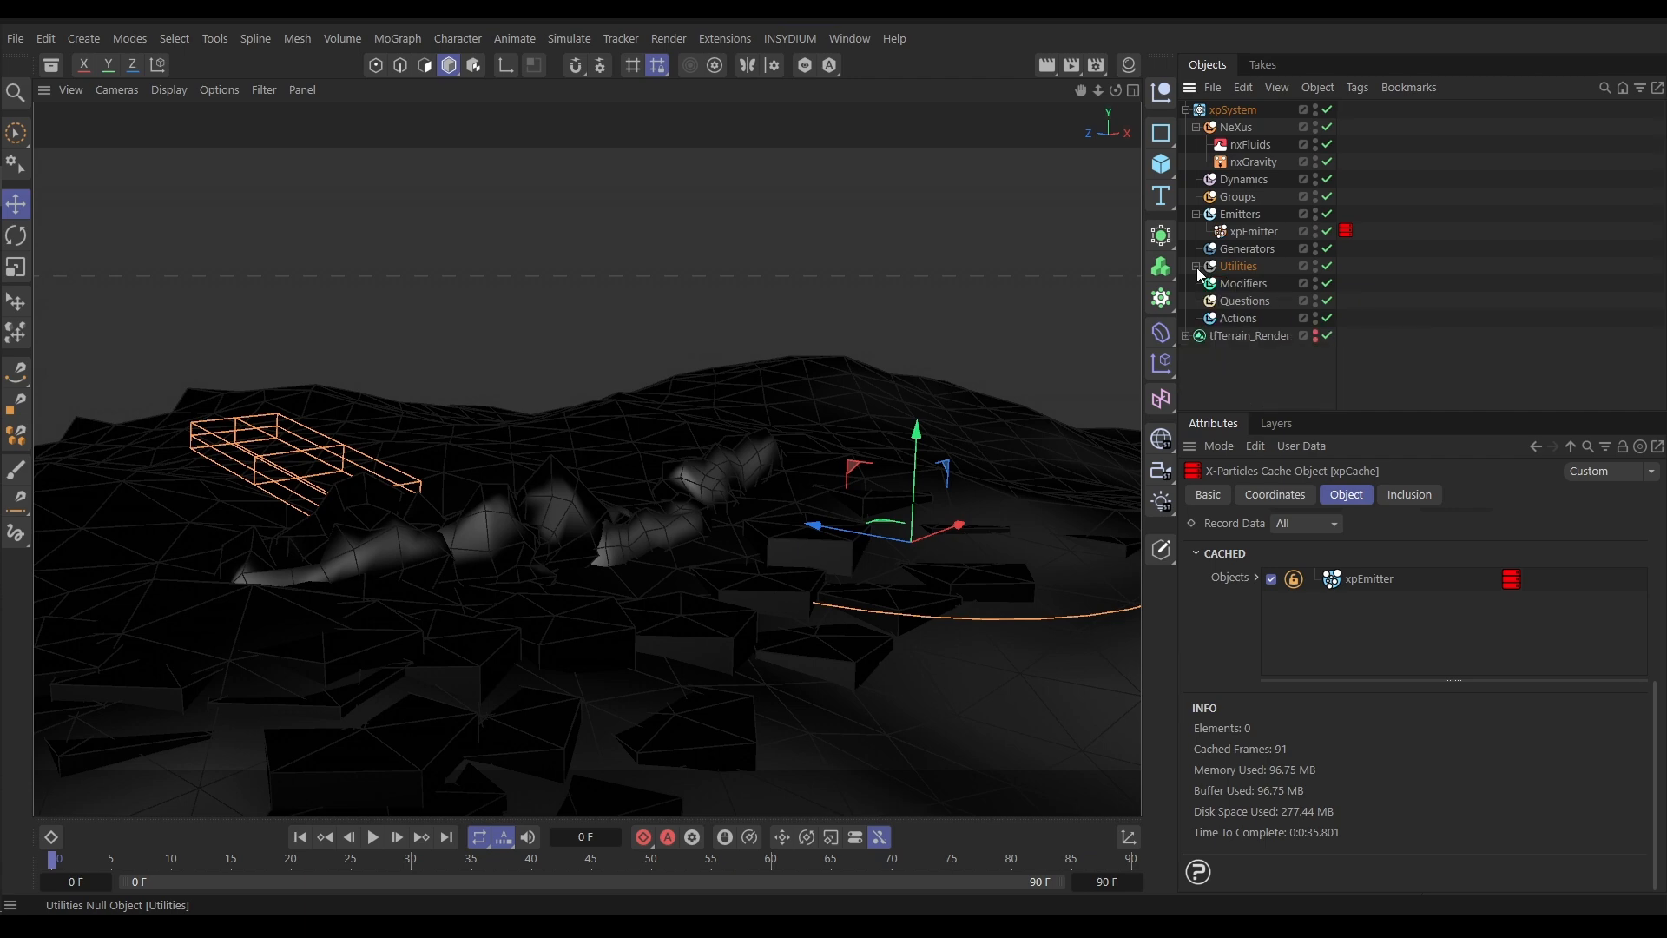
pyautogui.click(1254, 231)
pyautogui.keyDown('ctrl'); pyautogui.moveTo(1252, 231); pyautogui.dragTo(1252, 247); pyautogui.keyUp('ctrl')
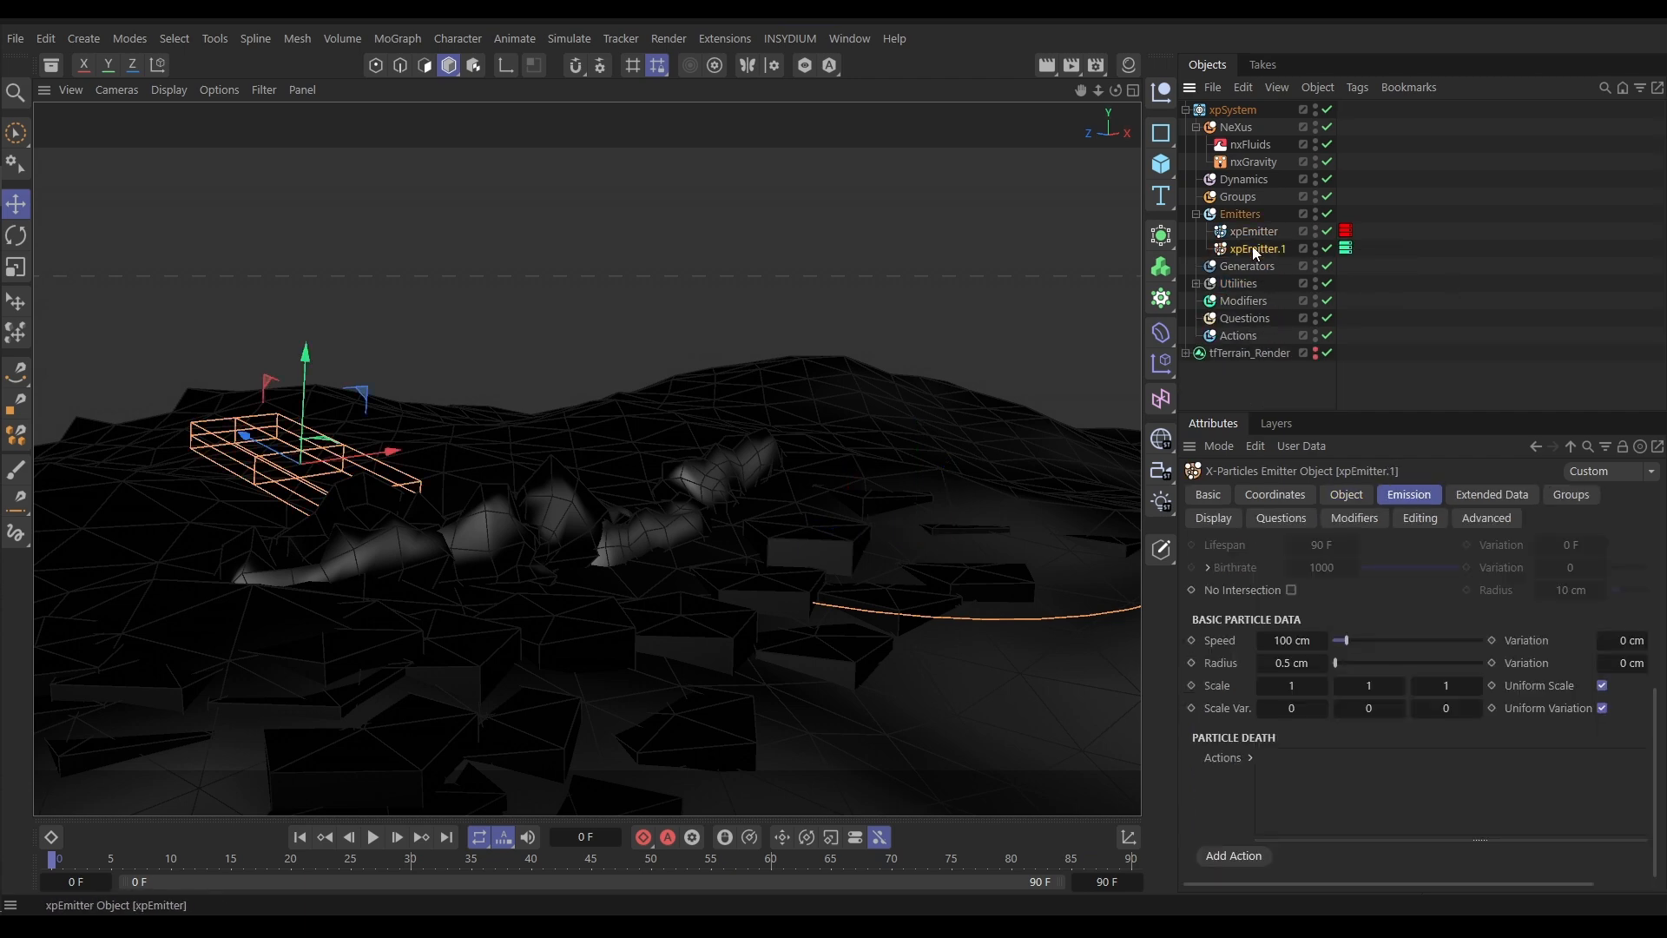
pyautogui.click(1346, 249)
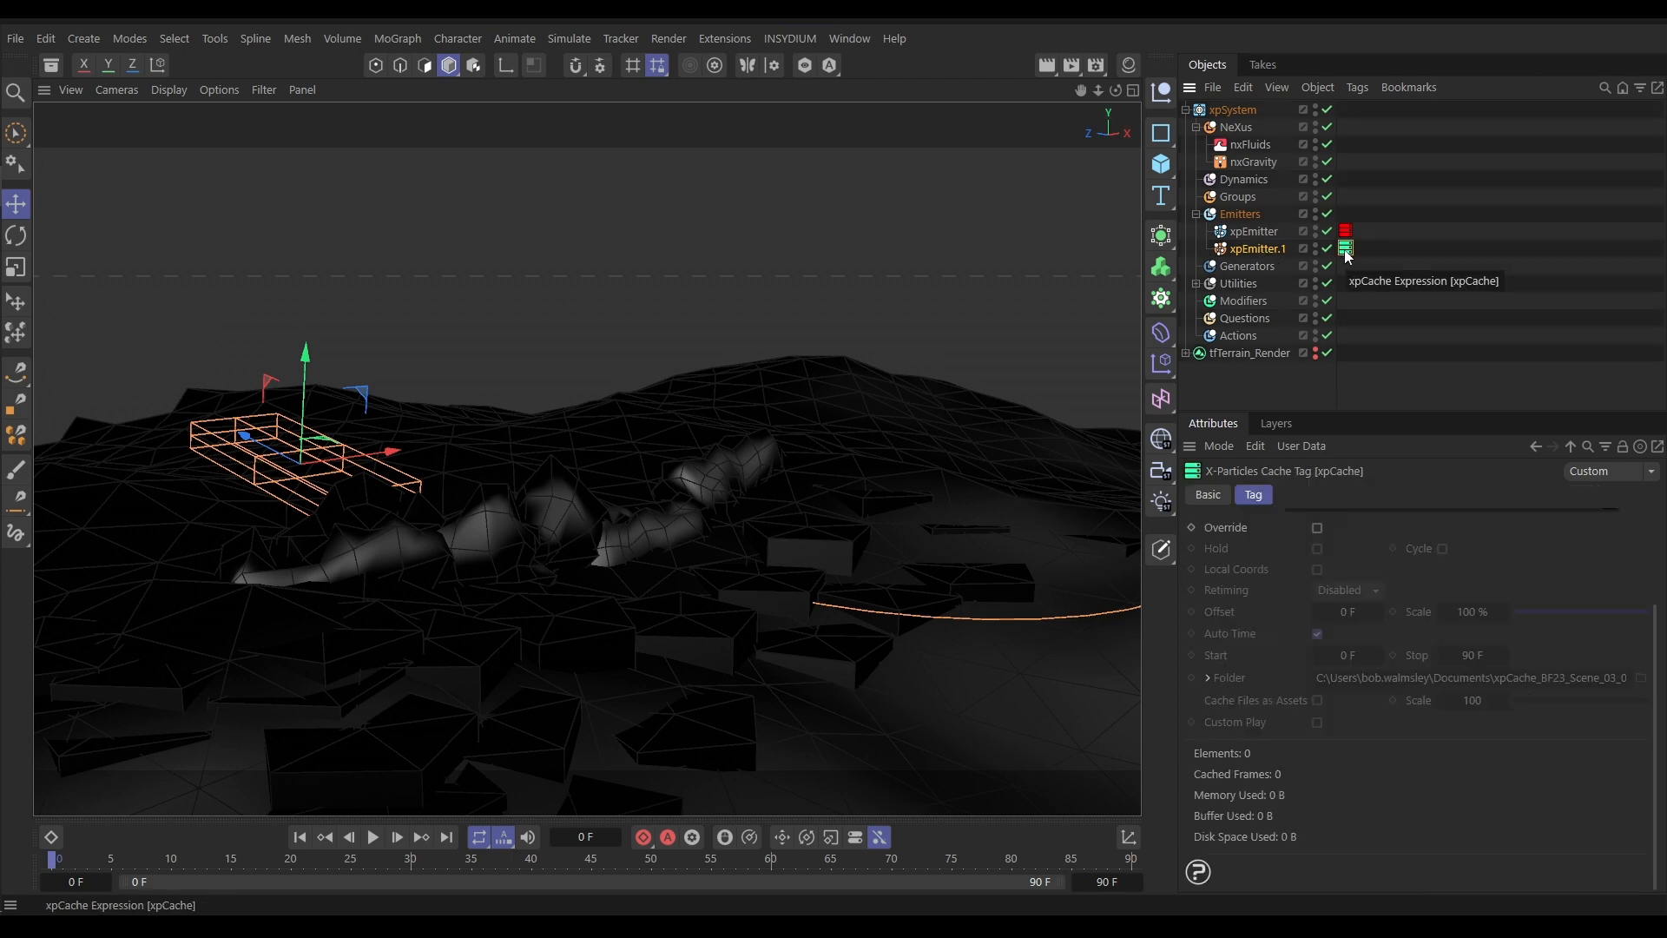
pyautogui.press('Delete')
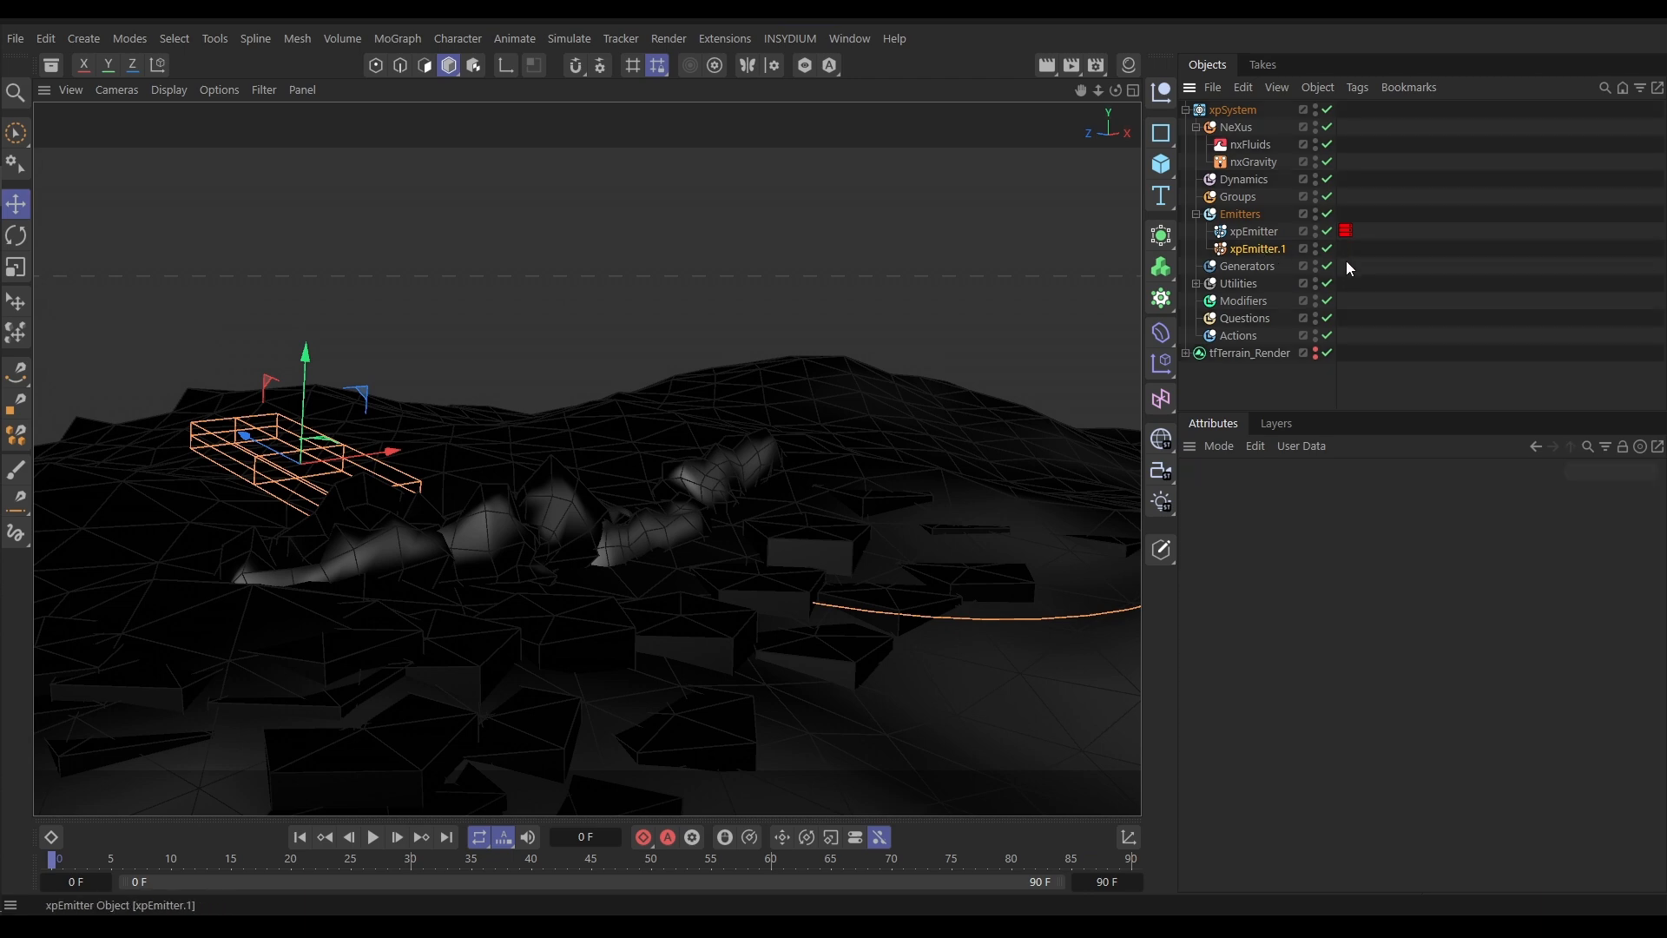
# Move the duplicated emitter along its X axis beside the original and along its negative Z axis toward the collider rocks
pyautogui.click(1257, 250)
pyautogui.keyDown('alt'); pyautogui.moveTo(570, 545); pyautogui.dragTo(502, 635); pyautogui.keyUp('alt')
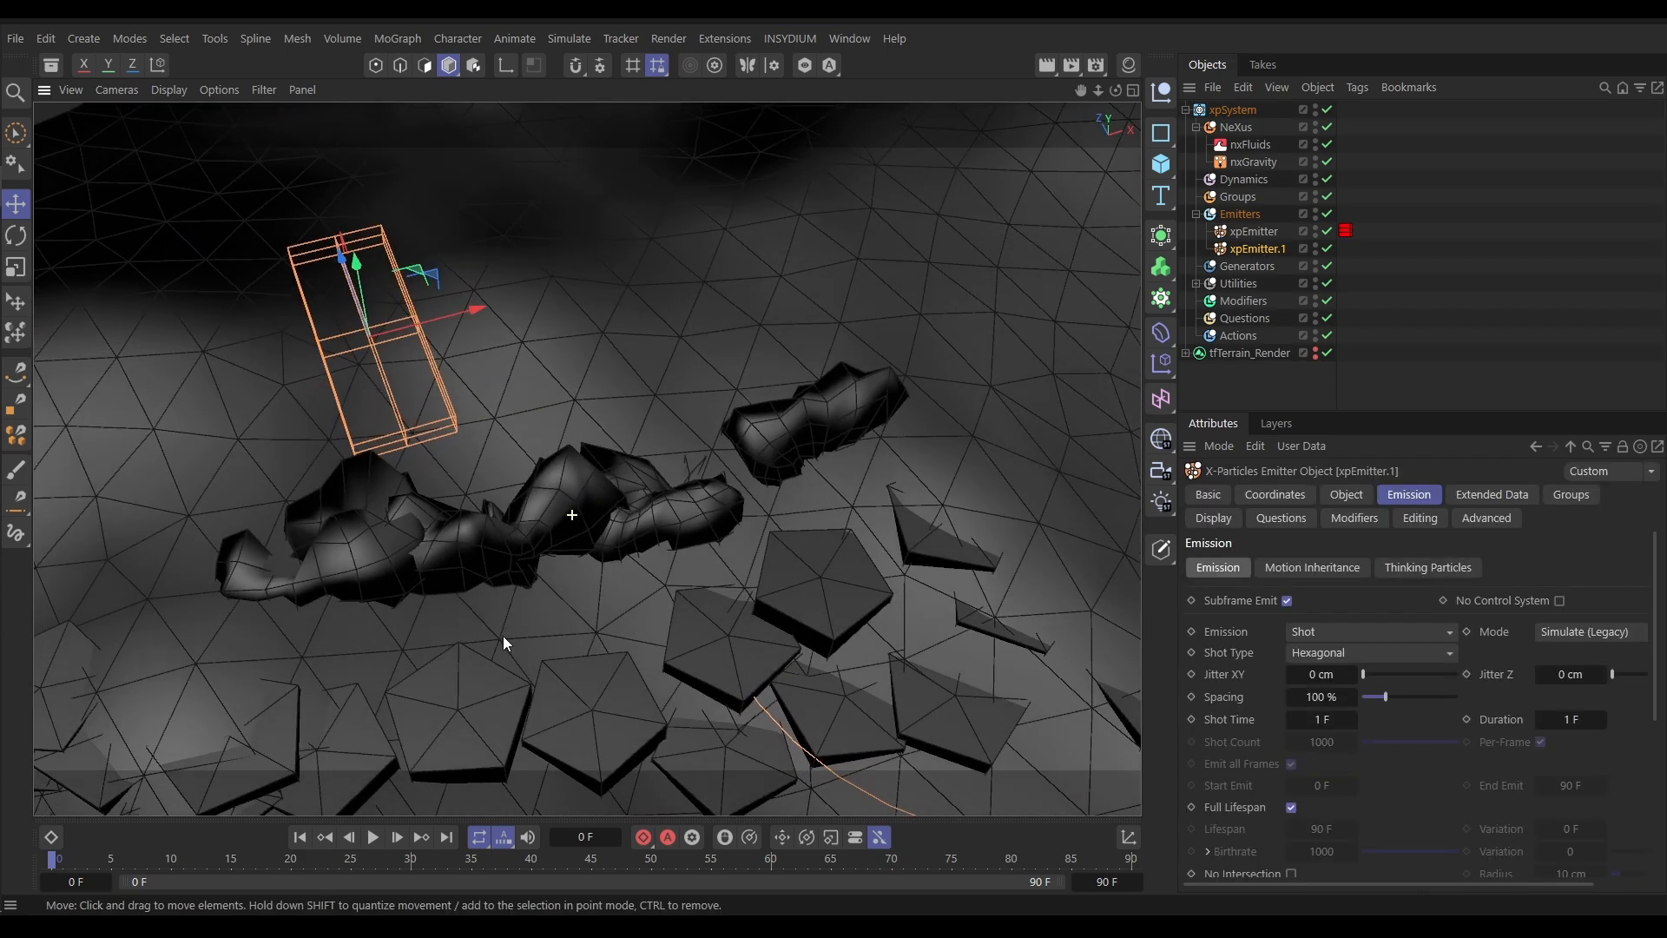
pyautogui.moveTo(476, 314); pyautogui.dragTo(740, 256)
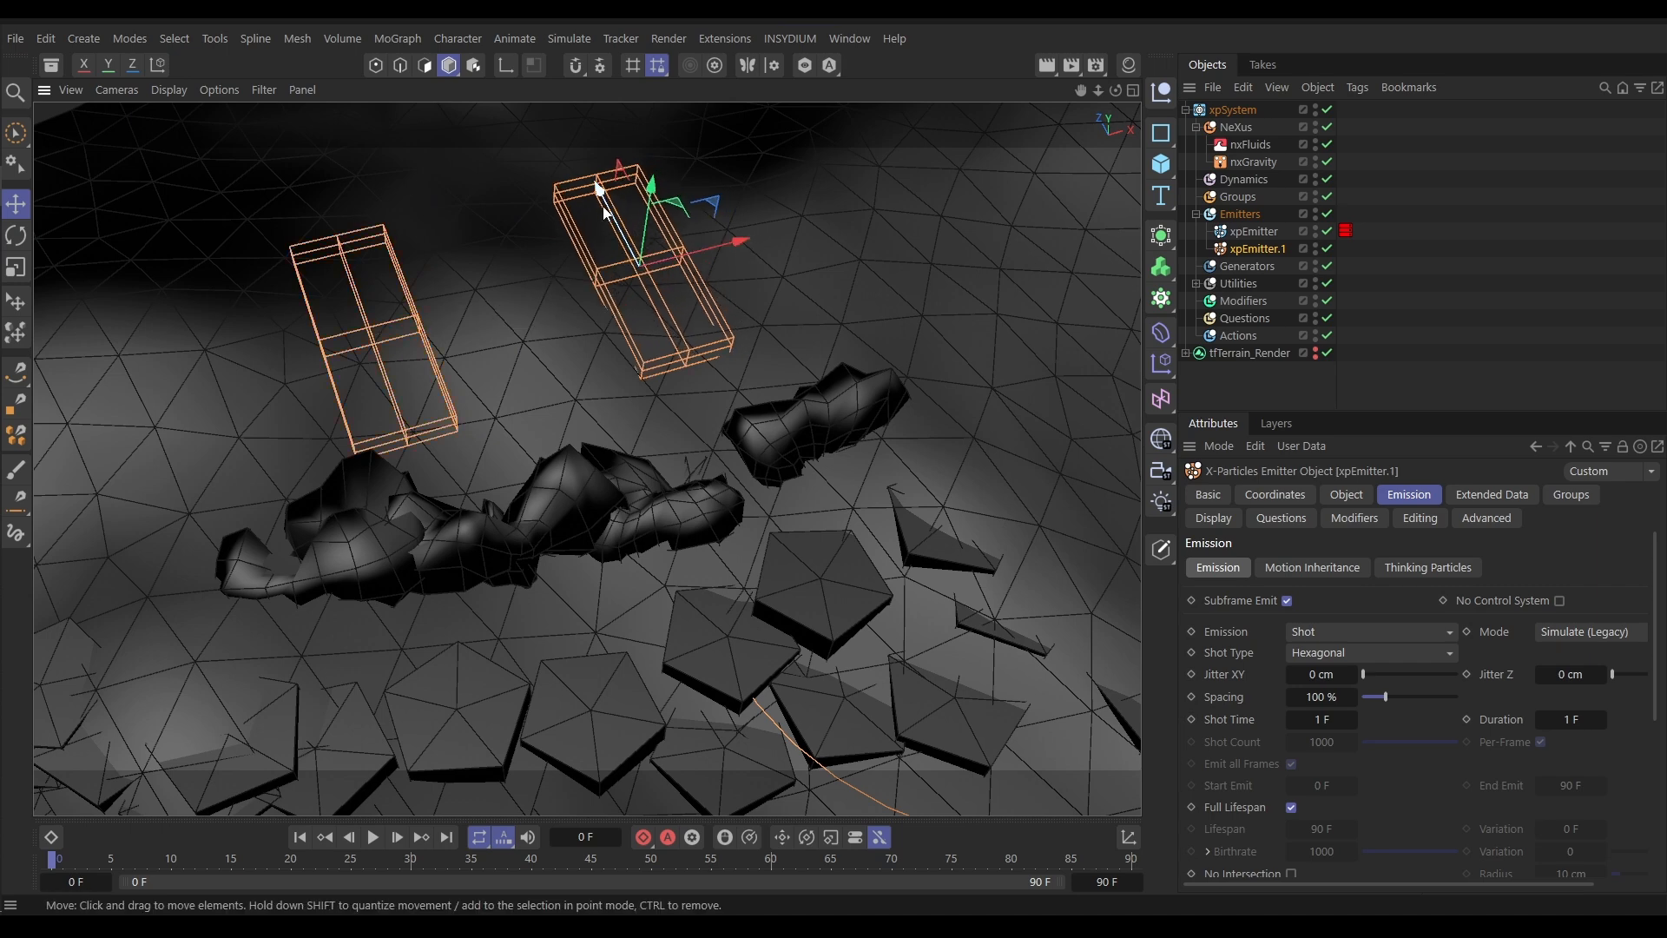
pyautogui.moveTo(597, 185); pyautogui.dragTo(628, 244)
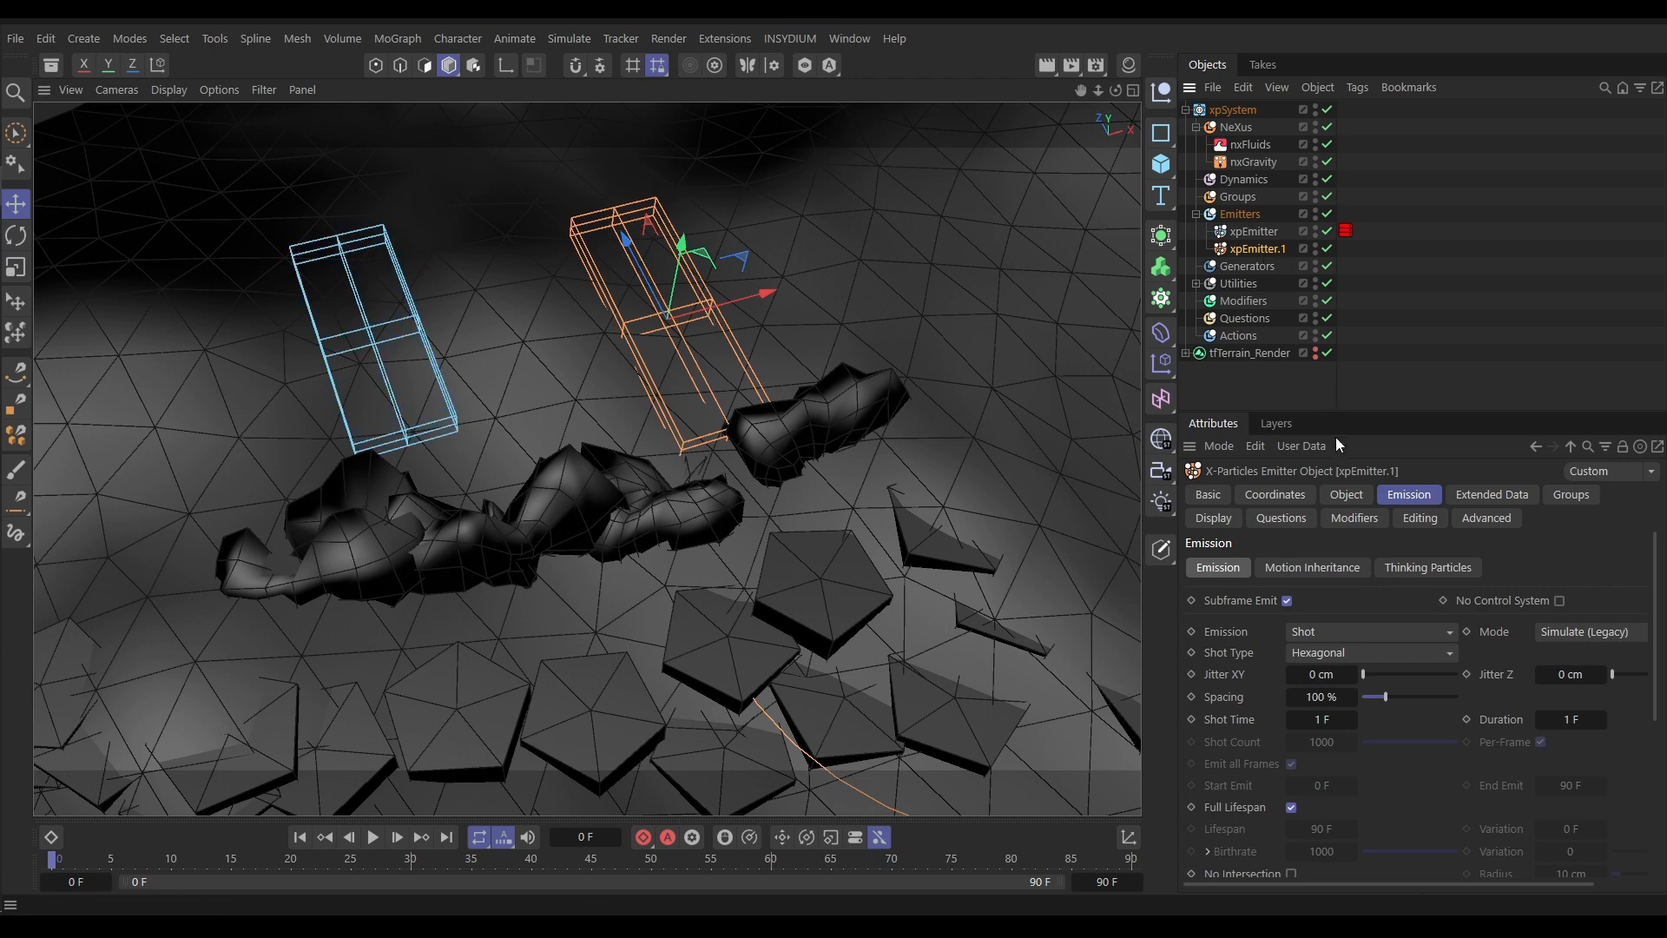
# Set the width of xpEmitter.1's box to 27 cm and reposition the emitter behind the gap between the rocks, clear of the terrain
pyautogui.click(1345, 497)
pyautogui.moveTo(1506, 621); pyautogui.dragTo(1487, 622)
pyautogui.moveTo(768, 298); pyautogui.dragTo(741, 300)
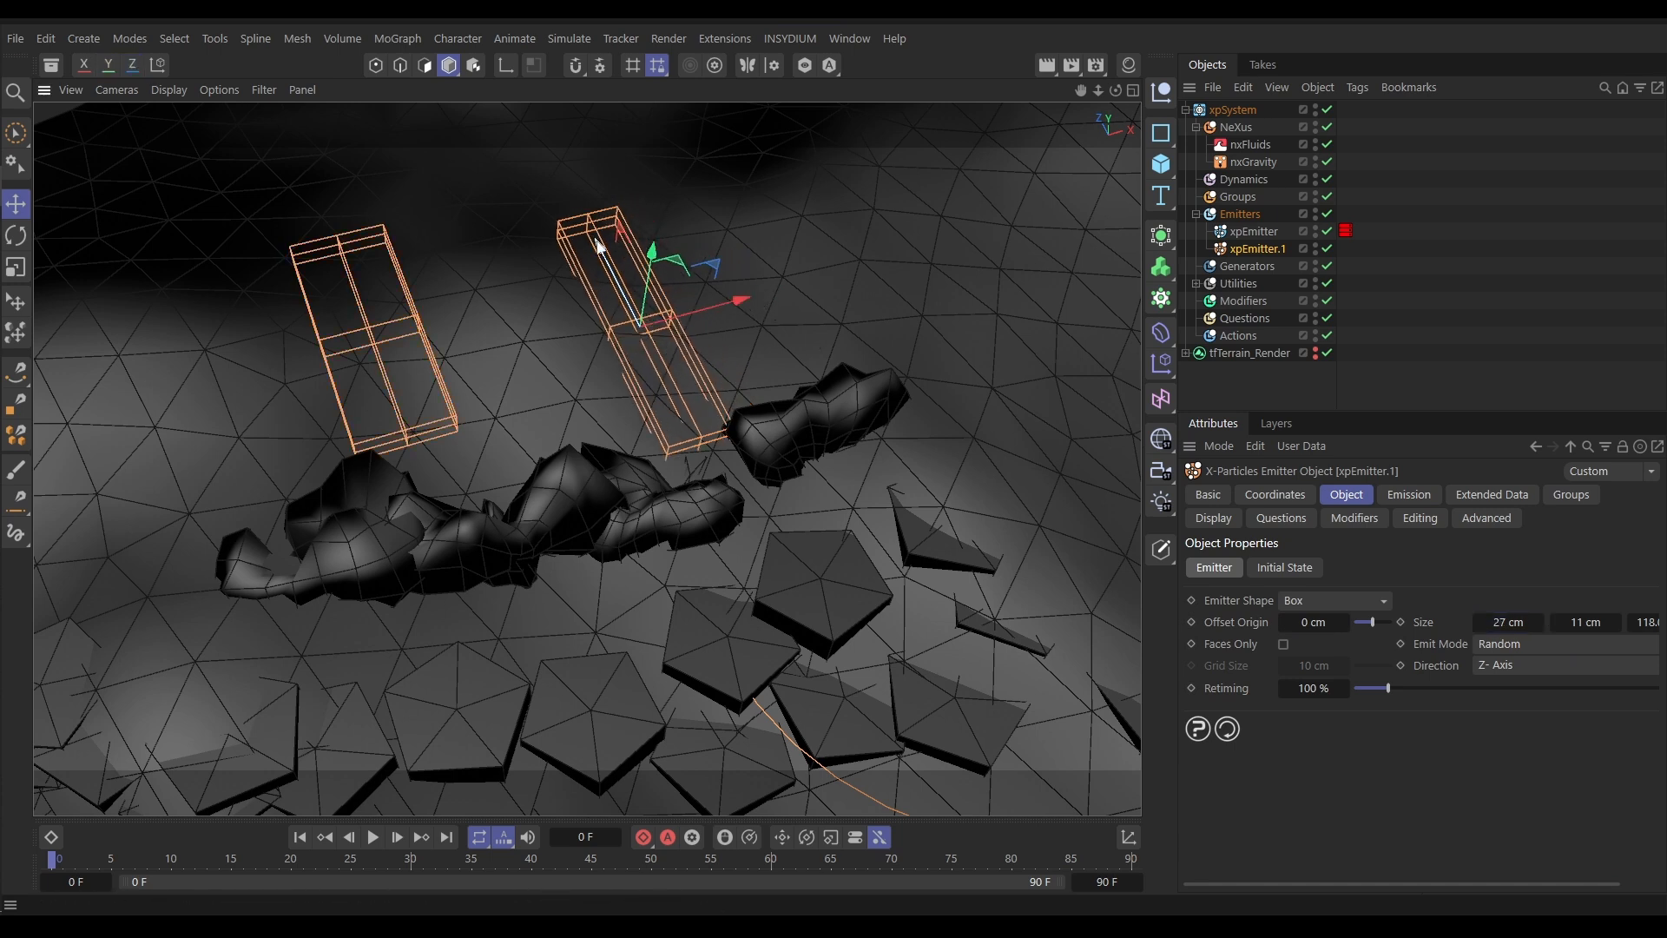
pyautogui.moveTo(646, 244); pyautogui.dragTo(645, 218)
pyautogui.keyDown('alt'); pyautogui.moveTo(656, 383); pyautogui.dragTo(728, 387); pyautogui.keyUp('alt')
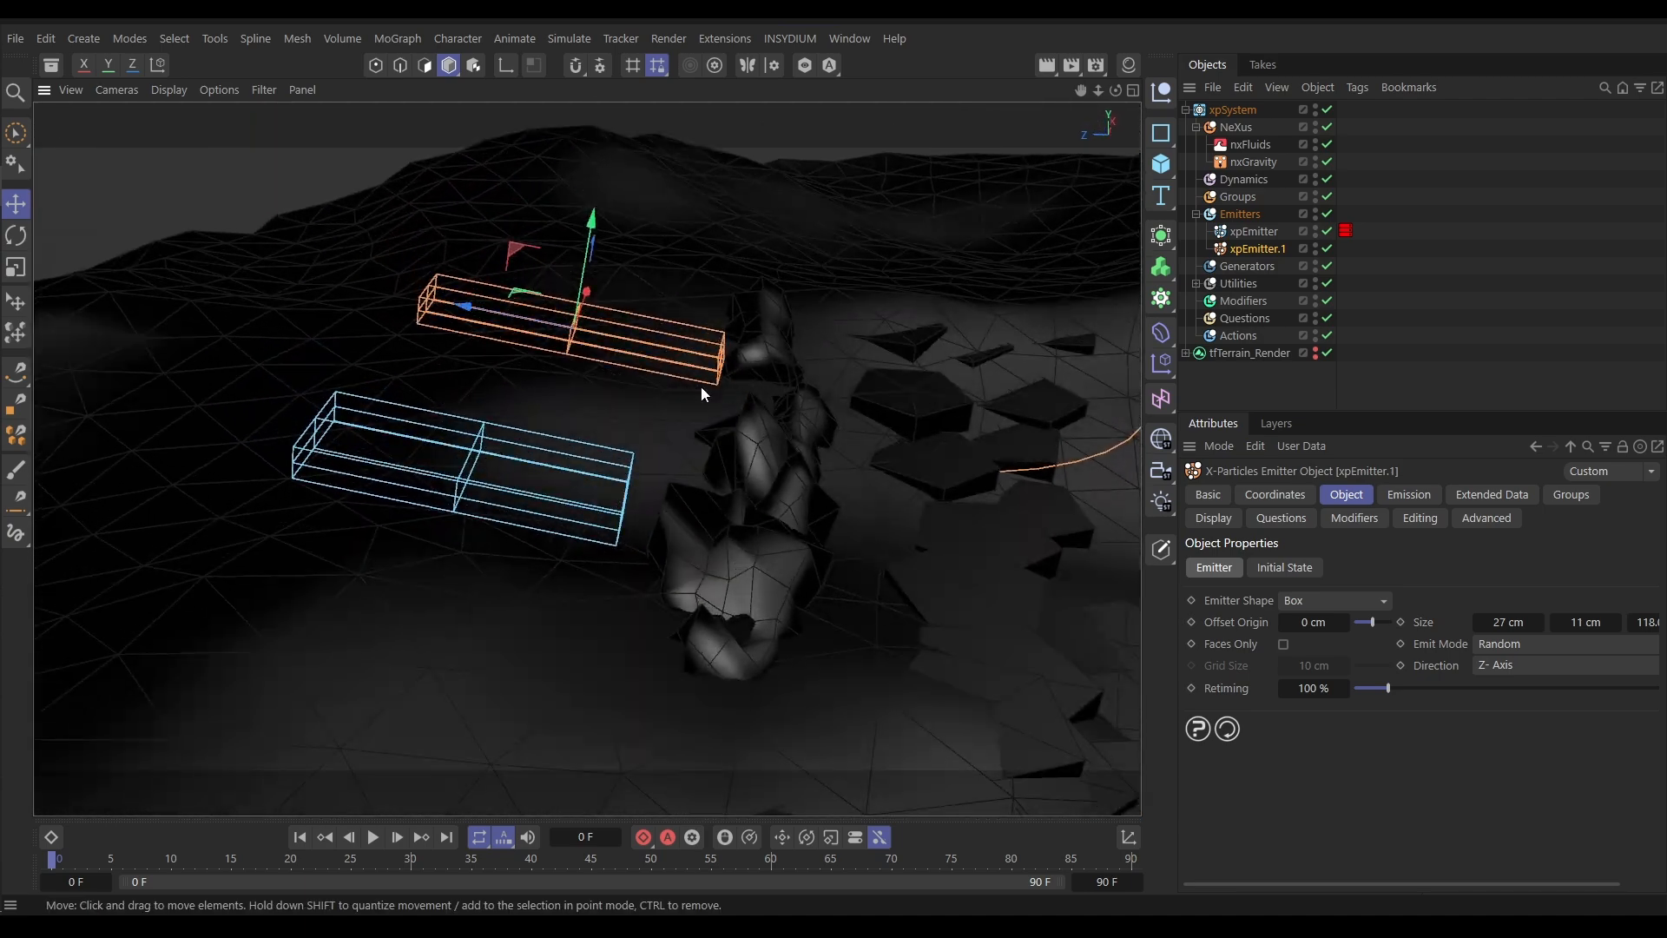
pyautogui.scroll(5, 734, 380)
pyautogui.moveTo(526, 177); pyautogui.dragTo(521, 202)
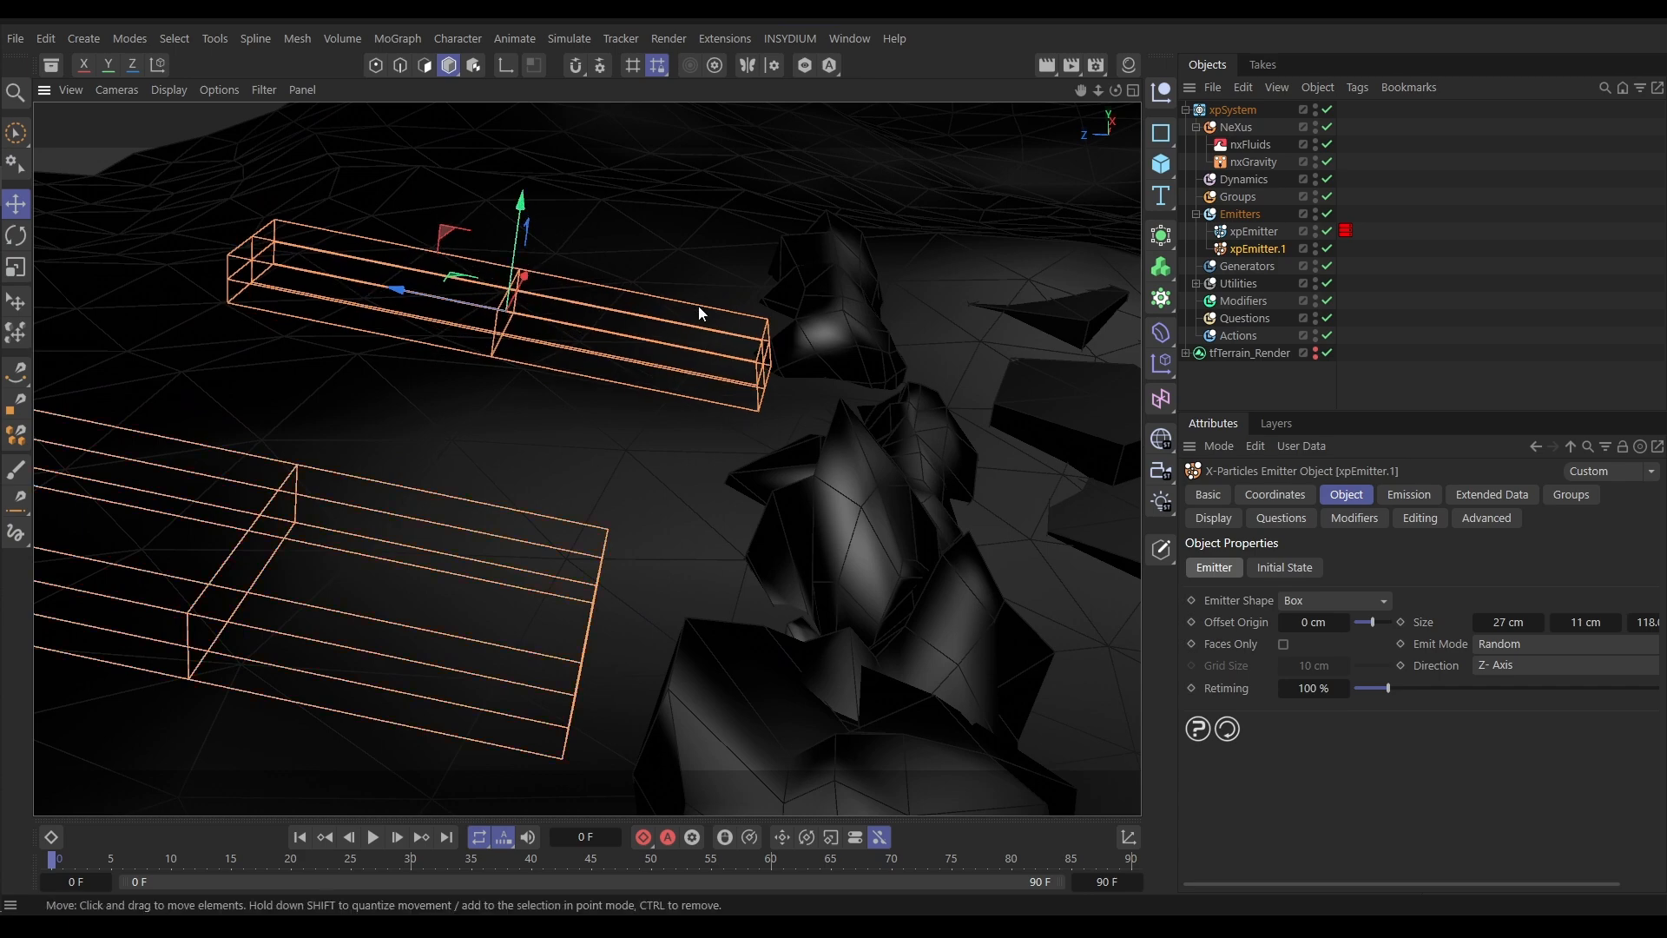
pyautogui.keyDown('alt'); pyautogui.moveTo(716, 331); pyautogui.dragTo(518, 344); pyautogui.keyUp('alt')
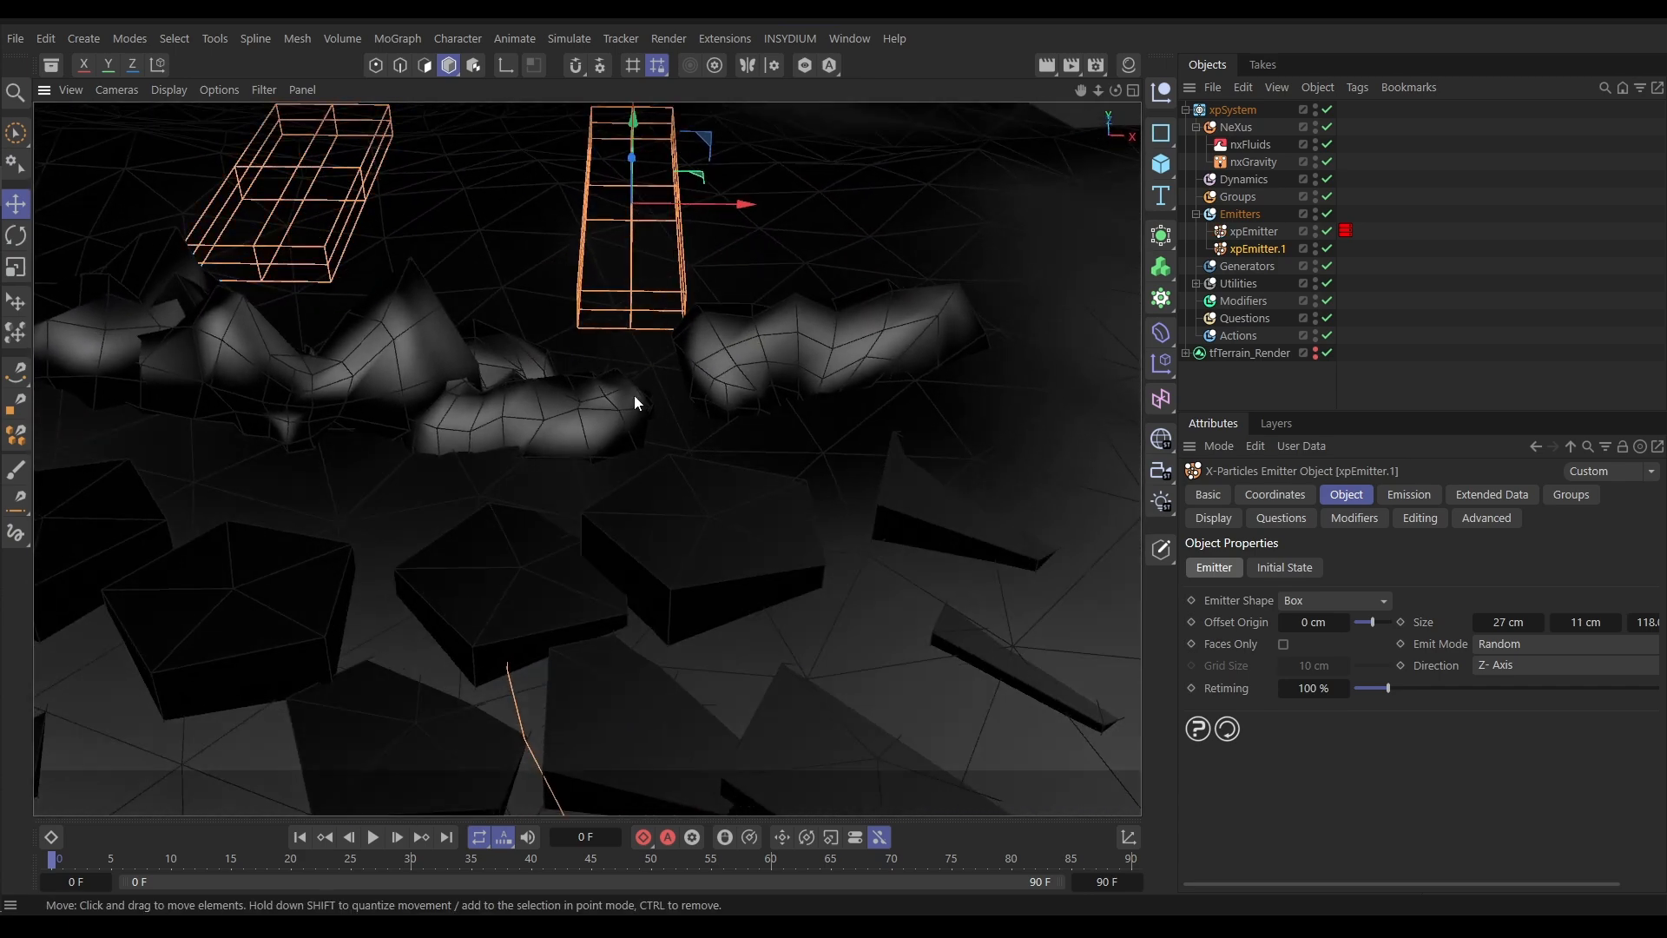
pyautogui.moveTo(573, 411)
pyautogui.keyDown('alt'); pyautogui.mouseDown()
pyautogui.moveTo(616, 382)
pyautogui.moveTo(564, 405)
pyautogui.moveTo(576, 438)
pyautogui.mouseUp(); pyautogui.keyUp('alt')
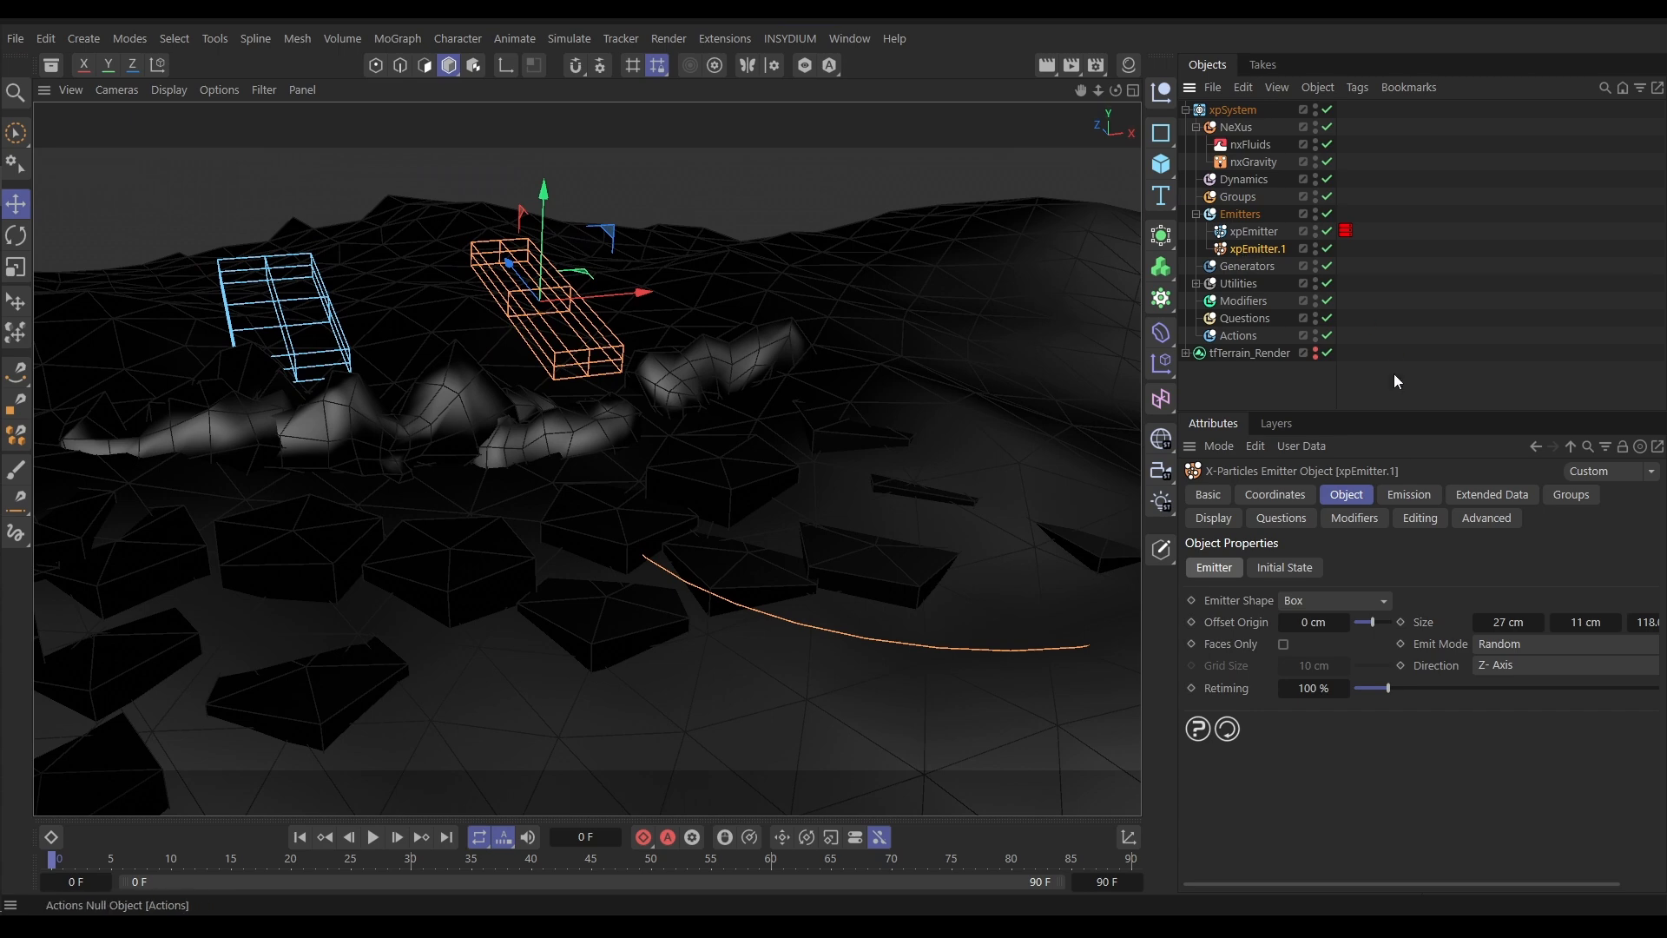
# Recolour xpEmitter.1's particle display gradient with an orange middle knot and a red first knot at 10° hue
pyautogui.click(1209, 519)
pyautogui.scroll(-5, 1505, 794)
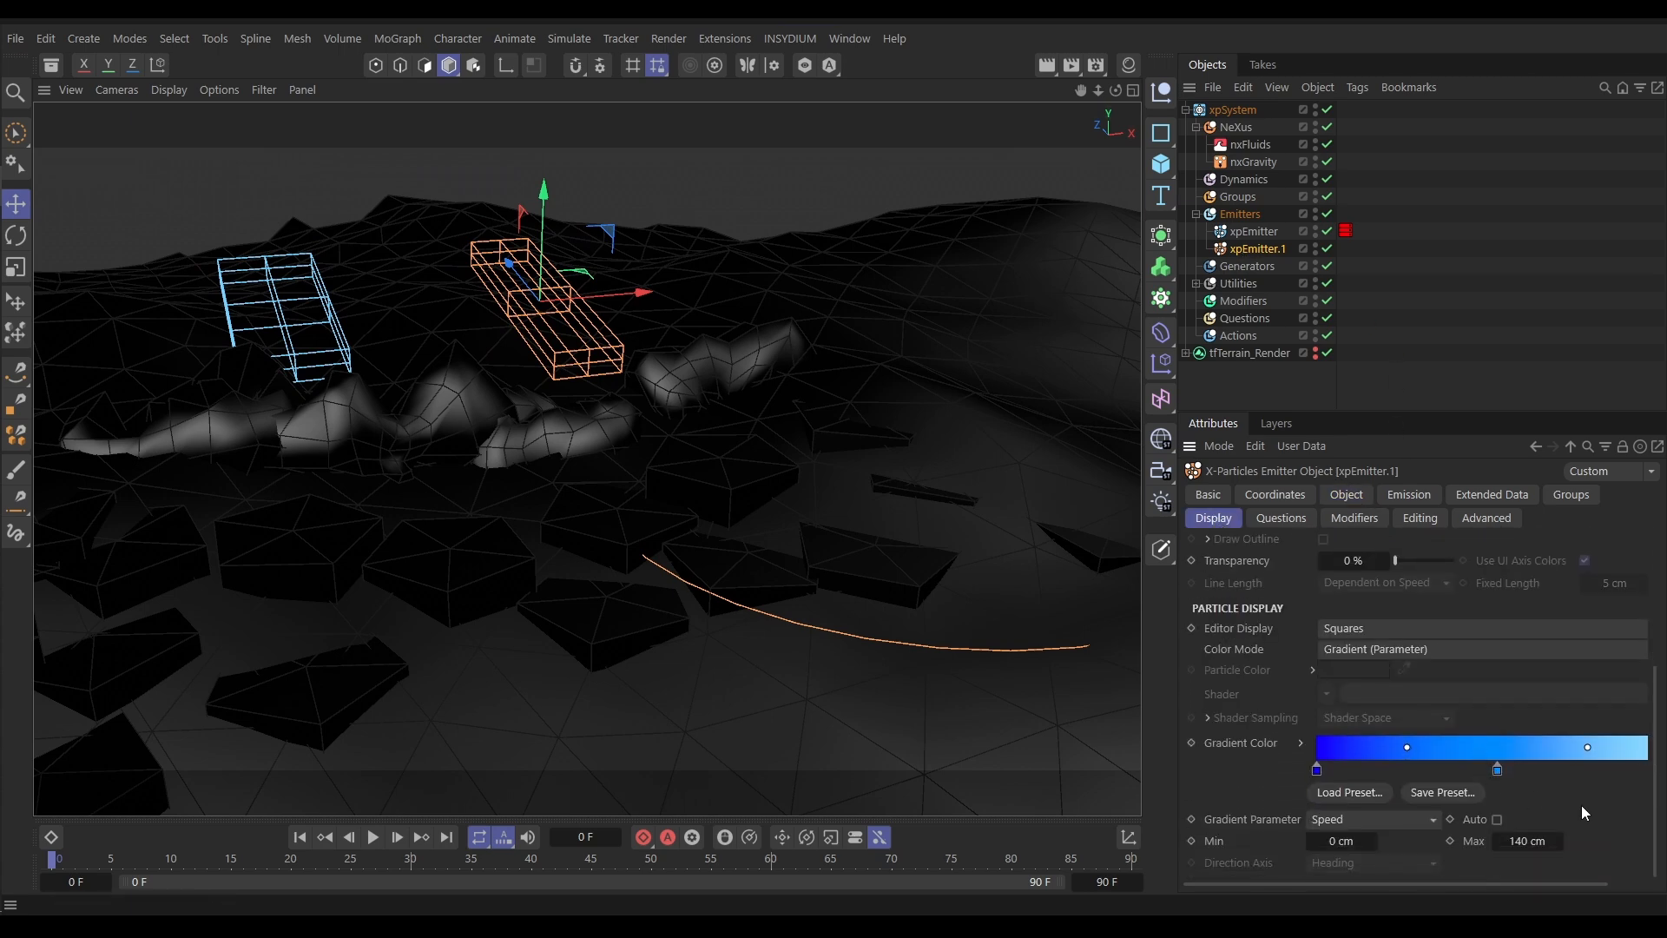
pyautogui.click(1498, 771)
pyautogui.click(1300, 743)
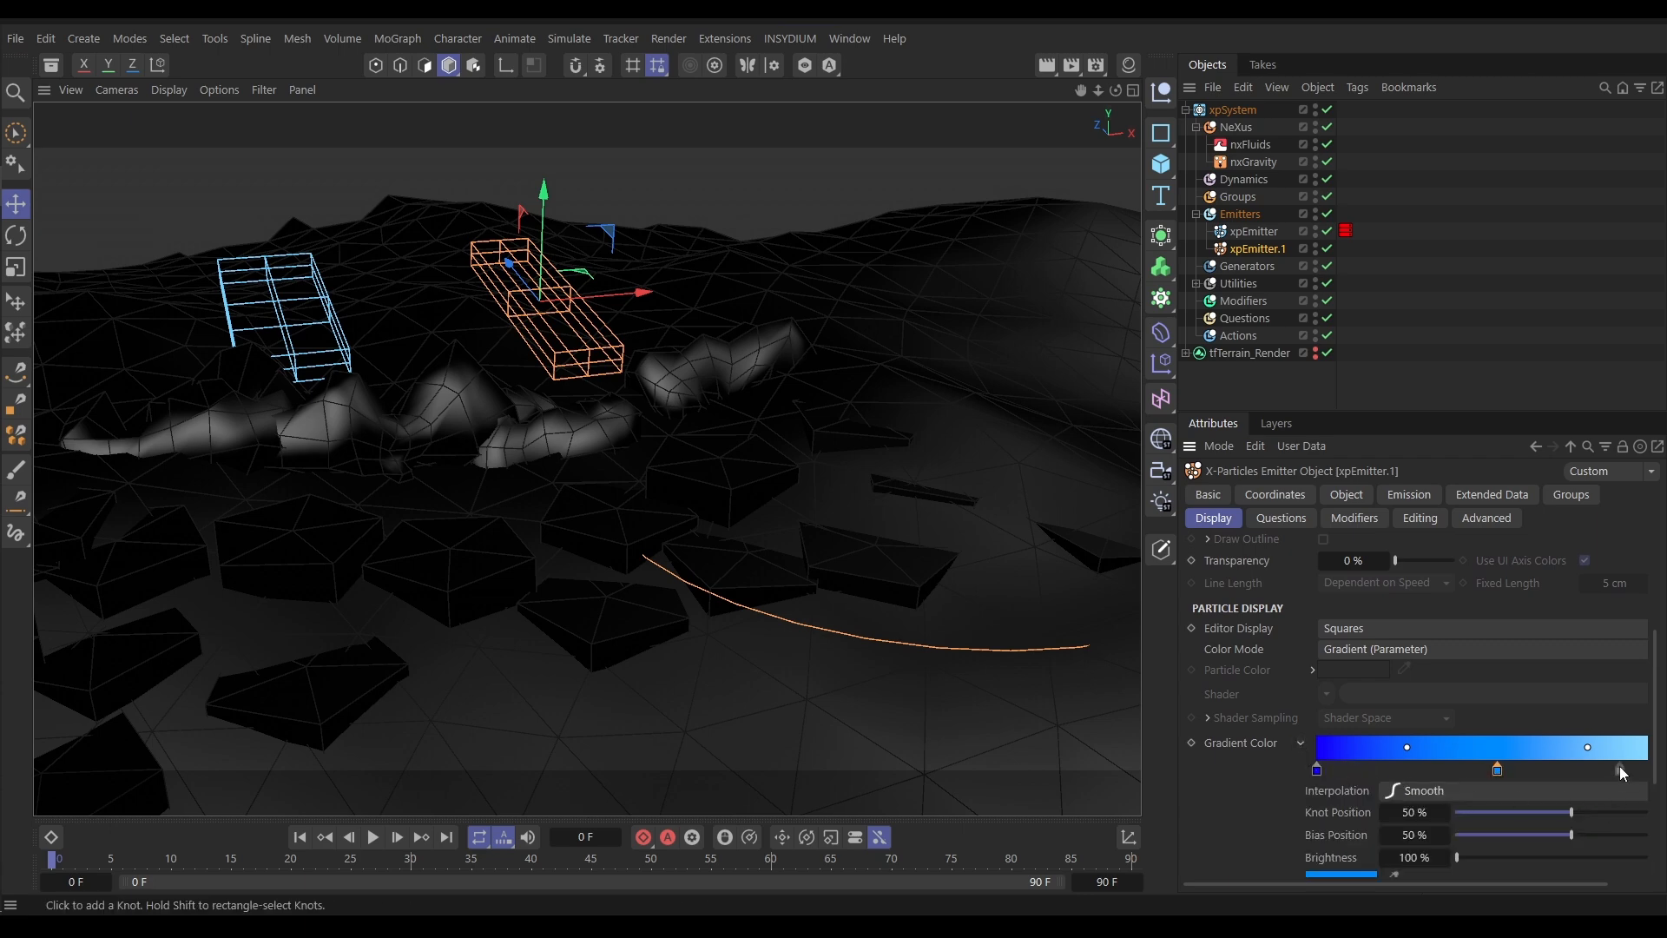
pyautogui.scroll(-4, 1618, 768)
pyautogui.moveTo(1459, 736); pyautogui.dragTo(1402, 736)
pyautogui.click(1317, 578)
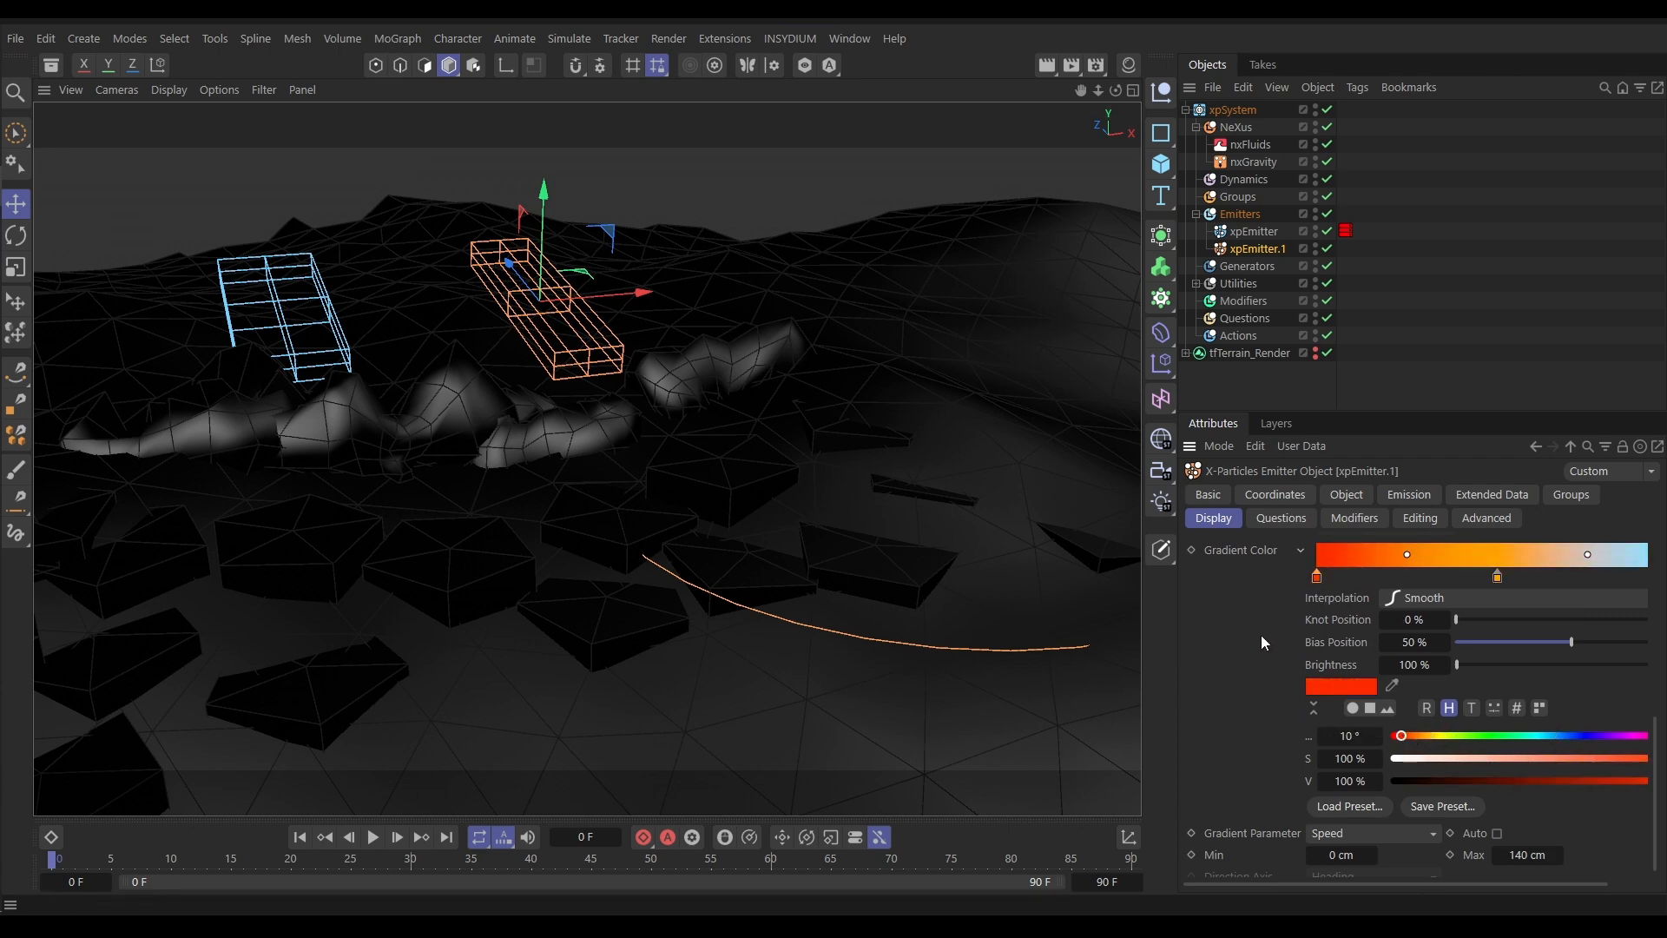
pyautogui.click(1223, 385)
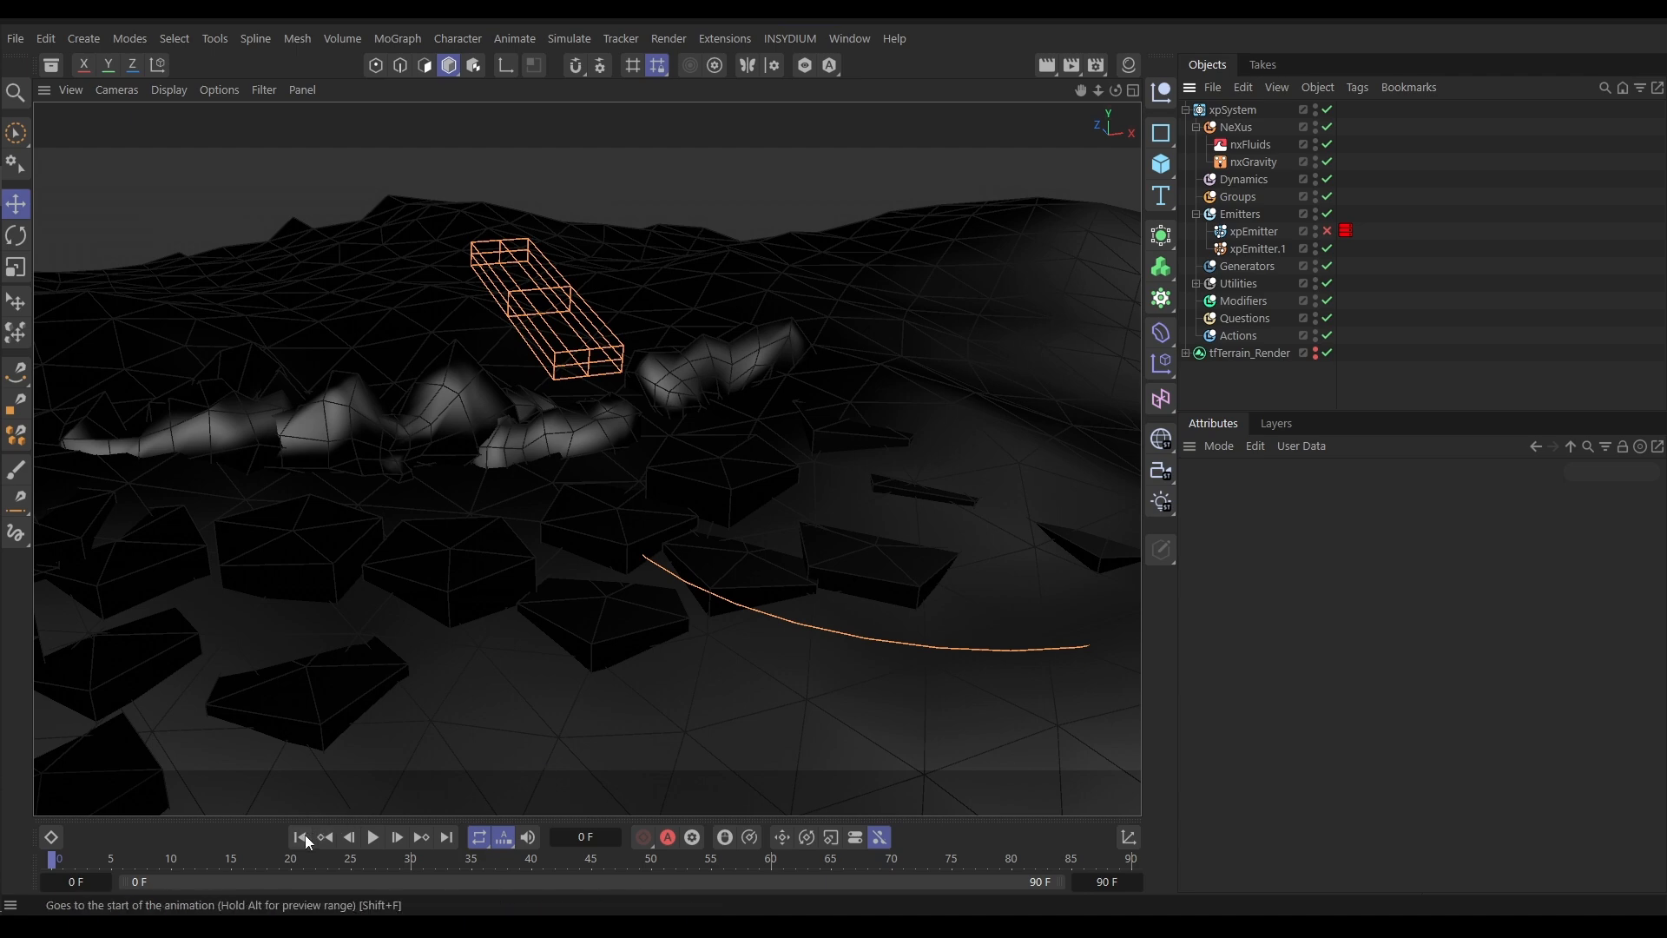
# Play the simulation with only xpEmitter.1 active, inspect its particle flow over the rocks, and return to the start
pyautogui.click(373, 838)
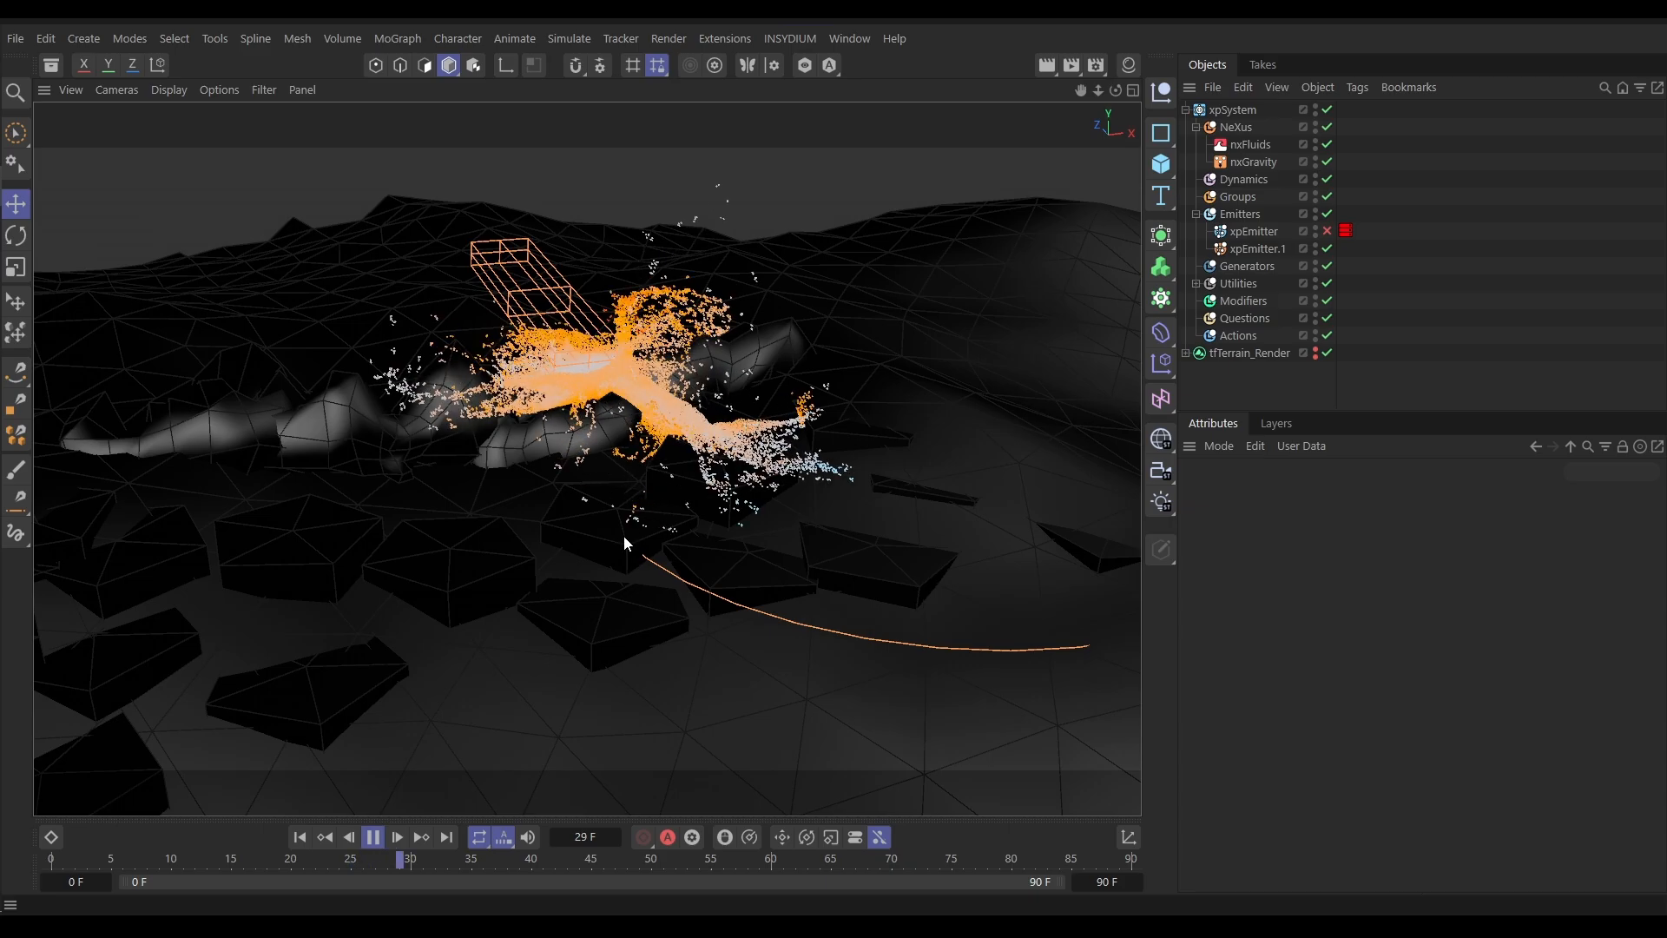
pyautogui.click(373, 836)
pyautogui.keyDown('alt'); pyautogui.moveTo(534, 583); pyautogui.dragTo(566, 520); pyautogui.keyUp('alt')
pyautogui.keyDown('alt'); pyautogui.moveTo(619, 421); pyautogui.dragTo(680, 469); pyautogui.keyUp('alt')
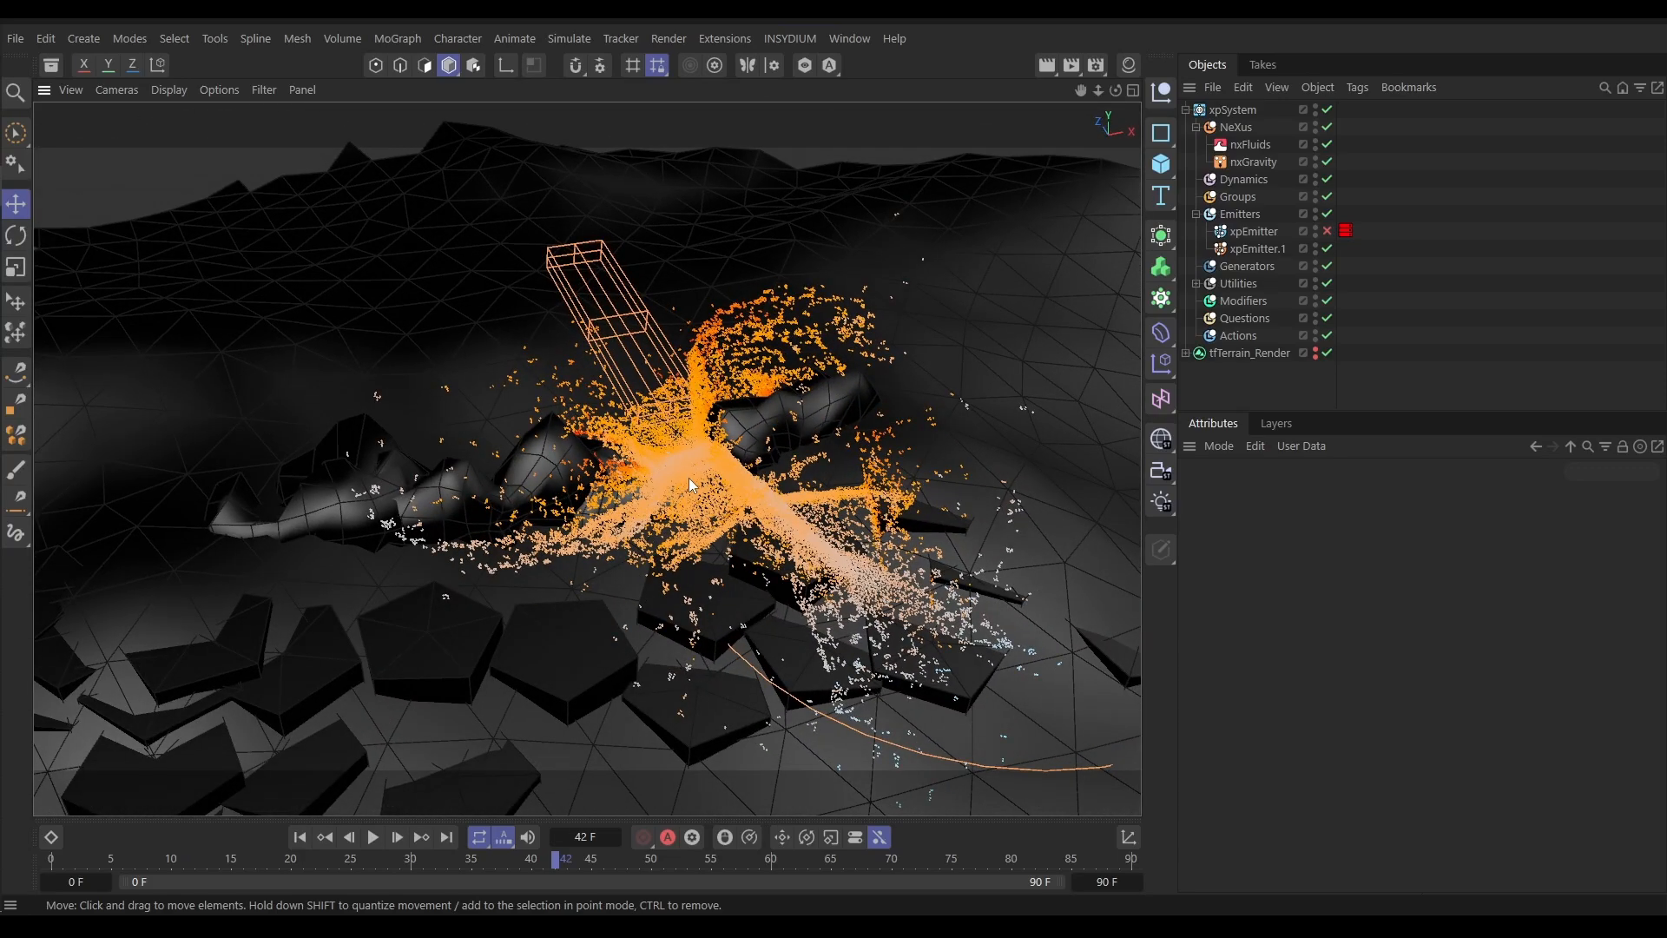
pyautogui.click(307, 837)
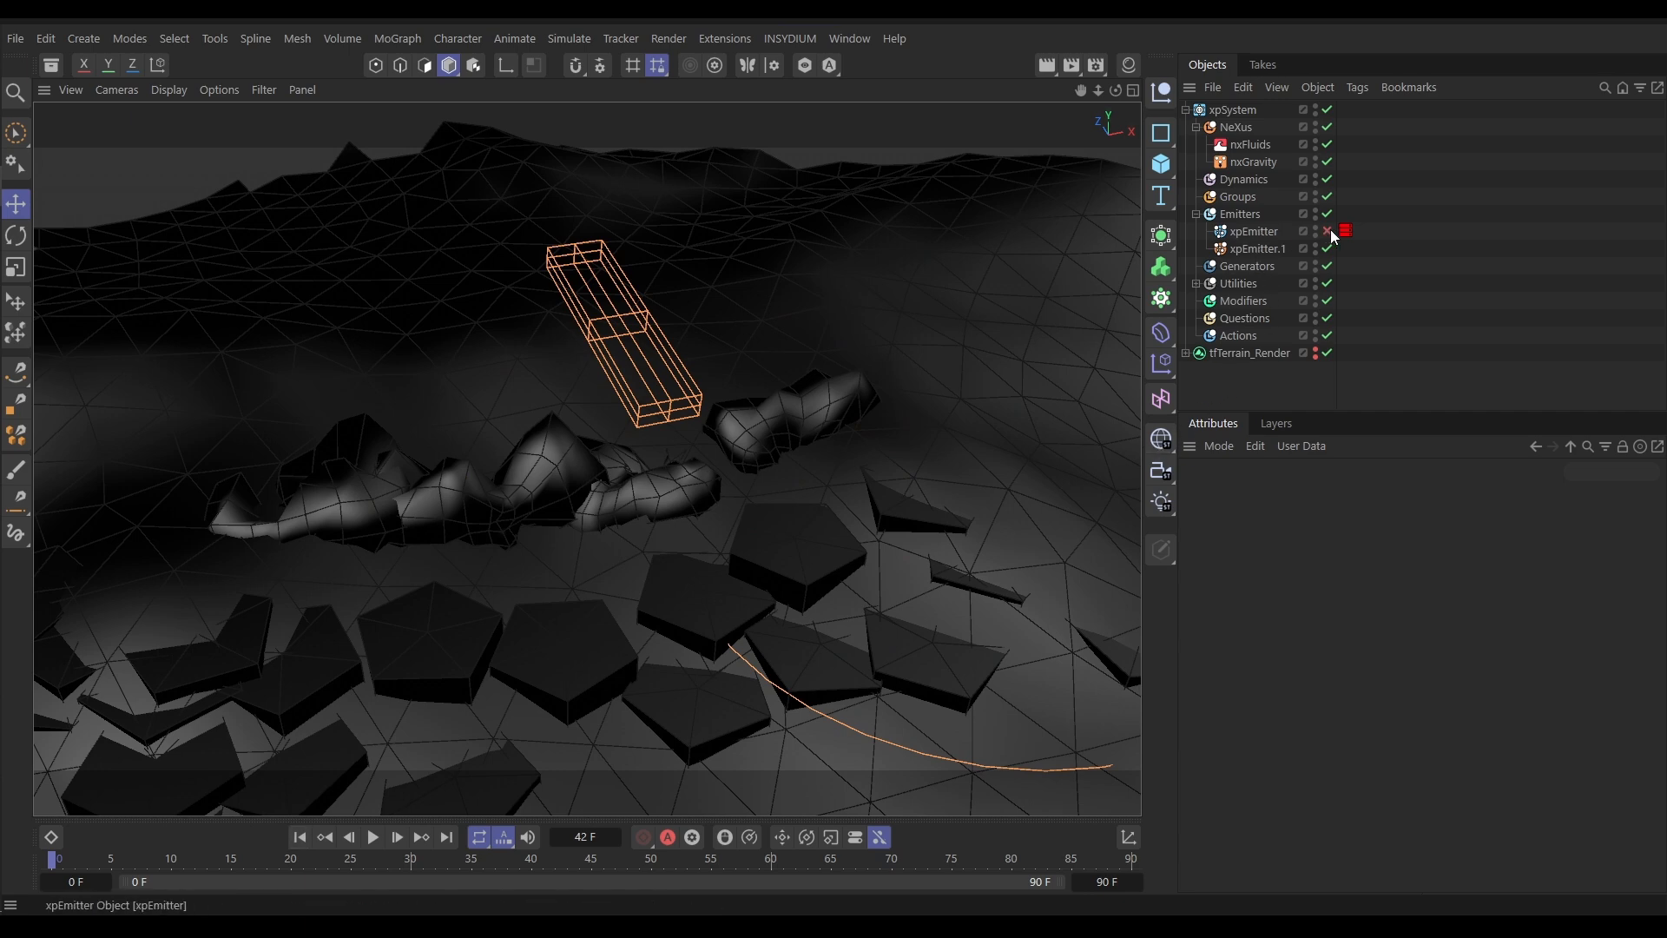
# Re-enable xpEmitter and build the cache from xpCache, choosing to continue caching rather than overwrite the existing cache
pyautogui.click(1196, 283)
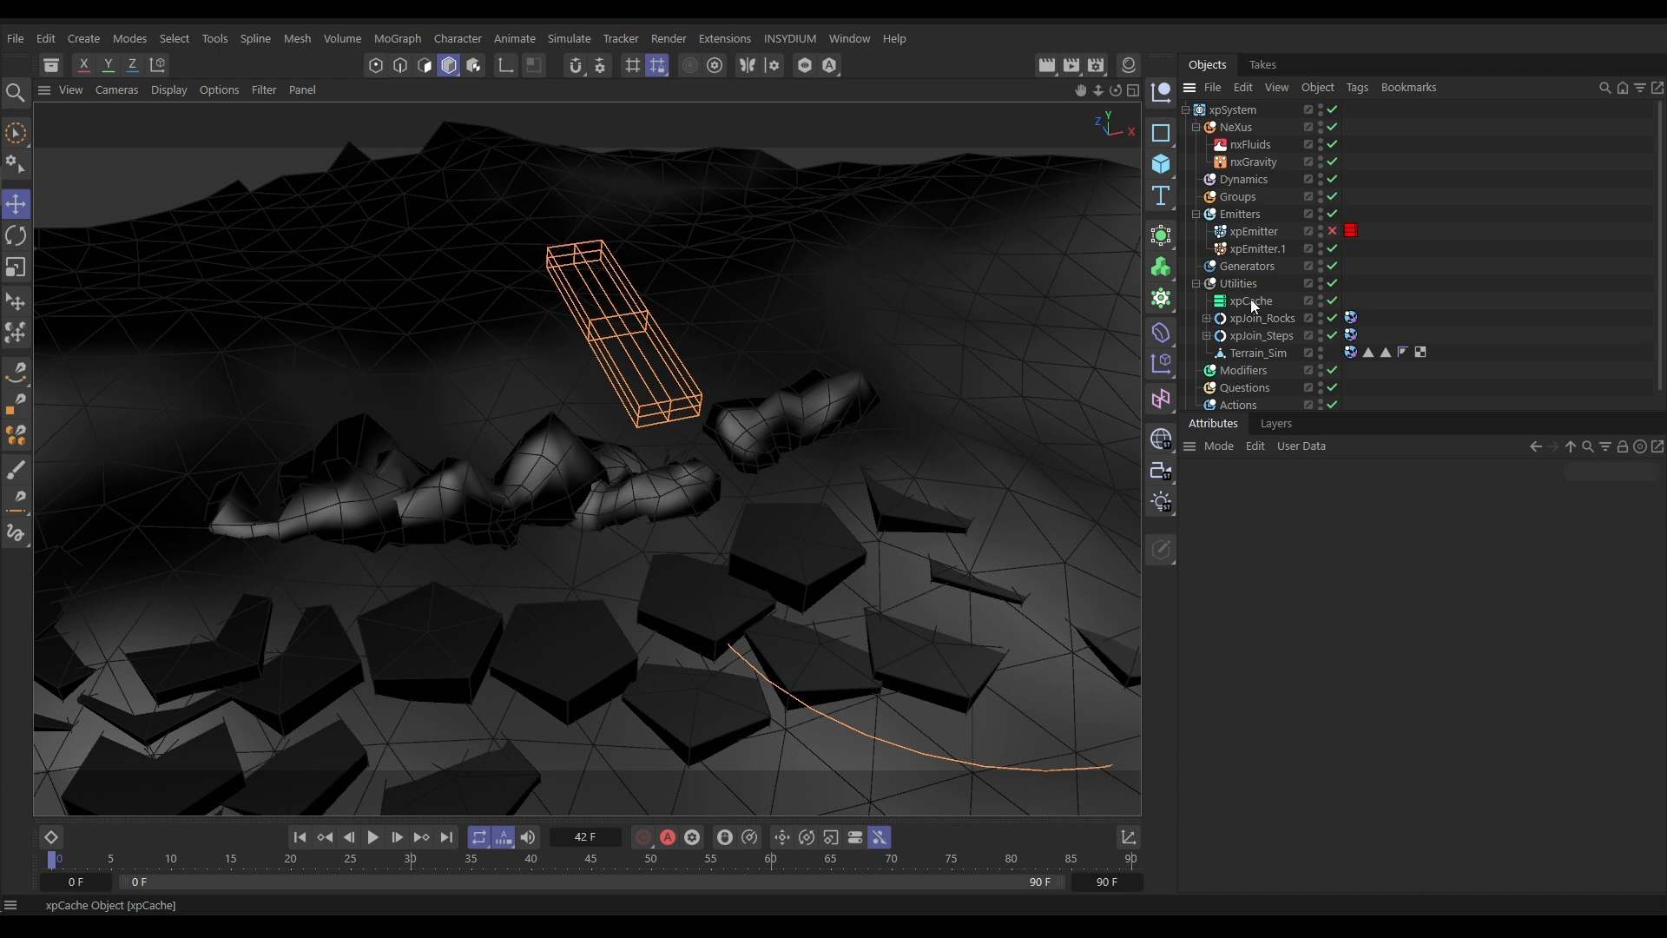
pyautogui.click(1250, 301)
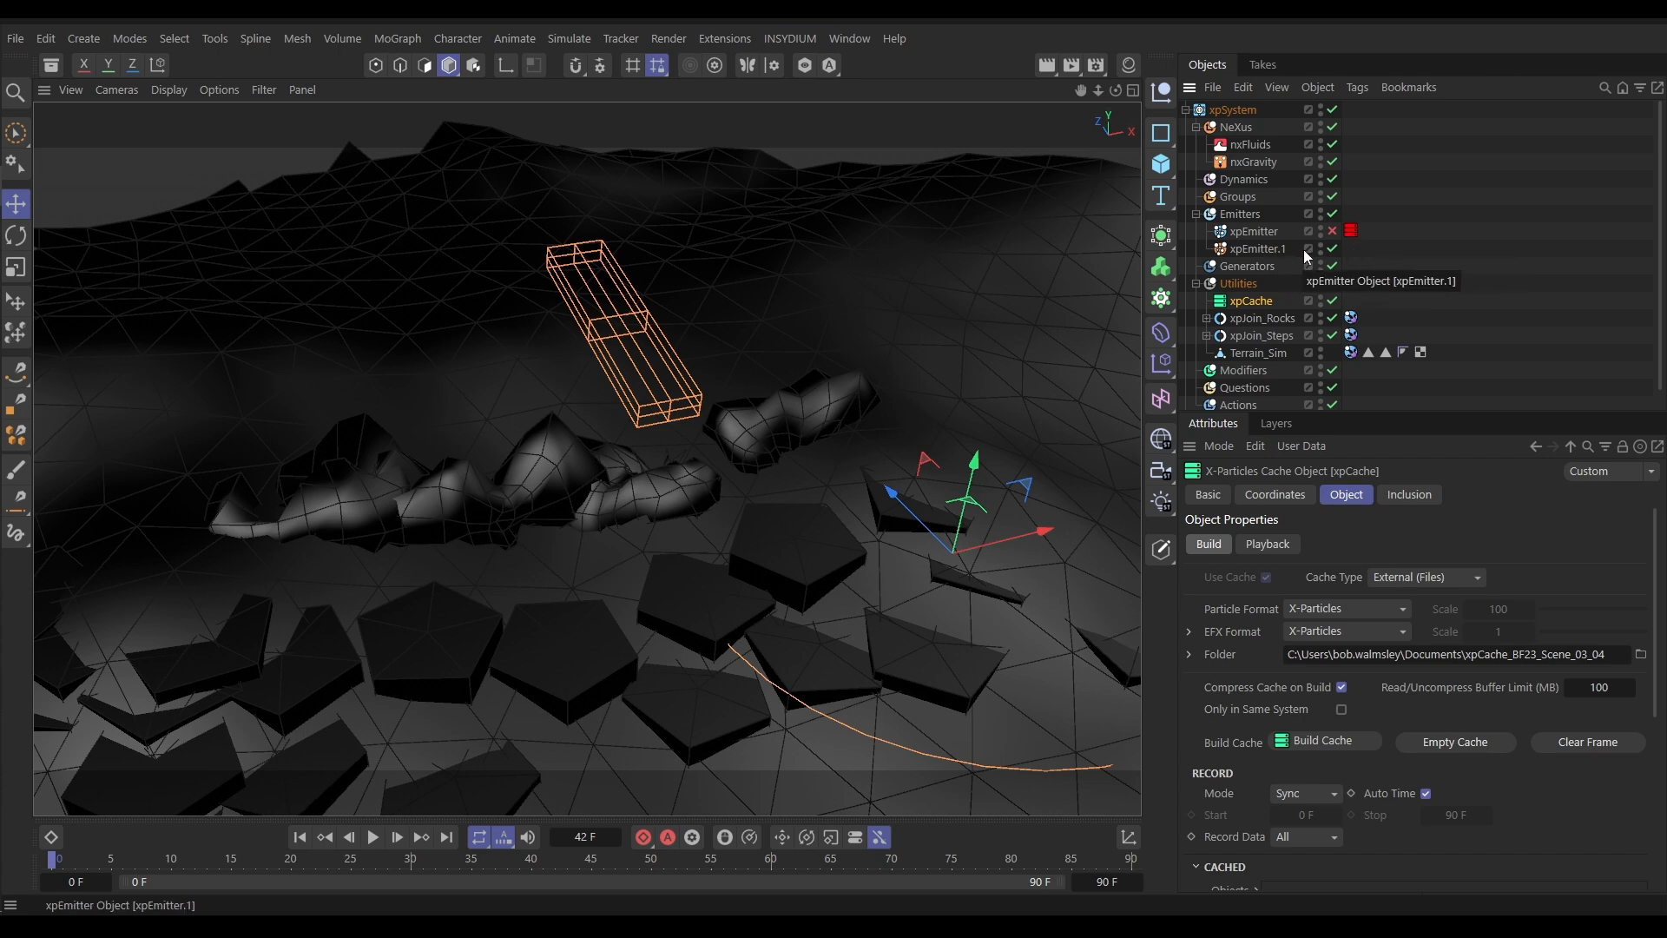
pyautogui.click(1333, 231)
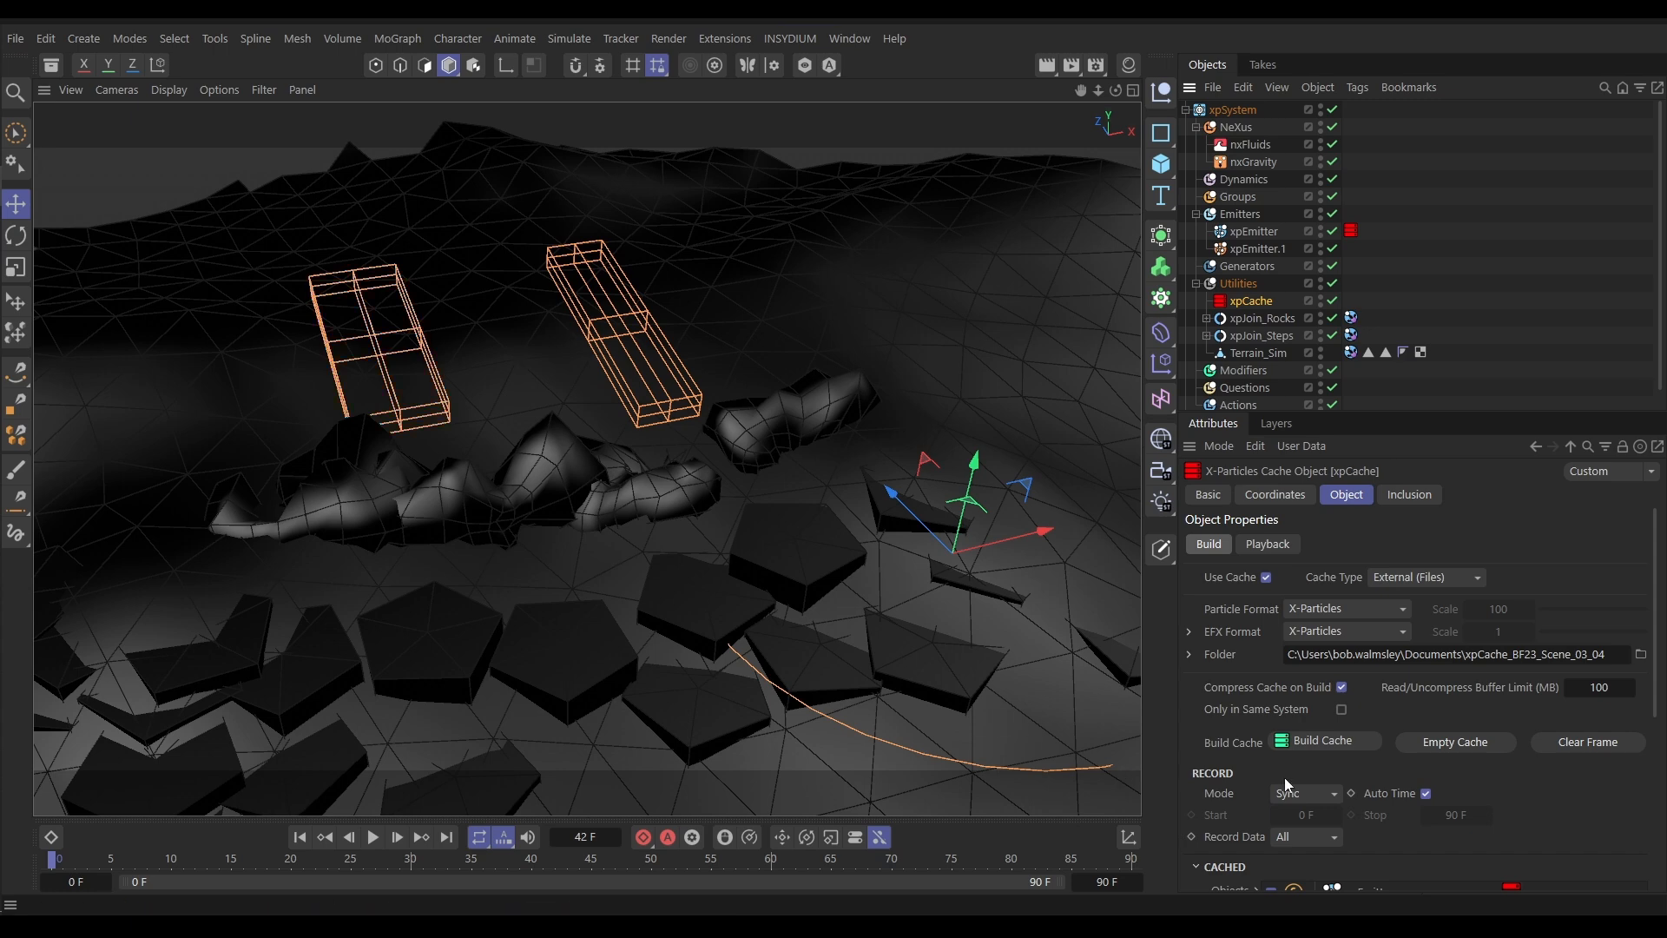
pyautogui.click(1313, 743)
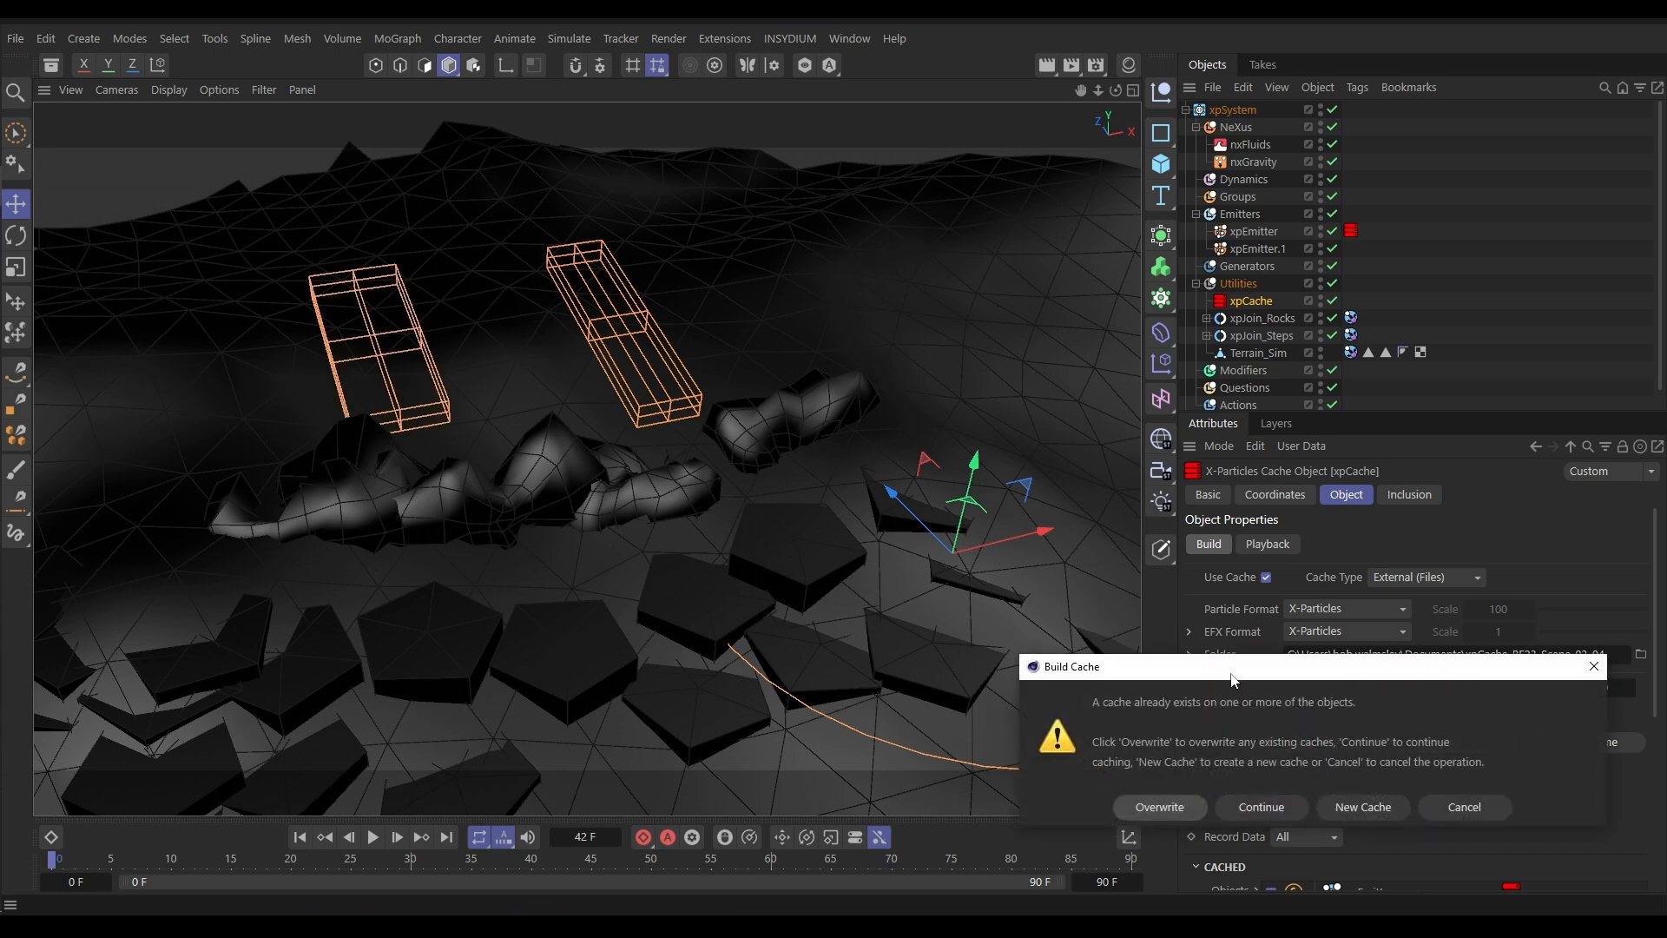
pyautogui.moveTo(1234, 681); pyautogui.dragTo(1149, 458)
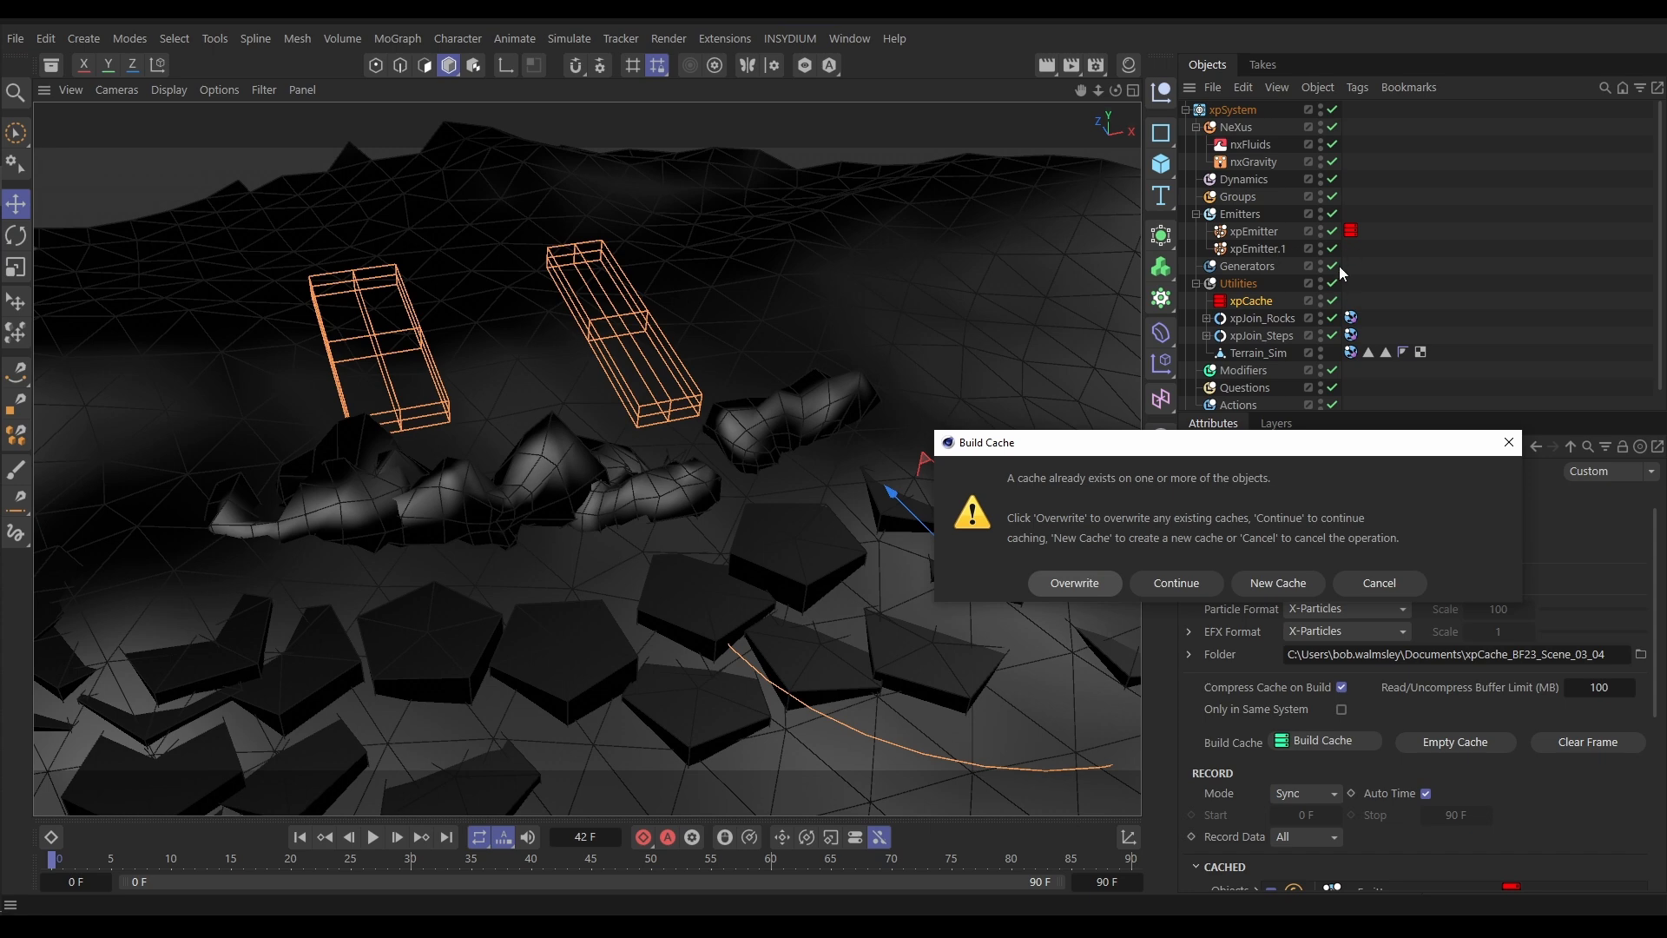
pyautogui.click(1174, 590)
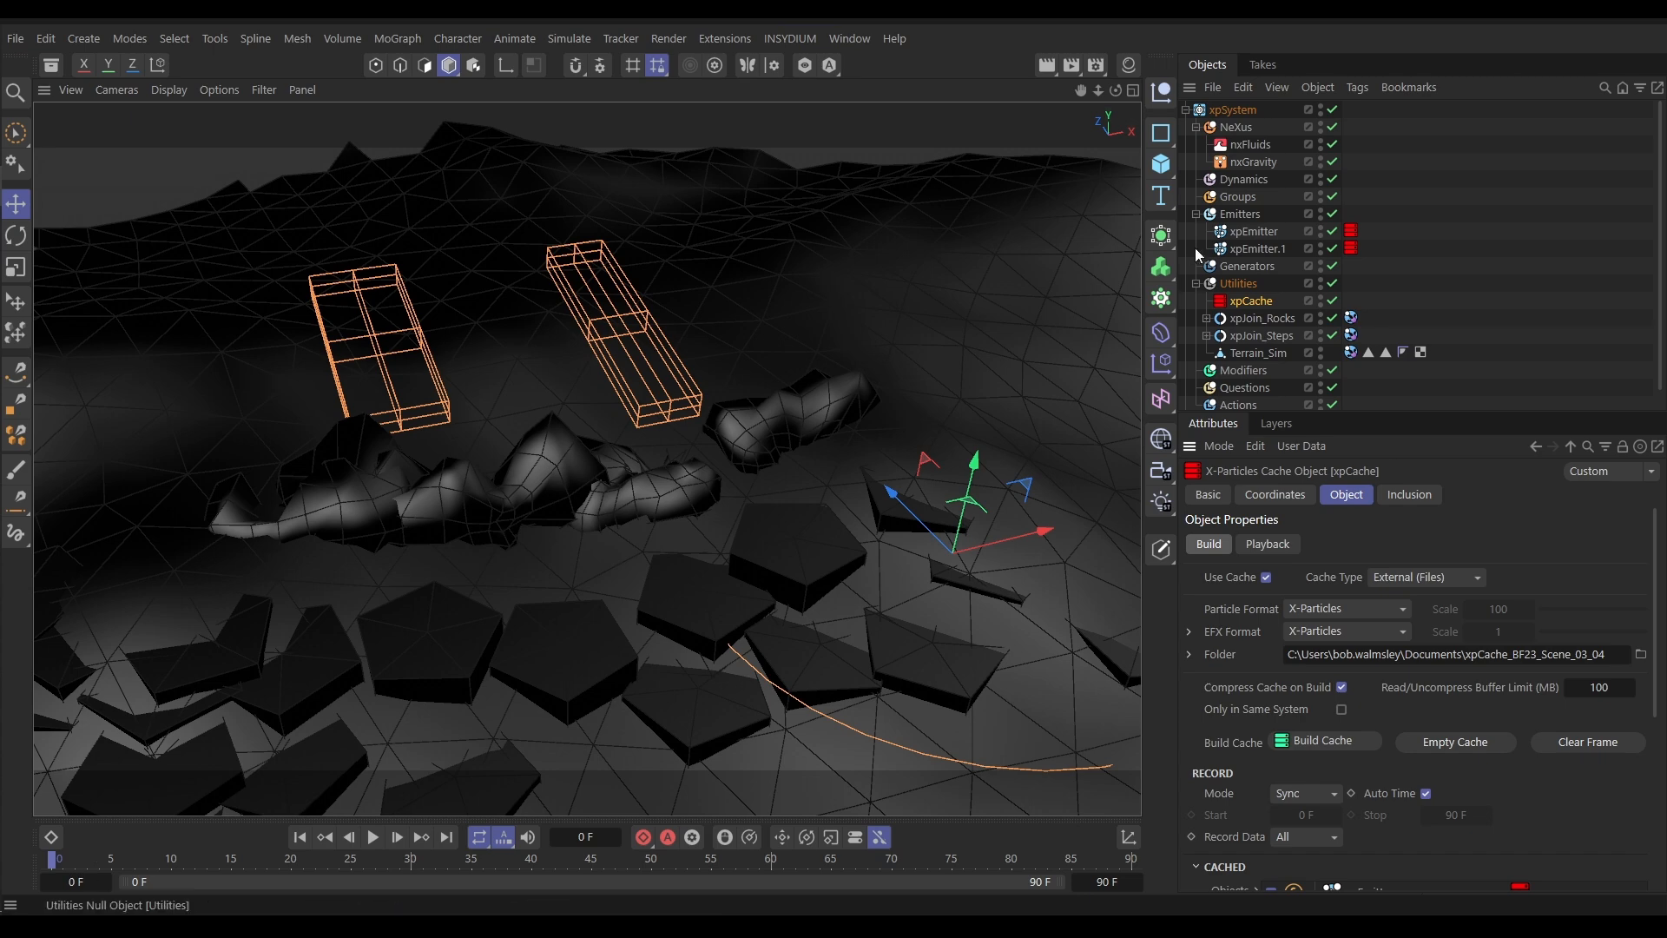
# Disable the nxFluids and nxGravity objects in the NeXus group
pyautogui.click(1333, 144)
pyautogui.click(1333, 161)
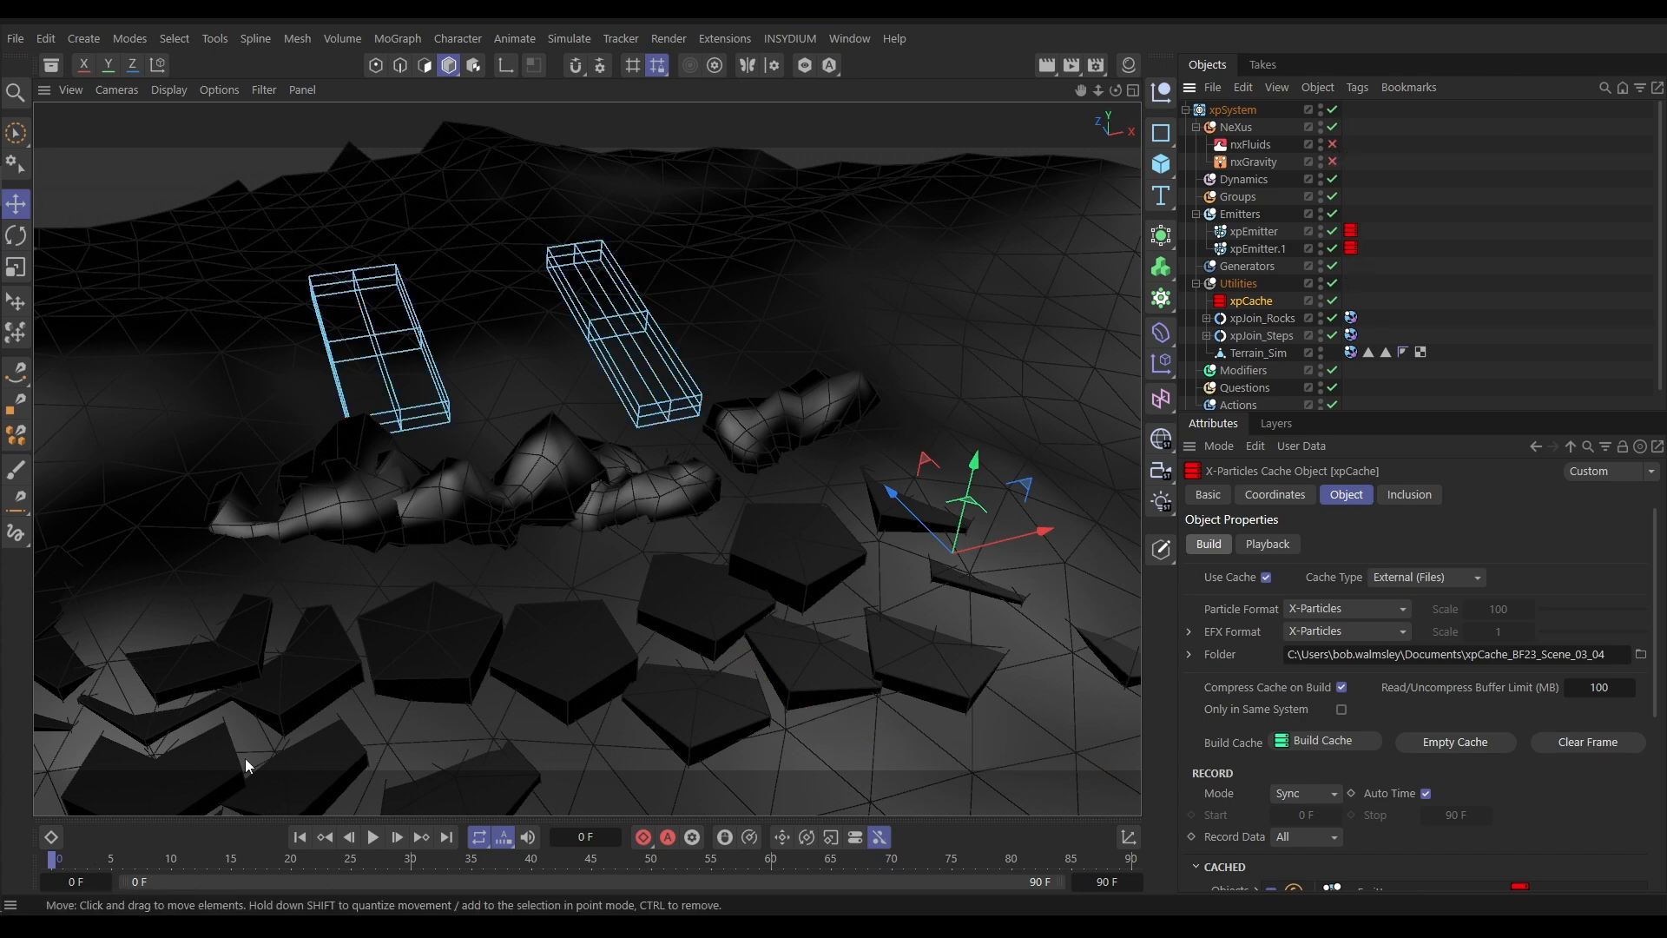
# Scrub through the cached simulation, examine how both particle streams interact from several angles, and return to frame 0
pyautogui.moveTo(139, 855); pyautogui.dragTo(544, 839)
pyautogui.keyDown('alt'); pyautogui.moveTo(620, 633); pyautogui.dragTo(514, 657); pyautogui.keyUp('alt')
pyautogui.keyDown('alt'); pyautogui.moveTo(514, 649); pyautogui.dragTo(575, 627, button='right'); pyautogui.keyUp('alt')
pyautogui.moveTo(575, 627)
pyautogui.keyDown('alt'); pyautogui.mouseDown(button='middle')
pyautogui.moveTo(526, 645)
pyautogui.moveTo(566, 615)
pyautogui.moveTo(603, 618)
pyautogui.mouseUp(button='middle'); pyautogui.keyUp('alt')
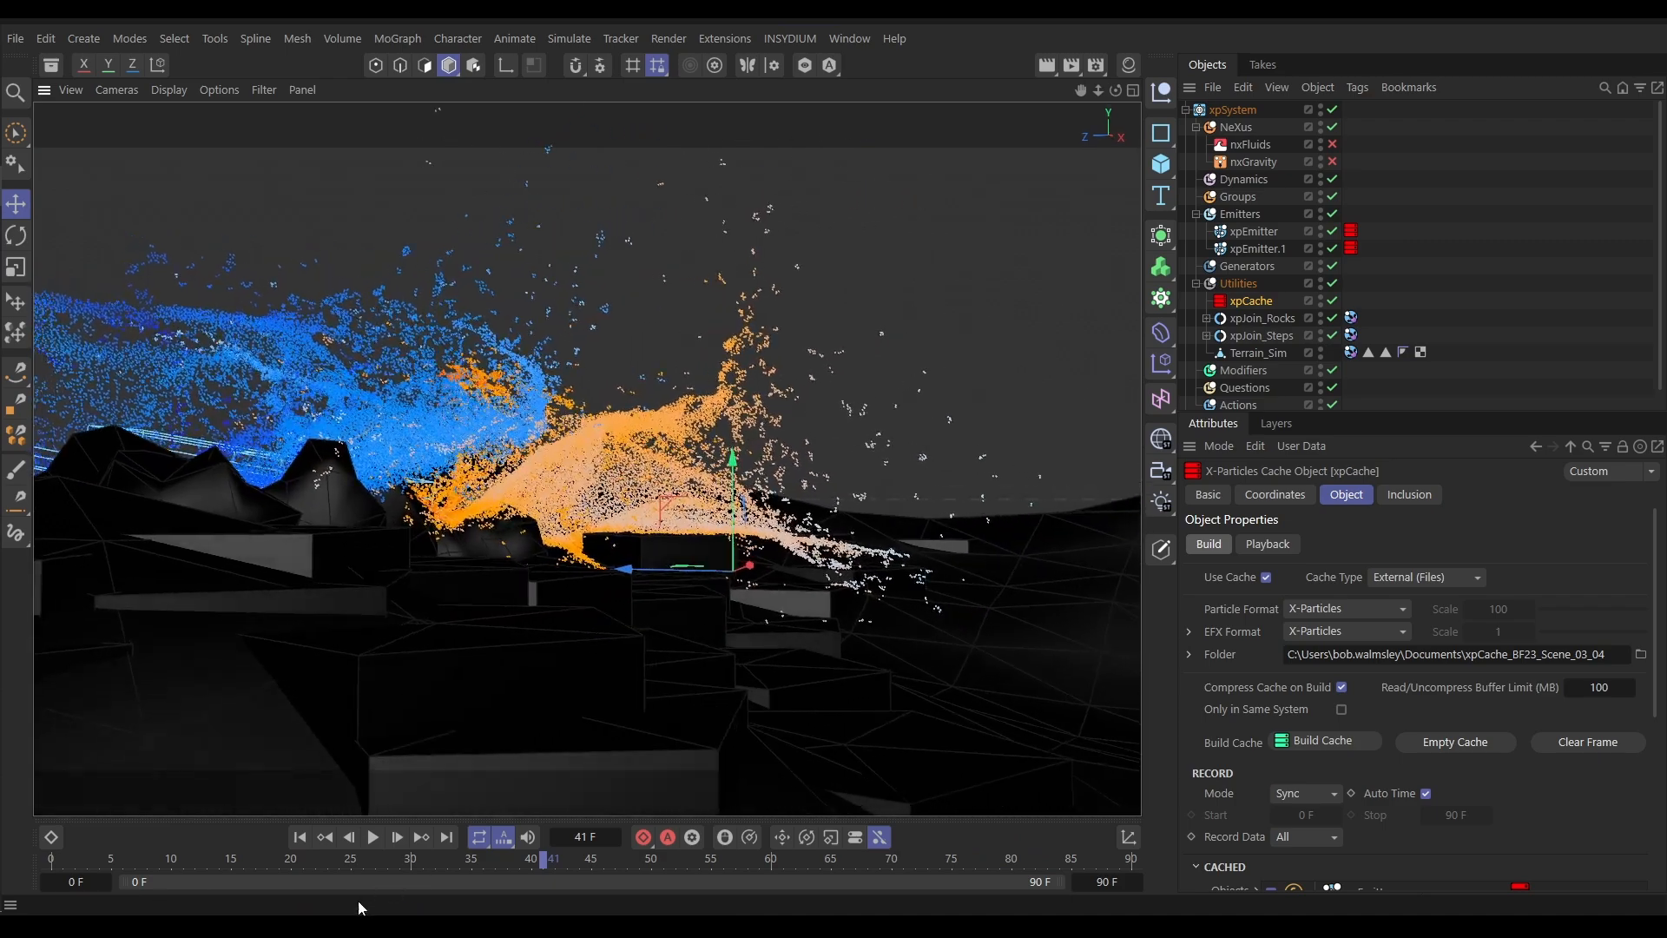
pyautogui.moveTo(345, 867); pyautogui.dragTo(689, 861)
pyautogui.keyDown('alt'); pyautogui.moveTo(582, 459); pyautogui.dragTo(638, 552); pyautogui.keyUp('alt')
pyautogui.moveTo(686, 860); pyautogui.dragTo(496, 847)
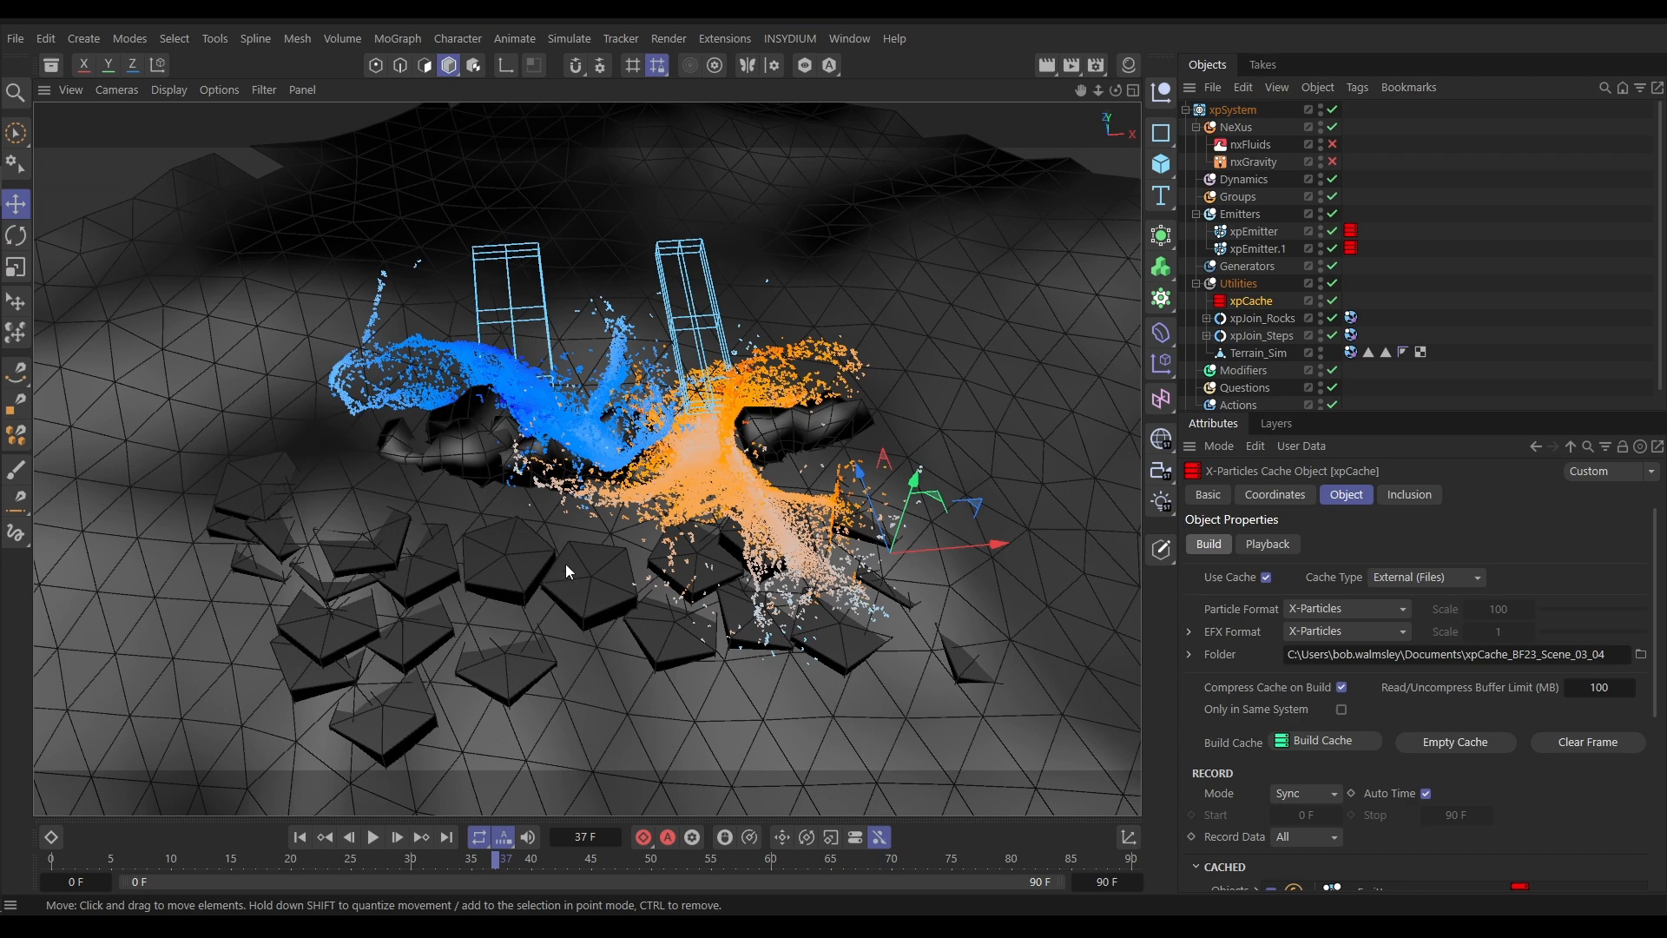
pyautogui.moveTo(496, 859); pyautogui.dragTo(53, 862)
pyautogui.keyDown('alt'); pyautogui.moveTo(584, 523); pyautogui.dragTo(707, 548); pyautogui.keyUp('alt')
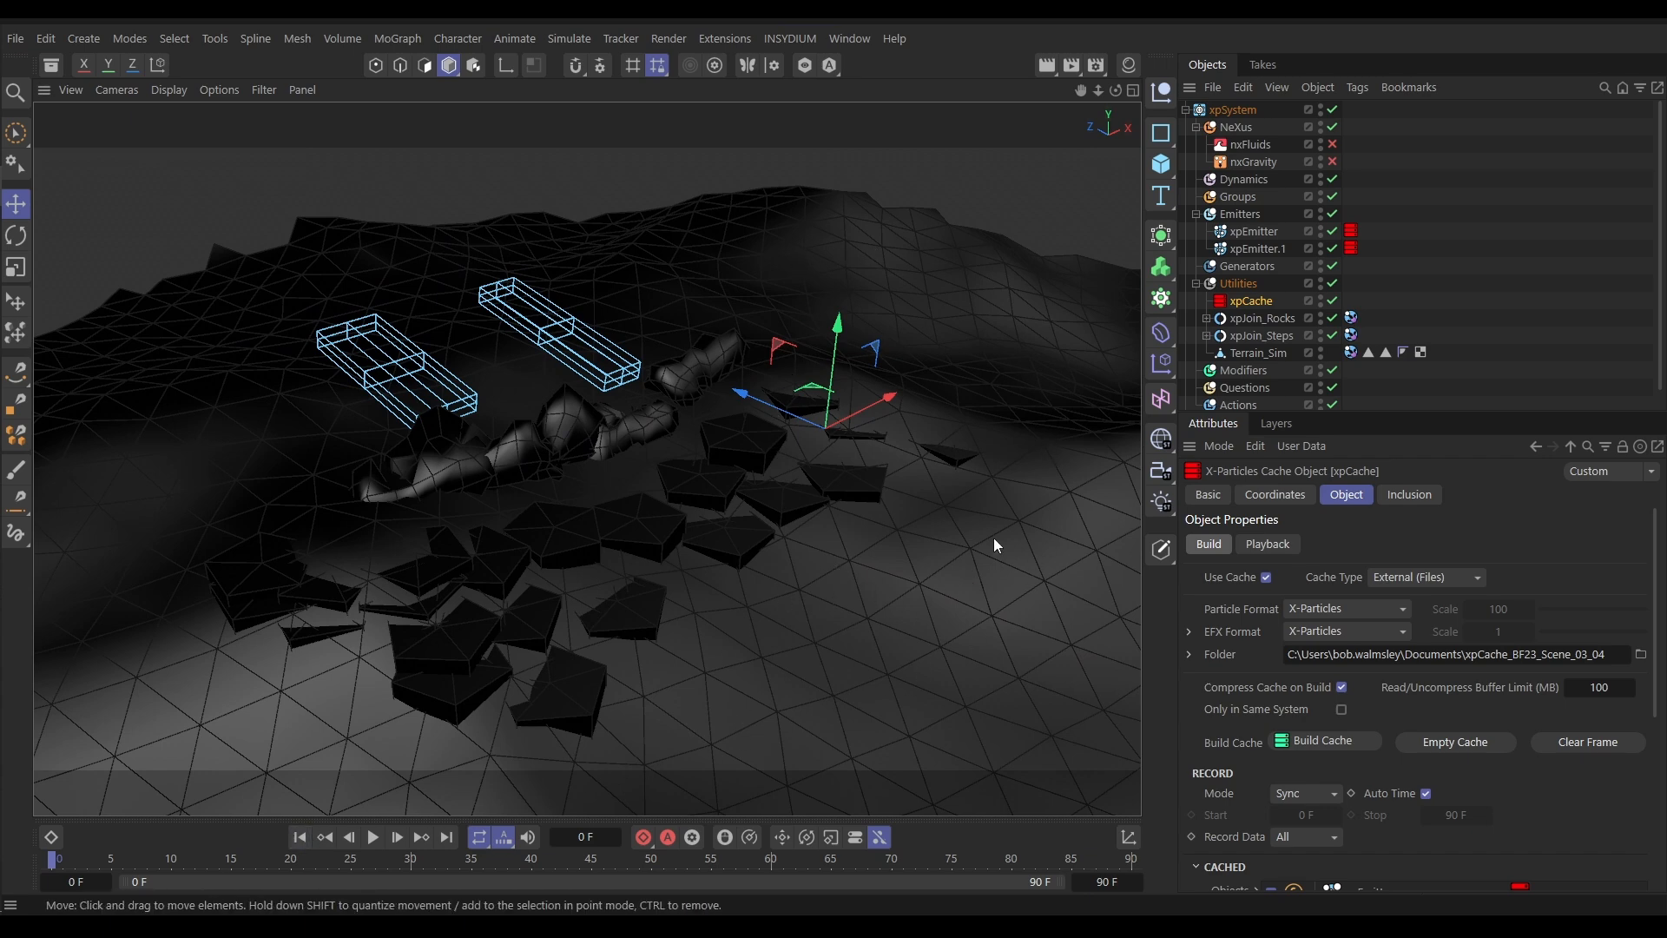
# Disable both xpEmitter and xpEmitter.1 in the Emitters group
pyautogui.moveTo(1429, 412); pyautogui.dragTo(1429, 414)
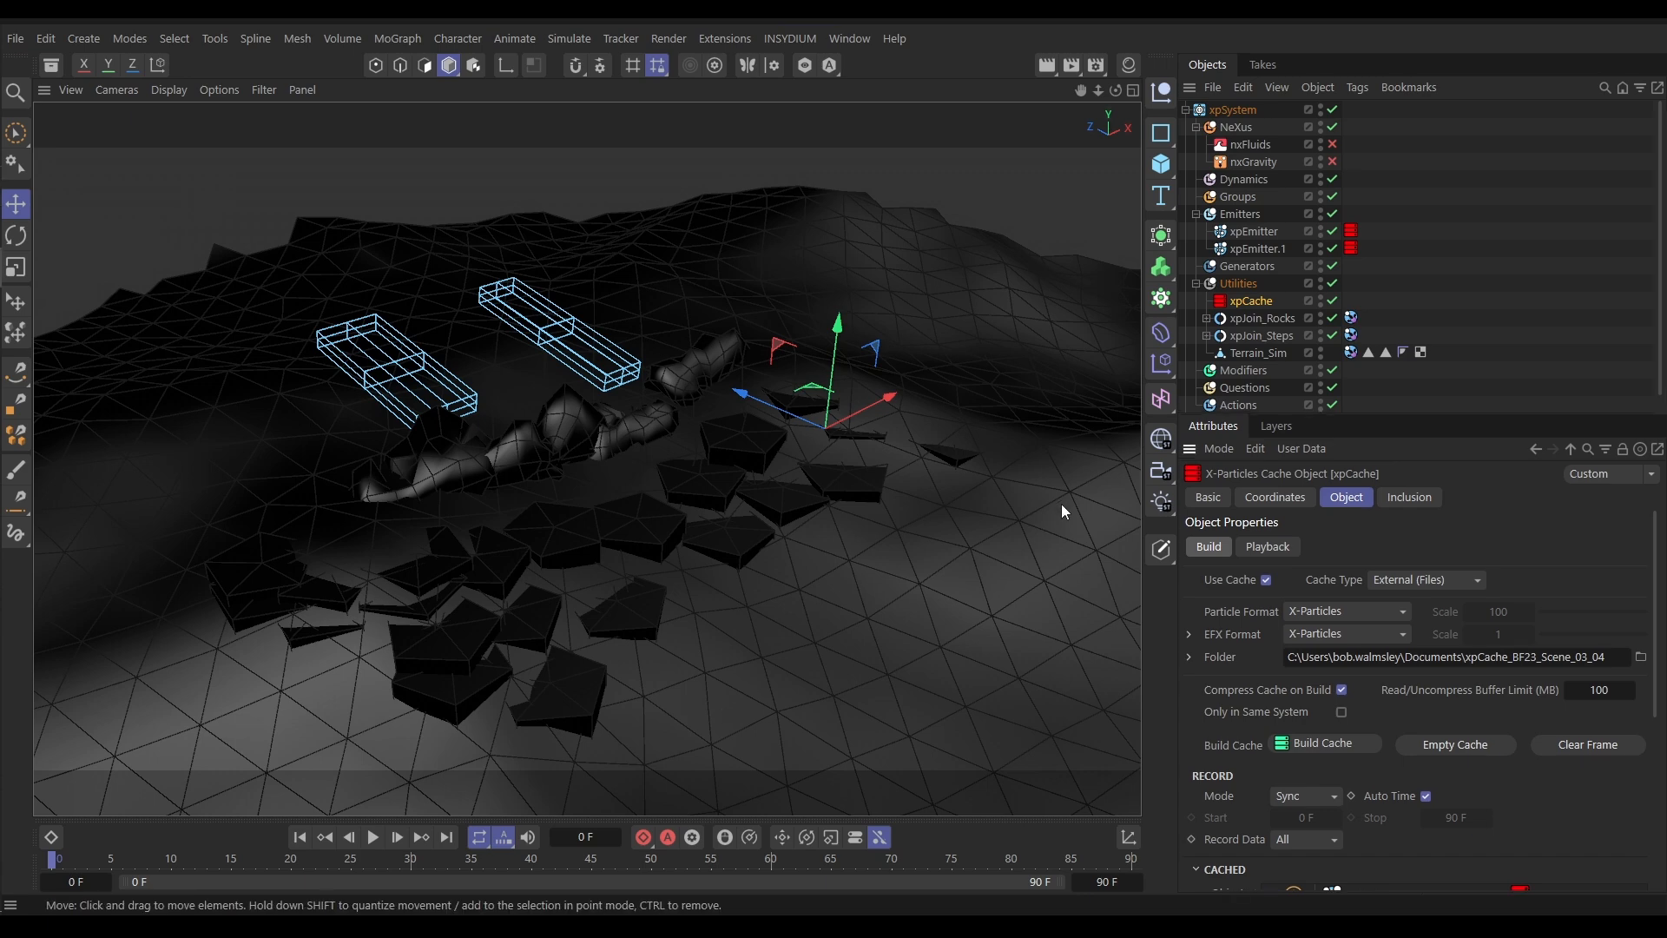
pyautogui.scroll(-1, 1220, 398)
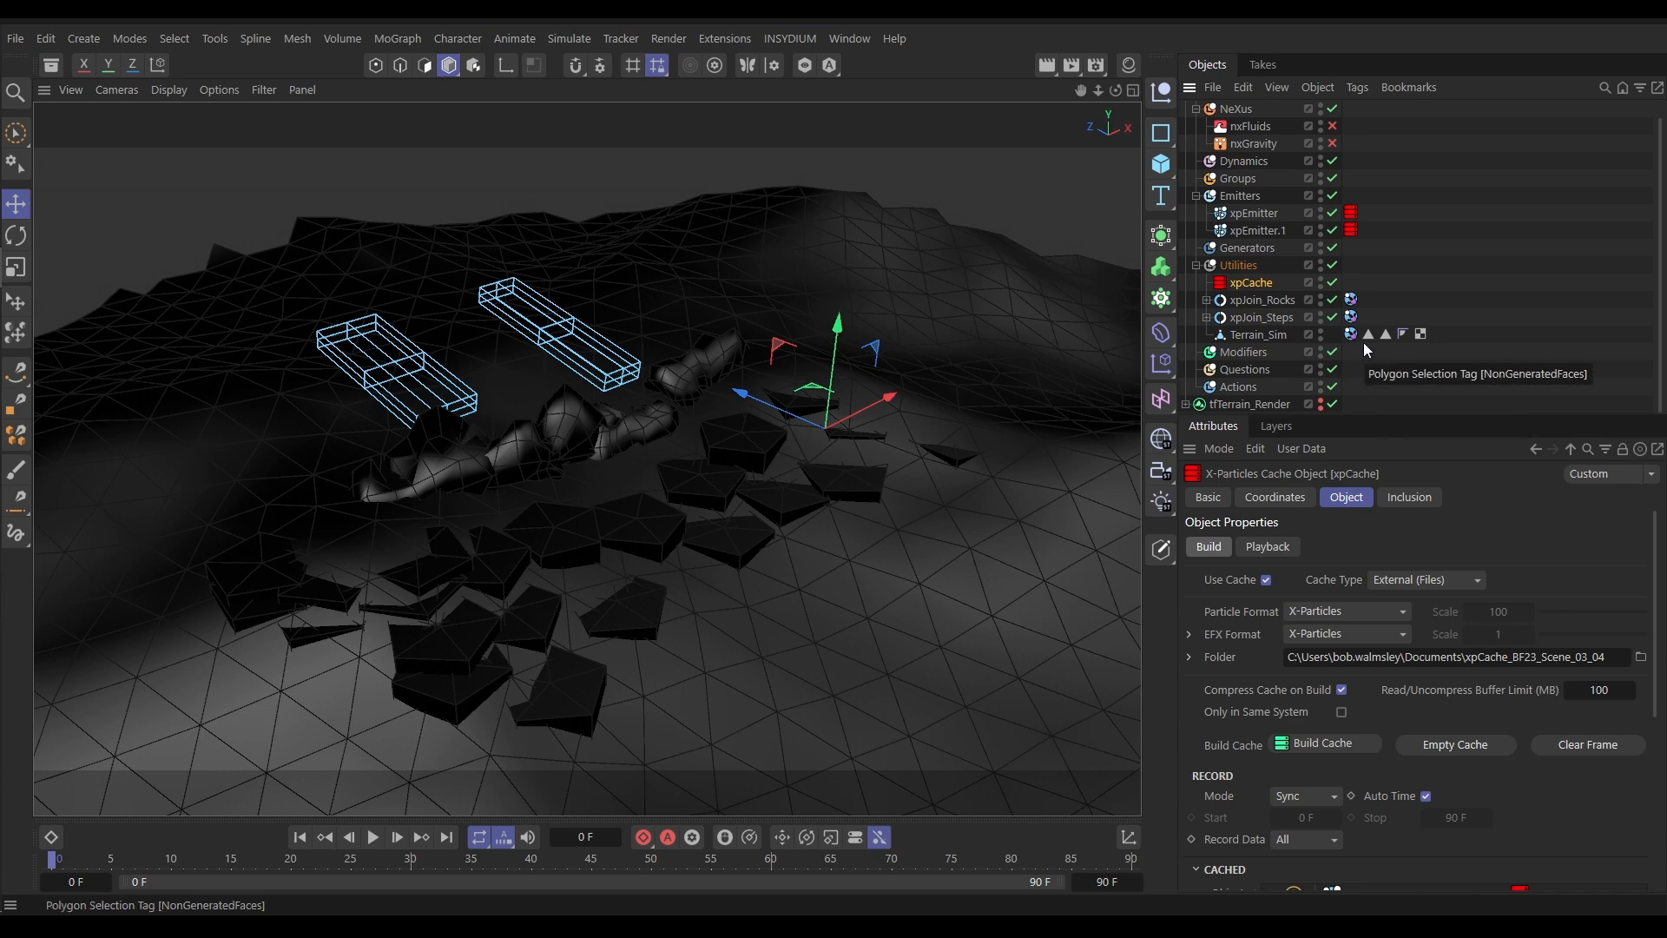
pyautogui.click(1332, 213)
pyautogui.click(1333, 230)
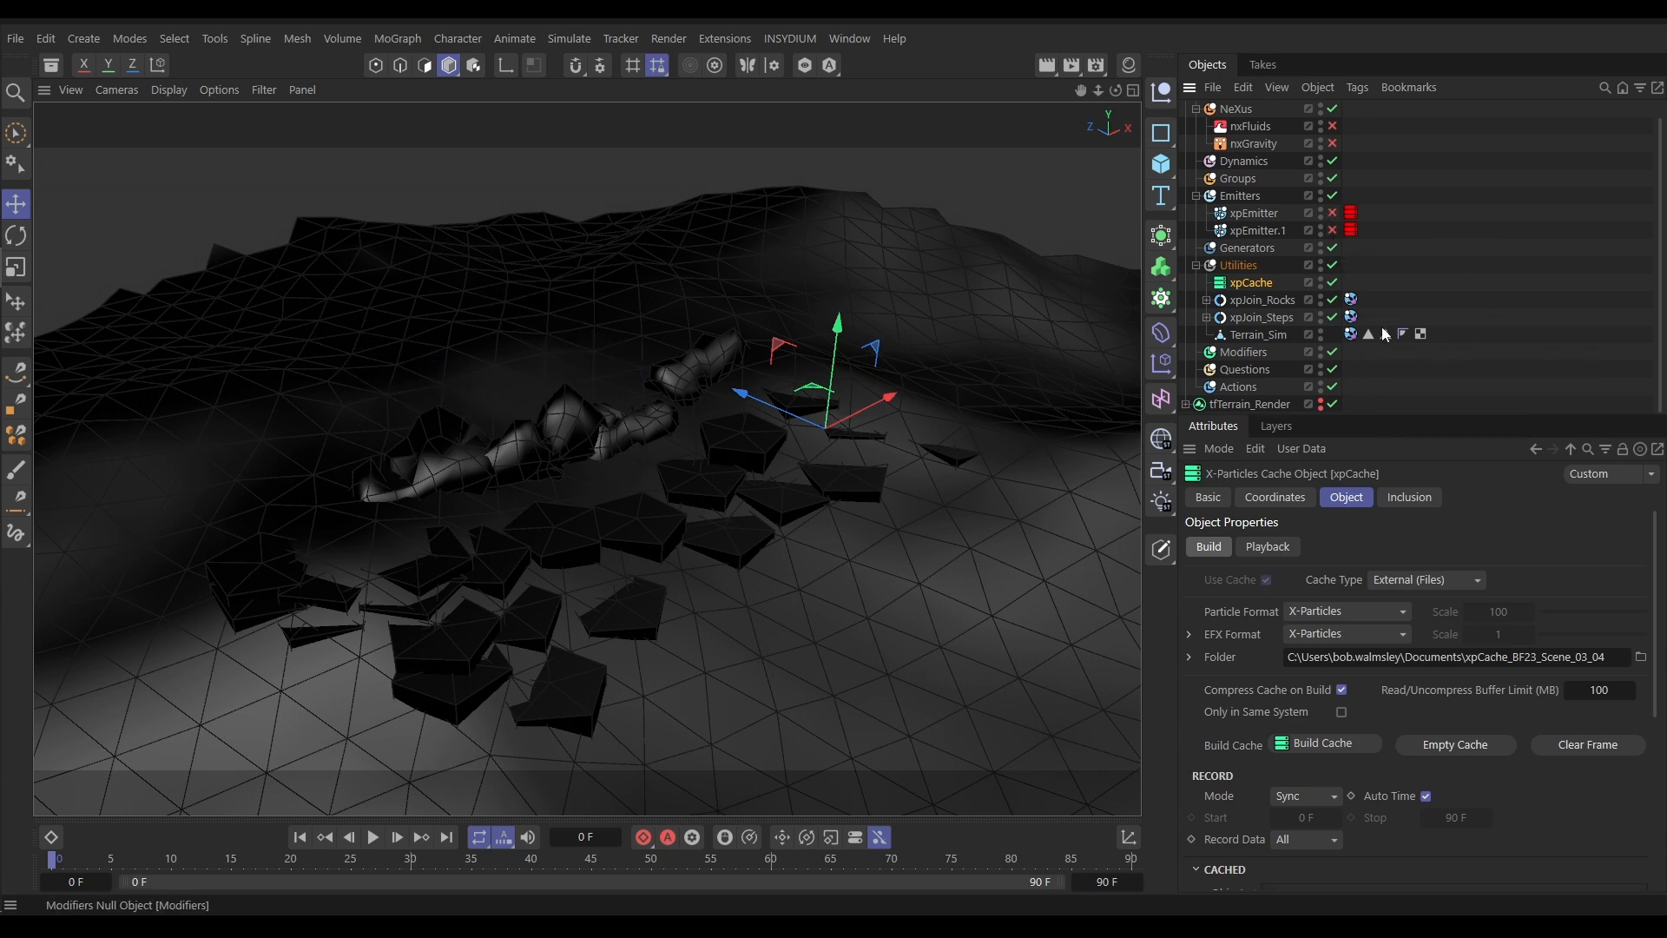
# Turn off collisions on the collider tags of xpJoin_Rocks, xpJoin_Steps and Terrain_Sim together
pyautogui.click(1352, 299)
pyautogui.keyDown('shift'); pyautogui.click(1351, 334); pyautogui.keyUp('shift')
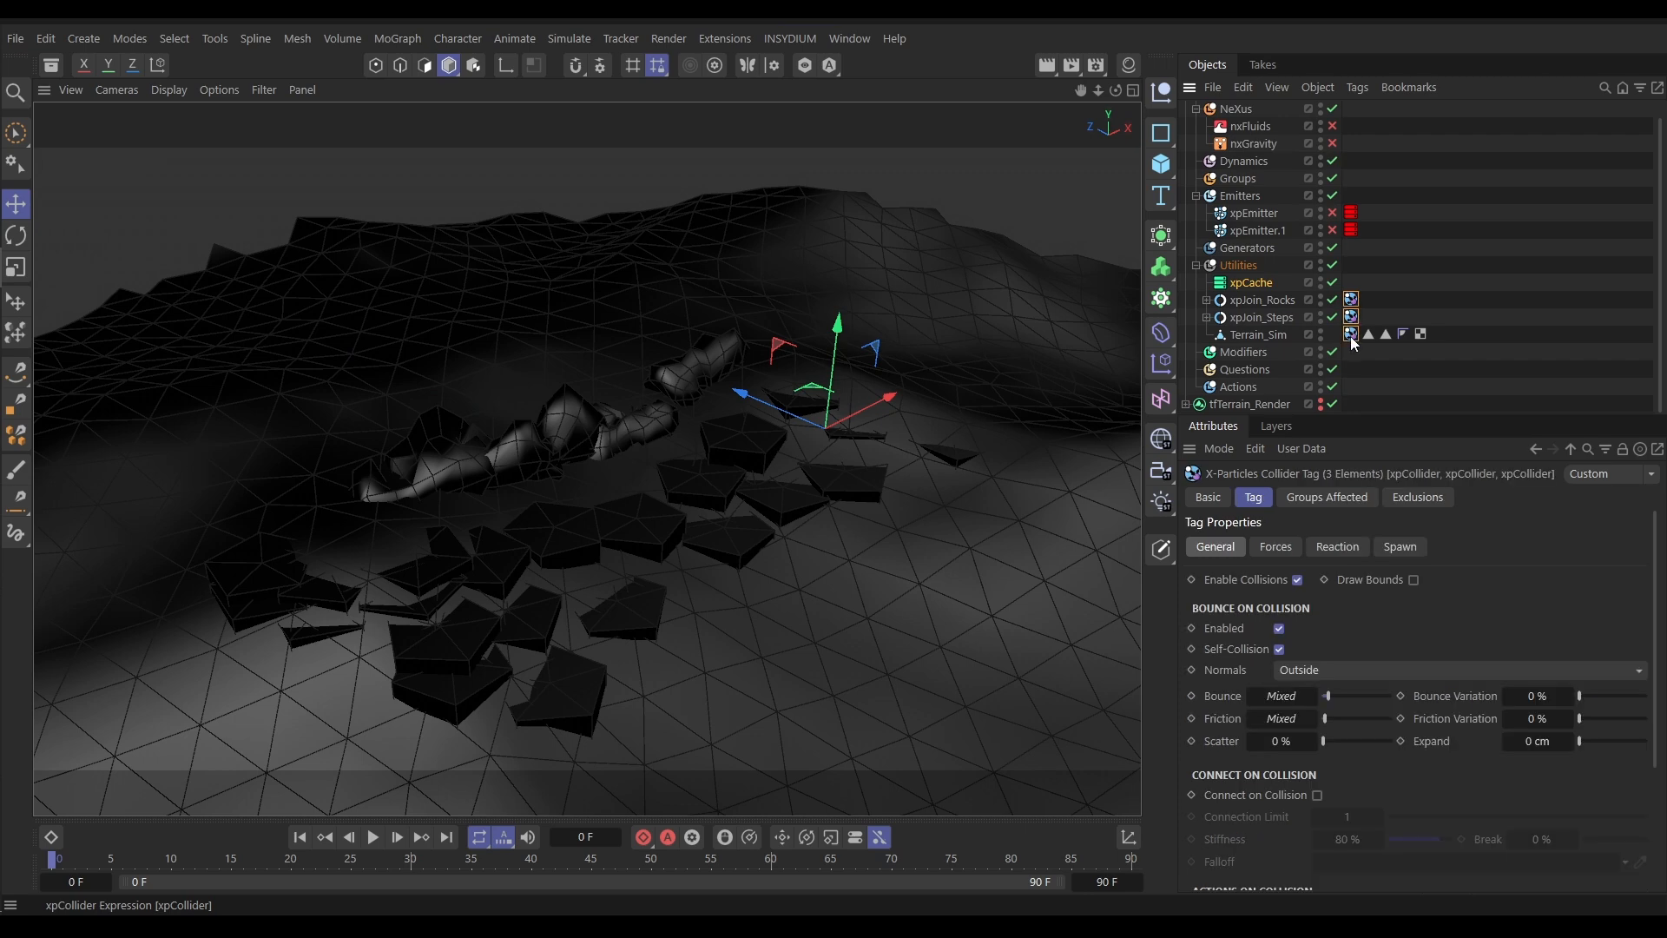
pyautogui.click(1296, 581)
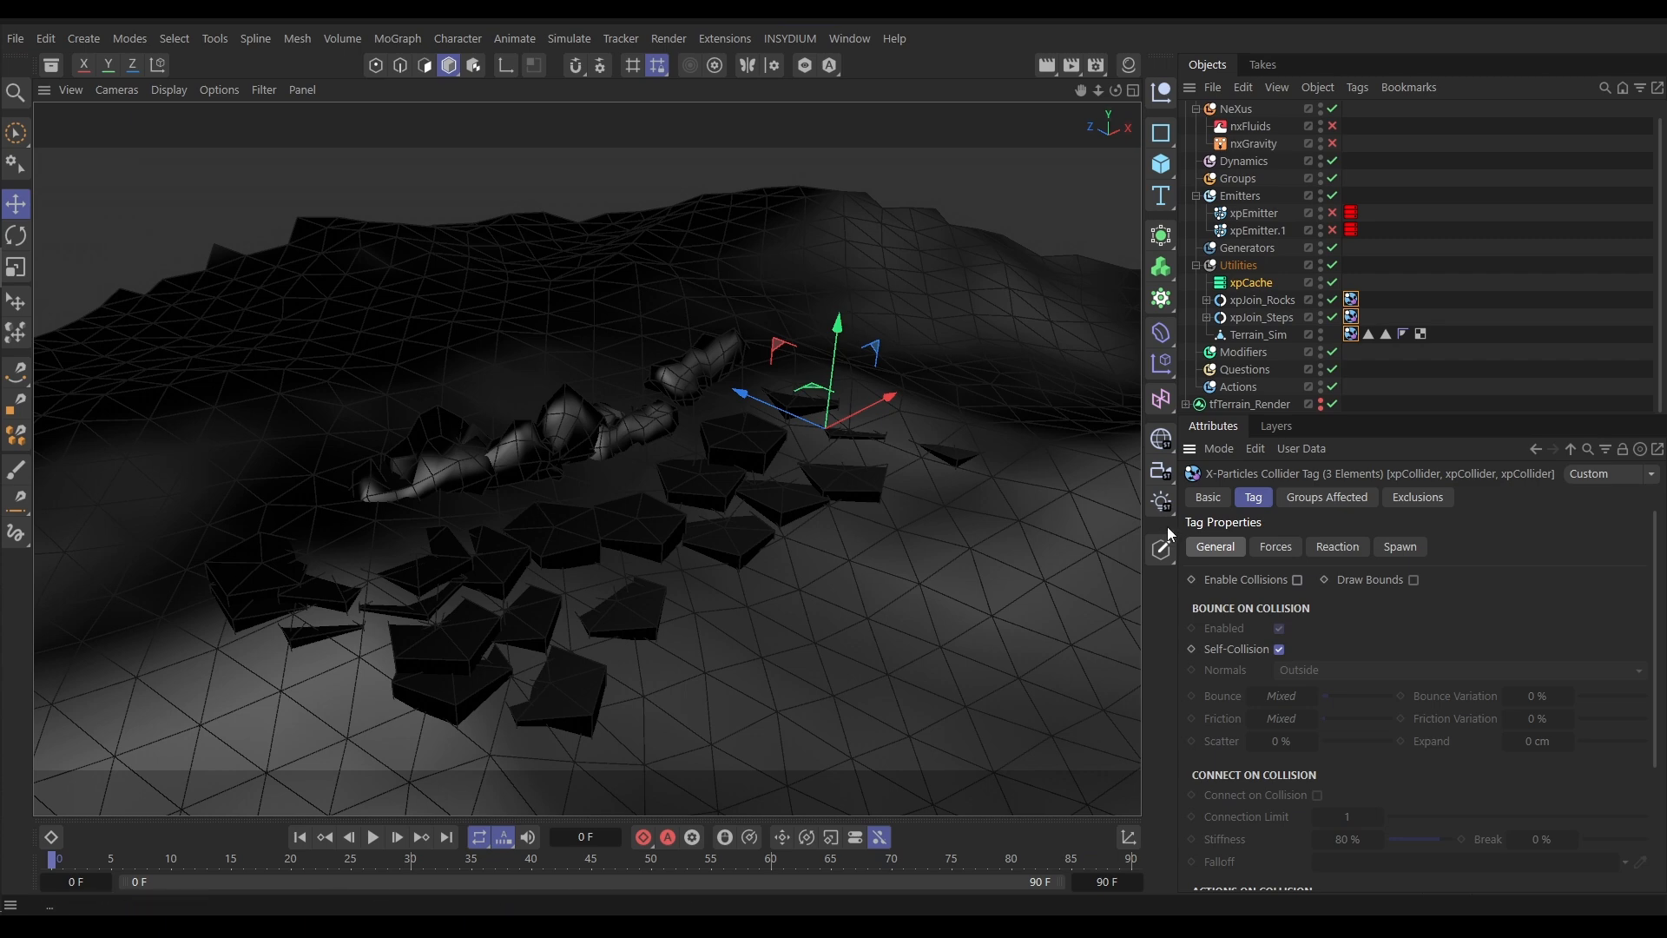
# Hide the low-resolution Terrain_Sim and show the detailed tfTerrain_Render in its place
pyautogui.click(1321, 332)
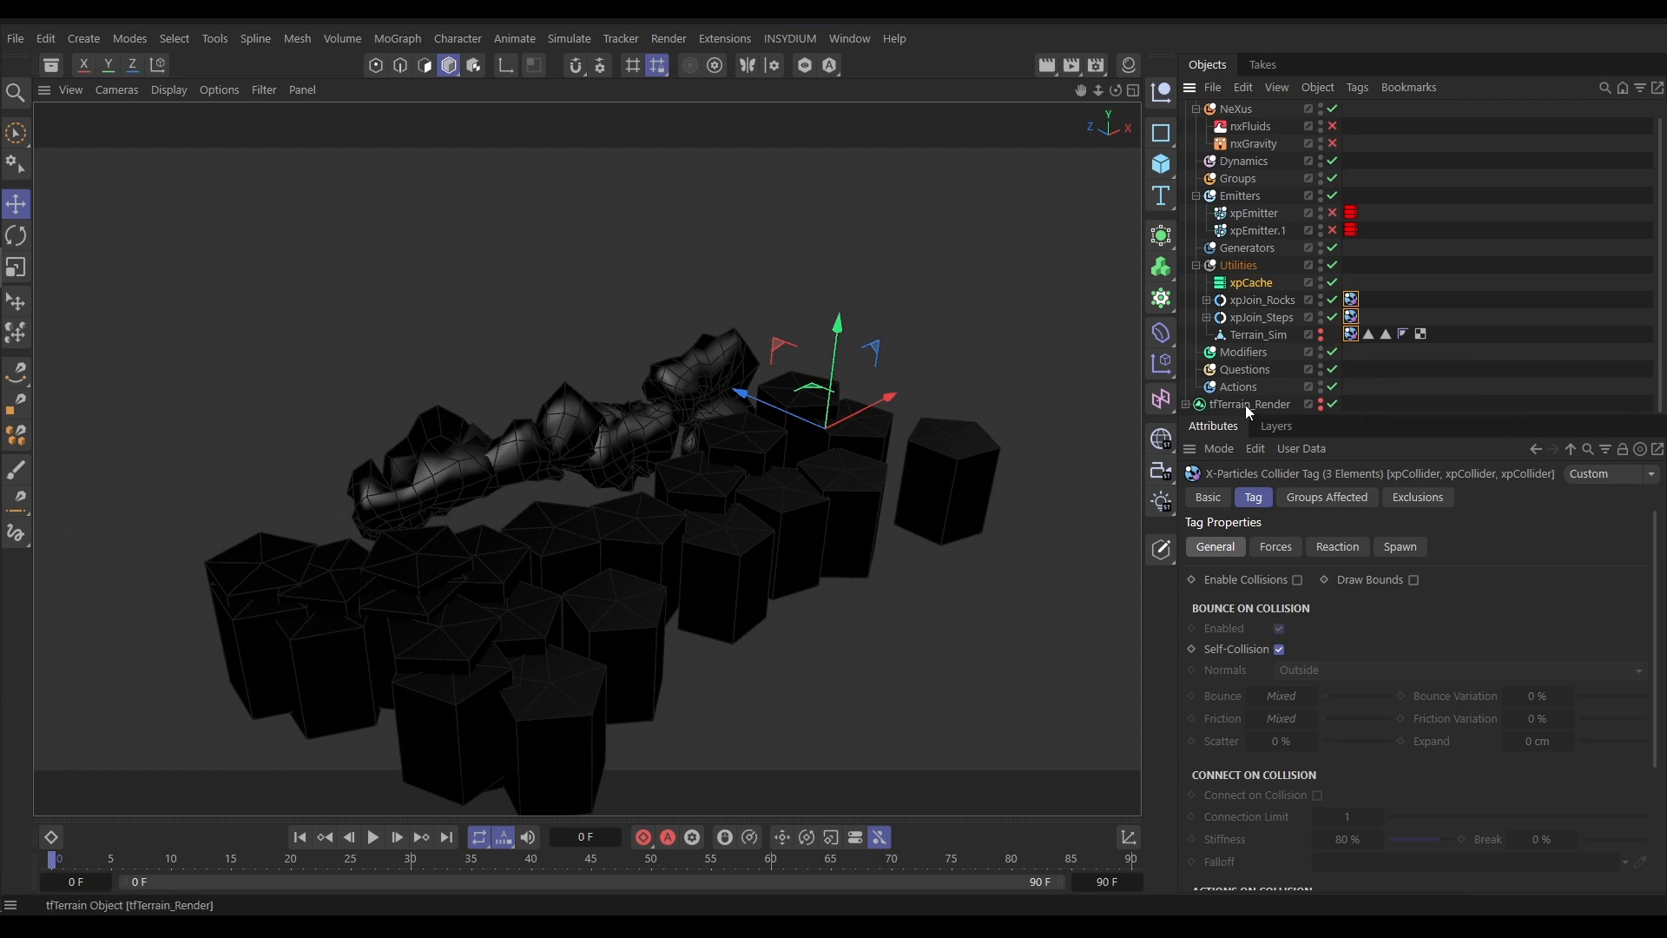
pyautogui.click(1320, 403)
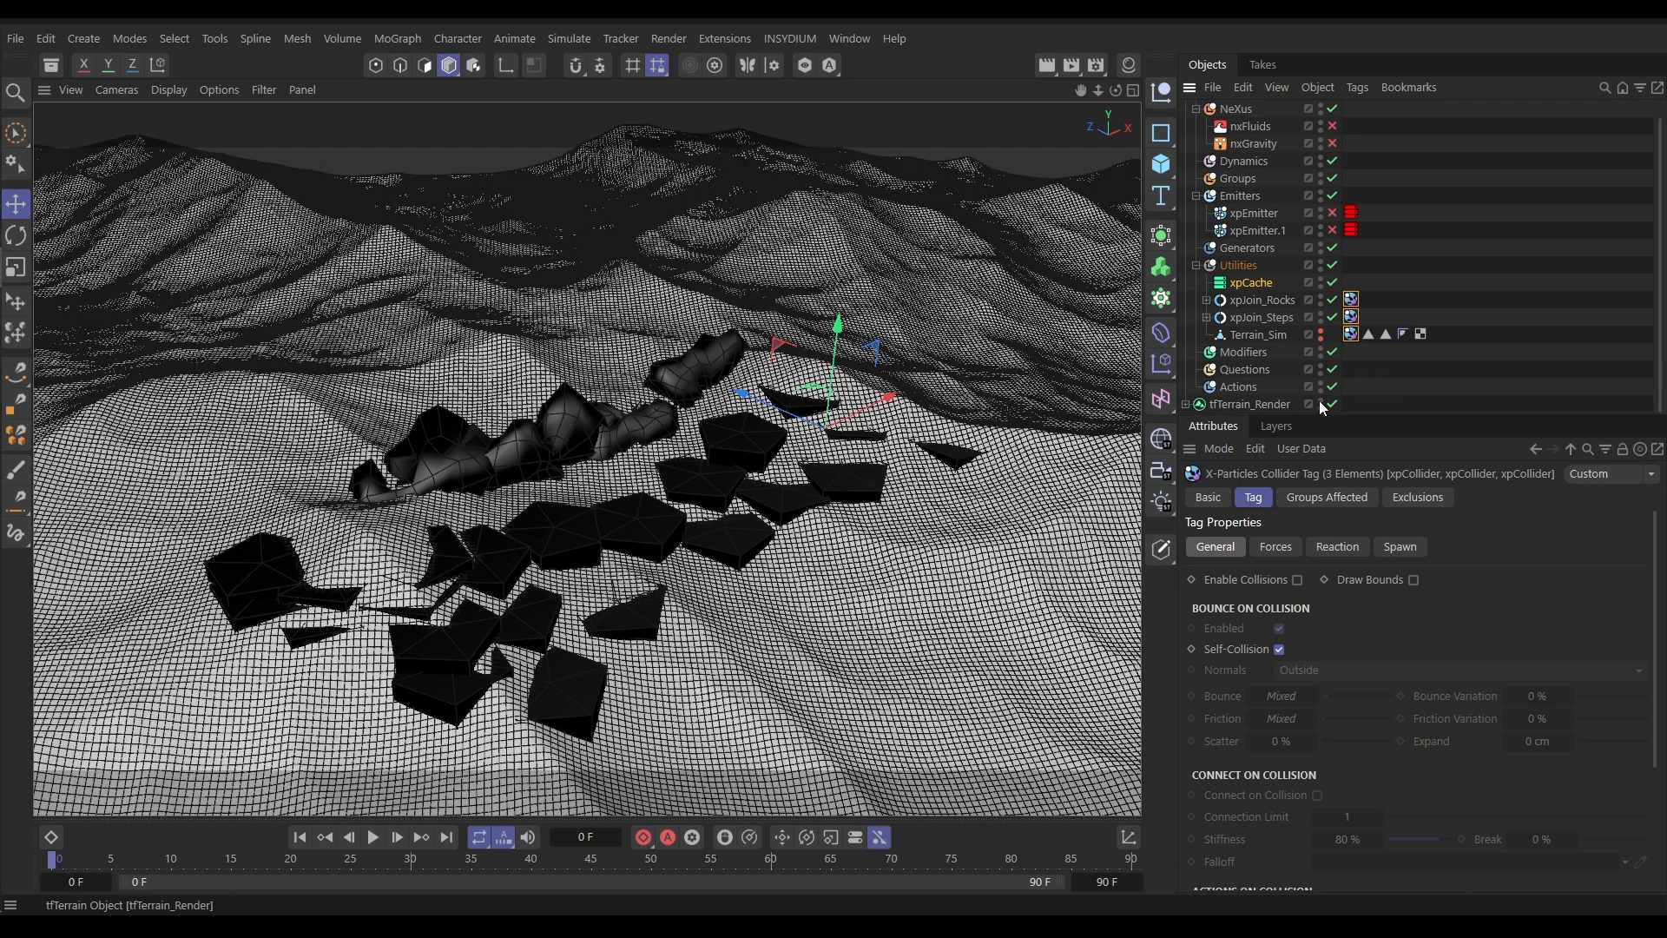
# Set tfTerrain_Render's display color to Custom and make it black
pyautogui.click(1248, 406)
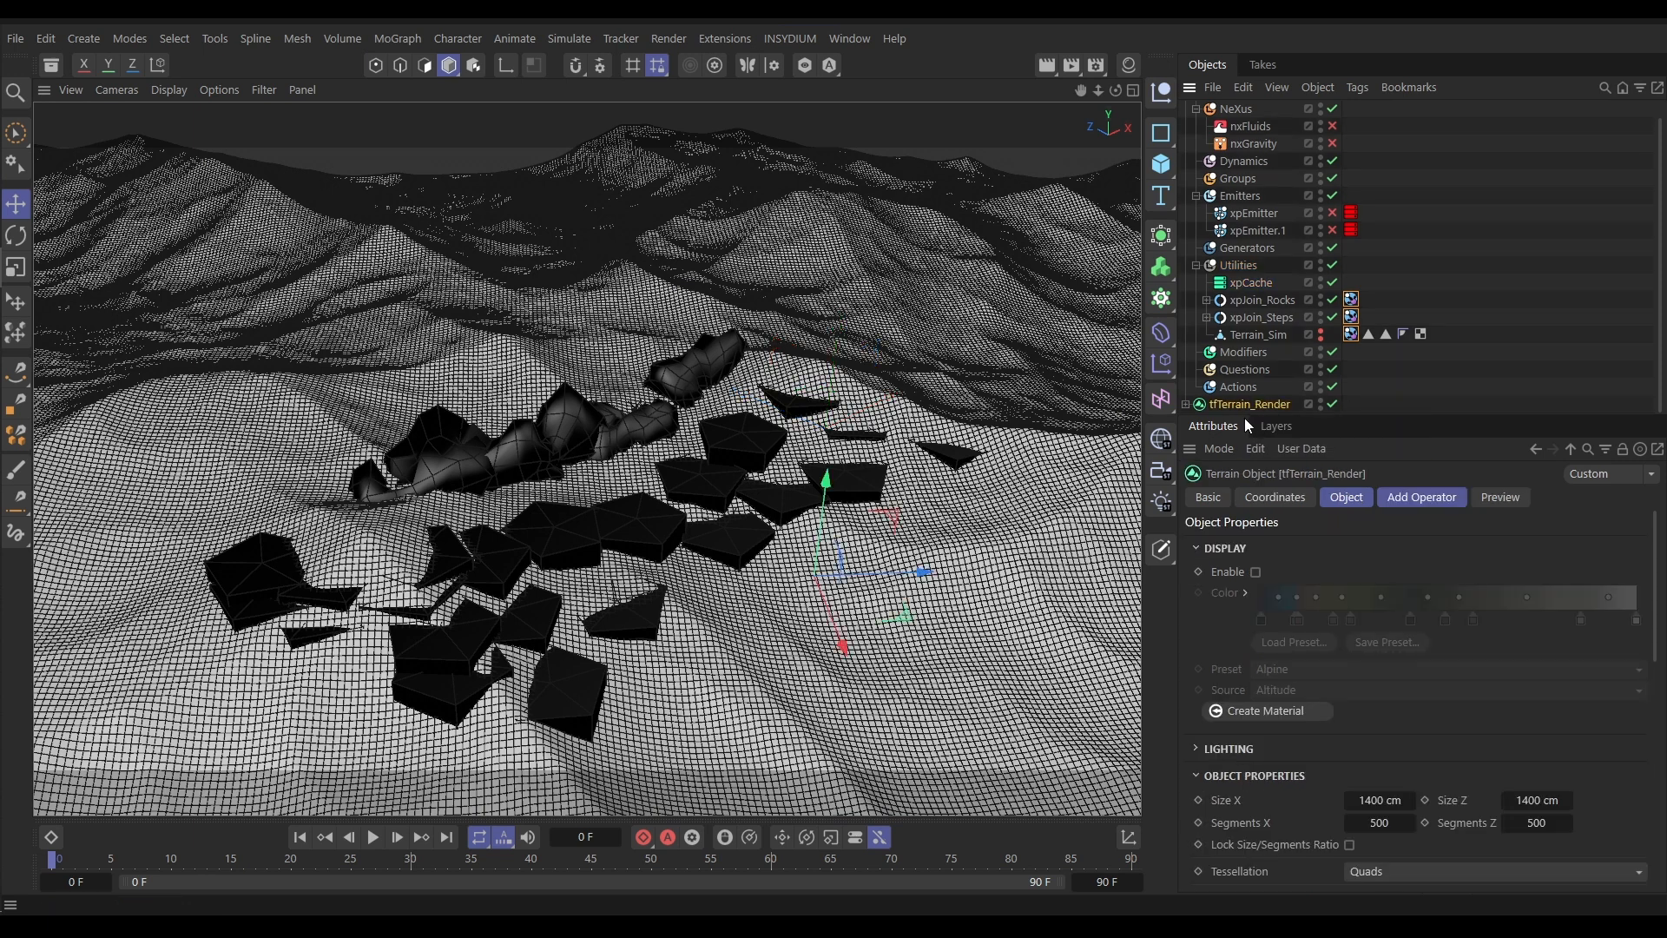
pyautogui.click(1216, 500)
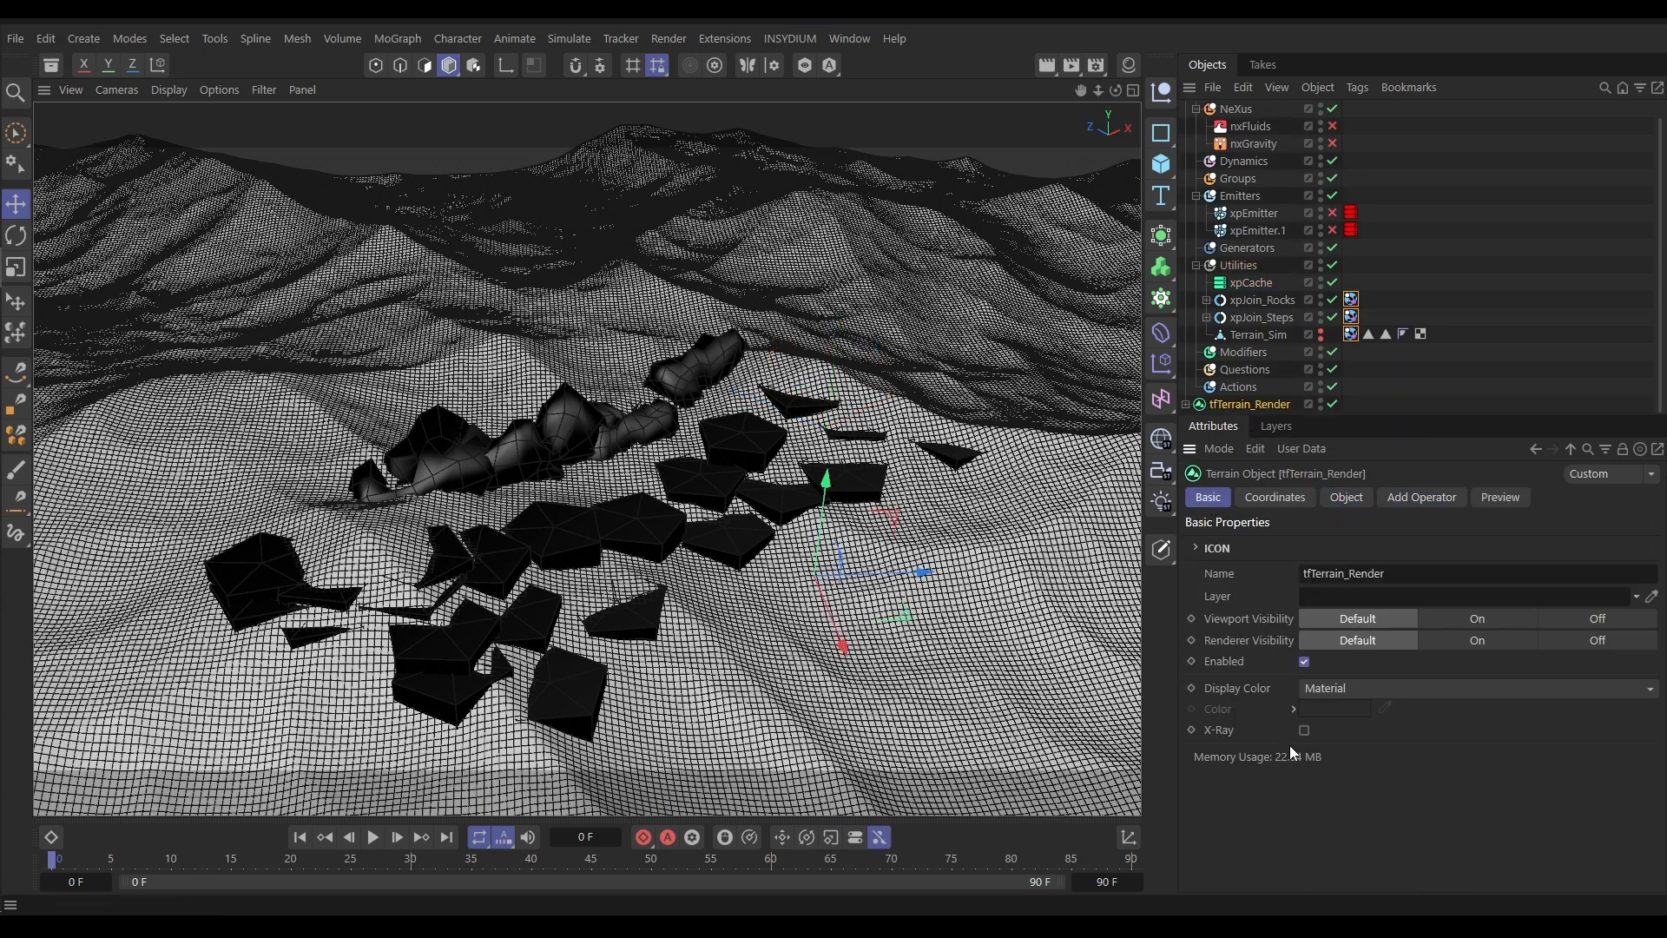
pyautogui.click(1323, 689)
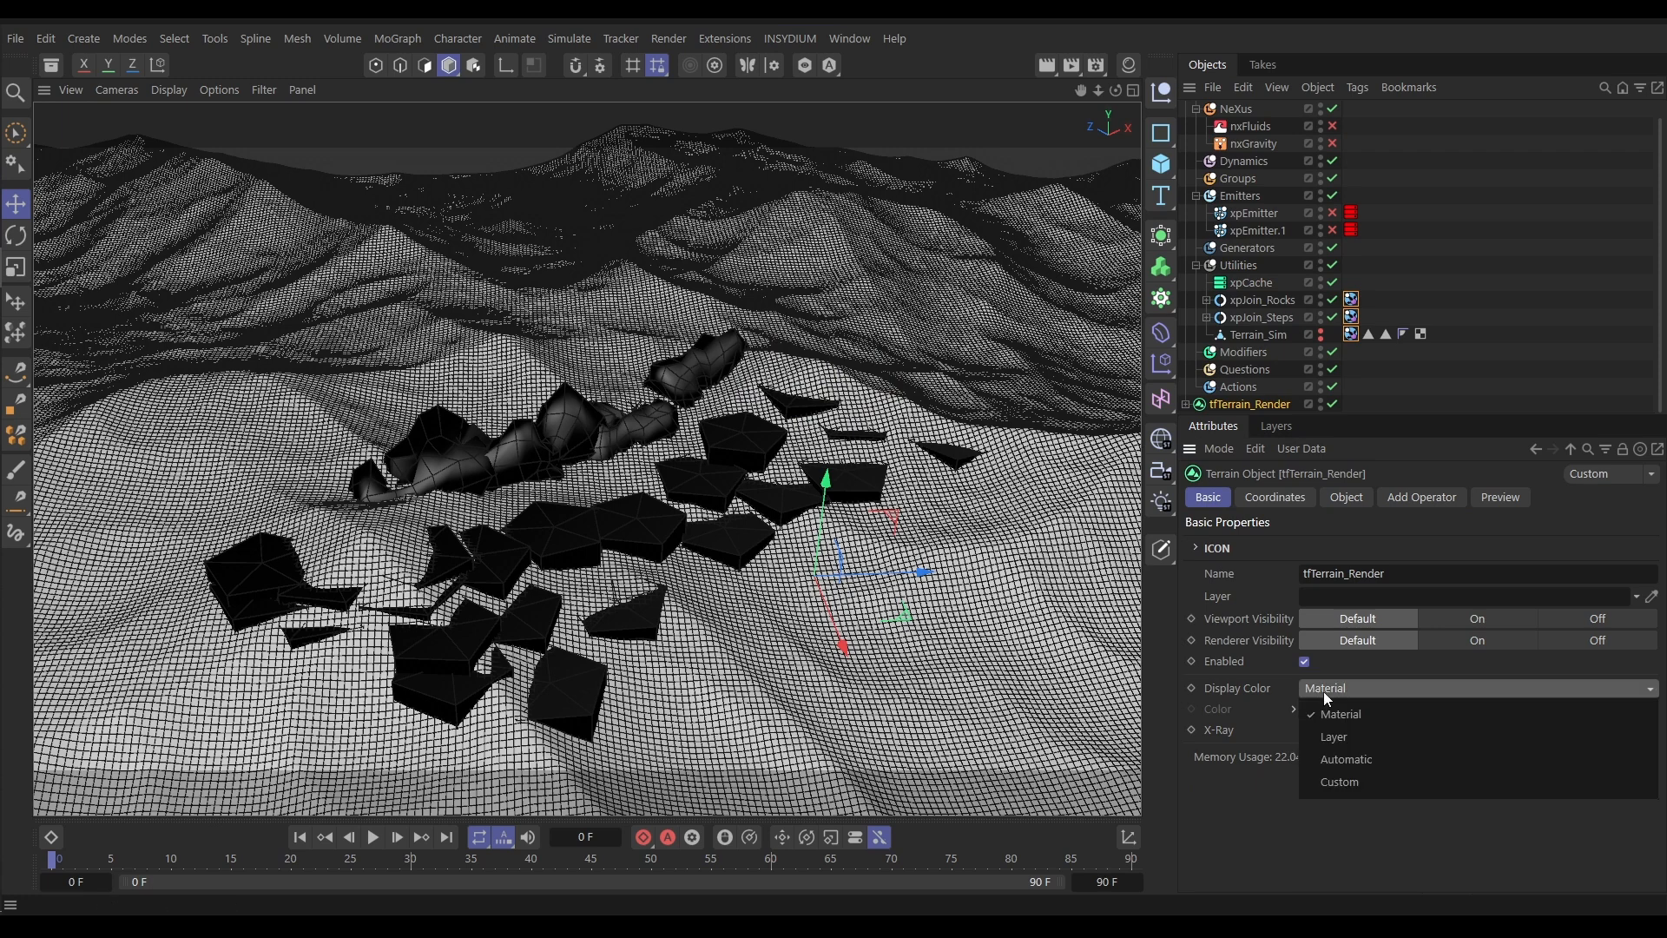
pyautogui.click(1337, 777)
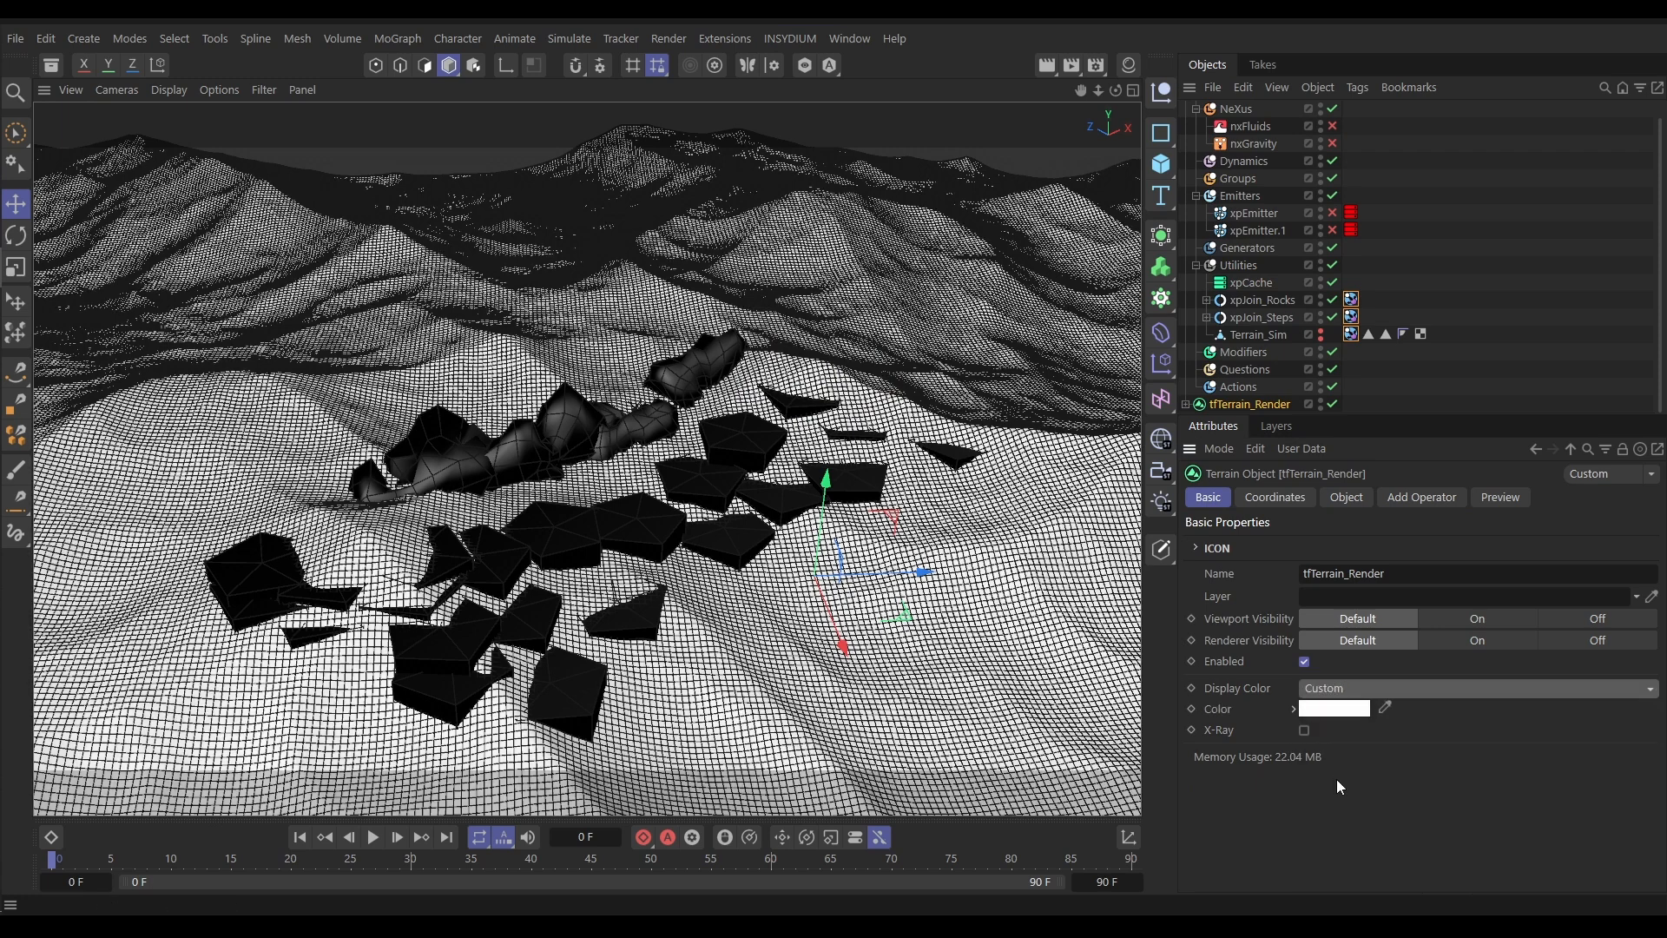
pyautogui.click(1335, 709)
pyautogui.click(1164, 903)
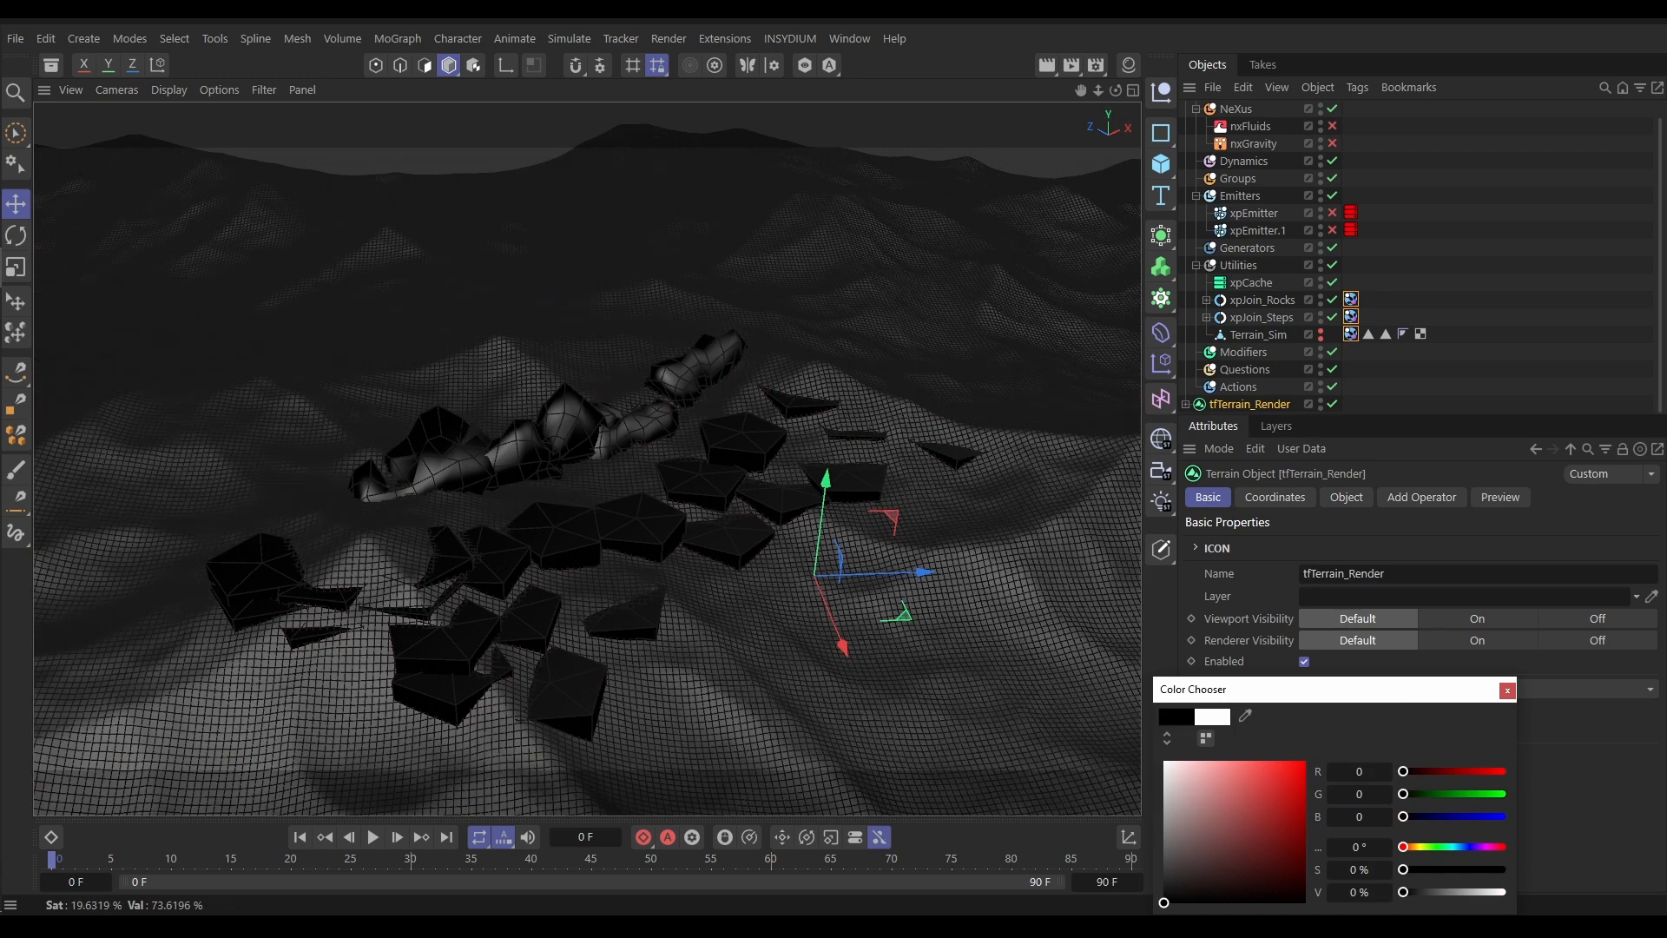
pyautogui.click(1508, 690)
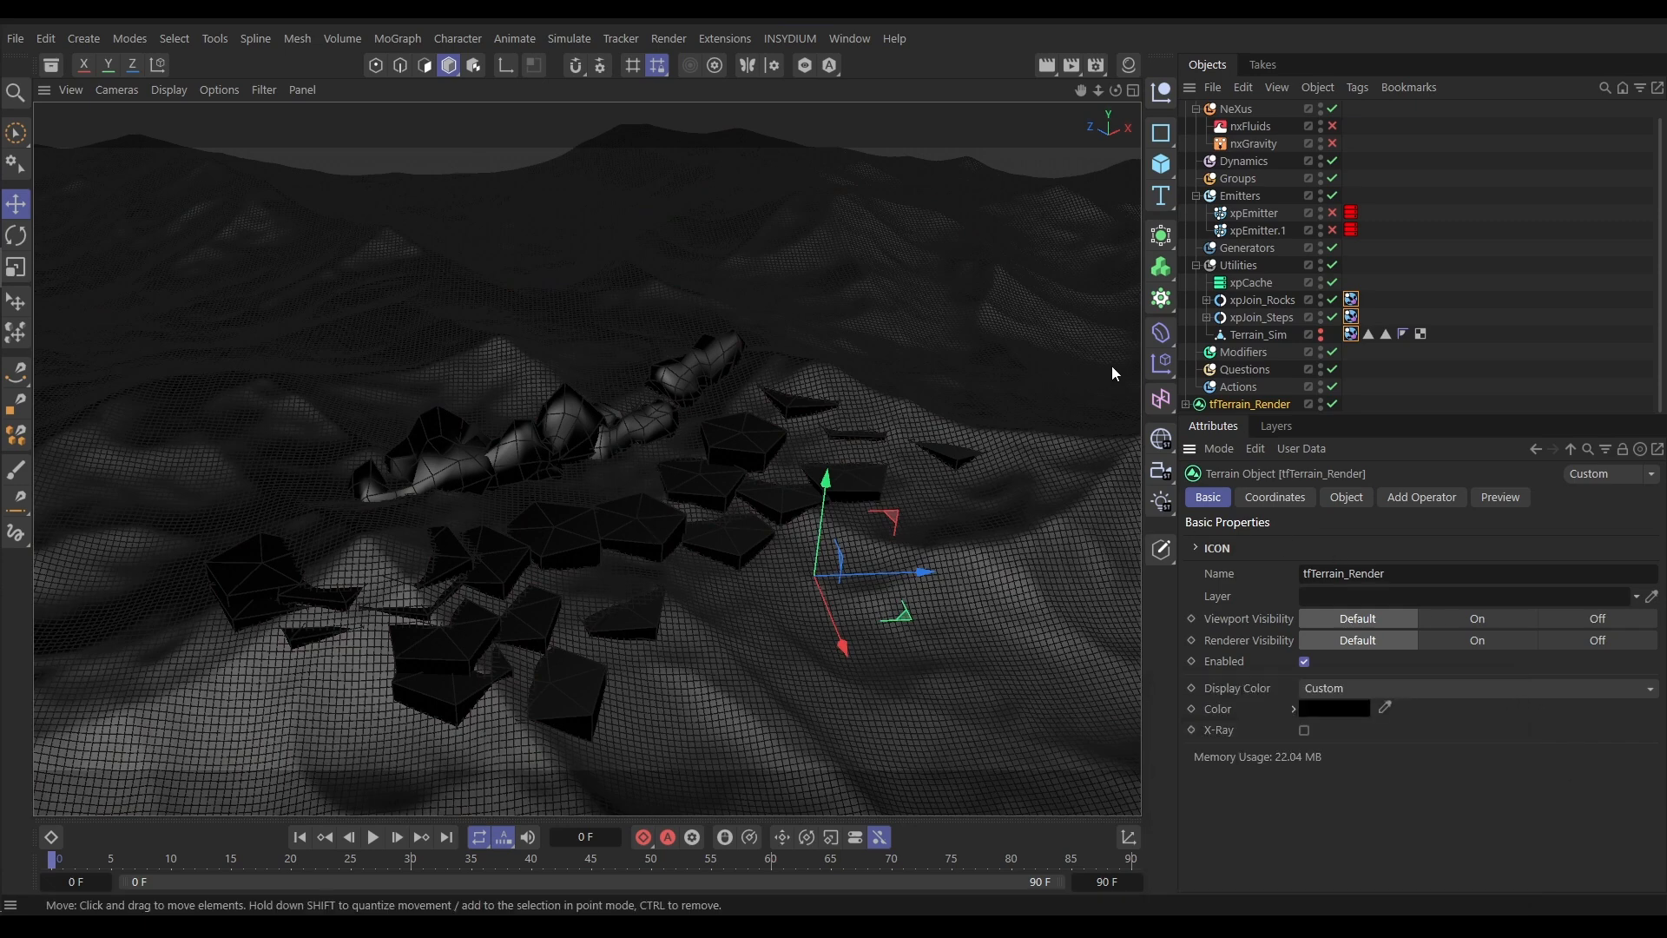
# Create a new emitter in the Emitters folder and name it xpEmitter.Sand
pyautogui.click(1247, 198)
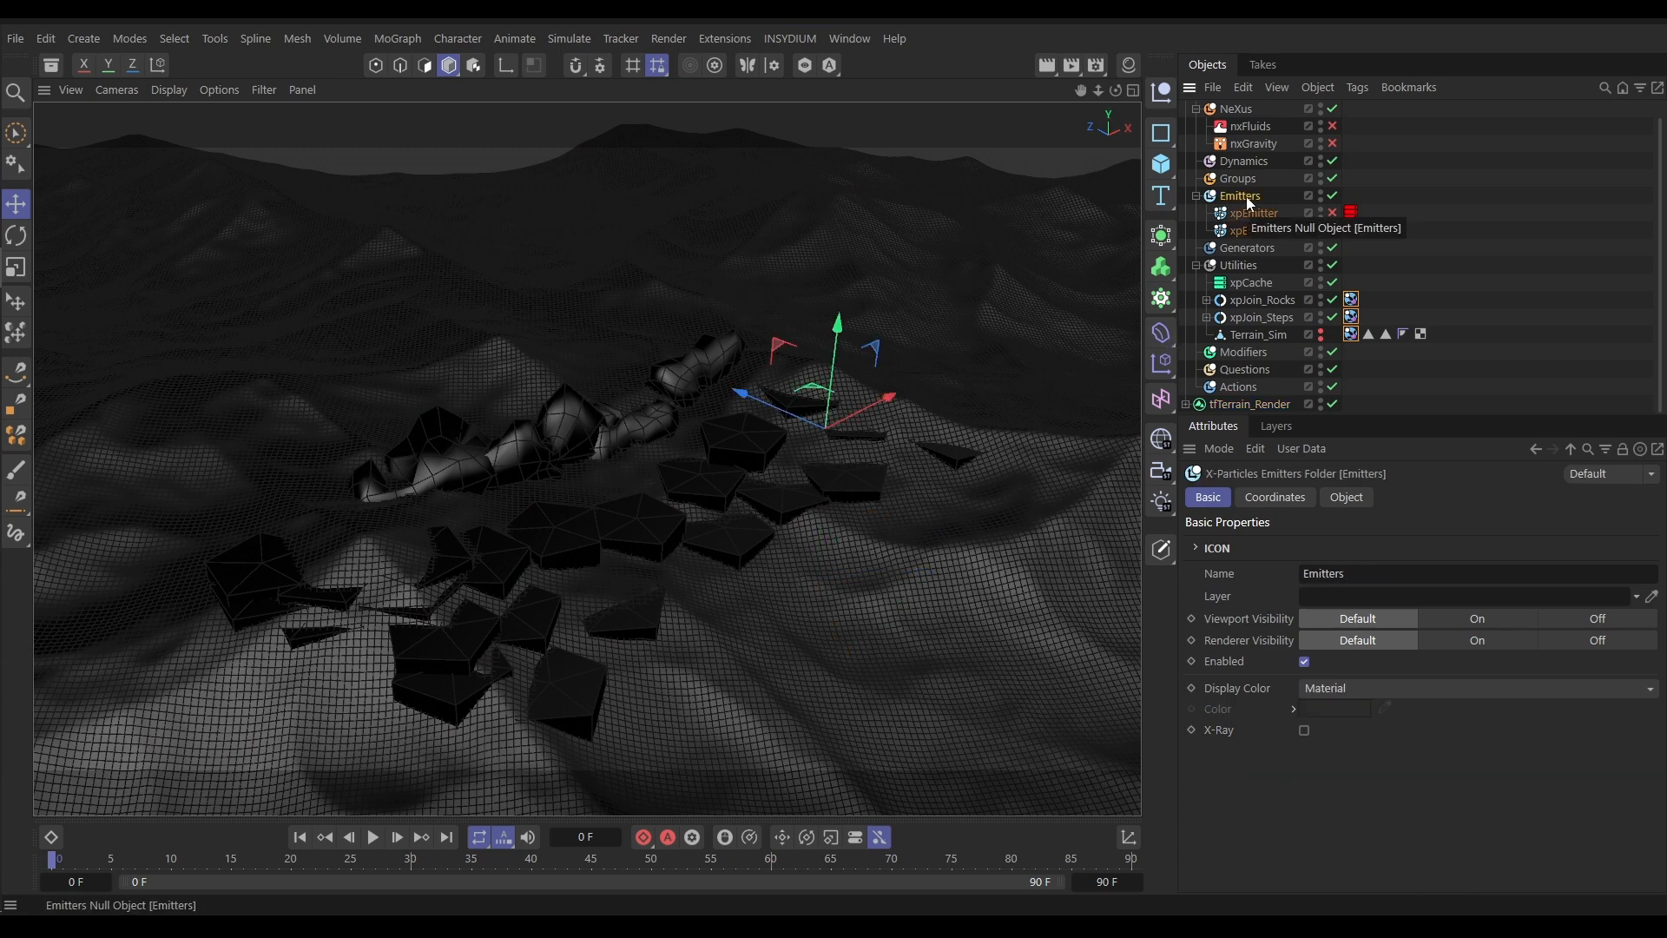
pyautogui.click(1352, 497)
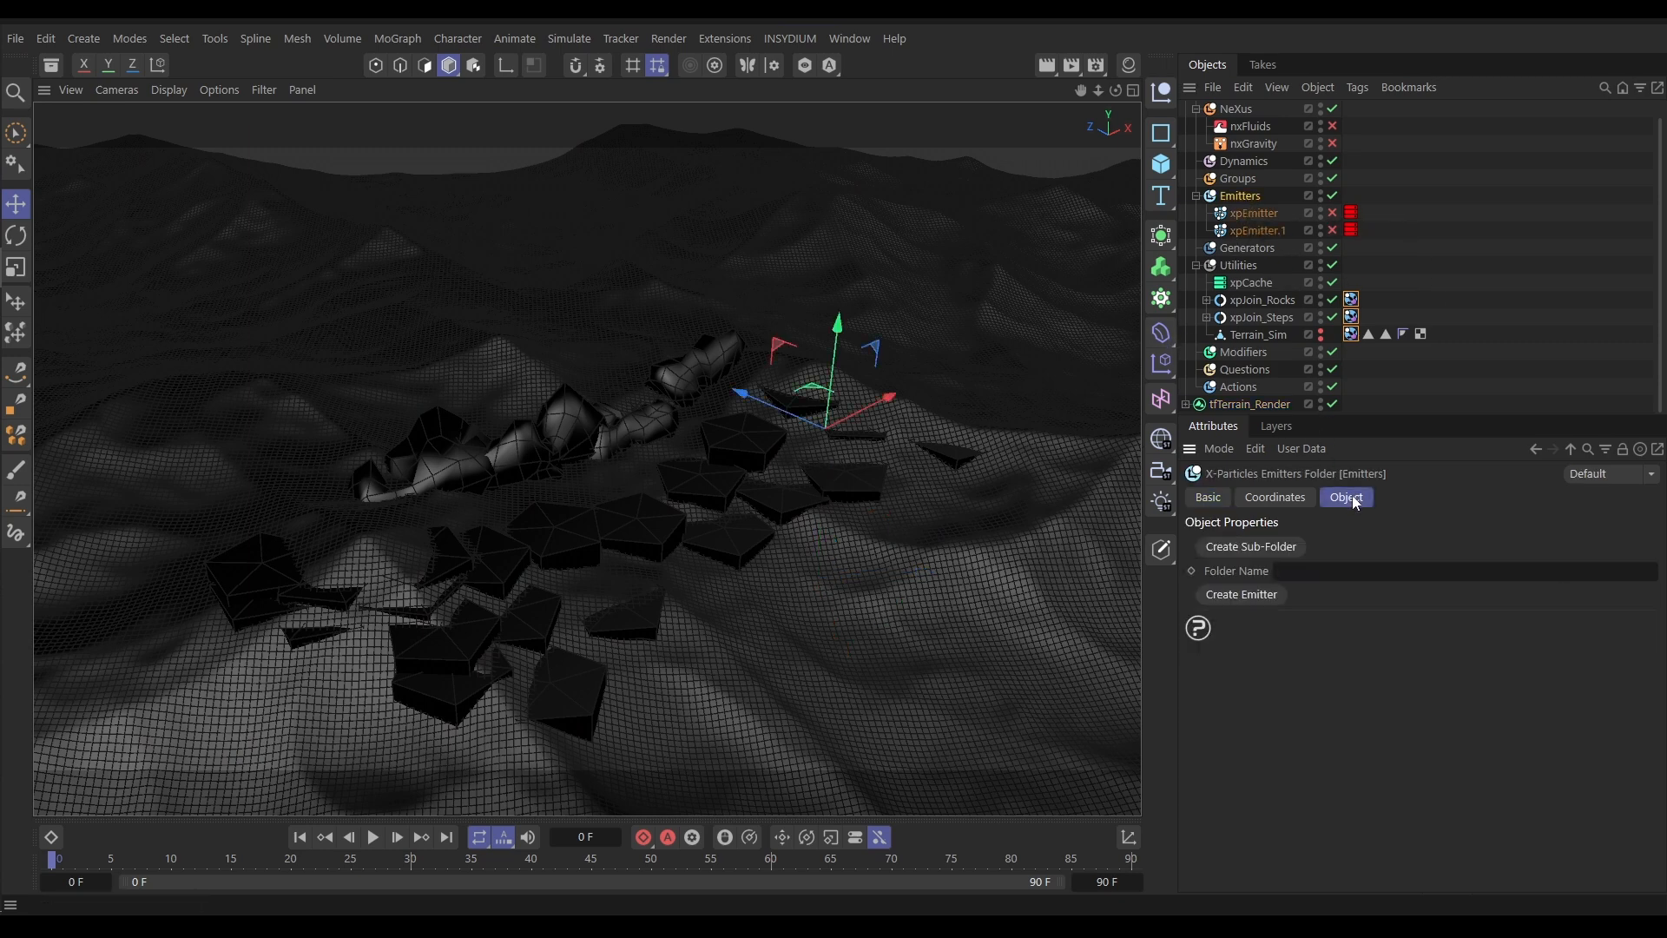
pyautogui.click(1251, 596)
pyautogui.click(1225, 495)
pyautogui.click(1397, 597)
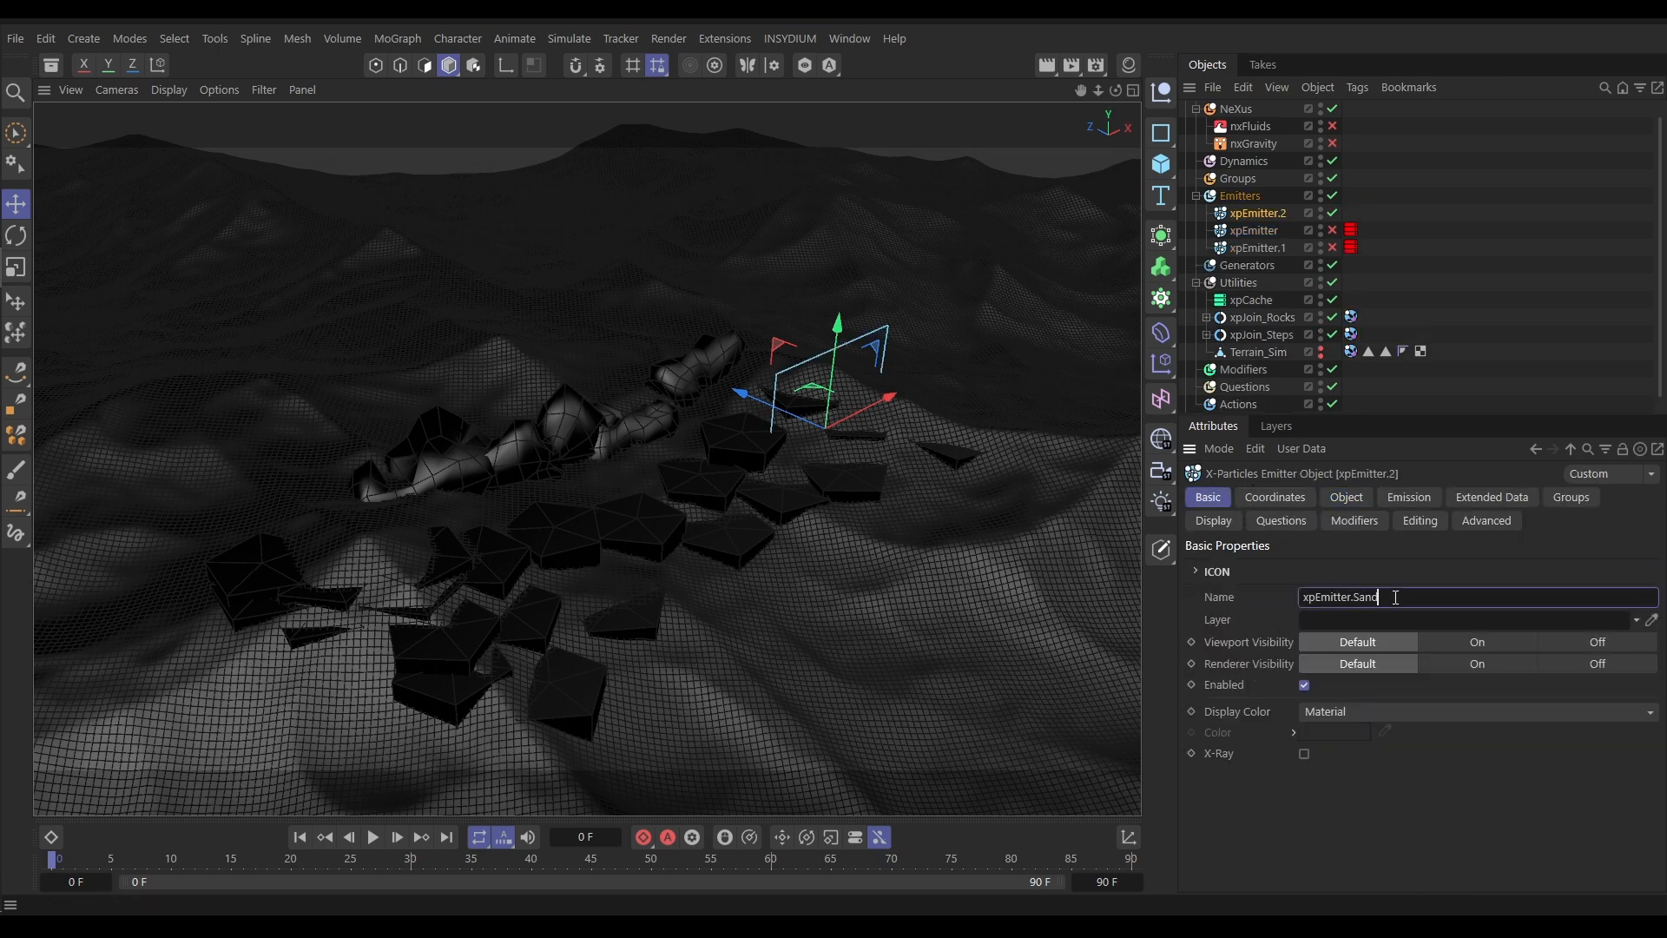
pyautogui.press('Return')
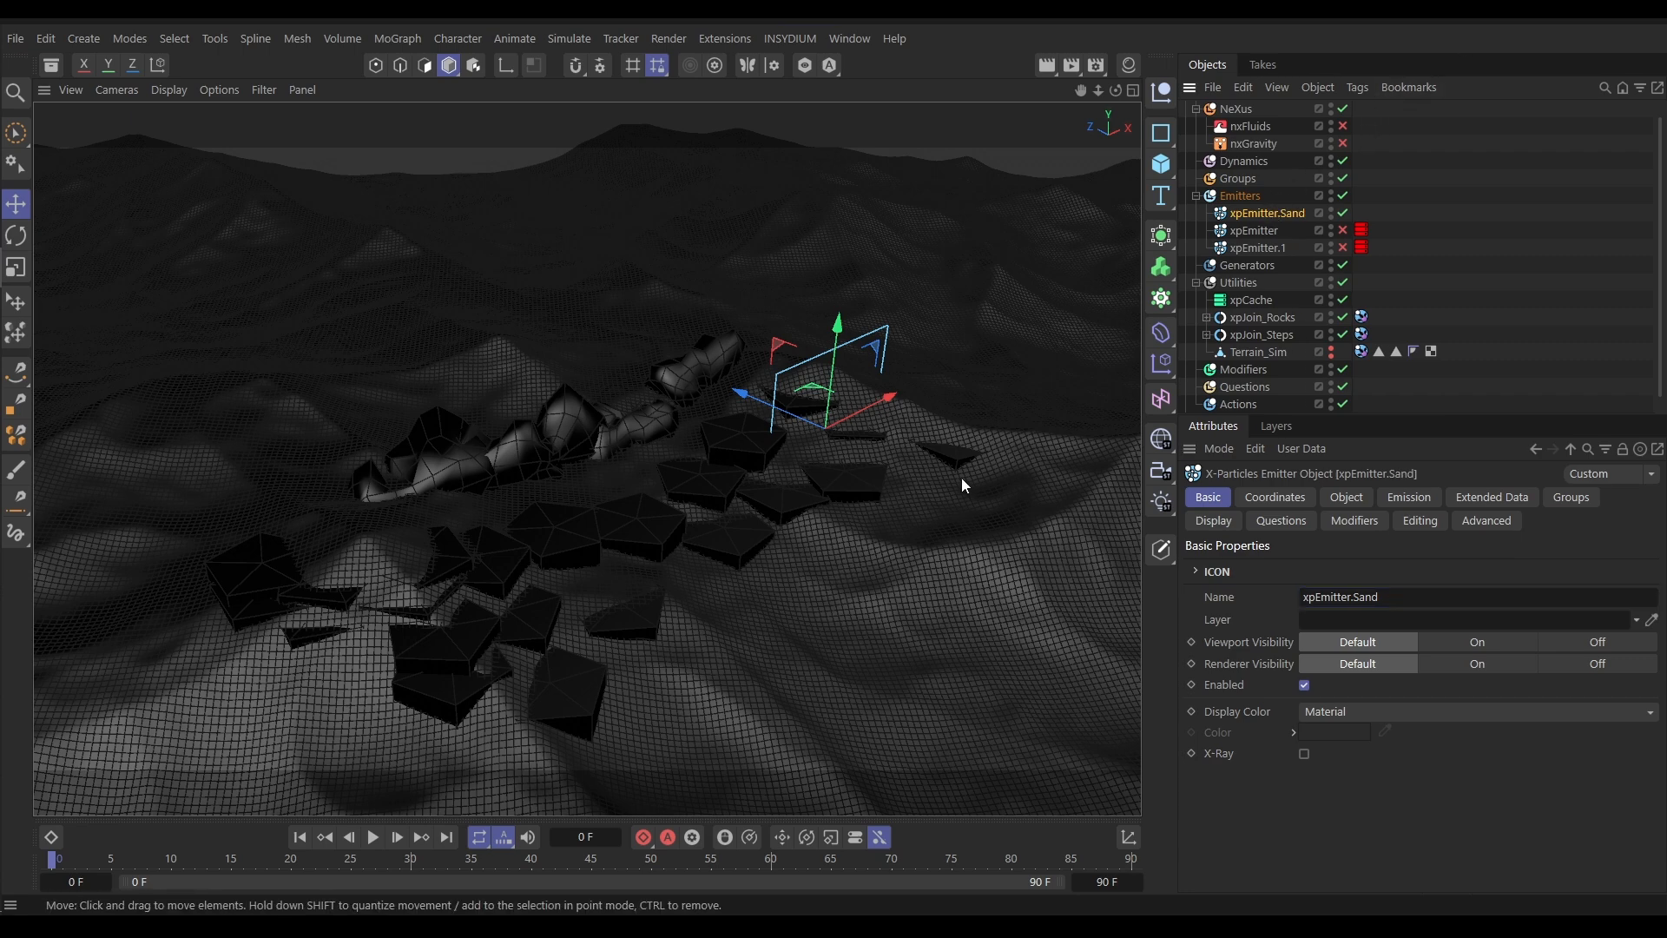
# Set xpEmitter.Sand's emitter shape to Object, with tfTerrain_Render as the source and emission from Polygon Area
pyautogui.click(1353, 498)
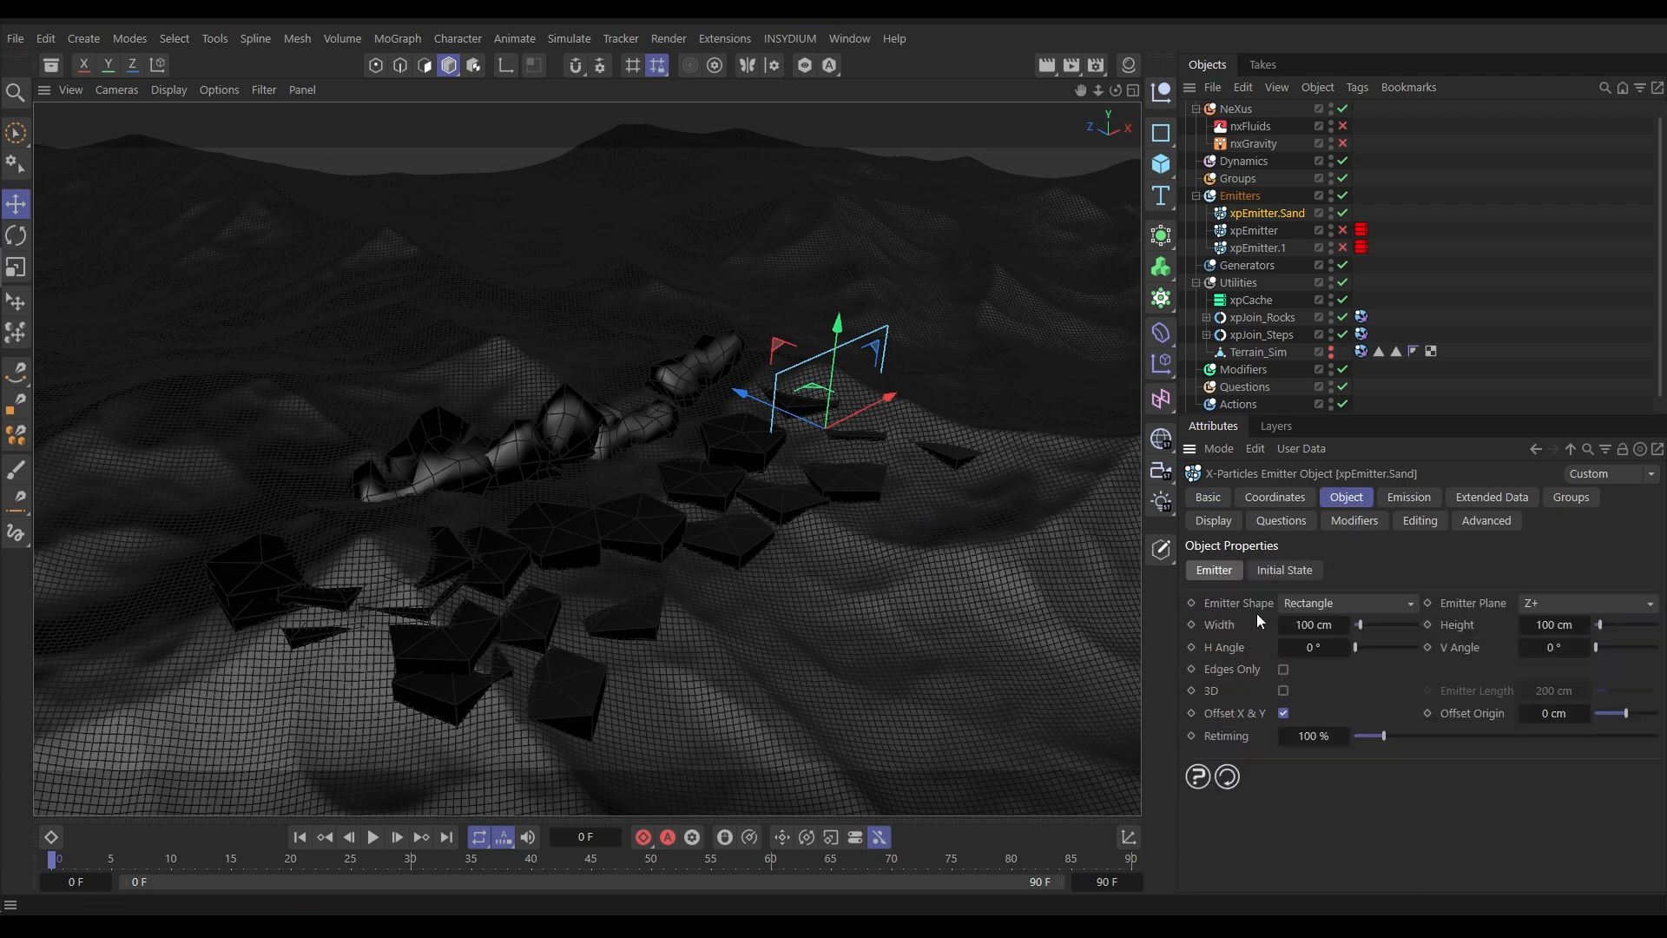
pyautogui.click(1316, 601)
pyautogui.press('Escape')
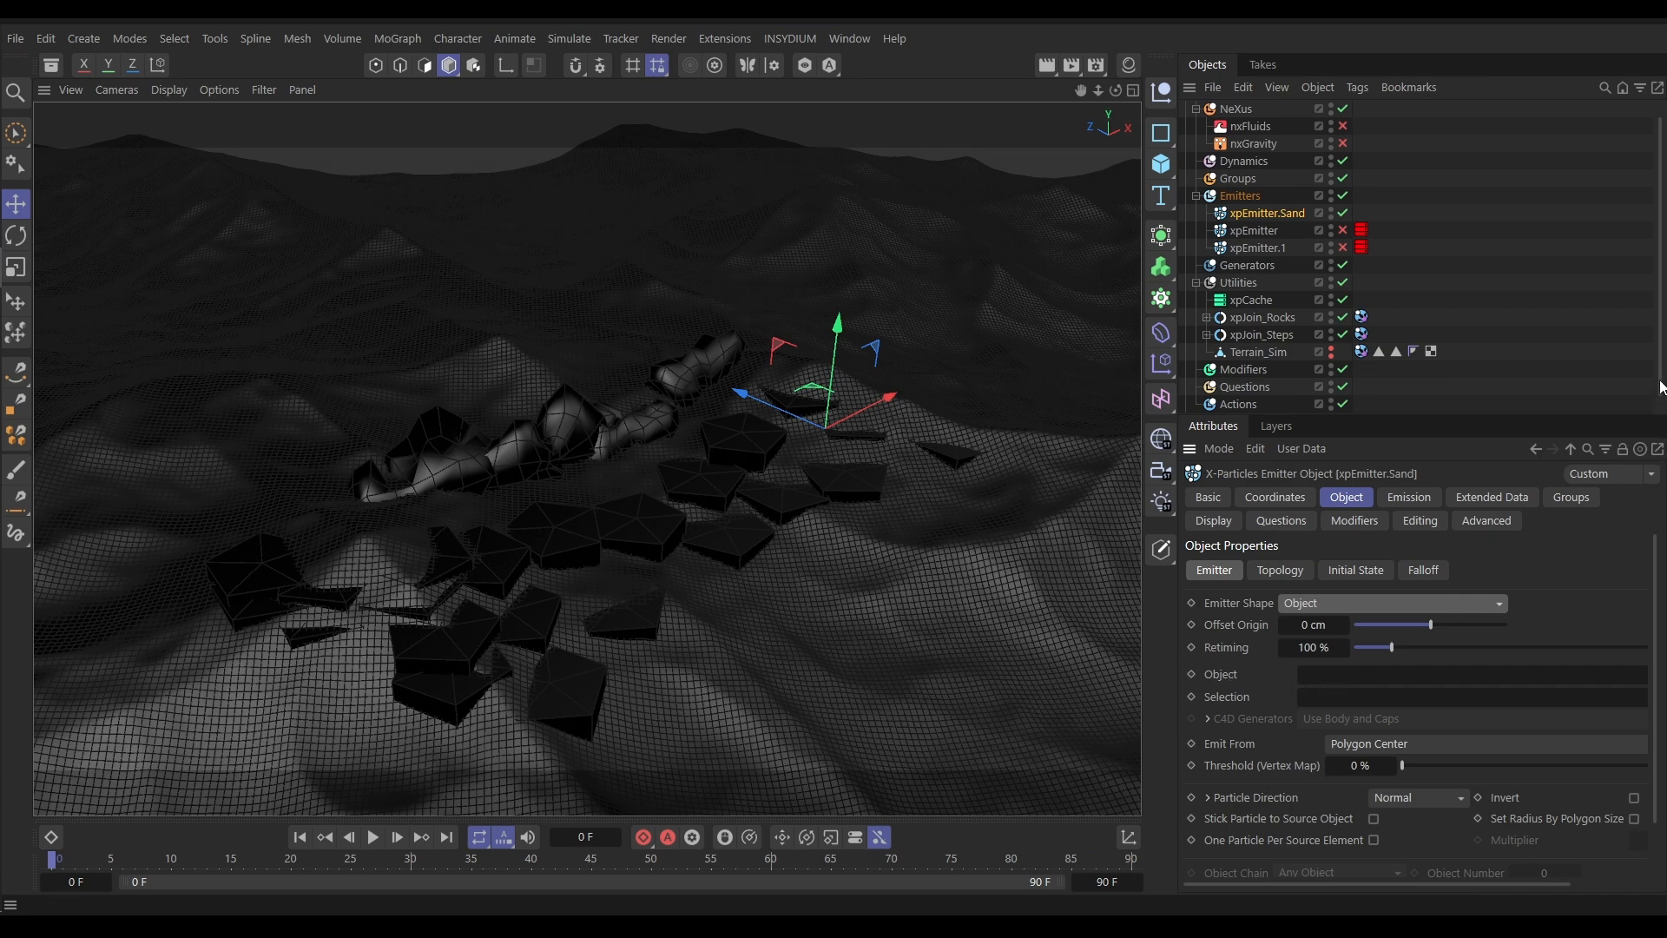
pyautogui.moveTo(1660, 388); pyautogui.dragTo(1659, 432)
pyautogui.moveTo(1270, 404); pyautogui.dragTo(1351, 675)
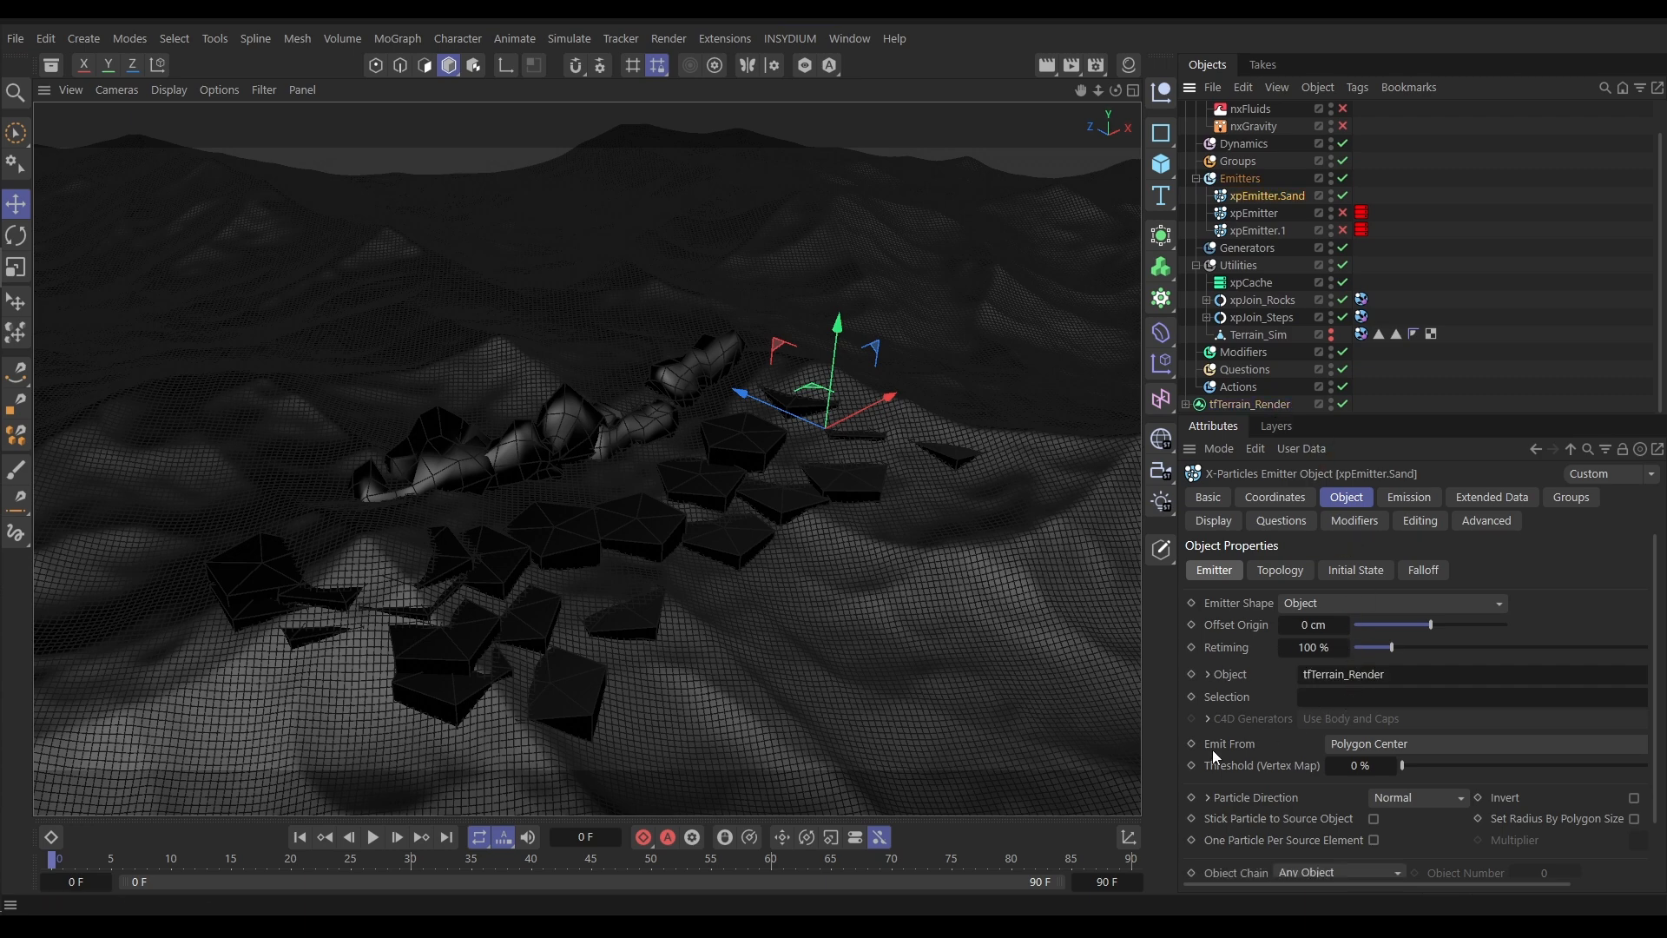
pyautogui.click(1368, 744)
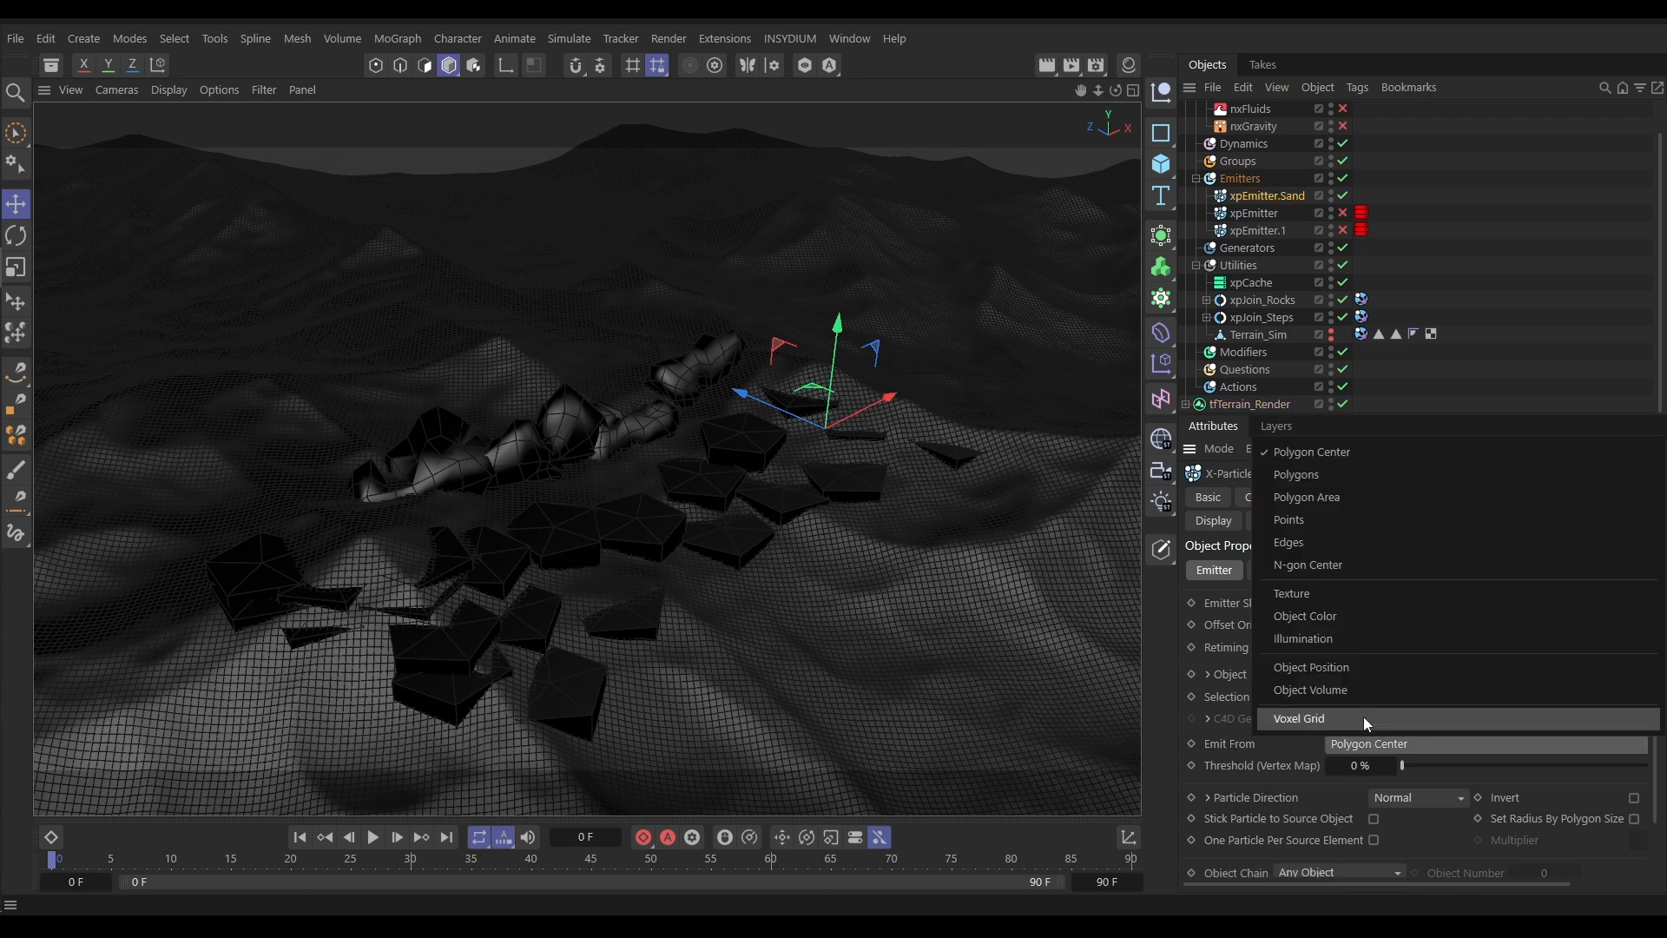
pyautogui.click(1320, 503)
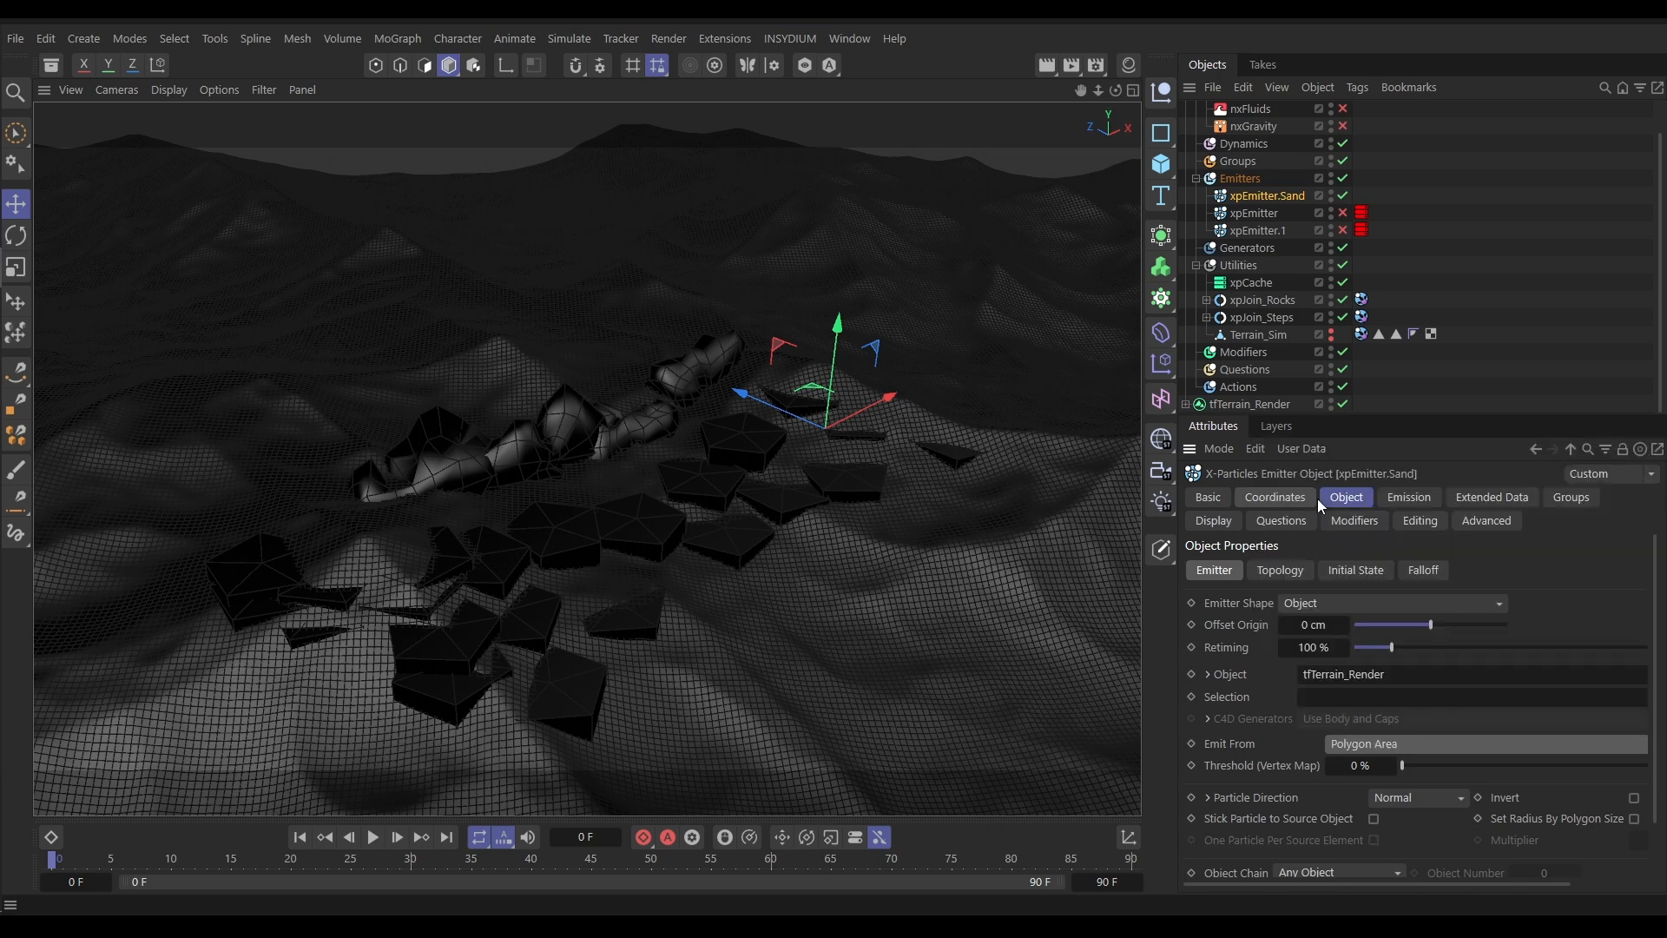
# Set xpEmitter.Sand's emission type to Shot and reduce its particle speed to the minimum
pyautogui.click(1411, 497)
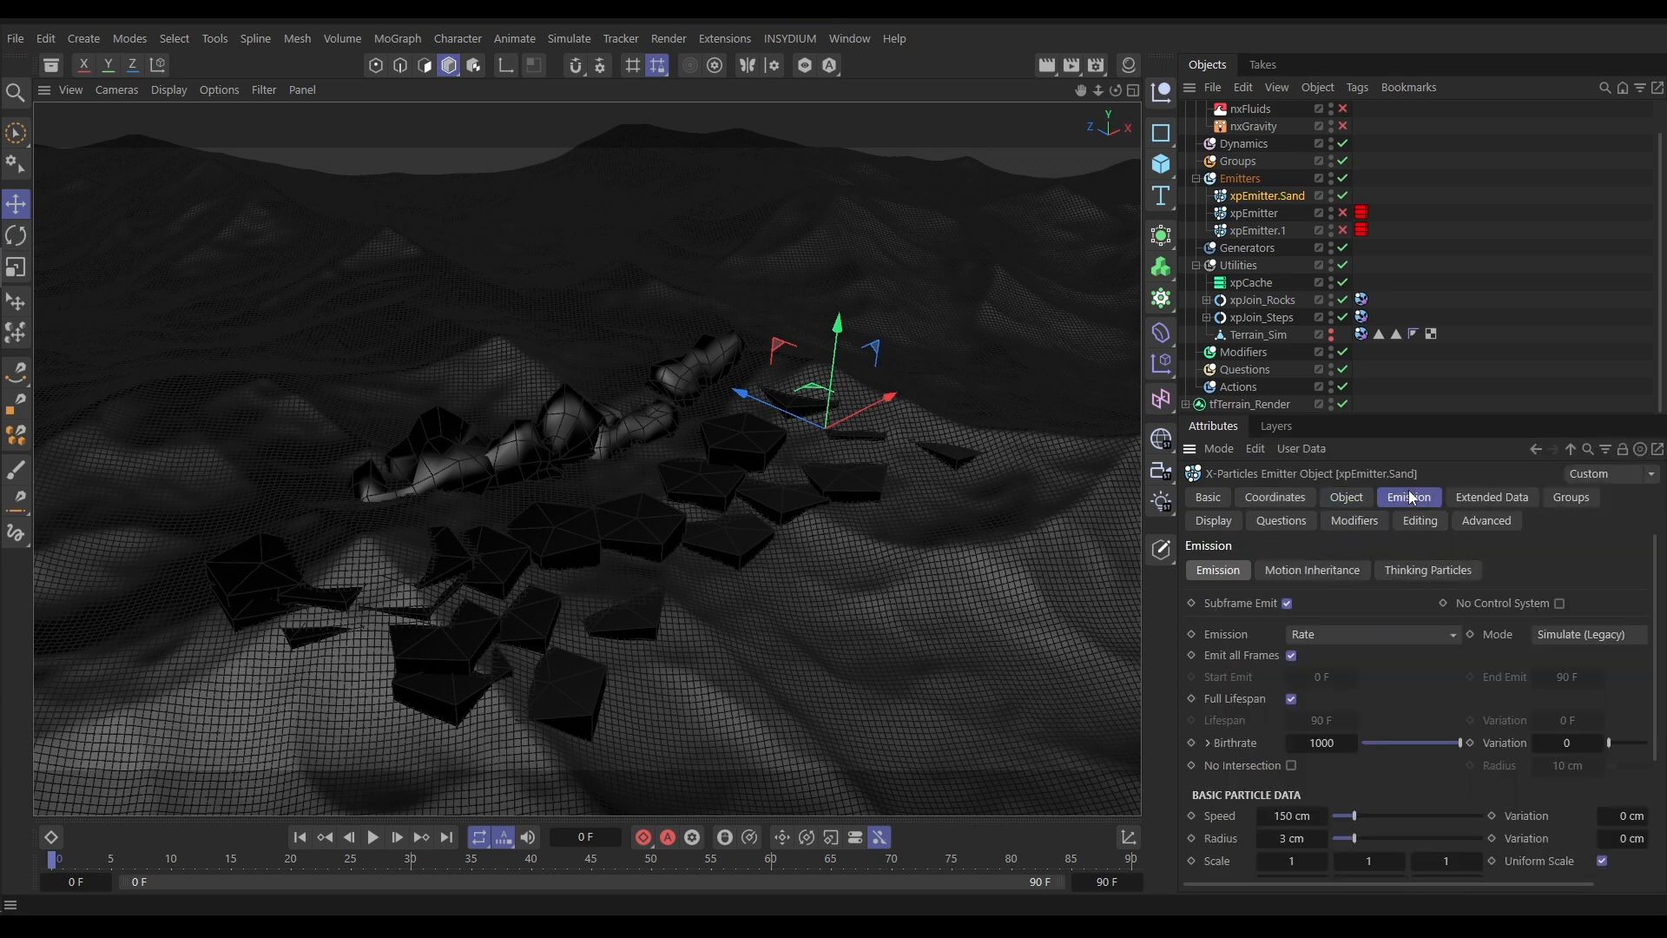
pyautogui.click(1367, 632)
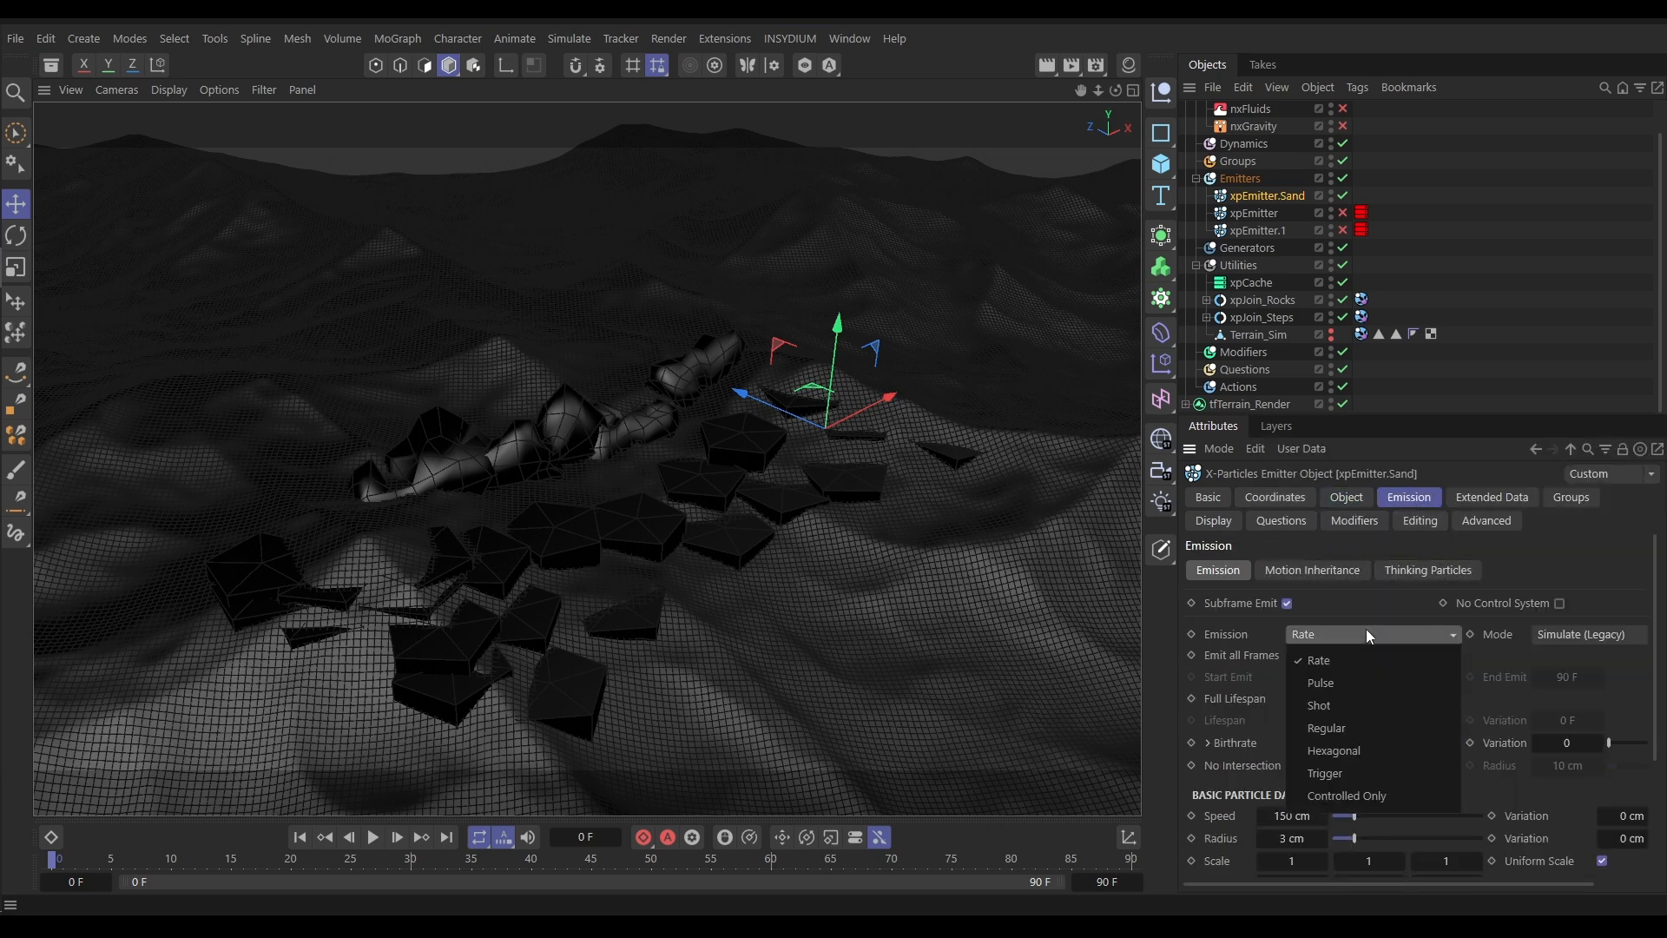
pyautogui.click(1335, 706)
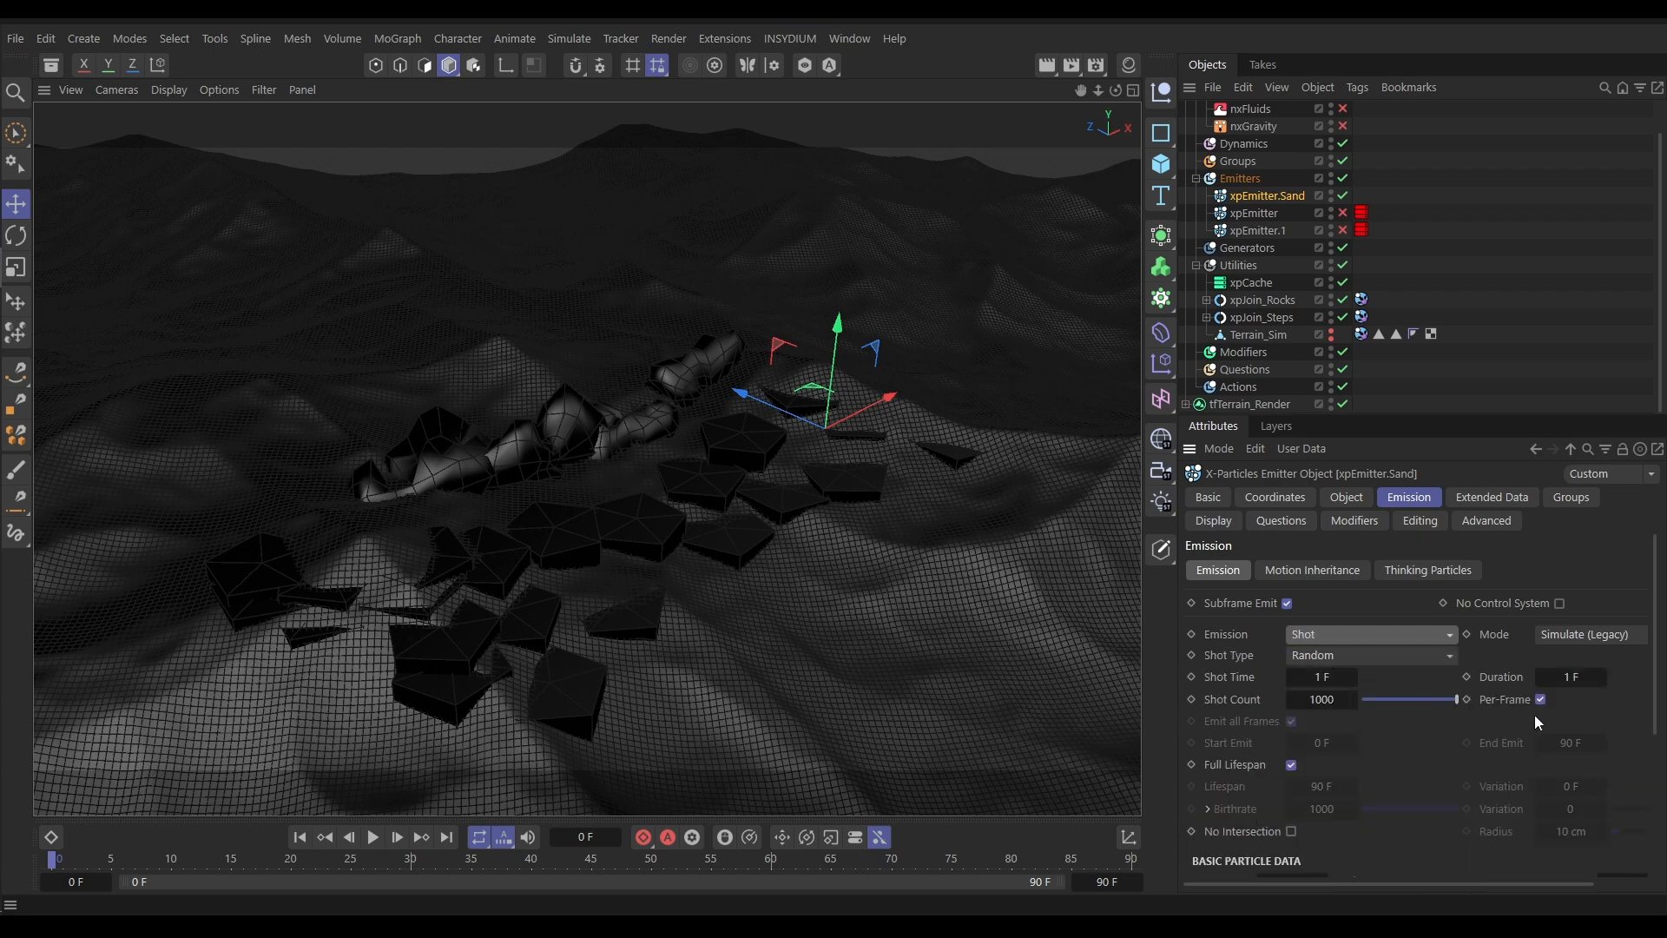
pyautogui.scroll(-4, 1659, 699)
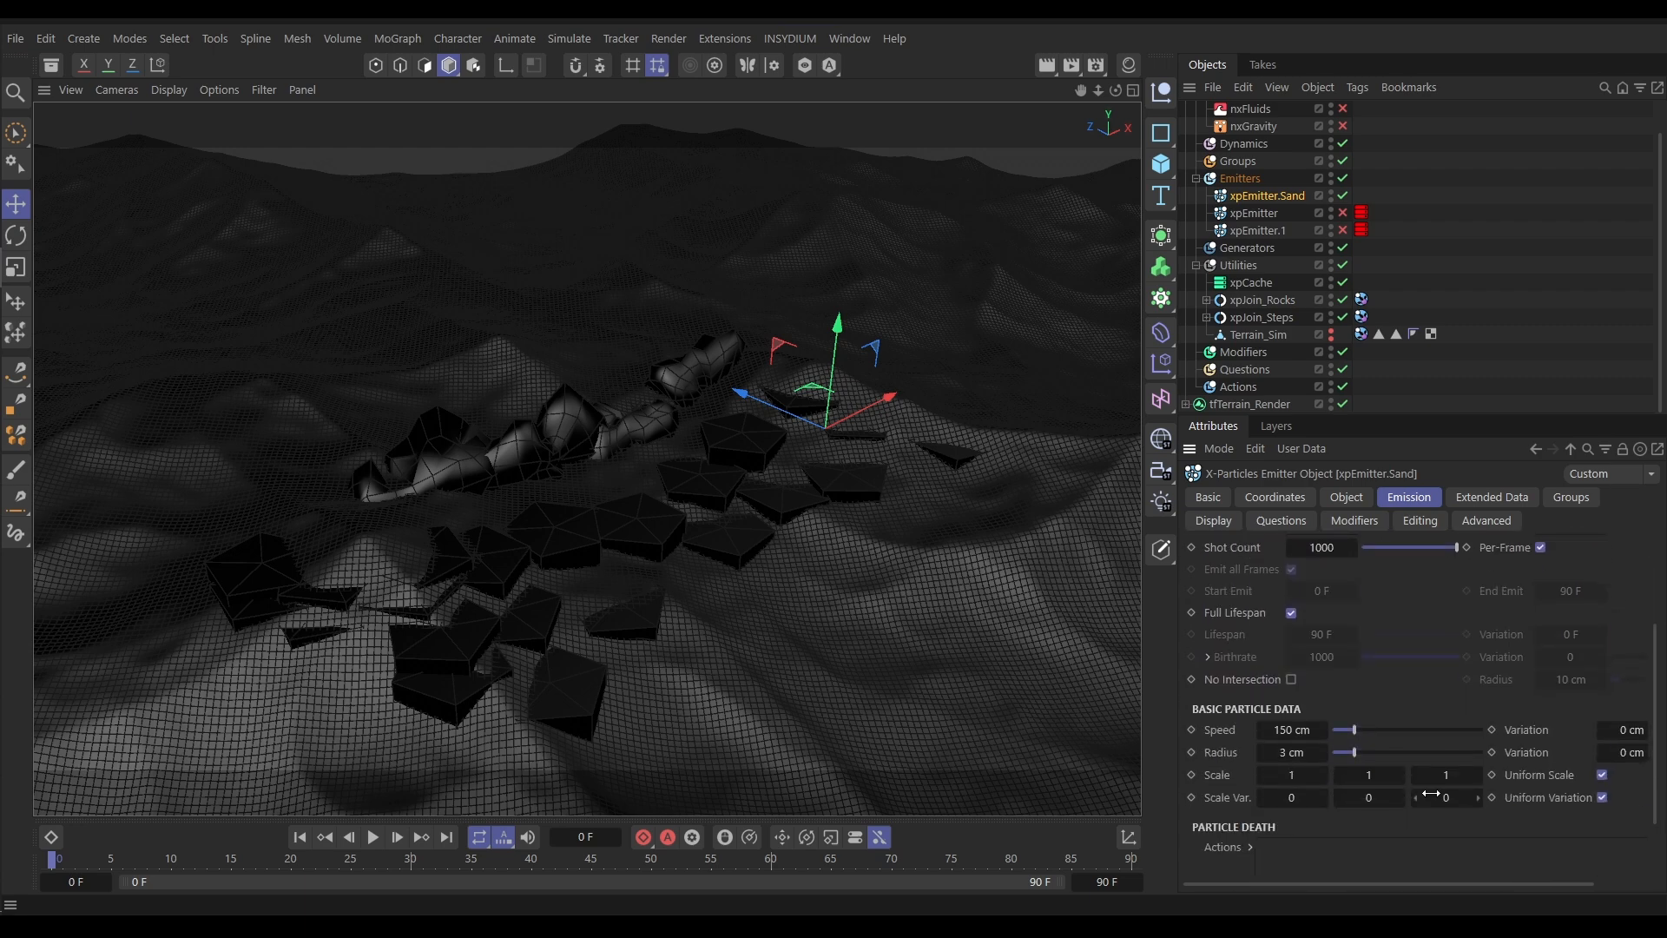
pyautogui.moveTo(1355, 730); pyautogui.dragTo(1334, 730)
pyautogui.scroll(4, 1658, 745)
# Set xpEmitter.Sand's shot count to 1000000 and its emission mode to Simulate
pyautogui.click(1322, 699)
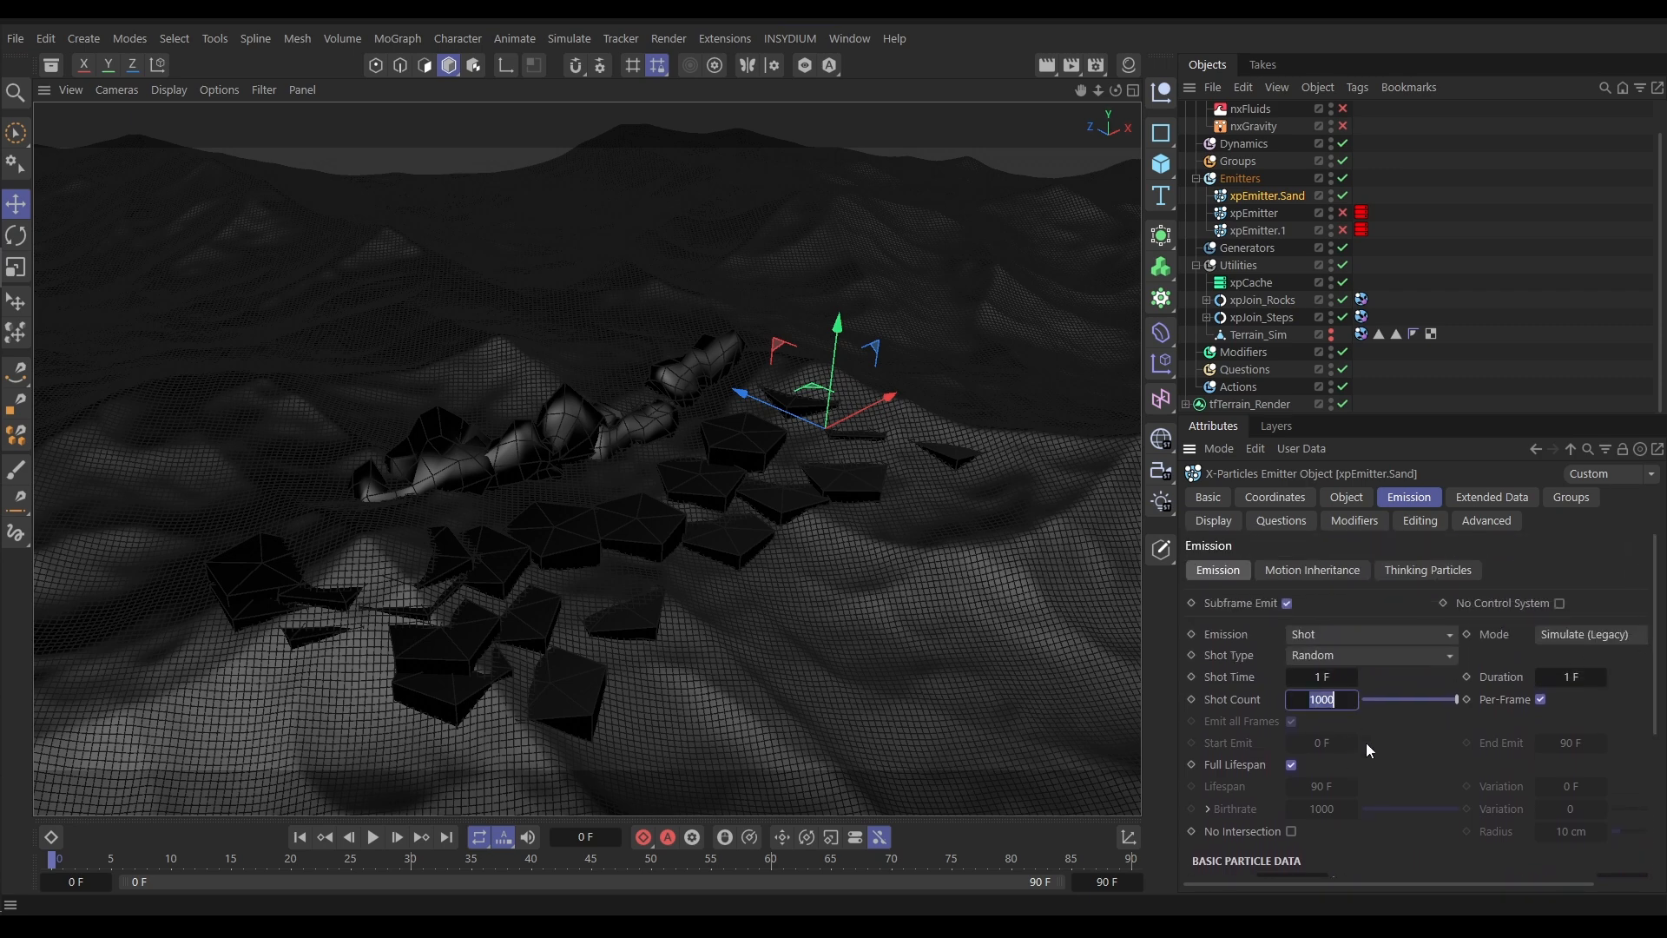
pyautogui.write('1000000')
pyautogui.click(1552, 633)
pyautogui.click(1563, 657)
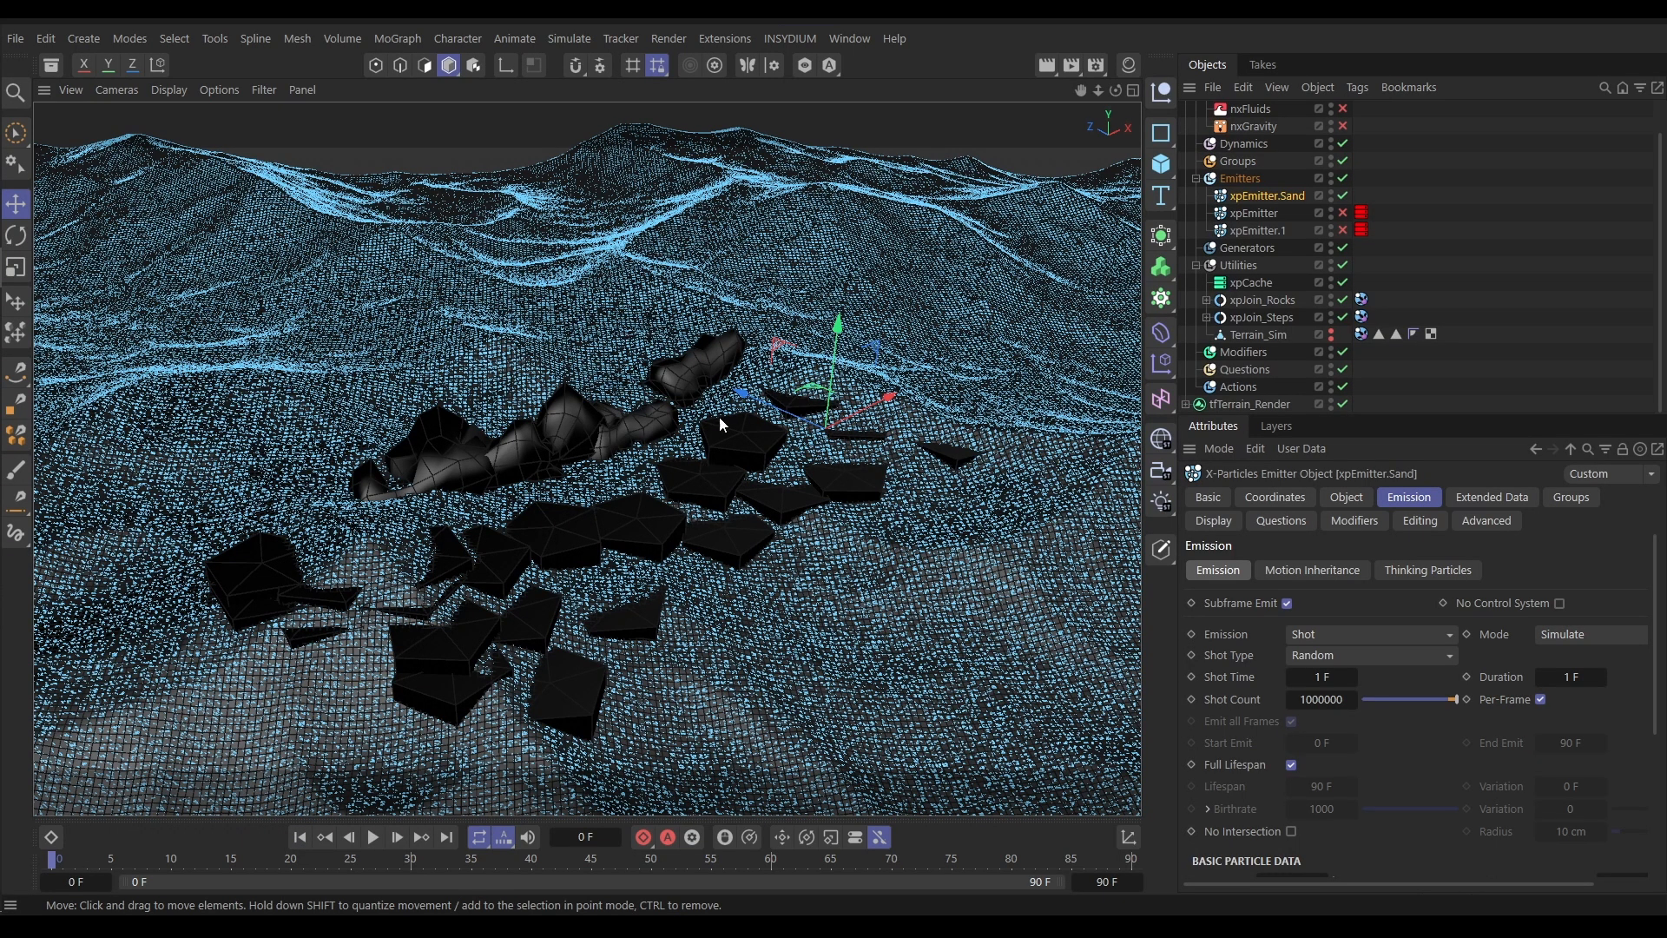
# Display xpEmitter.Sand's particles as Dots in the viewport
pyautogui.keyDown('alt'); pyautogui.moveTo(584, 464); pyautogui.dragTo(539, 467); pyautogui.keyUp('alt')
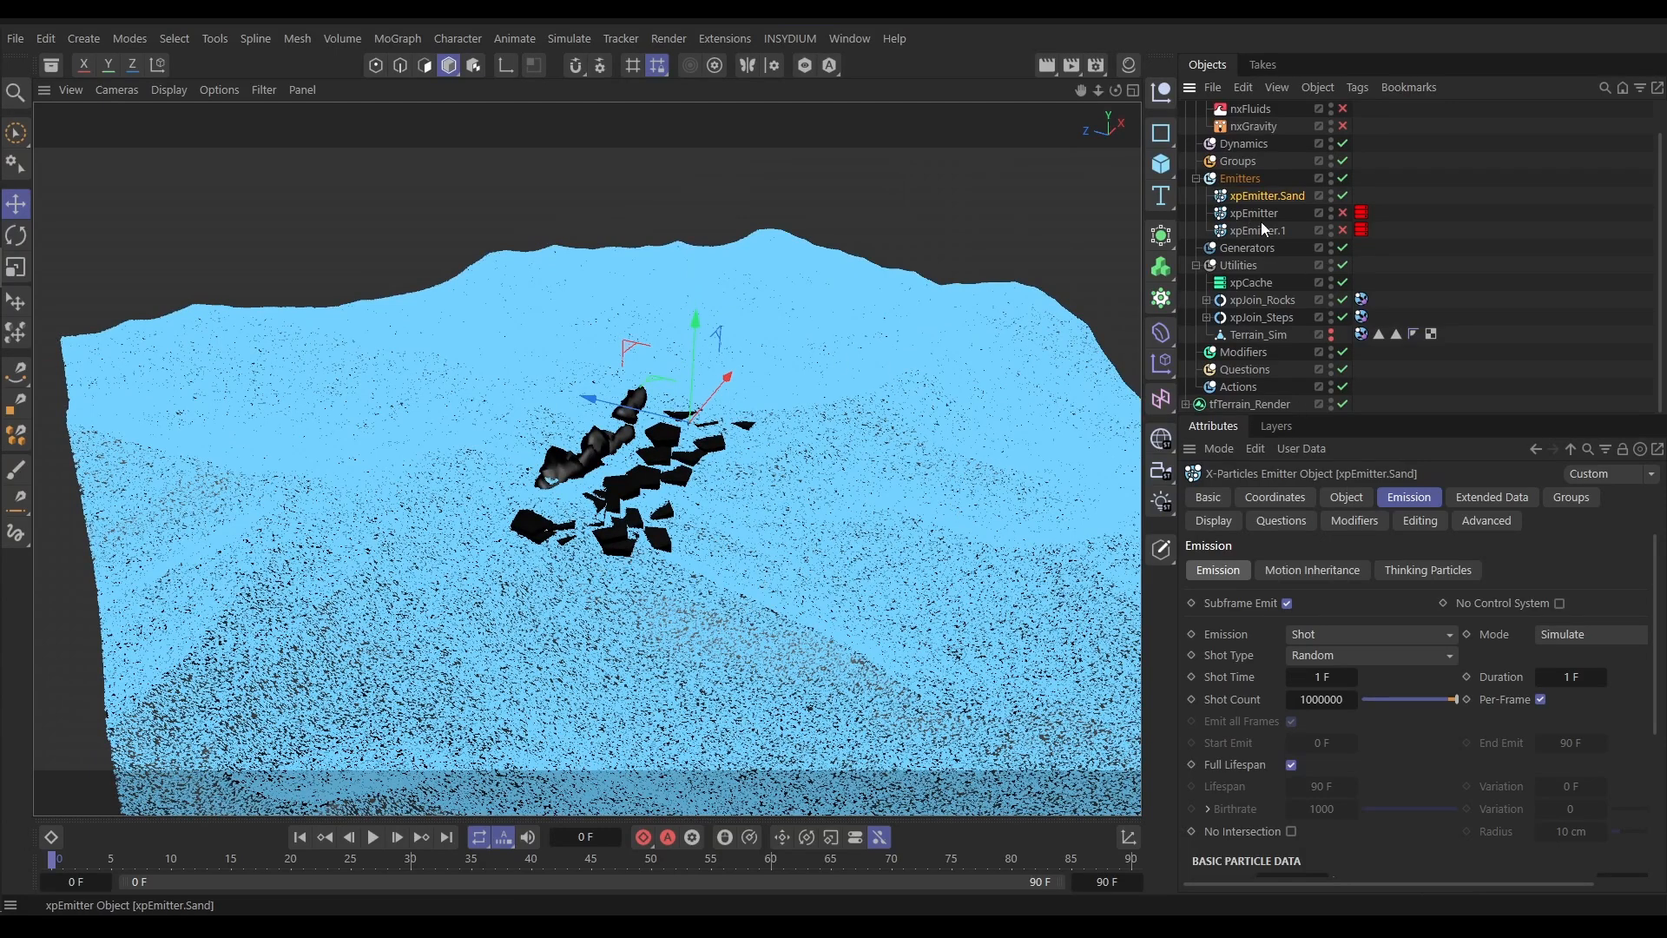
pyautogui.click(1216, 521)
pyautogui.click(1360, 851)
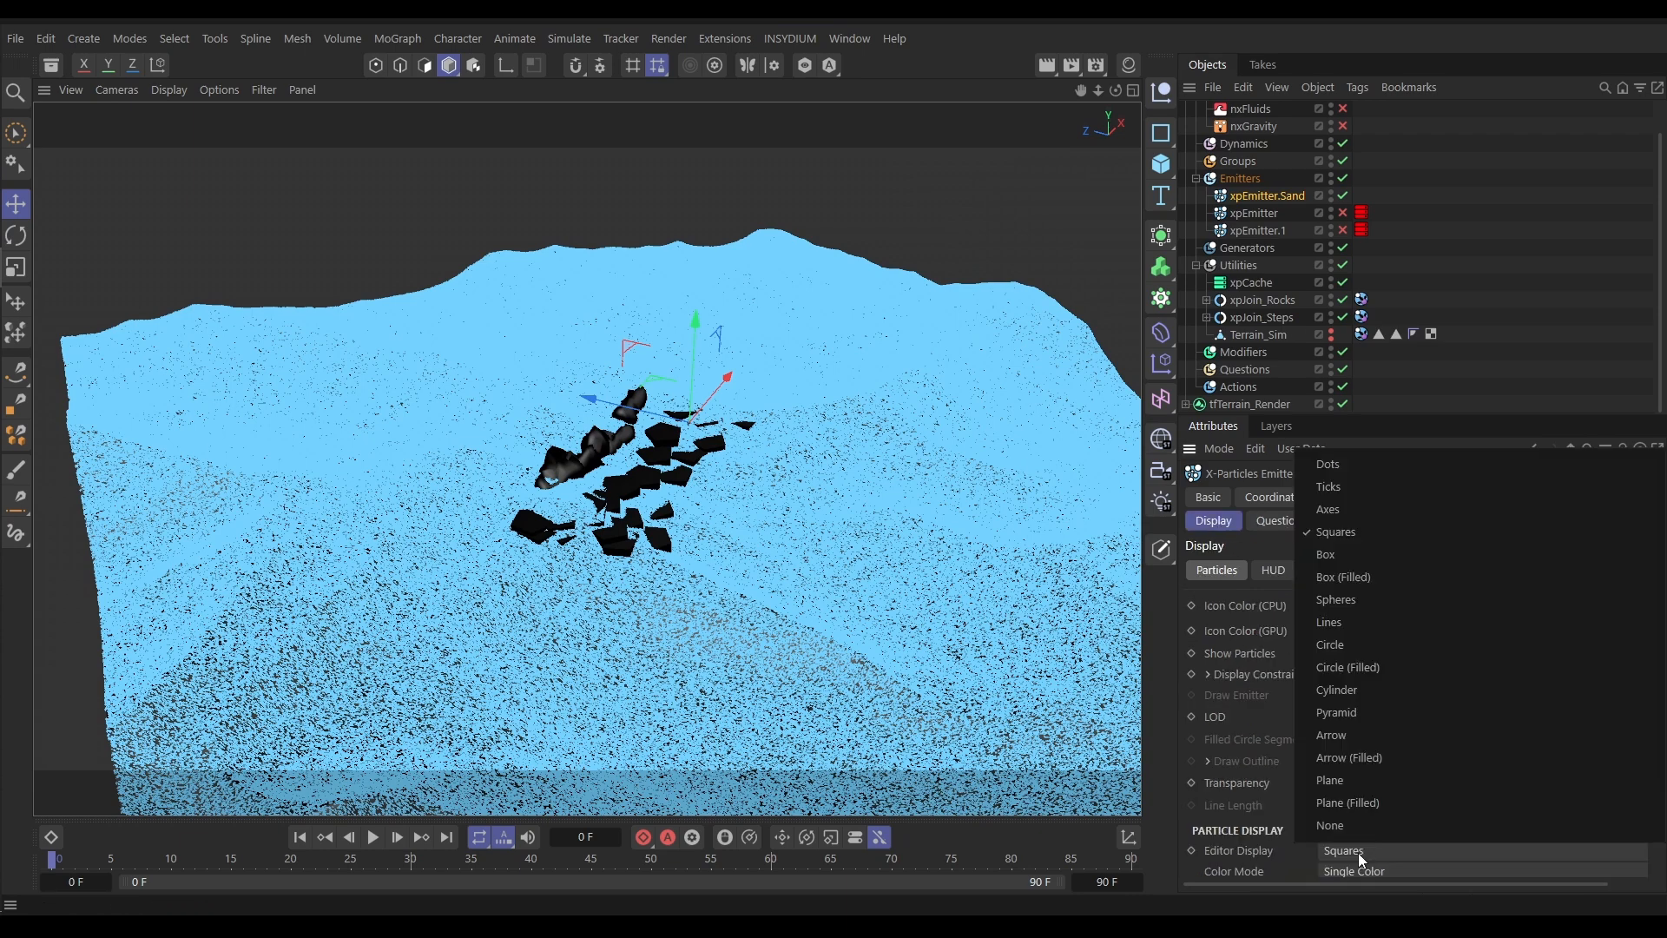
pyautogui.click(1343, 466)
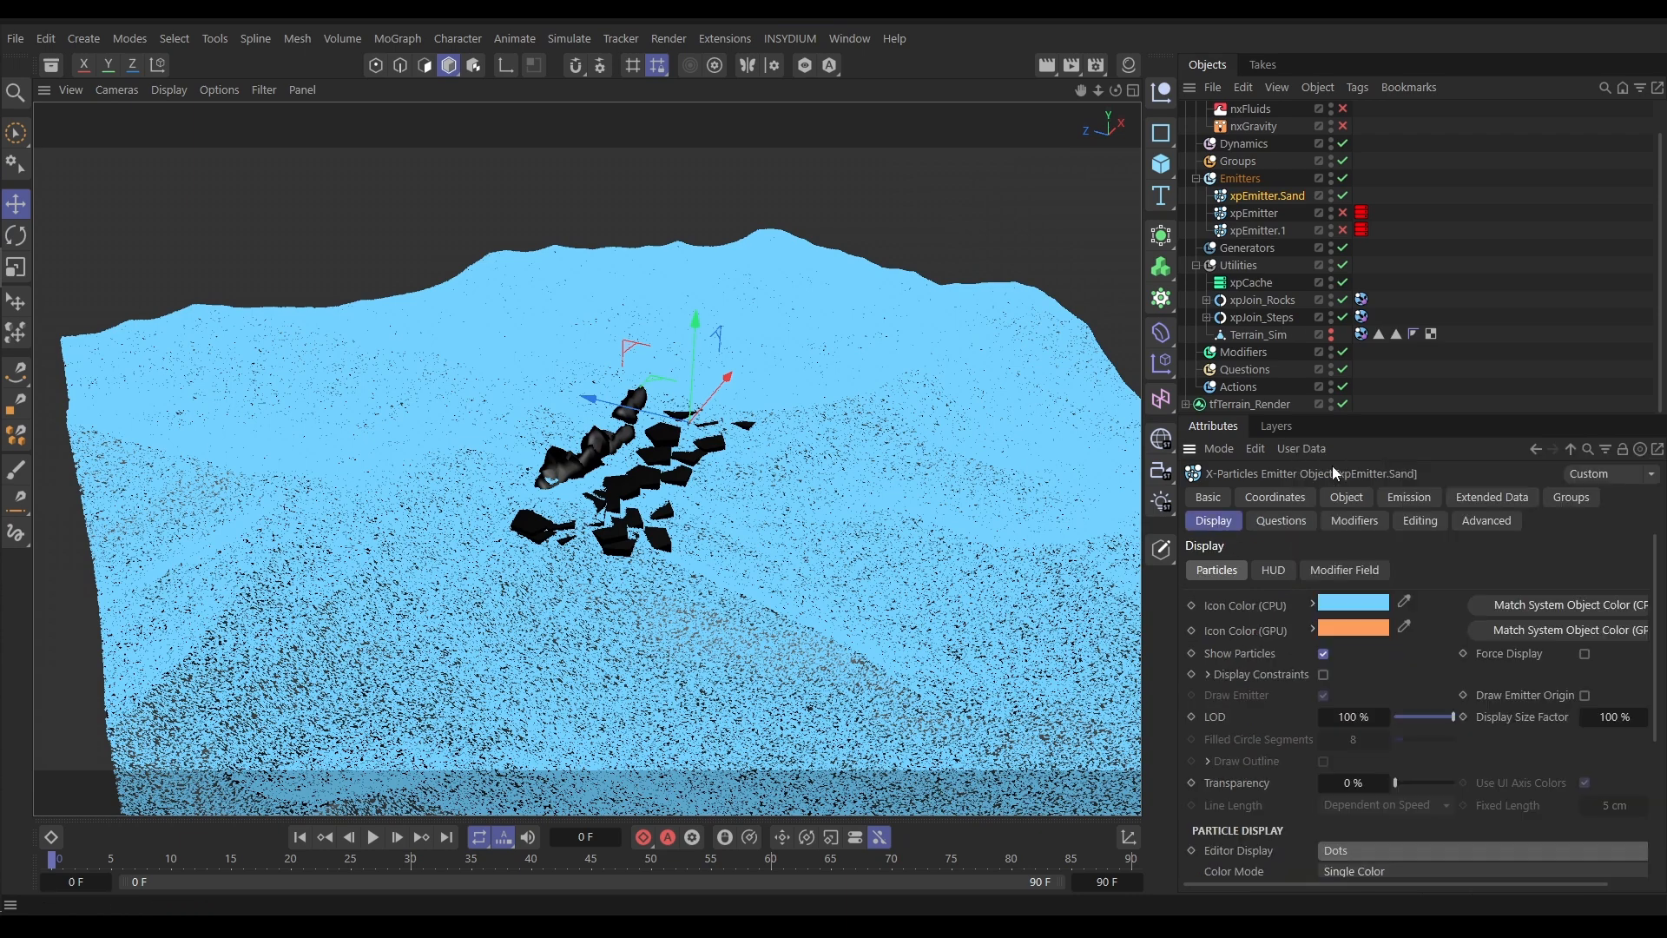
# Limit xpEmitter.Sand's emission on the terrain with a Sphere-shaped falloff
pyautogui.keyDown('alt'); pyautogui.moveTo(663, 495); pyautogui.dragTo(639, 537); pyautogui.keyUp('alt')
pyautogui.scroll(-5, 732, 519)
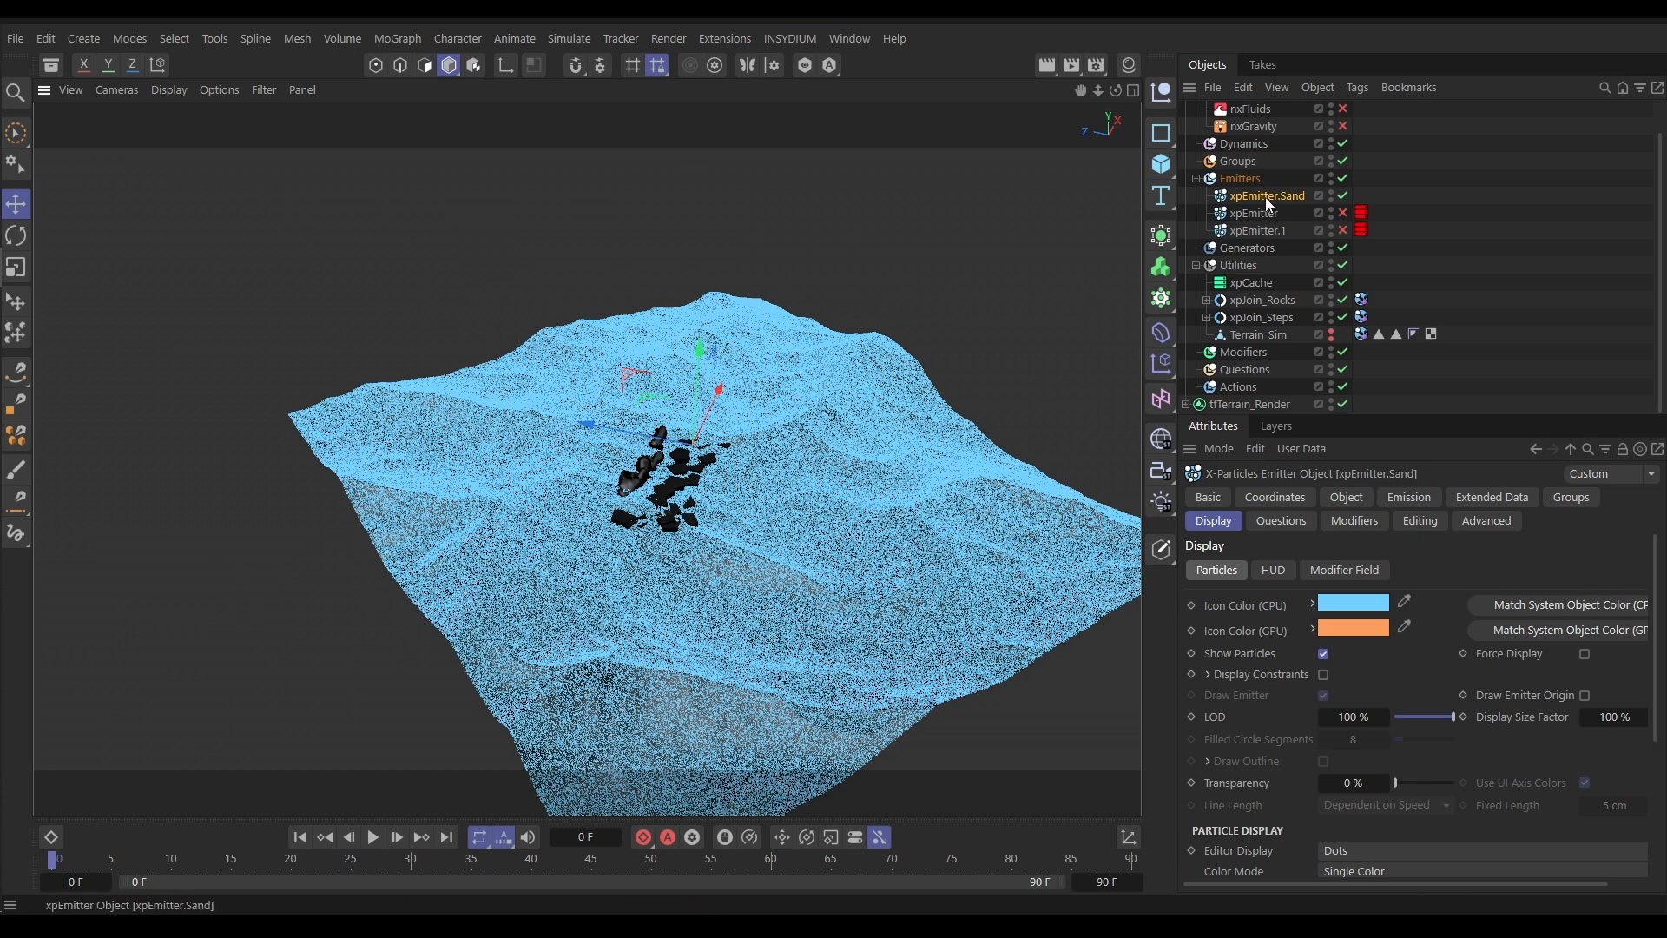
pyautogui.click(1343, 500)
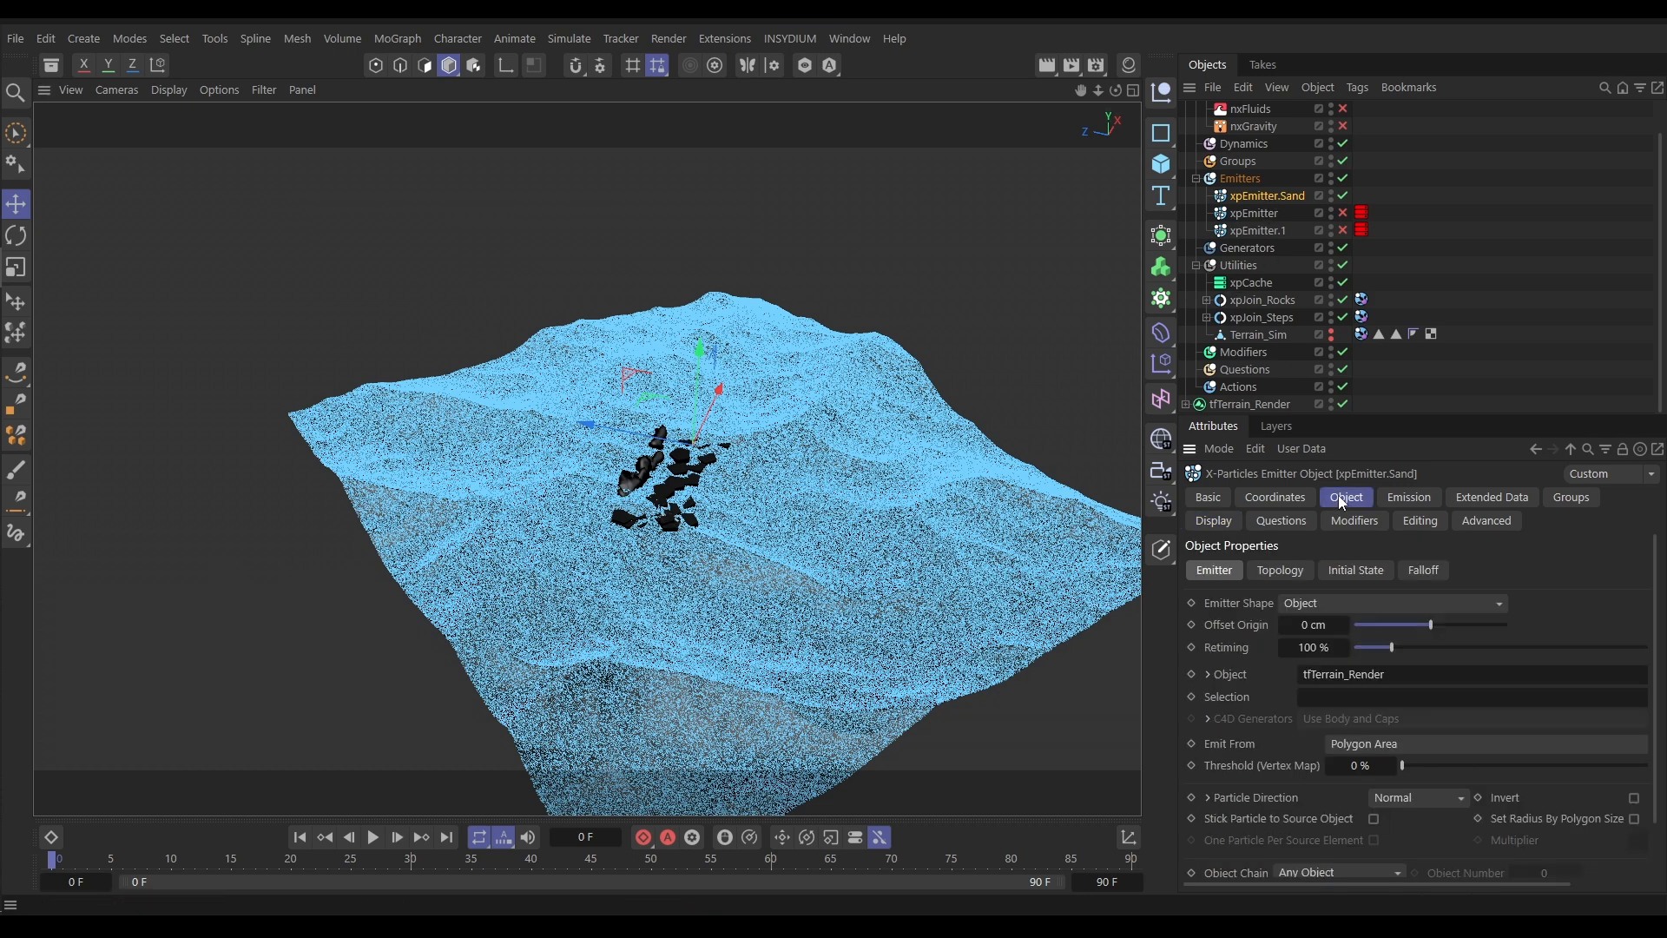
pyautogui.click(1431, 576)
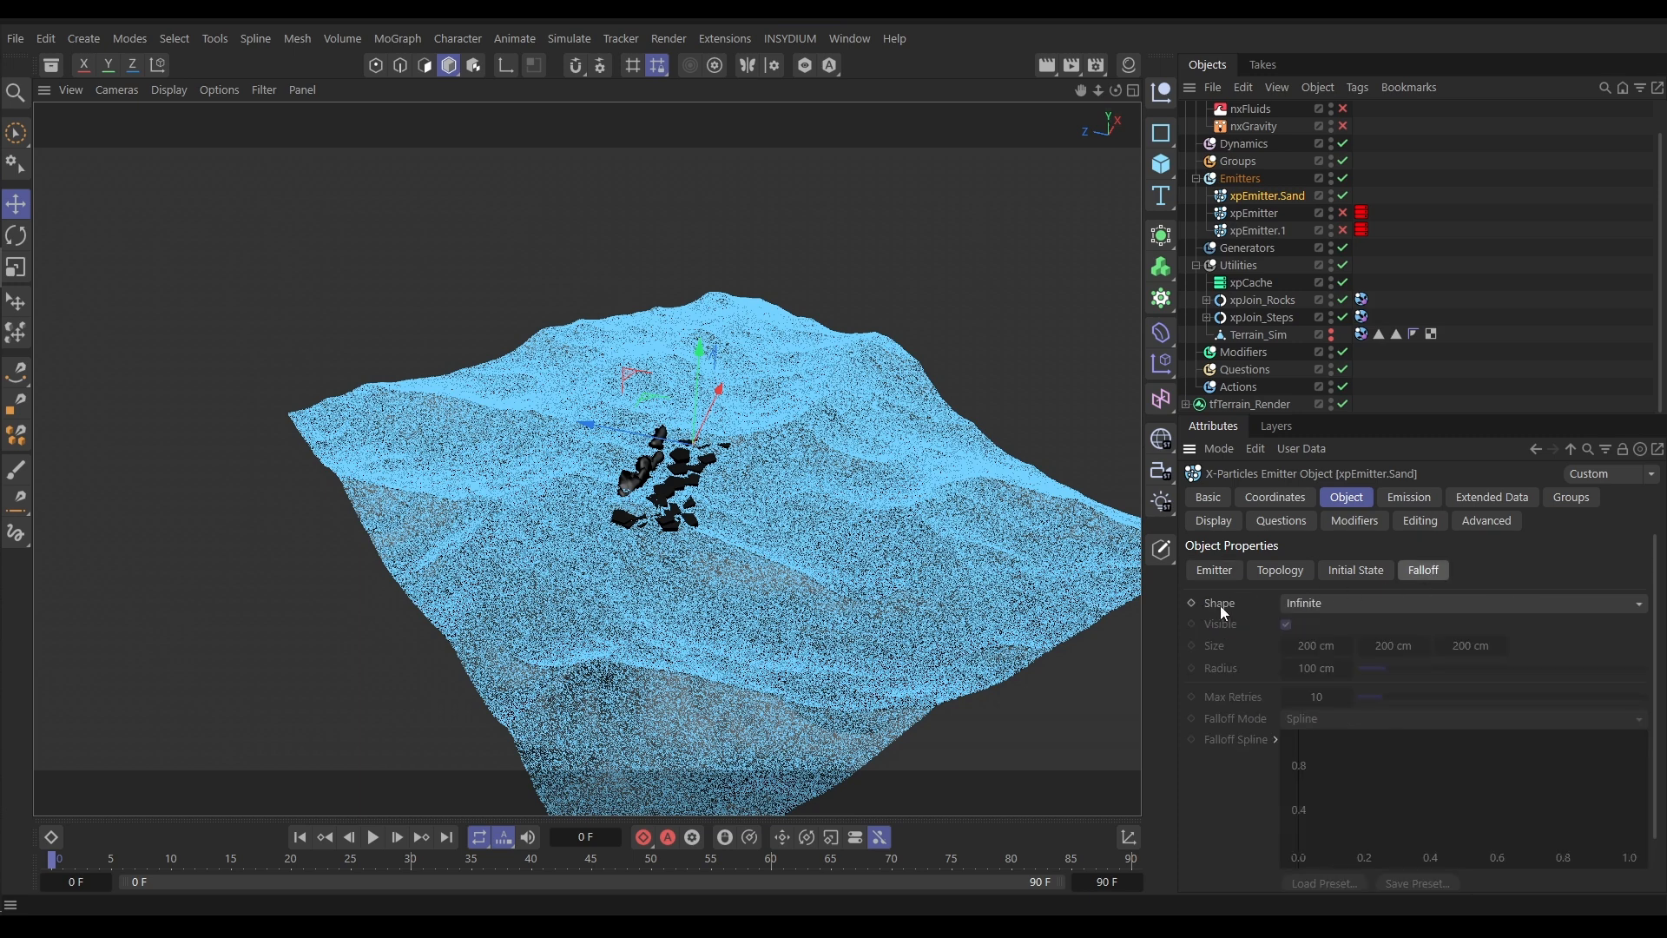
pyautogui.click(1325, 604)
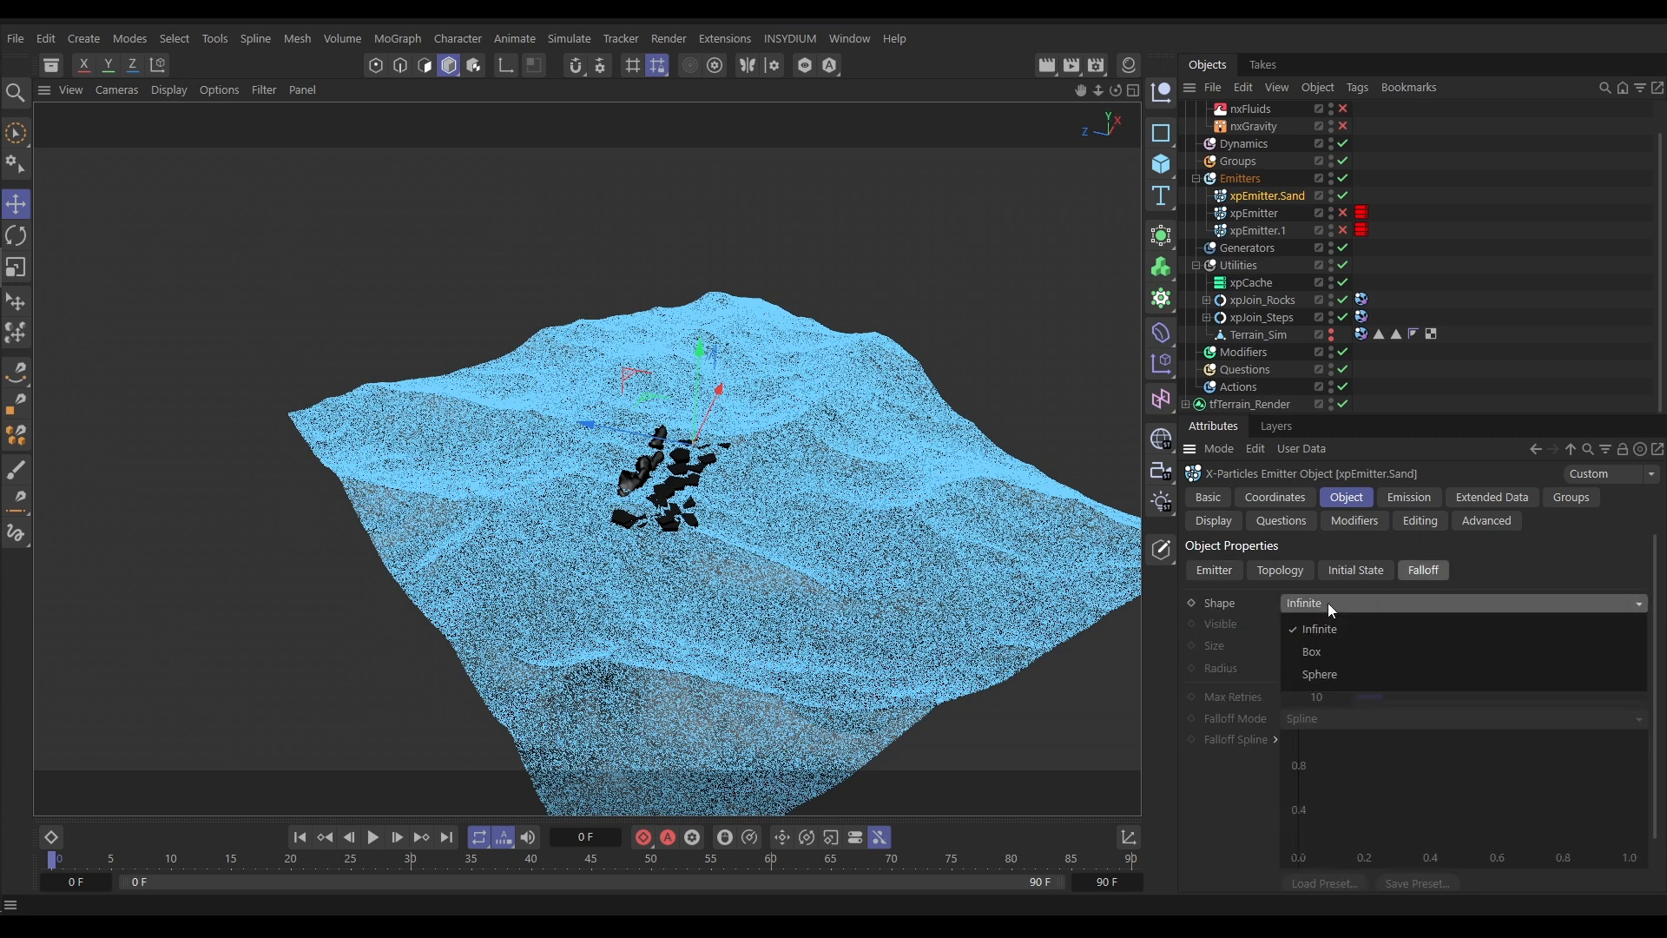
pyautogui.click(1329, 675)
# Move xpEmitter.Sand along its X axis to the middle of the rocks and steps, and set the falloff radius to 300 cm
pyautogui.keyDown('alt'); pyautogui.moveTo(733, 462); pyautogui.dragTo(623, 493); pyautogui.keyUp('alt')
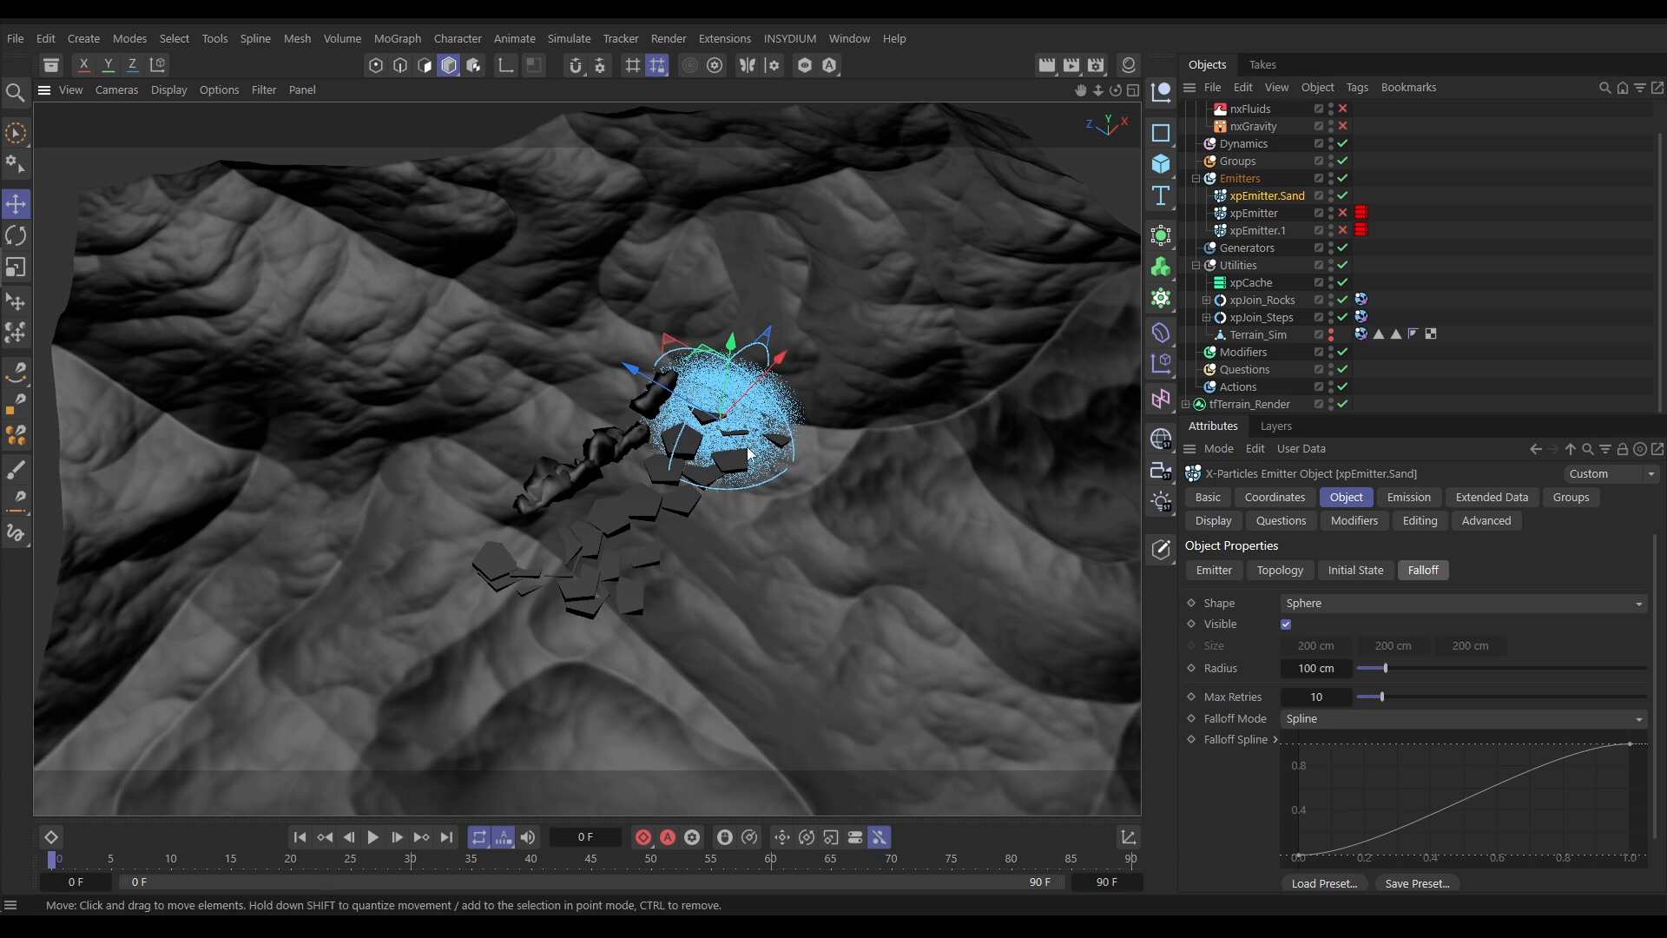
pyautogui.moveTo(780, 365); pyautogui.dragTo(668, 452)
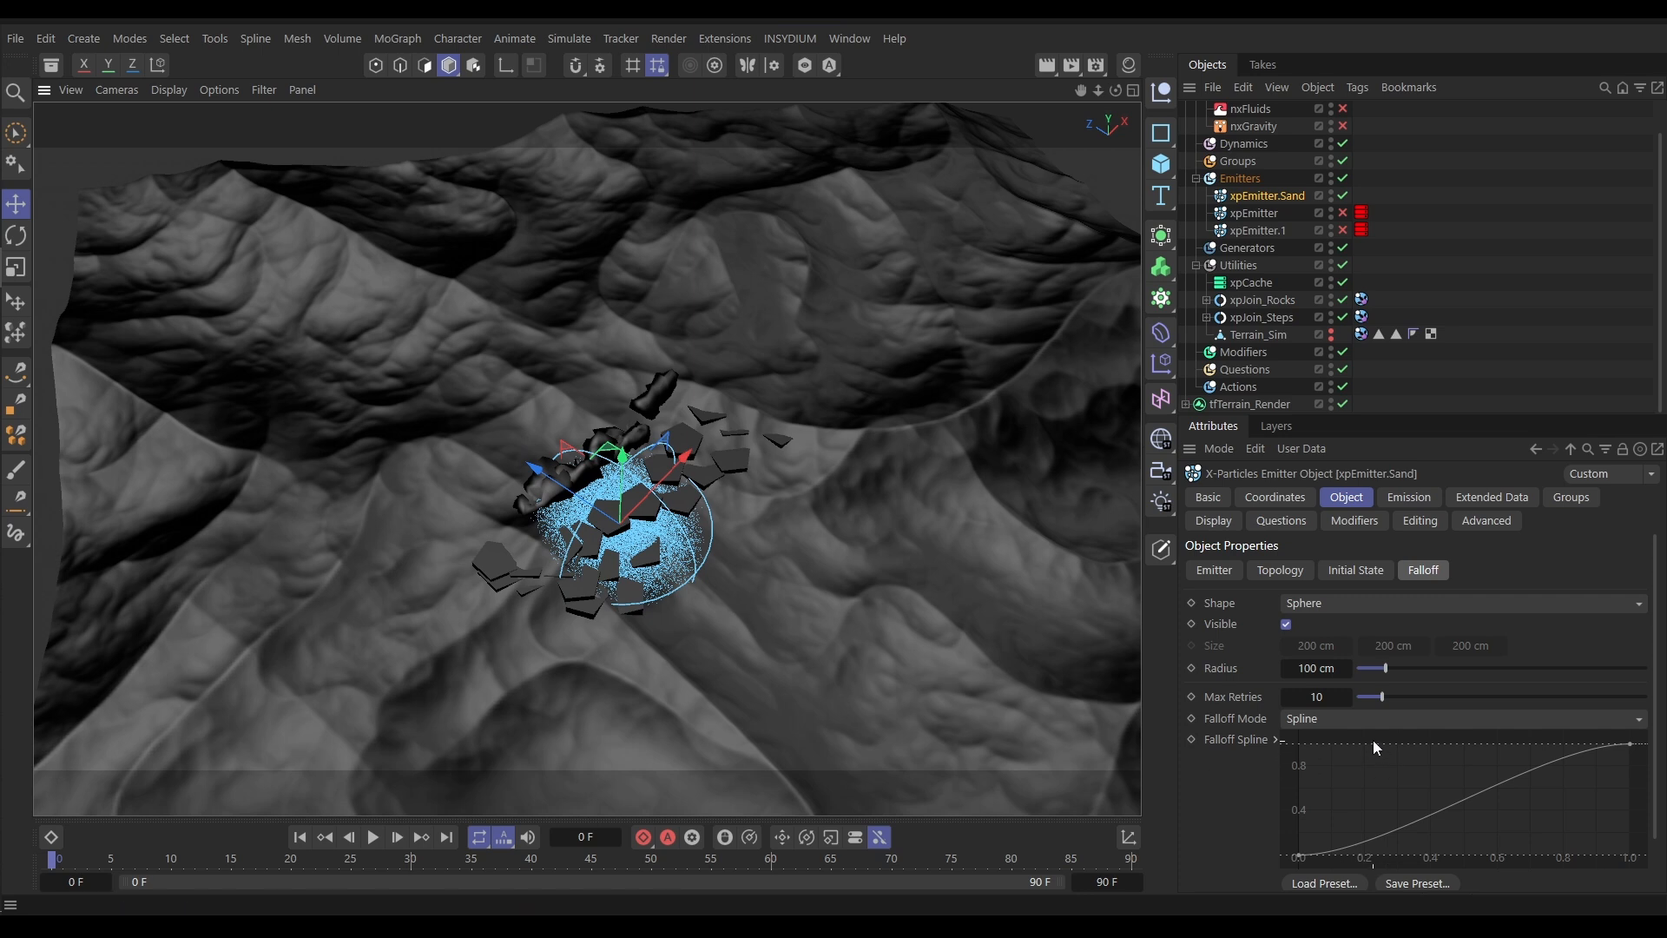
pyautogui.click(1317, 668)
pyautogui.write('300')
pyautogui.press('Return')
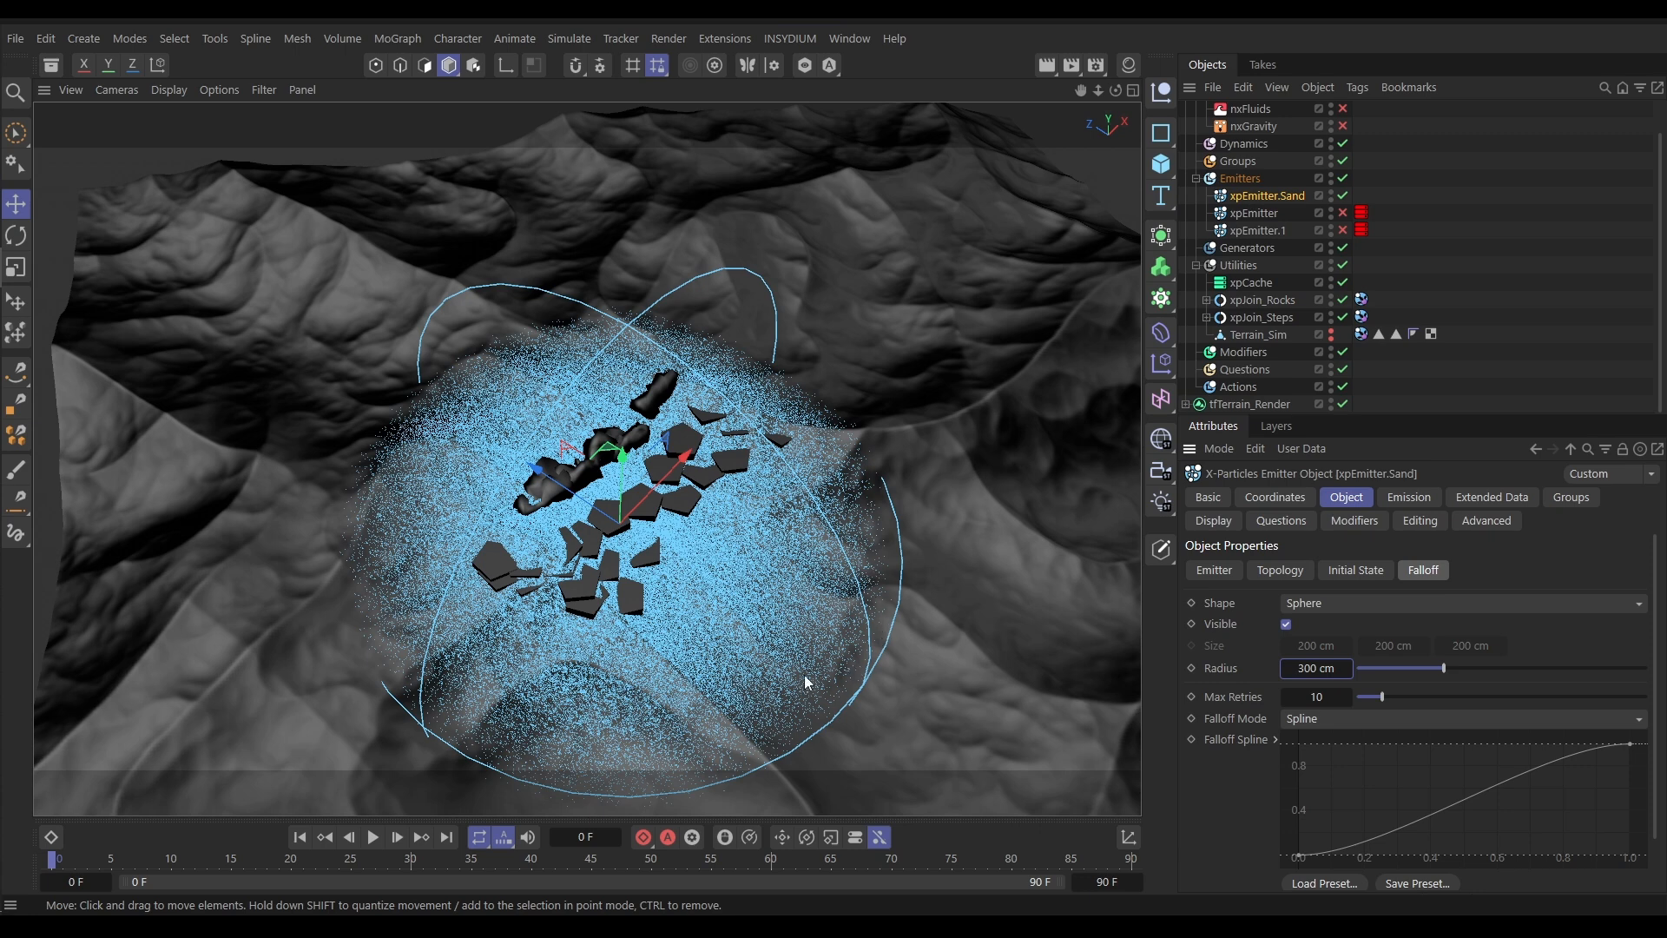
# Shorten the timeline so that the project ends at frame 1
pyautogui.click(1407, 498)
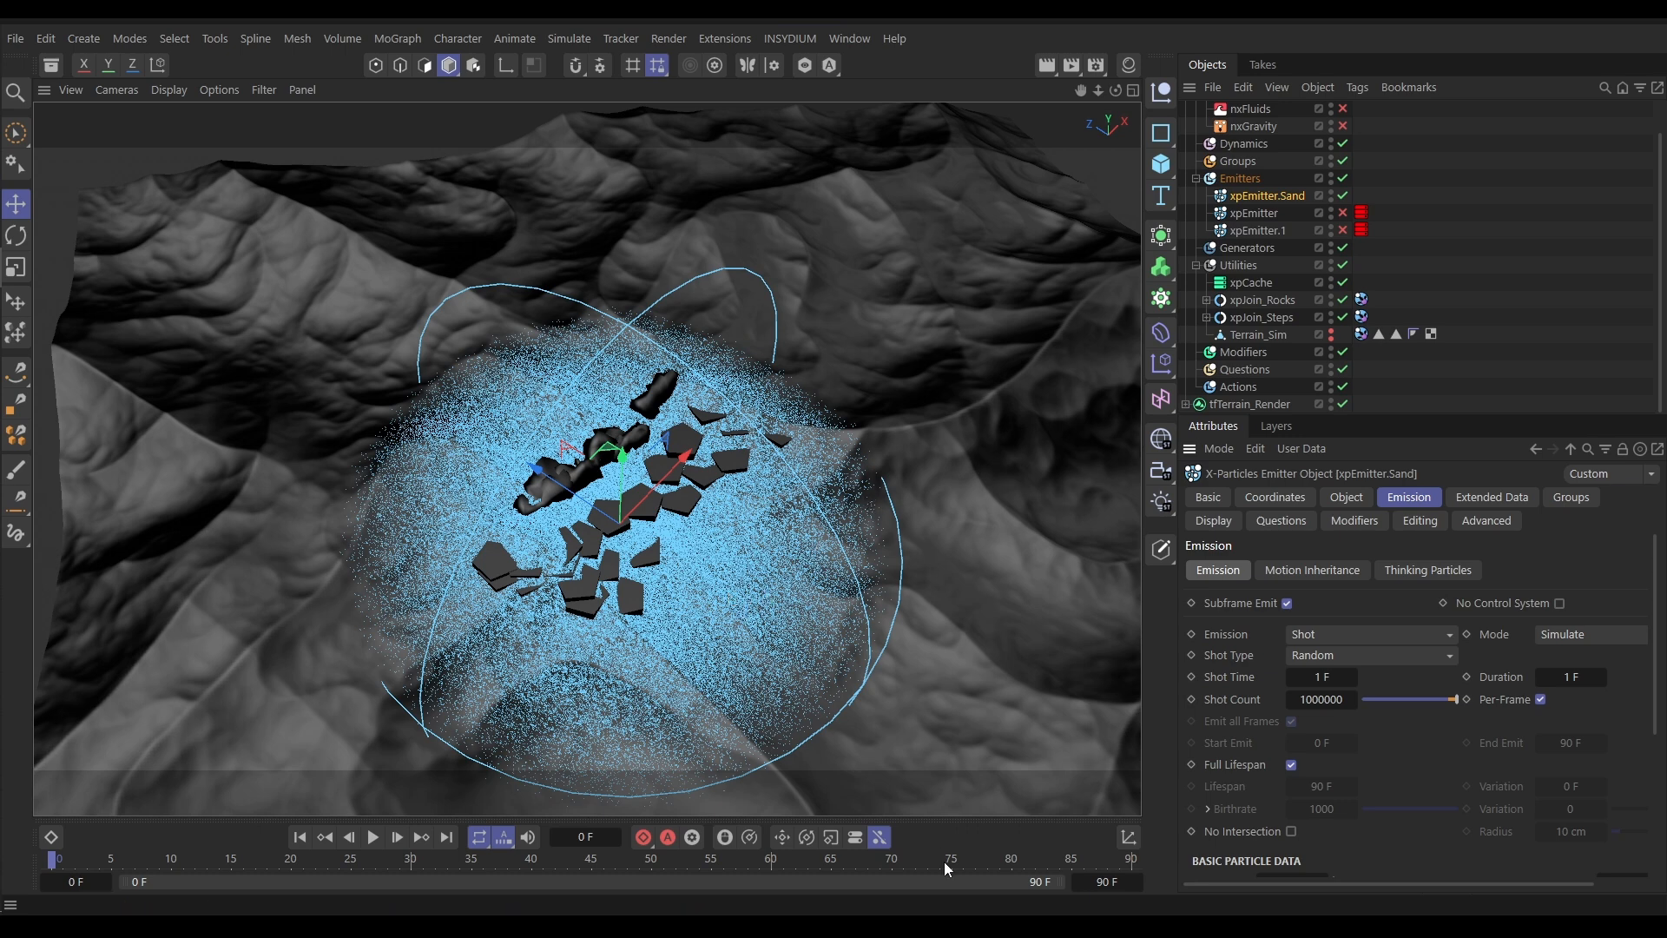
pyautogui.doubleClick(1105, 883)
pyautogui.write('1')
pyautogui.press('Return')
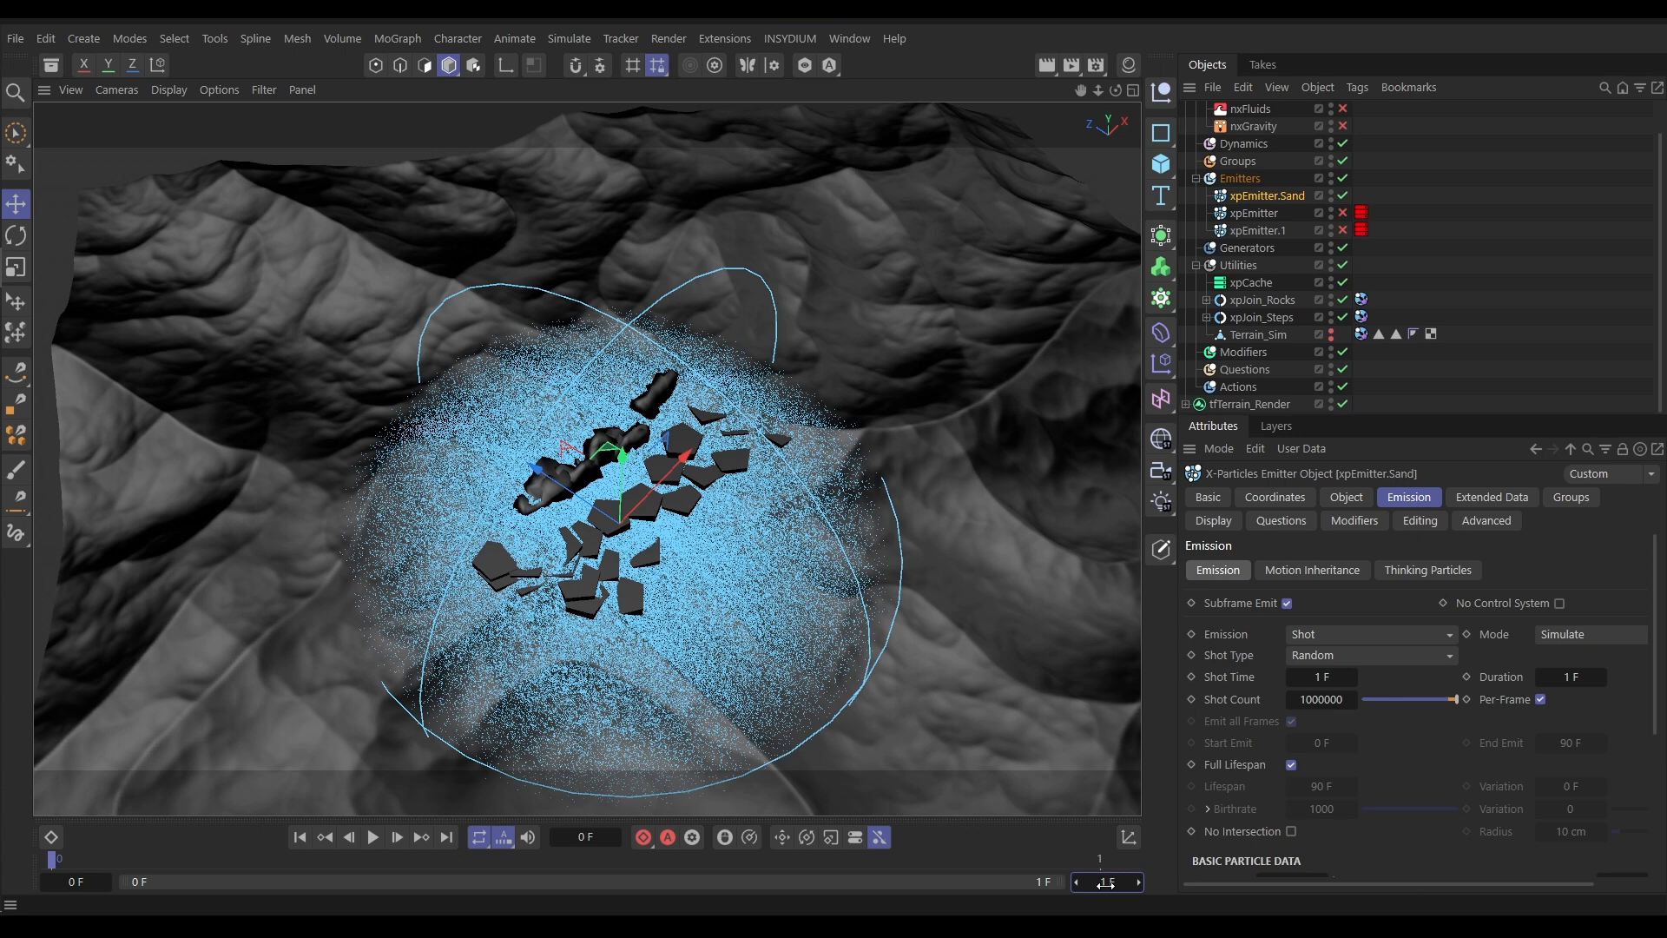
# Build the cache with xpCache and enable Override and Hold on xpEmitter.Sand's cache tag
pyautogui.click(1243, 284)
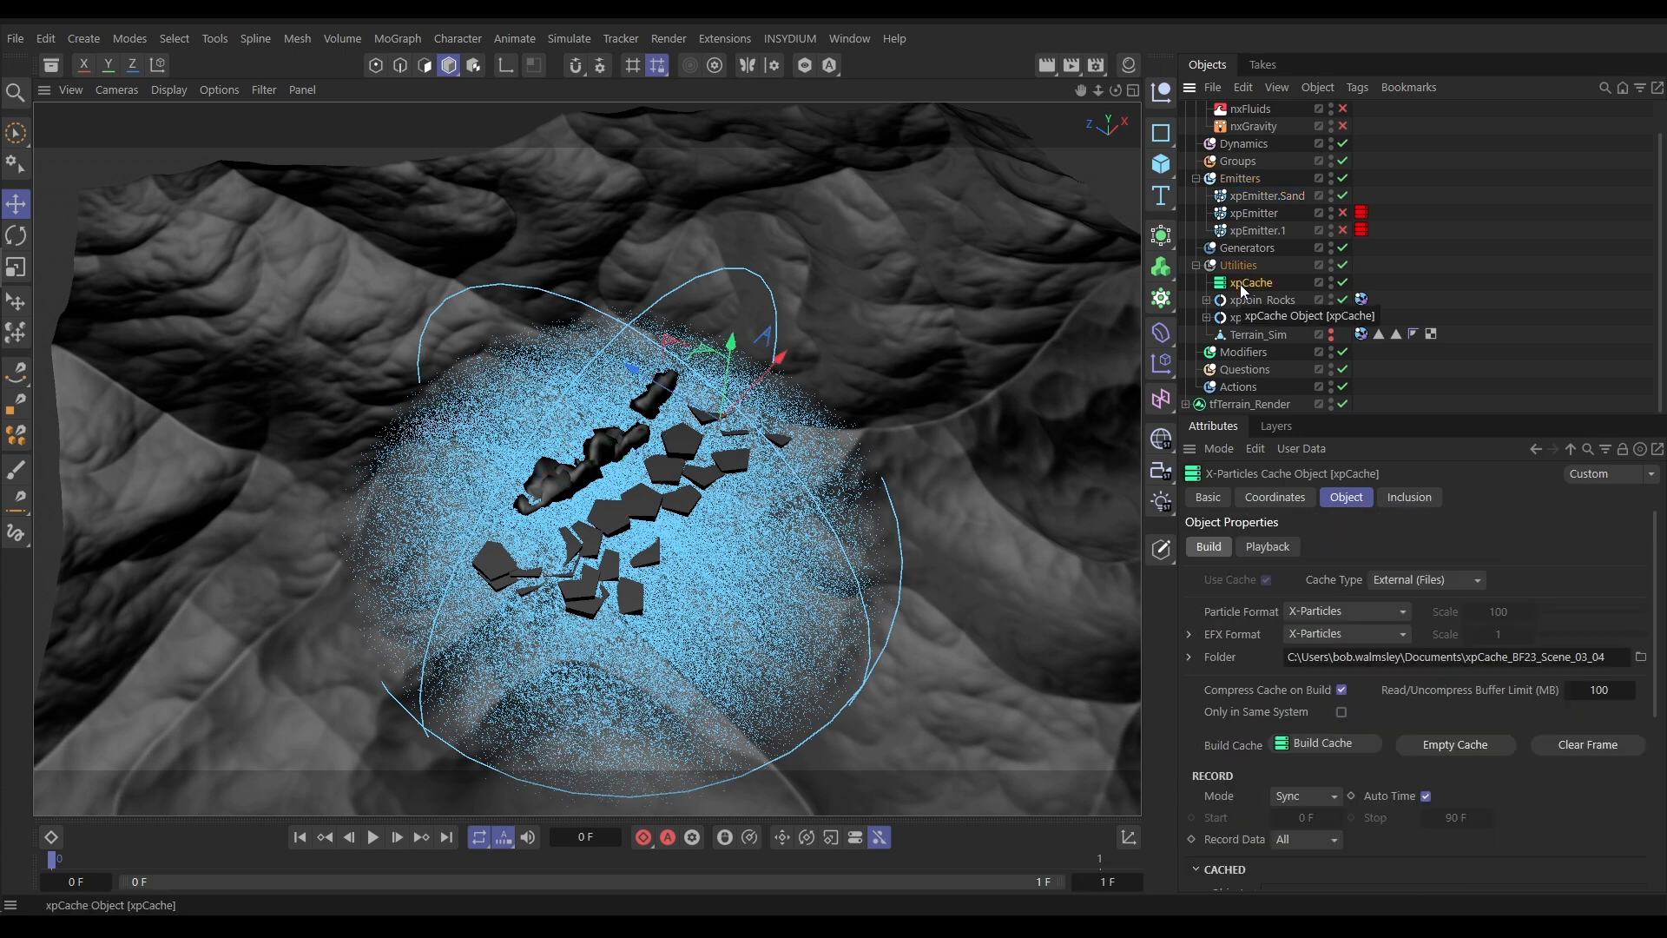
pyautogui.click(1326, 742)
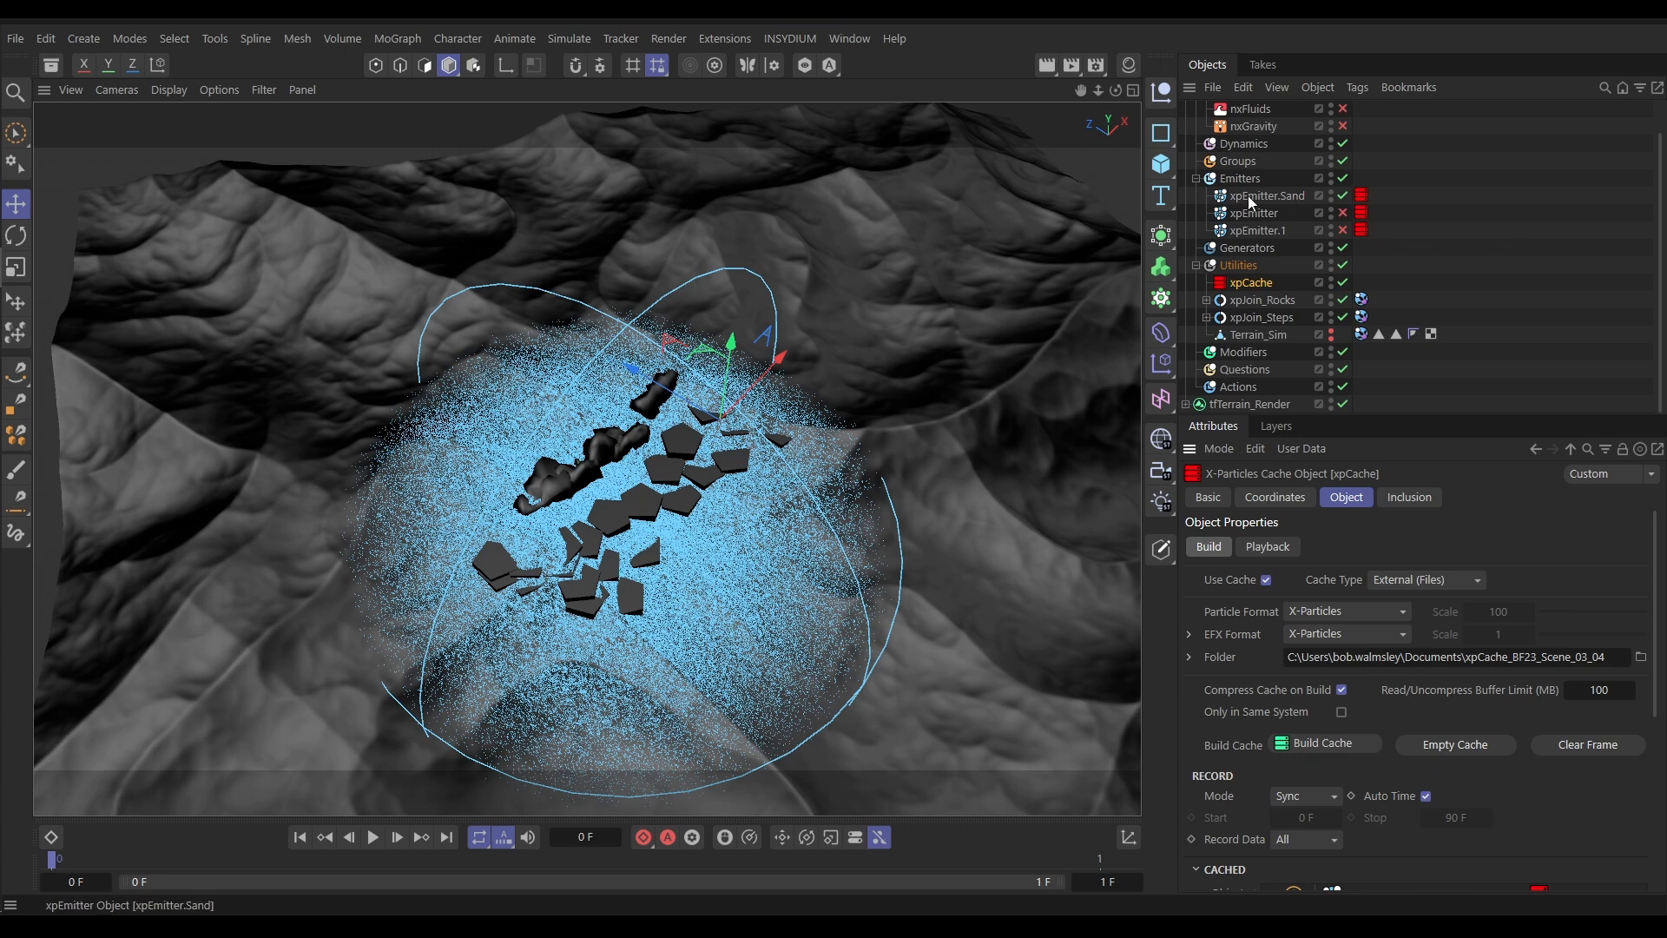
pyautogui.click(1362, 196)
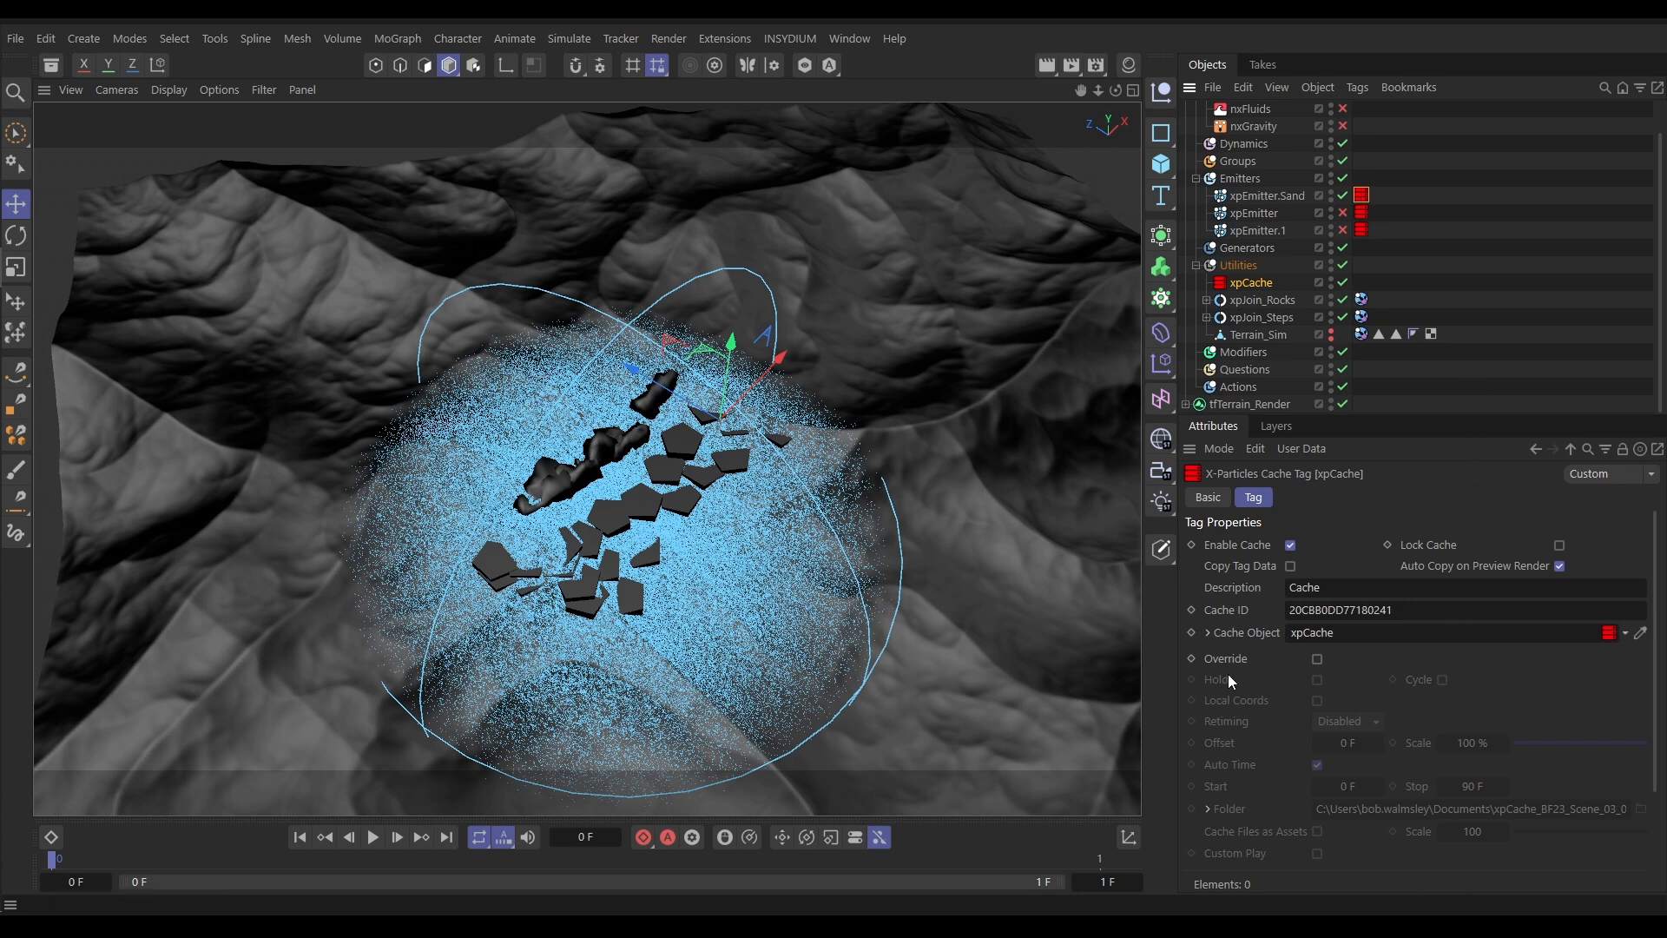
pyautogui.click(1317, 658)
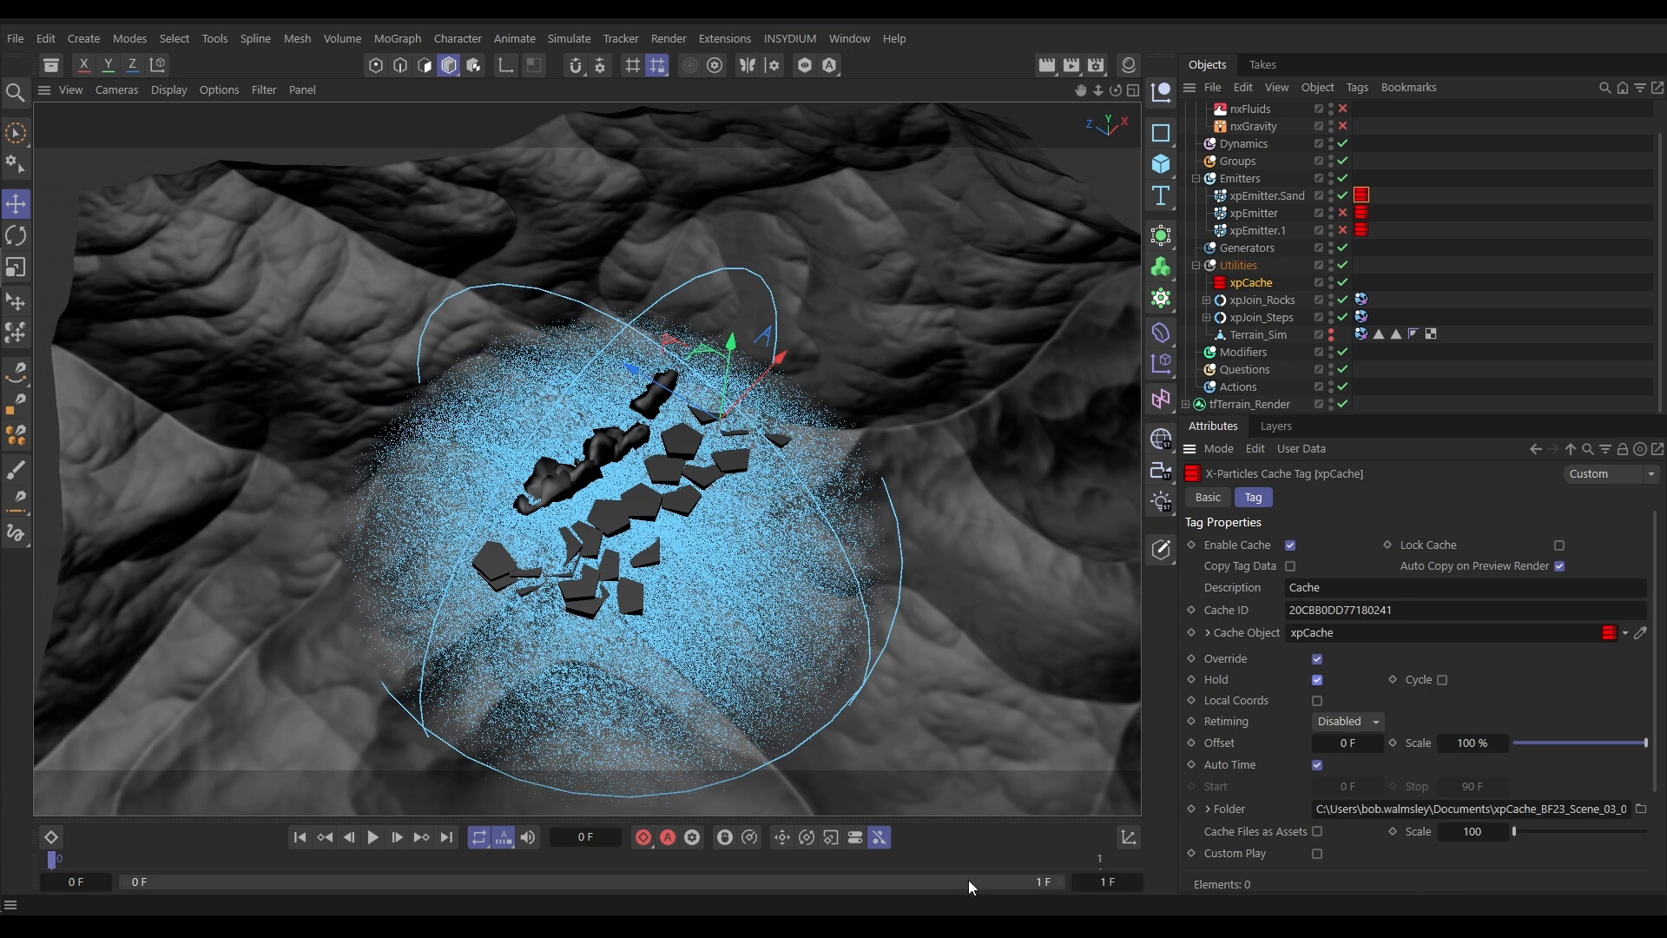
# Set the project end back to 90 F and scrub to frame 33 to check the held sand particles
pyautogui.click(1101, 882)
pyautogui.write('90')
pyautogui.press('Return')
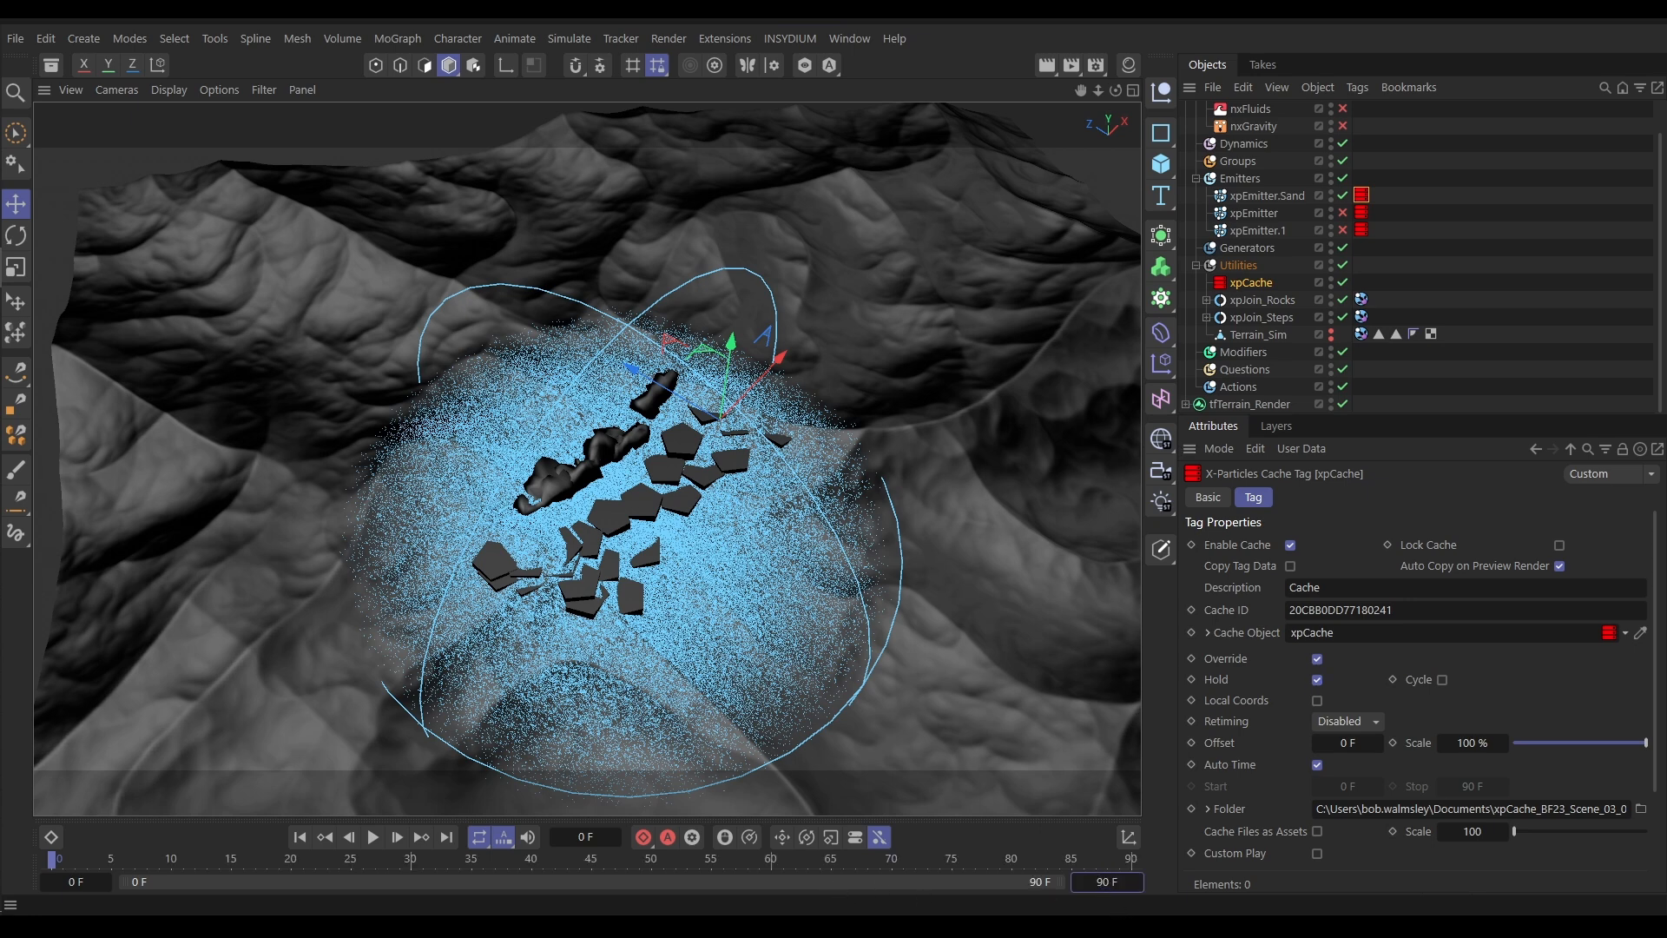
pyautogui.moveTo(49, 864); pyautogui.dragTo(467, 884)
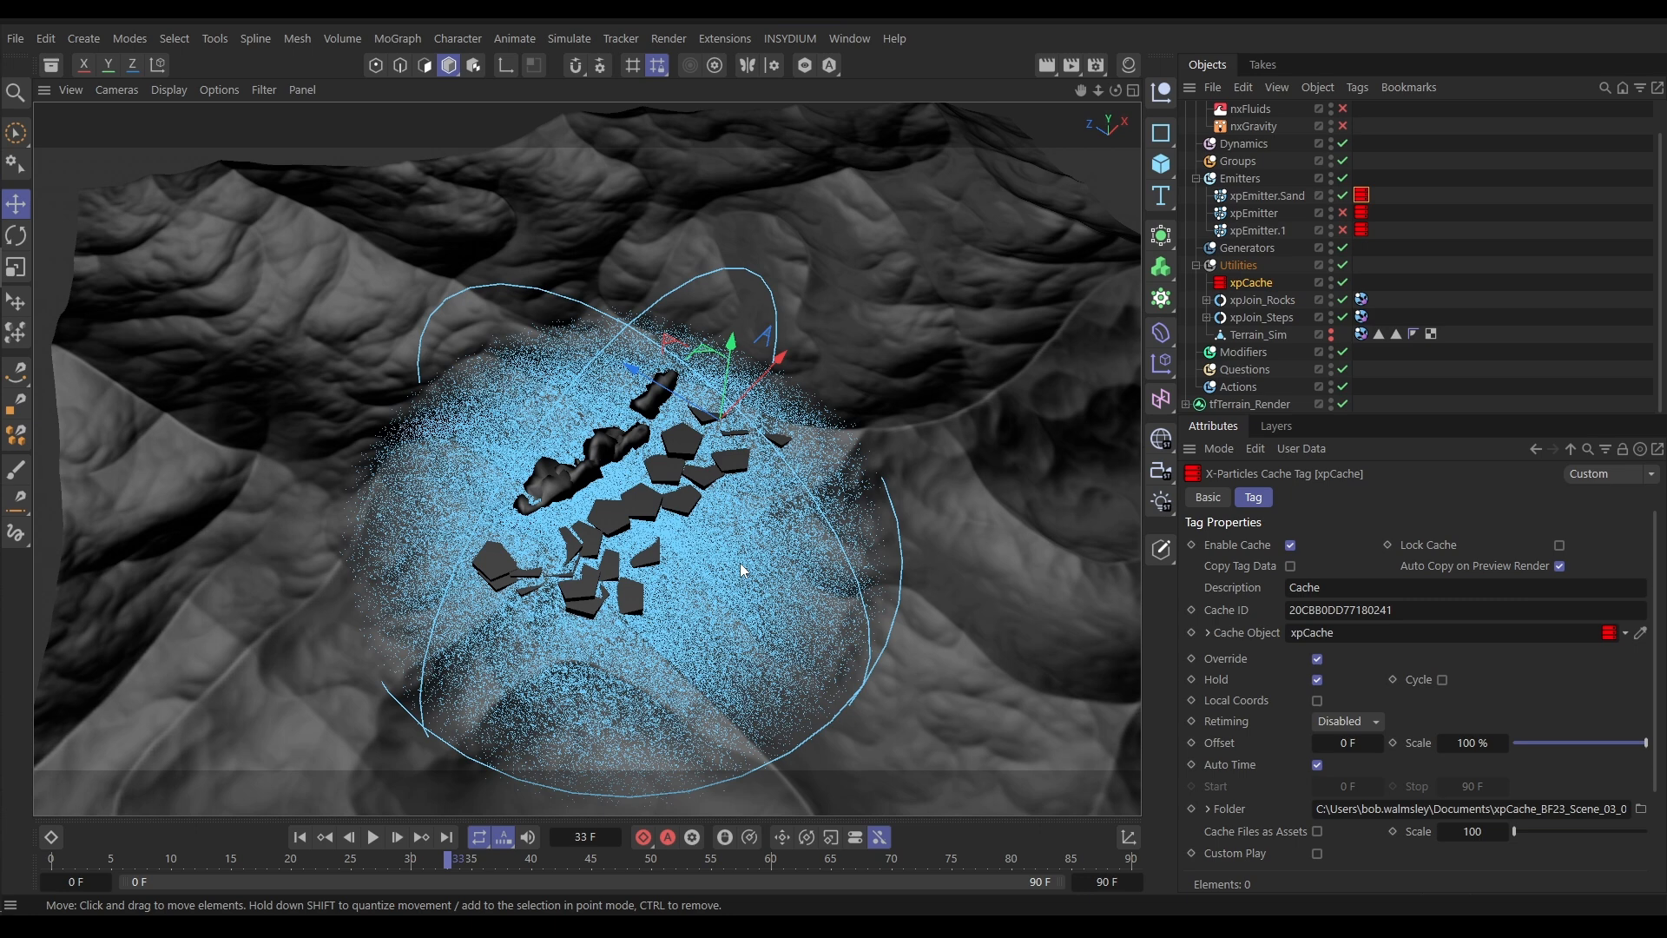
# Hide the spherical falloff shape of xpEmitter.Sand in the viewport
pyautogui.click(1262, 197)
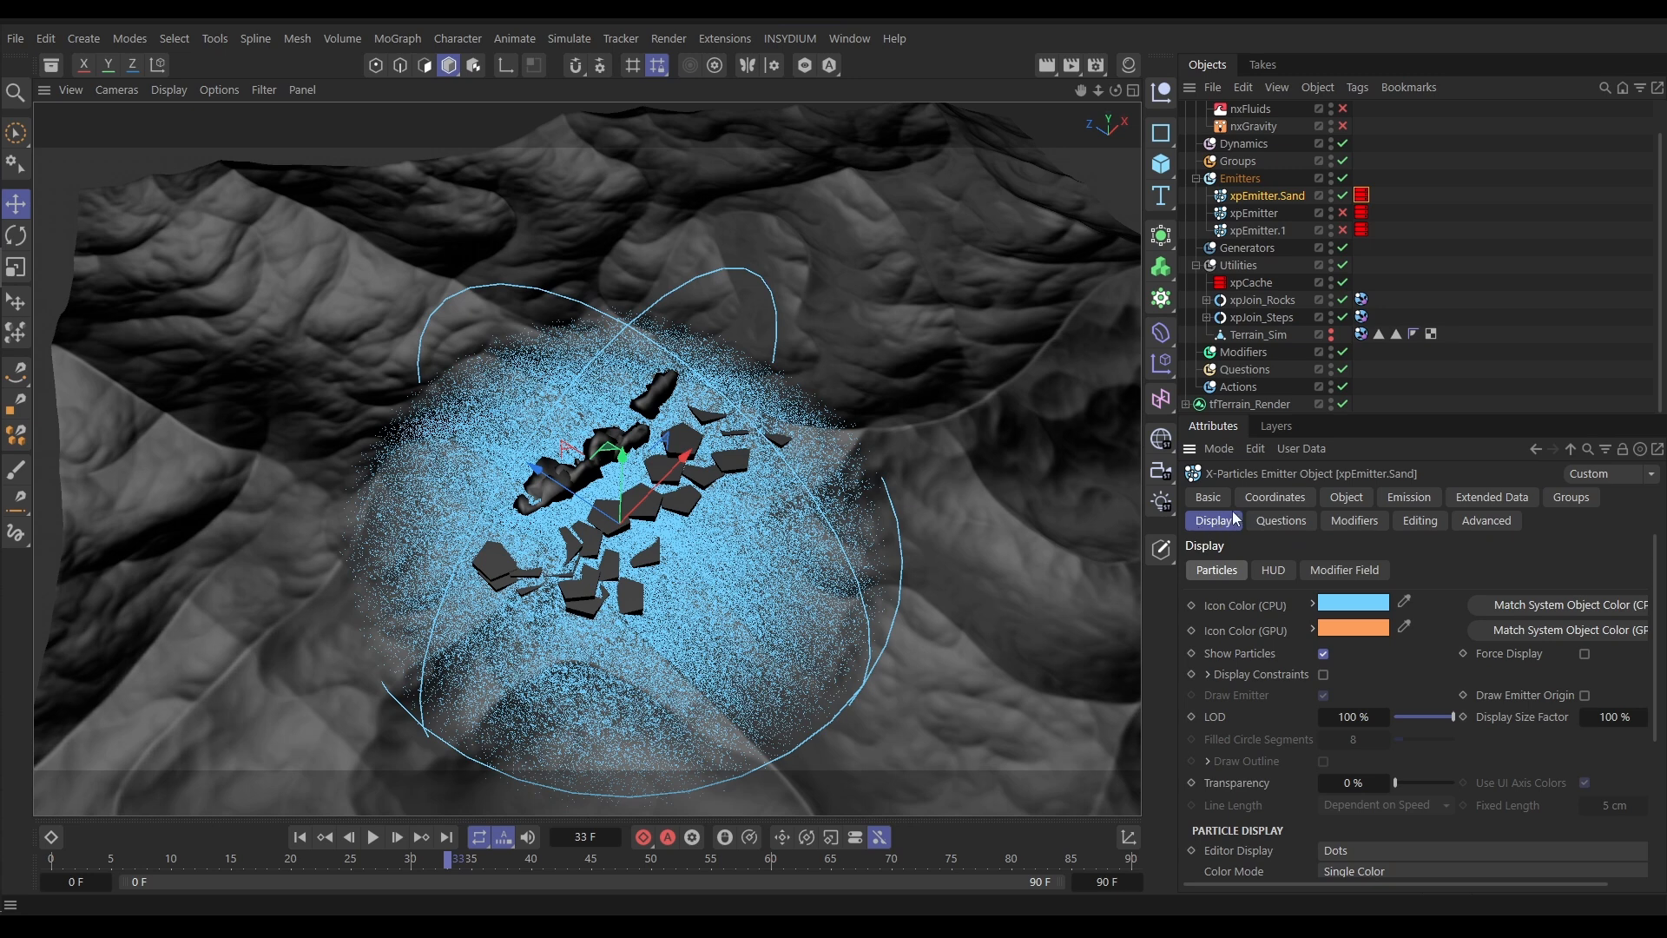
pyautogui.click(1346, 495)
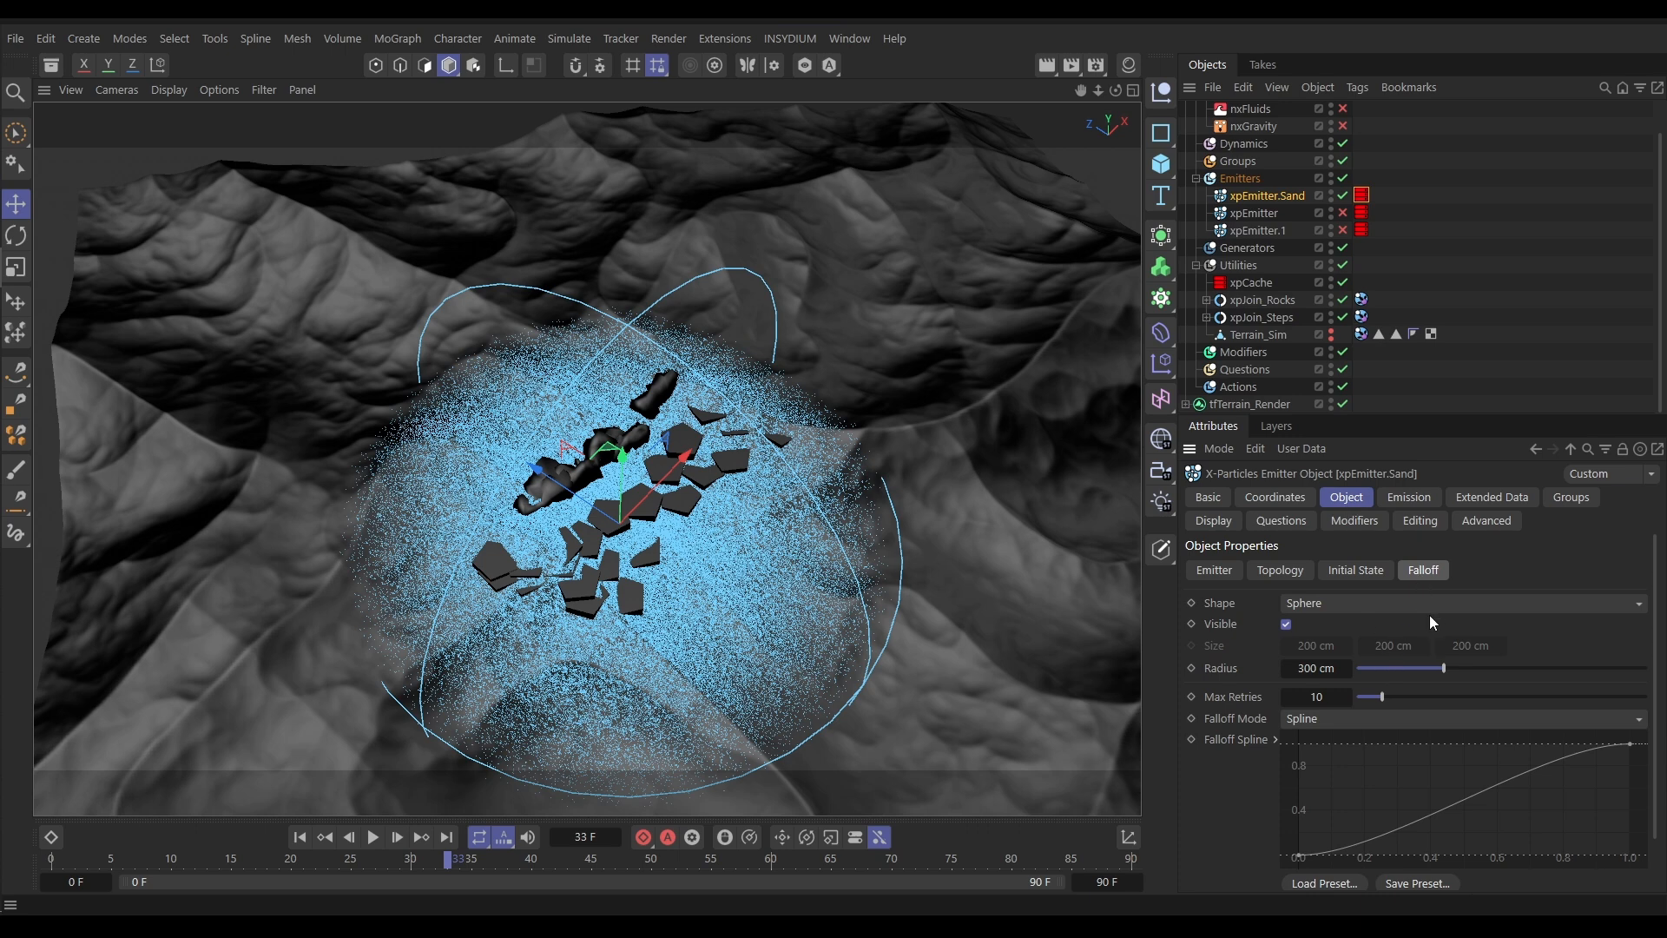
pyautogui.click(1287, 624)
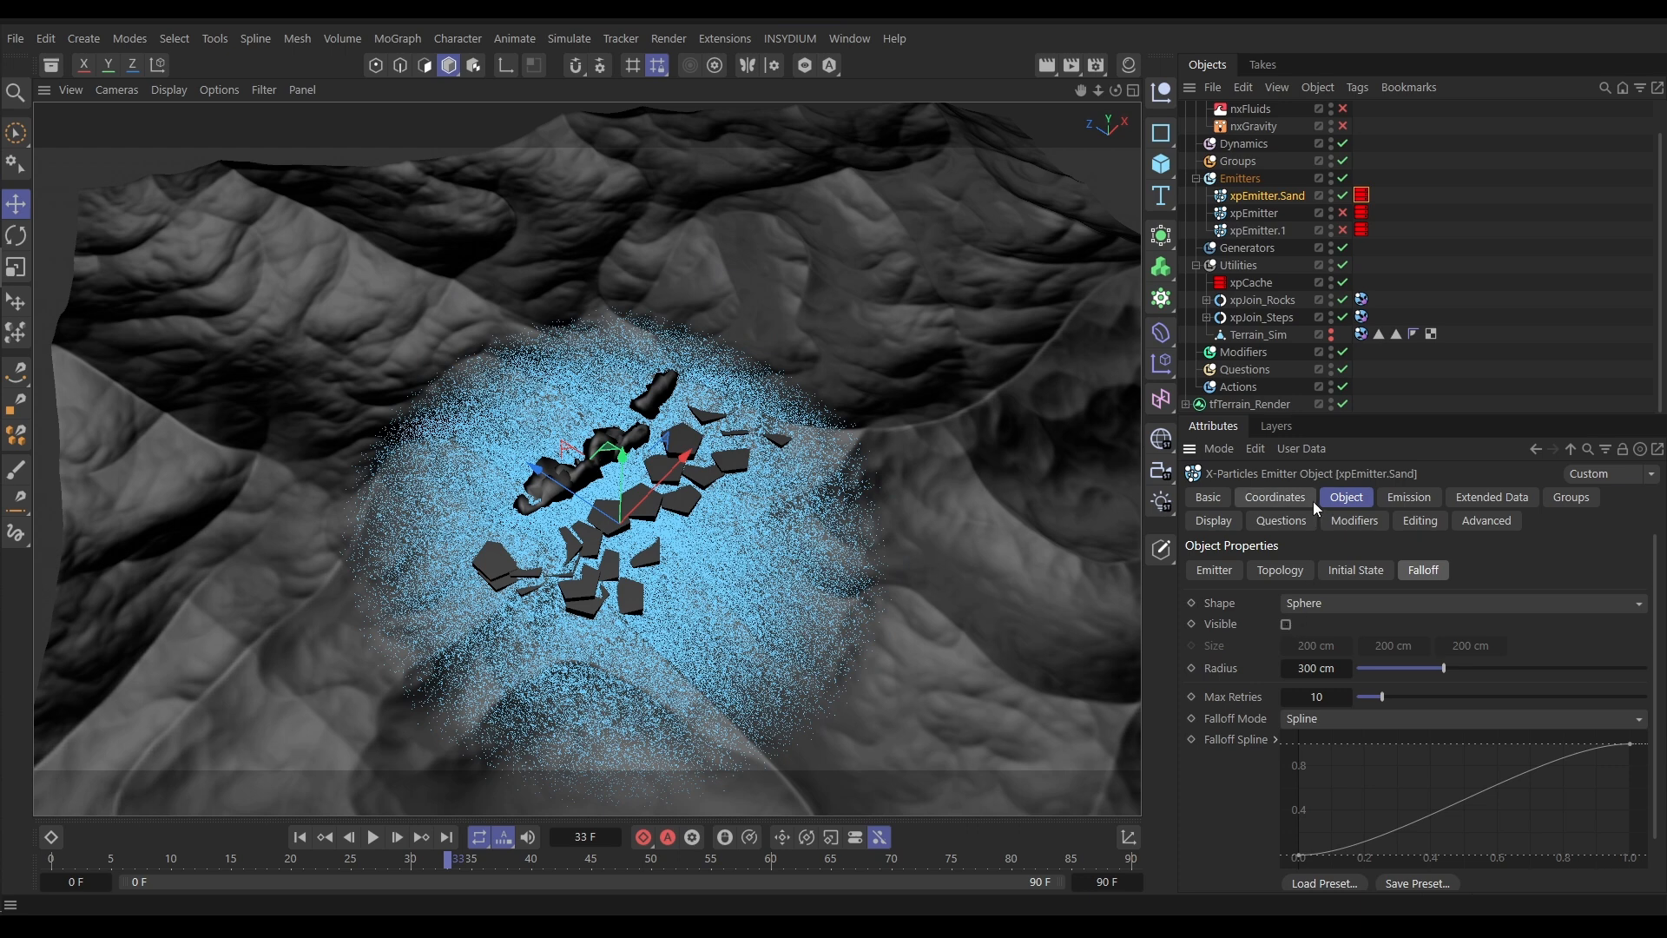
# Check the display settings of xpEmitter and xpEmitter.1, and enable both fluid emitters again
pyautogui.click(1259, 216)
pyautogui.keyDown('ctrl'); pyautogui.click(1252, 228); pyautogui.keyUp('ctrl')
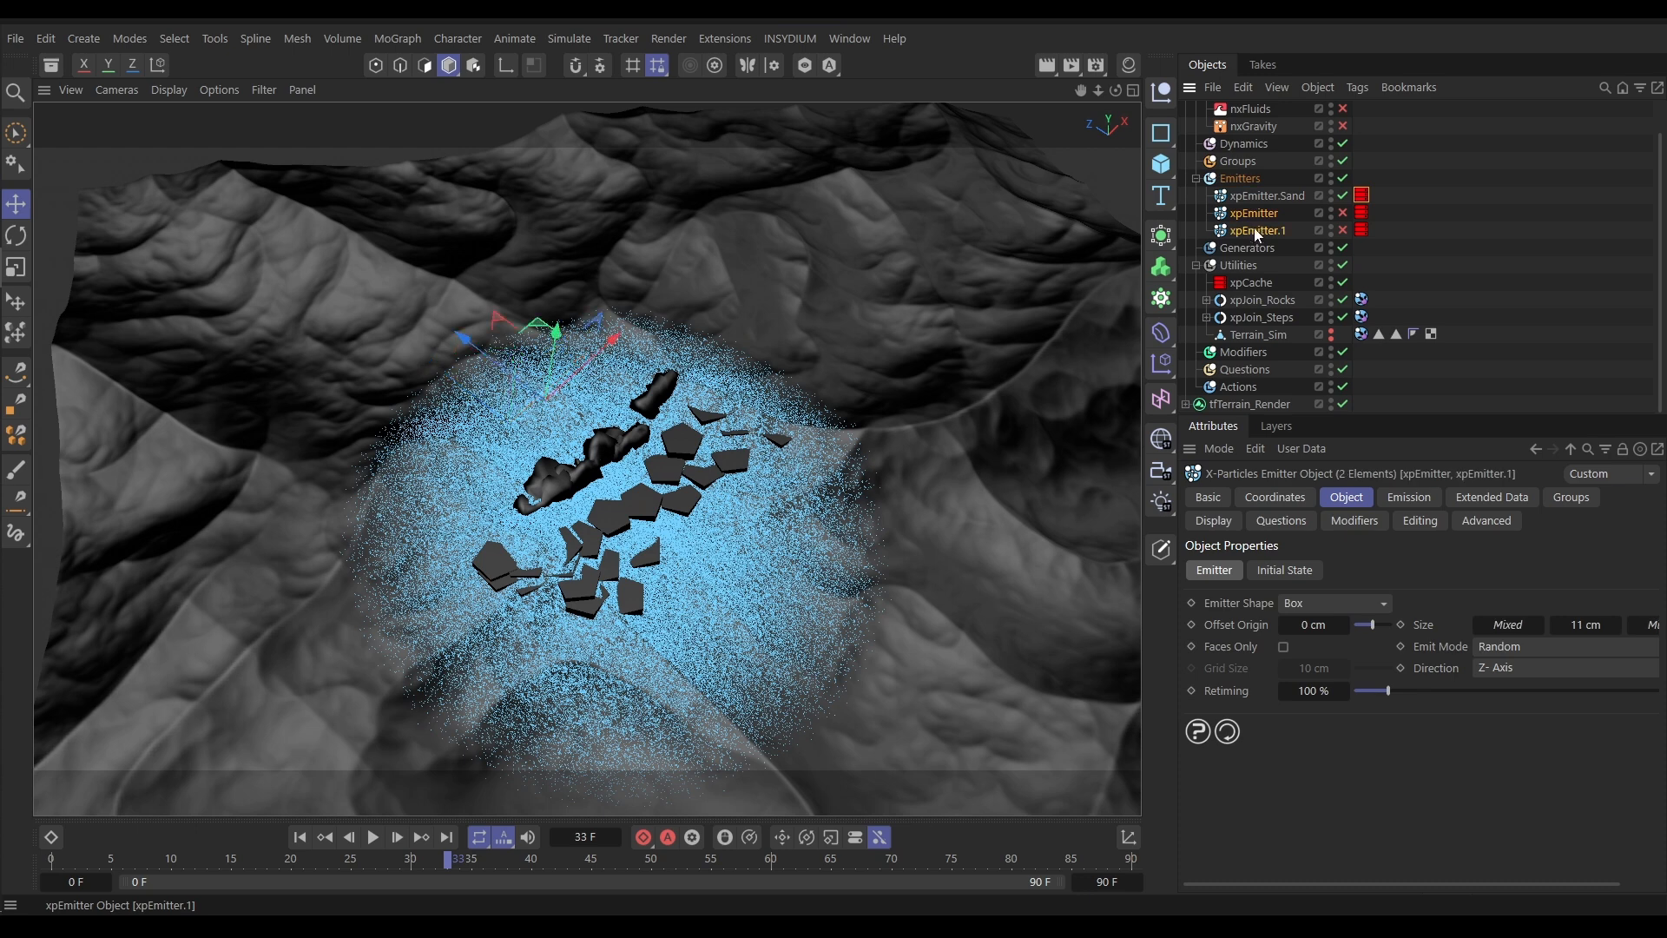
pyautogui.click(1214, 519)
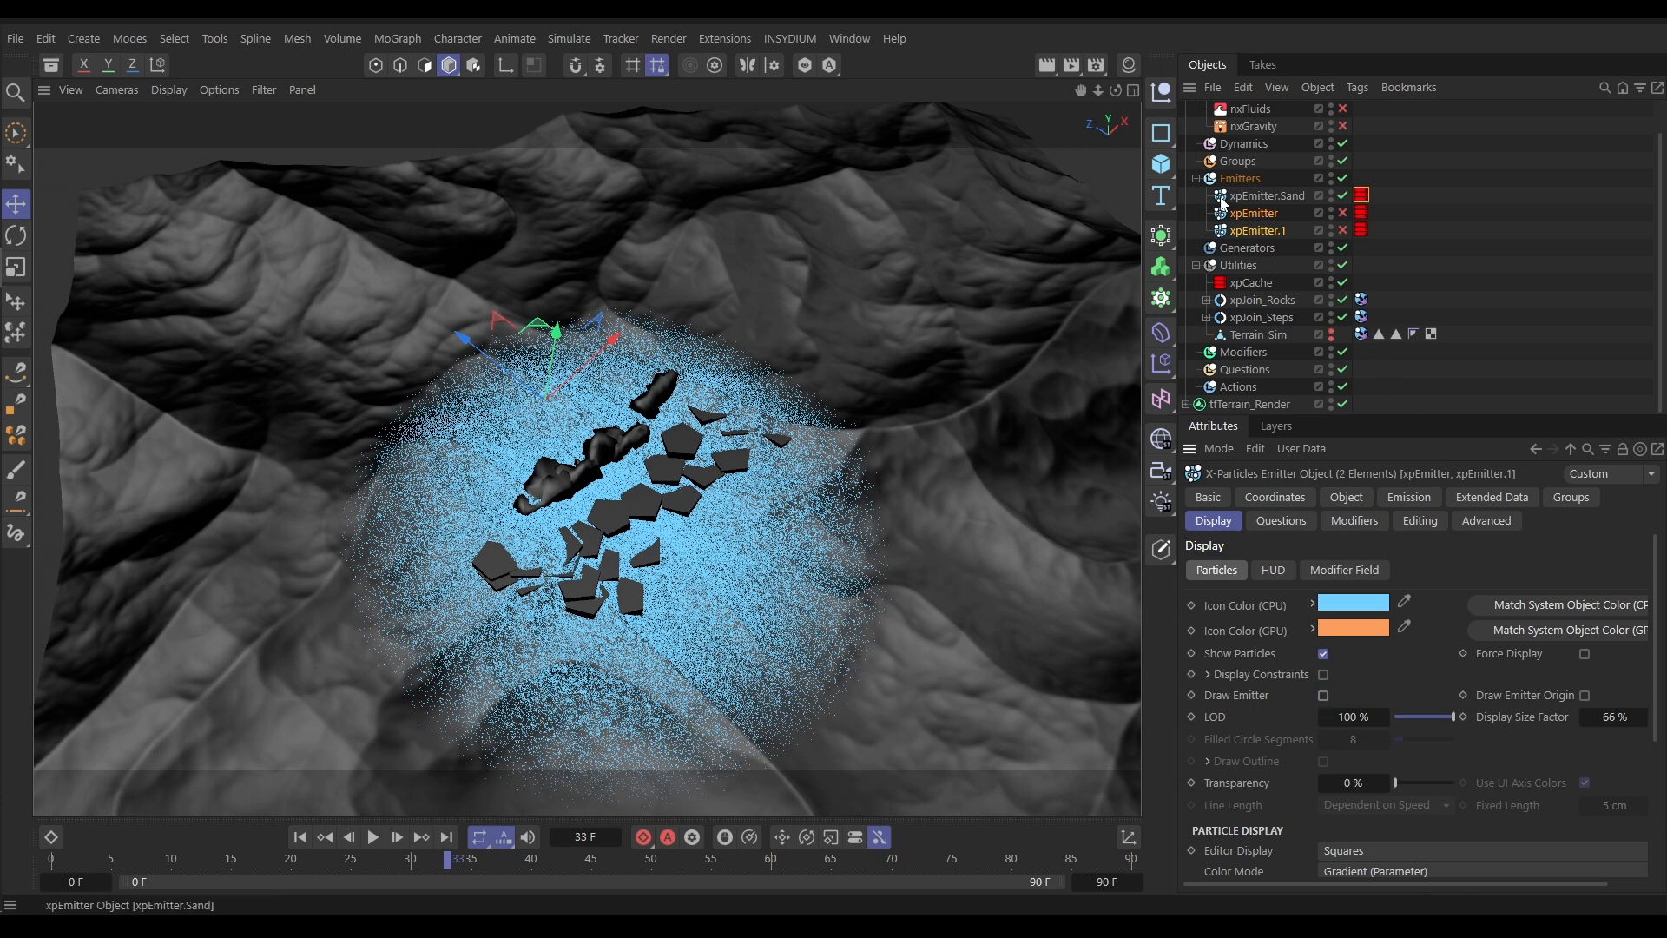
pyautogui.click(1344, 213)
pyautogui.click(1343, 230)
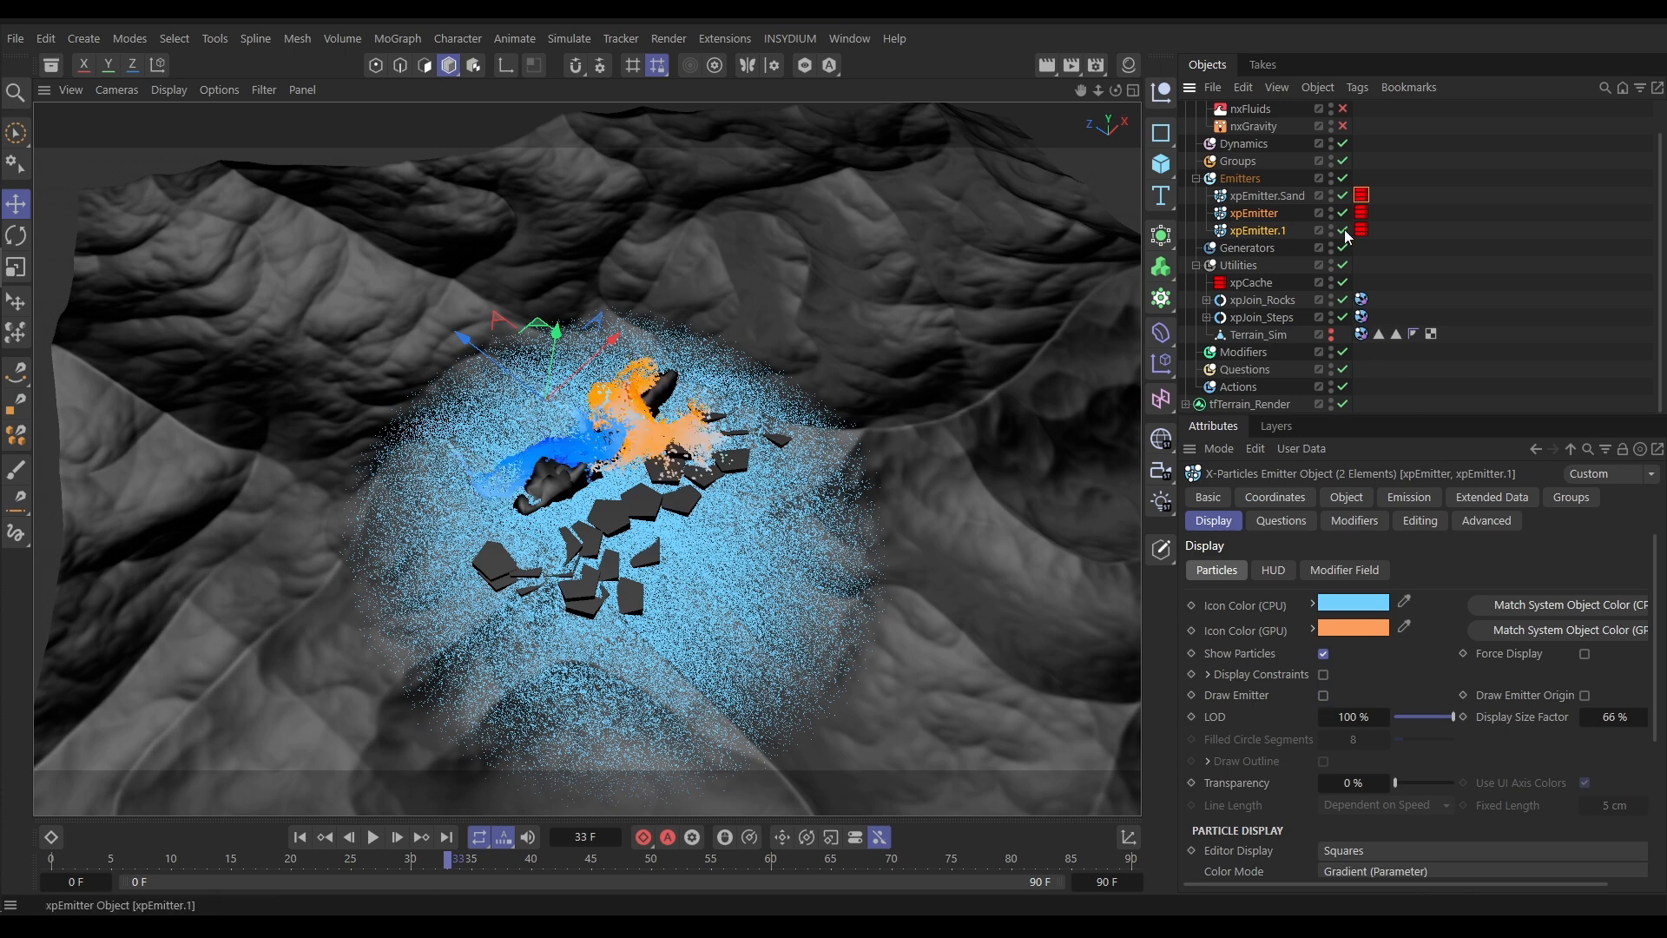
# Collapse the Emitters group and the whole xpSystem hierarchy, and clear the selection
pyautogui.click(1198, 179)
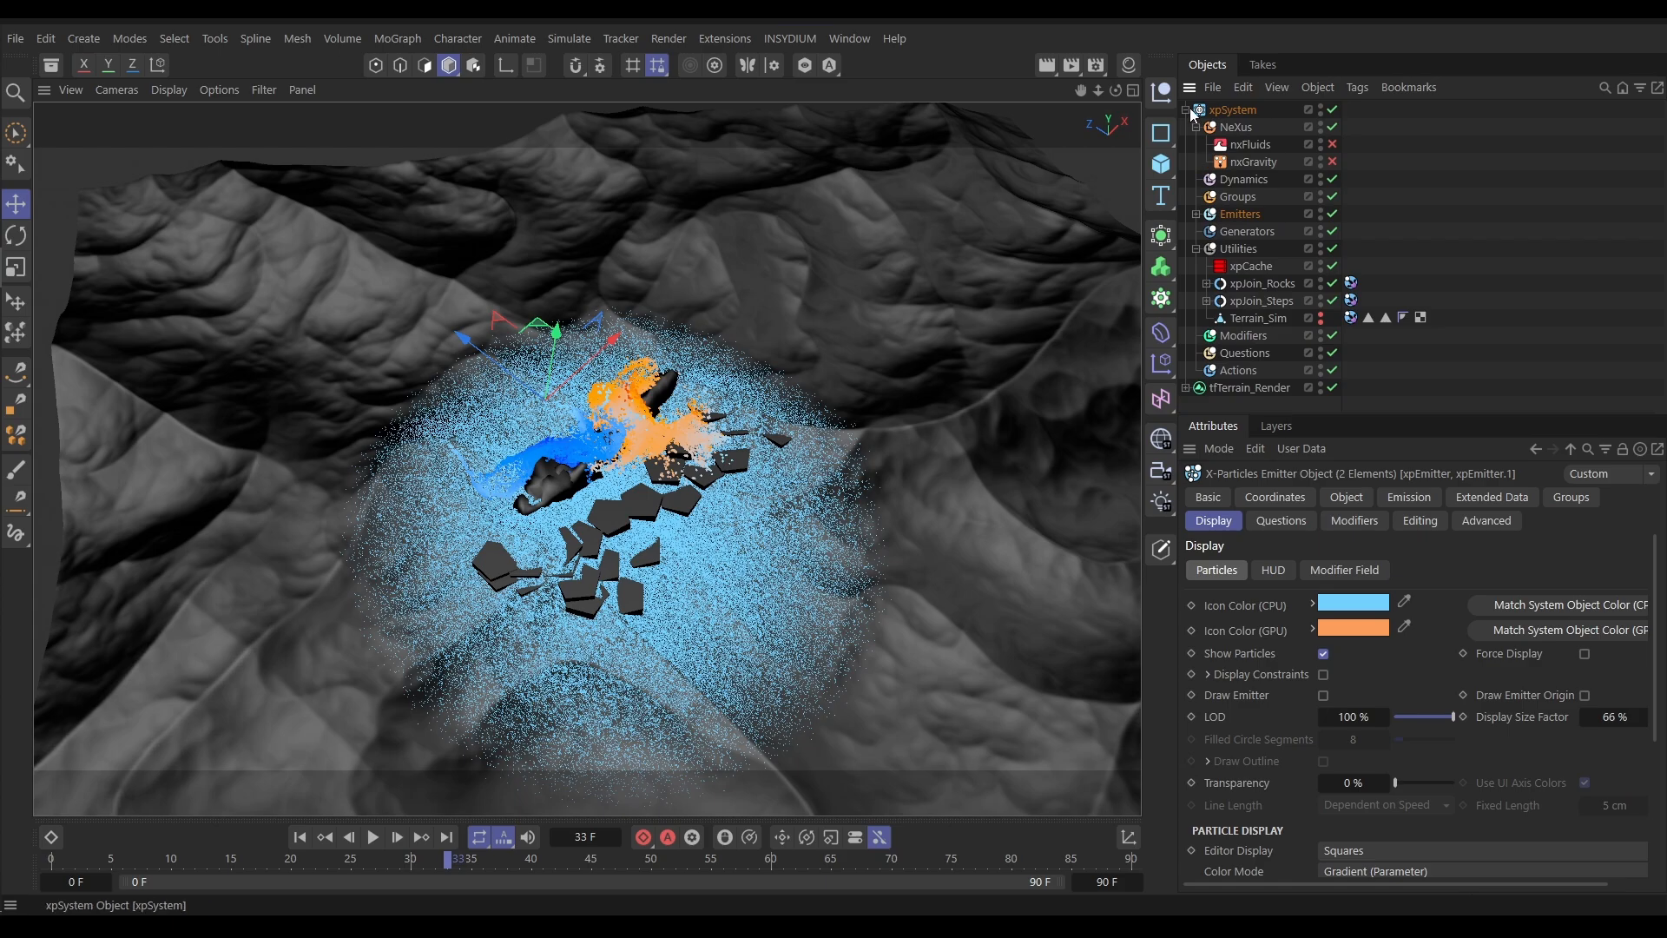
pyautogui.click(1186, 111)
pyautogui.click(1221, 172)
# Scrub to frame 53 to examine the fluids splashing over the rocks, steps and sand up close, and rewind to frame 0
pyautogui.keyDown('alt'); pyautogui.moveTo(608, 577); pyautogui.dragTo(610, 460); pyautogui.keyUp('alt')
pyautogui.keyDown('alt'); pyautogui.moveTo(608, 540); pyautogui.dragTo(907, 627, button='right'); pyautogui.keyUp('alt')
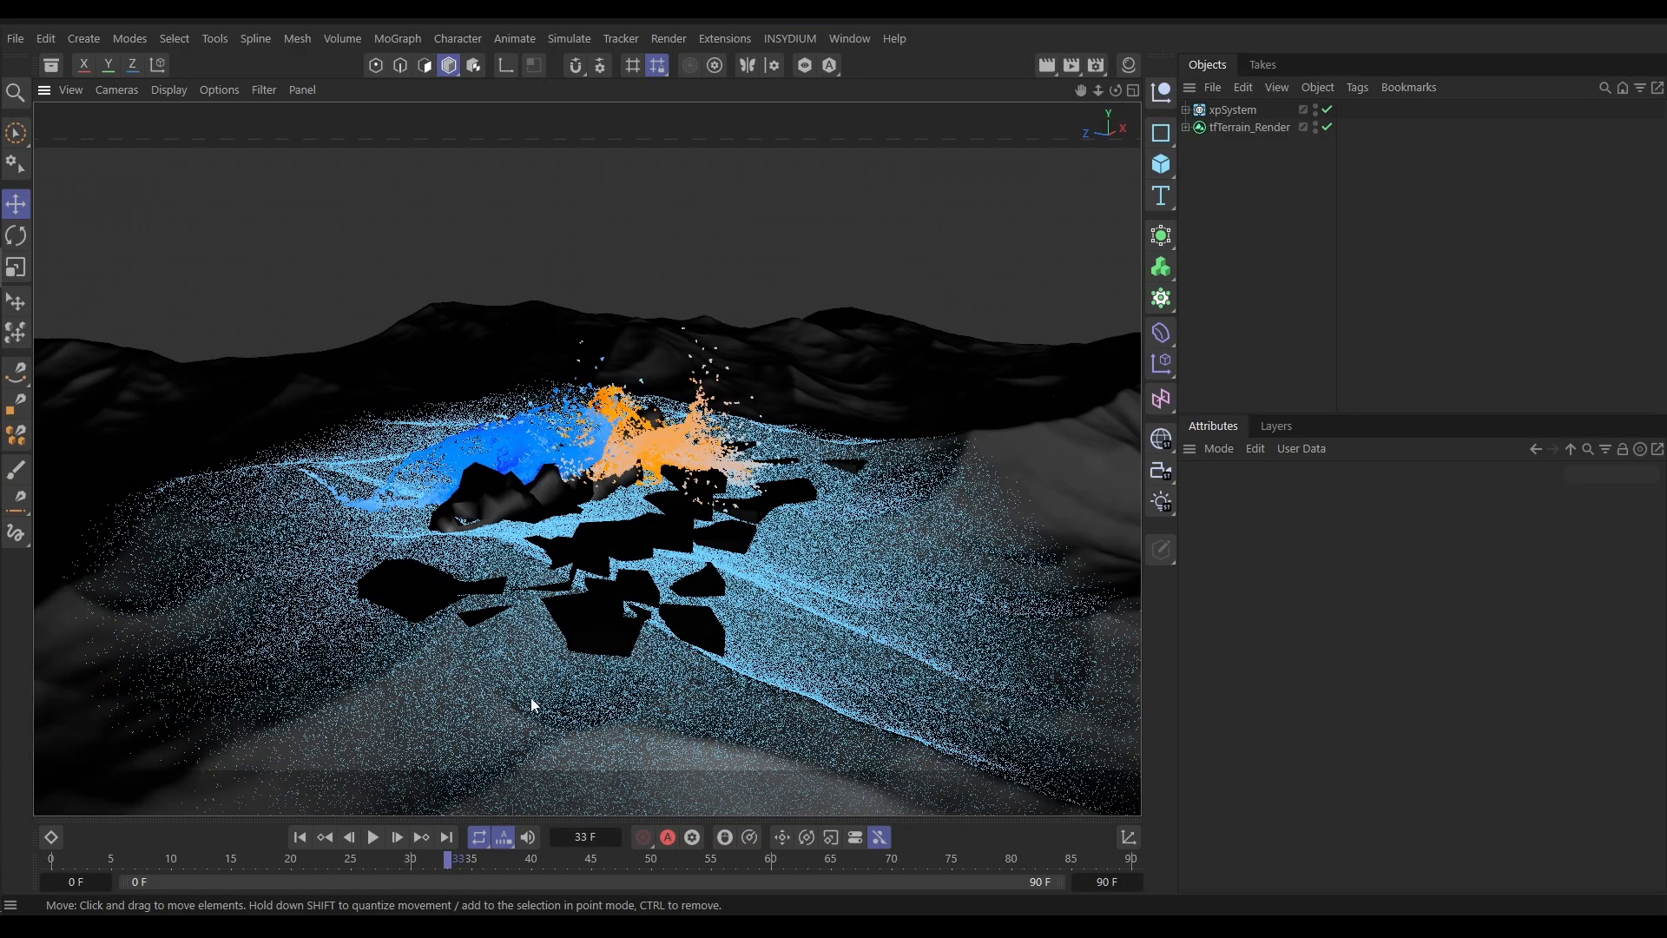
pyautogui.keyDown('alt'); pyautogui.moveTo(645, 560); pyautogui.dragTo(721, 563, button='right'); pyautogui.keyUp('alt')
pyautogui.keyDown('alt'); pyautogui.moveTo(721, 563); pyautogui.dragTo(577, 590); pyautogui.keyUp('alt')
pyautogui.moveTo(368, 857); pyautogui.dragTo(692, 859)
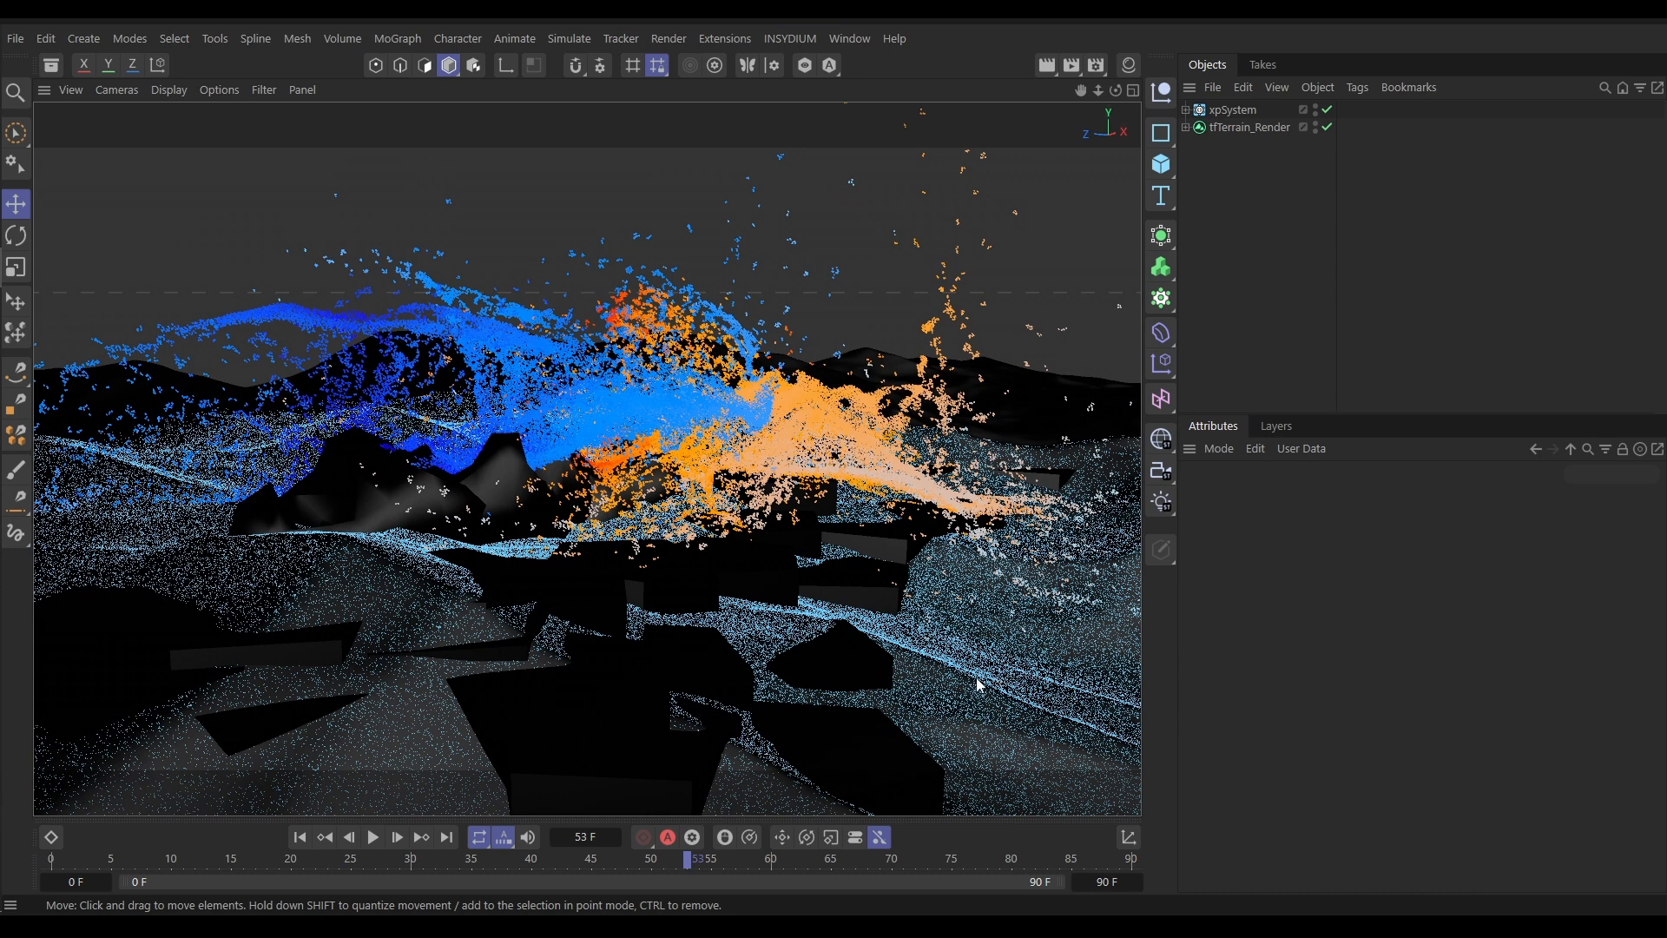
pyautogui.click(300, 836)
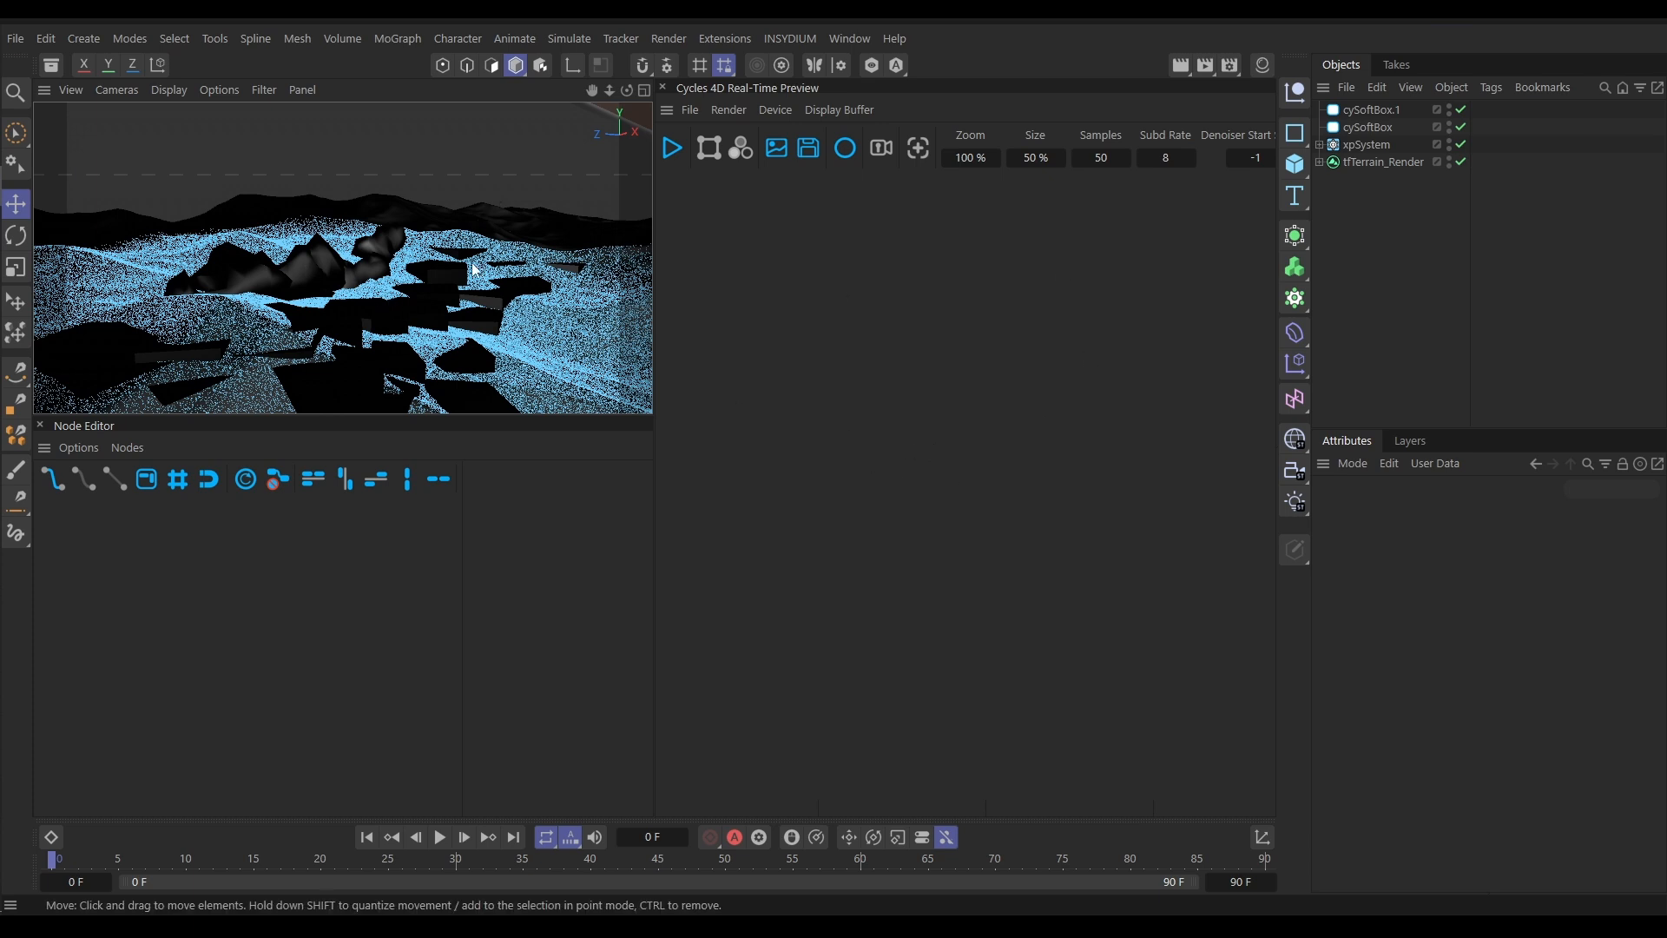
# Scrub to frame 41 and examine where the two softbox lights stand over the terrain
pyautogui.moveTo(351, 864)
pyautogui.mouseDown()
pyautogui.moveTo(939, 908)
pyautogui.moveTo(860, 866)
pyautogui.moveTo(399, 864)
pyautogui.moveTo(610, 867)
pyautogui.mouseUp()
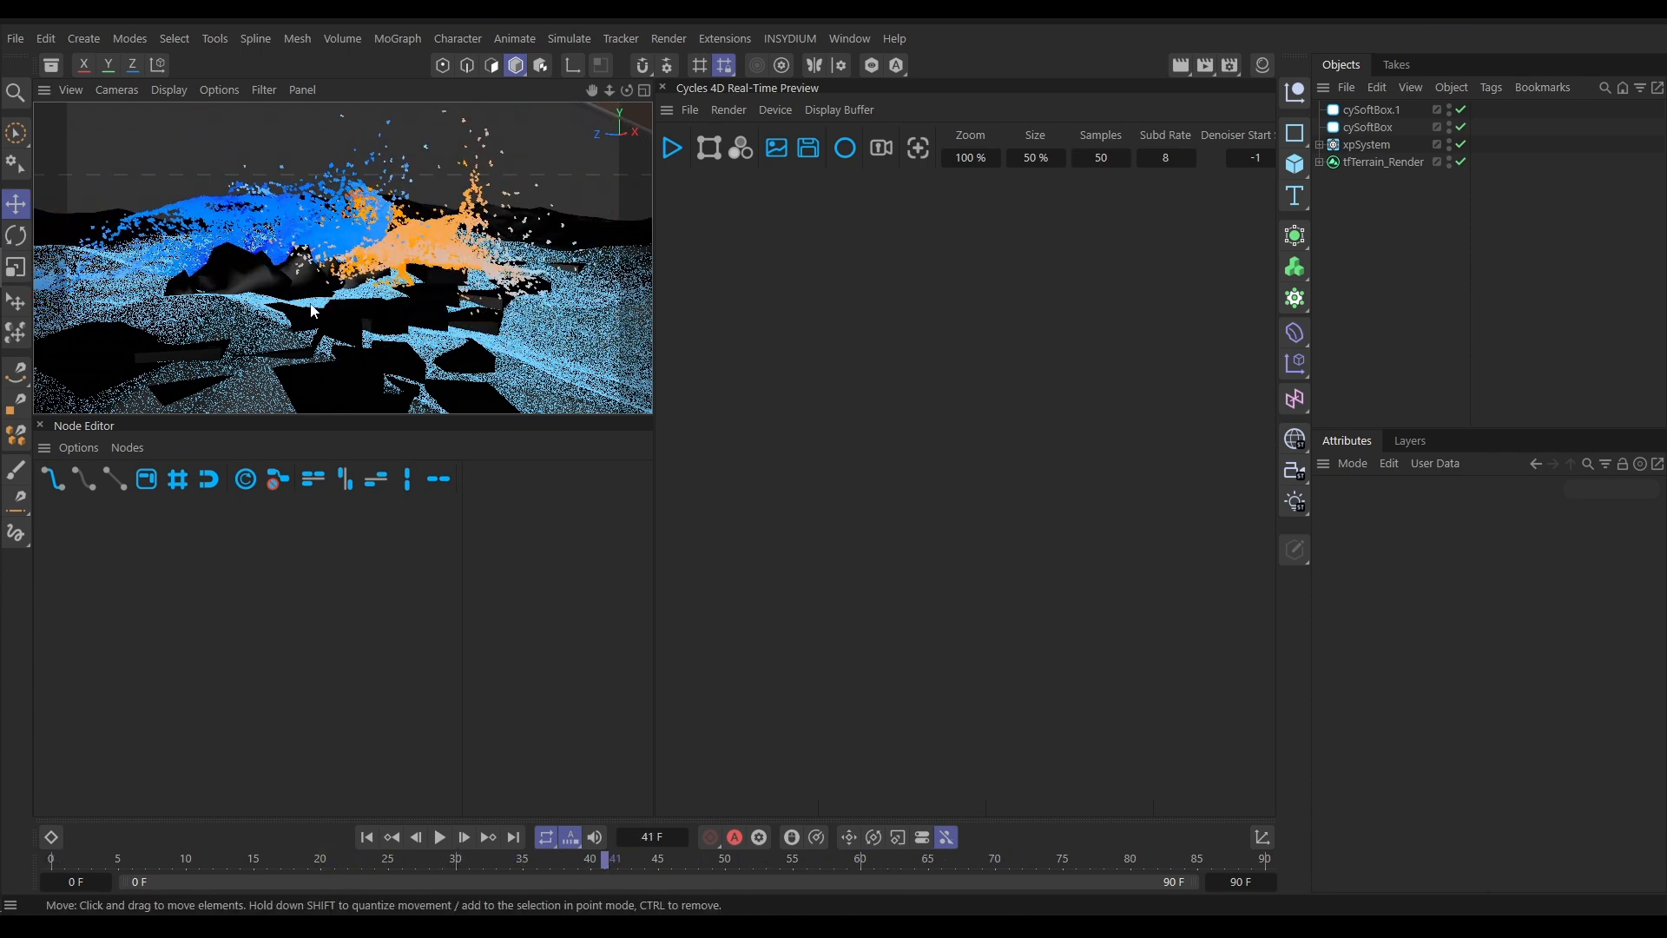
pyautogui.scroll(-7, 439, 251)
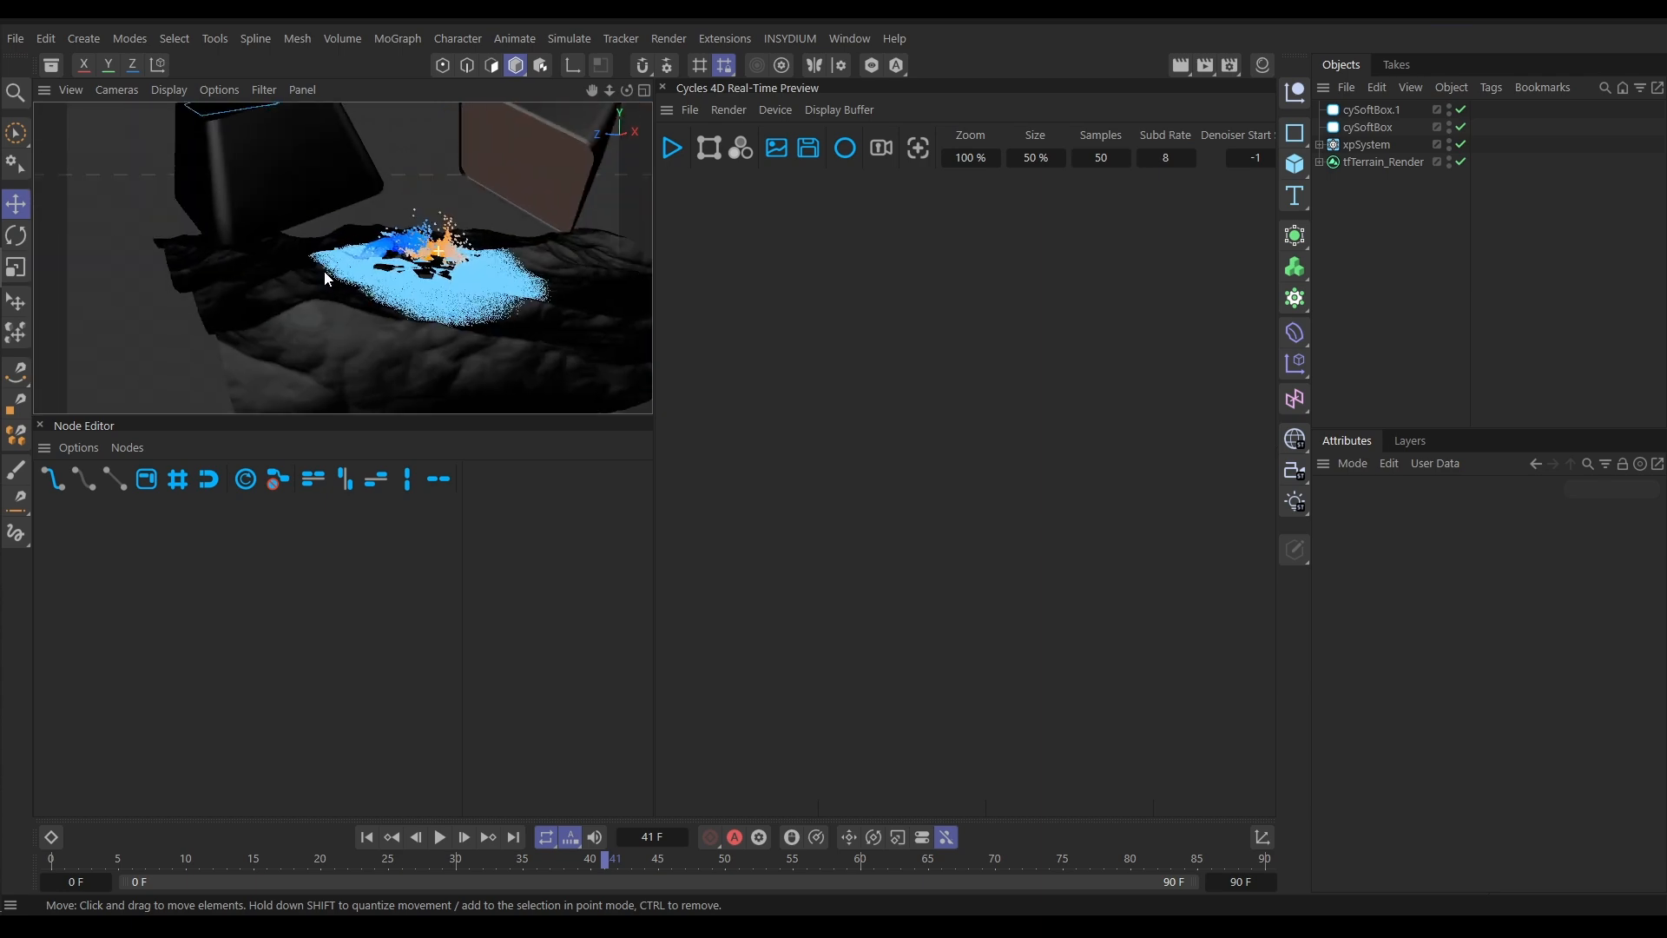
pyautogui.keyDown('alt'); pyautogui.moveTo(420, 255); pyautogui.dragTo(403, 291); pyautogui.keyUp('alt')
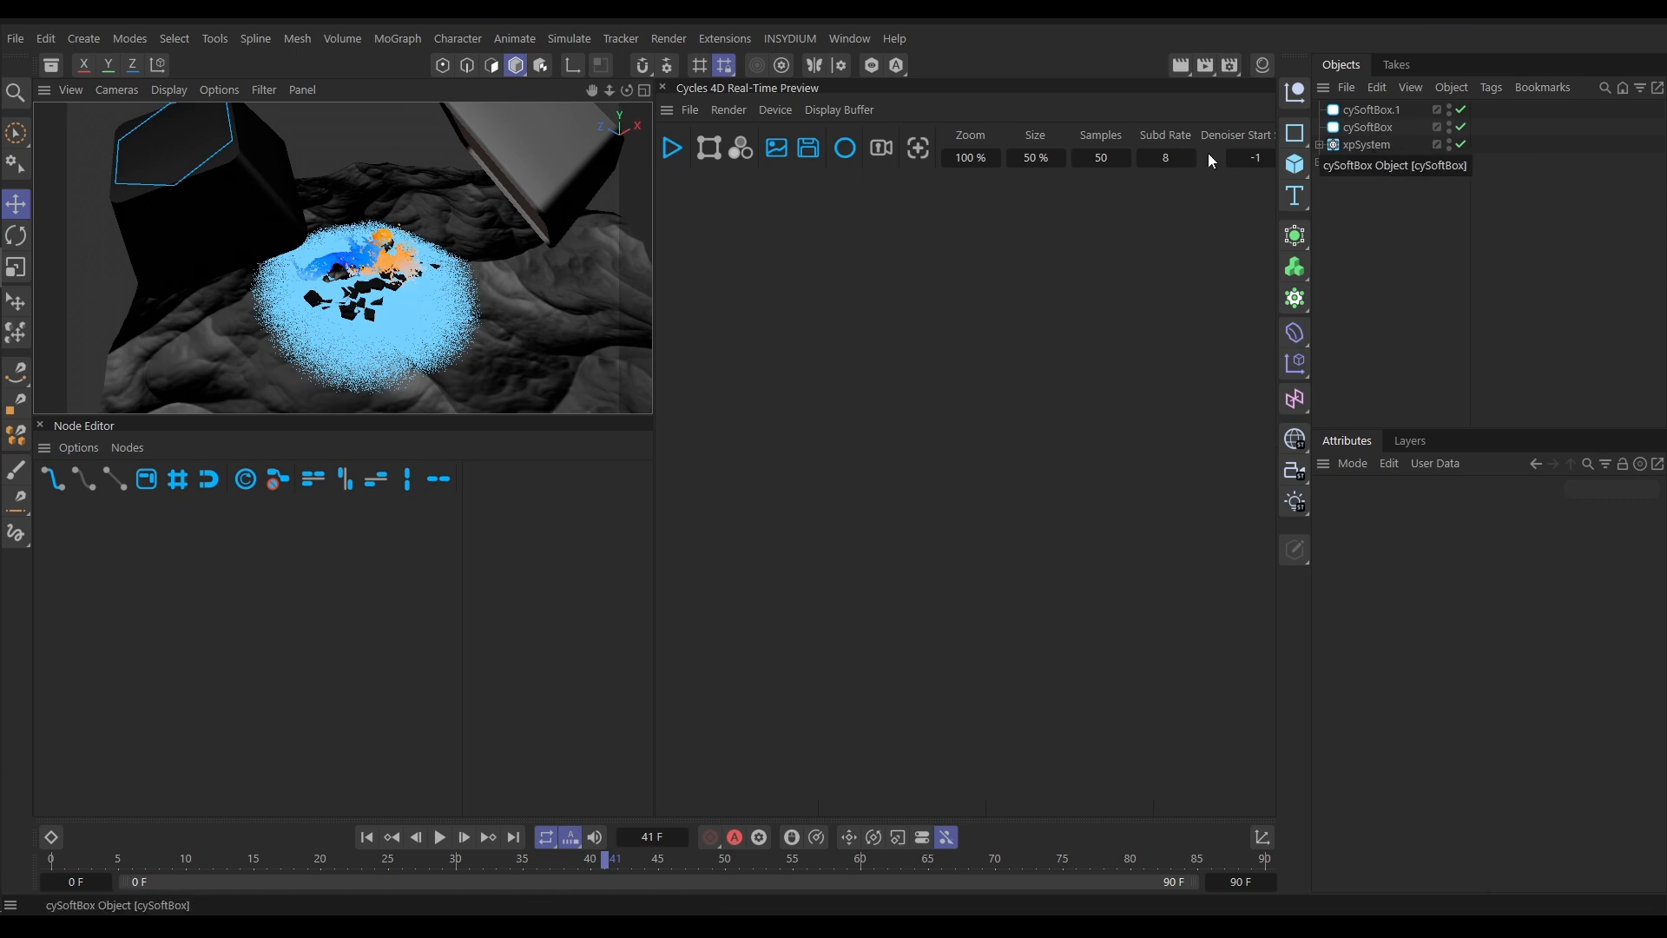
pyautogui.keyDown('alt'); pyautogui.moveTo(374, 311); pyautogui.dragTo(211, 218); pyautogui.keyUp('alt')
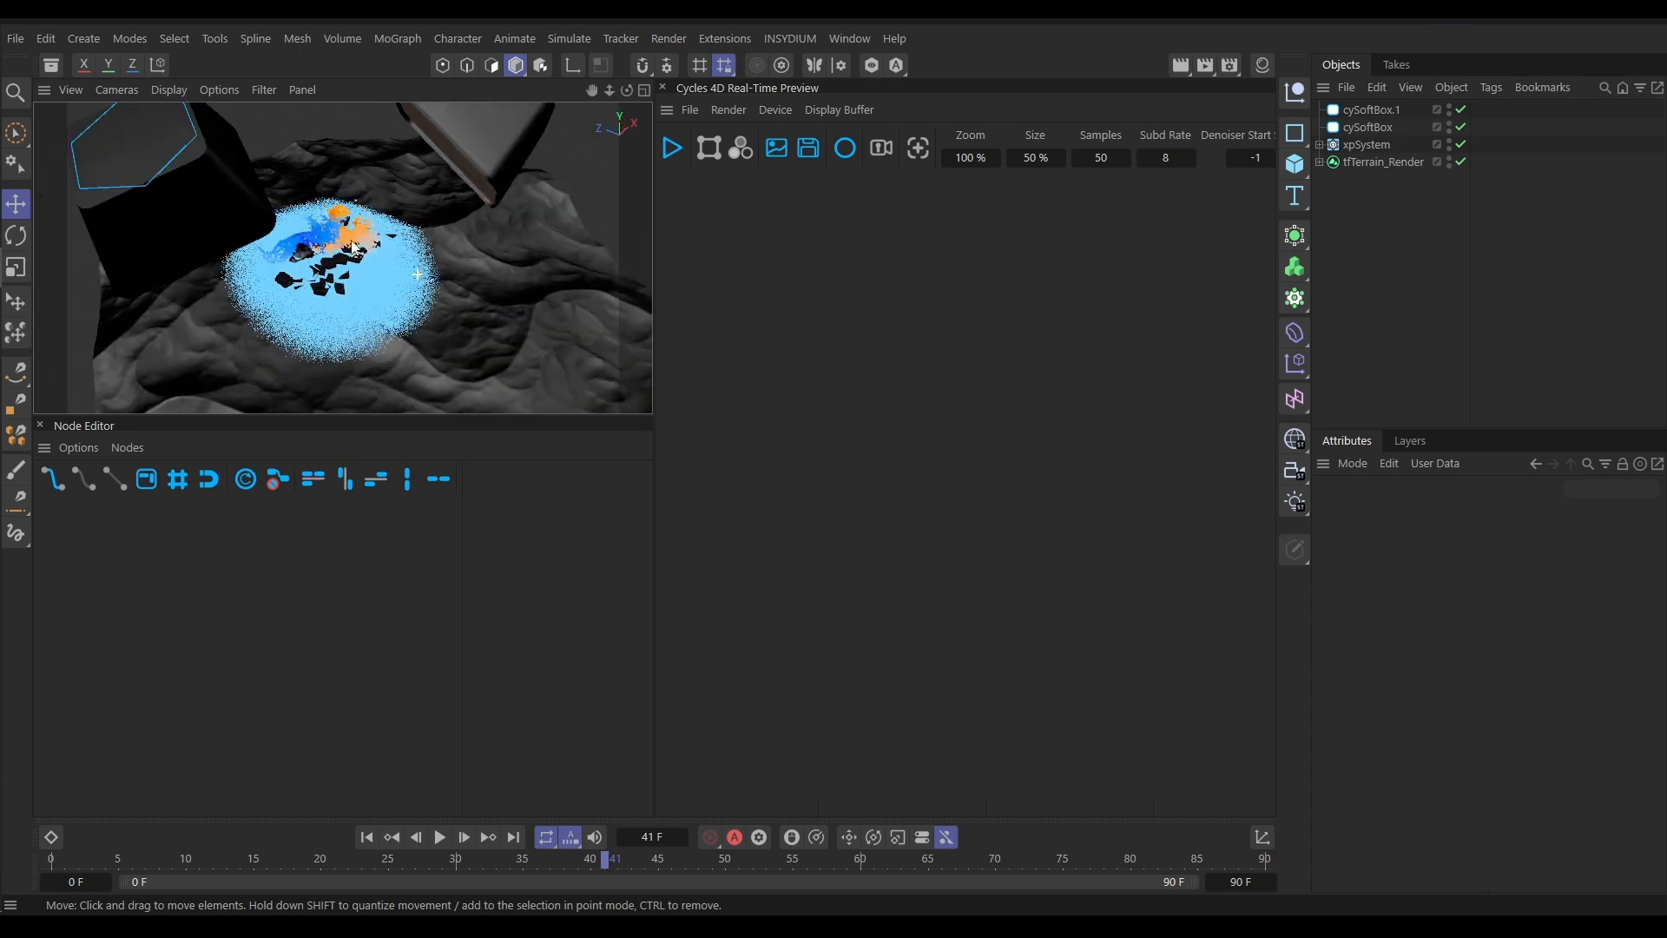
pyautogui.keyDown('alt'); pyautogui.moveTo(323, 264); pyautogui.dragTo(287, 261); pyautogui.keyUp('alt')
pyautogui.click(790, 40)
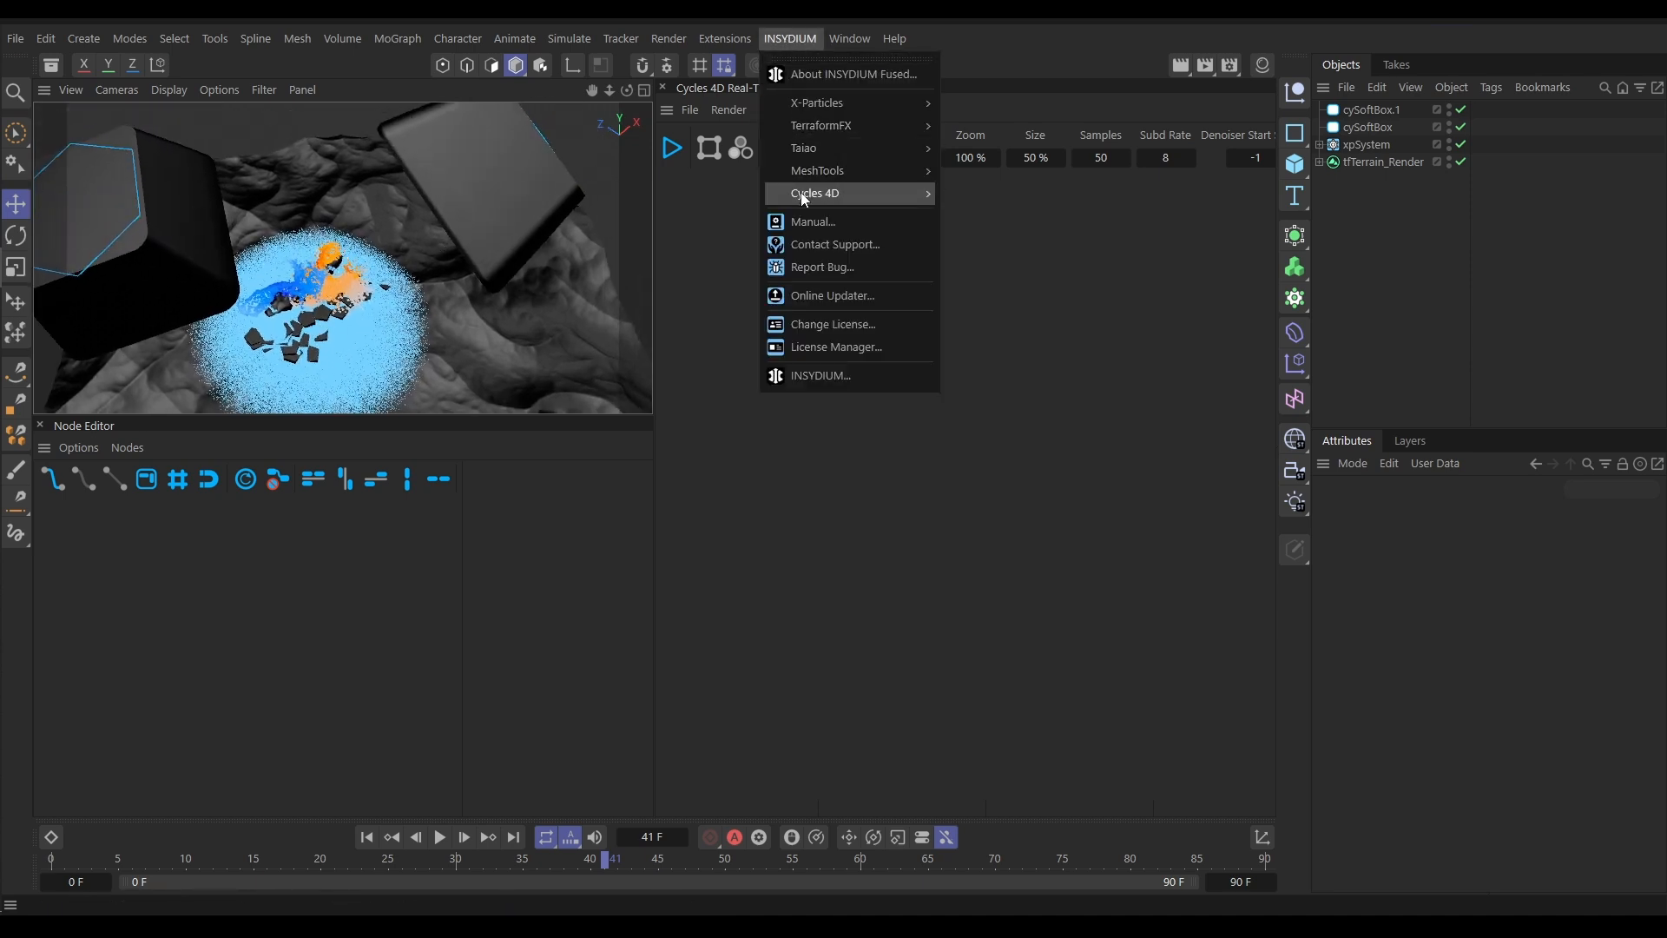
pyautogui.moveTo(922, 193)
pyautogui.moveTo(971, 320)
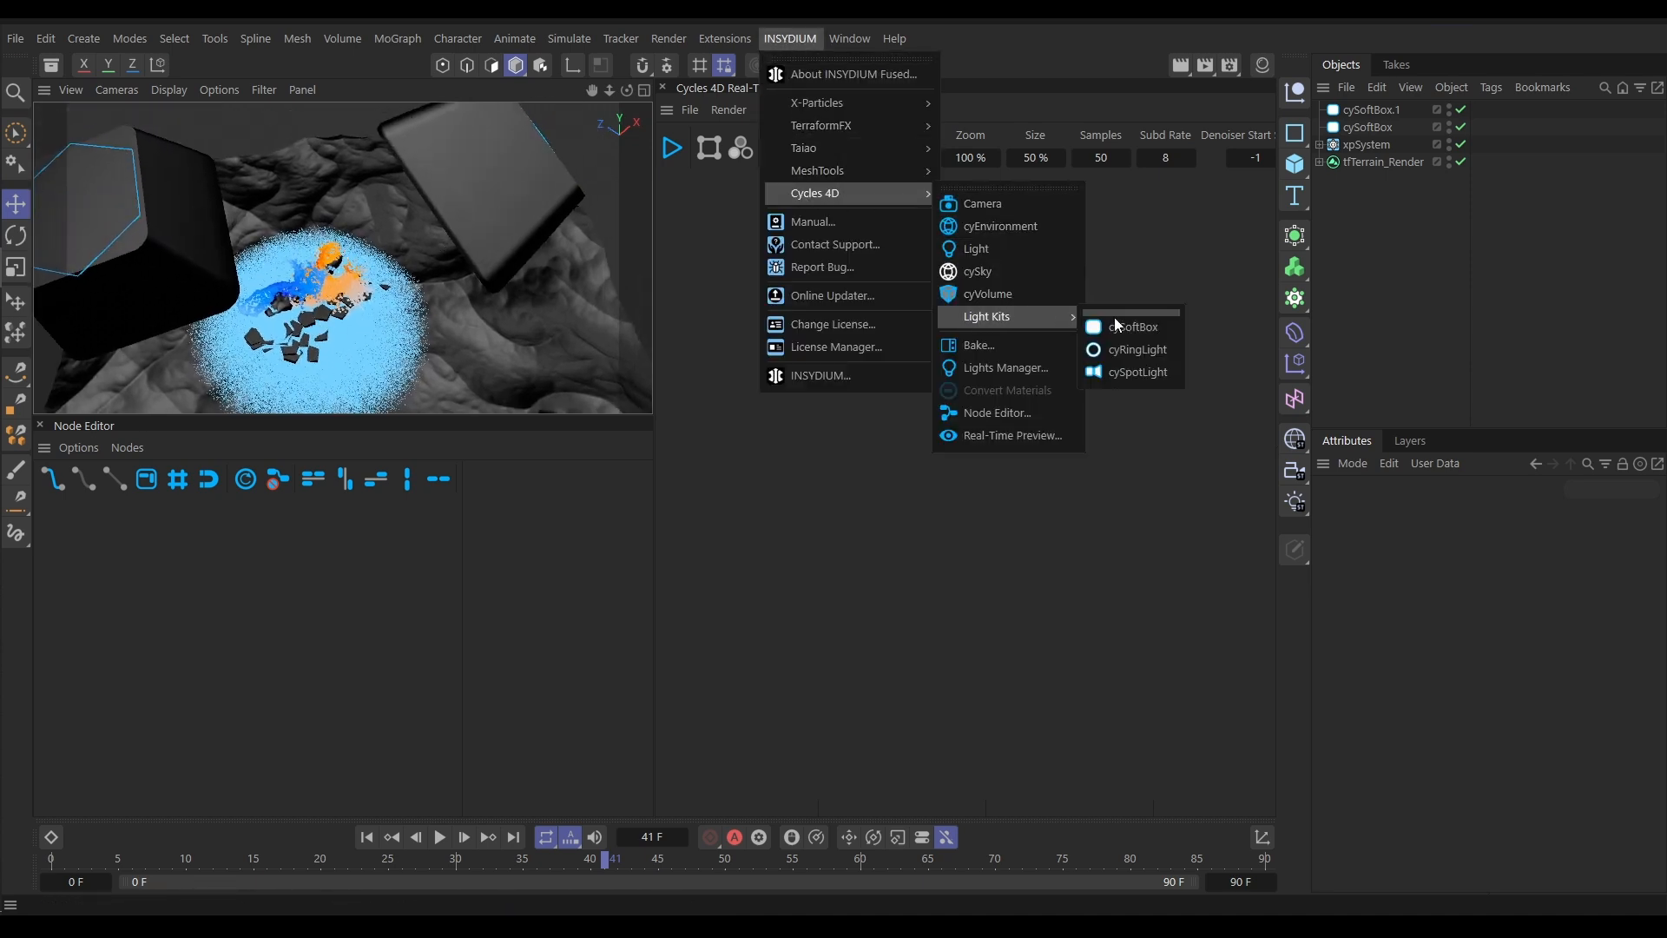
pyautogui.click(1368, 231)
# Review the color and strength settings of cySoftBox.1 and cySoftBox
pyautogui.keyDown('alt'); pyautogui.moveTo(377, 366); pyautogui.dragTo(476, 153); pyautogui.keyUp('alt')
pyautogui.click(476, 153)
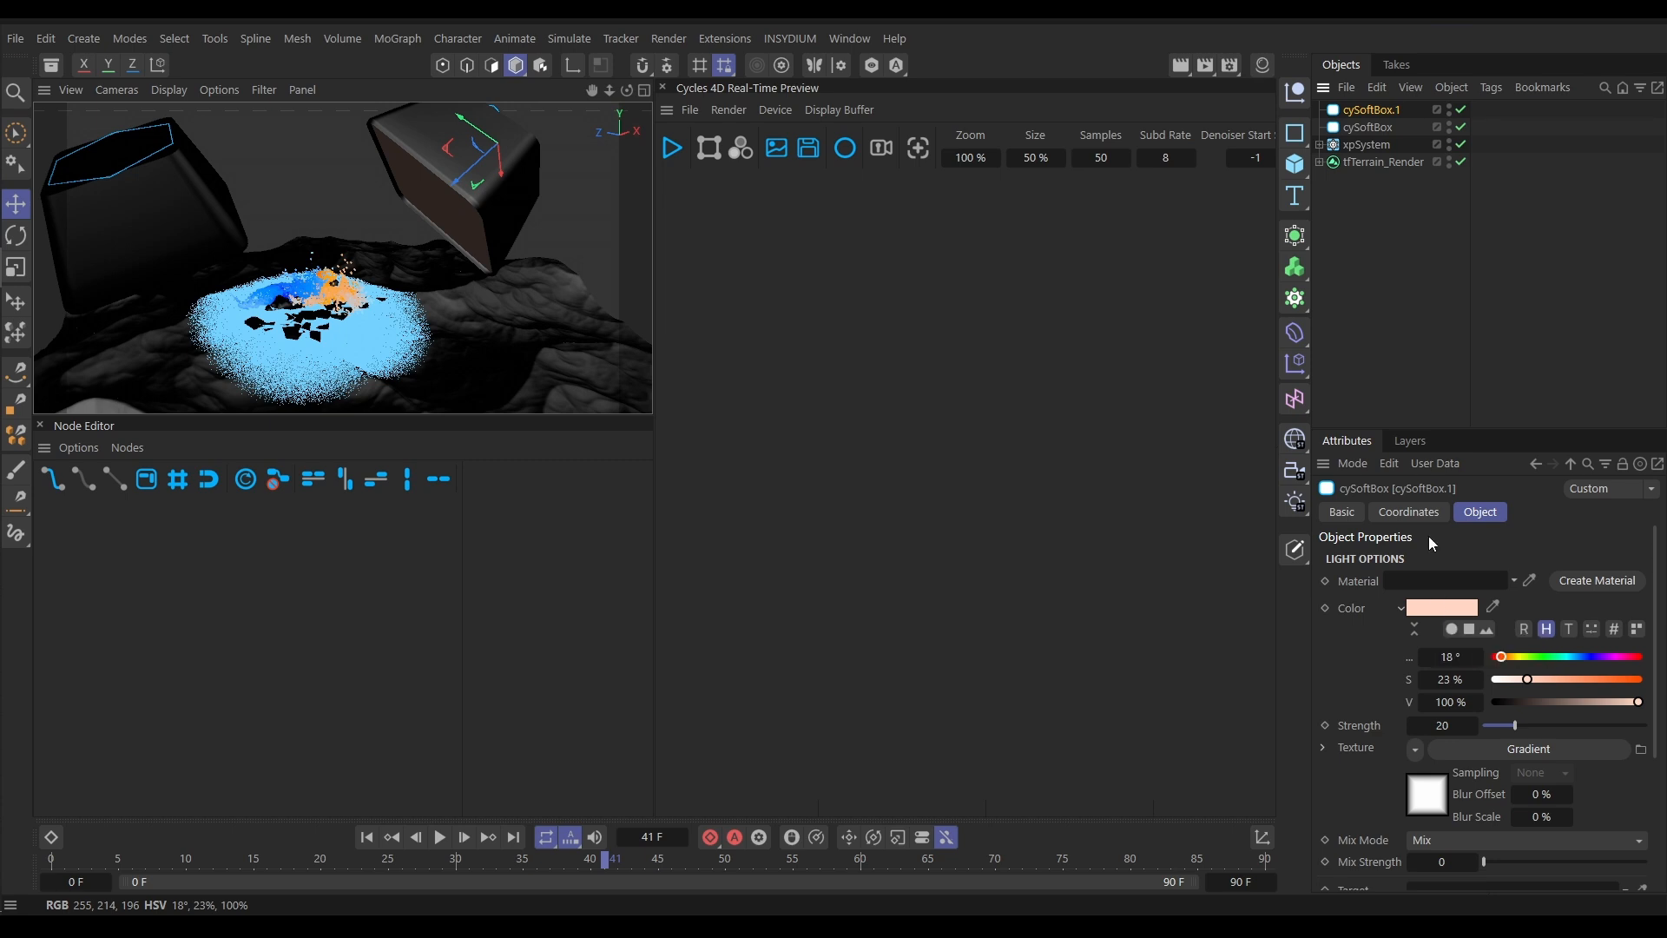
pyautogui.click(1366, 127)
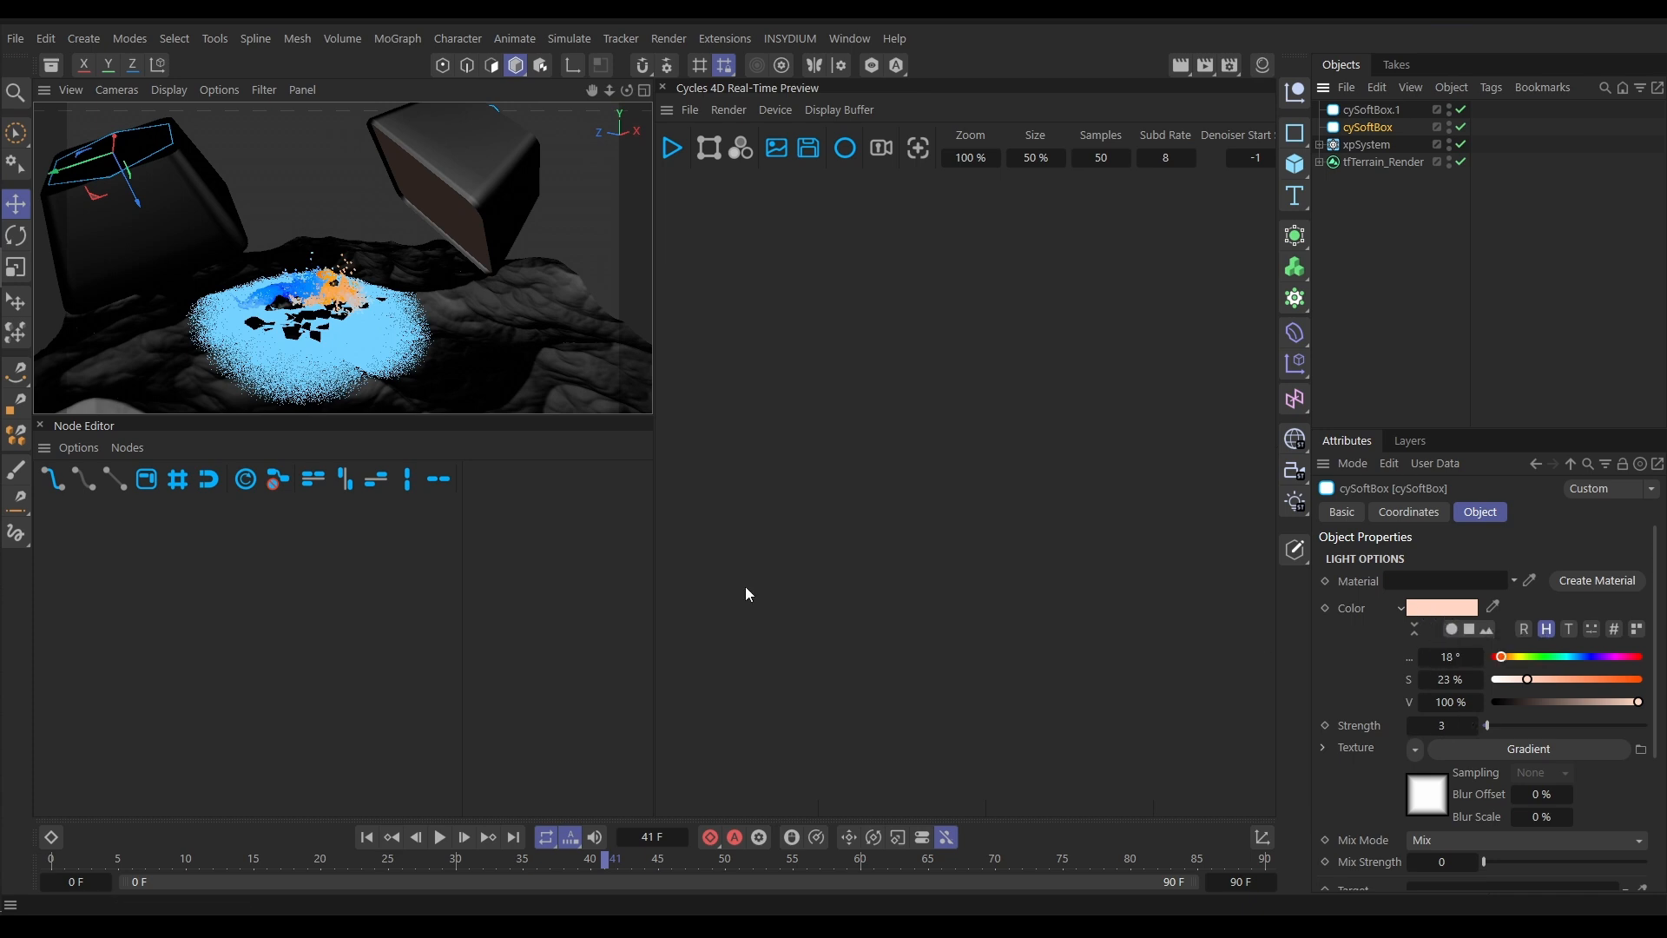
# Add a Cycles 4D camera from a low, close view across the steps toward the blue and orange splash
pyautogui.keyDown('alt'); pyautogui.moveTo(341, 397); pyautogui.dragTo(338, 339); pyautogui.keyUp('alt')
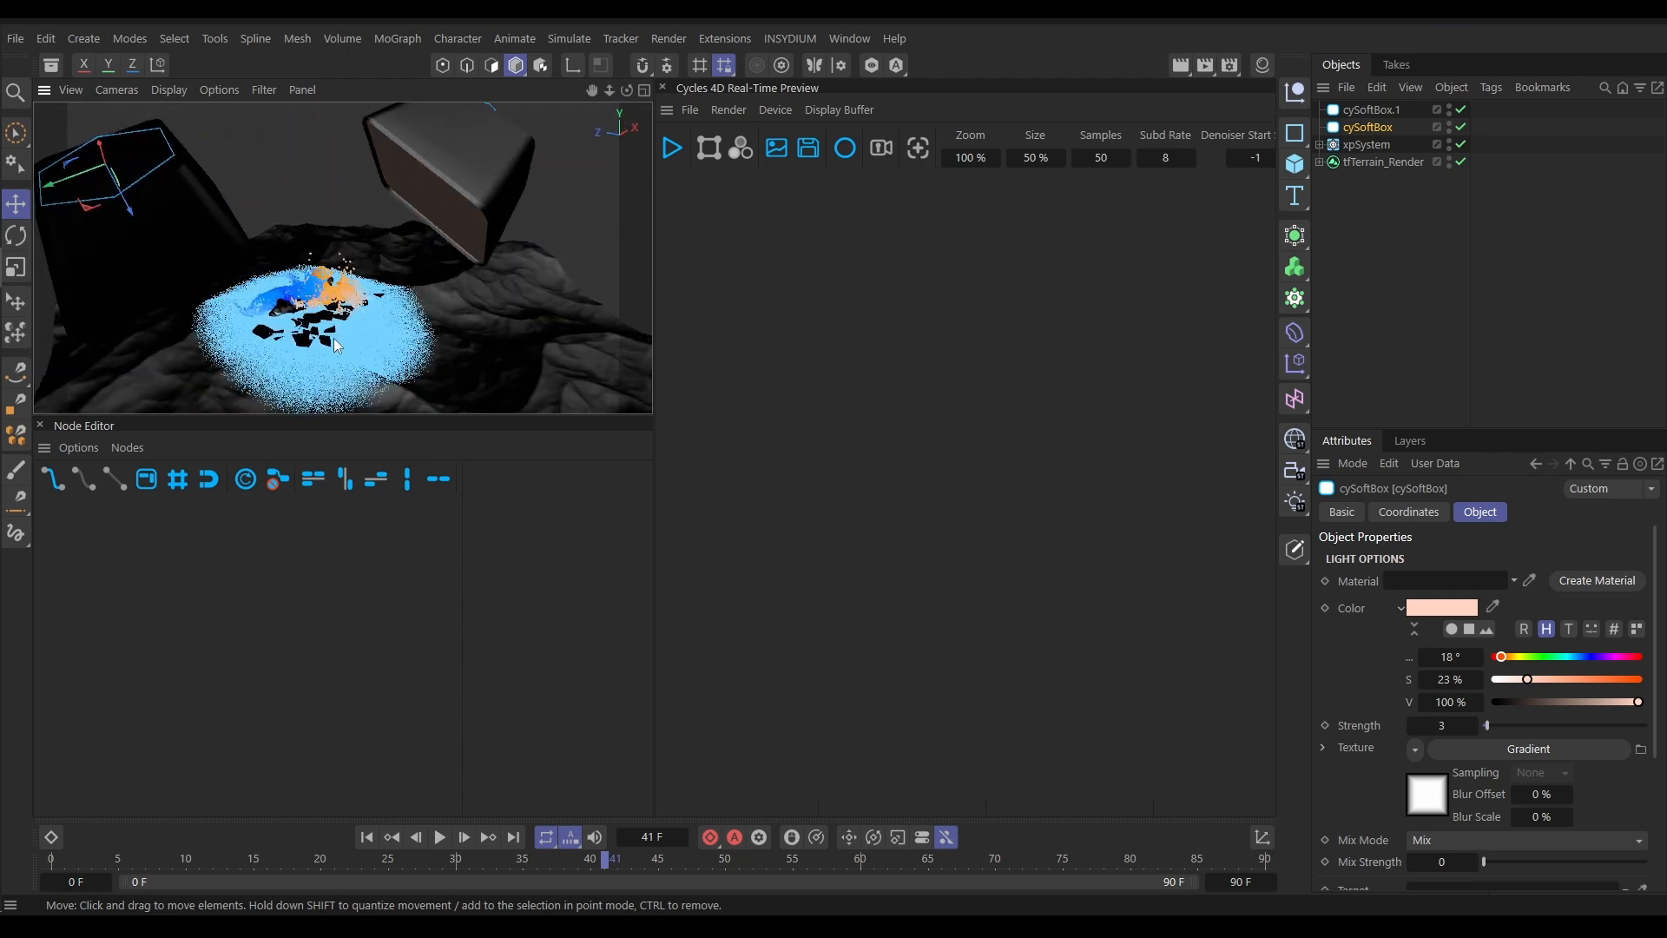
pyautogui.scroll(2, 306, 347)
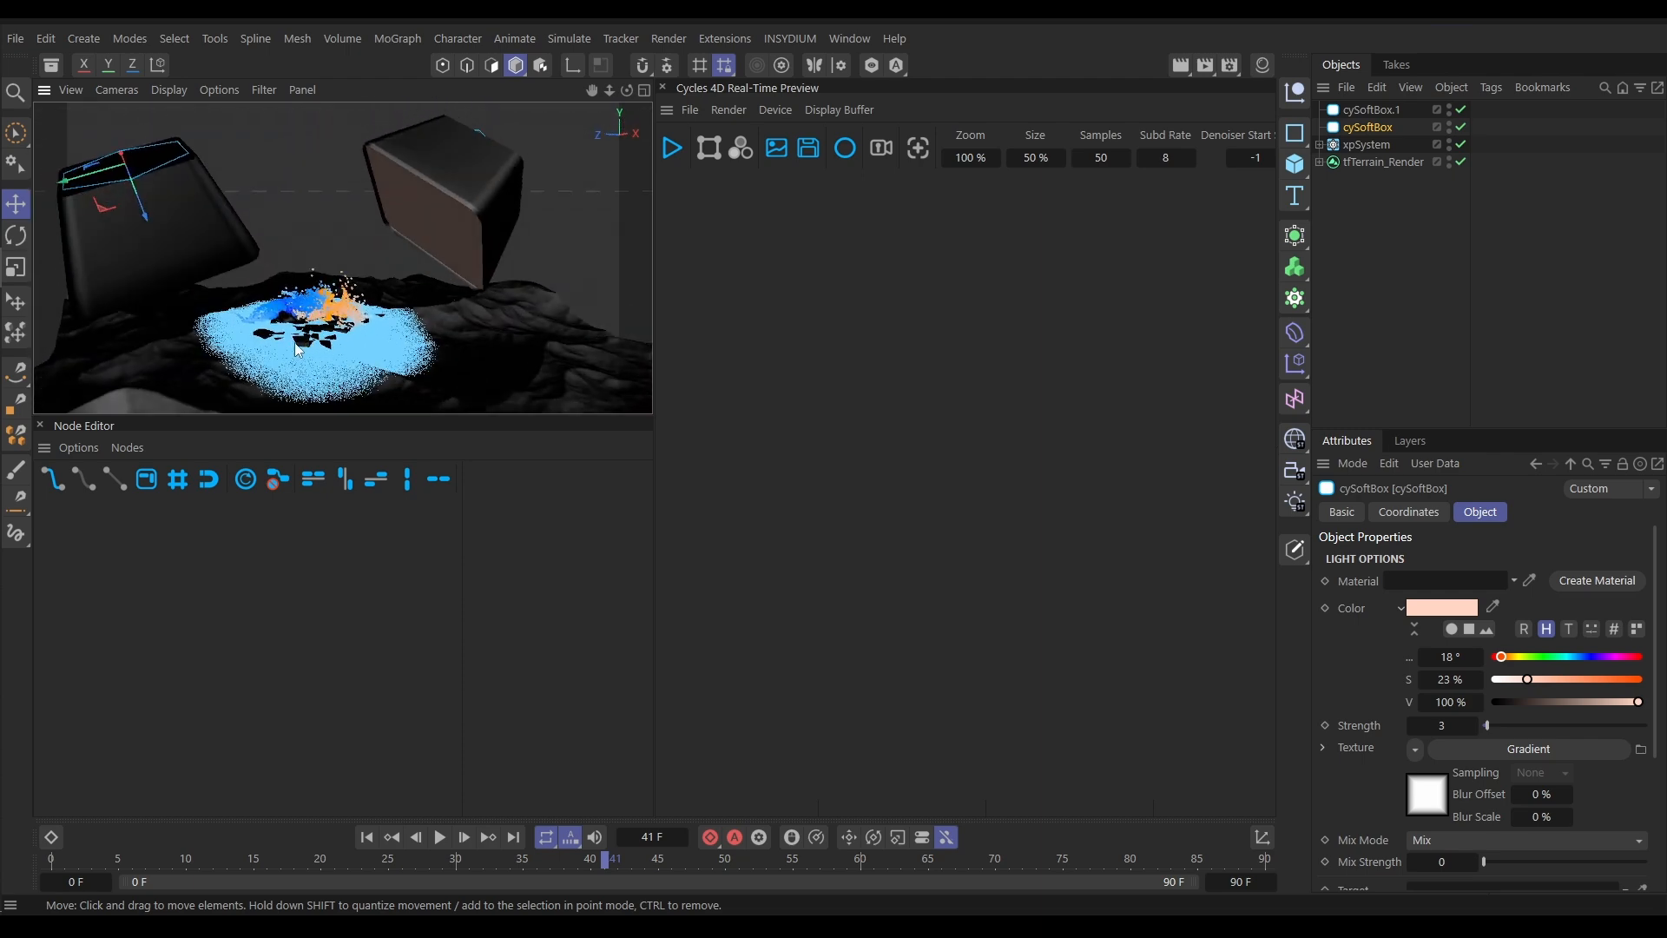
pyautogui.scroll(4, 383, 343)
pyautogui.scroll(6, 383, 343)
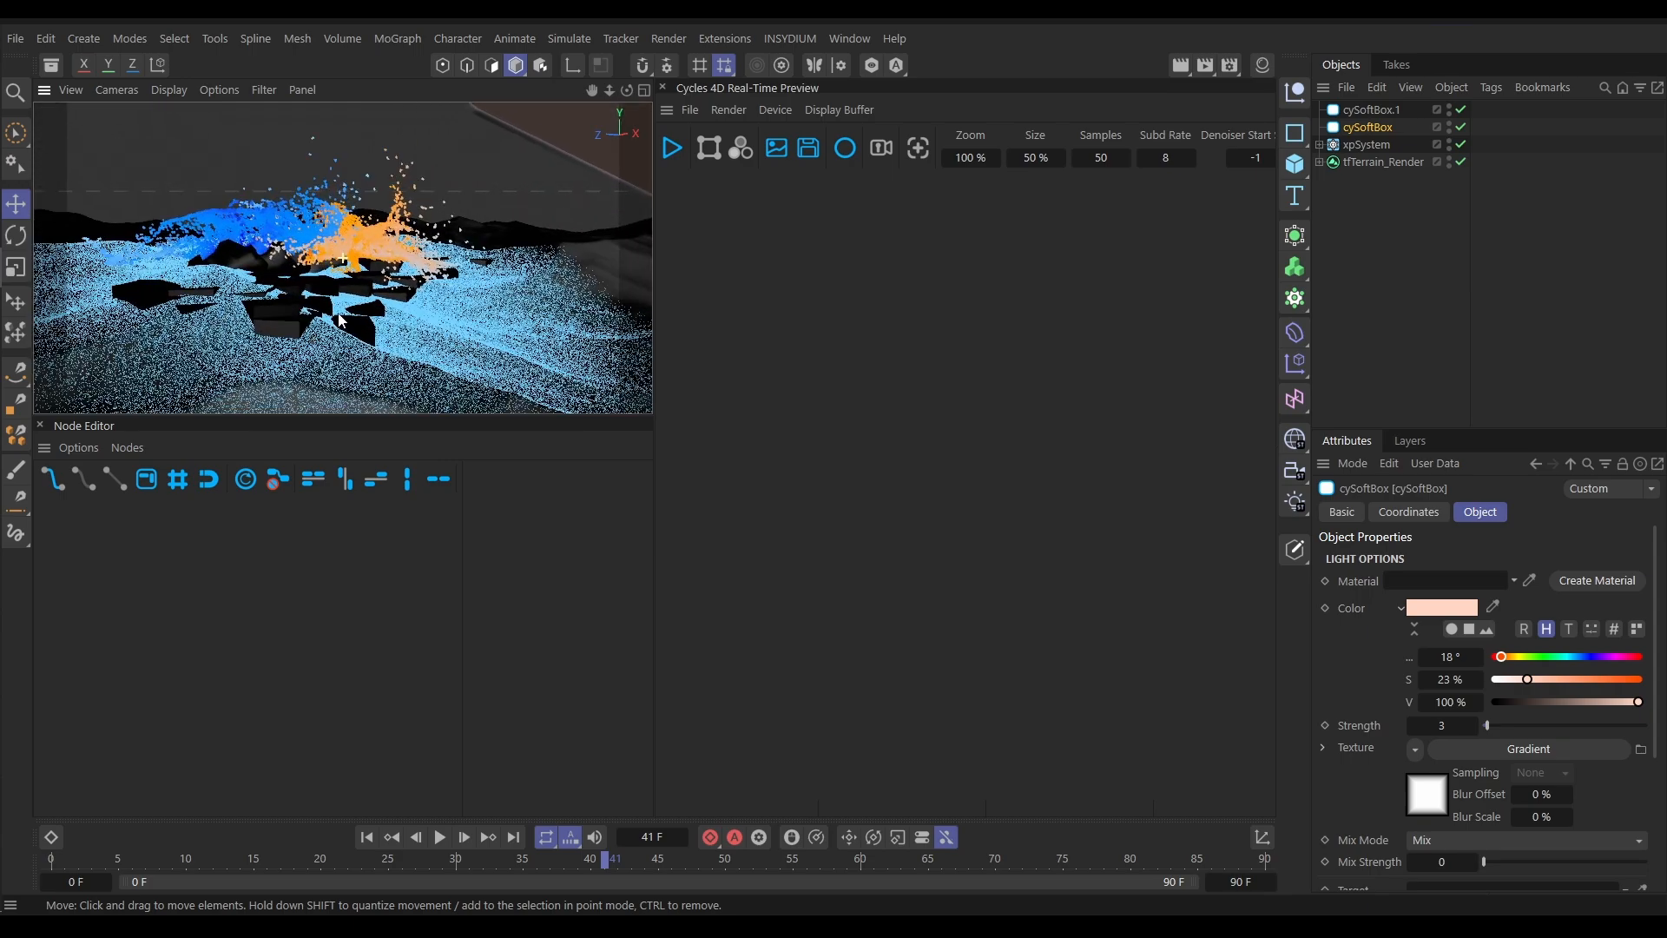
pyautogui.scroll(5, 292, 322)
pyautogui.scroll(2, 285, 327)
pyautogui.moveTo(278, 351)
pyautogui.keyDown('alt'); pyautogui.mouseDown(button='middle')
pyautogui.moveTo(344, 345)
pyautogui.moveTo(300, 334)
pyautogui.mouseUp(button='middle'); pyautogui.keyUp('alt')
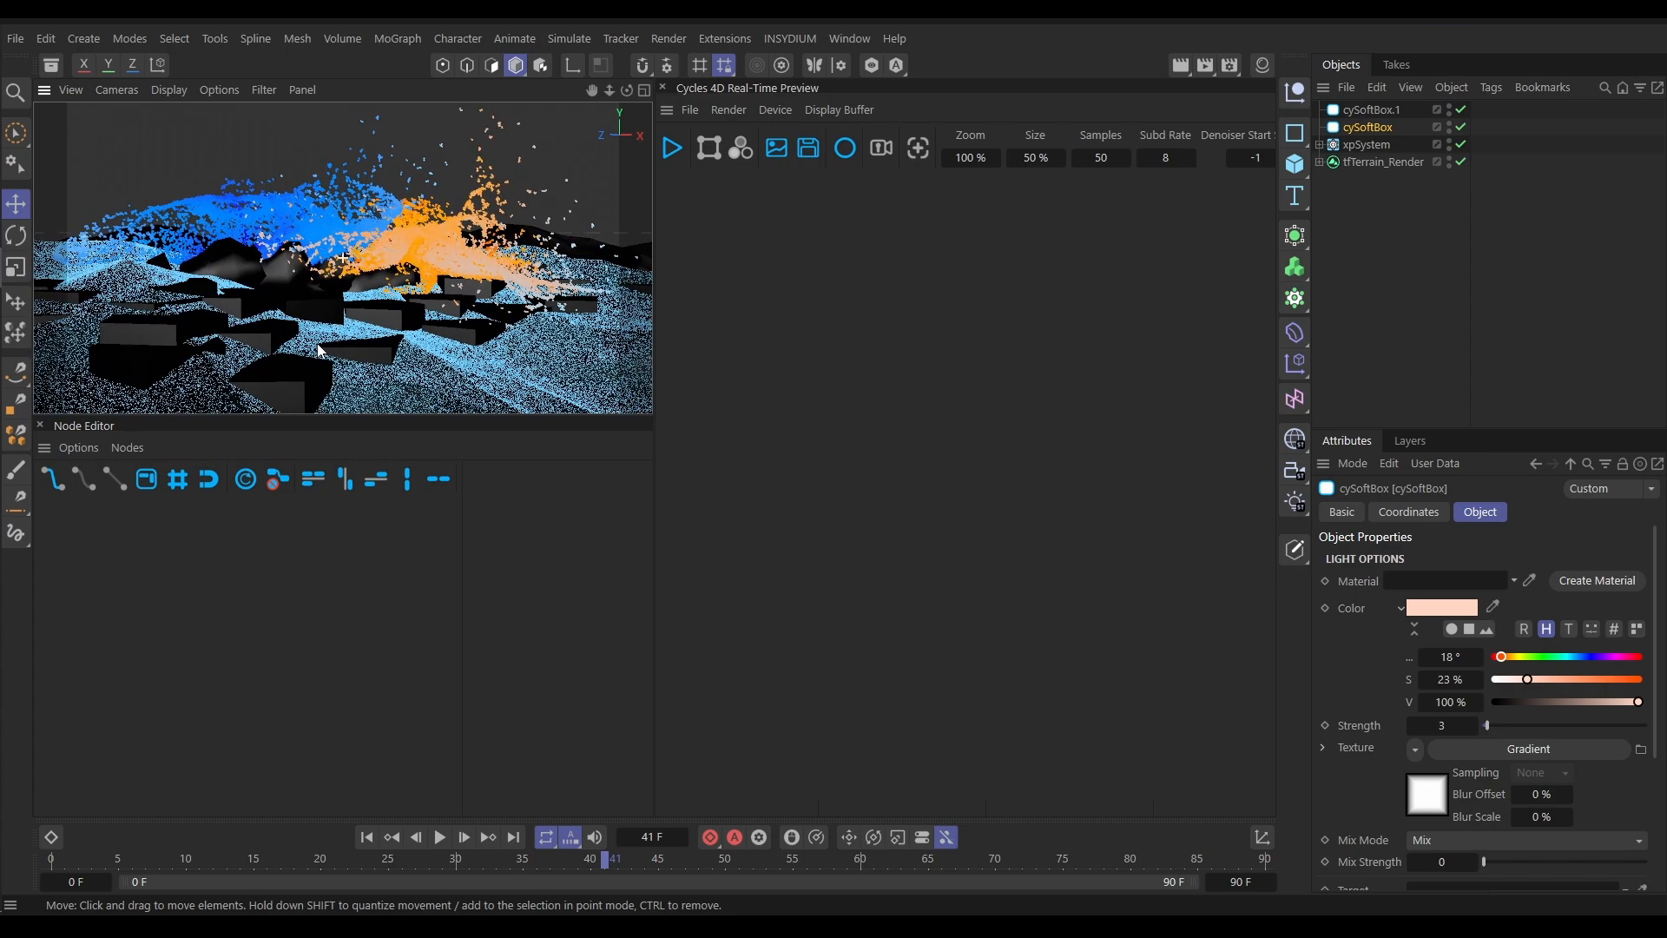
pyautogui.scroll(4, 336, 340)
pyautogui.moveTo(300, 332)
pyautogui.keyDown('alt'); pyautogui.mouseDown()
pyautogui.moveTo(332, 332)
pyautogui.moveTo(289, 326)
pyautogui.mouseUp(); pyautogui.keyUp('alt')
pyautogui.keyDown('alt'); pyautogui.moveTo(290, 340); pyautogui.dragTo(302, 336, button='middle'); pyautogui.keyUp('alt')
pyautogui.keyDown('alt'); pyautogui.moveTo(304, 342); pyautogui.dragTo(304, 341); pyautogui.keyUp('alt')
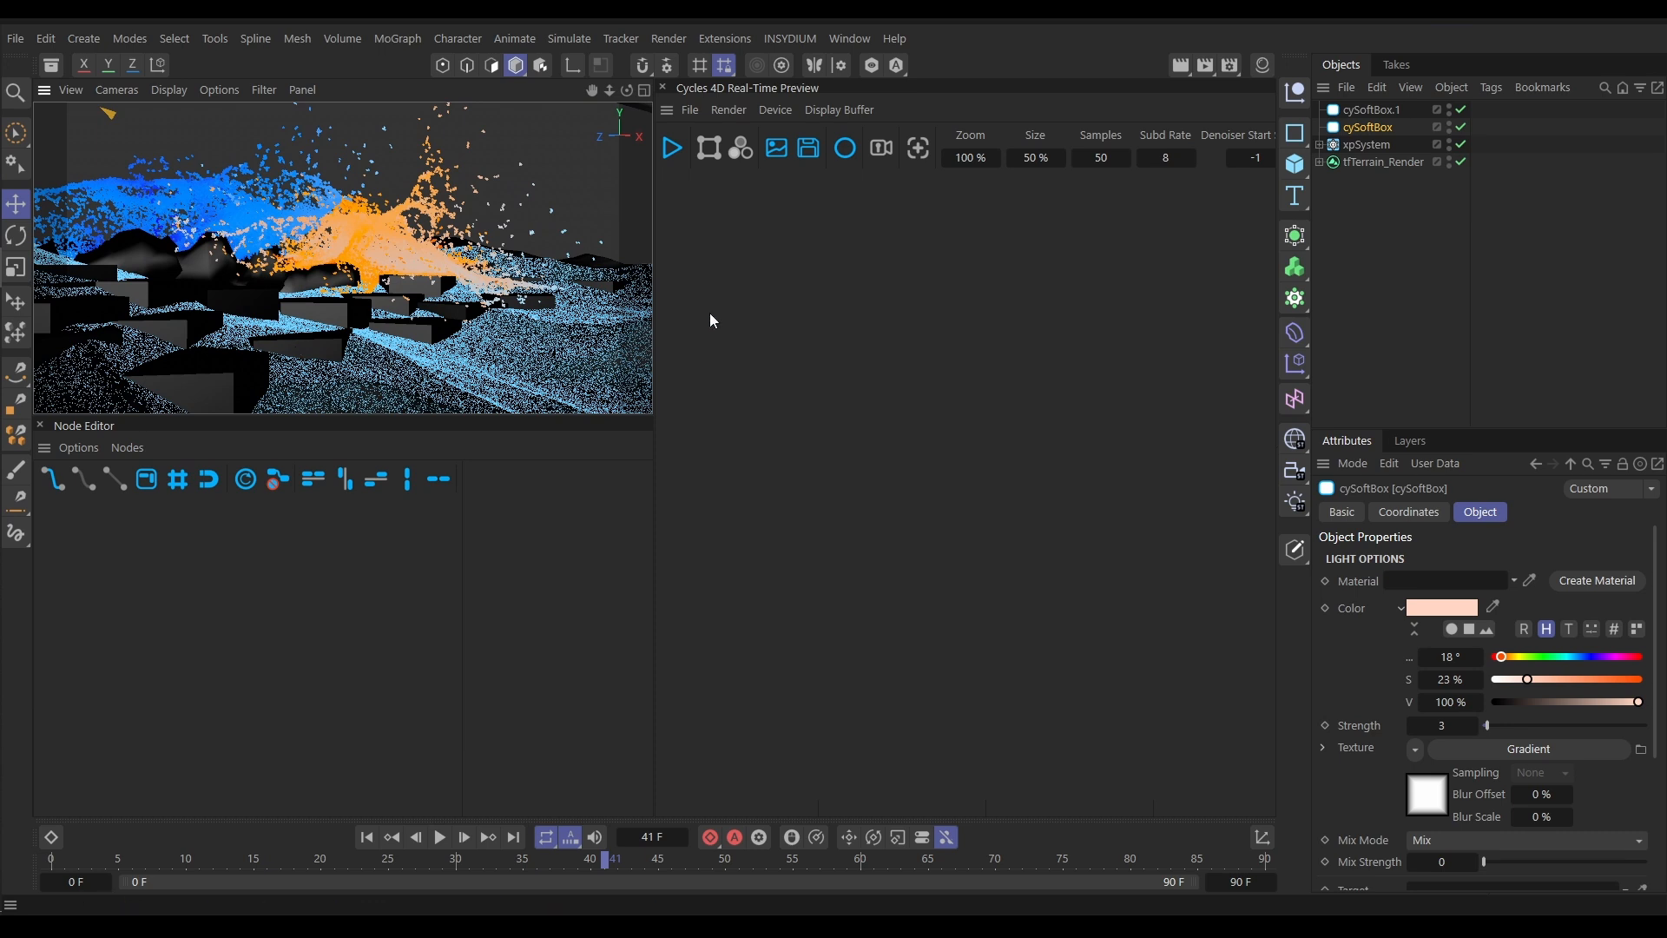
pyautogui.click(788, 38)
pyautogui.moveTo(843, 200)
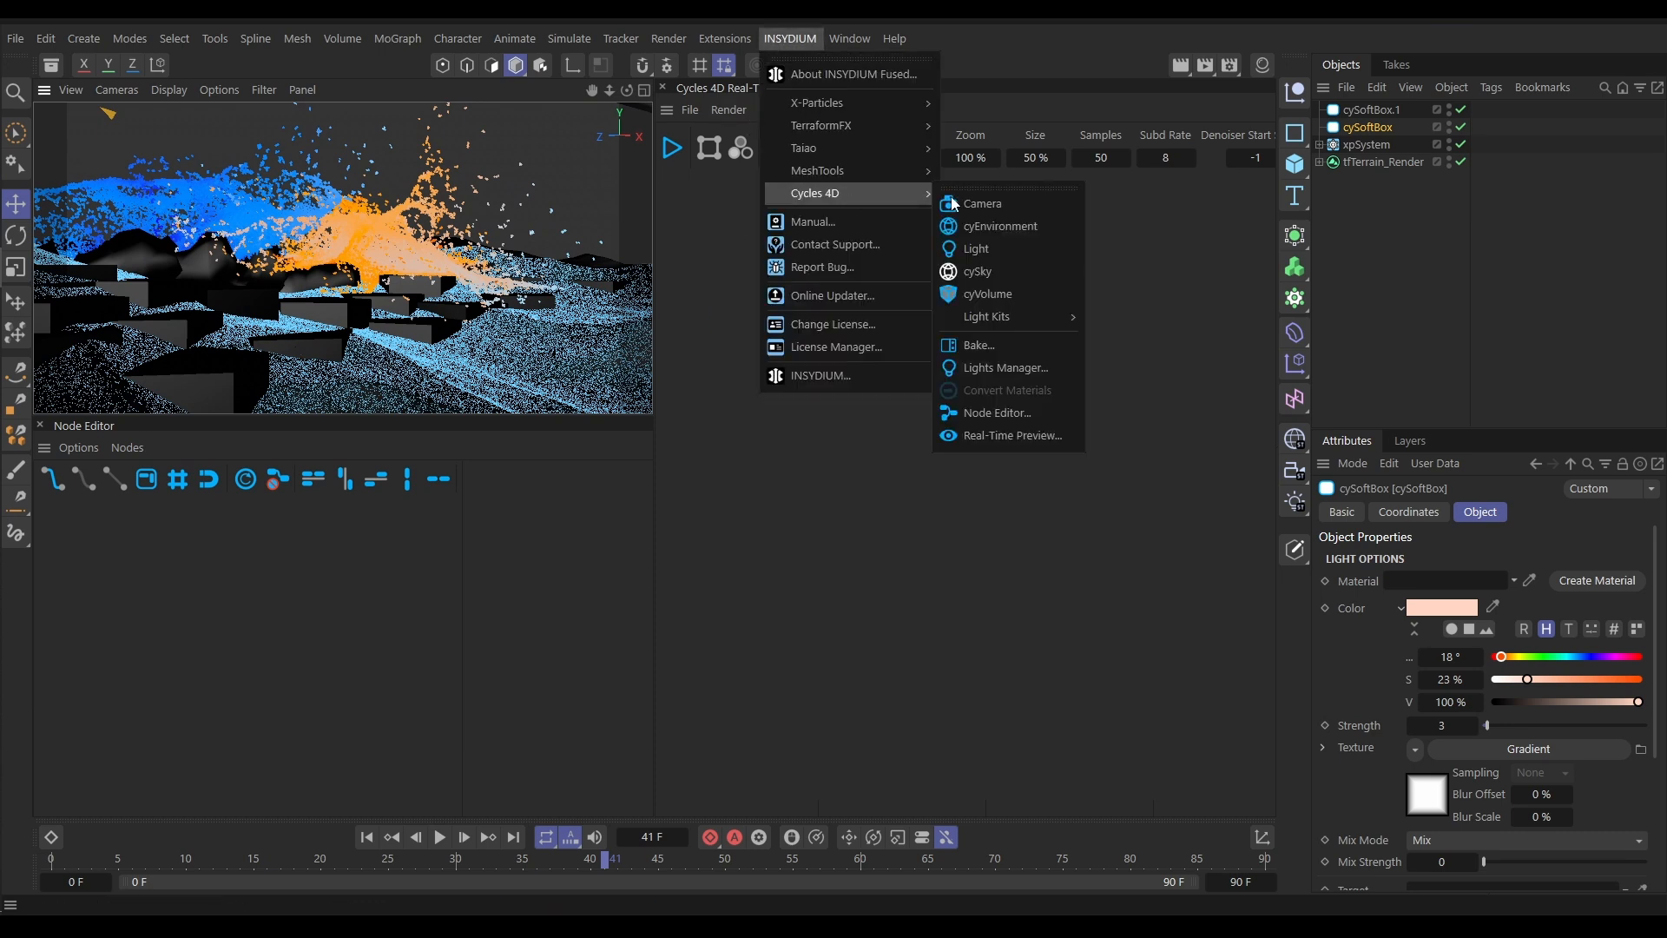
pyautogui.click(990, 208)
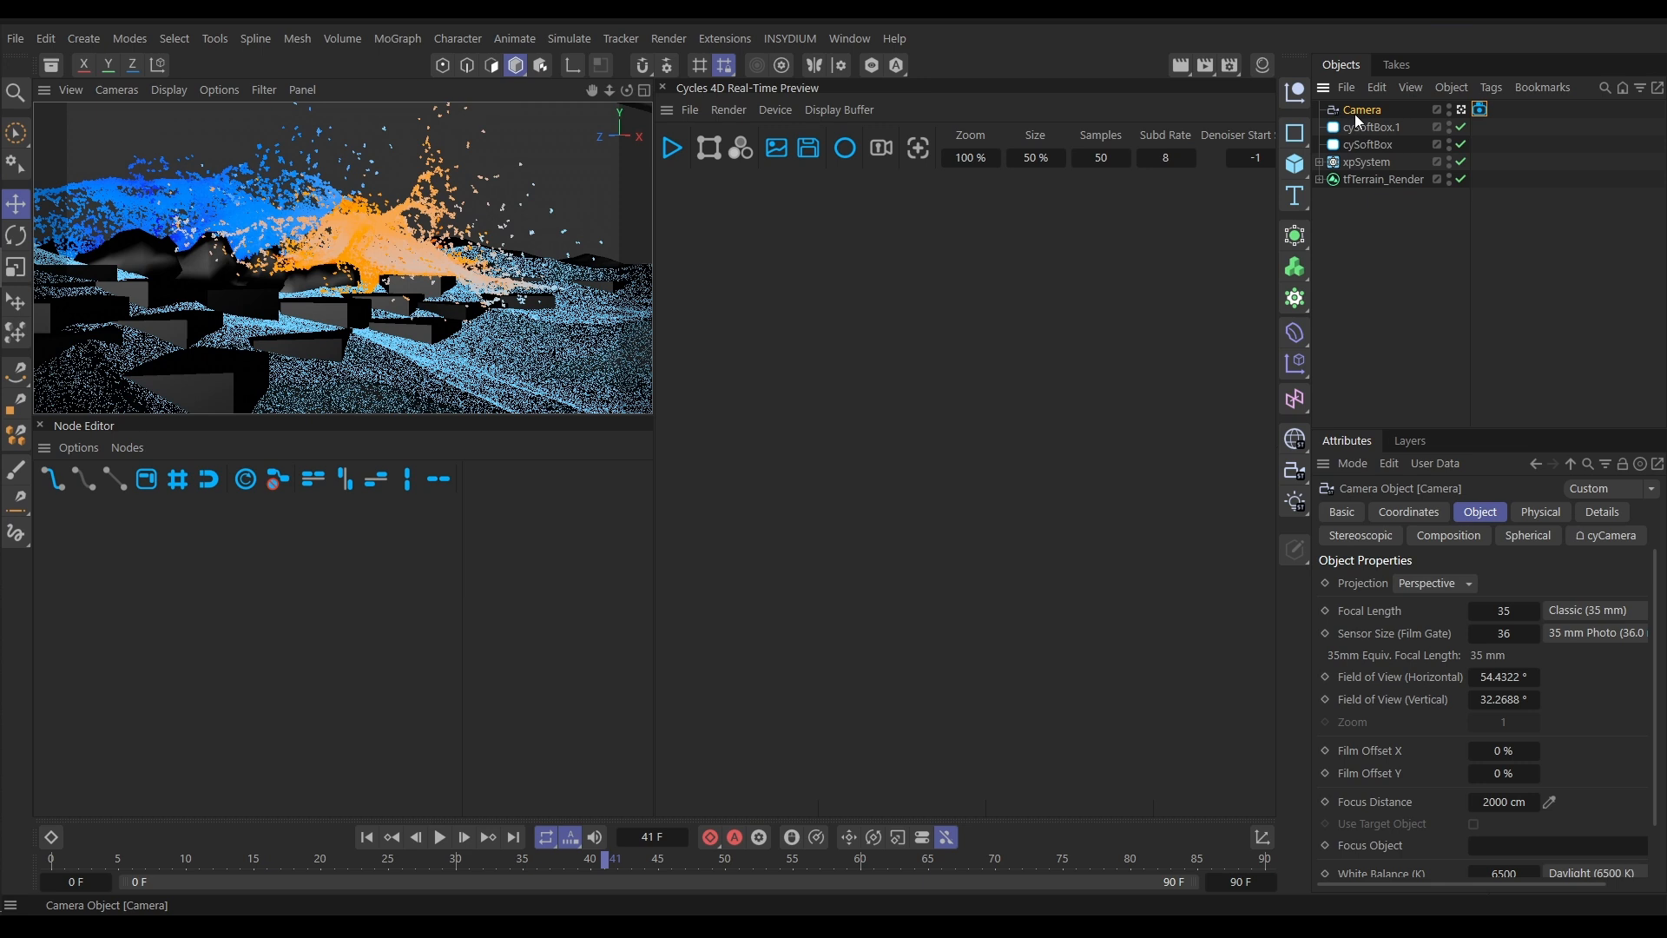
# Lock the camera in place with a Protection tag, and pause the Cycles 4D real-time preview
pyautogui.click(1492, 87)
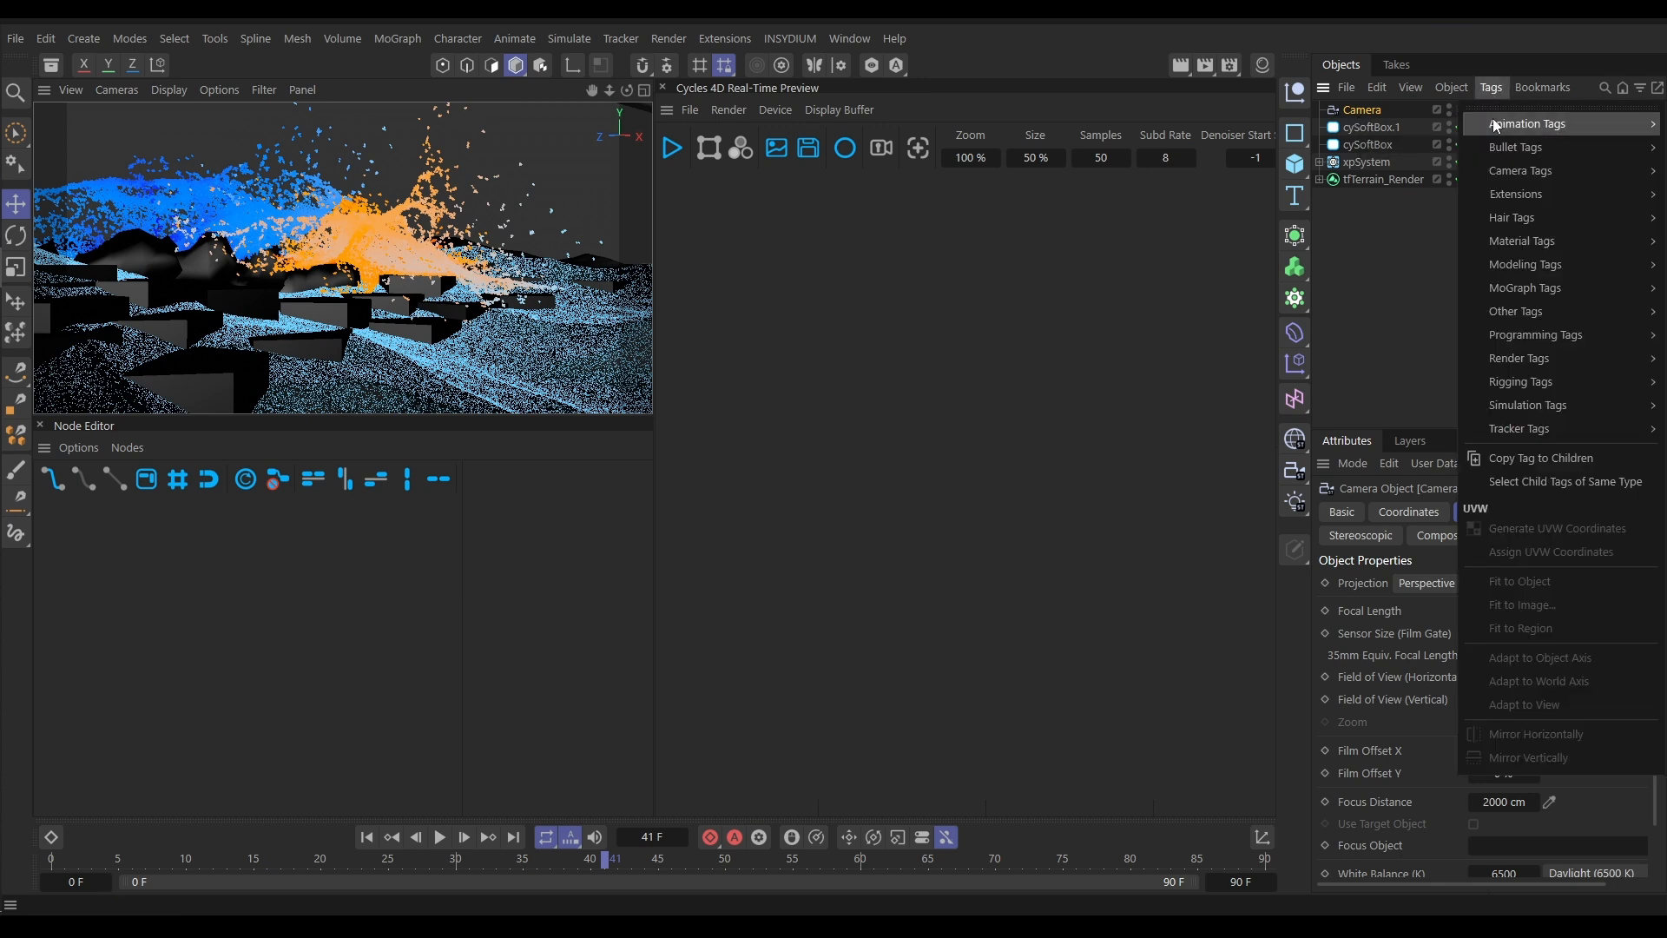
pyautogui.moveTo(1530, 388)
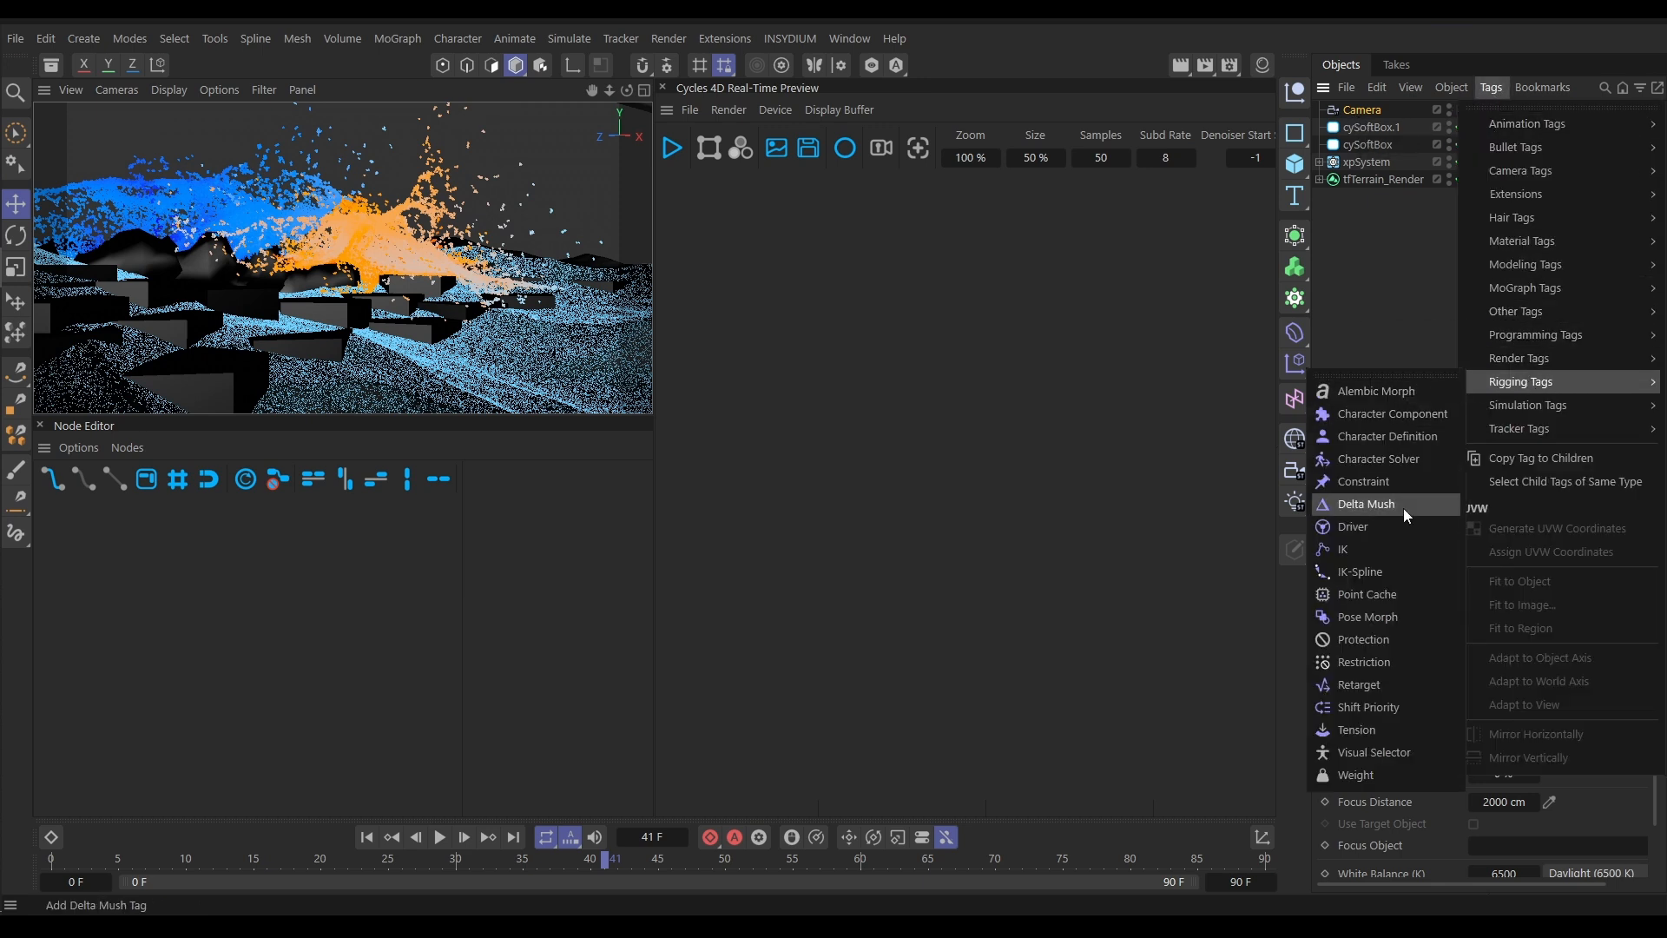
pyautogui.click(1359, 643)
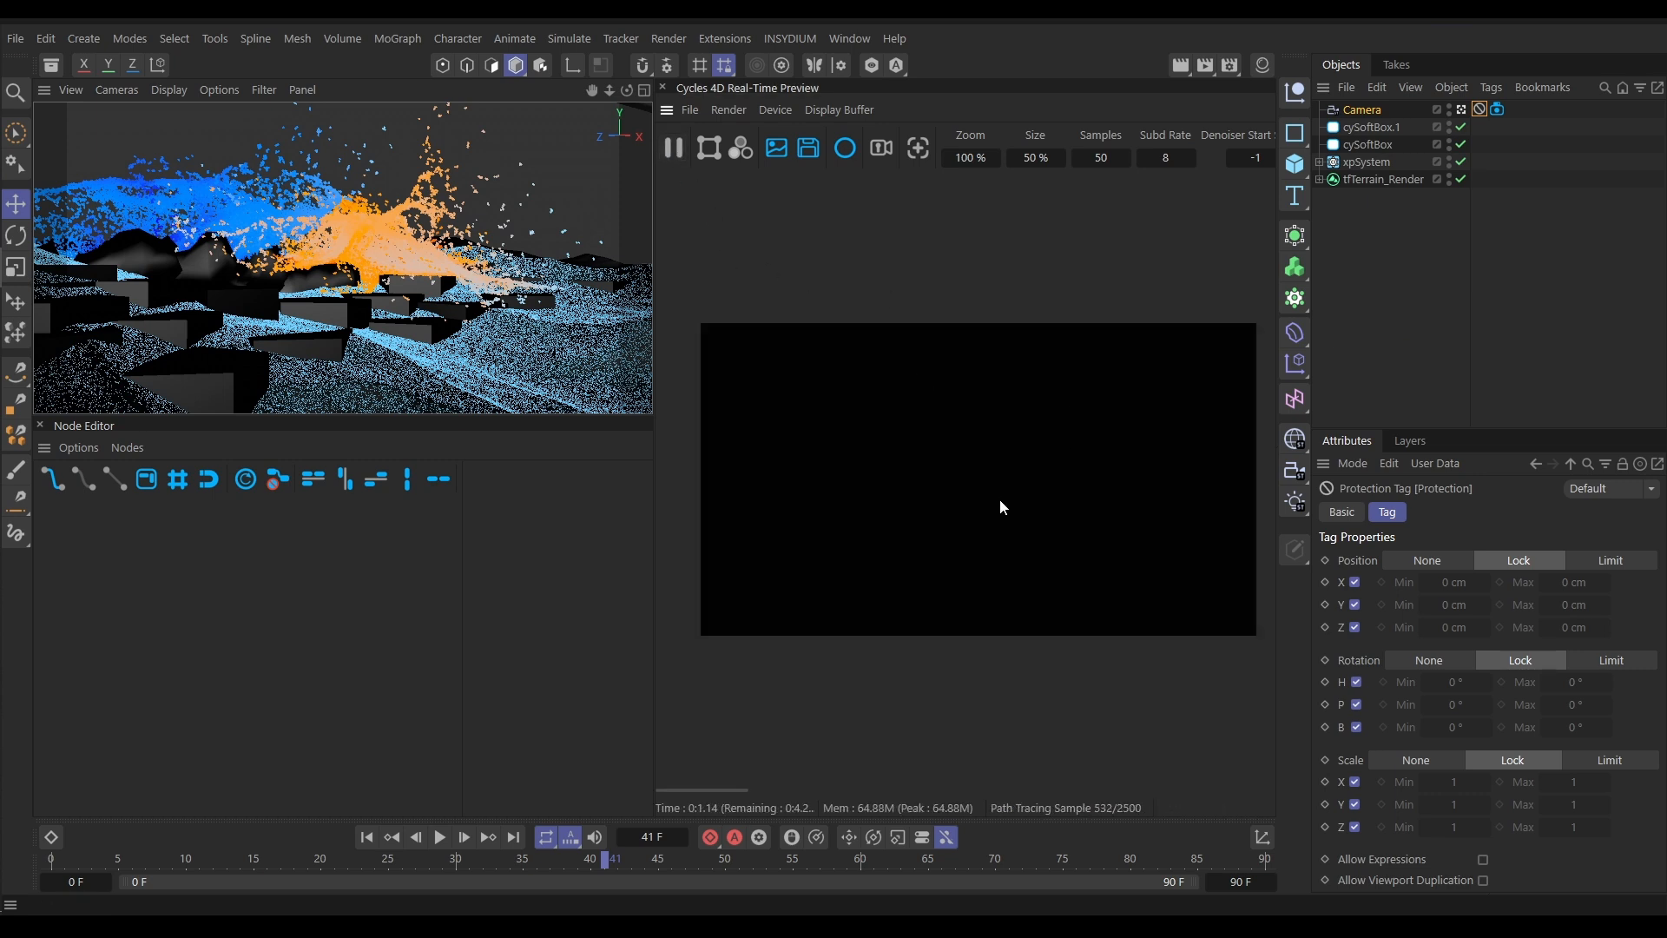
pyautogui.click(673, 152)
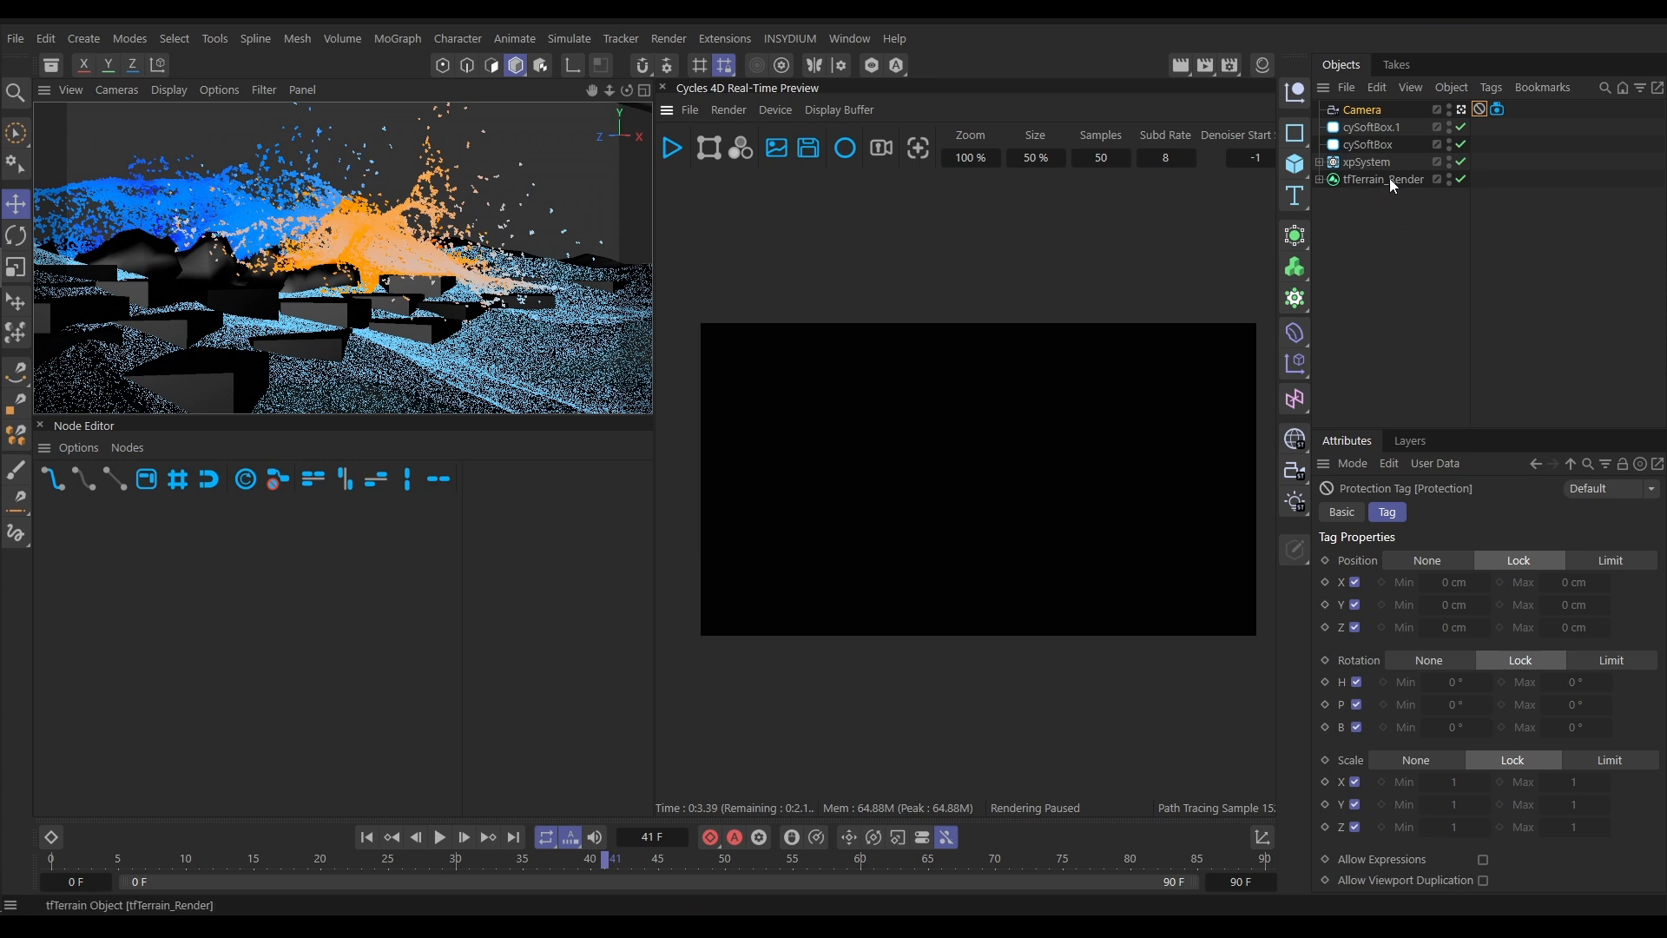
# Create a Cycles 4D surface material of type Principled BSDF for the terrain
pyautogui.click(1360, 181)
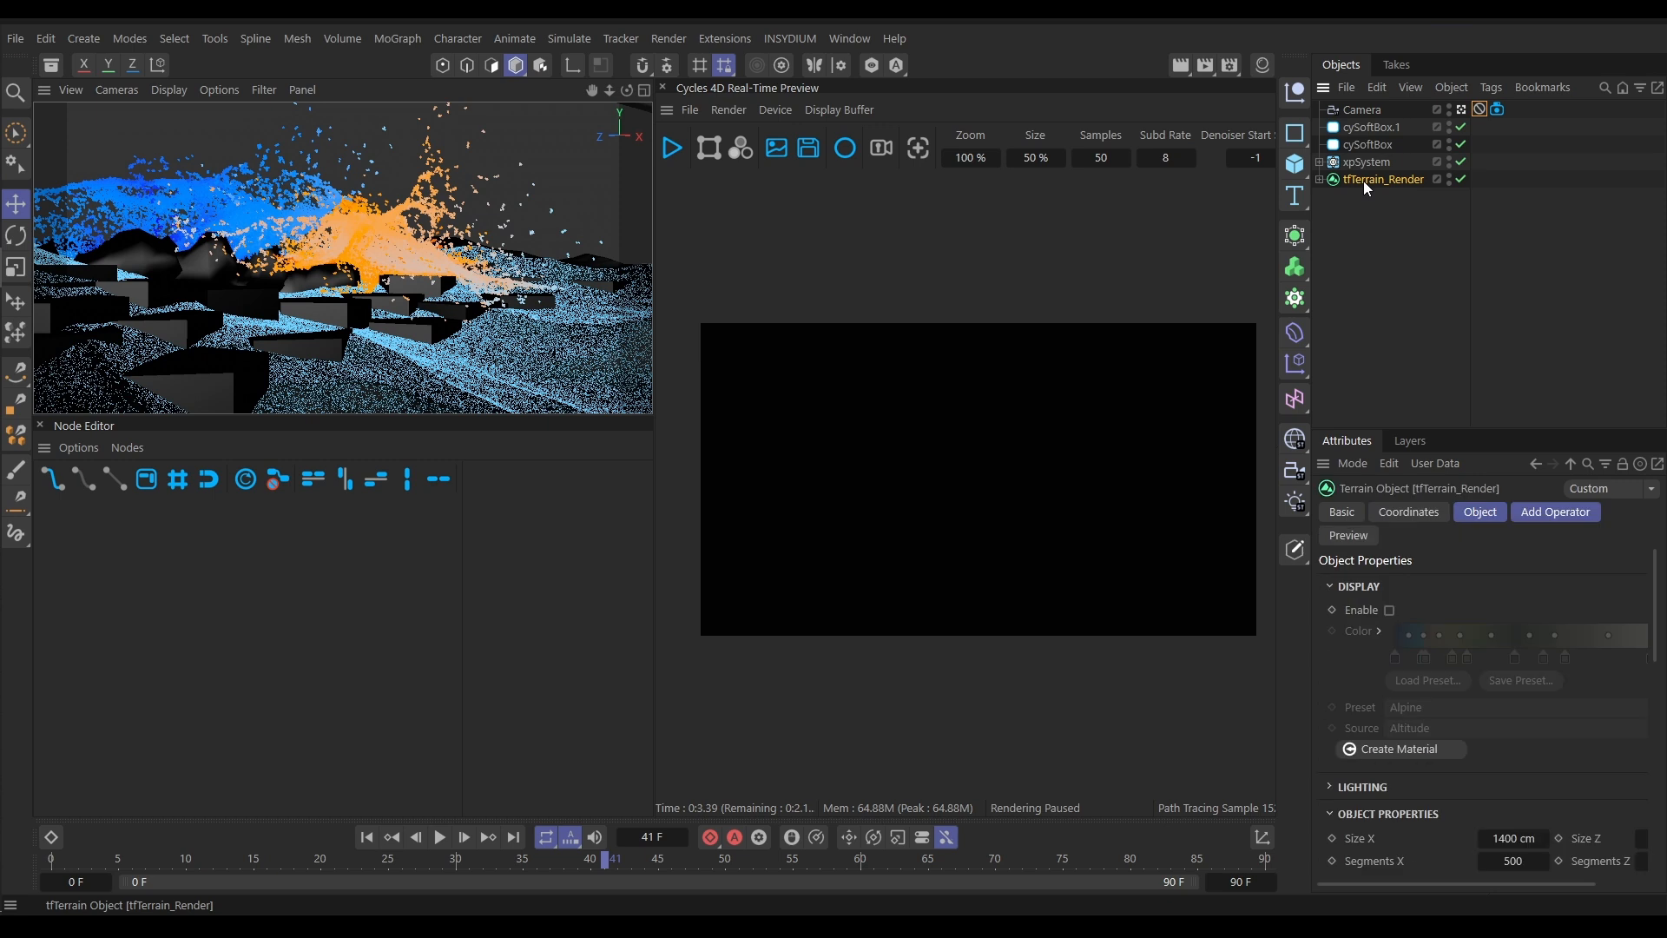
pyautogui.click(1351, 517)
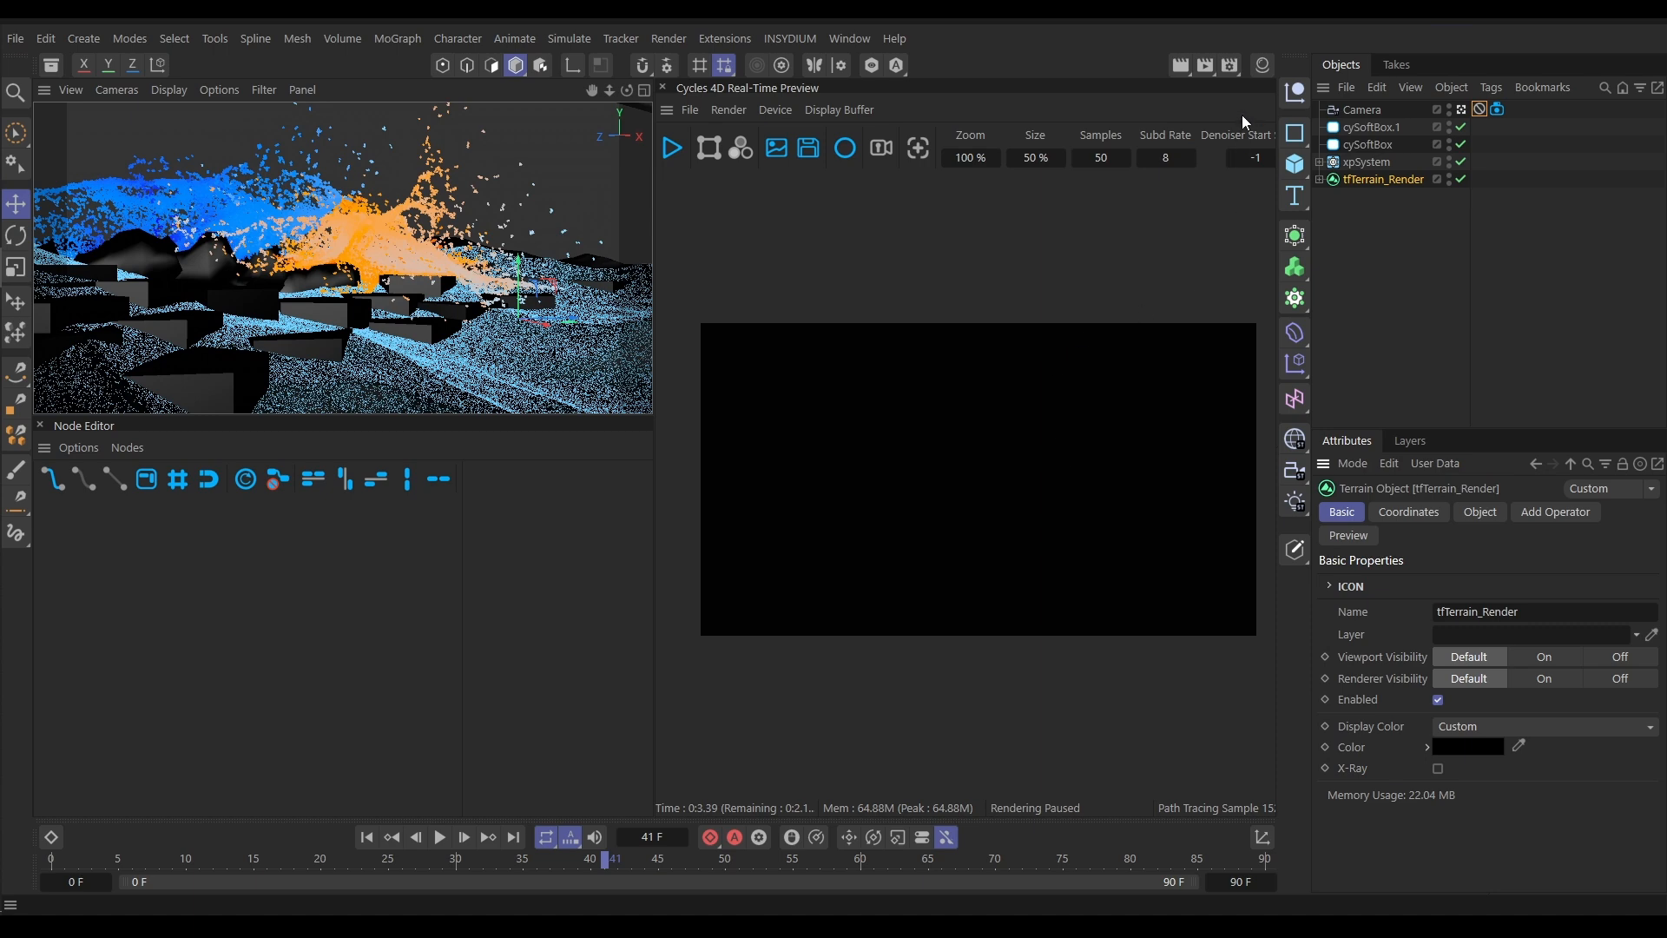
pyautogui.click(1263, 66)
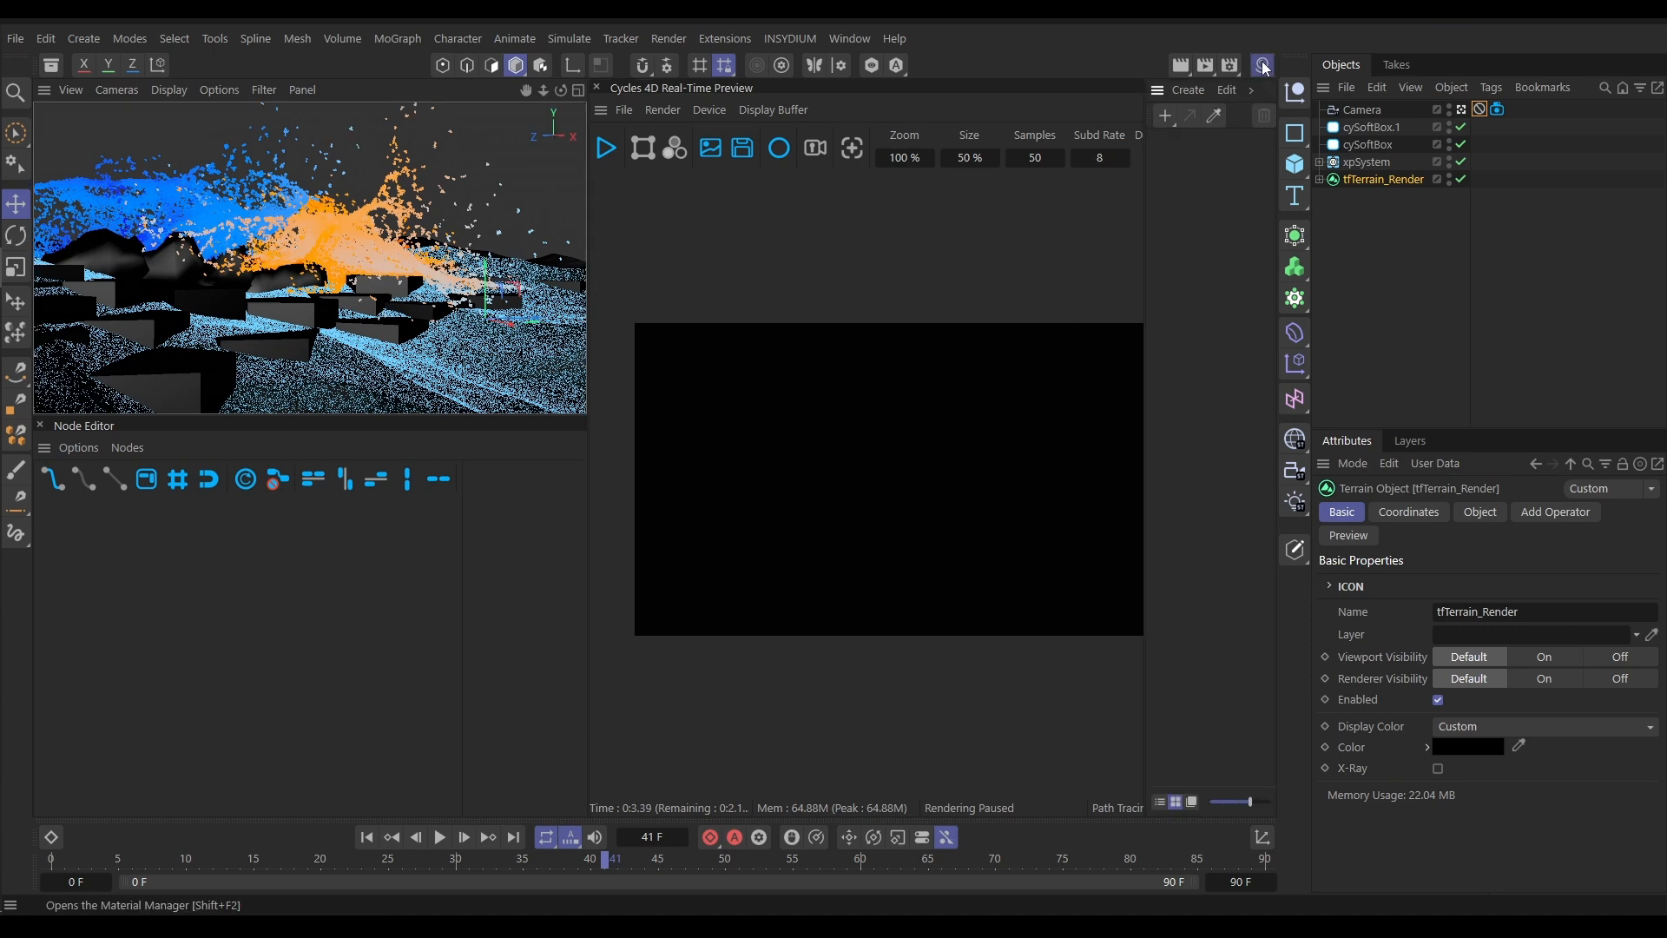
pyautogui.click(1252, 91)
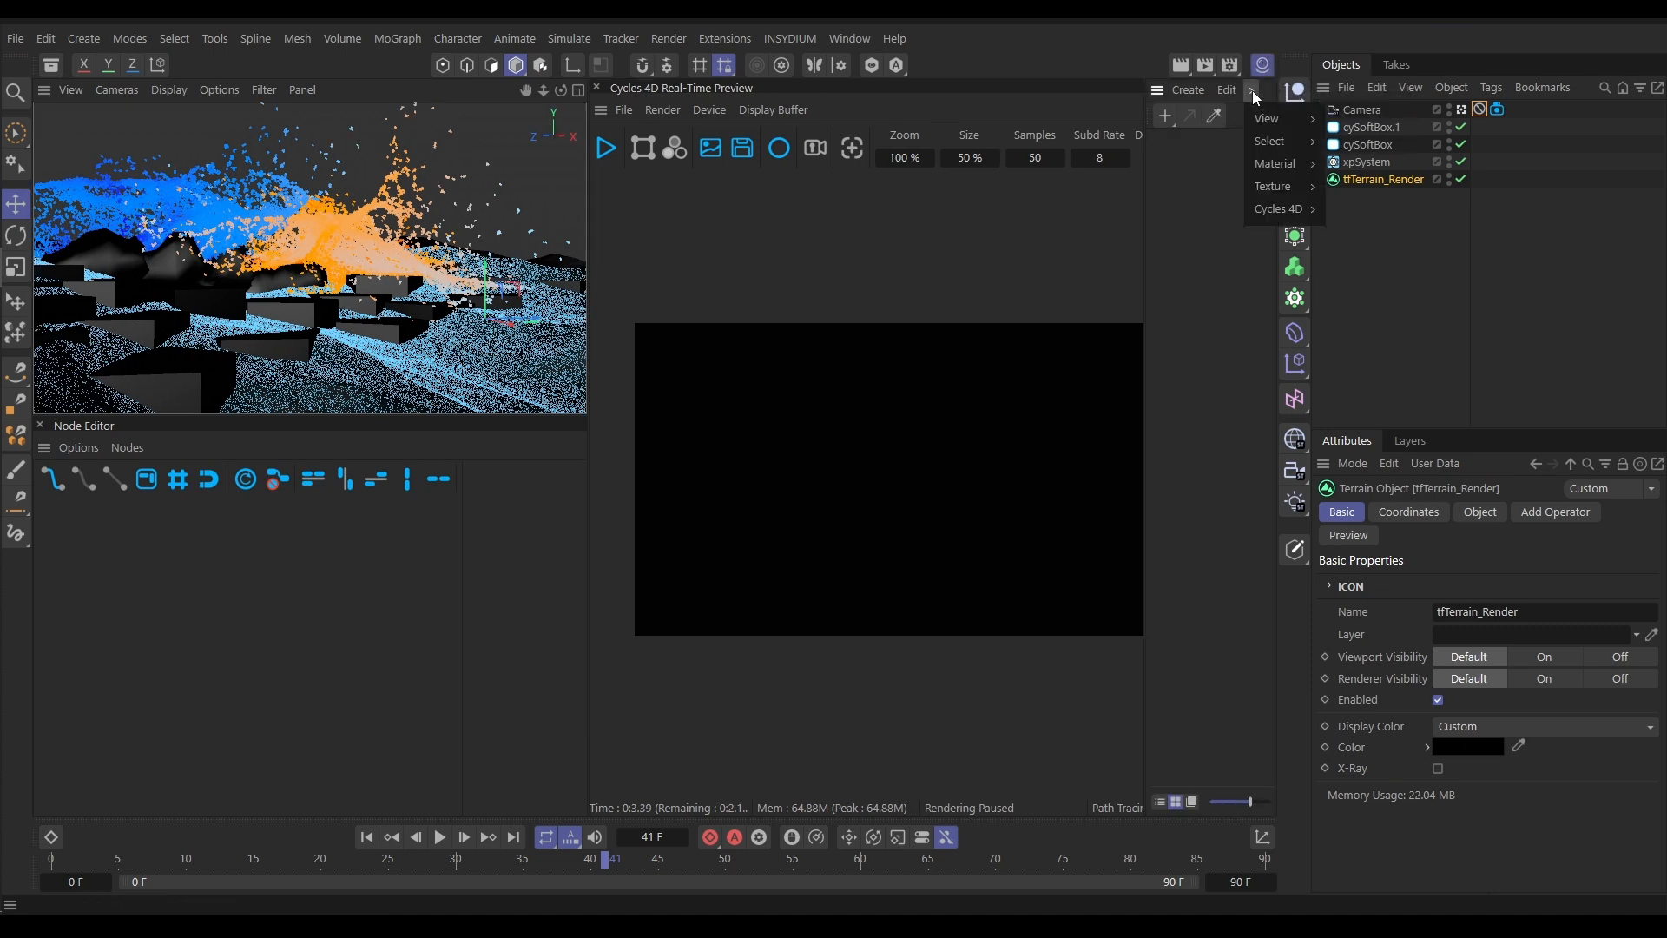
pyautogui.moveTo(1277, 208)
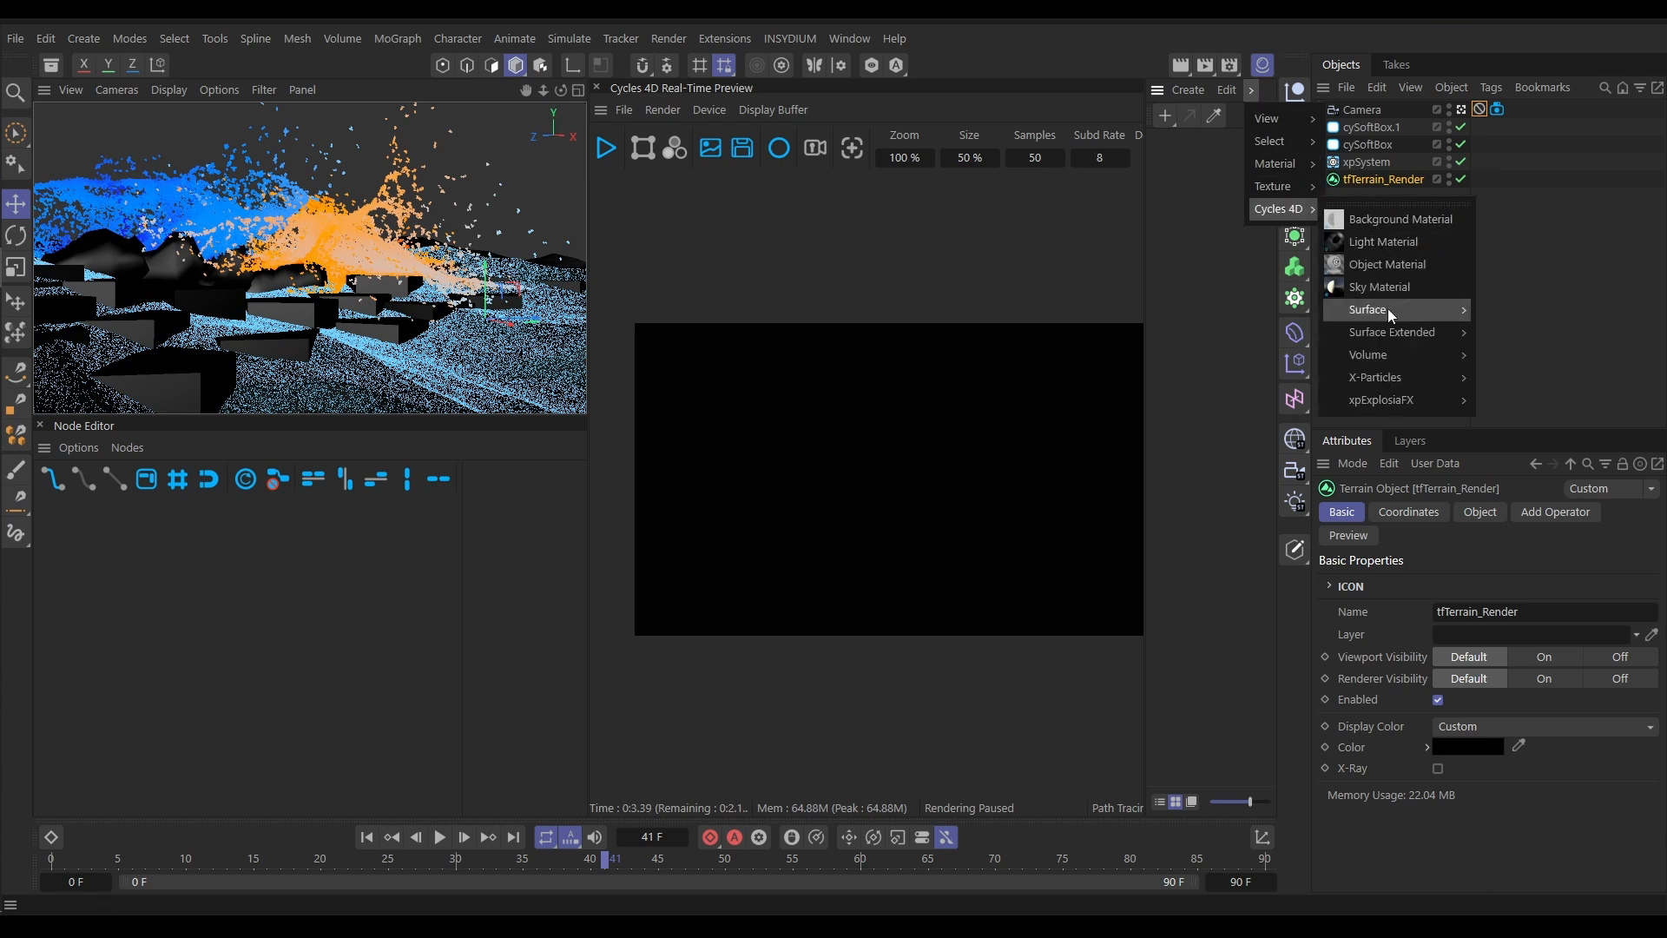
pyautogui.moveTo(1407, 309)
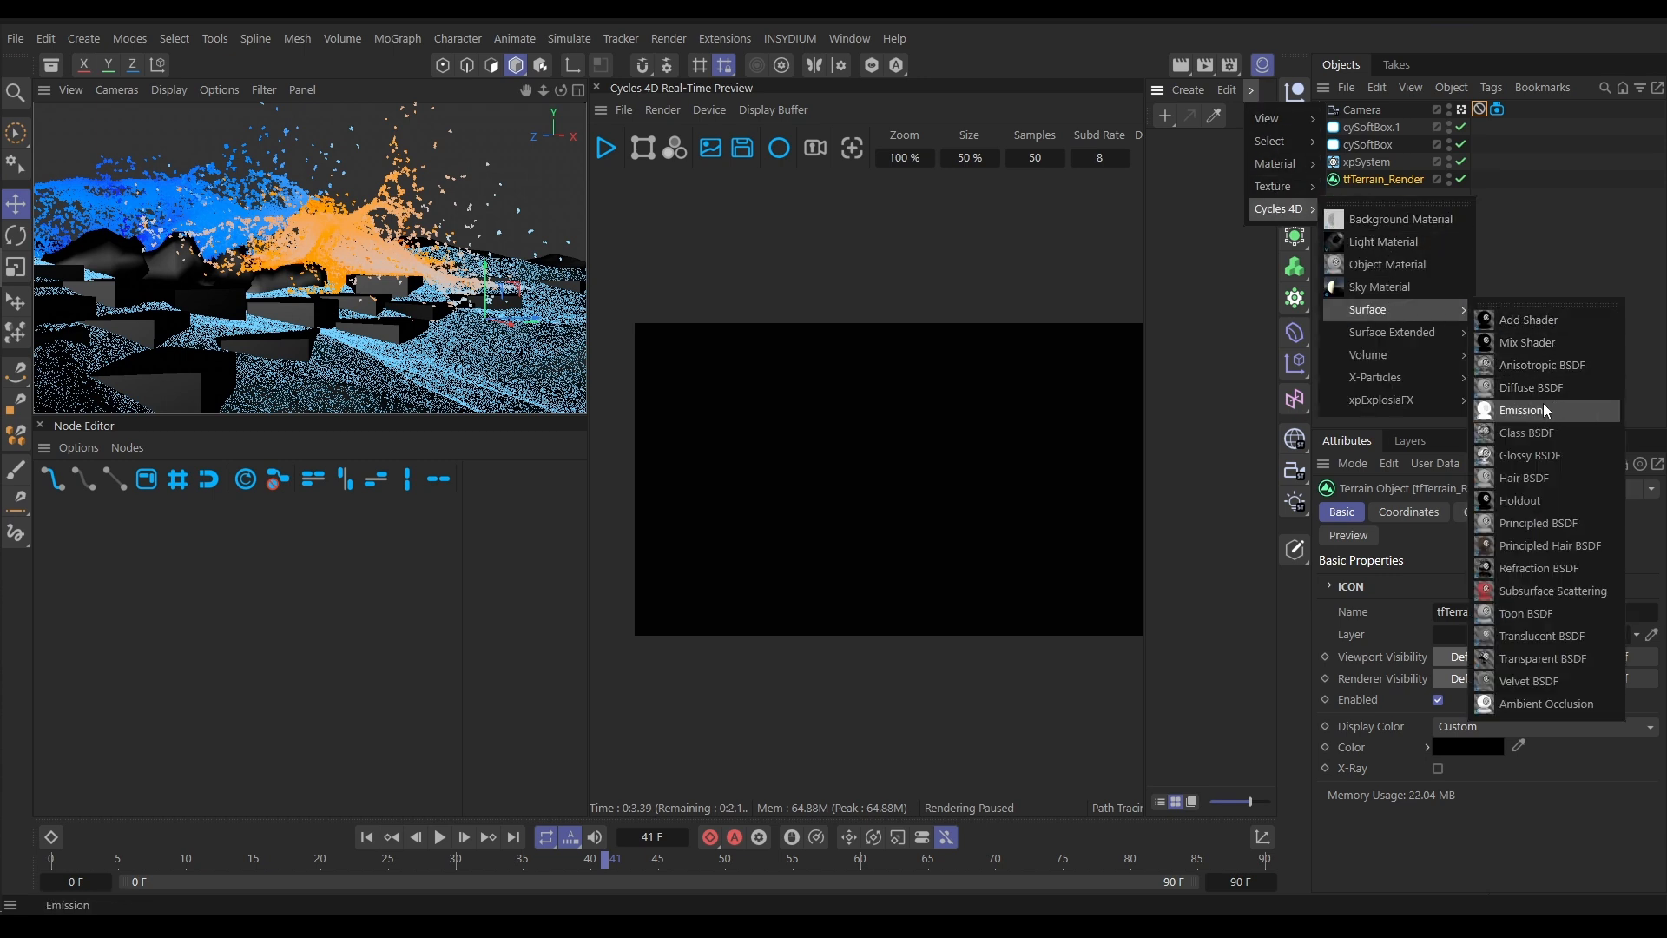
pyautogui.click(1520, 523)
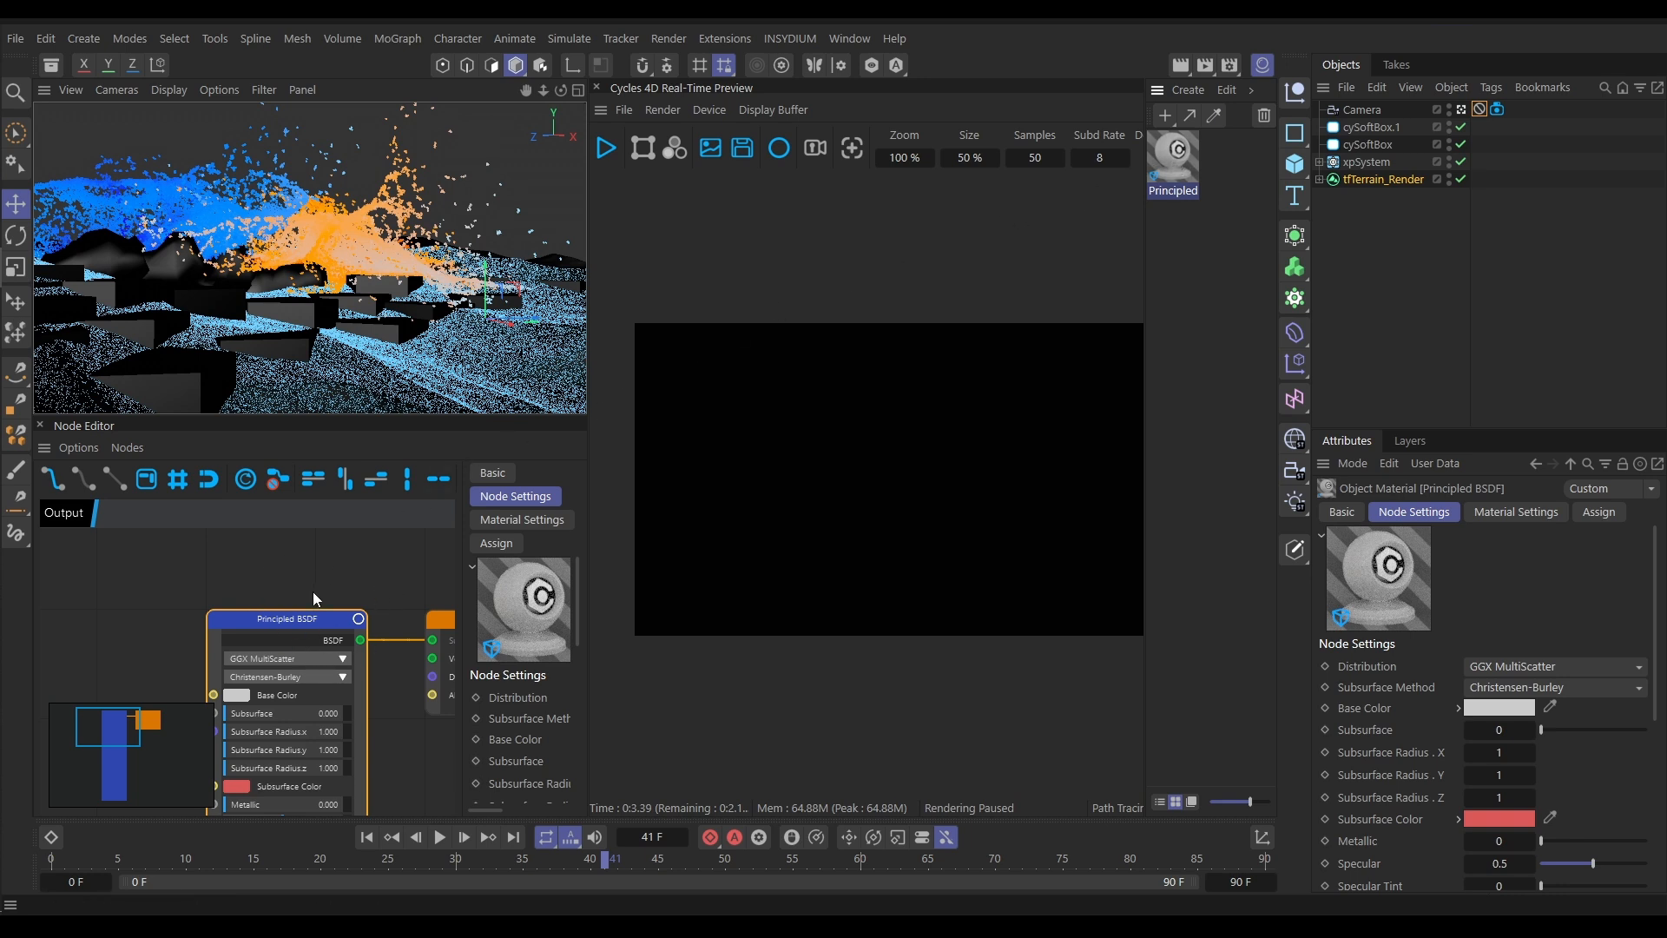
# Hide the attributes area inside the Node Editor and arrange the Principled BSDF and Output nodes side by side
pyautogui.moveTo(306, 618); pyautogui.dragTo(254, 569)
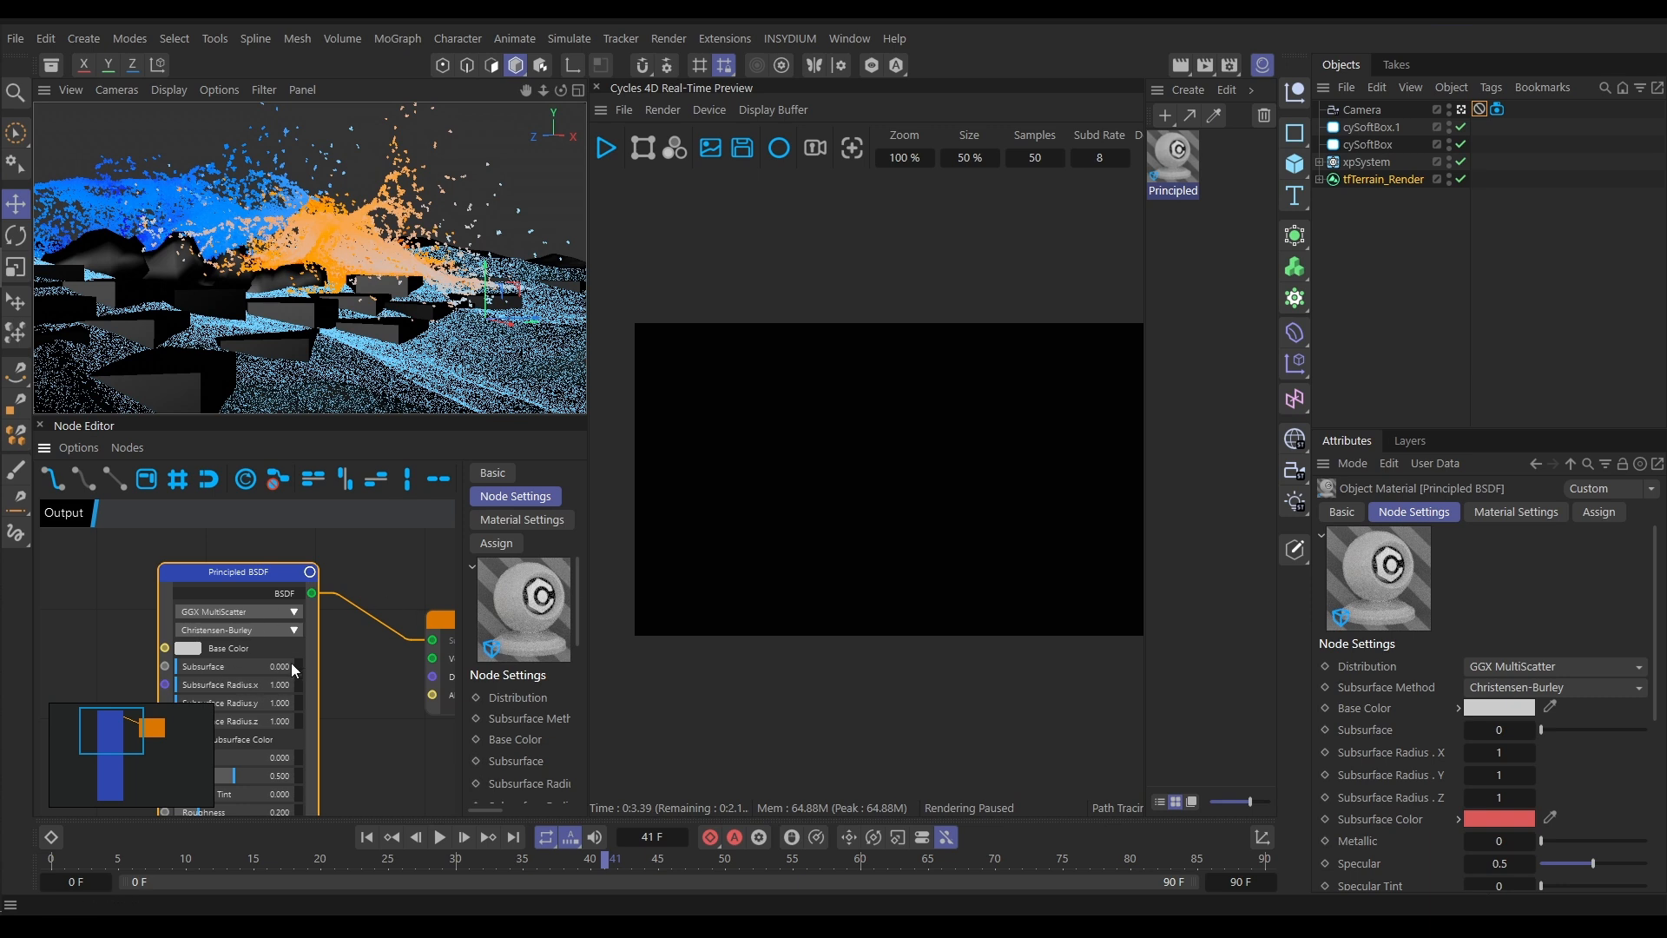
pyautogui.click(80, 452)
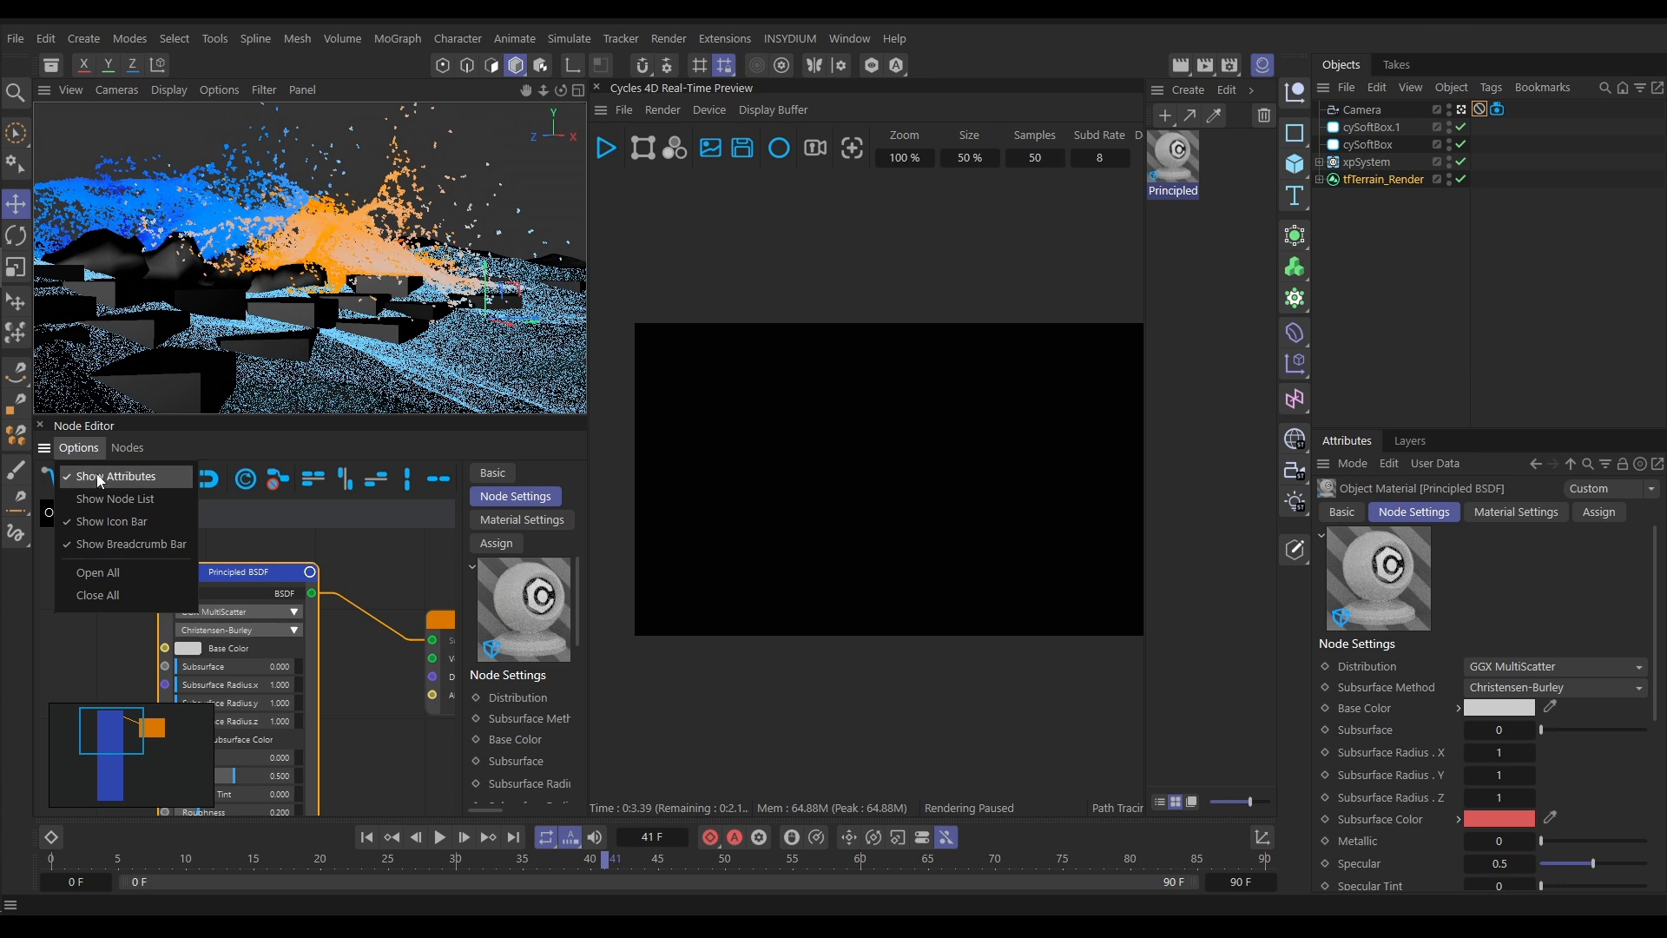
pyautogui.click(96, 476)
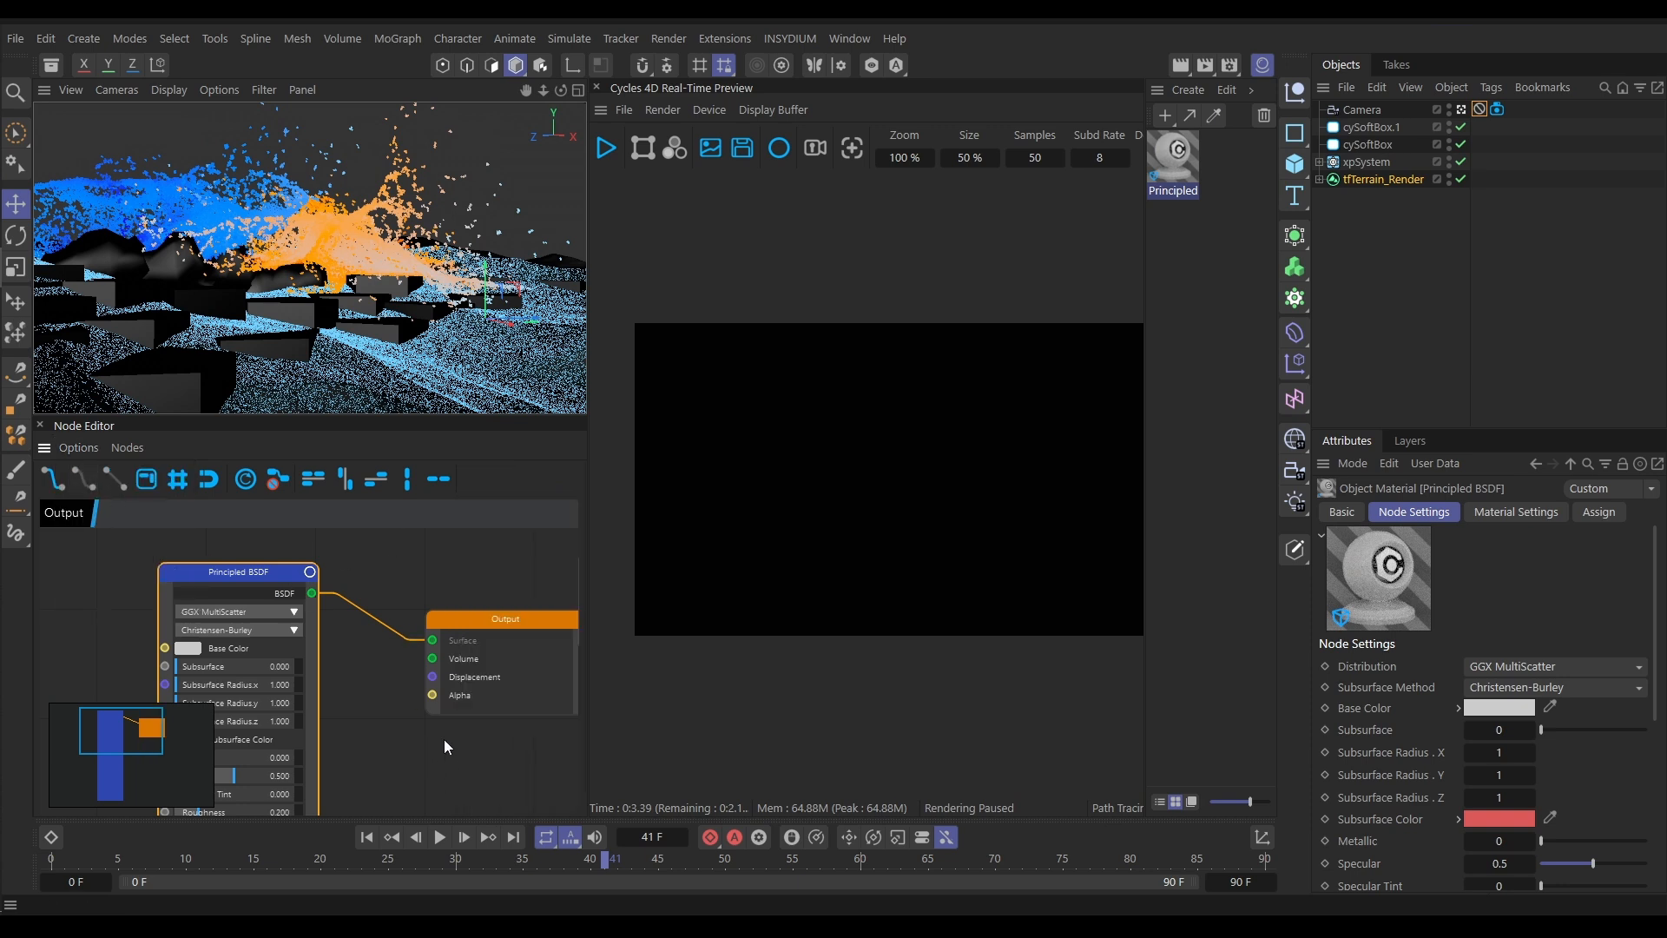
pyautogui.moveTo(424, 747); pyautogui.dragTo(443, 740, button='middle')
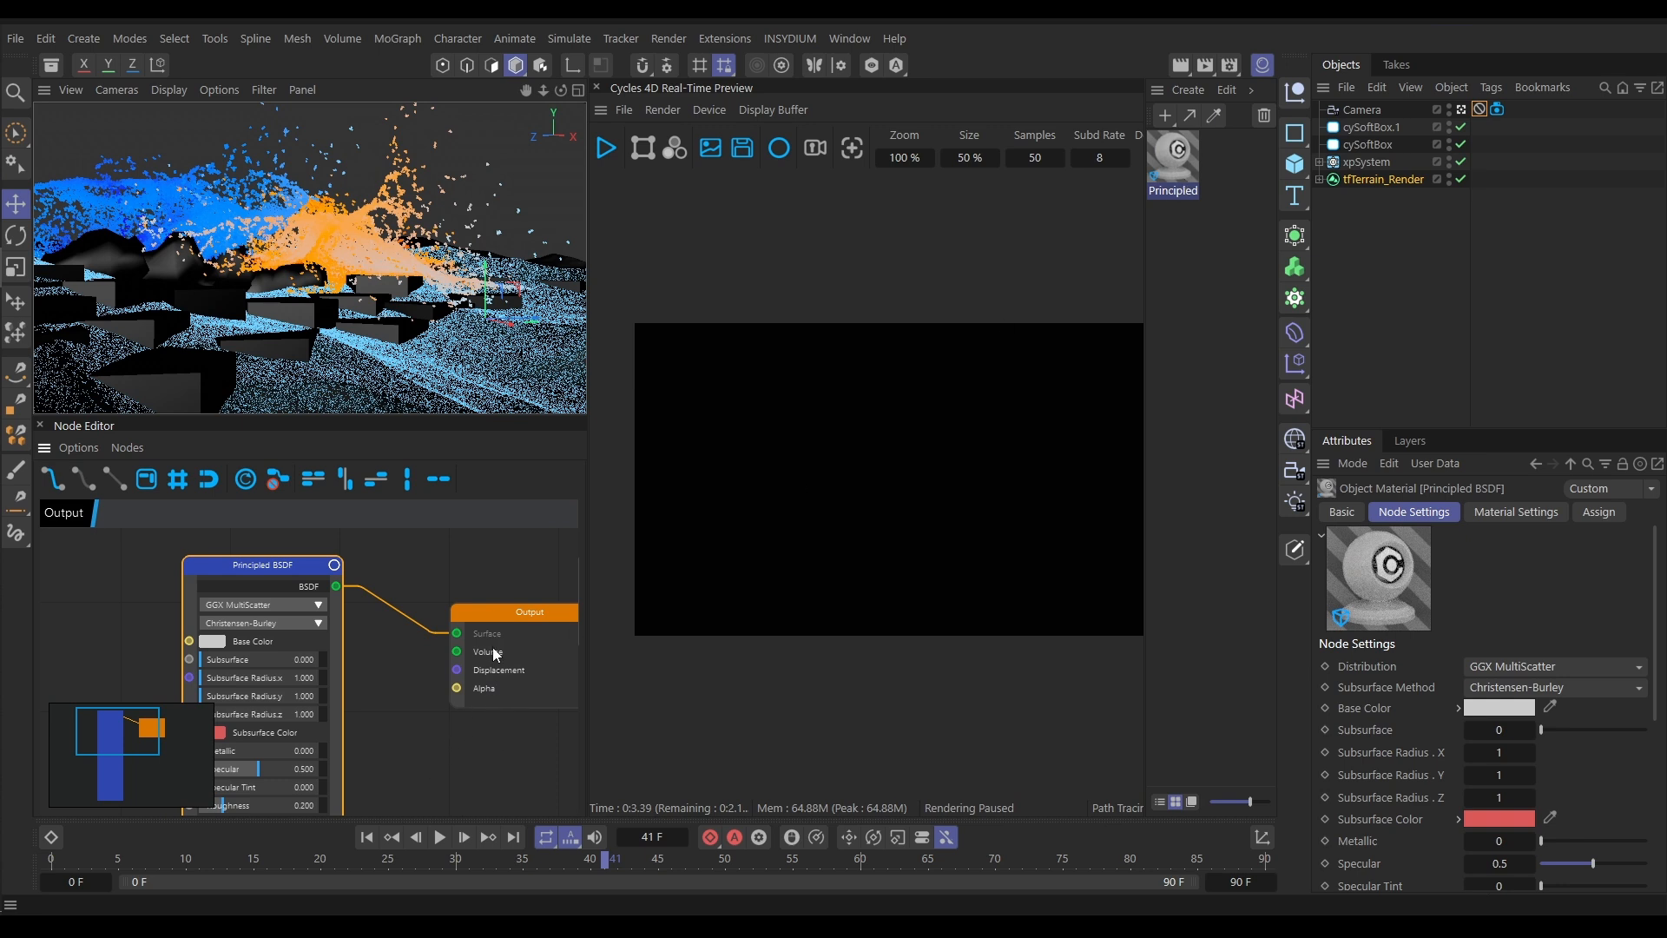
pyautogui.moveTo(499, 612); pyautogui.dragTo(471, 573)
pyautogui.click(257, 570)
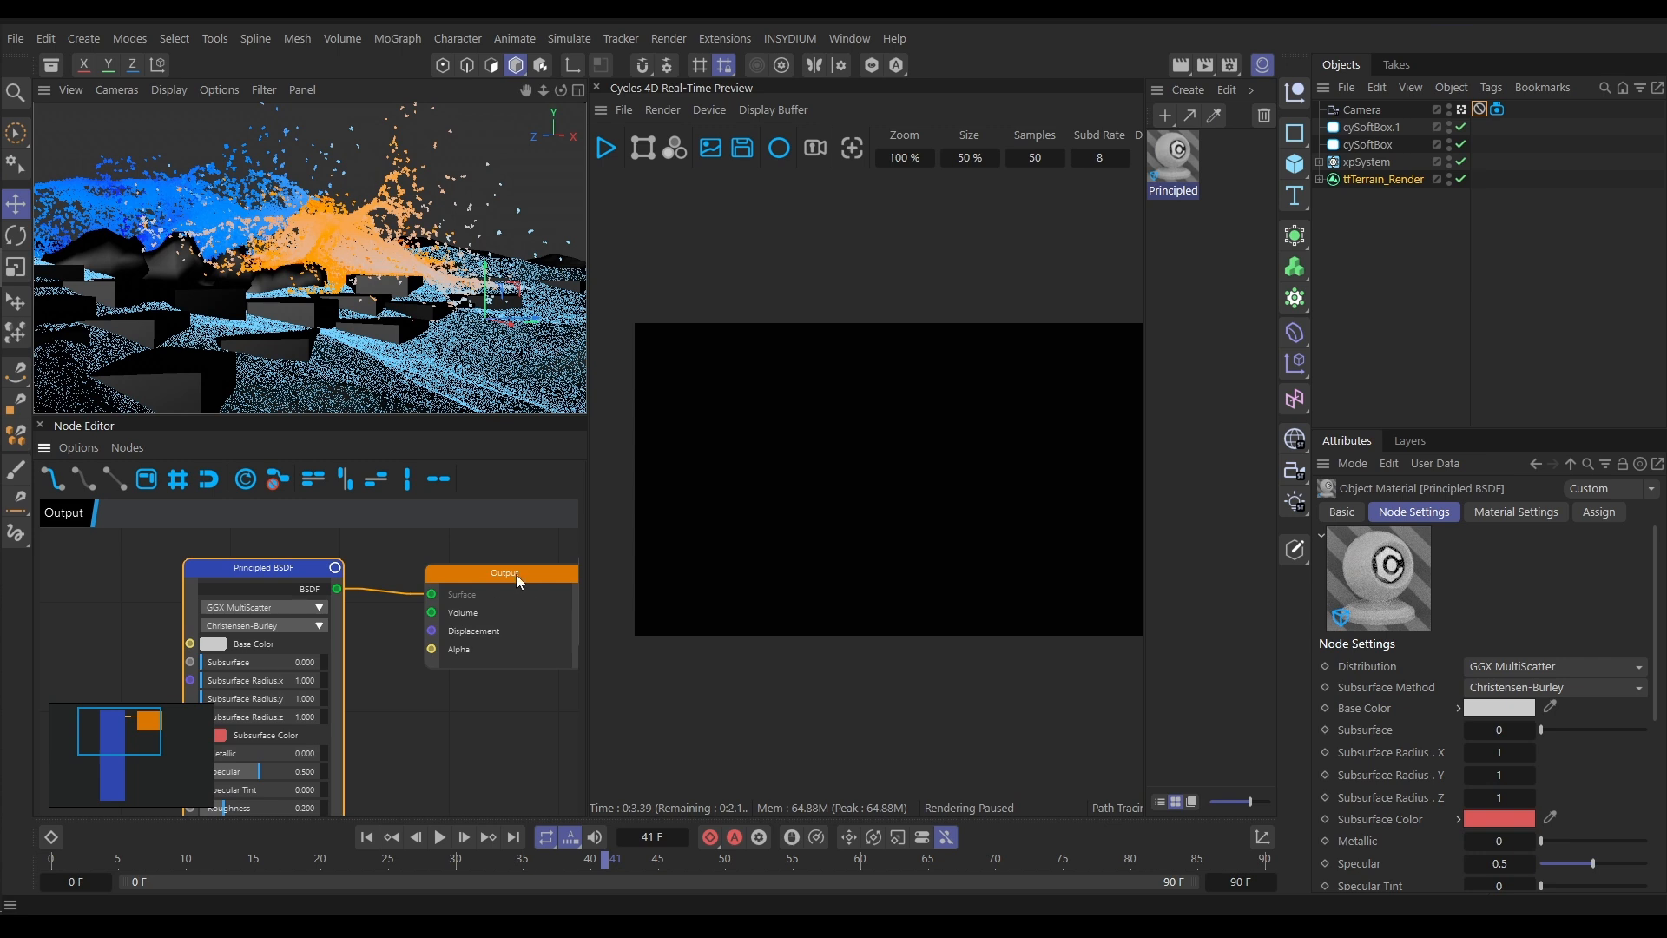
pyautogui.moveTo(404, 717)
pyautogui.mouseDown(button='middle')
pyautogui.moveTo(421, 722)
pyautogui.moveTo(458, 621)
pyautogui.moveTo(492, 434)
pyautogui.moveTo(462, 651)
pyautogui.moveTo(424, 684)
pyautogui.moveTo(413, 730)
pyautogui.mouseUp(button='middle')
# Assign the Principled BSDF material to tfTerrain_Render and resume the Cycles 4D real-time preview
pyautogui.moveTo(1162, 200); pyautogui.dragTo(1385, 180)
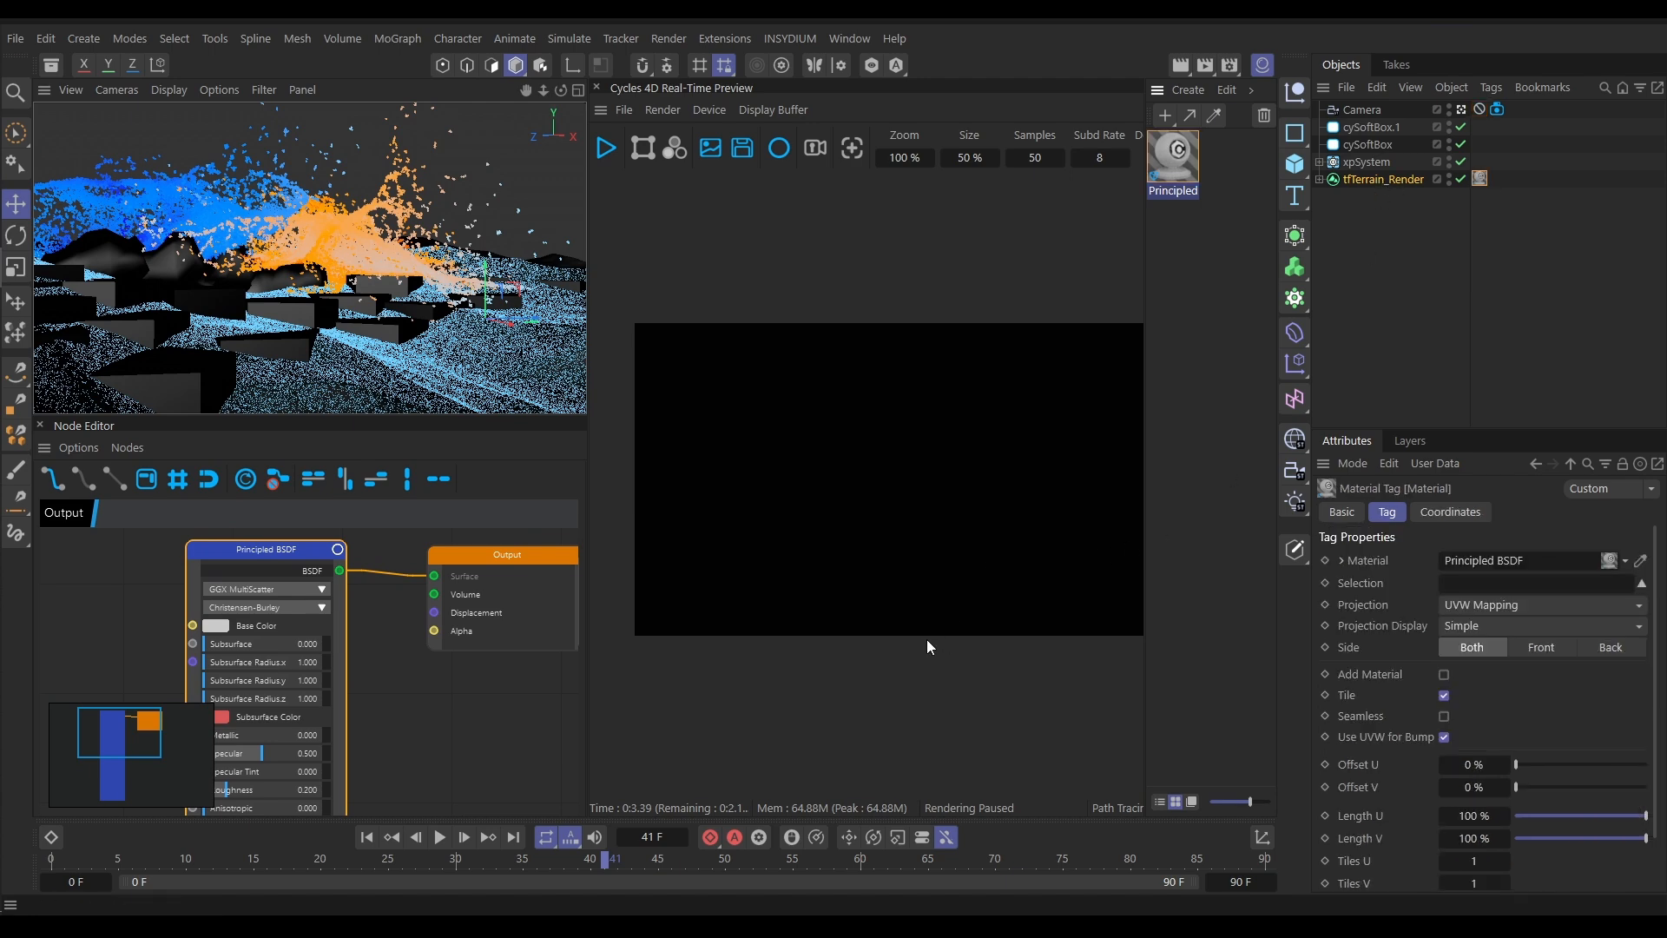
pyautogui.click(607, 146)
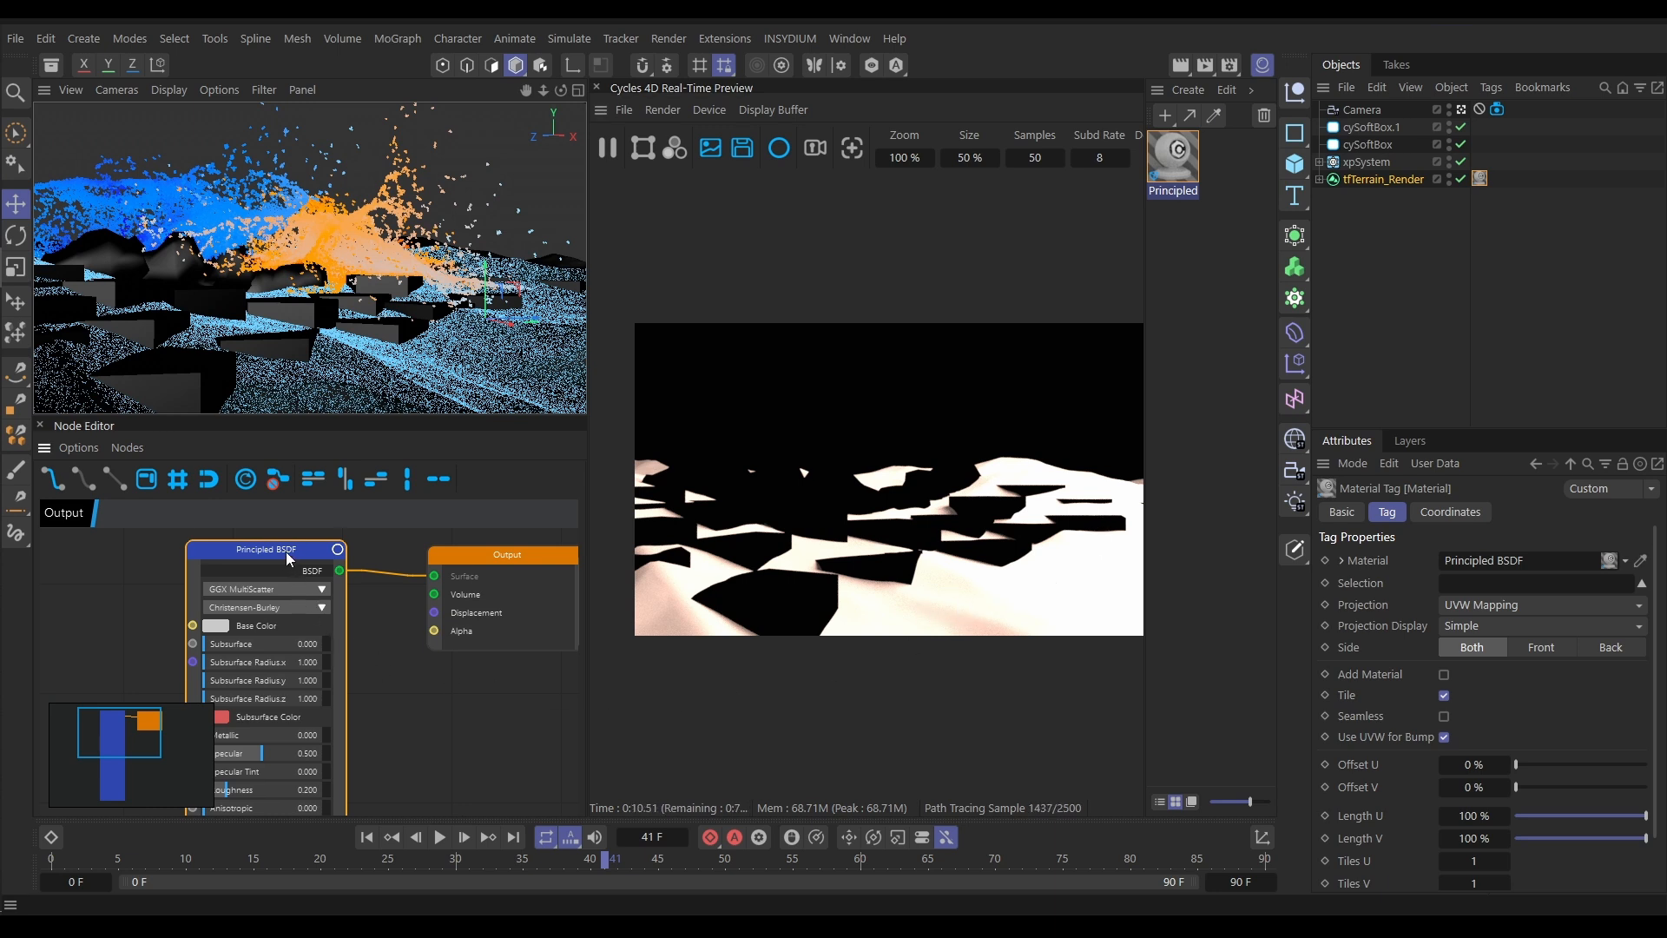
# Darken the Principled BSDF base color to black by setting its brightness value to 0 %
pyautogui.moveTo(285, 551); pyautogui.dragTo(319, 544)
pyautogui.click(320, 544)
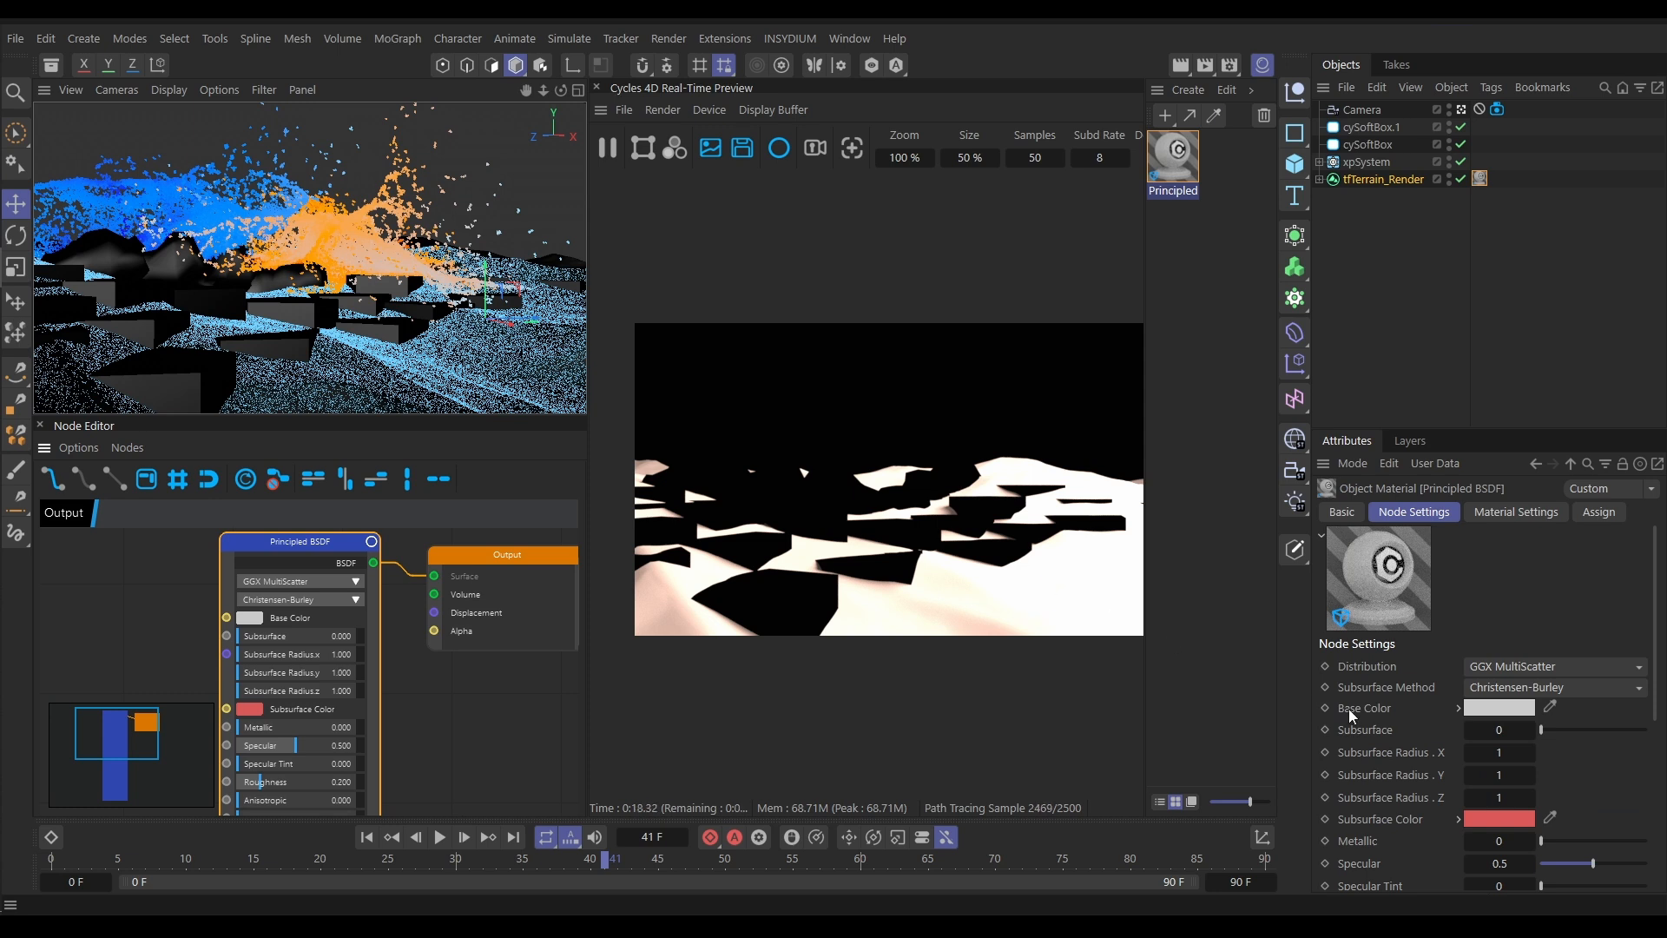
pyautogui.click(1459, 708)
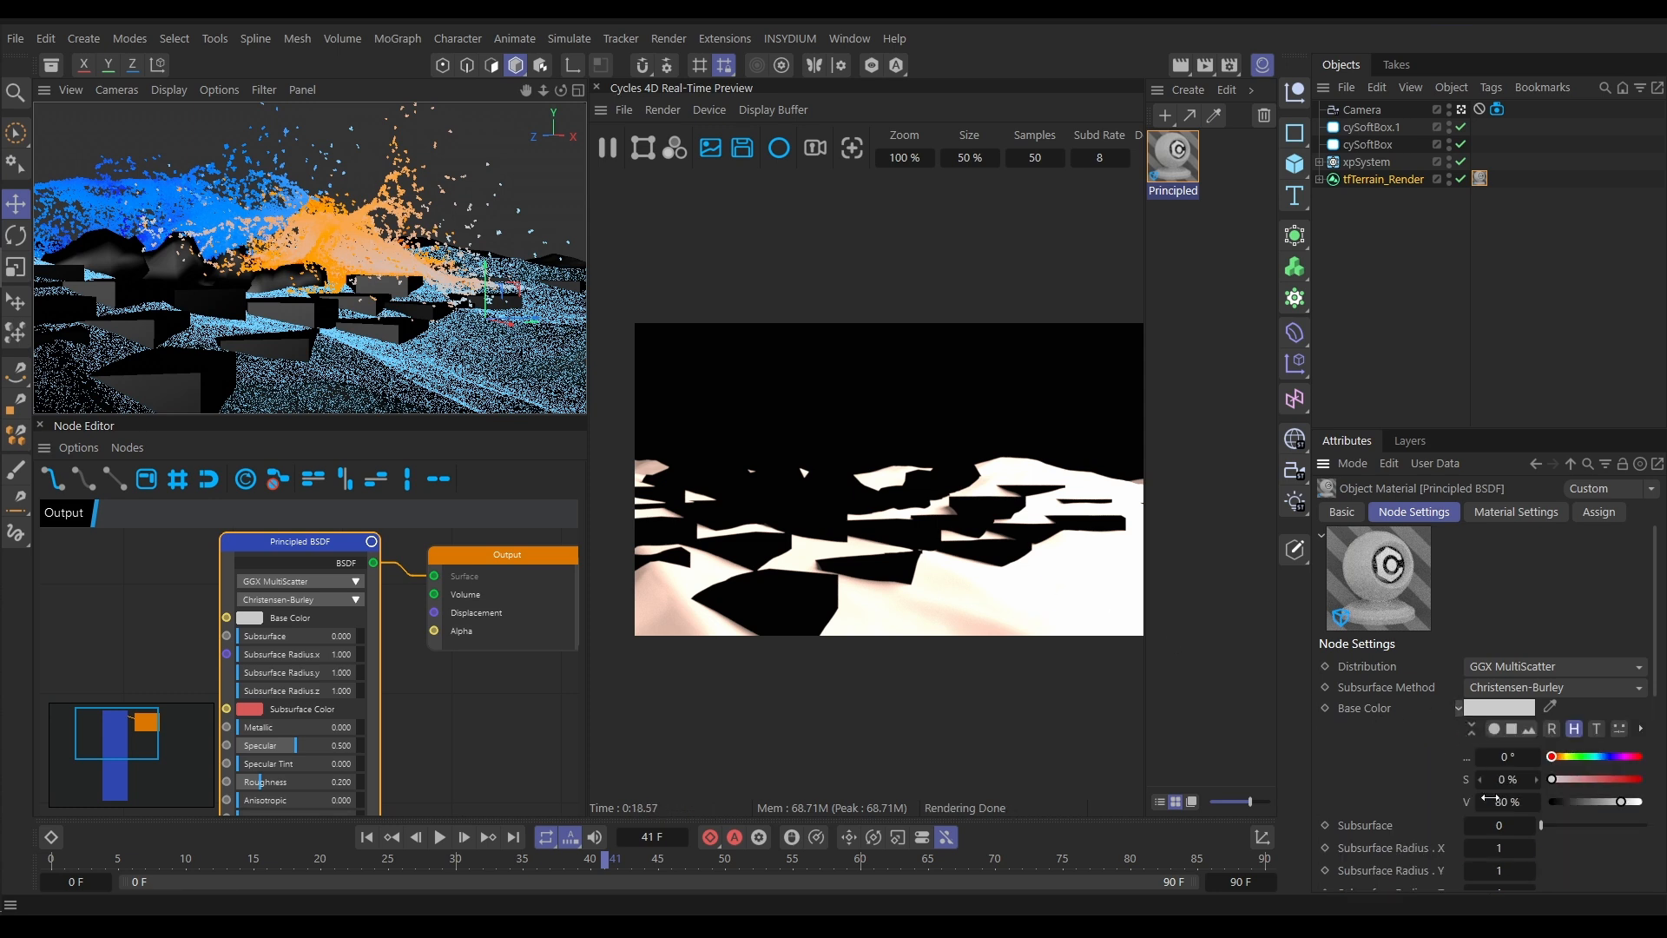
pyautogui.moveTo(1623, 803); pyautogui.dragTo(1551, 804)
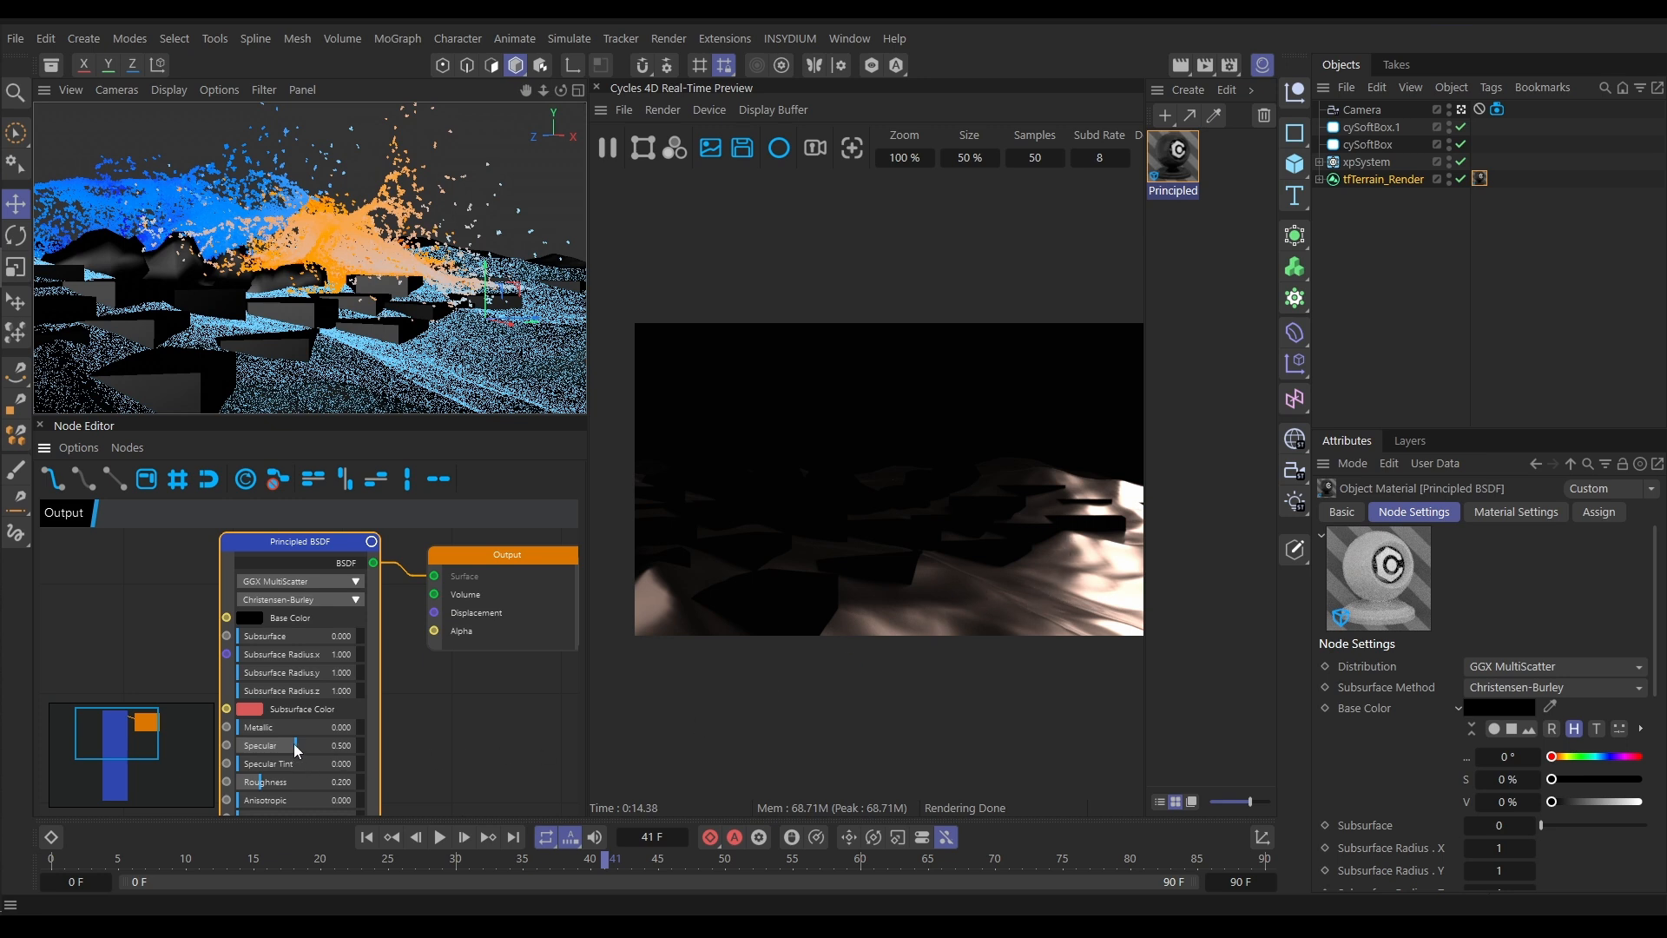
# Try specular values near 0.5 with roughness at 0.819 and at 0.155 on the terrain material
pyautogui.click(273, 748)
pyautogui.moveTo(274, 752); pyautogui.dragTo(342, 787)
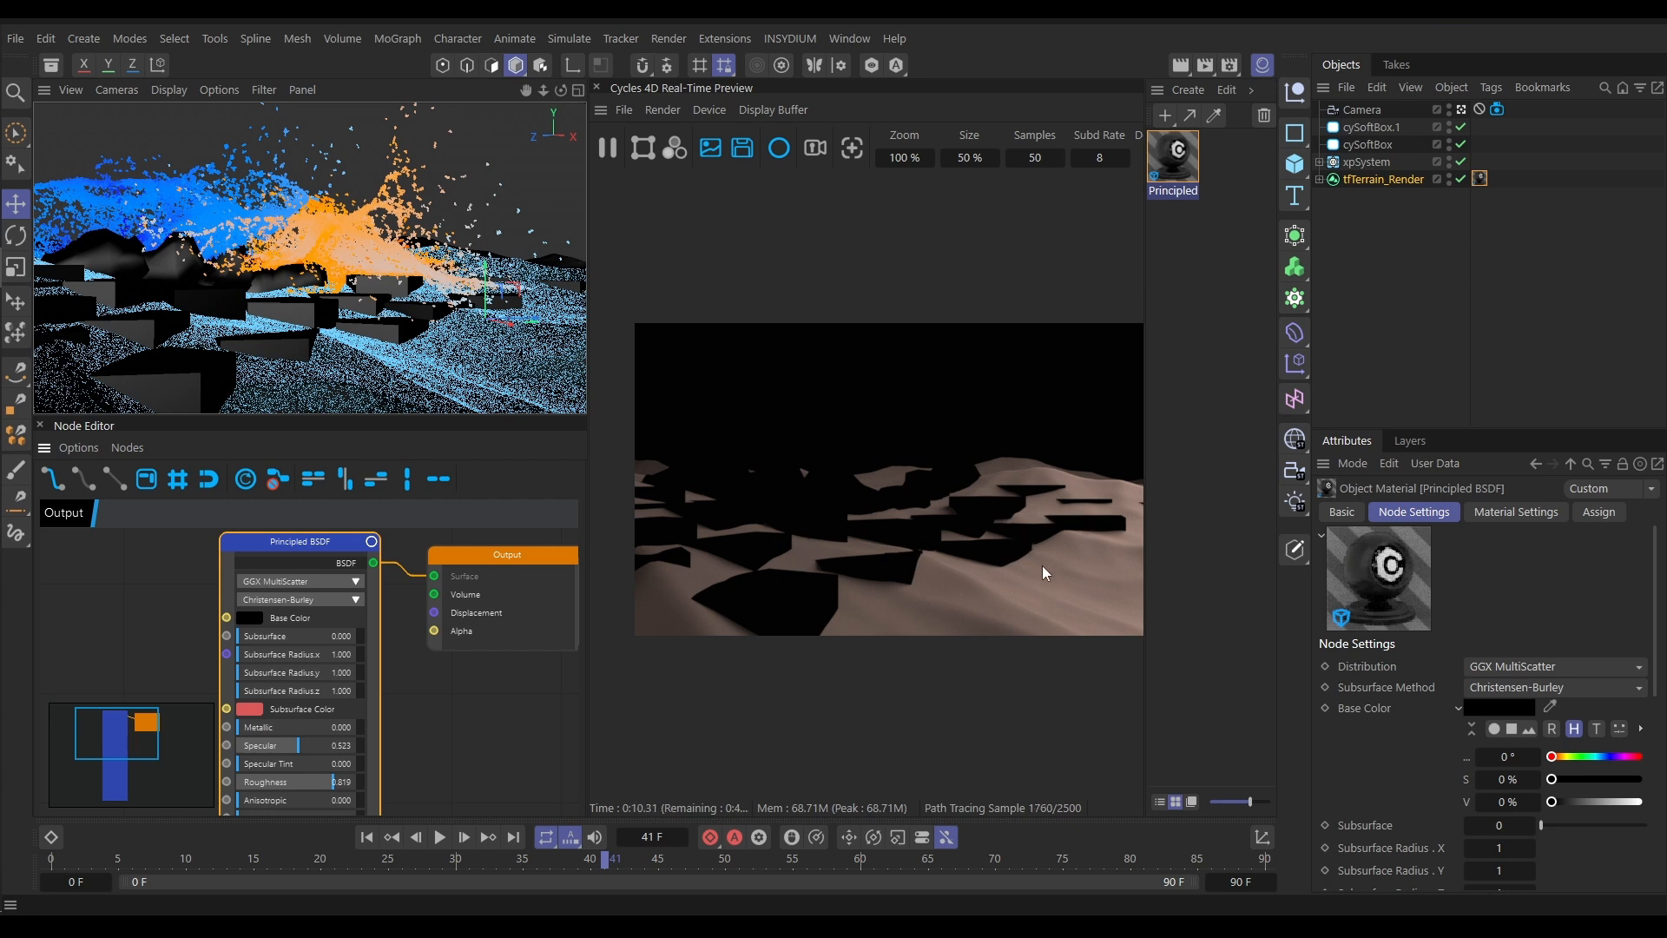
pyautogui.moveTo(297, 746); pyautogui.dragTo(257, 791)
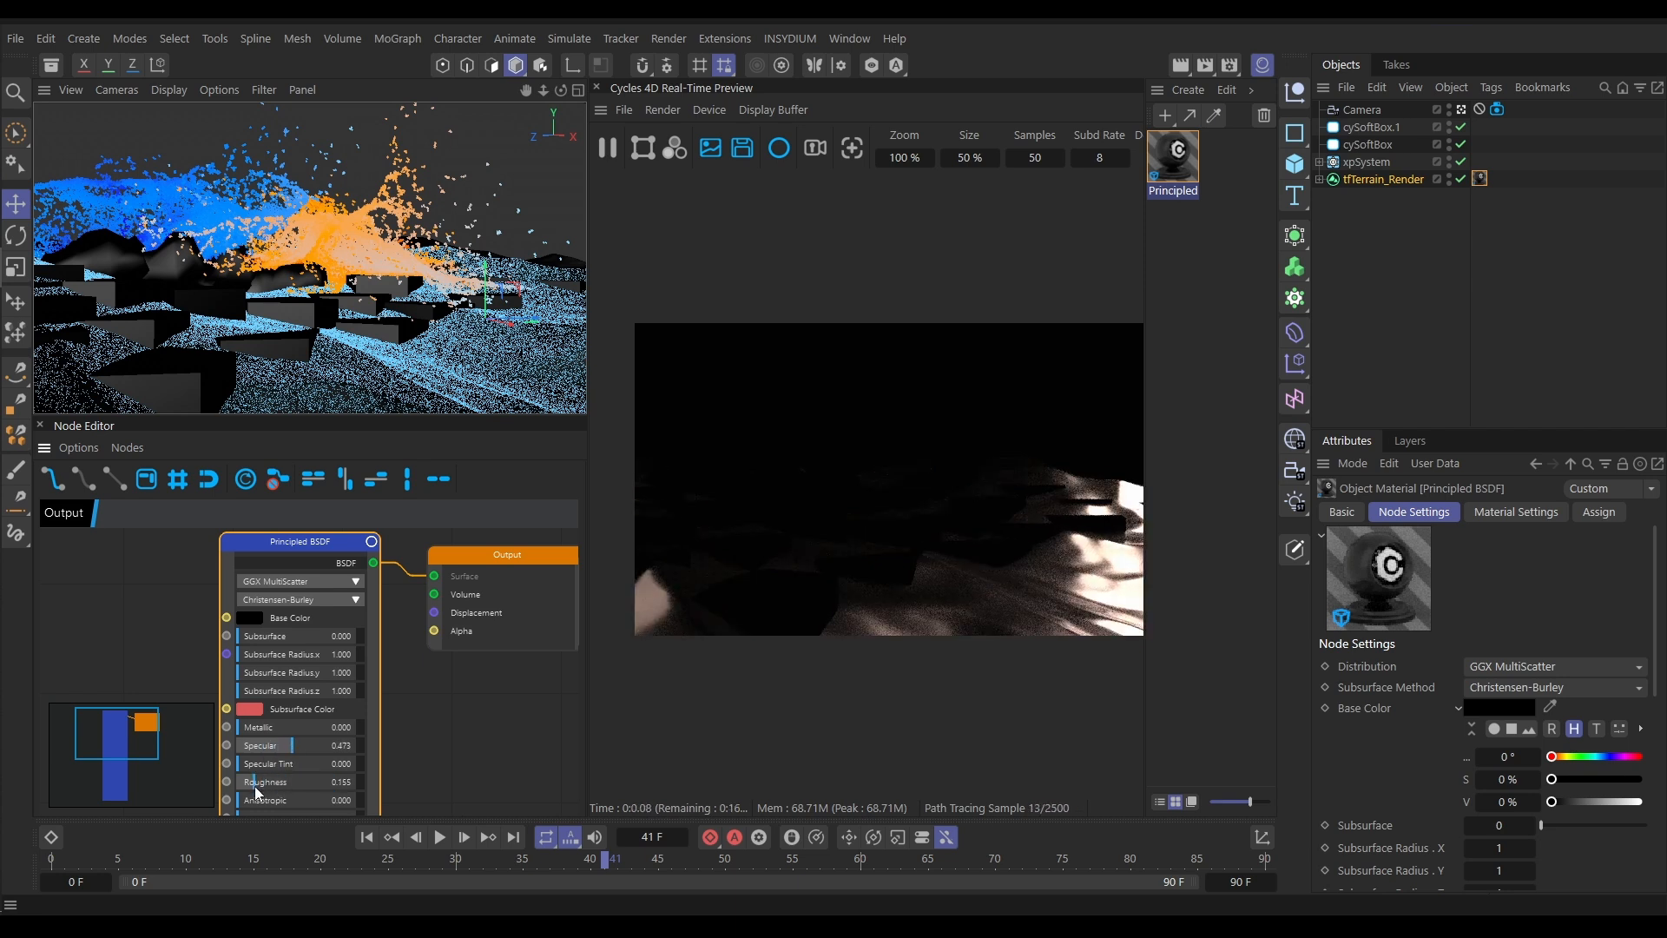
# Reduce both the roughness and the specular of the terrain's Principled BSDF to 0
pyautogui.moveTo(248, 783); pyautogui.dragTo(222, 799)
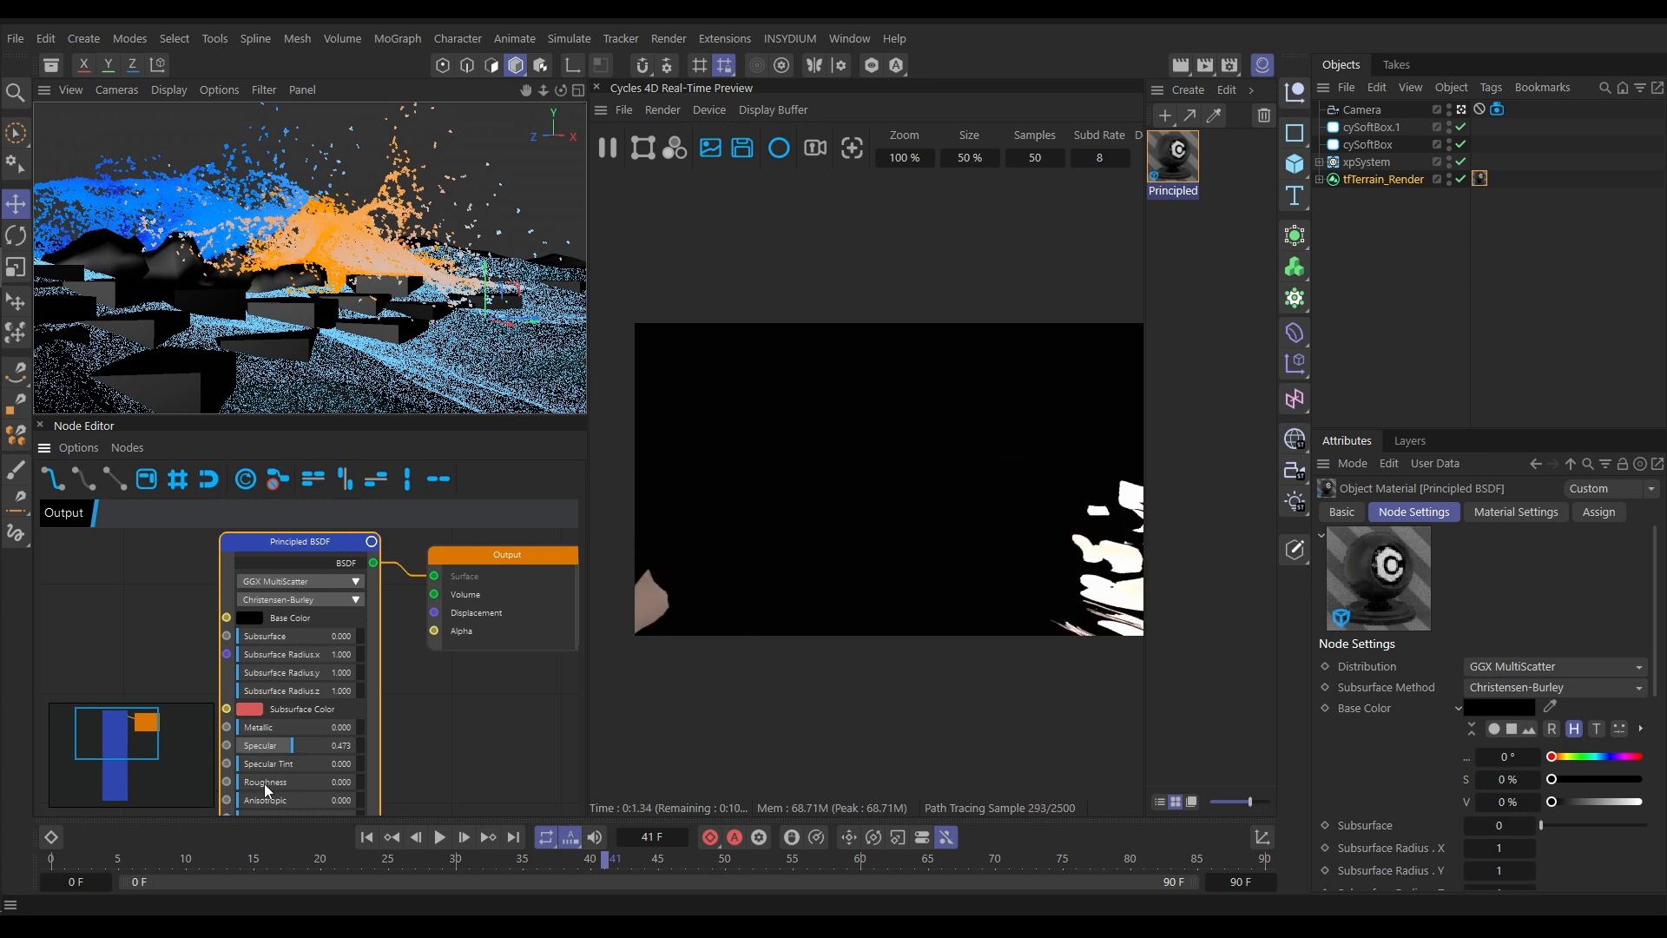
pyautogui.click(282, 749)
pyautogui.moveTo(280, 745); pyautogui.dragTo(235, 758)
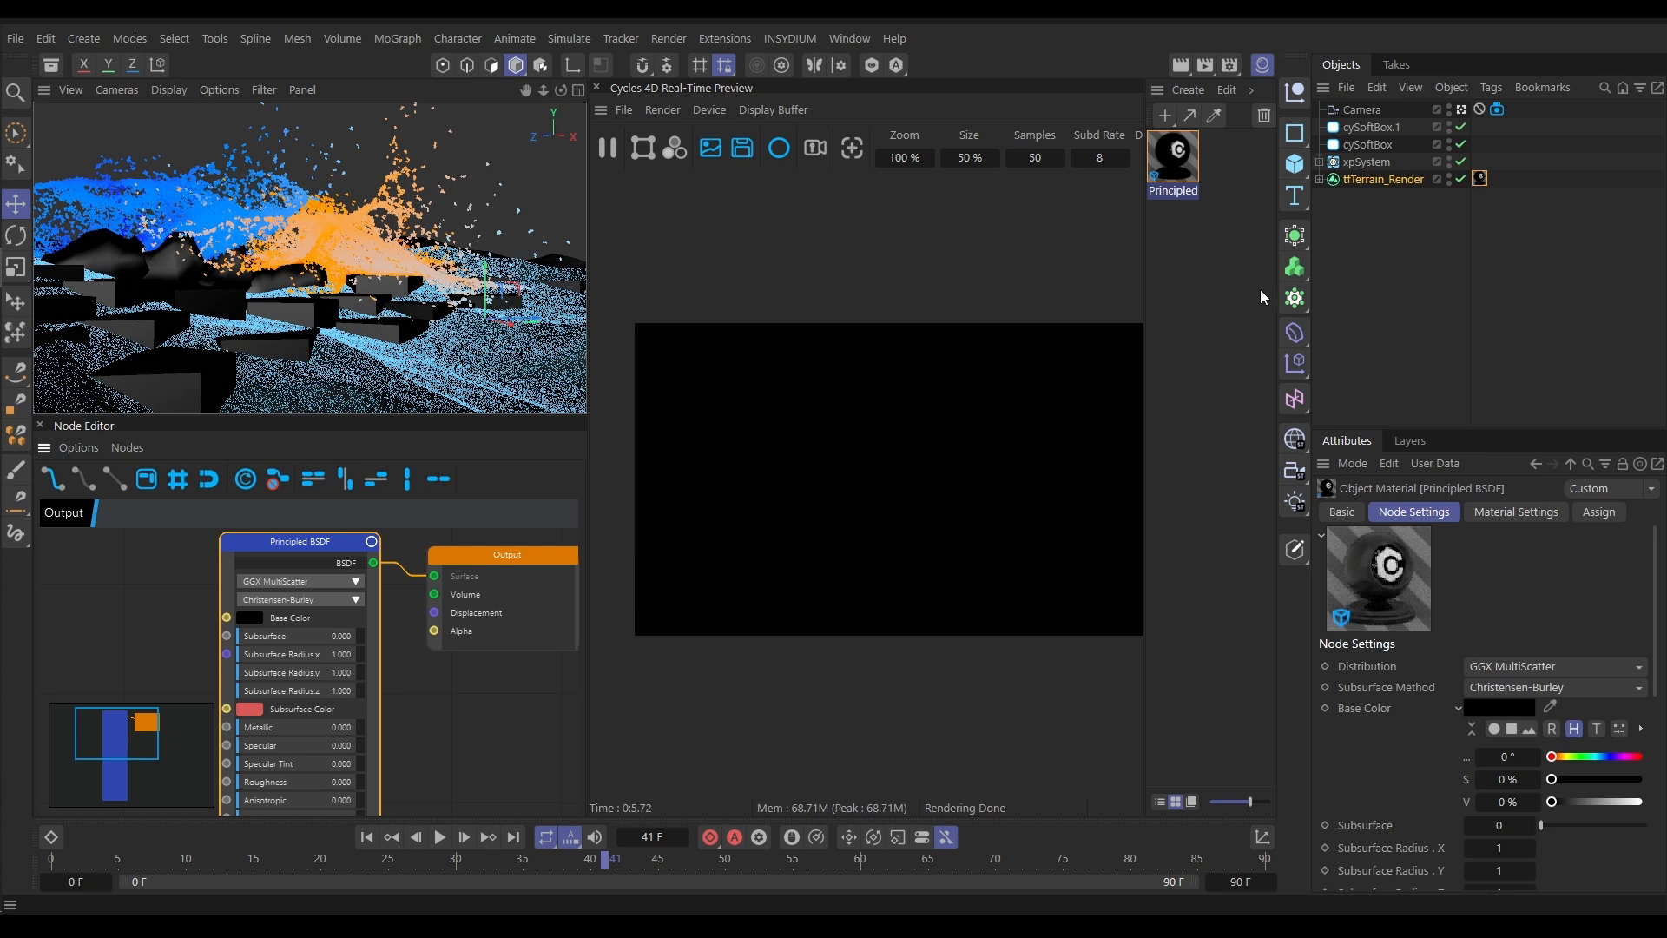
# Expand the xpSystem emitters and add a Cycles 4D cyInstance tag to xpEmitter.Sand
pyautogui.click(1320, 163)
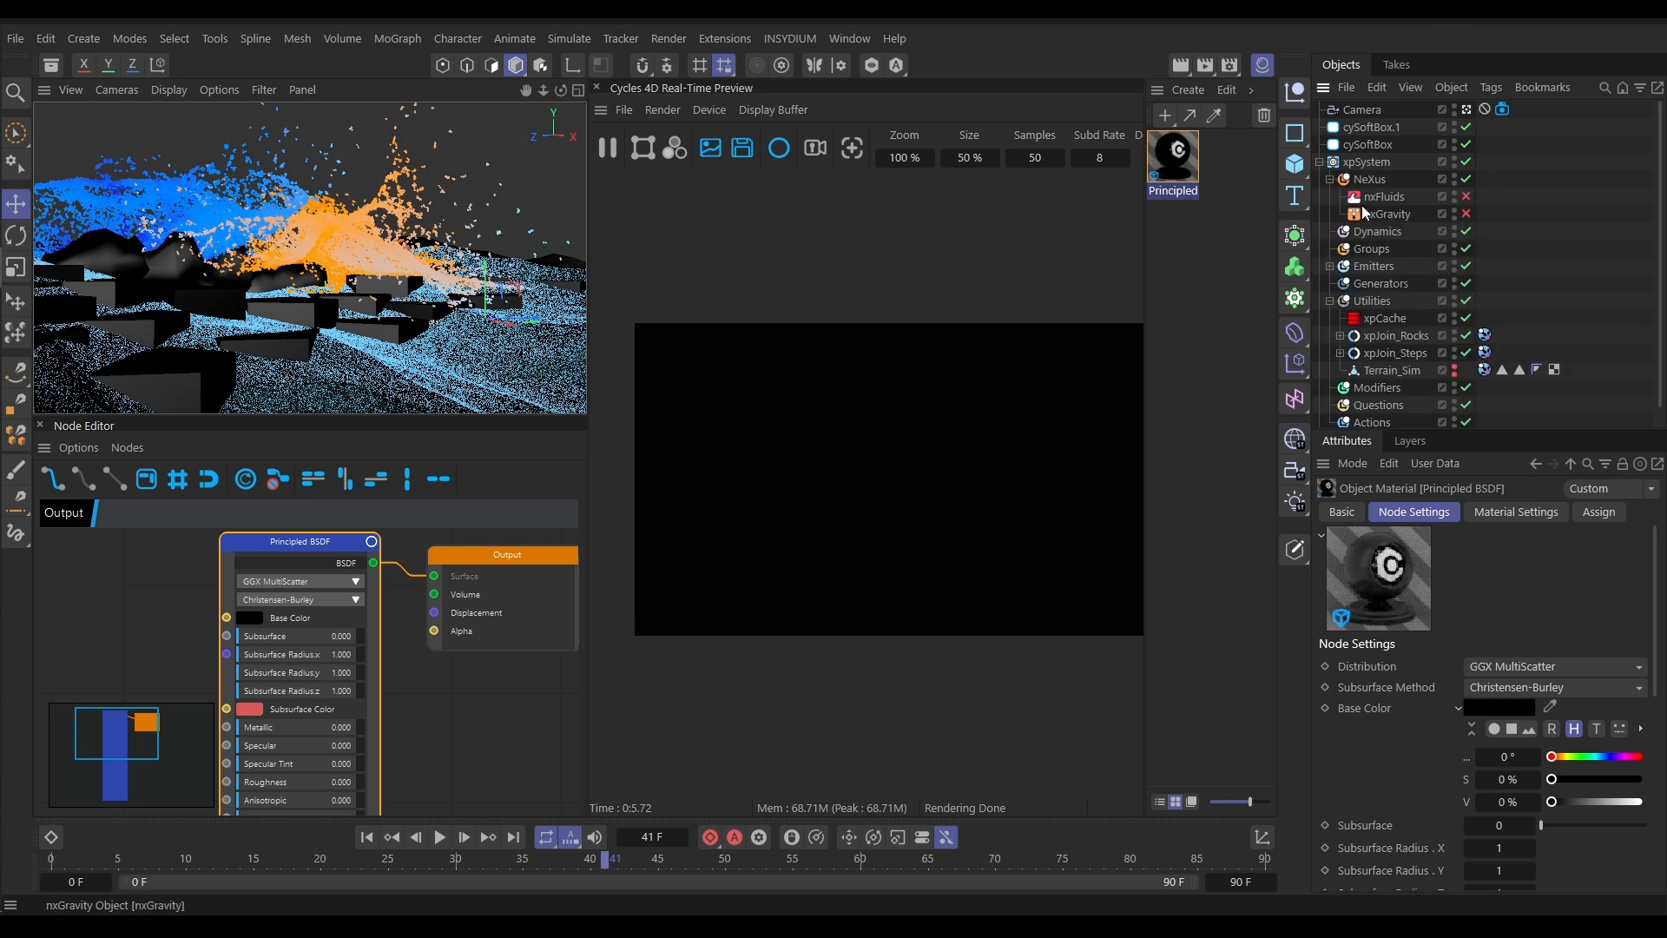
pyautogui.click(1330, 267)
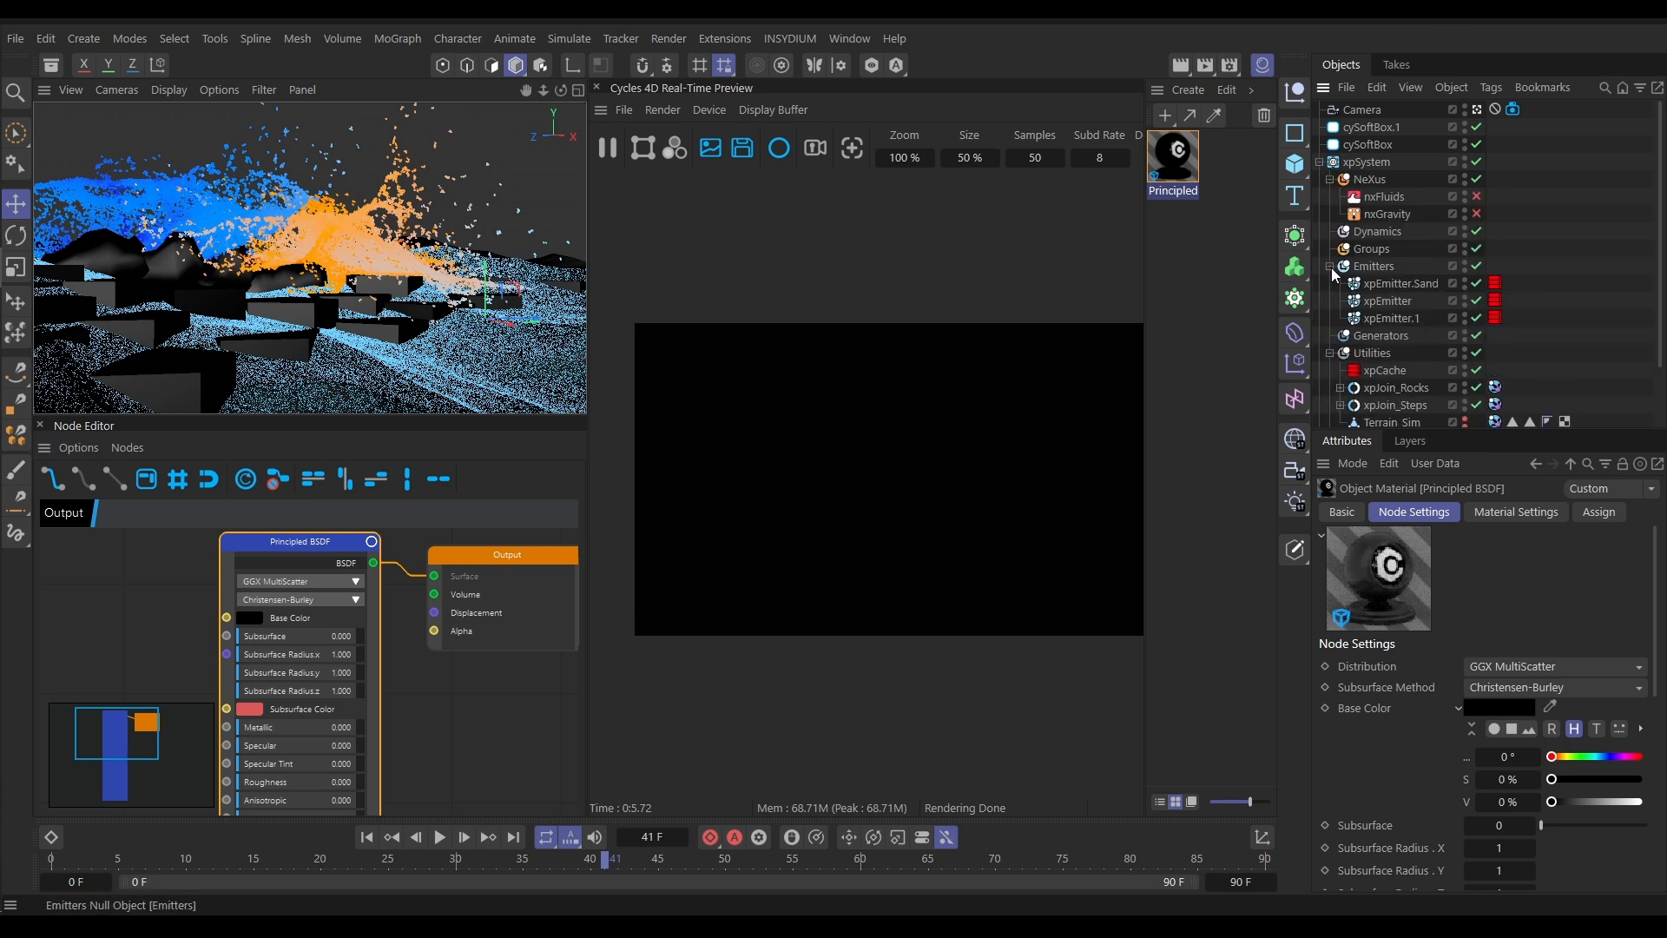
pyautogui.click(1399, 283)
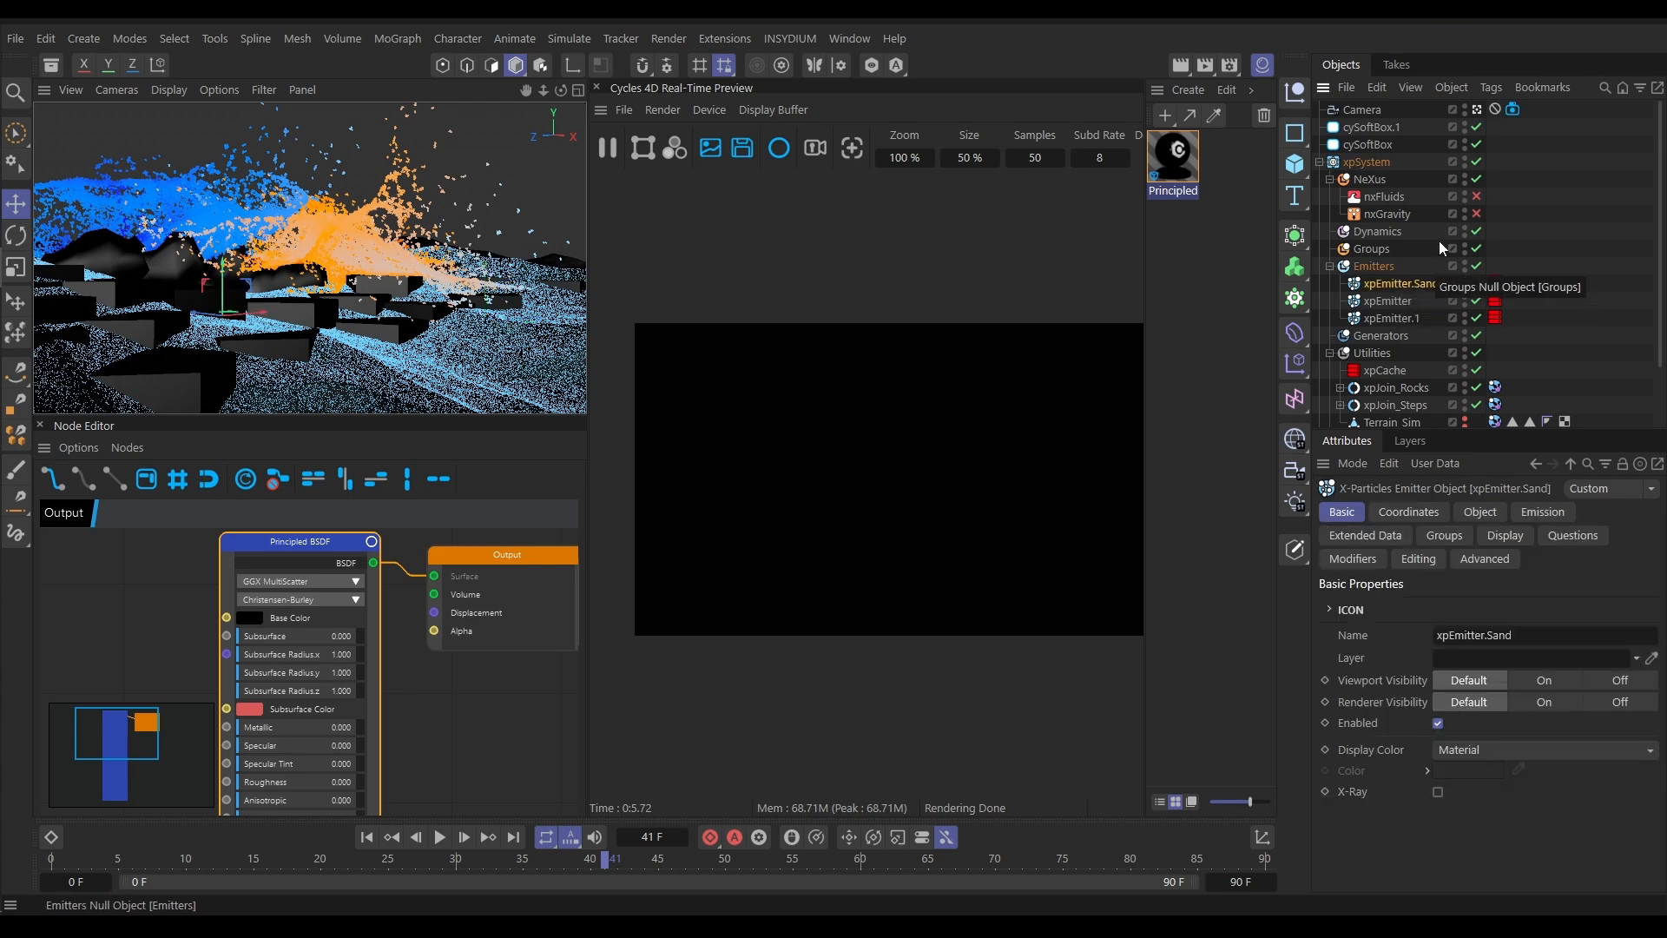
pyautogui.click(1490, 88)
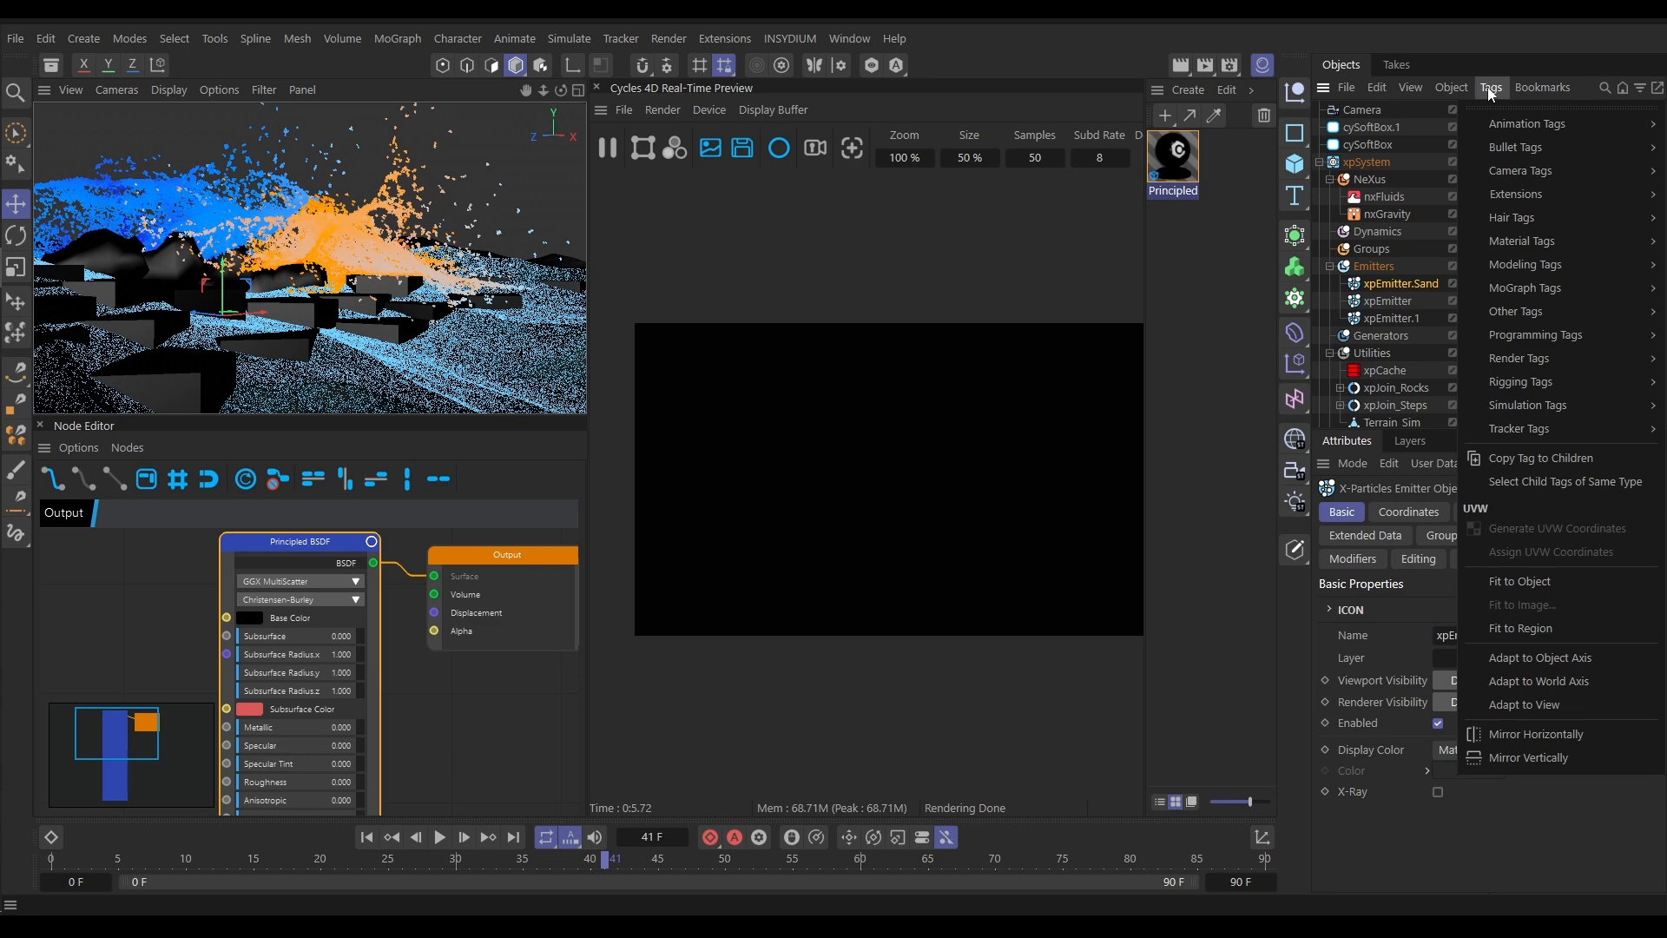
pyautogui.moveTo(1504, 194)
pyautogui.moveTo(1429, 199)
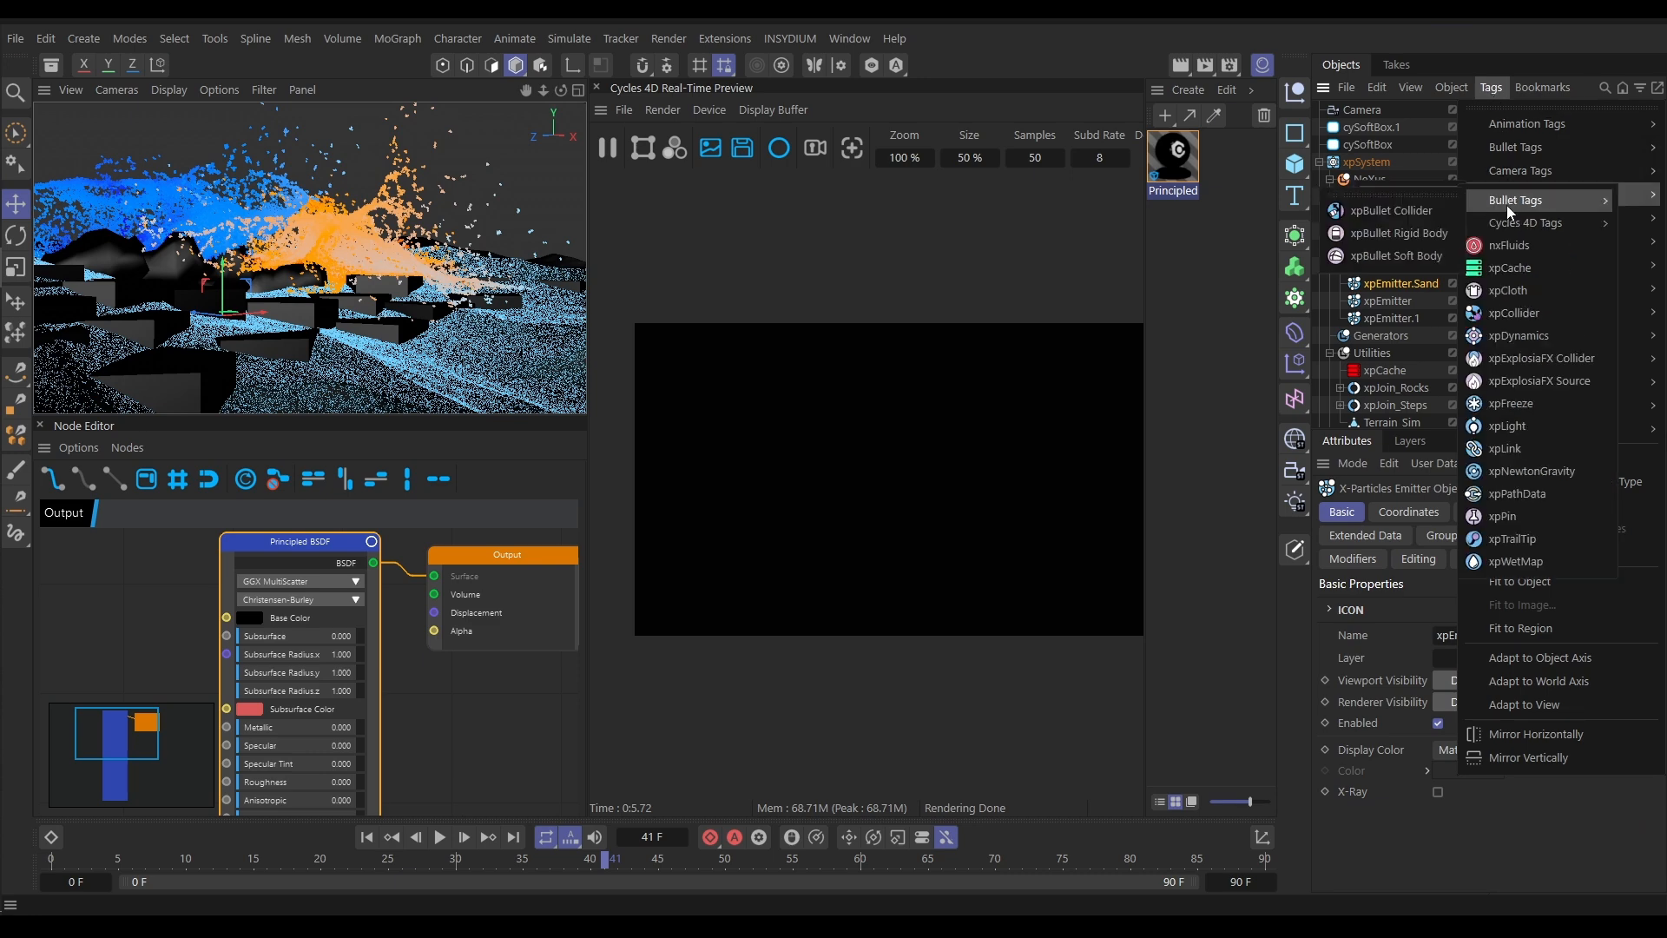
pyautogui.moveTo(1524, 224)
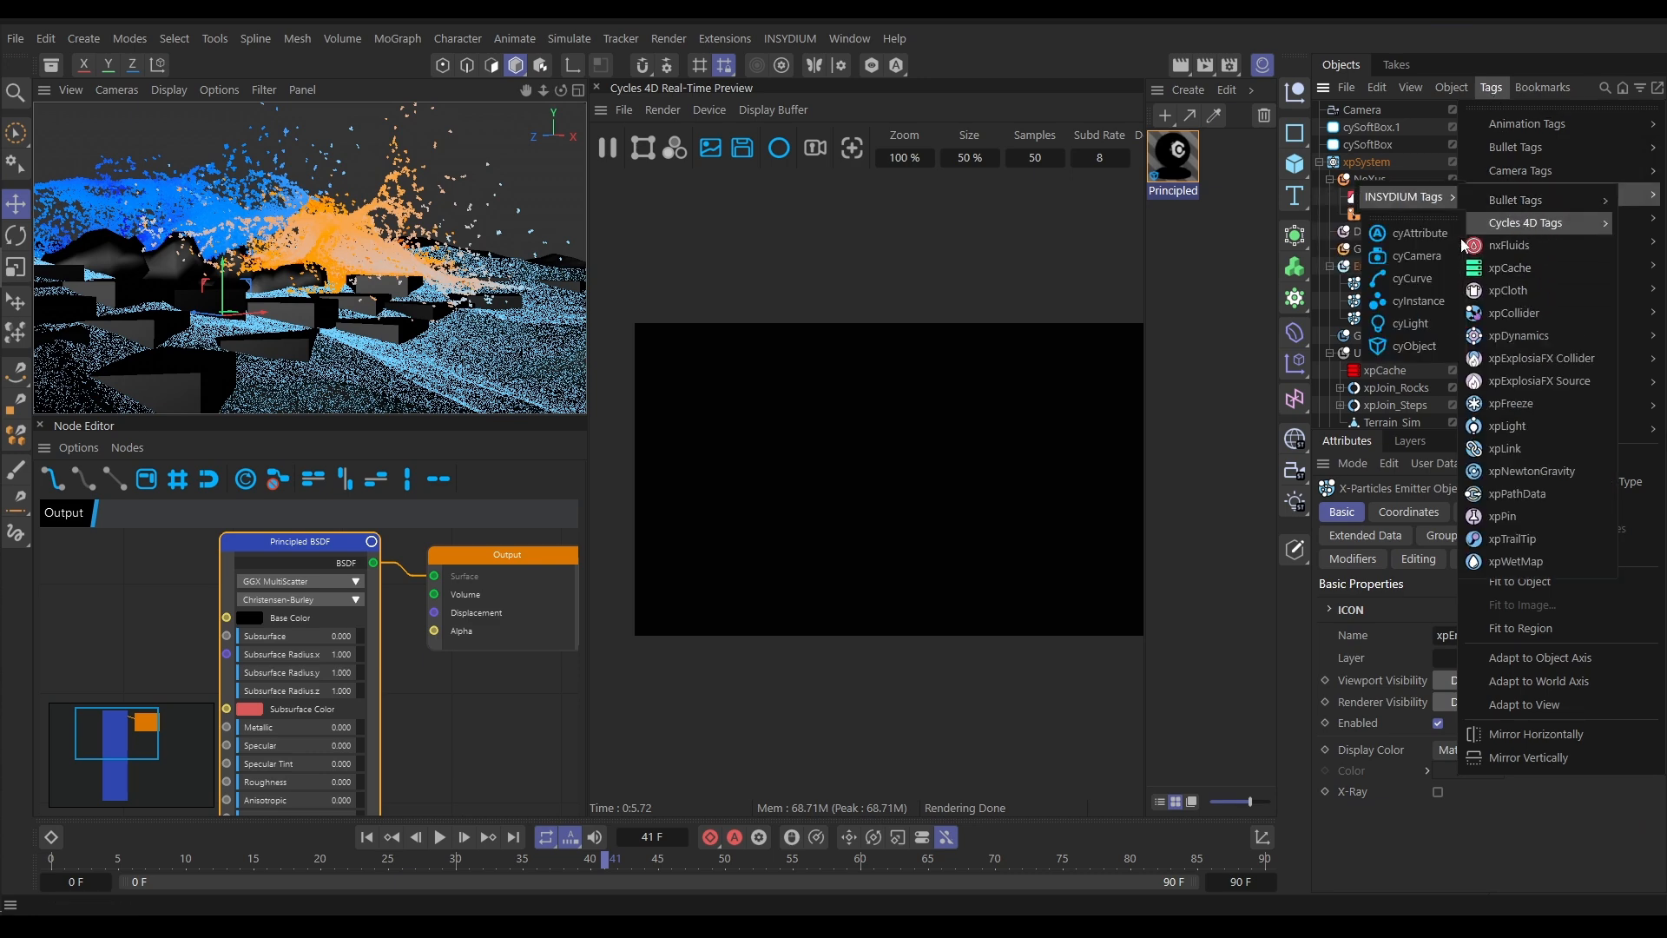
pyautogui.click(1401, 301)
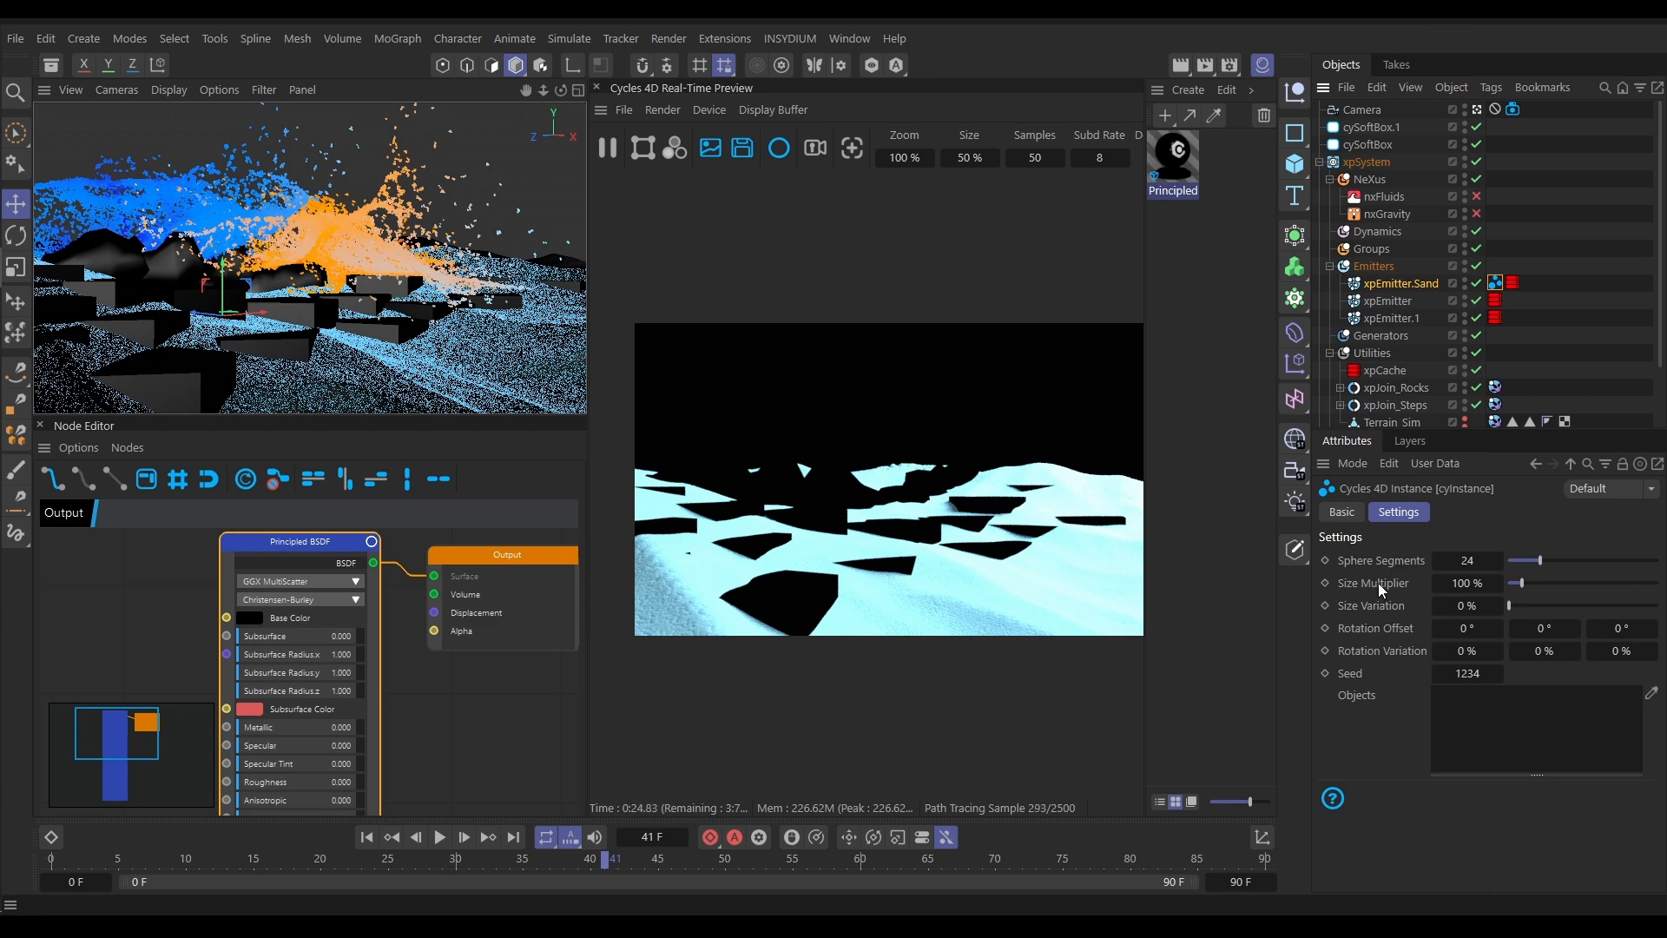
# Set the sand instance tag's sphere segments to 9 and its size multiplier to 70 %
pyautogui.click(1464, 560)
pyautogui.write('9')
pyautogui.press('Return')
pyautogui.click(1467, 583)
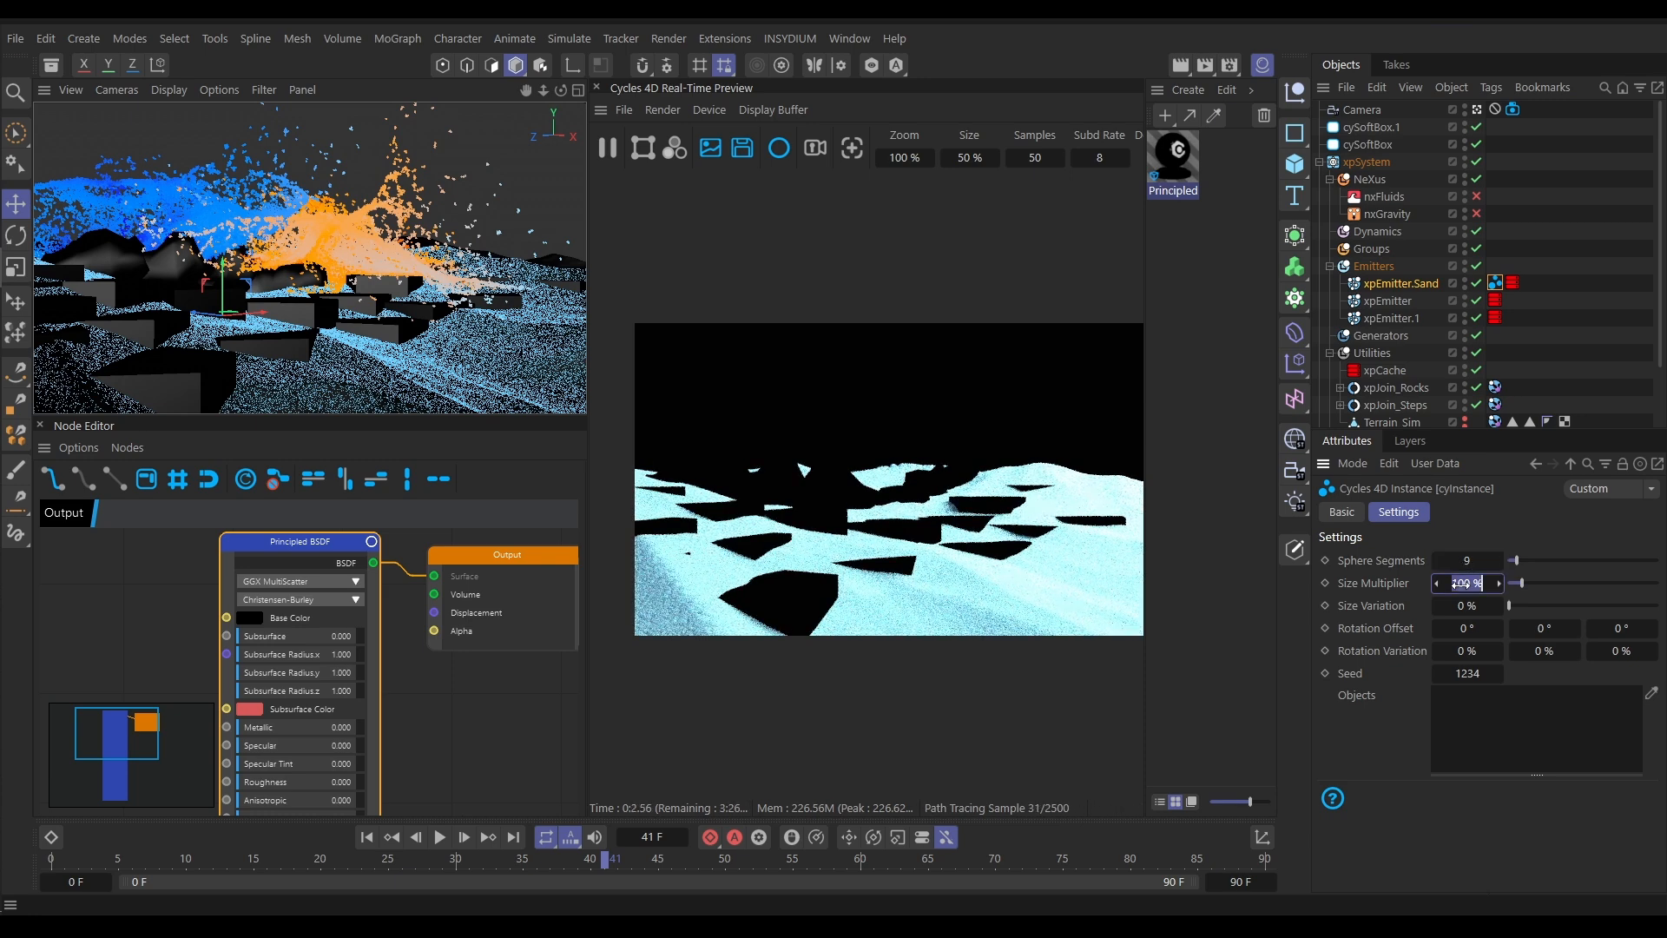
pyautogui.write('70')
pyautogui.press('Return')
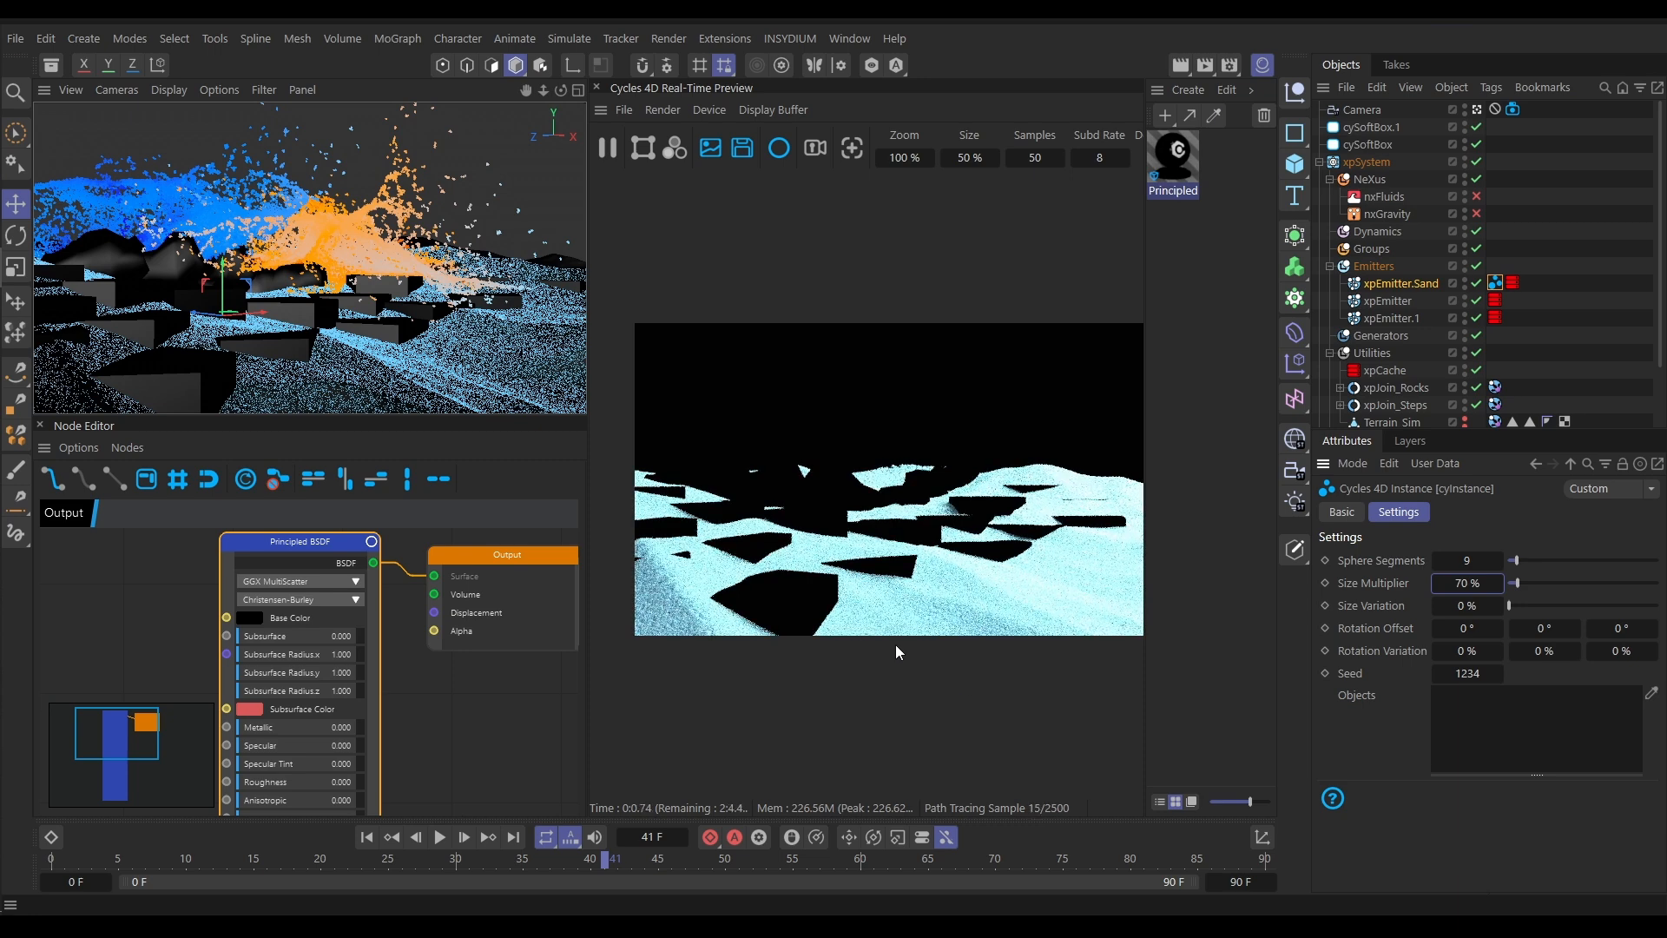
# Lower the sand instances' size multiplier to 50 % and set their size variation to 60 %
pyautogui.click(1455, 584)
pyautogui.write('50')
pyautogui.press('Return')
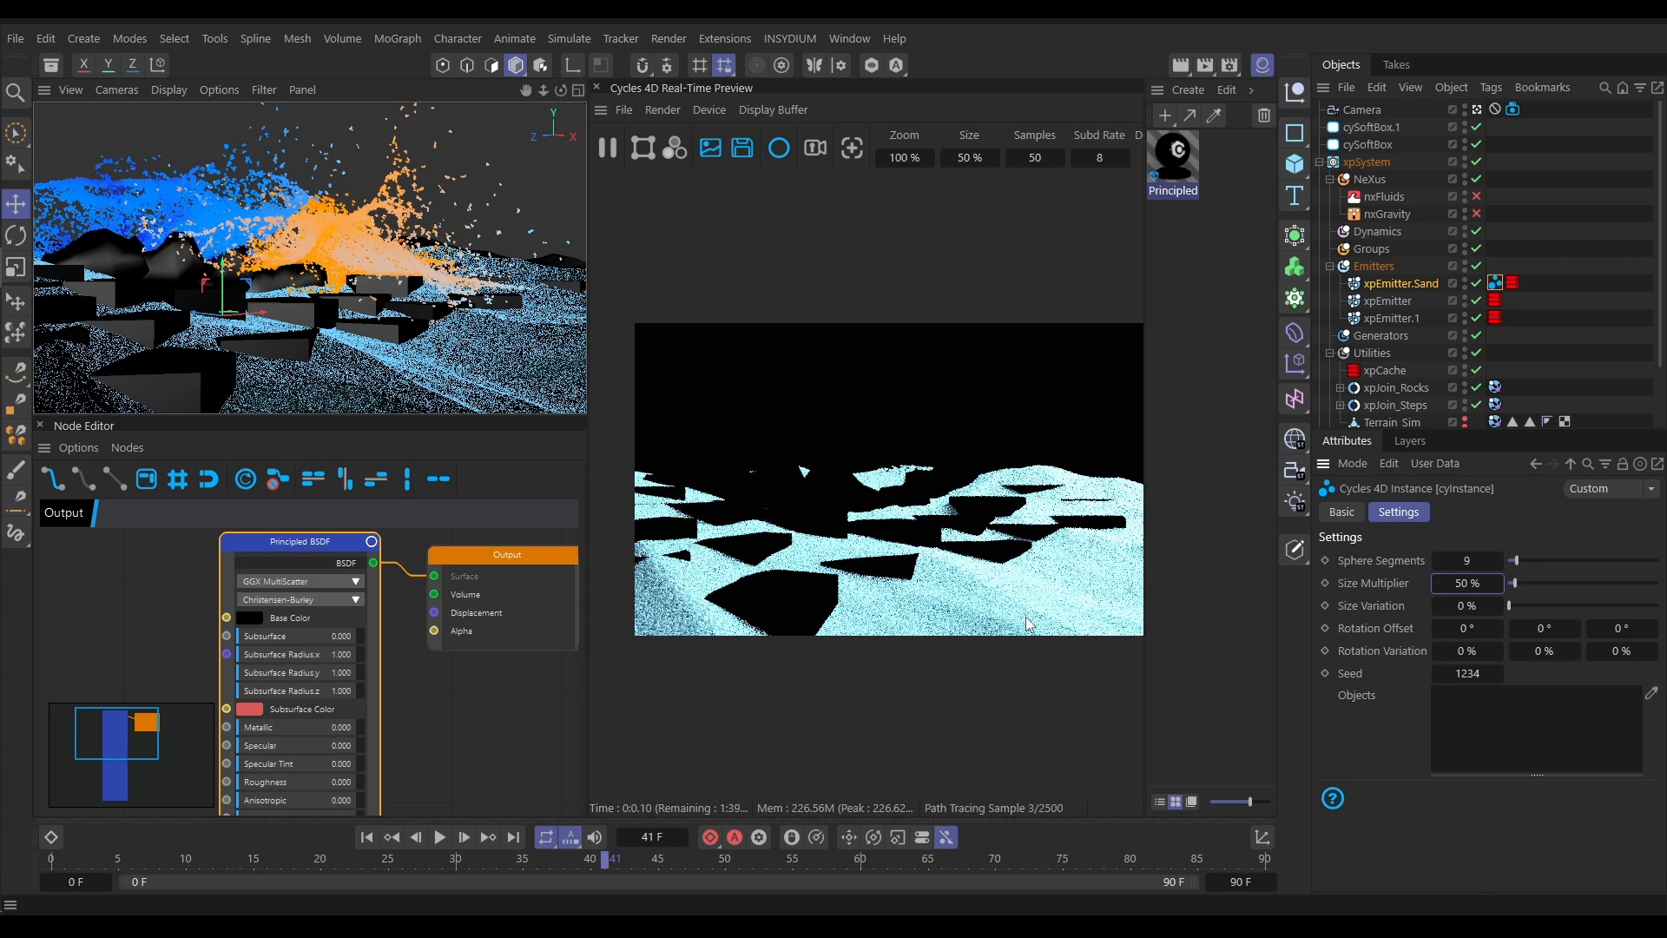
pyautogui.click(1462, 606)
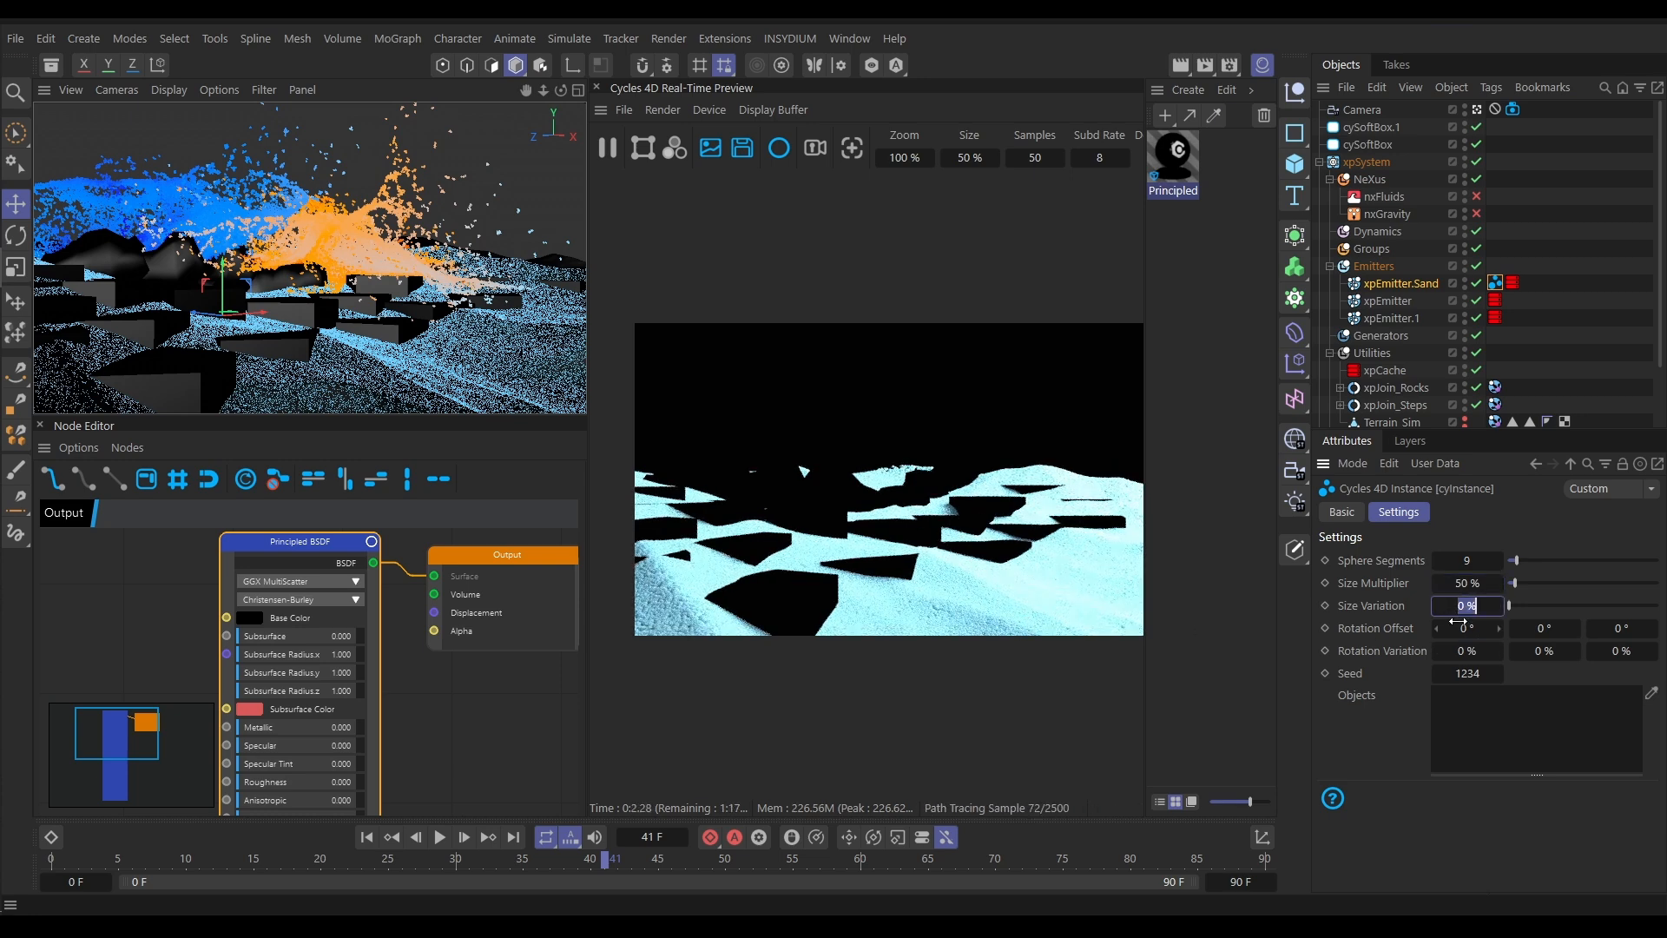
pyautogui.write('60')
pyautogui.press('Return')
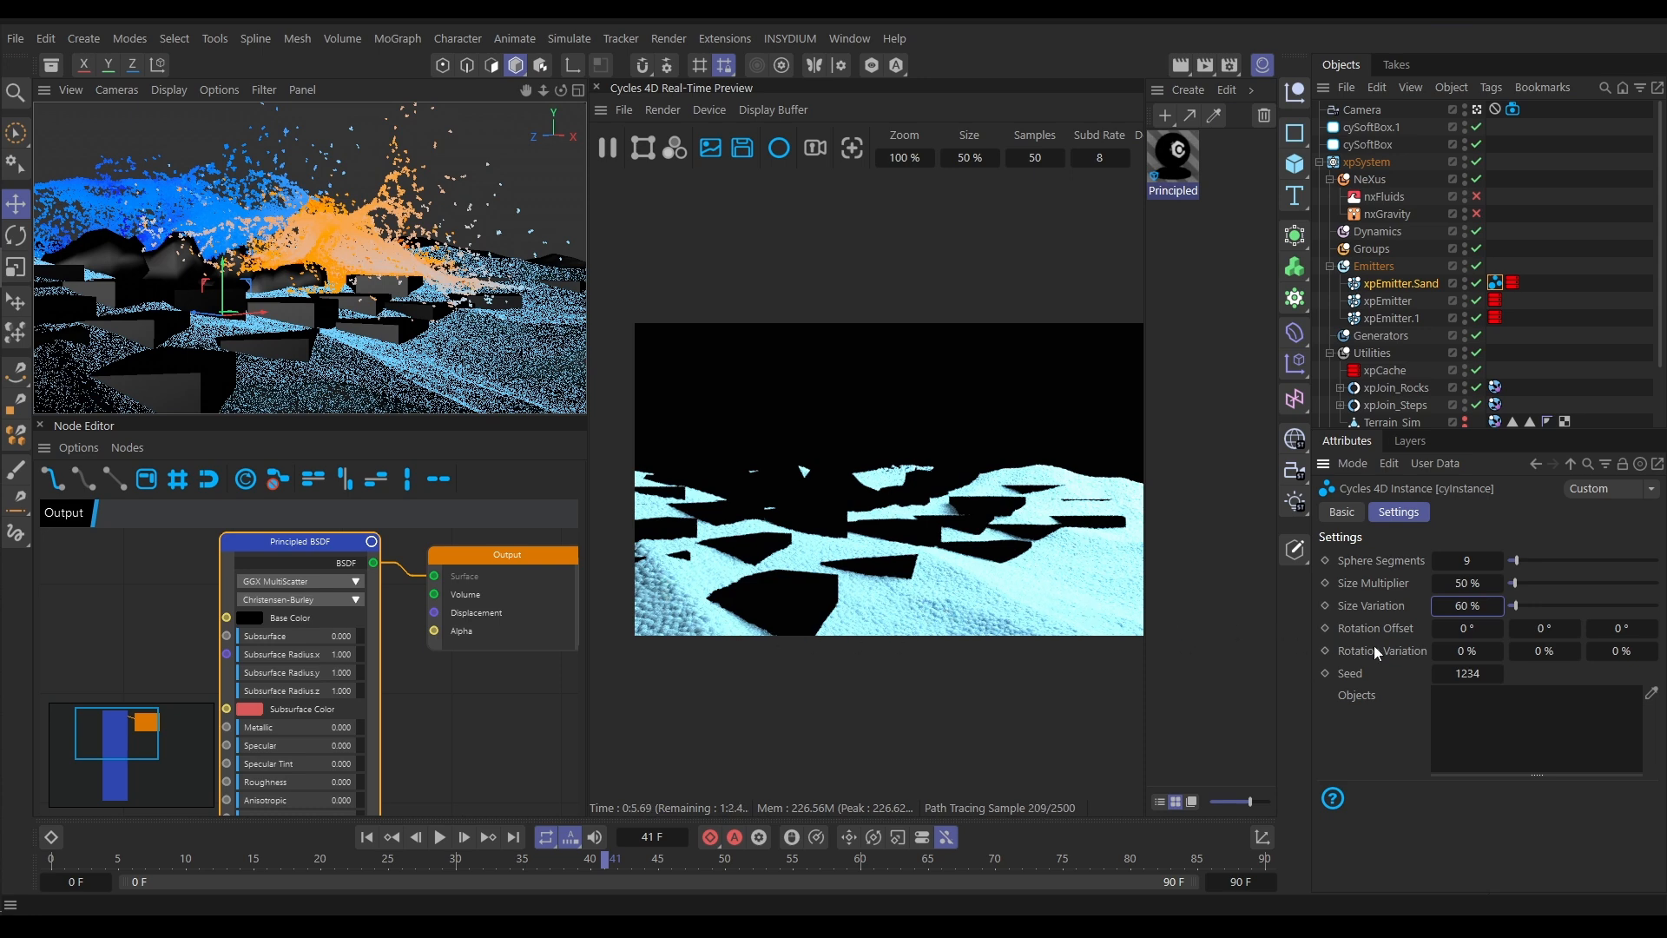
# Reduce the sand instances' size multiplier to 20 % and deselect the Principled material
pyautogui.moveTo(1477, 583); pyautogui.dragTo(1467, 583)
pyautogui.moveTo(1467, 583); pyautogui.dragTo(1464, 582)
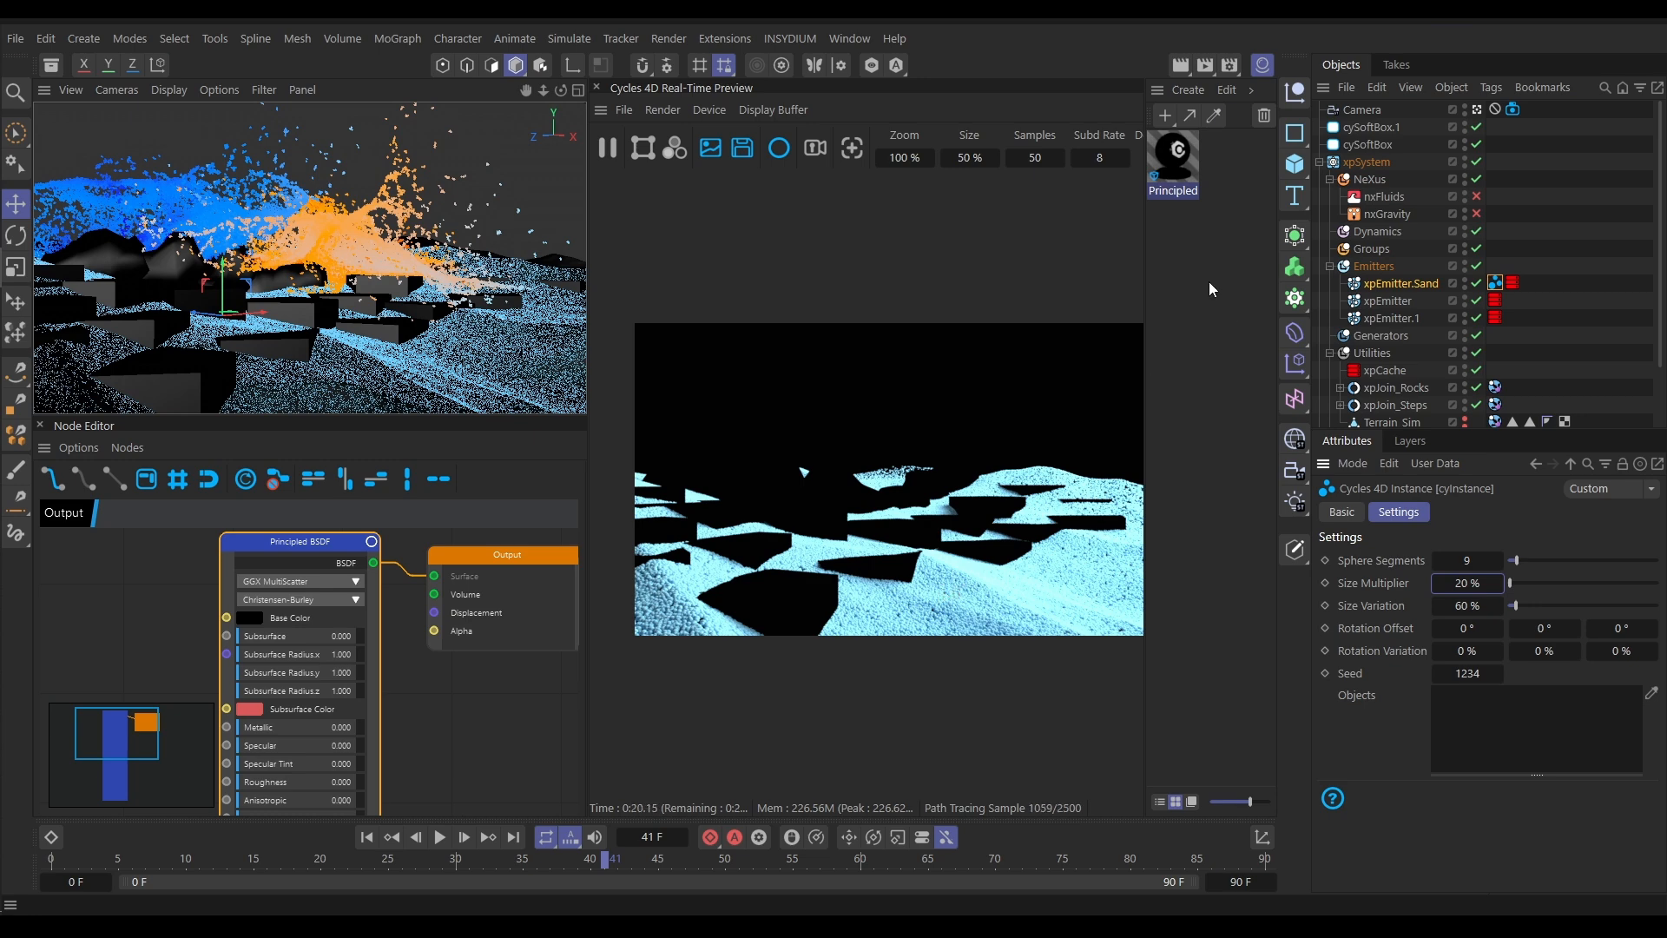
pyautogui.click(1181, 266)
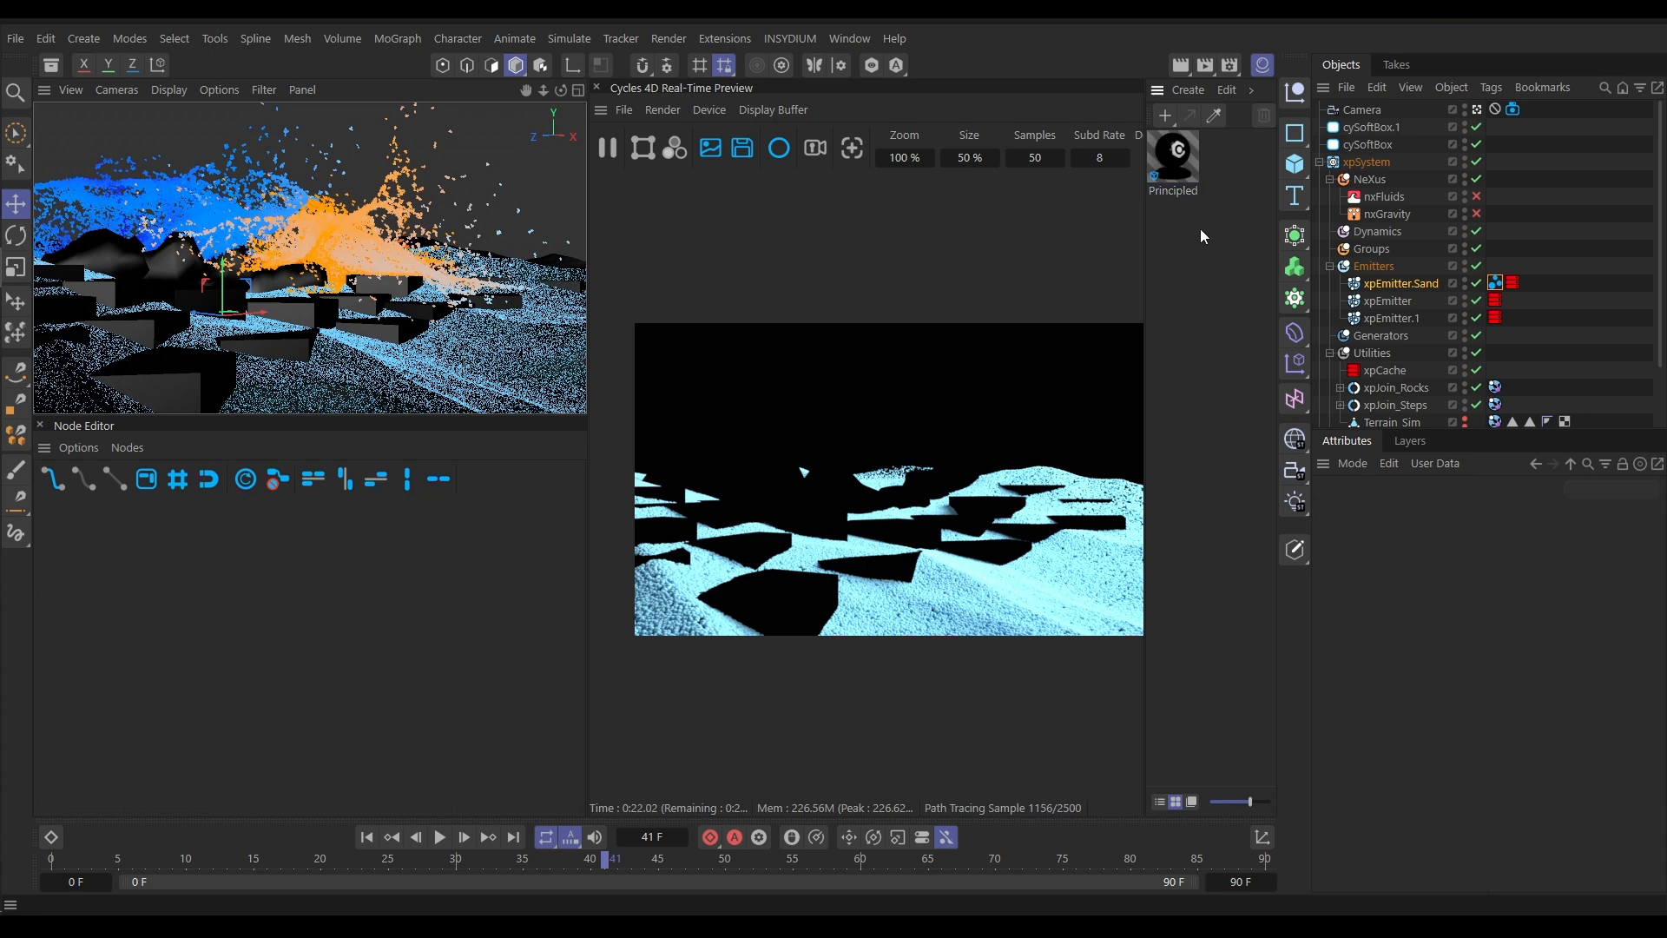
# Create a Cycles 4D Translucent BSDF surface material and assign it to xpEmitter.Sand
pyautogui.click(1253, 90)
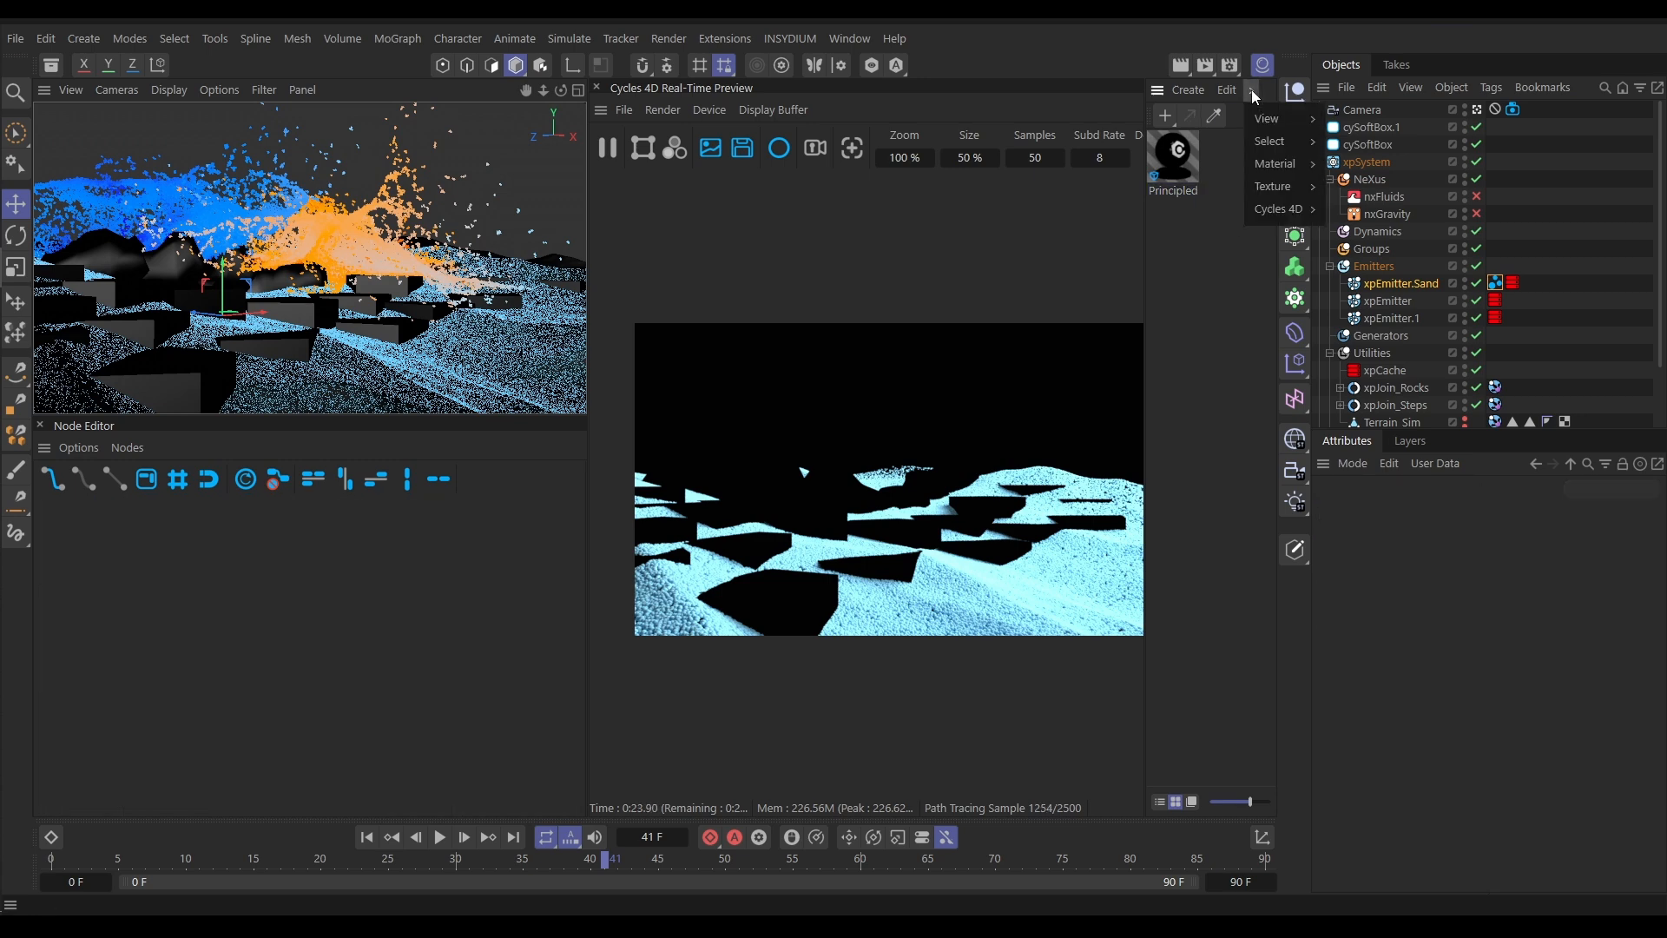
pyautogui.moveTo(1285, 209)
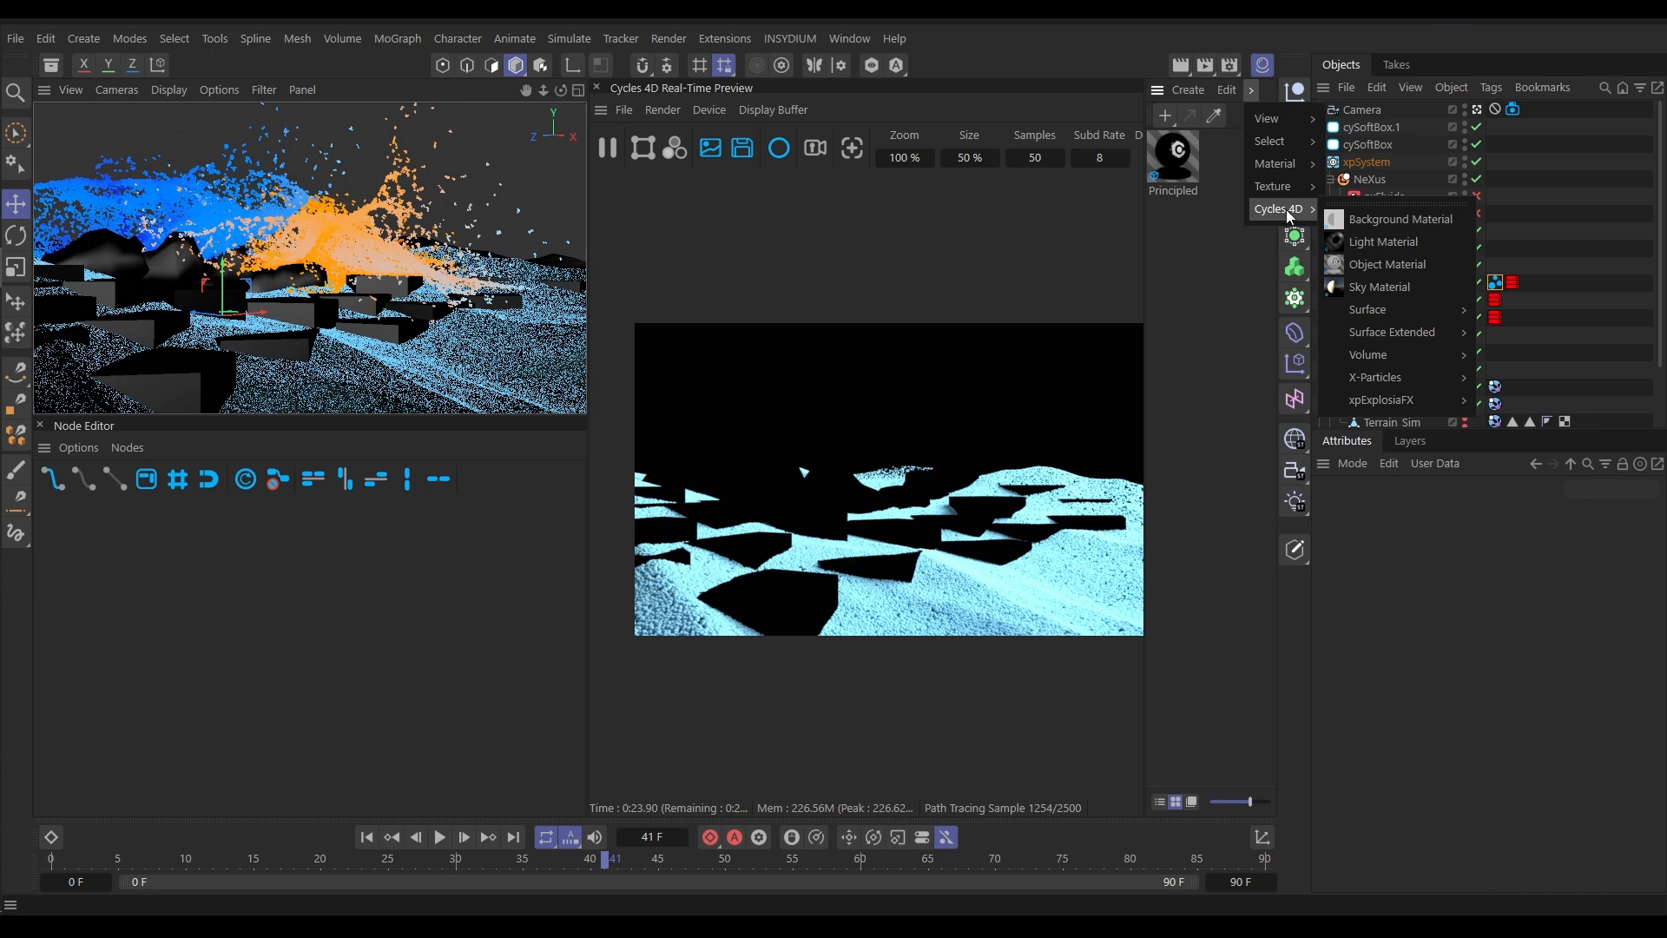
pyautogui.moveTo(1381, 310)
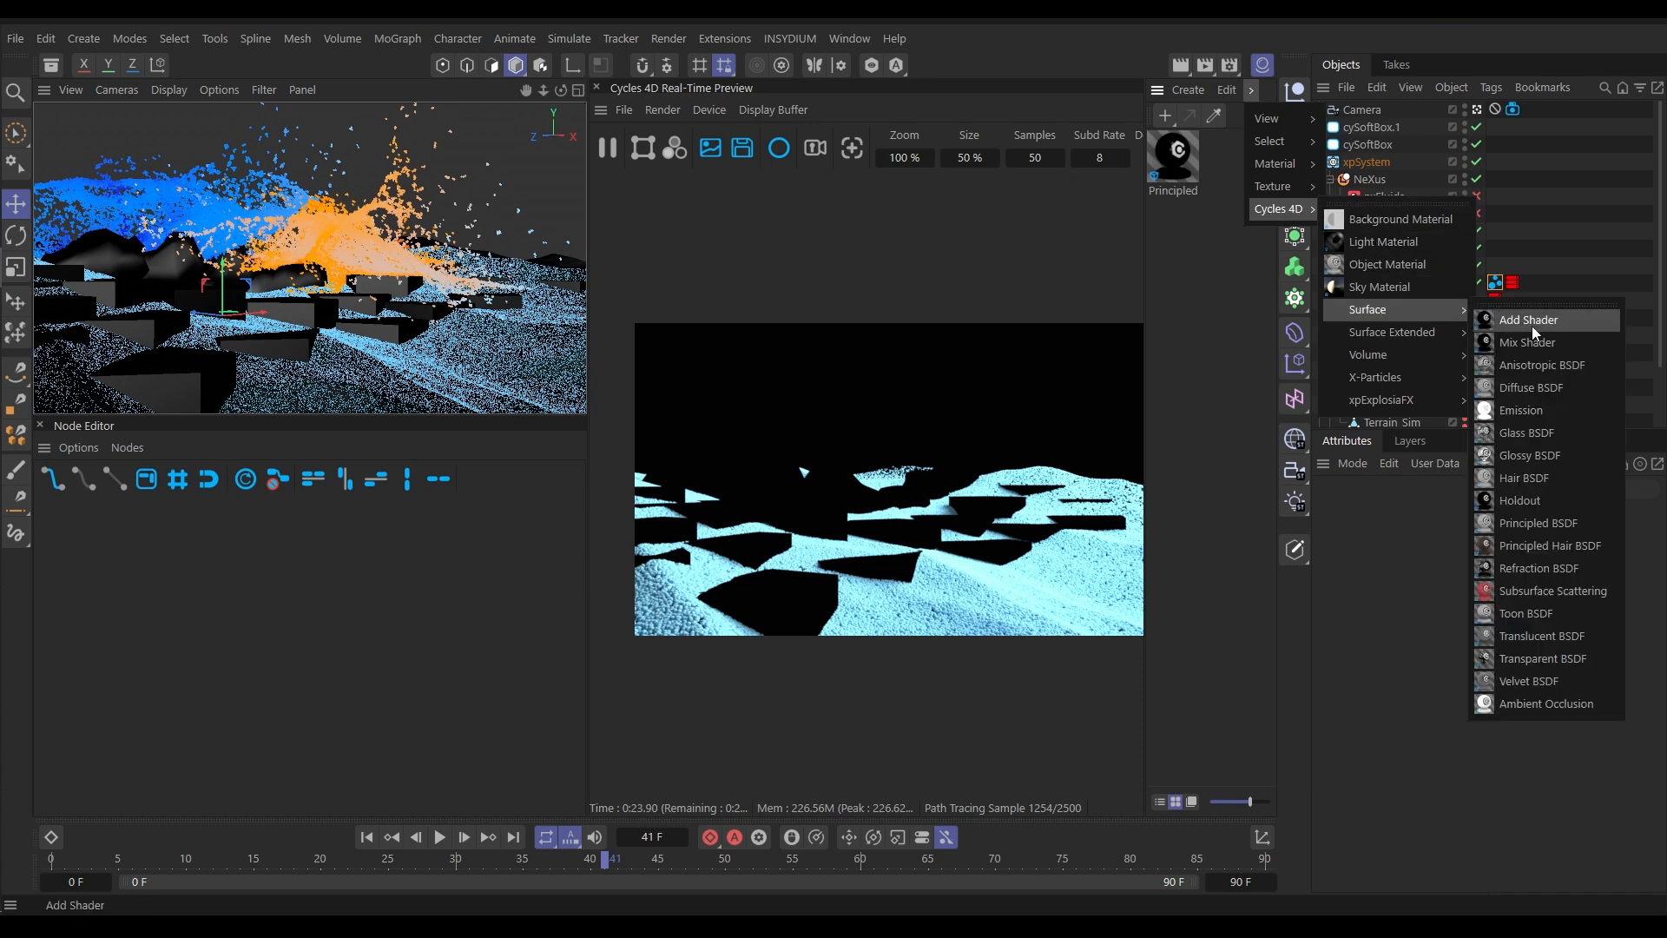
pyautogui.click(1554, 638)
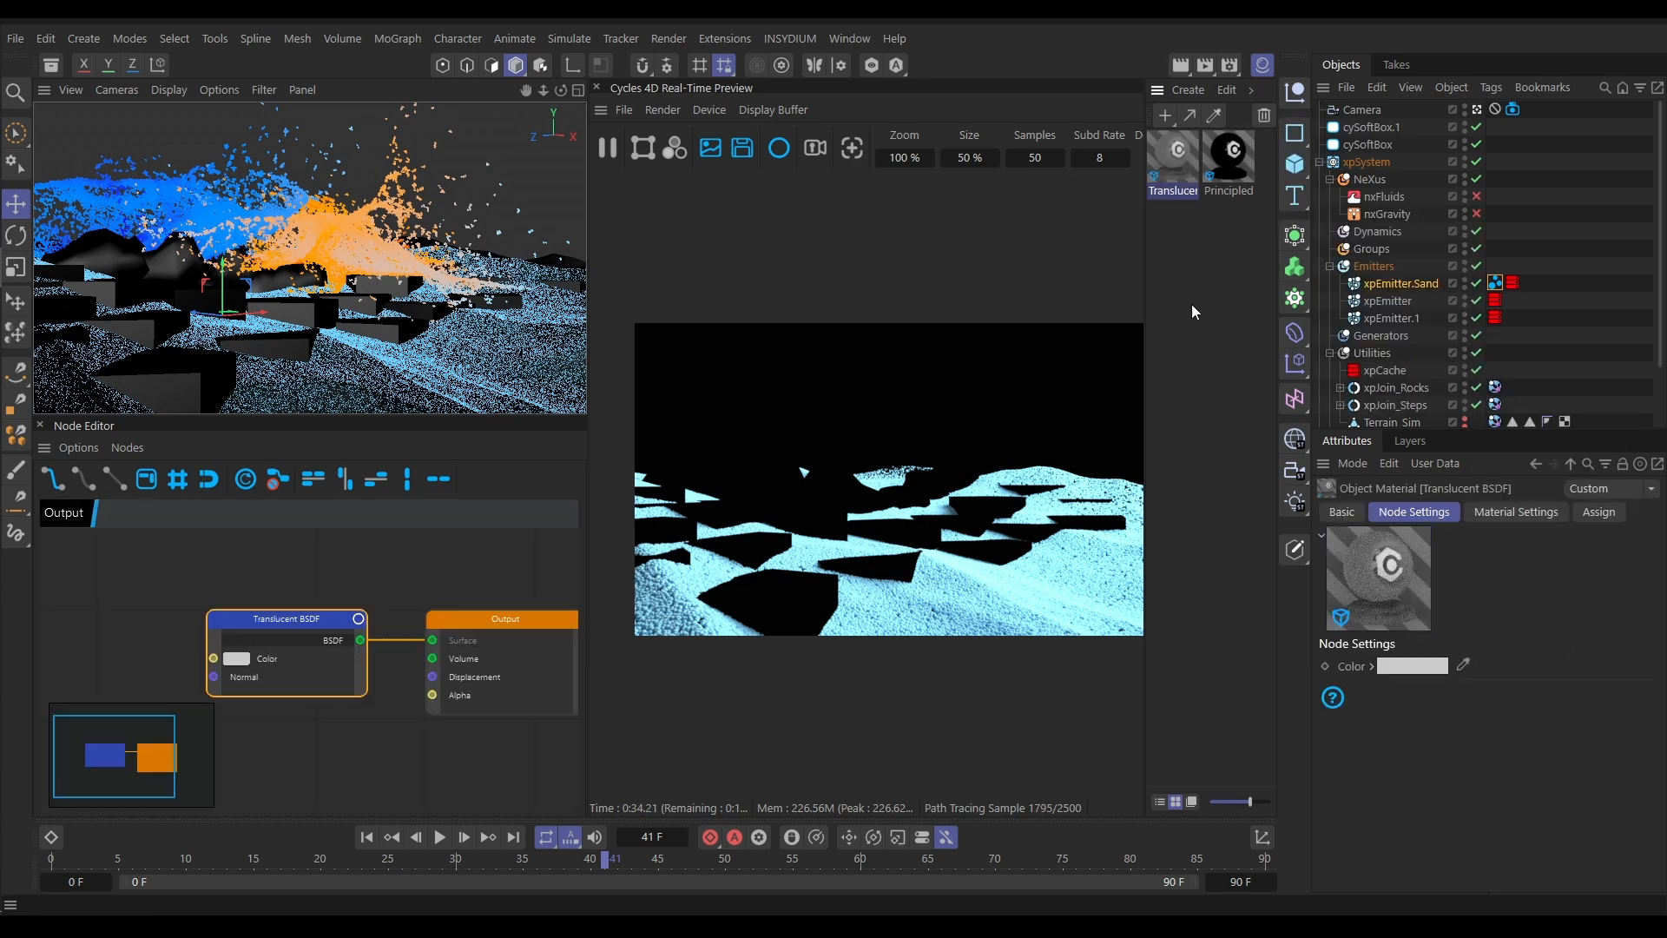
pyautogui.moveTo(1173, 158); pyautogui.dragTo(1400, 286)
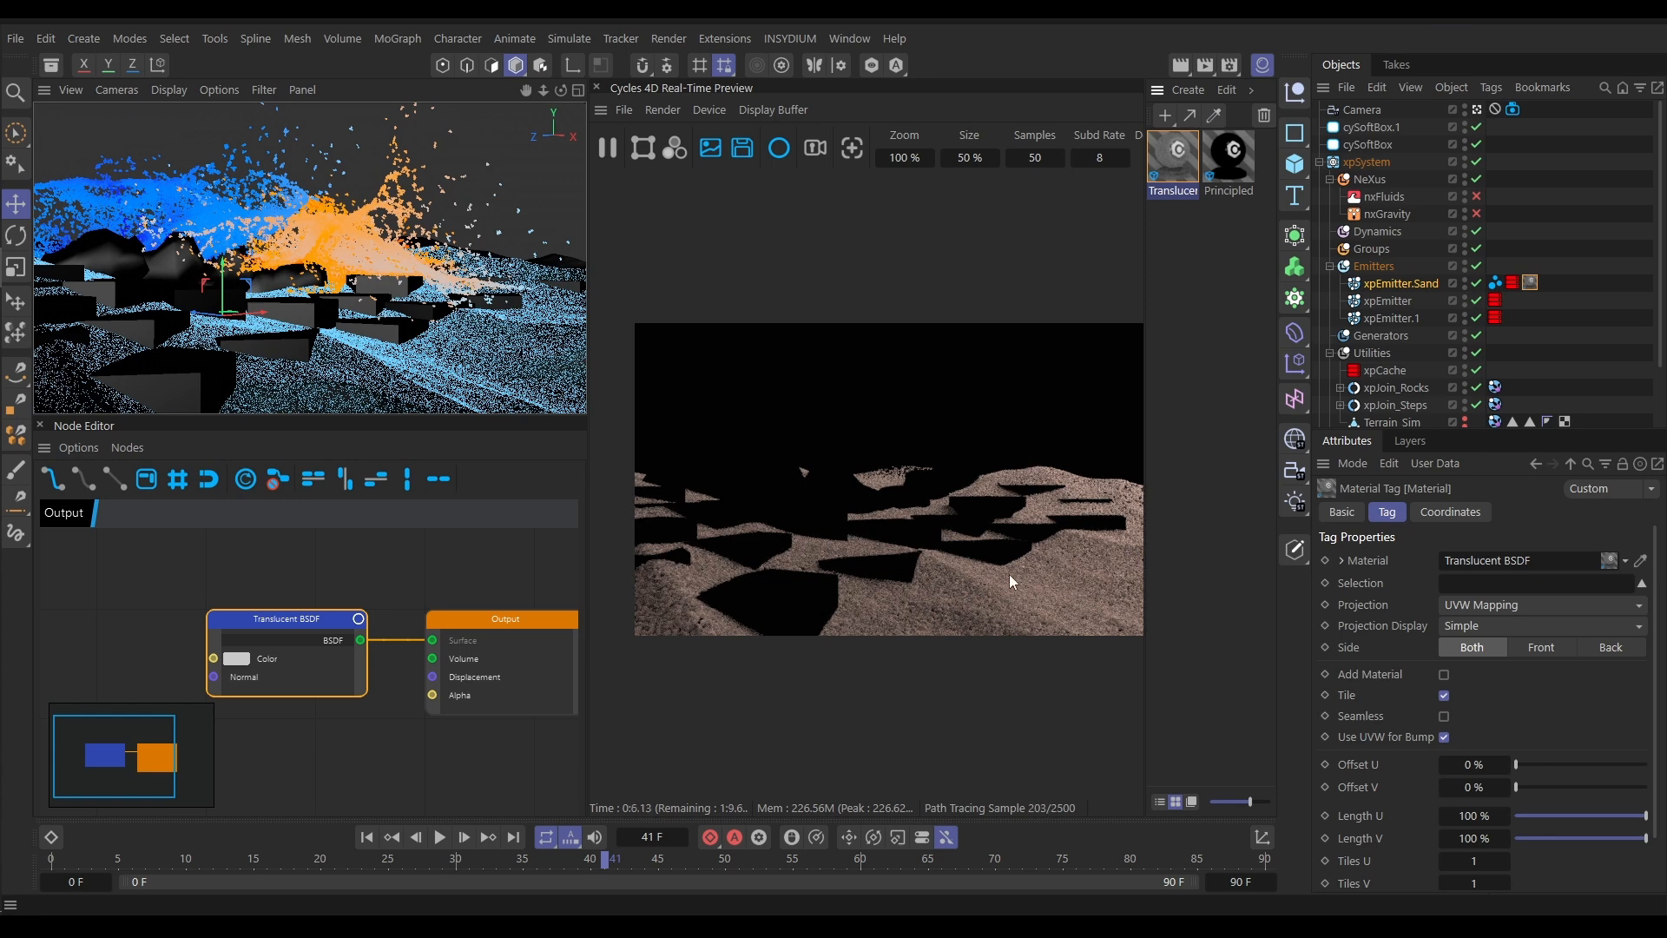
# Set the Translucent BSDF colour to a sandy beige with hue 33°, saturation 19 % and value 80 %
pyautogui.moveTo(286, 620); pyautogui.dragTo(262, 582)
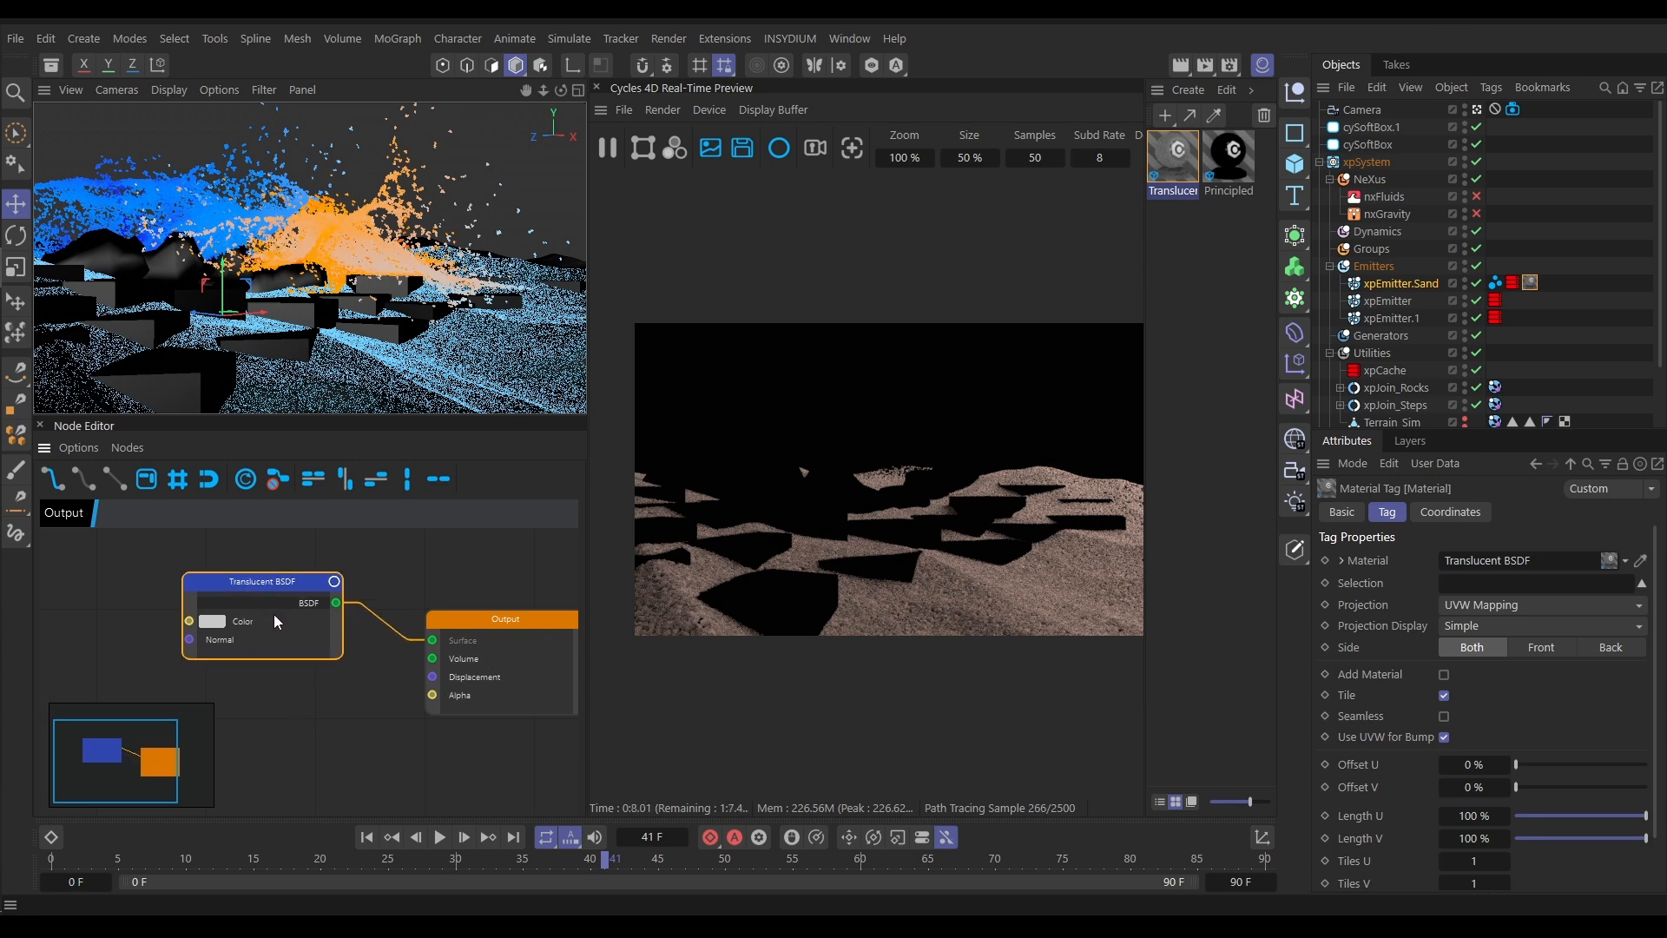
pyautogui.click(274, 617)
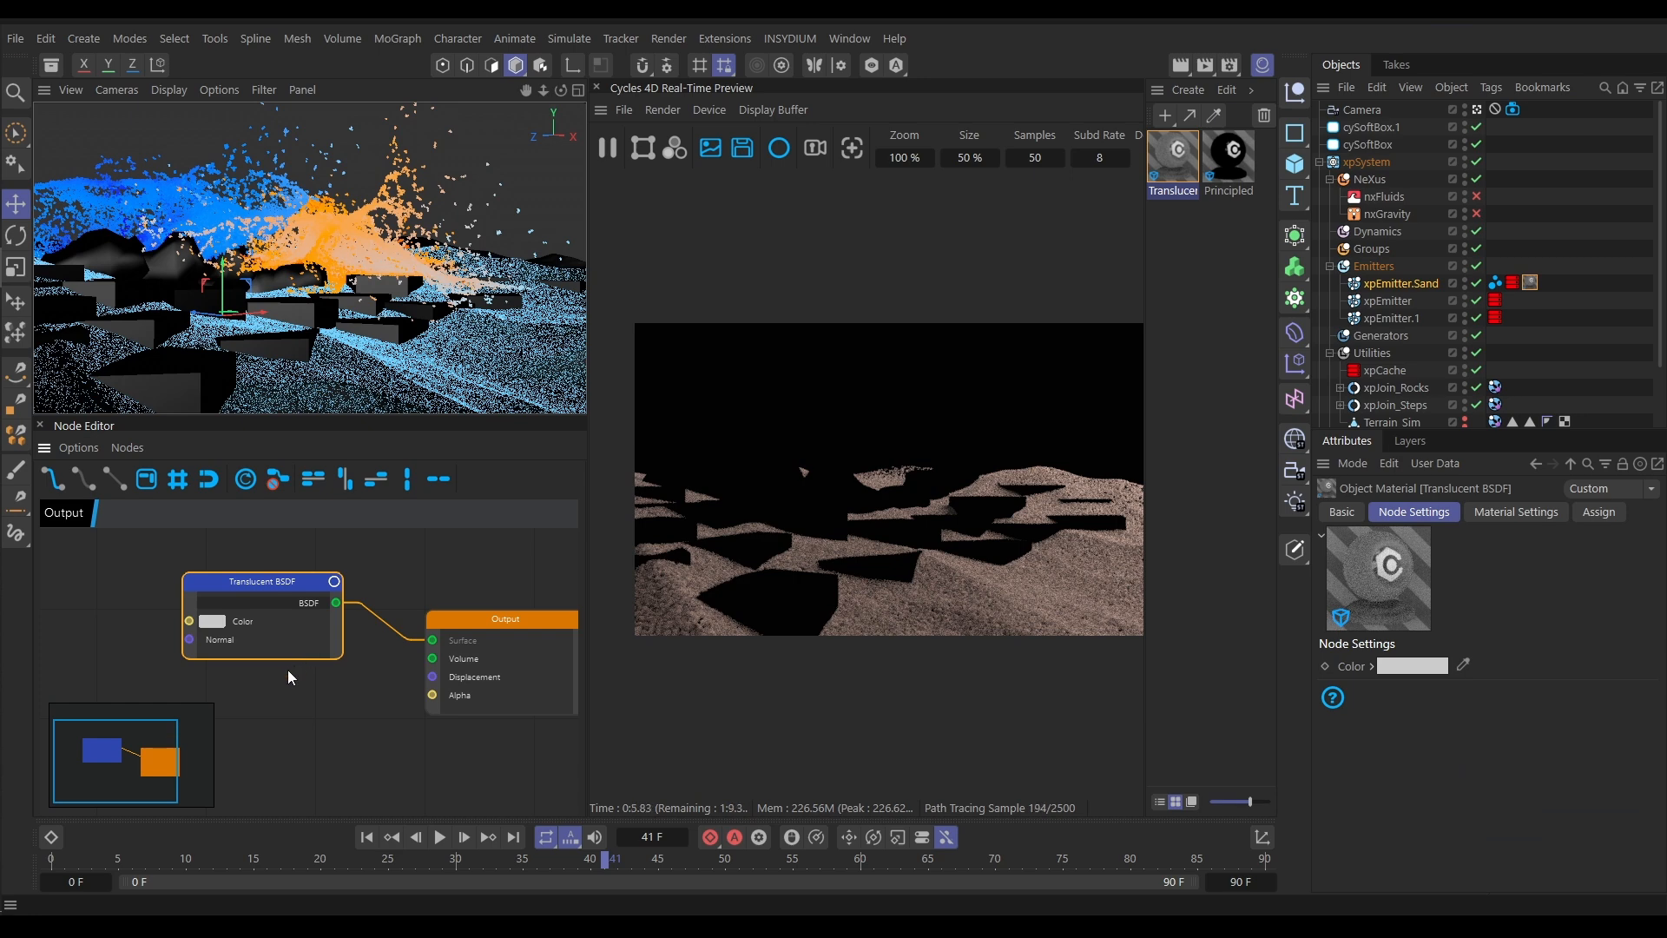
pyautogui.moveTo(264, 581)
pyautogui.mouseDown()
pyautogui.moveTo(280, 563)
pyautogui.moveTo(255, 561)
pyautogui.mouseUp()
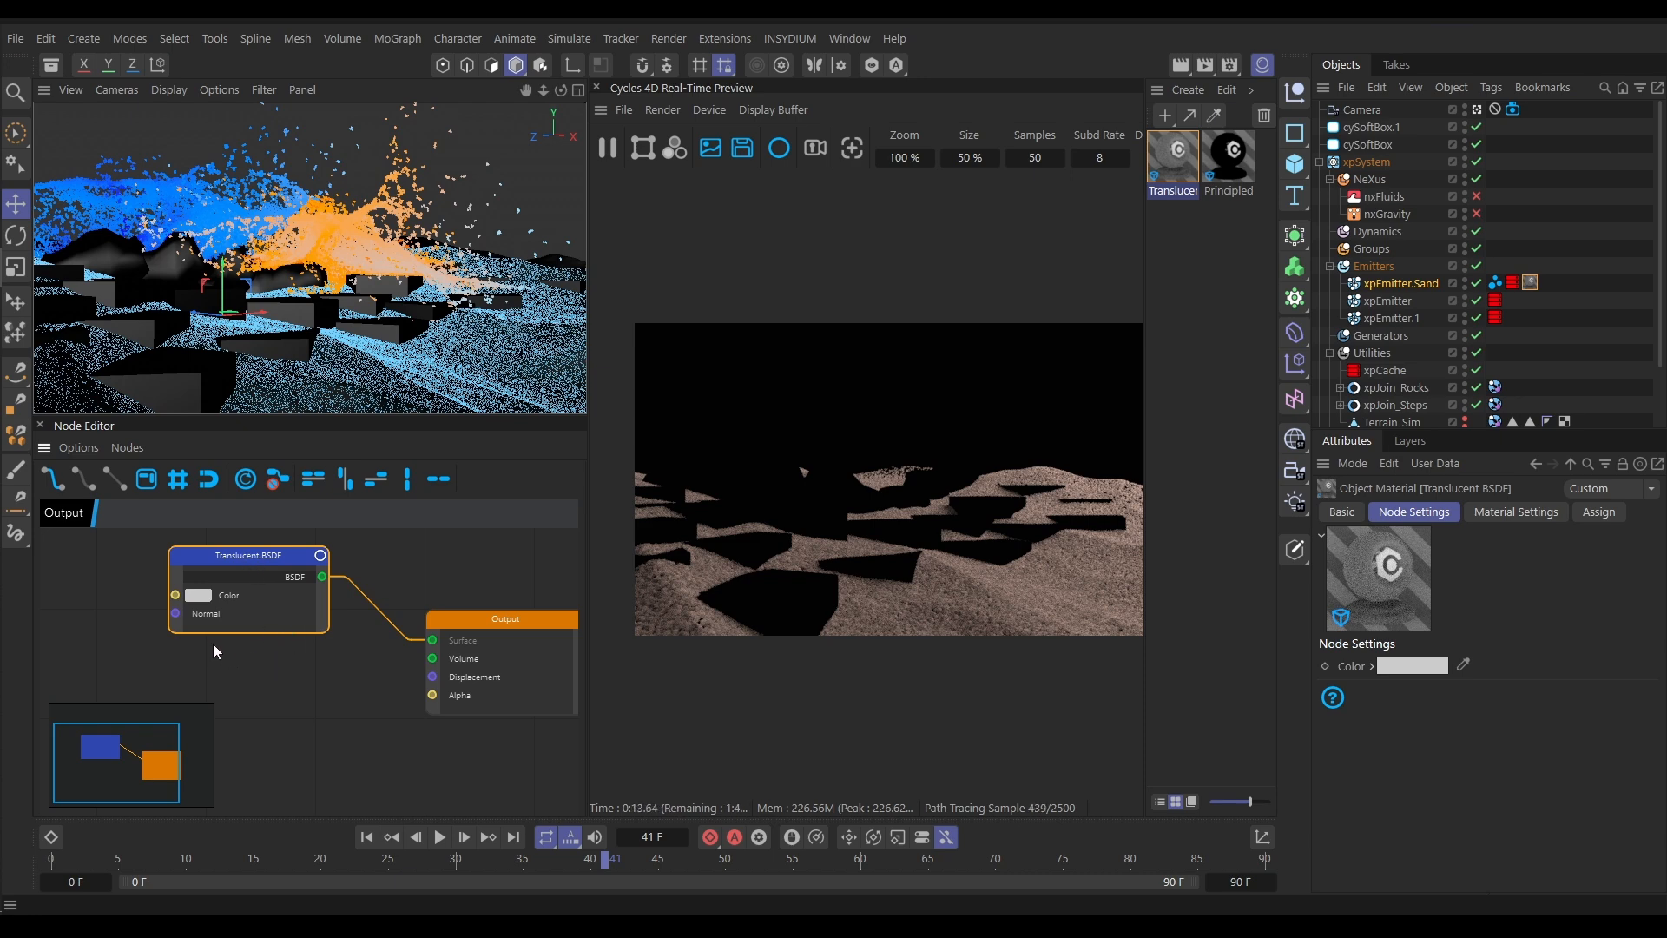
pyautogui.click(198, 595)
pyautogui.click(133, 582)
pyautogui.moveTo(137, 605); pyautogui.dragTo(159, 607)
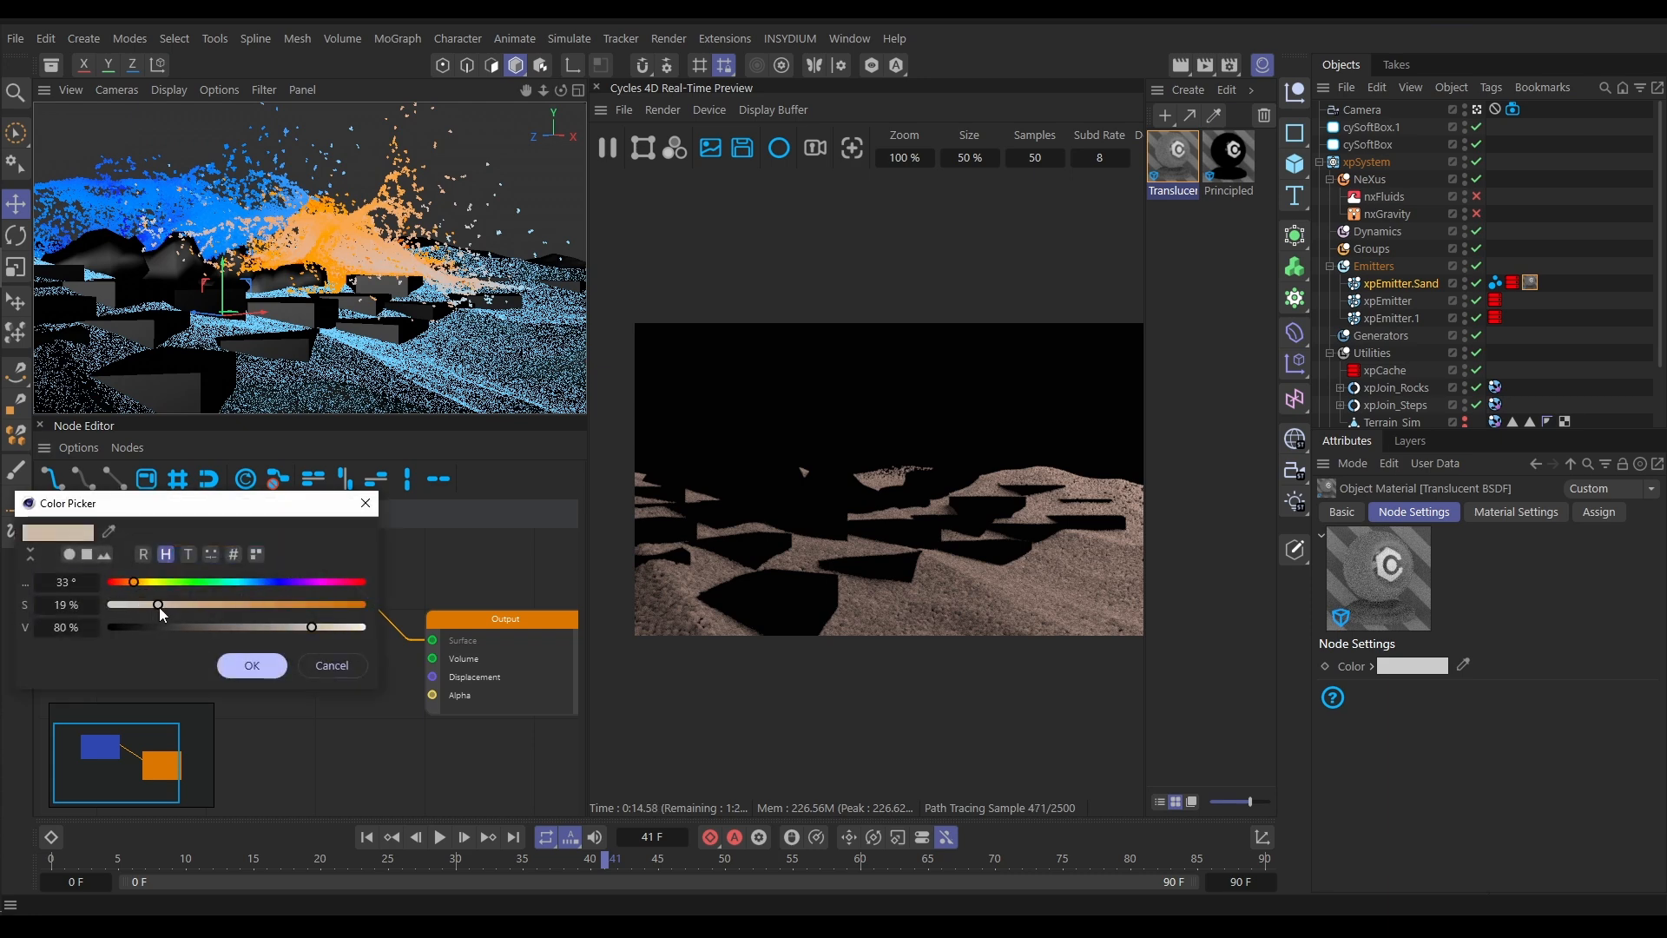
pyautogui.click(244, 665)
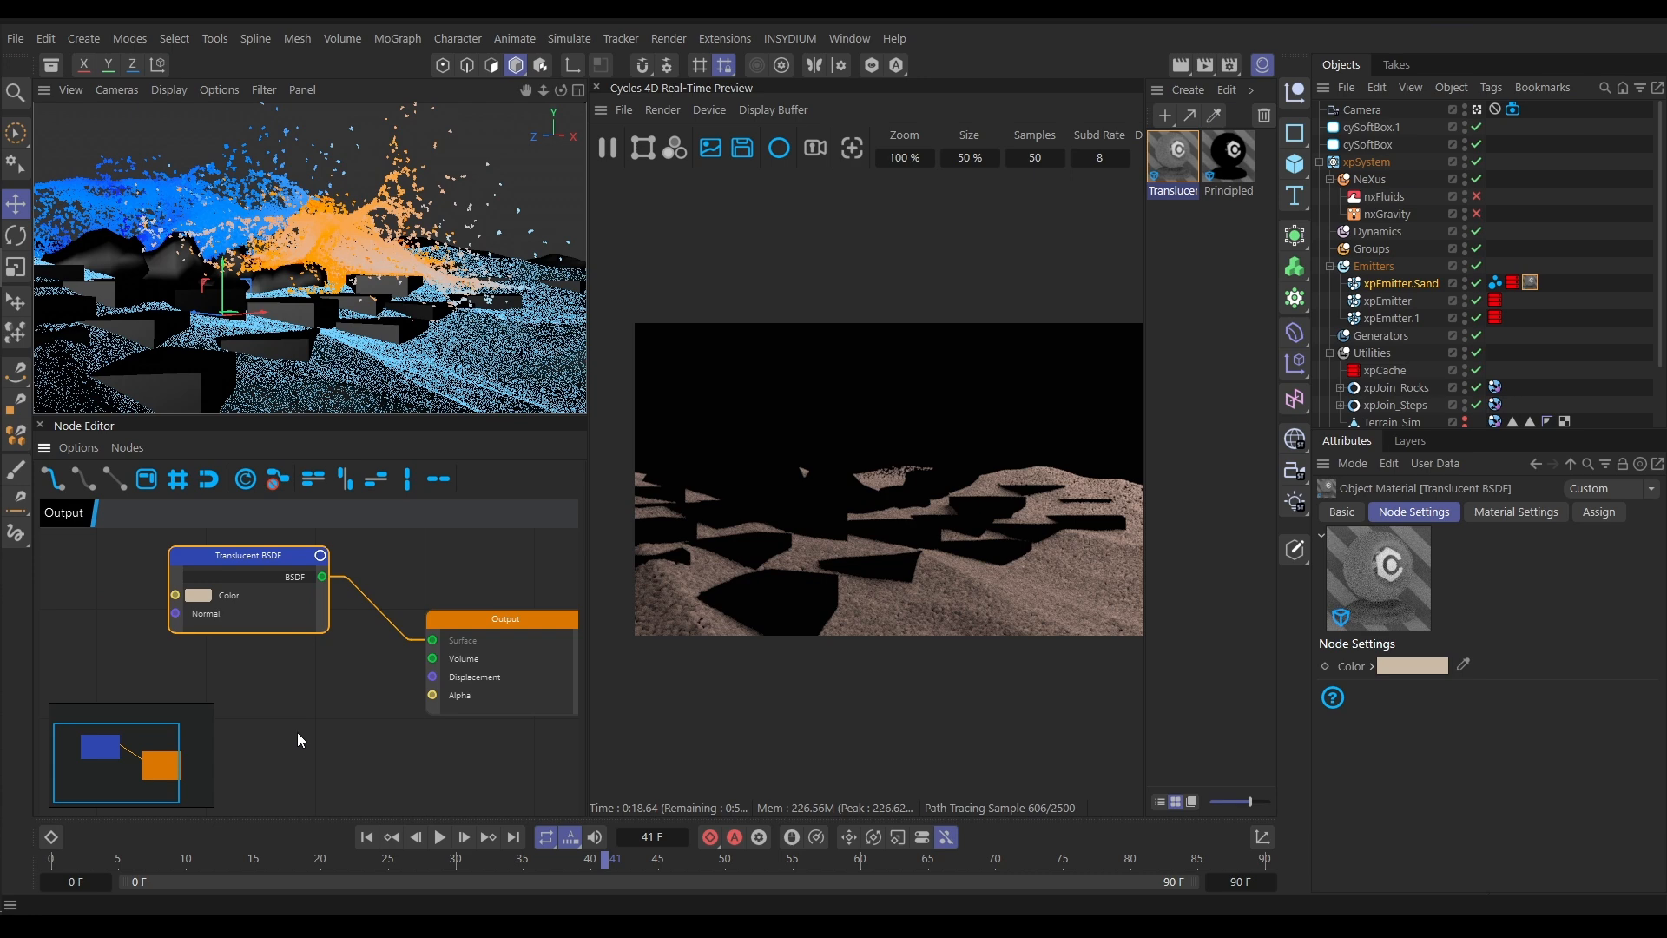
# Insert an Add Shader node between the Translucent BSDF and the material's surface output, using its first shader input
pyautogui.moveTo(259, 556); pyautogui.dragTo(218, 553)
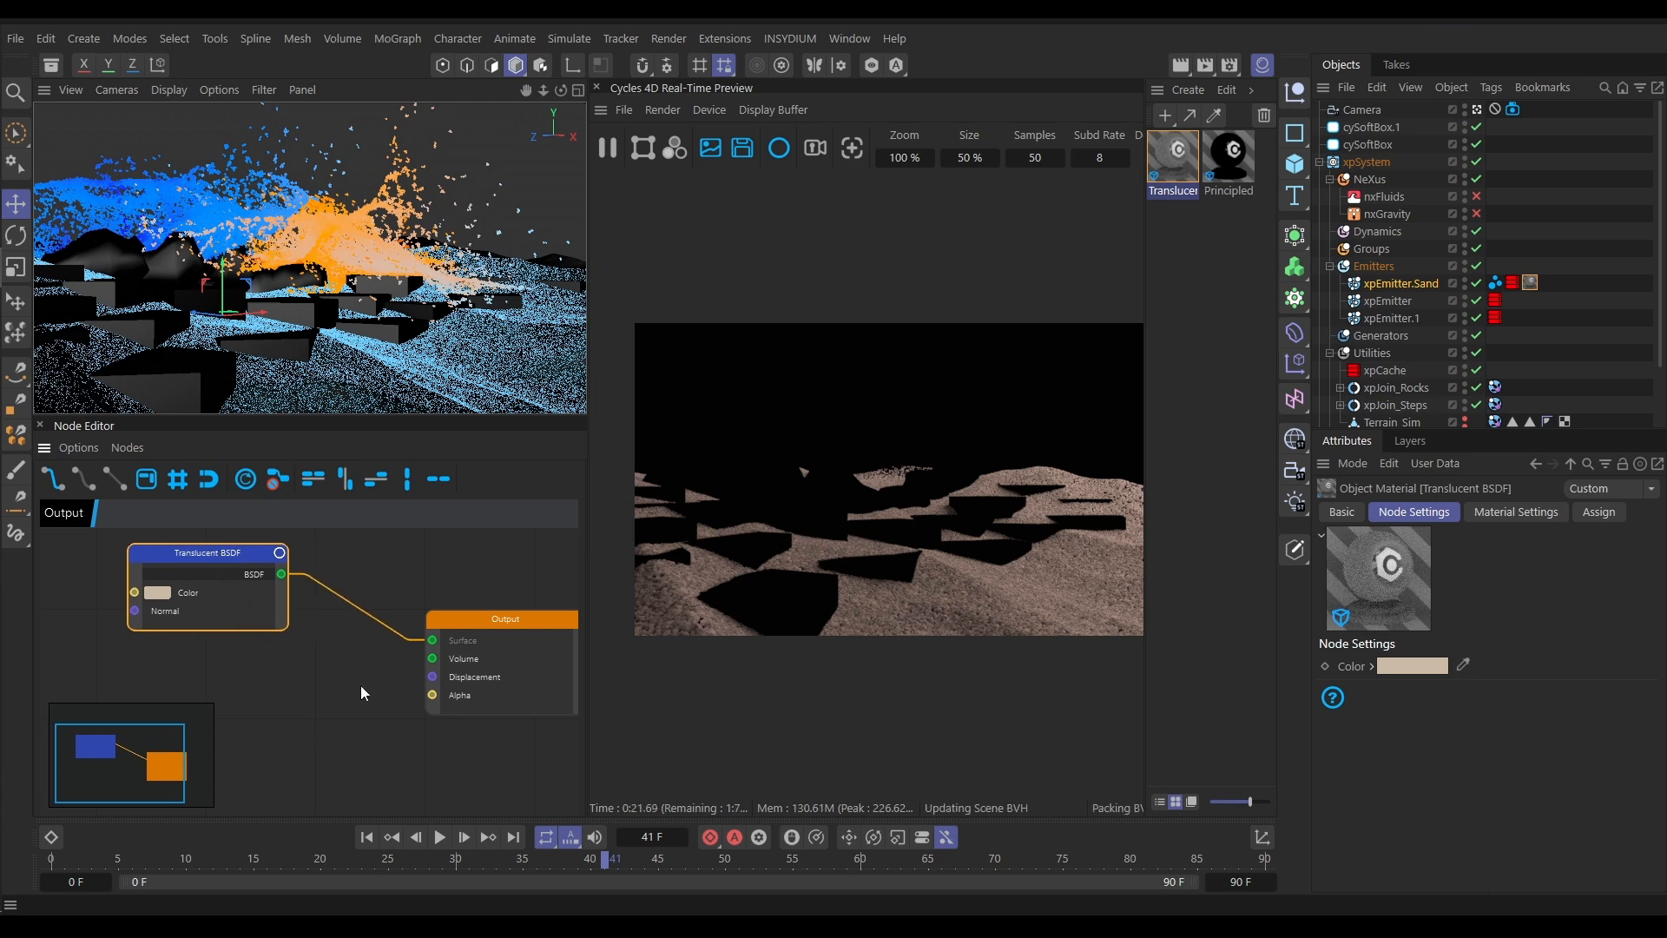
pyautogui.scroll(-3, 357, 681)
pyautogui.moveTo(376, 738); pyautogui.dragTo(362, 712, button='middle')
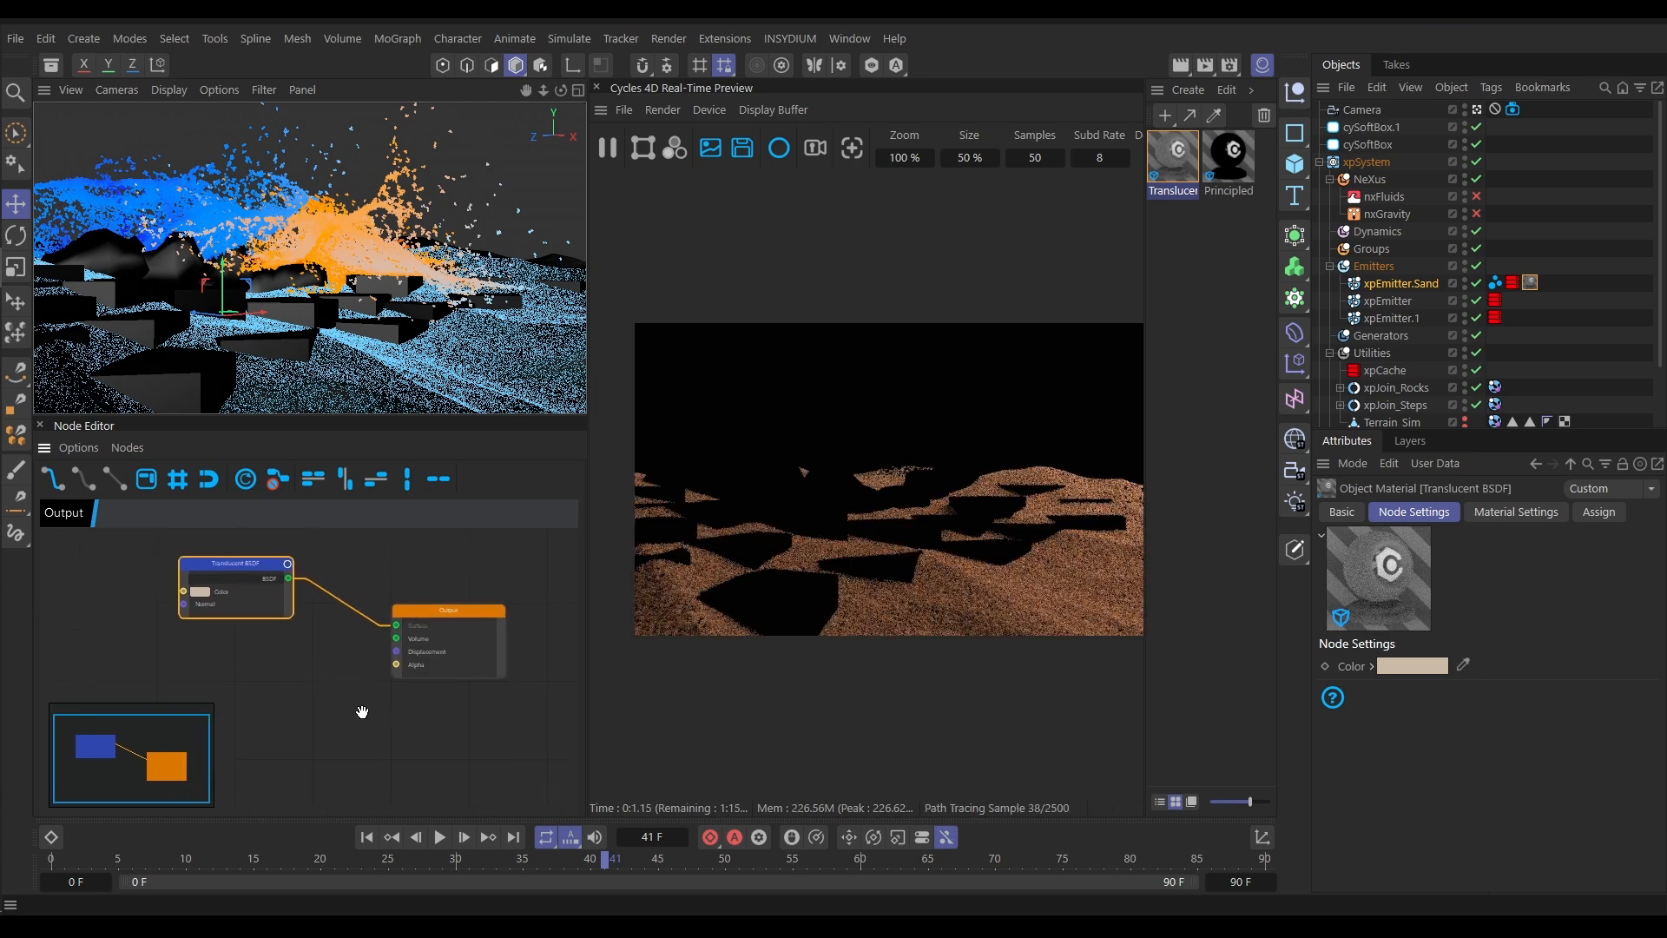
pyautogui.rightClick(312, 683)
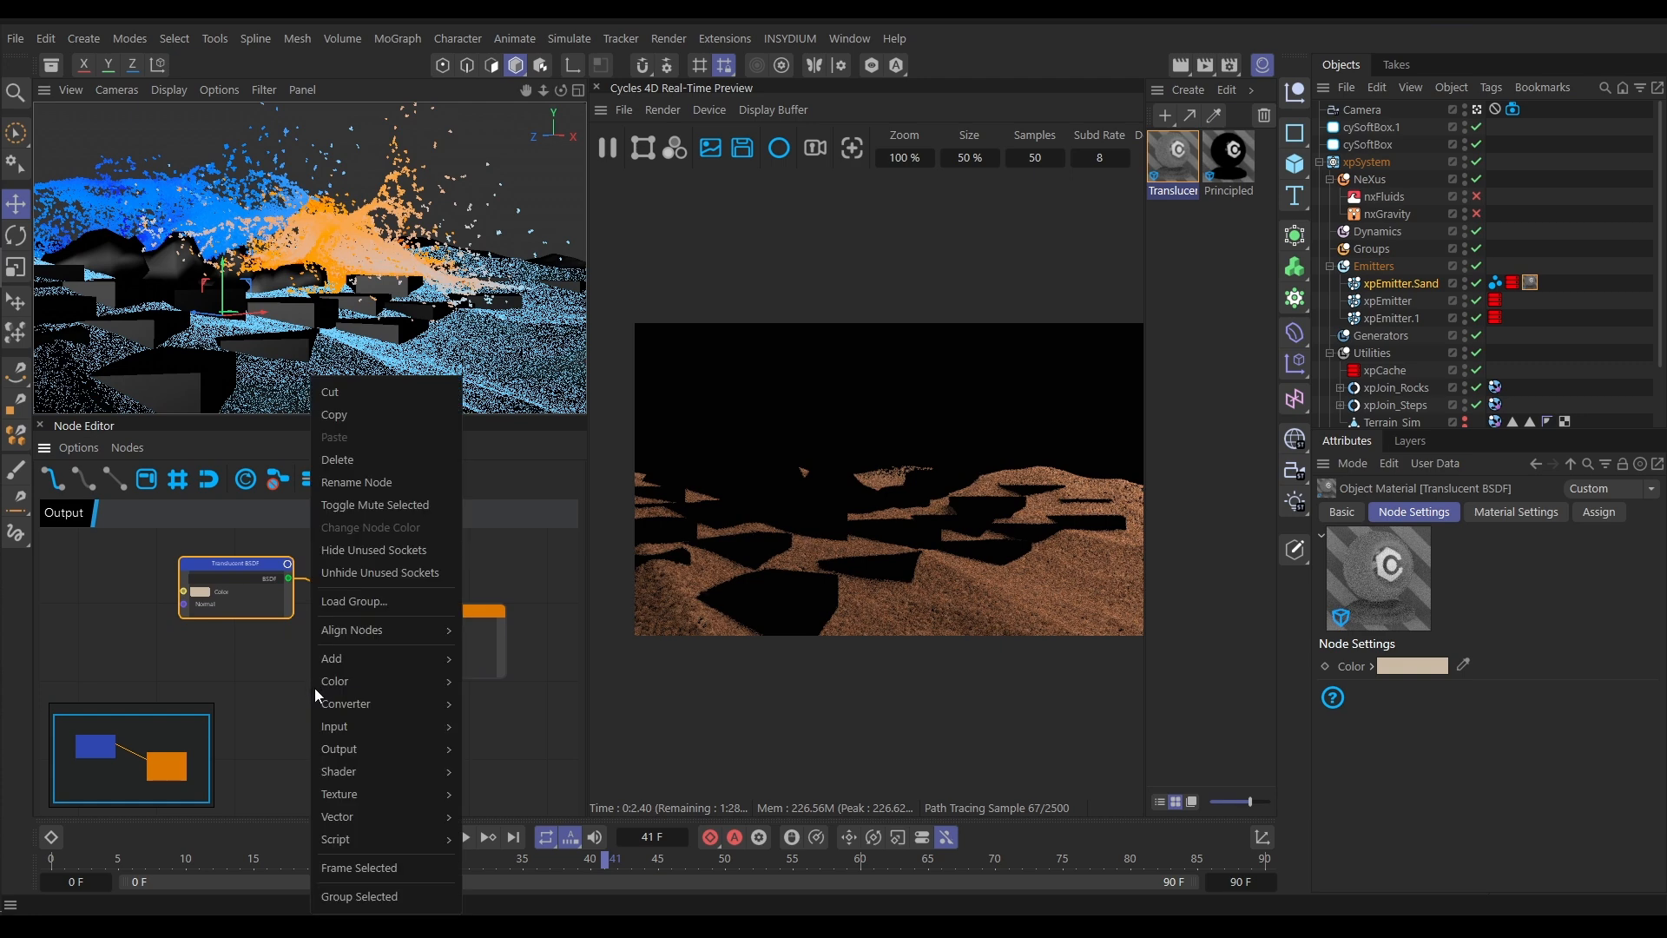
pyautogui.moveTo(356, 769)
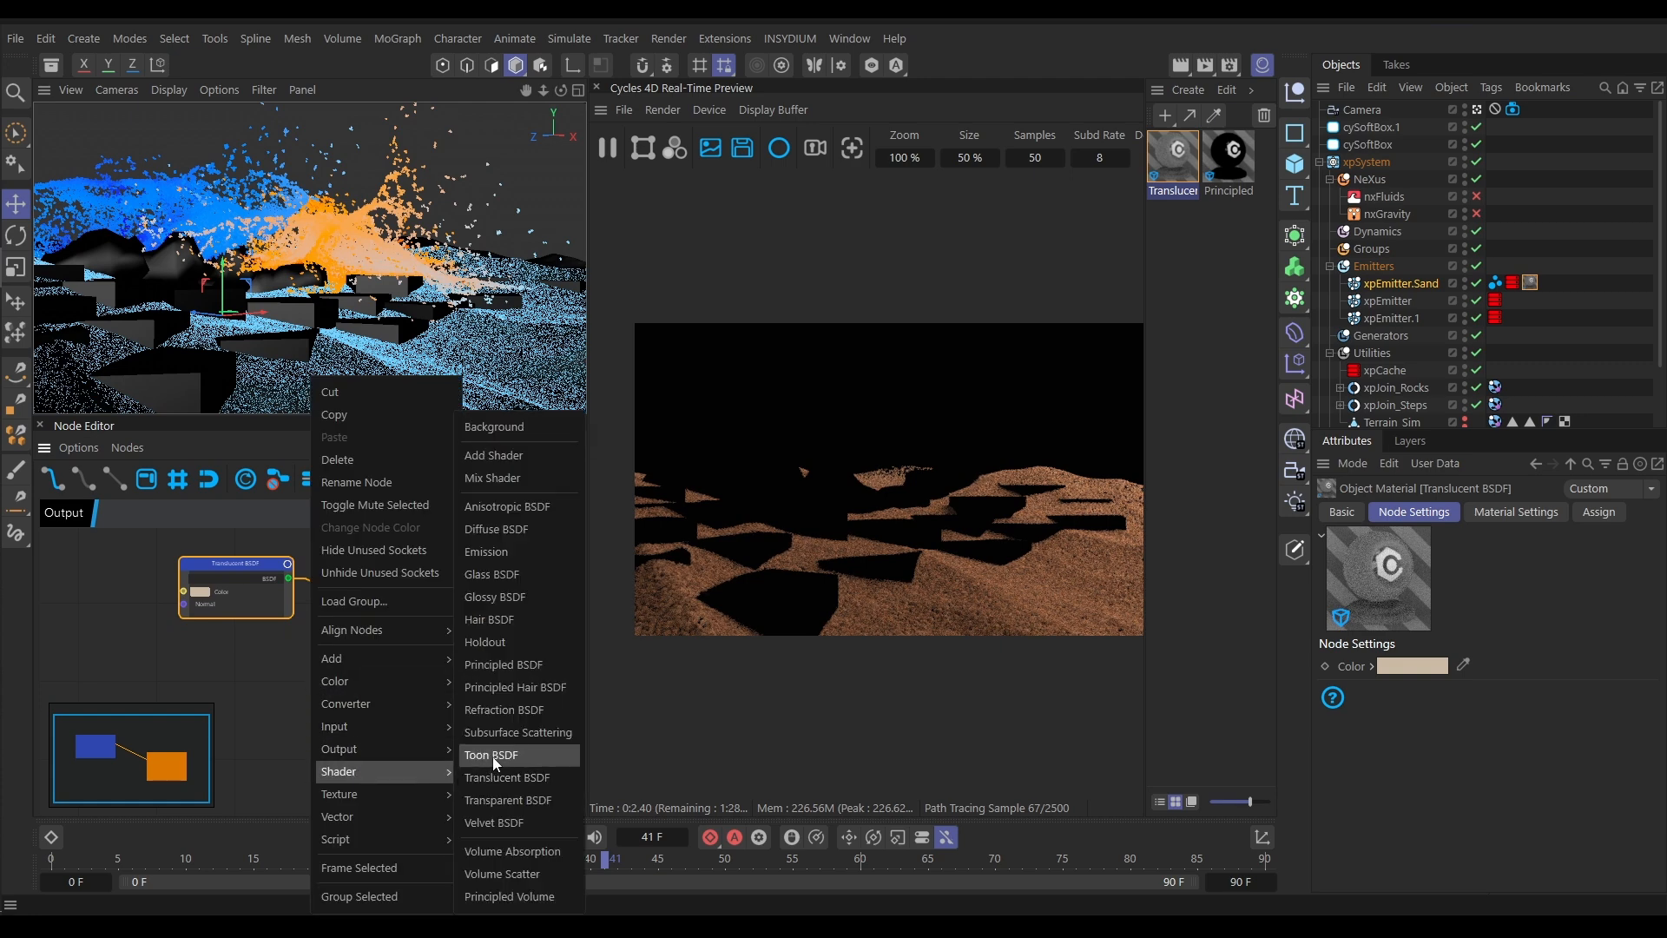
pyautogui.click(495, 457)
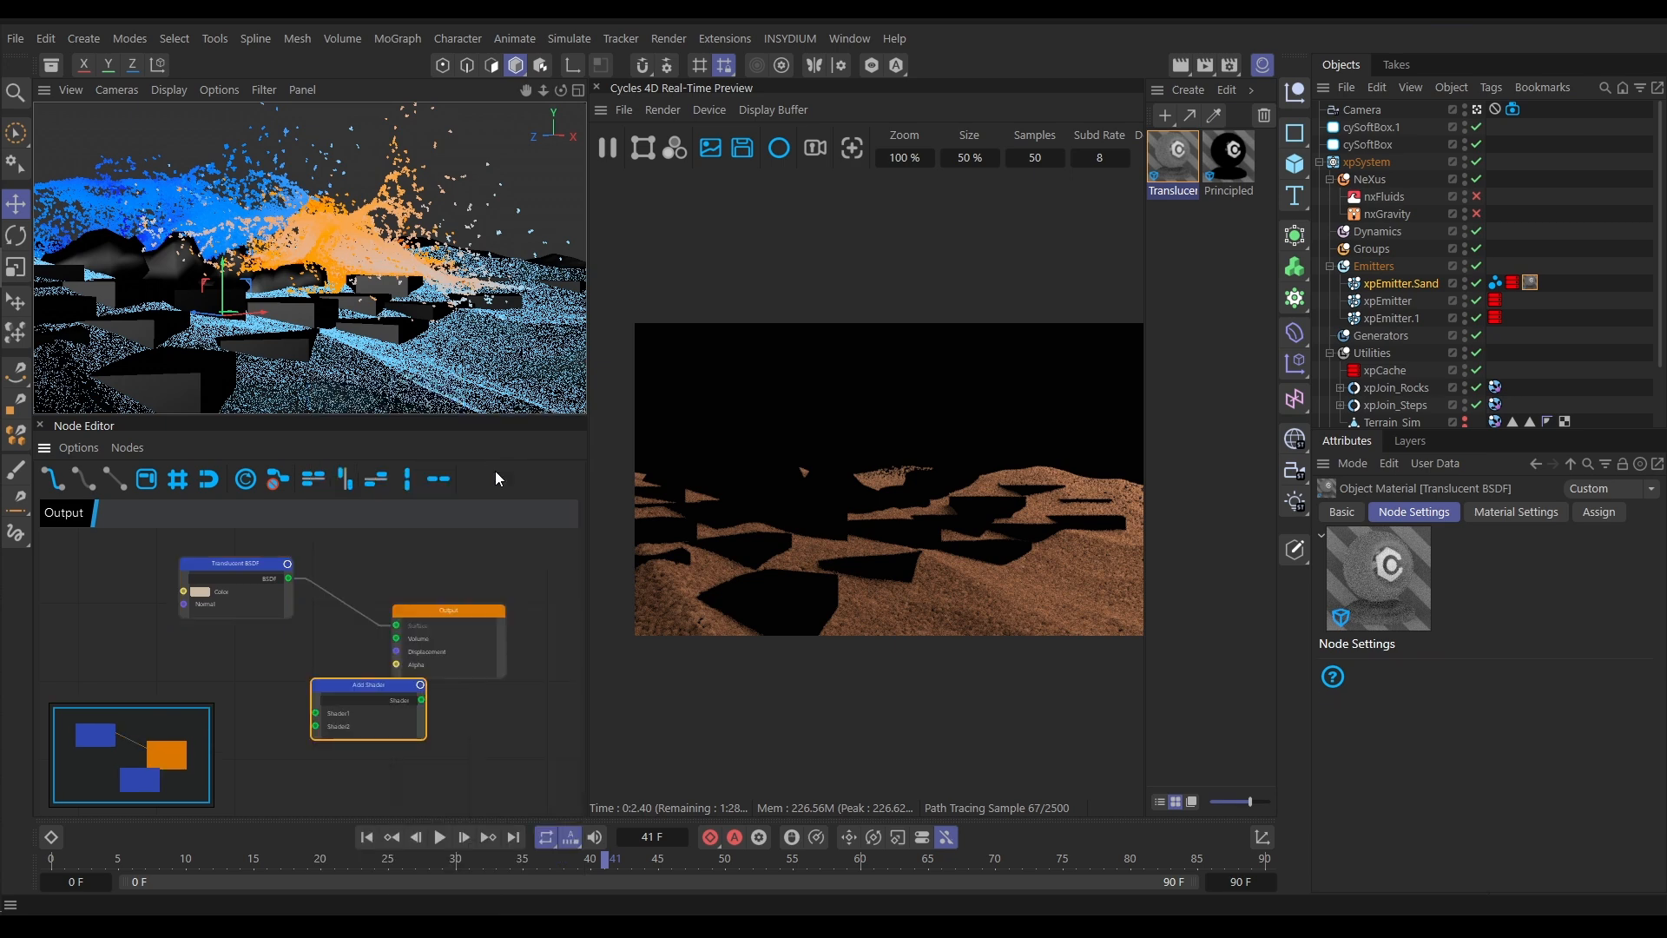
pyautogui.moveTo(369, 688); pyautogui.dragTo(311, 677)
pyautogui.moveTo(241, 571); pyautogui.dragTo(157, 566)
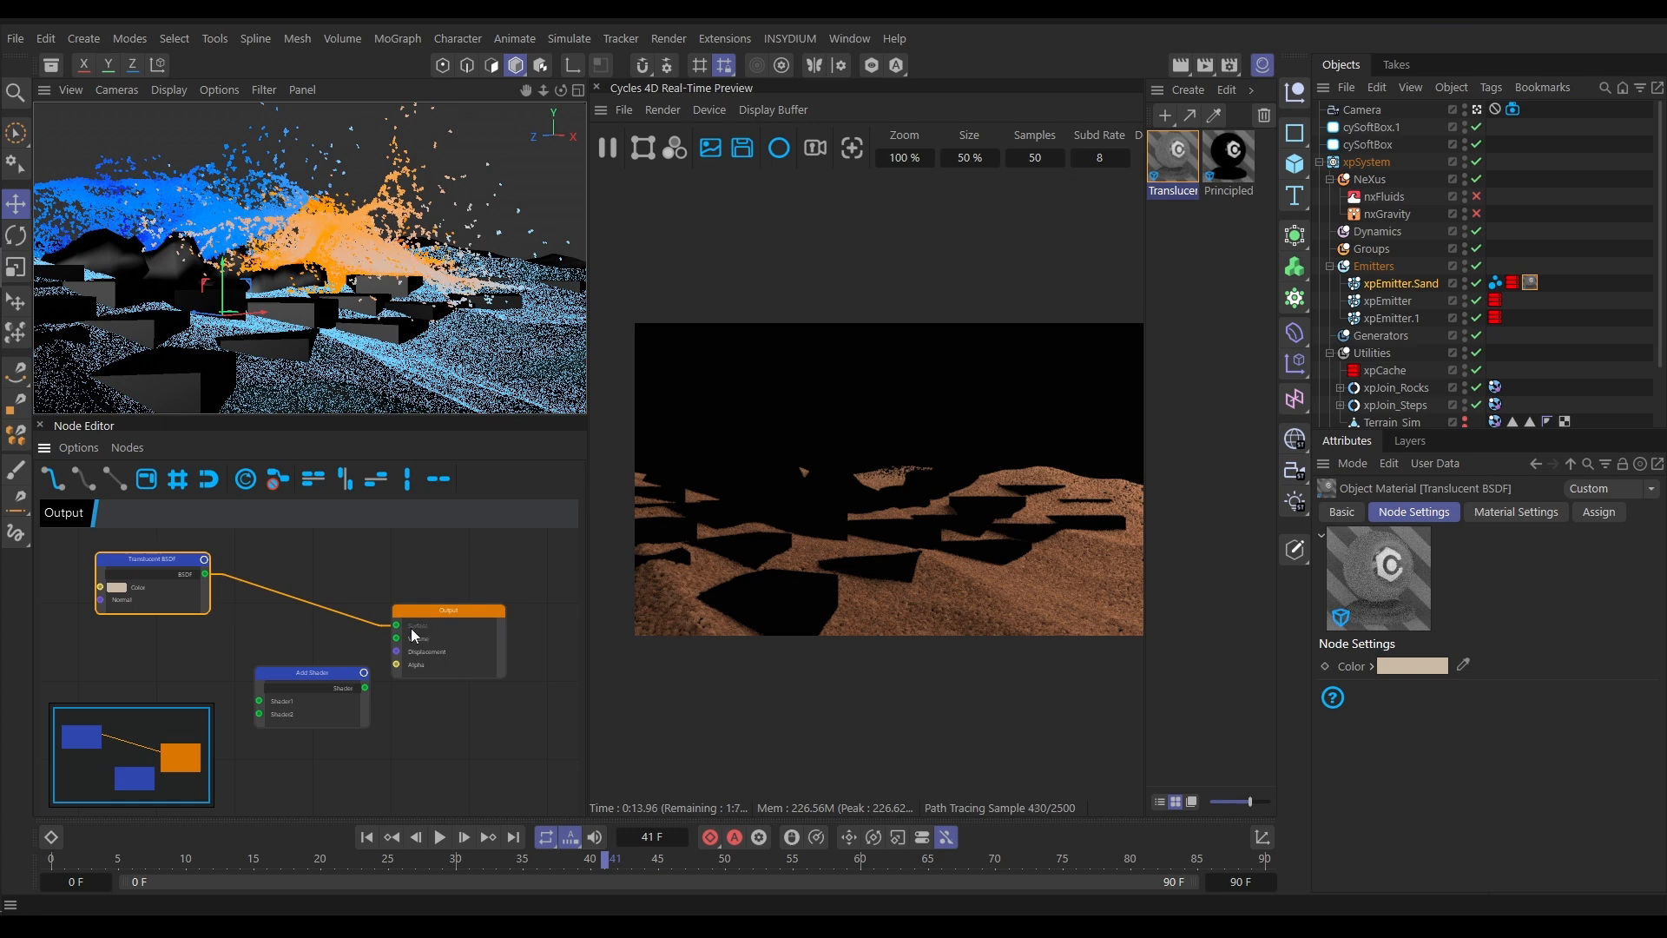
pyautogui.moveTo(205, 573); pyautogui.dragTo(258, 700)
pyautogui.moveTo(365, 688); pyautogui.dragTo(393, 631)
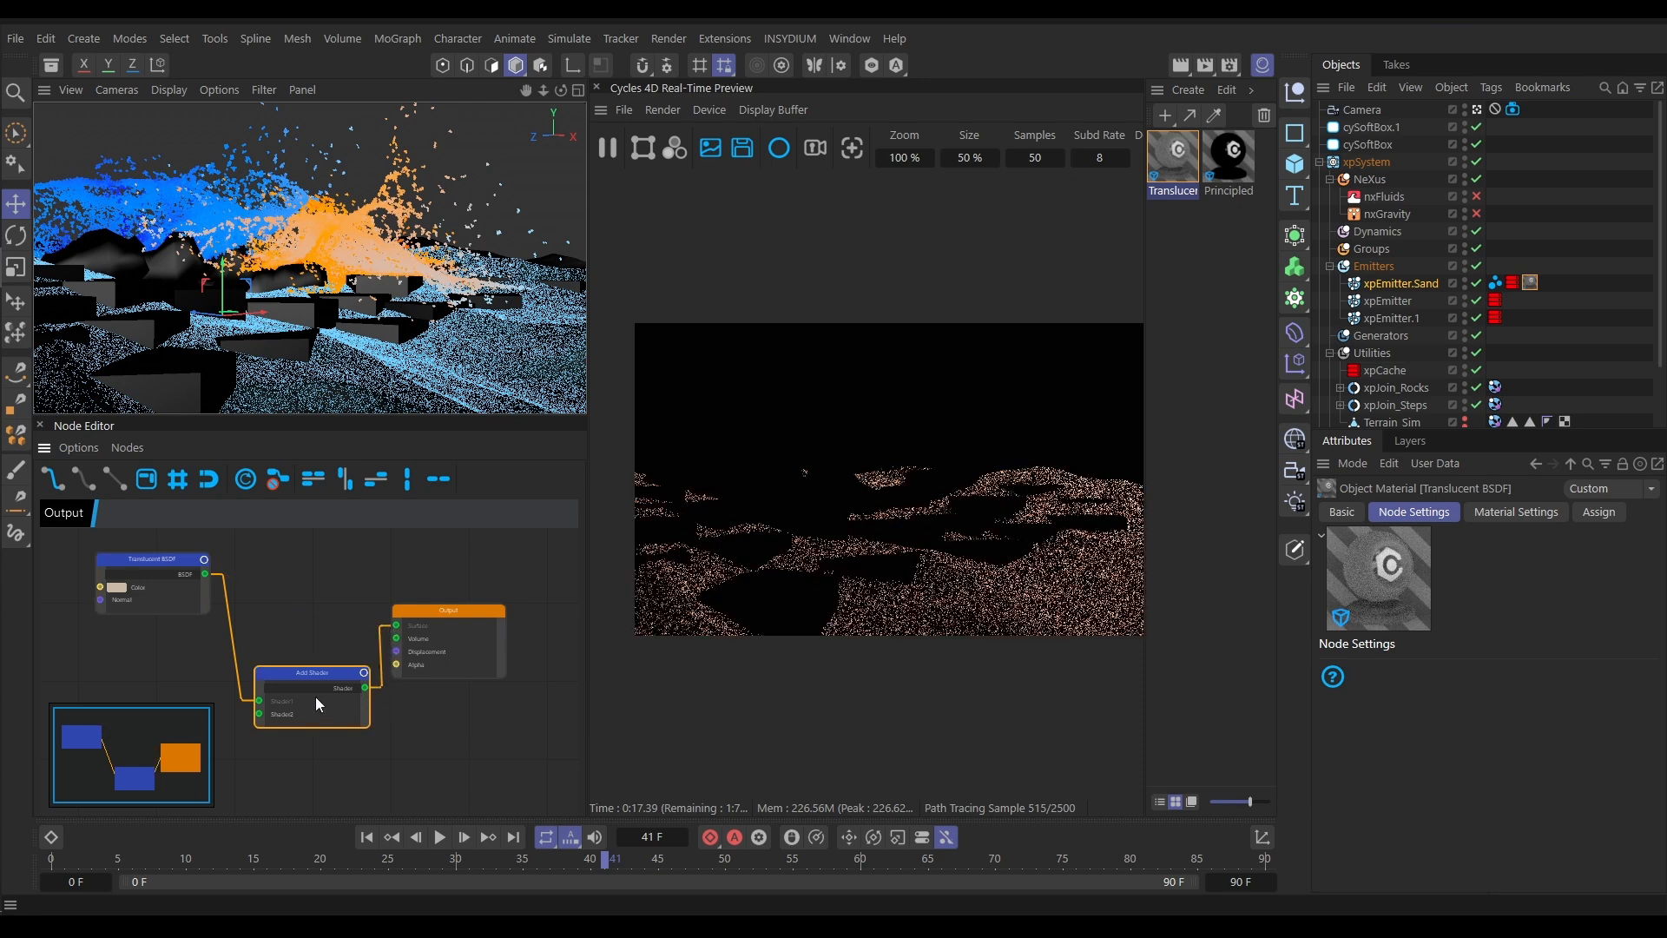
pyautogui.moveTo(291, 674); pyautogui.dragTo(272, 588)
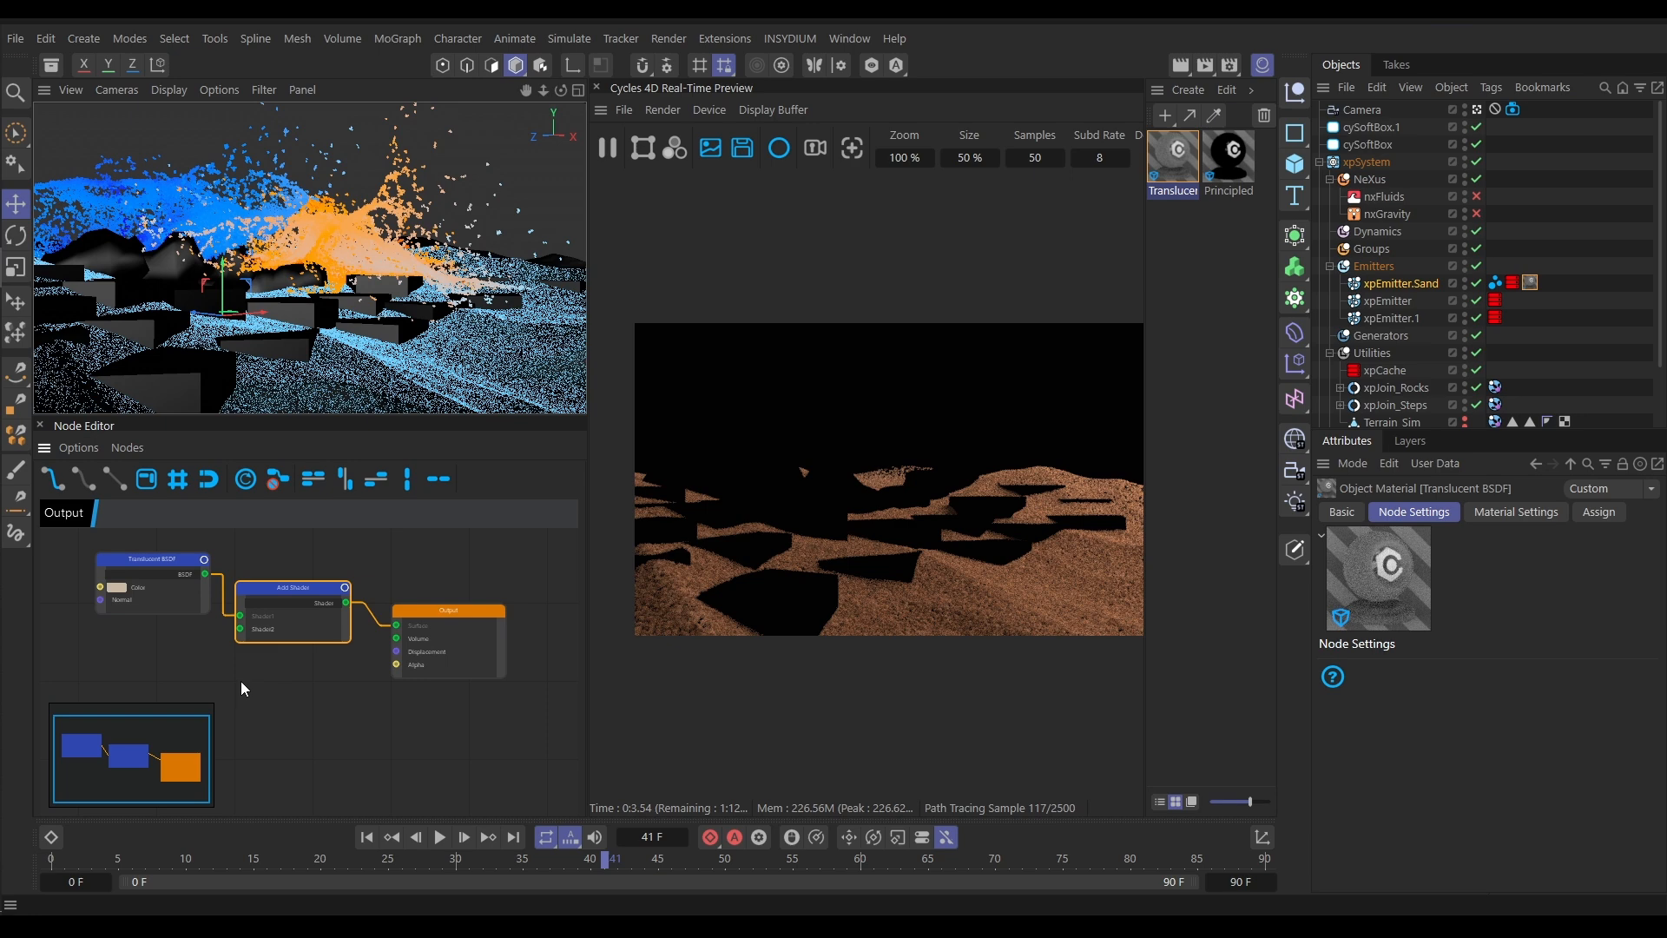
# Add a Principled BSDF node with a black base colour and connect it to the Add Shader's second input
pyautogui.rightClick(205, 659)
pyautogui.moveTo(250, 766)
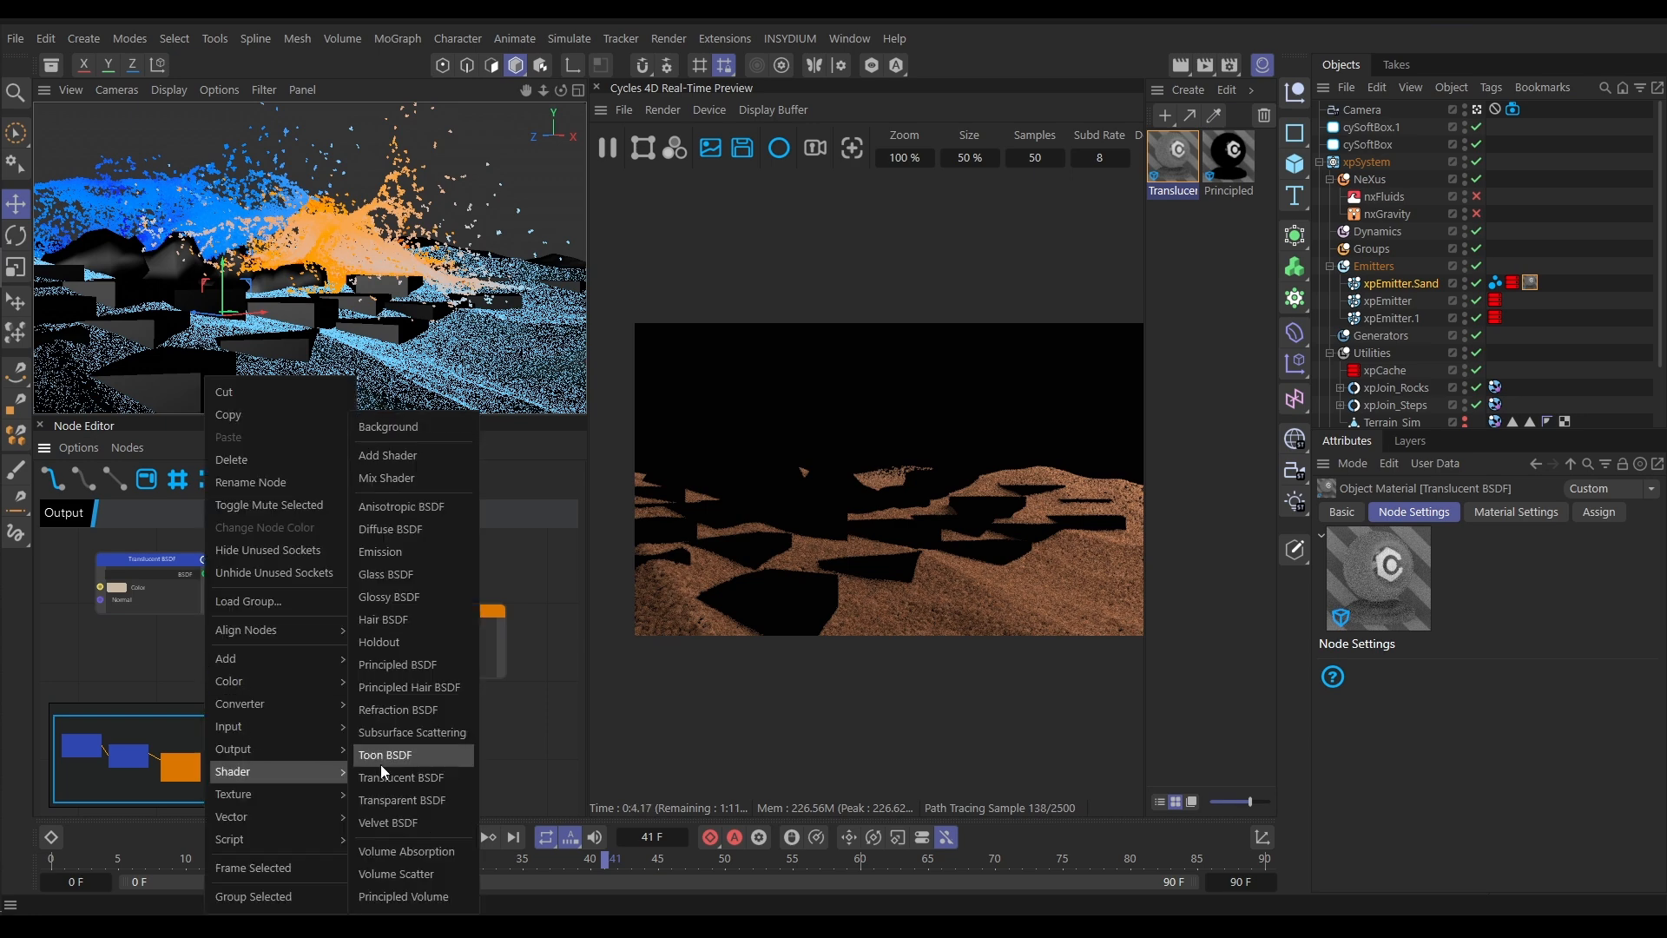
pyautogui.click(377, 665)
pyautogui.moveTo(277, 671); pyautogui.dragTo(149, 645)
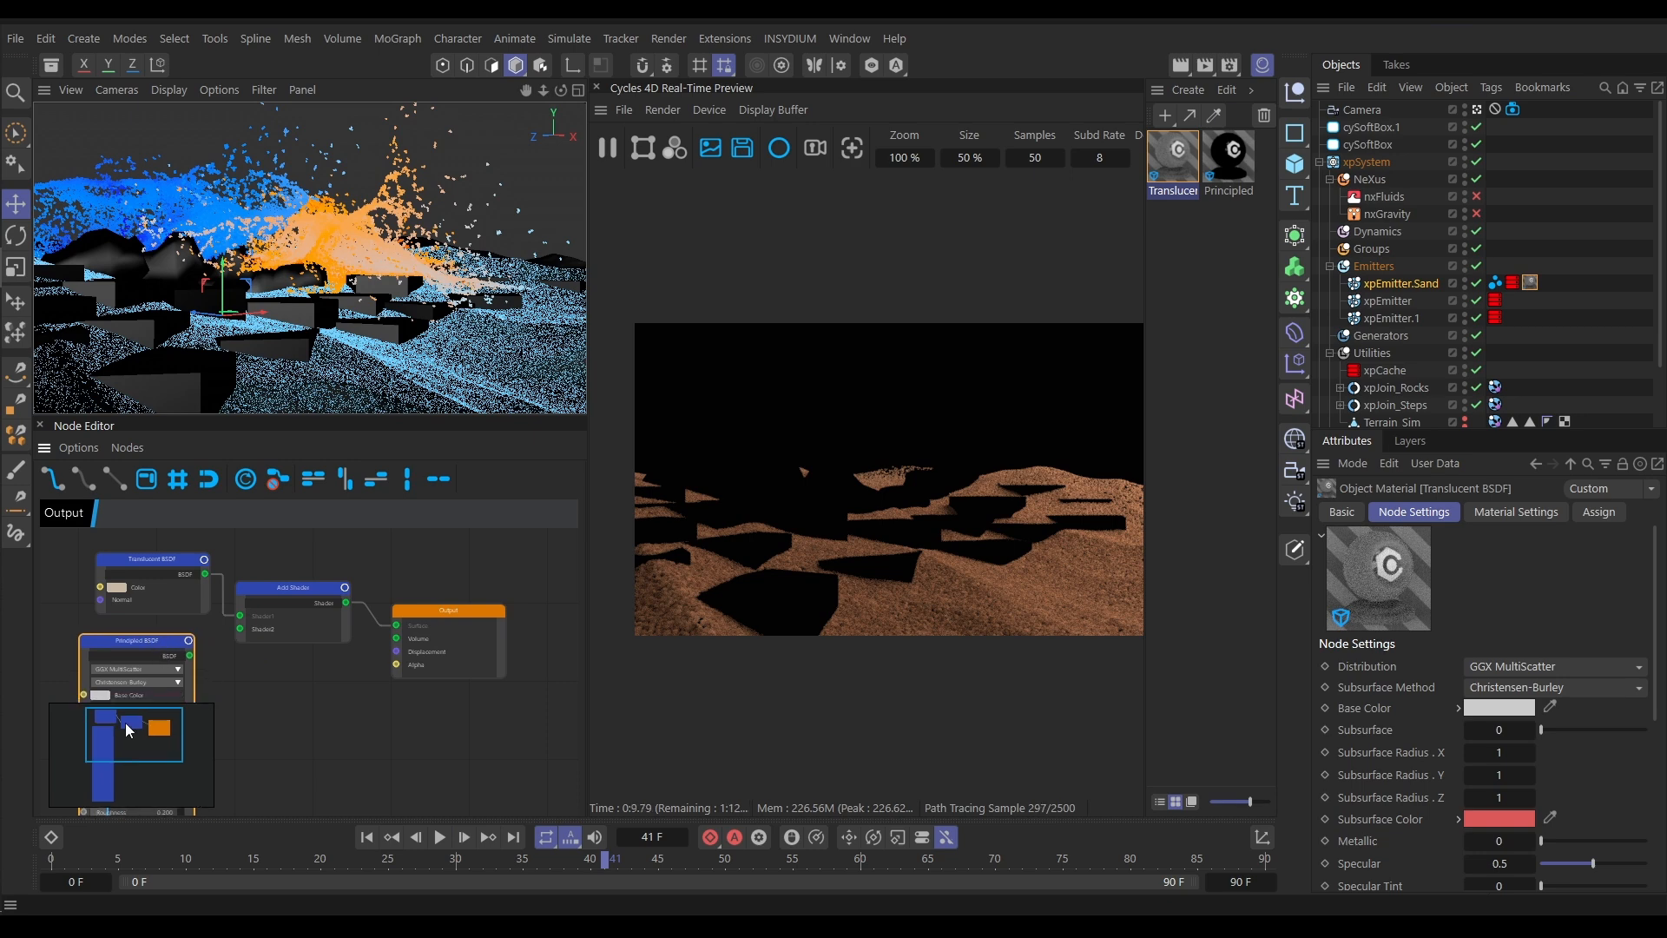
pyautogui.click(100, 696)
pyautogui.moveTo(114, 730); pyautogui.dragTo(92, 732)
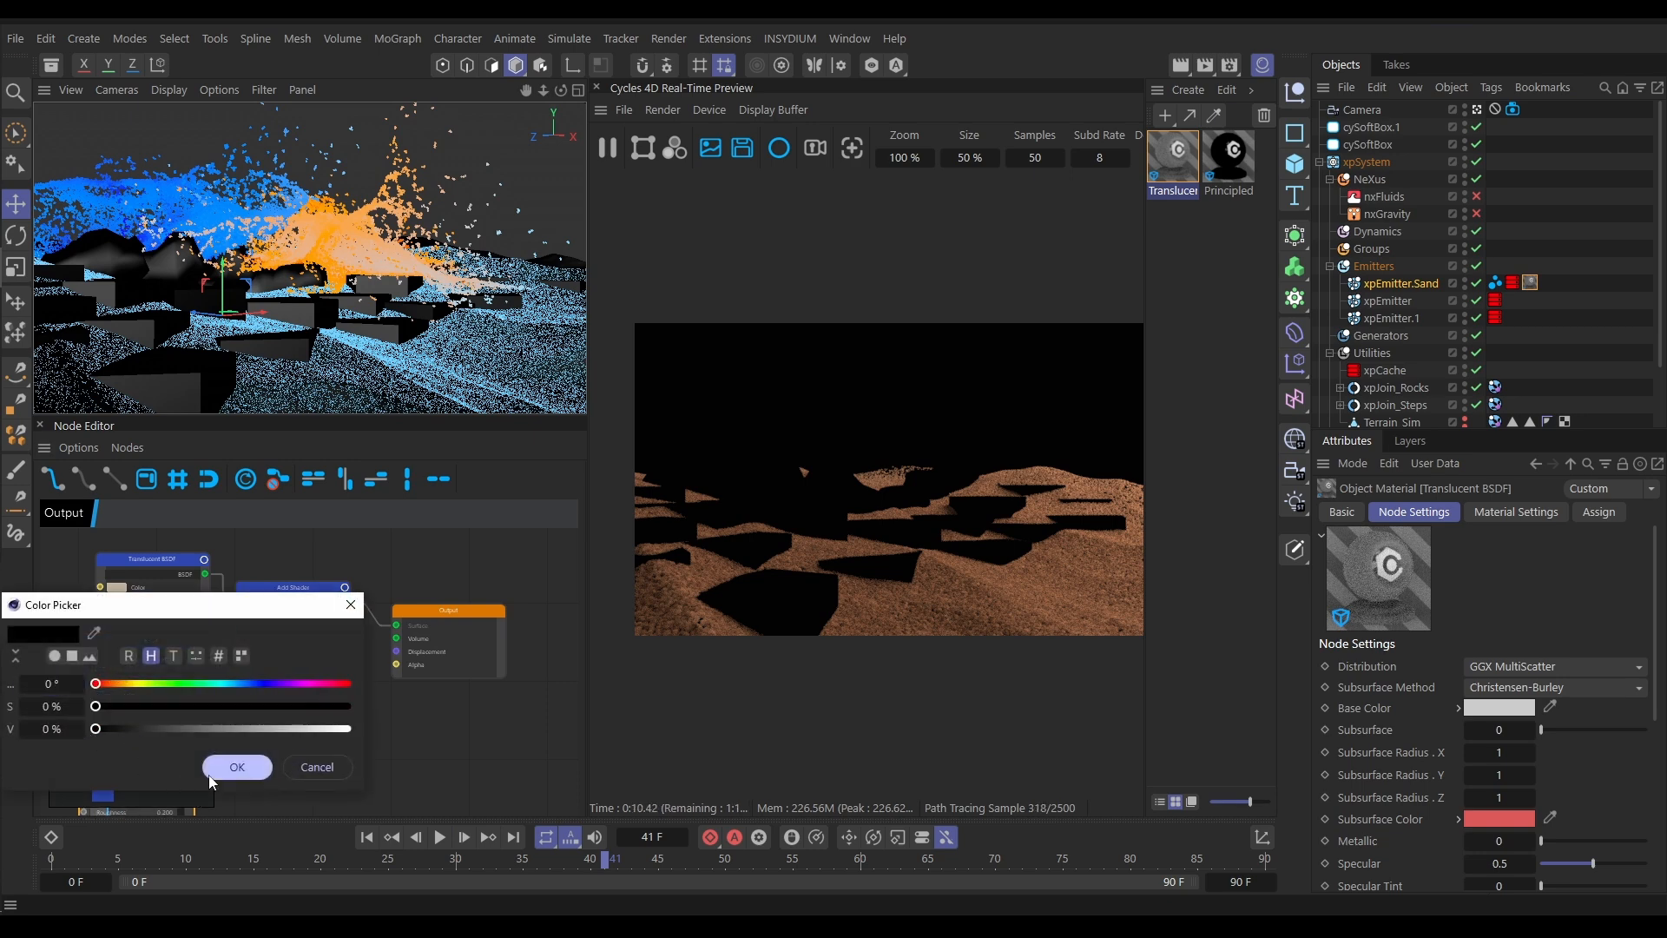
pyautogui.click(232, 768)
pyautogui.moveTo(191, 662); pyautogui.dragTo(246, 641)
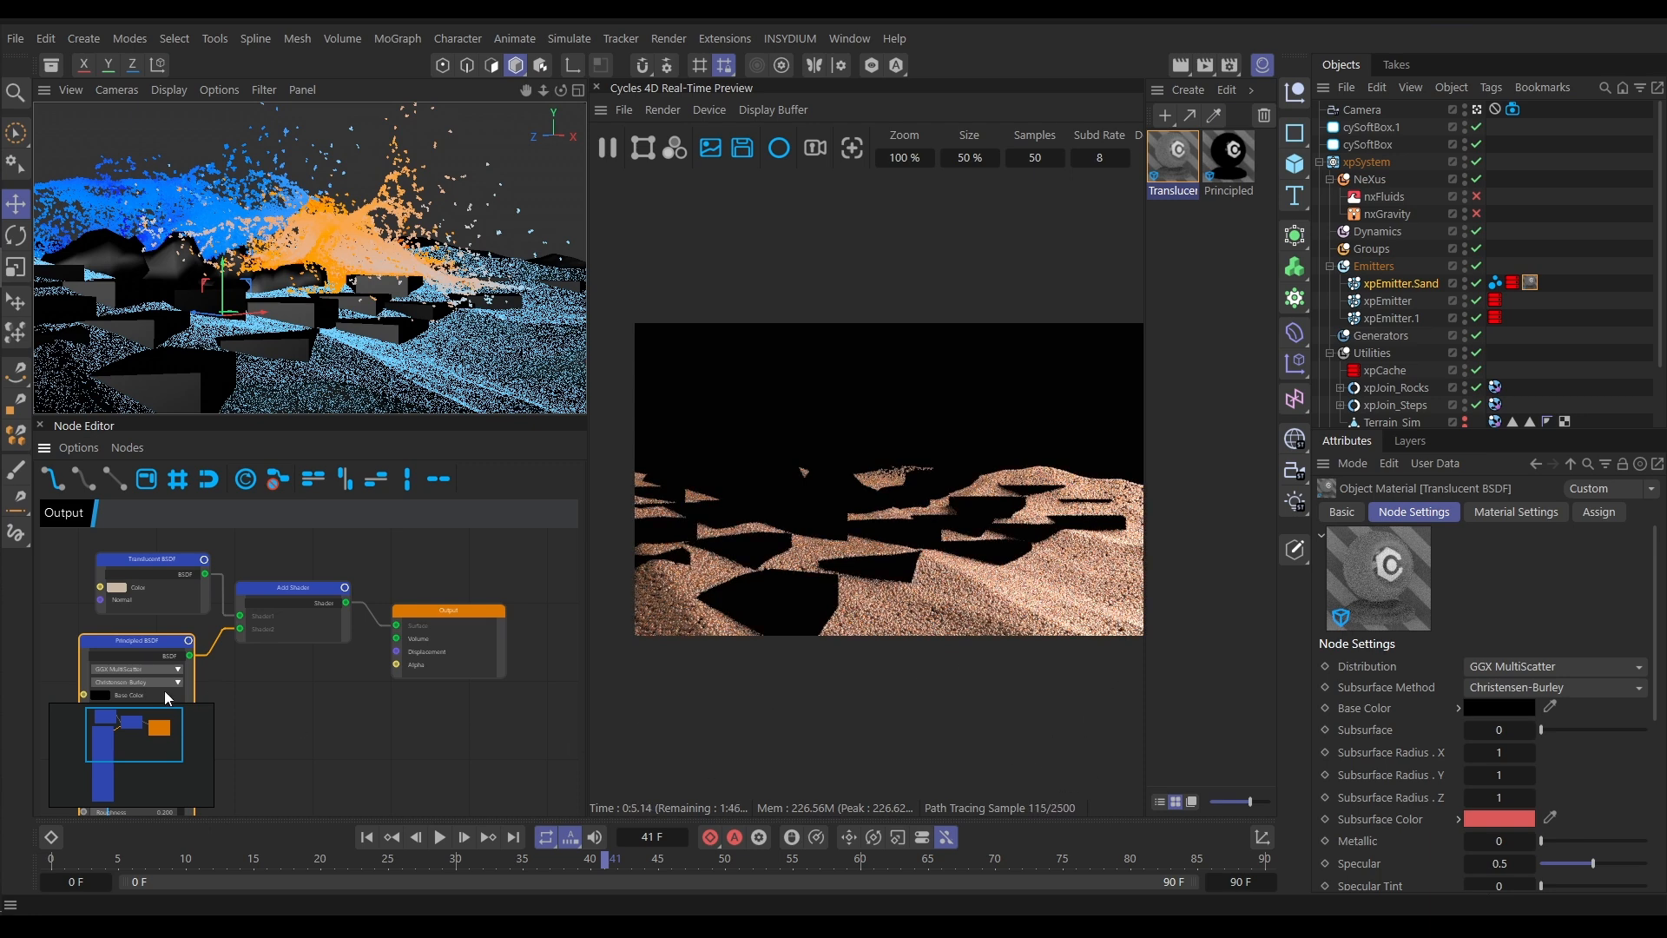
# Lower the roughness of the sand material's Principled BSDF node to about 0.08
pyautogui.moveTo(155, 639); pyautogui.dragTo(310, 611)
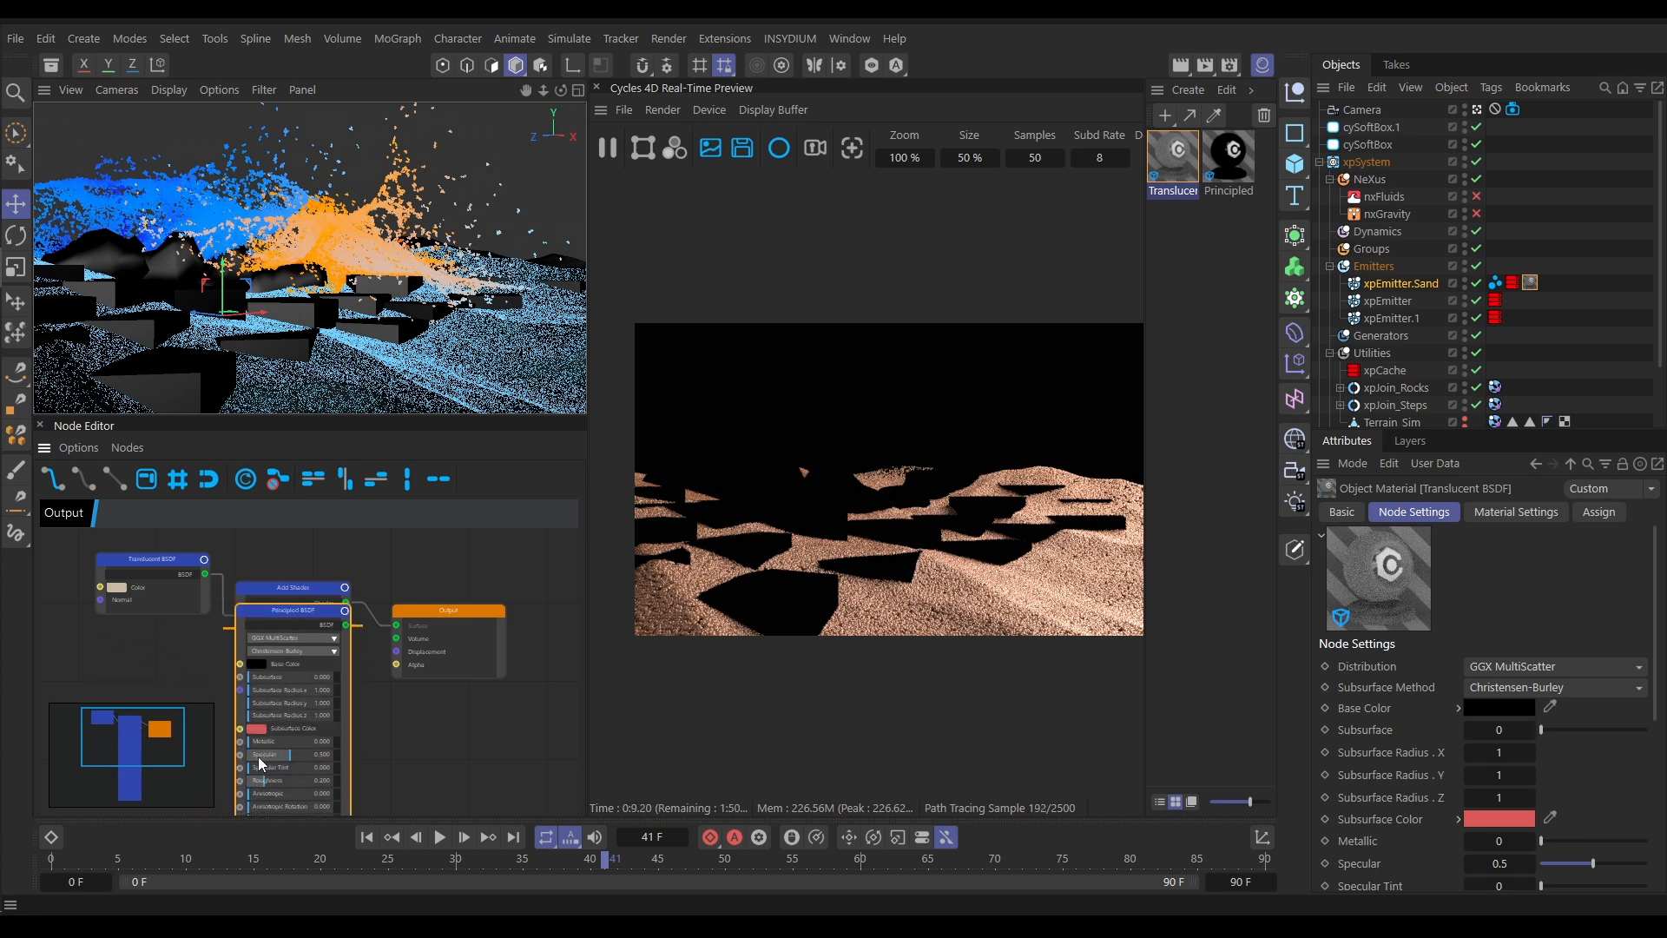
pyautogui.moveTo(280, 780); pyautogui.dragTo(257, 789)
pyautogui.moveTo(295, 610); pyautogui.dragTo(180, 640)
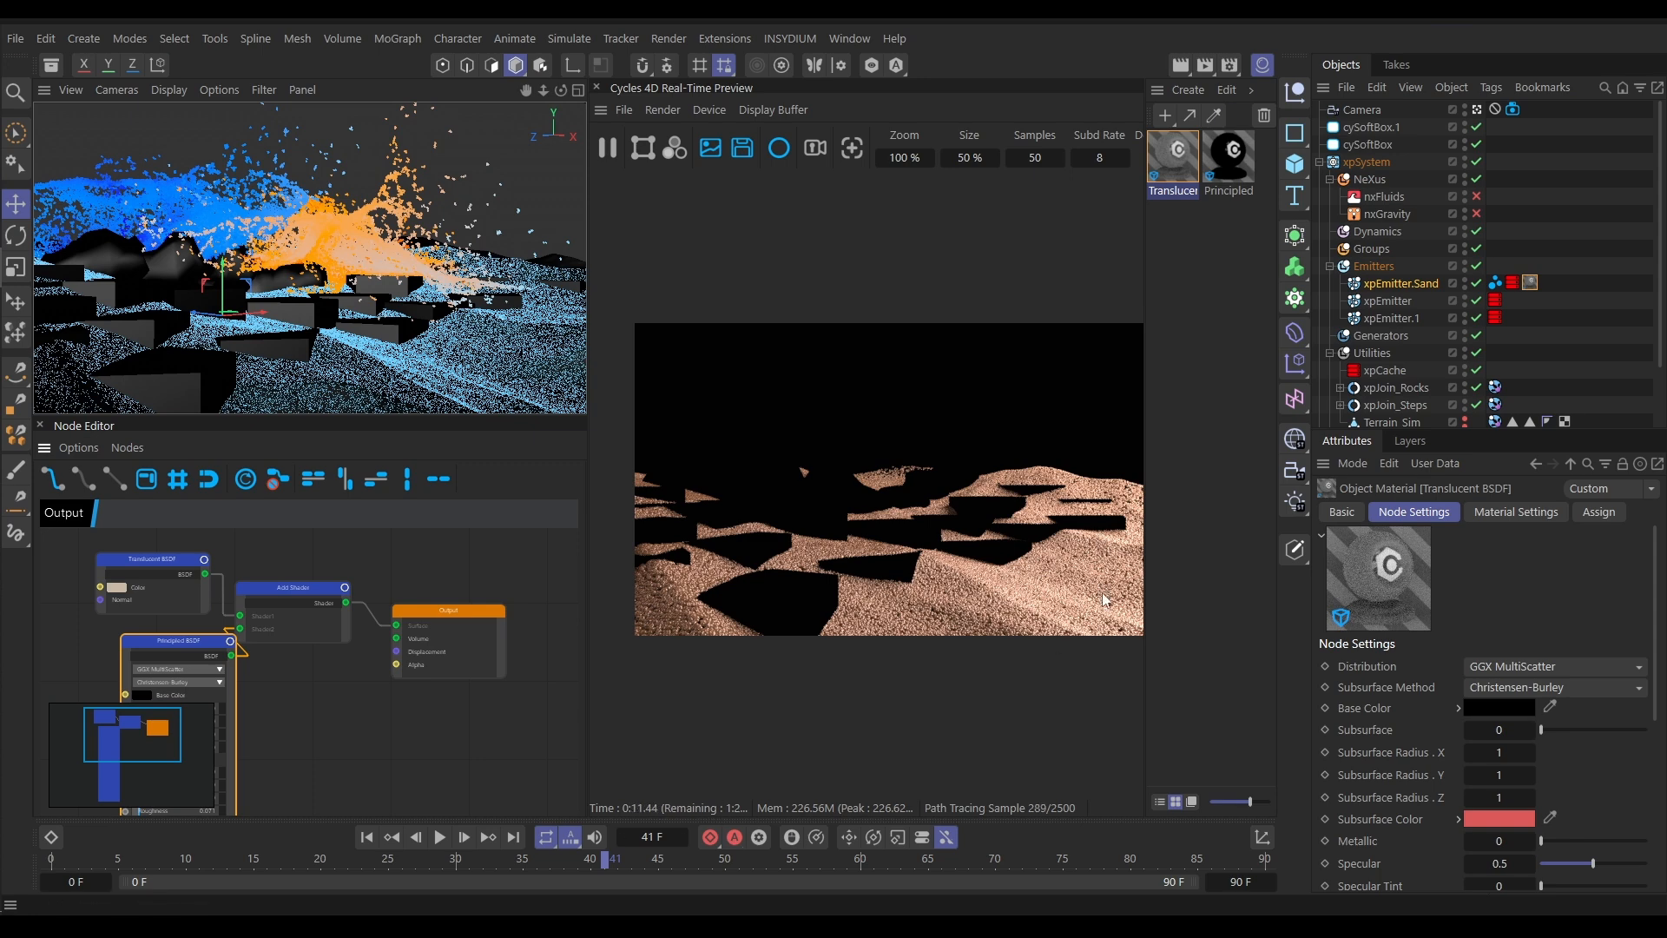
# Reduce the sand instances' size multiplier to 10 % and disable xpEmitter.Sand
pyautogui.click(1496, 282)
pyautogui.doubleClick(1465, 589)
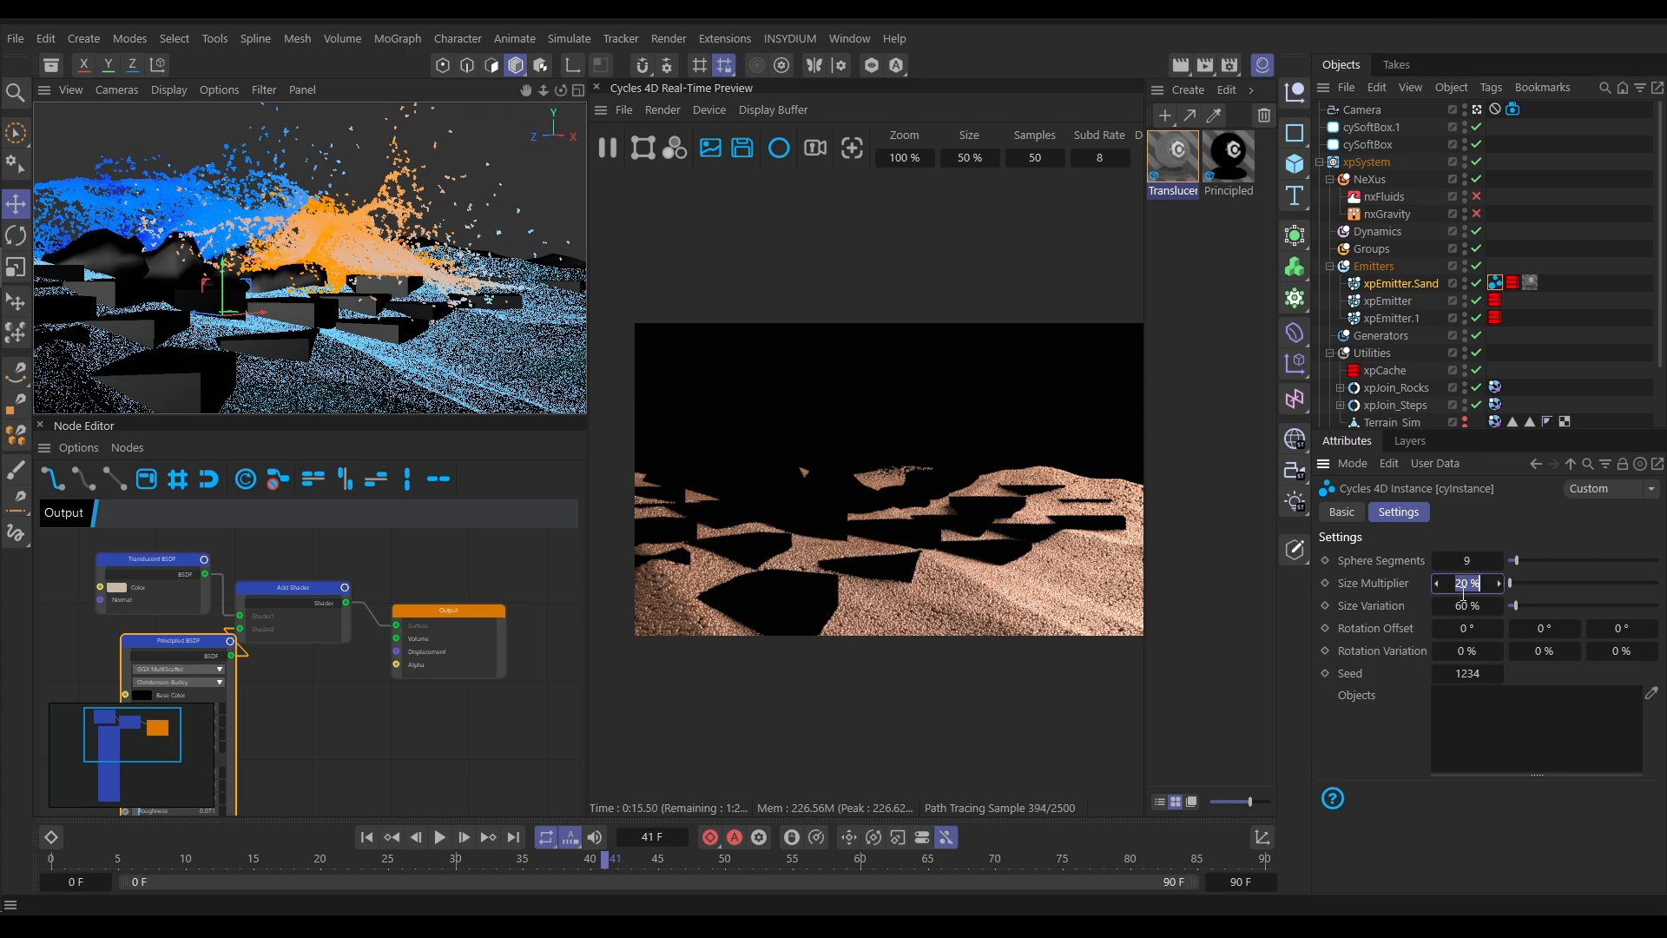
pyautogui.write('10')
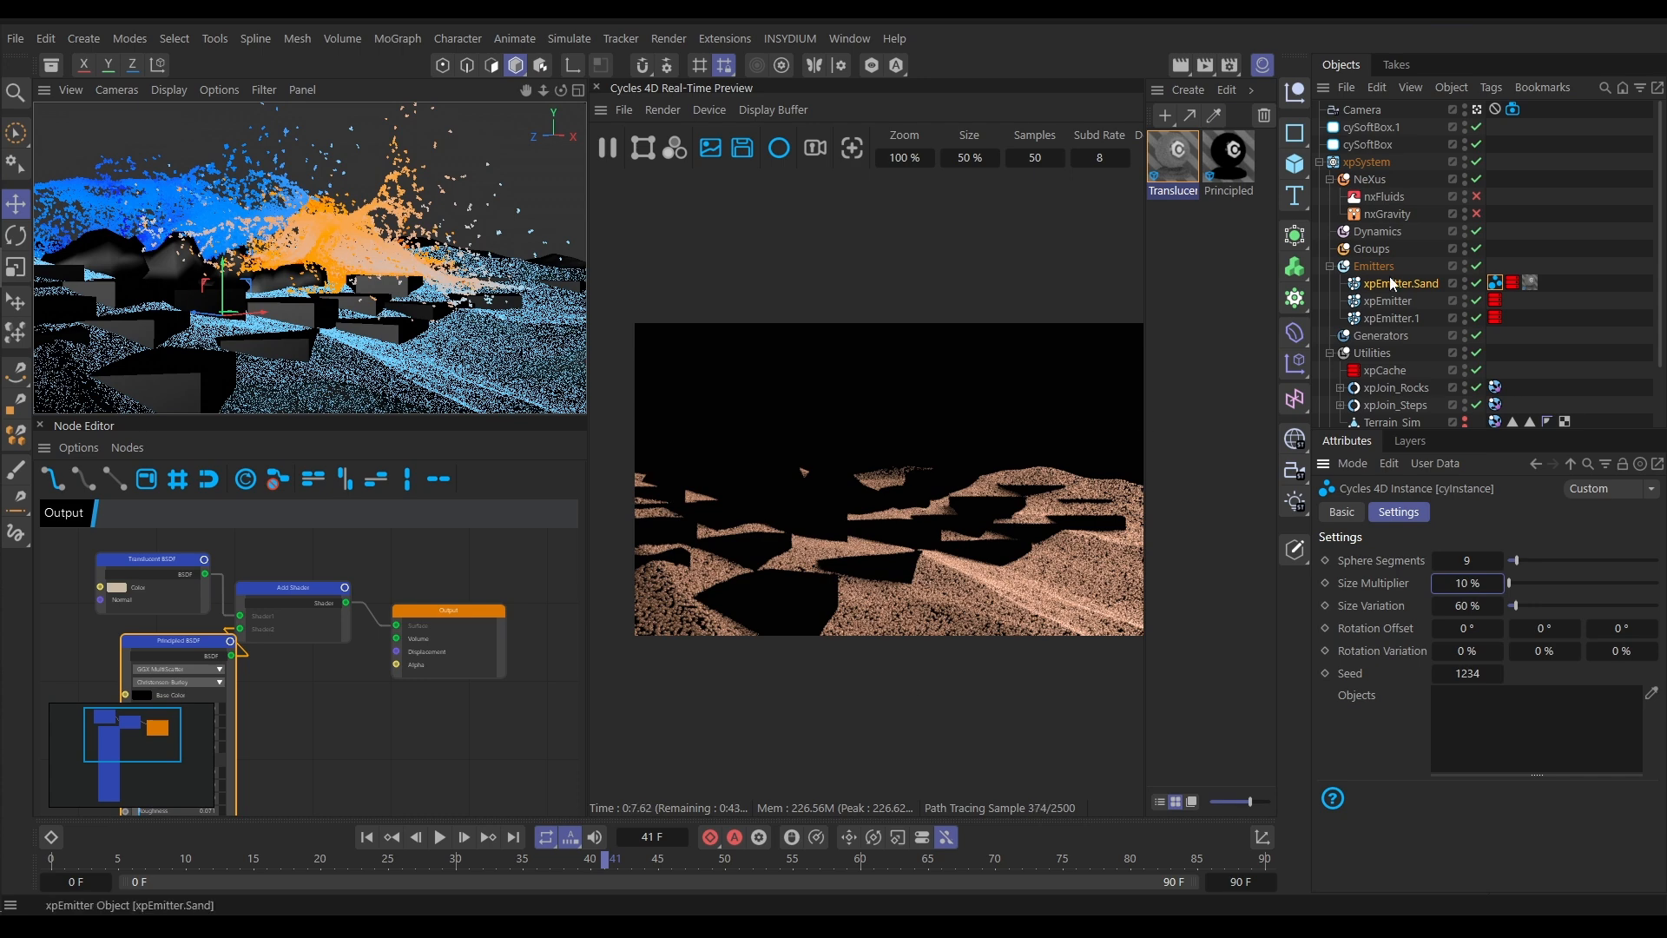
pyautogui.click(1476, 283)
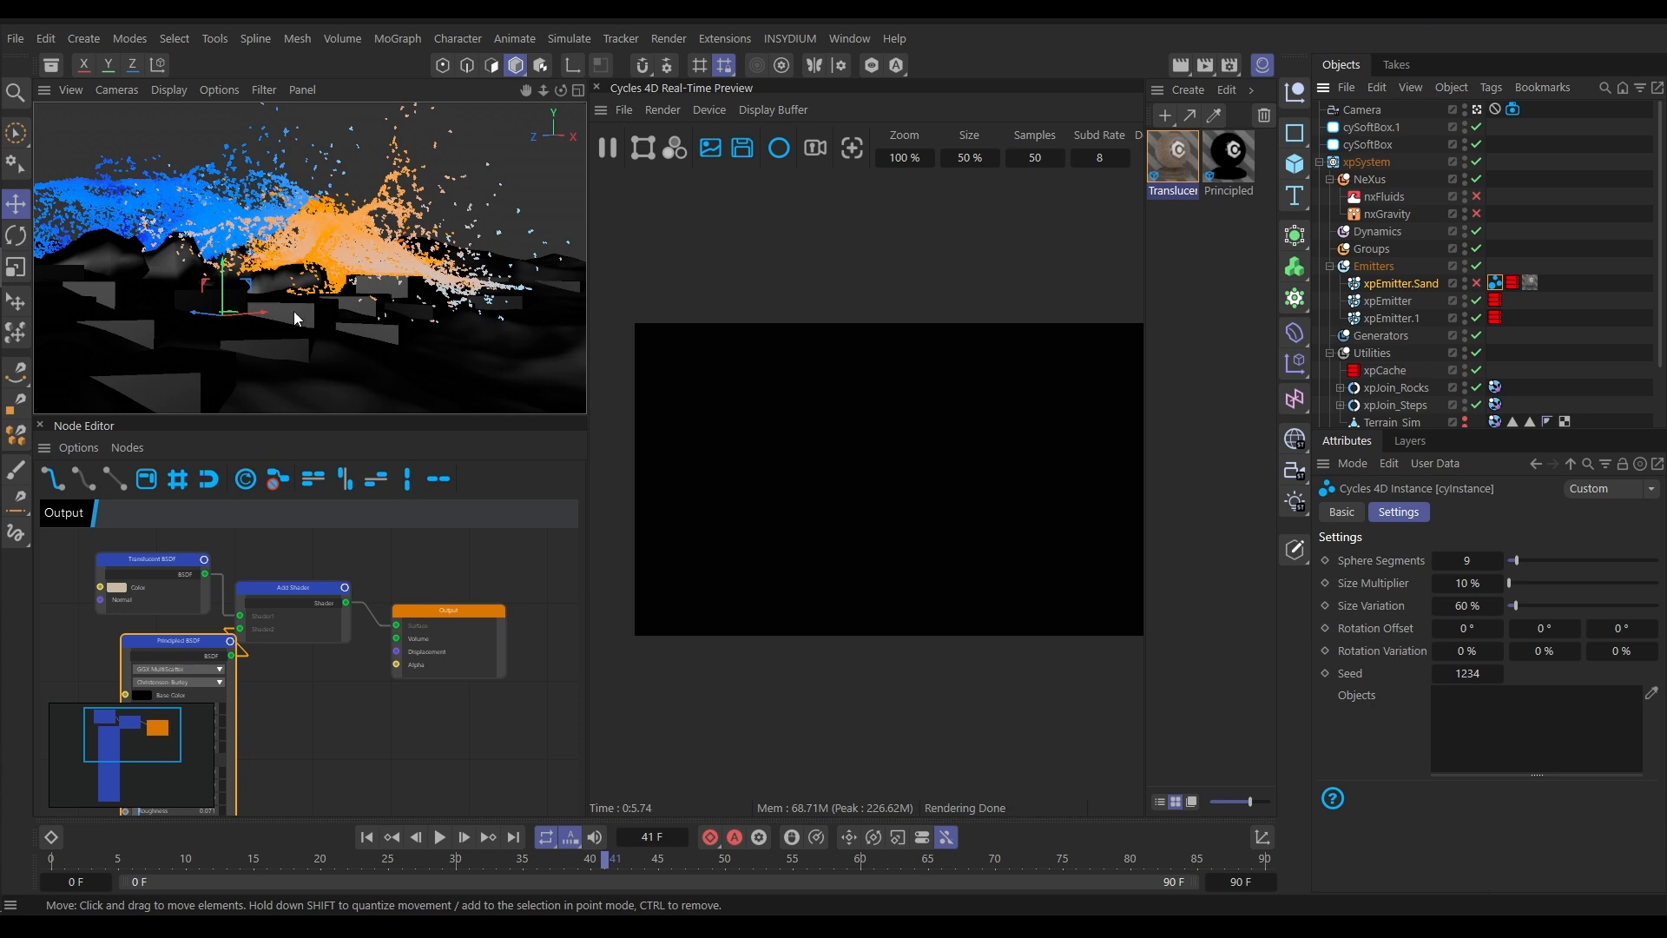
# Duplicate the black Principled material and rename the copy Principled_Steps
pyautogui.click(1234, 166)
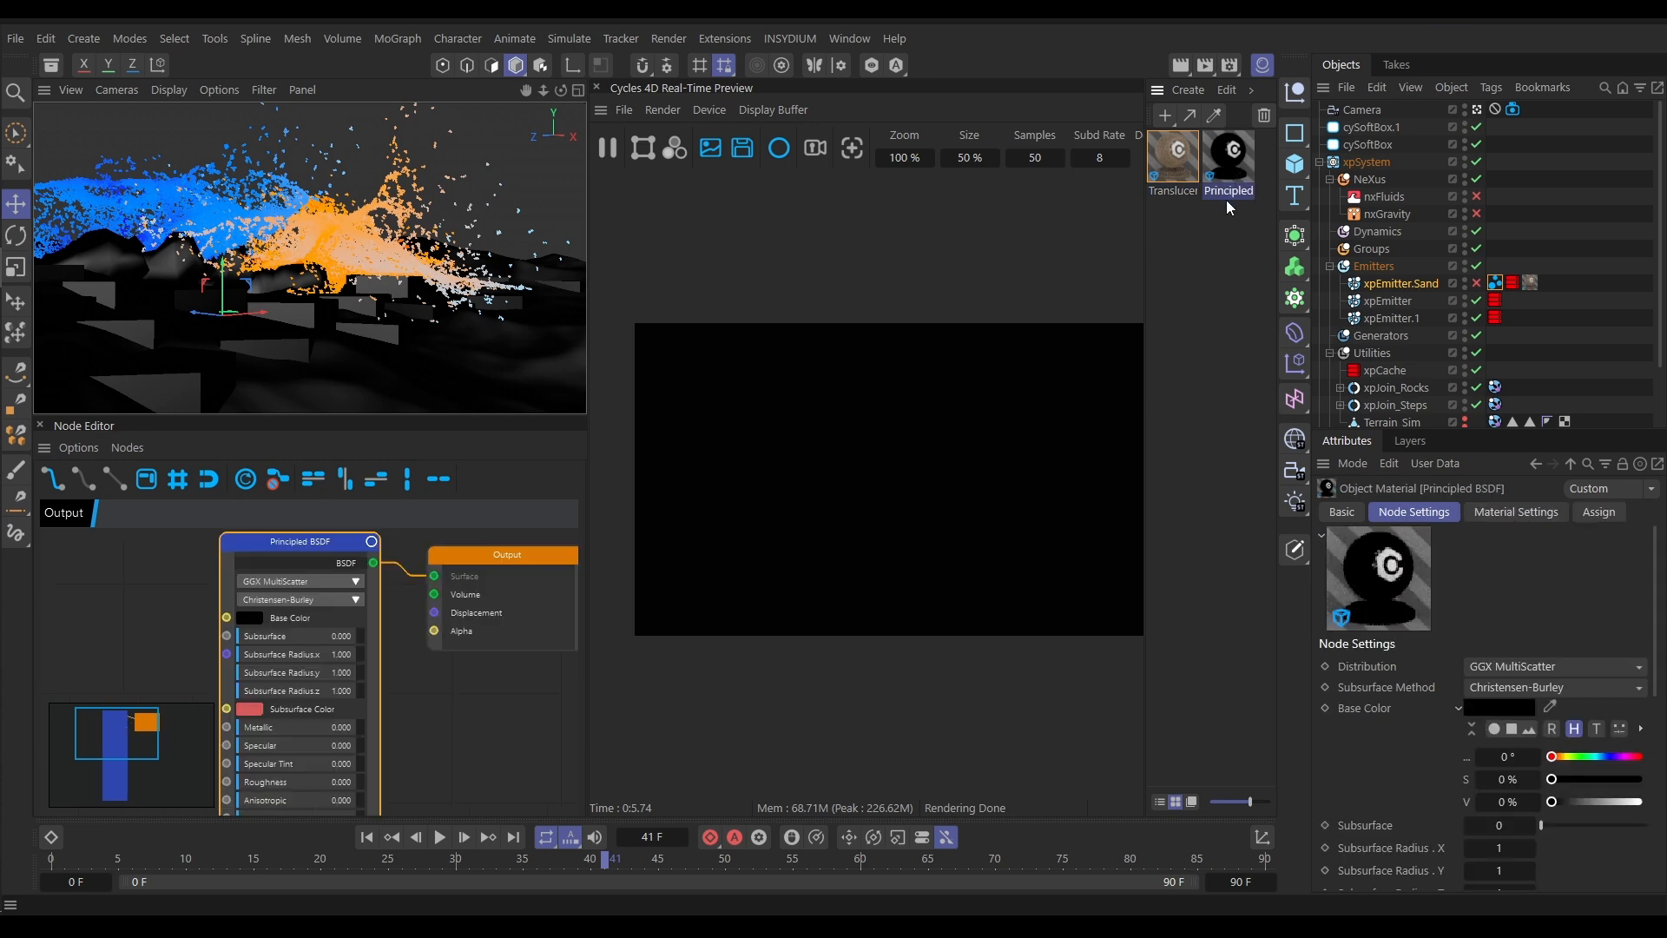
pyautogui.keyDown('ctrl'); pyautogui.moveTo(1229, 157); pyautogui.dragTo(1195, 264); pyautogui.keyUp('ctrl')
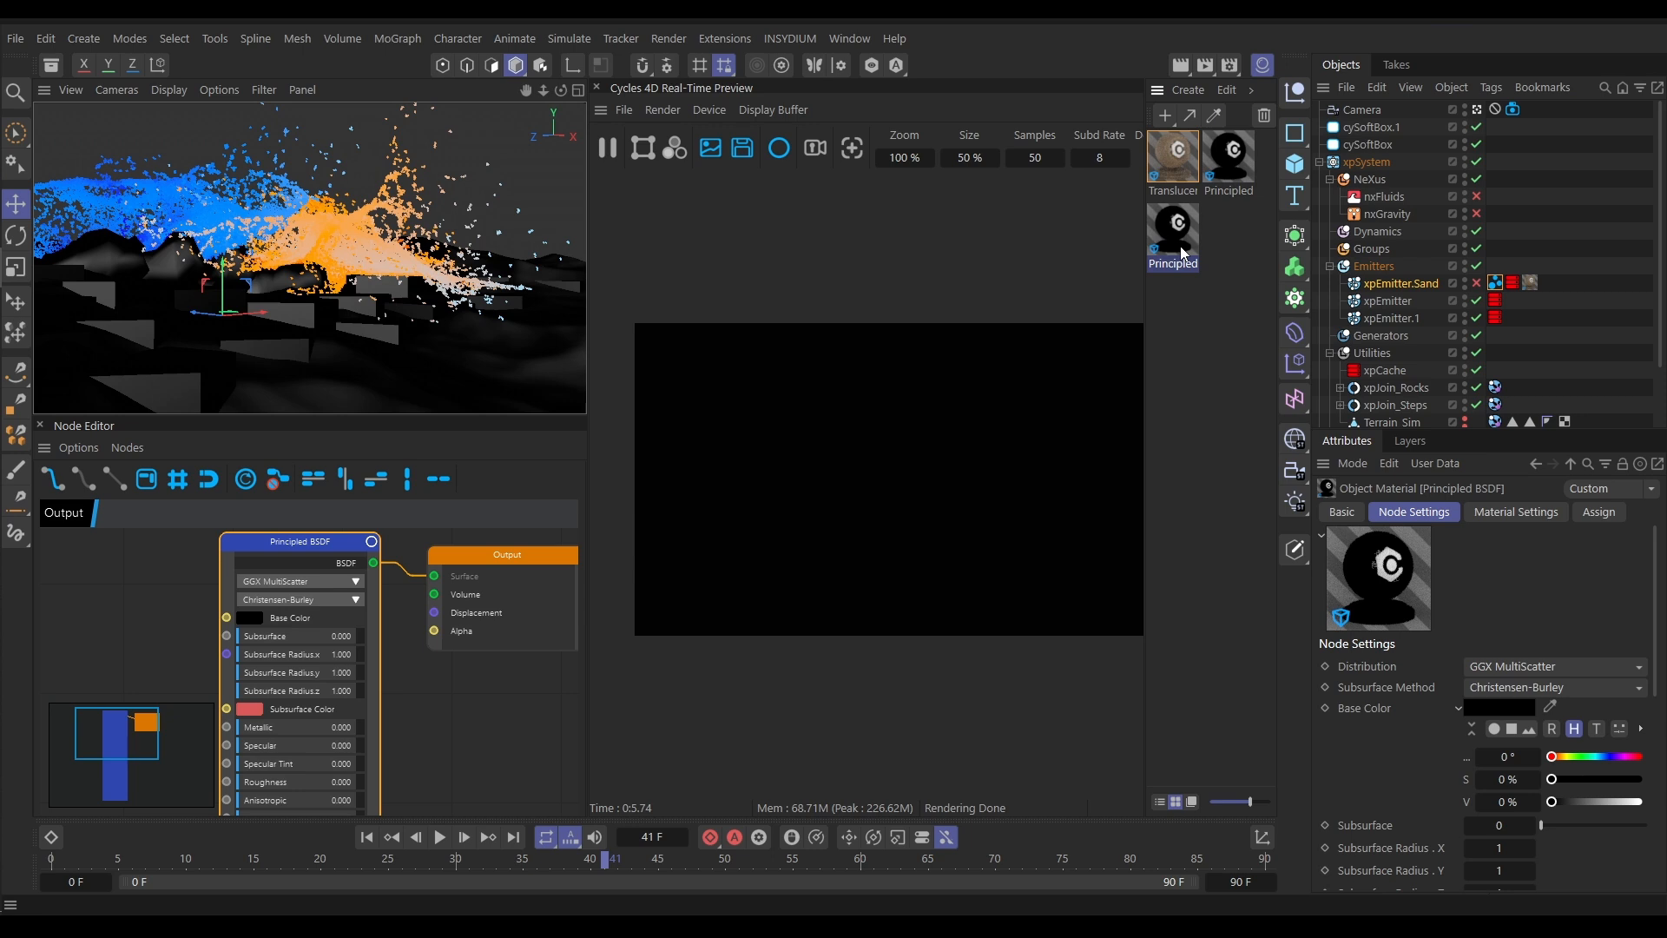
pyautogui.click(1342, 511)
pyautogui.click(1486, 669)
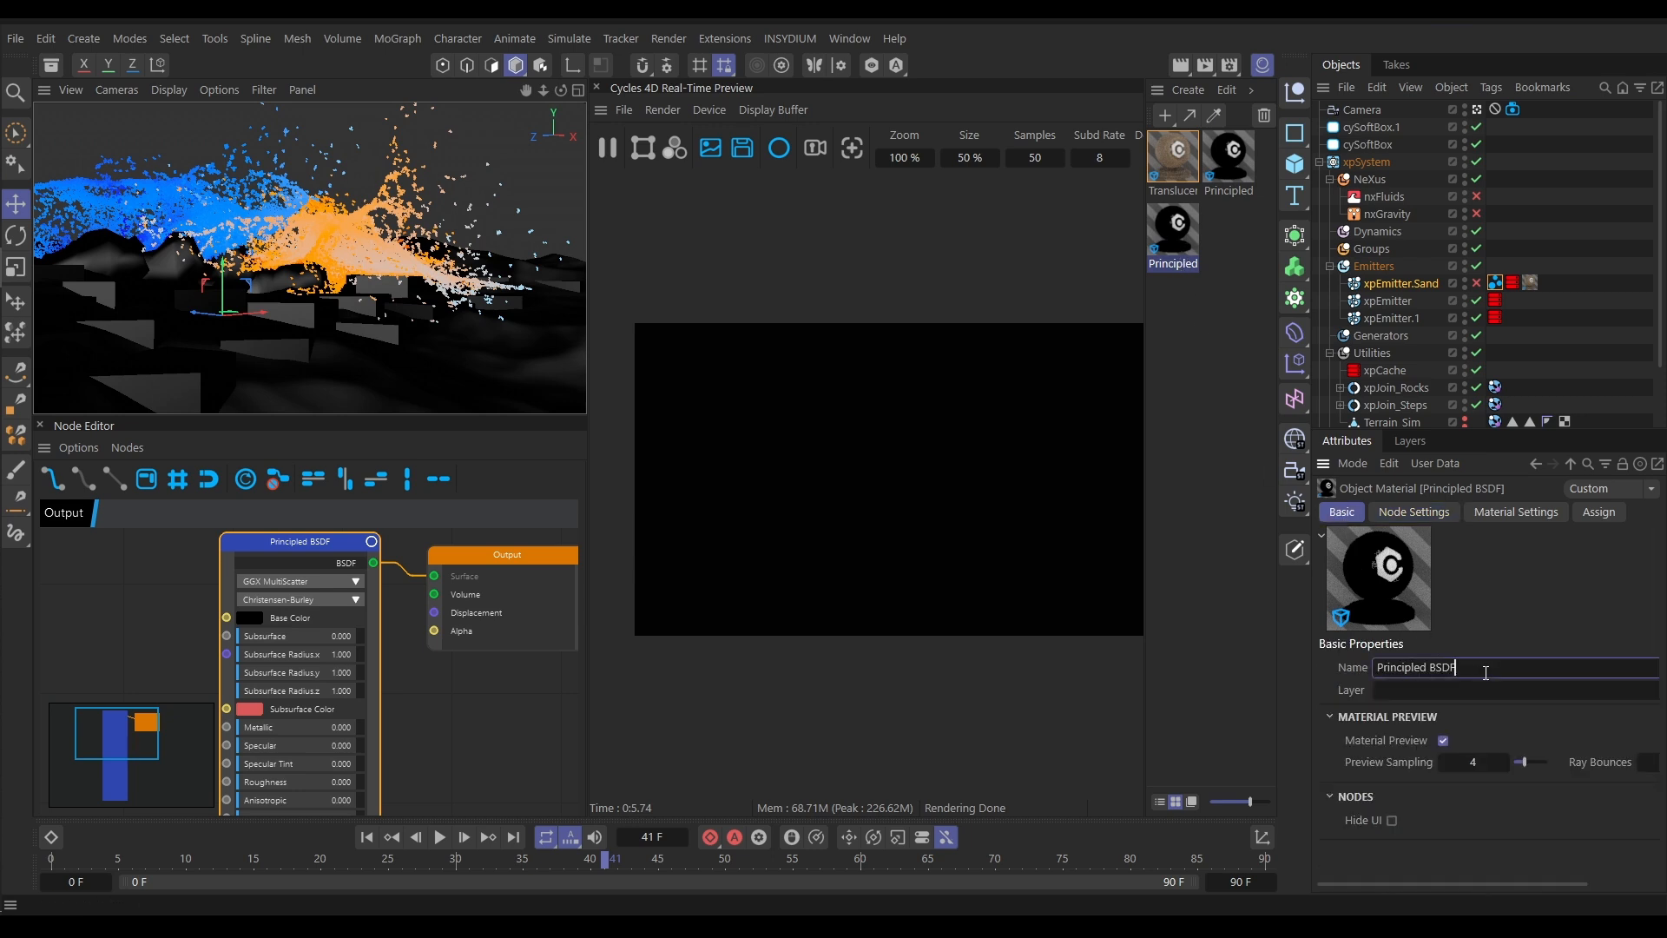
pyautogui.press('BackSpace')
pyautogui.press('BackSpace')
pyautogui.press('BackSpace')
pyautogui.press('BackSpace')
pyautogui.write('_Steps')
# Assign Principled_Steps to xpJoin_Steps and set its specular to about 0.34 and roughness to about 0.33
pyautogui.moveTo(1161, 226); pyautogui.dragTo(1399, 409)
pyautogui.moveTo(1394, 404); pyautogui.dragTo(1393, 405)
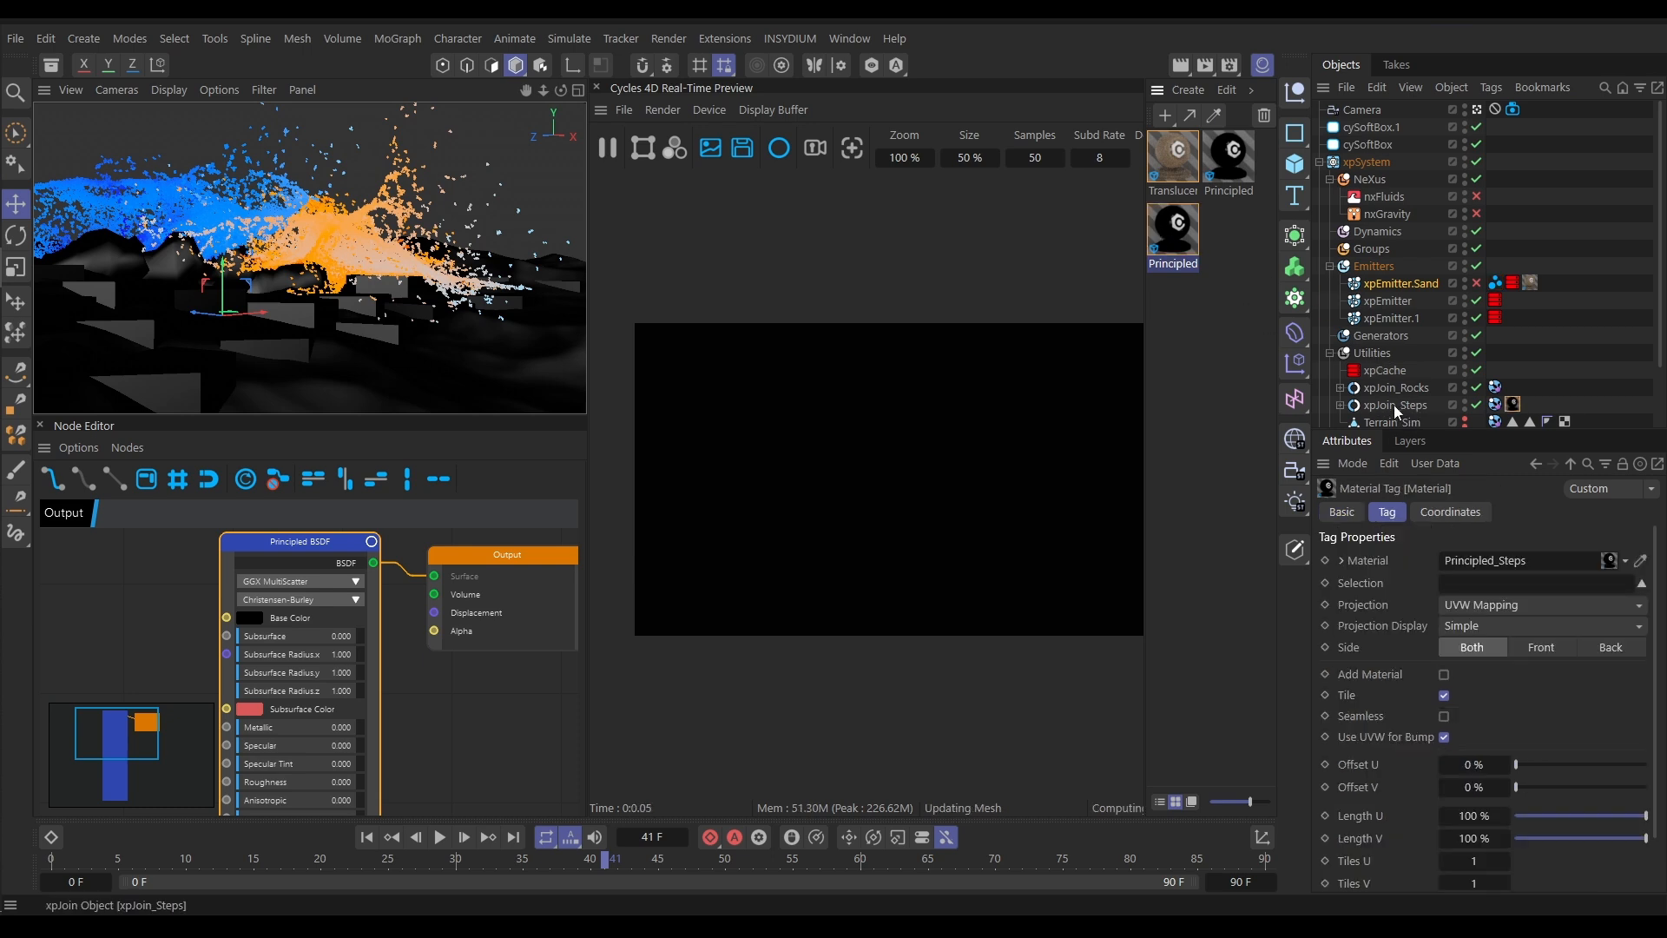
pyautogui.click(1176, 233)
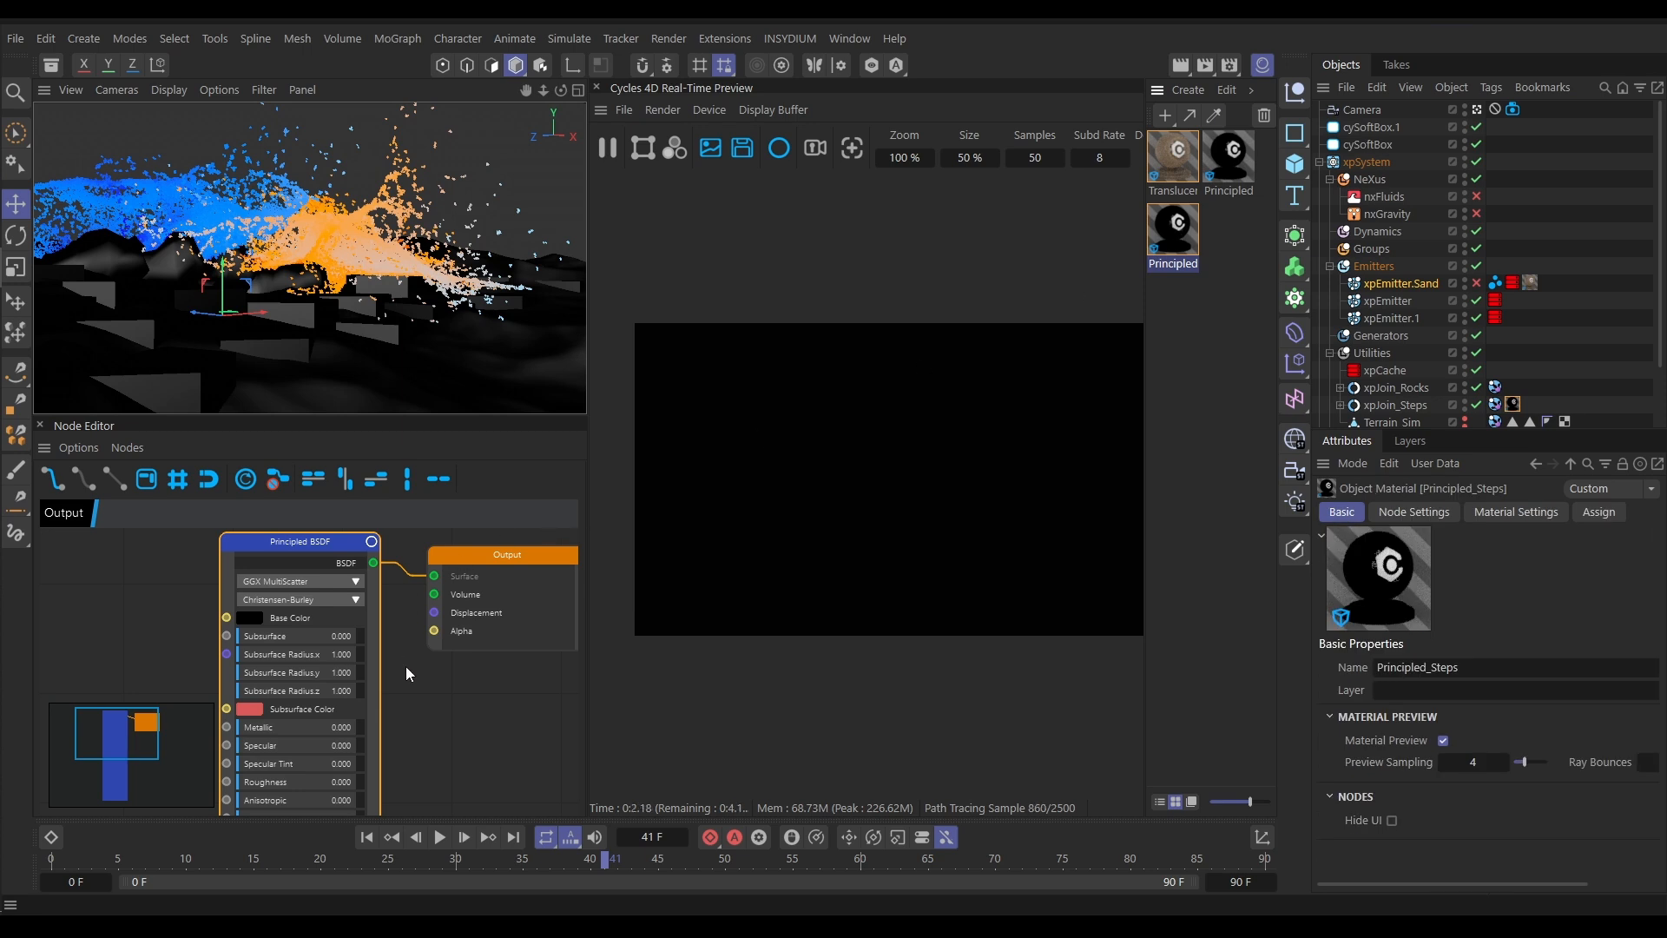
pyautogui.click(247, 754)
pyautogui.moveTo(249, 754); pyautogui.dragTo(273, 790)
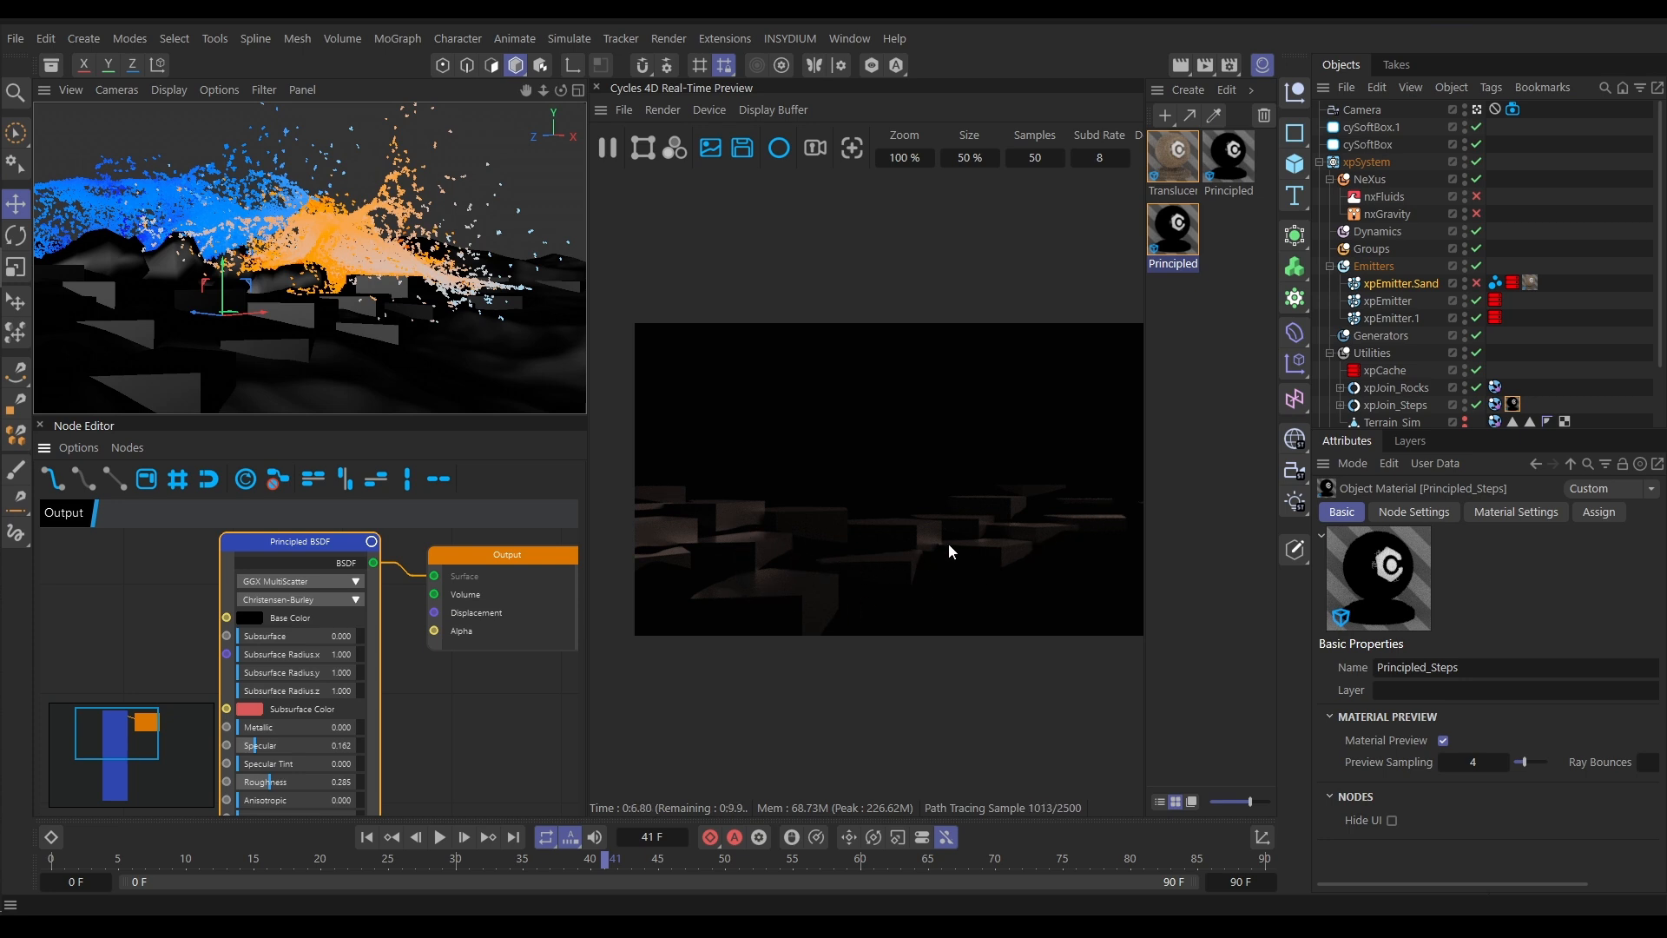
pyautogui.moveTo(277, 746); pyautogui.dragTo(278, 788)
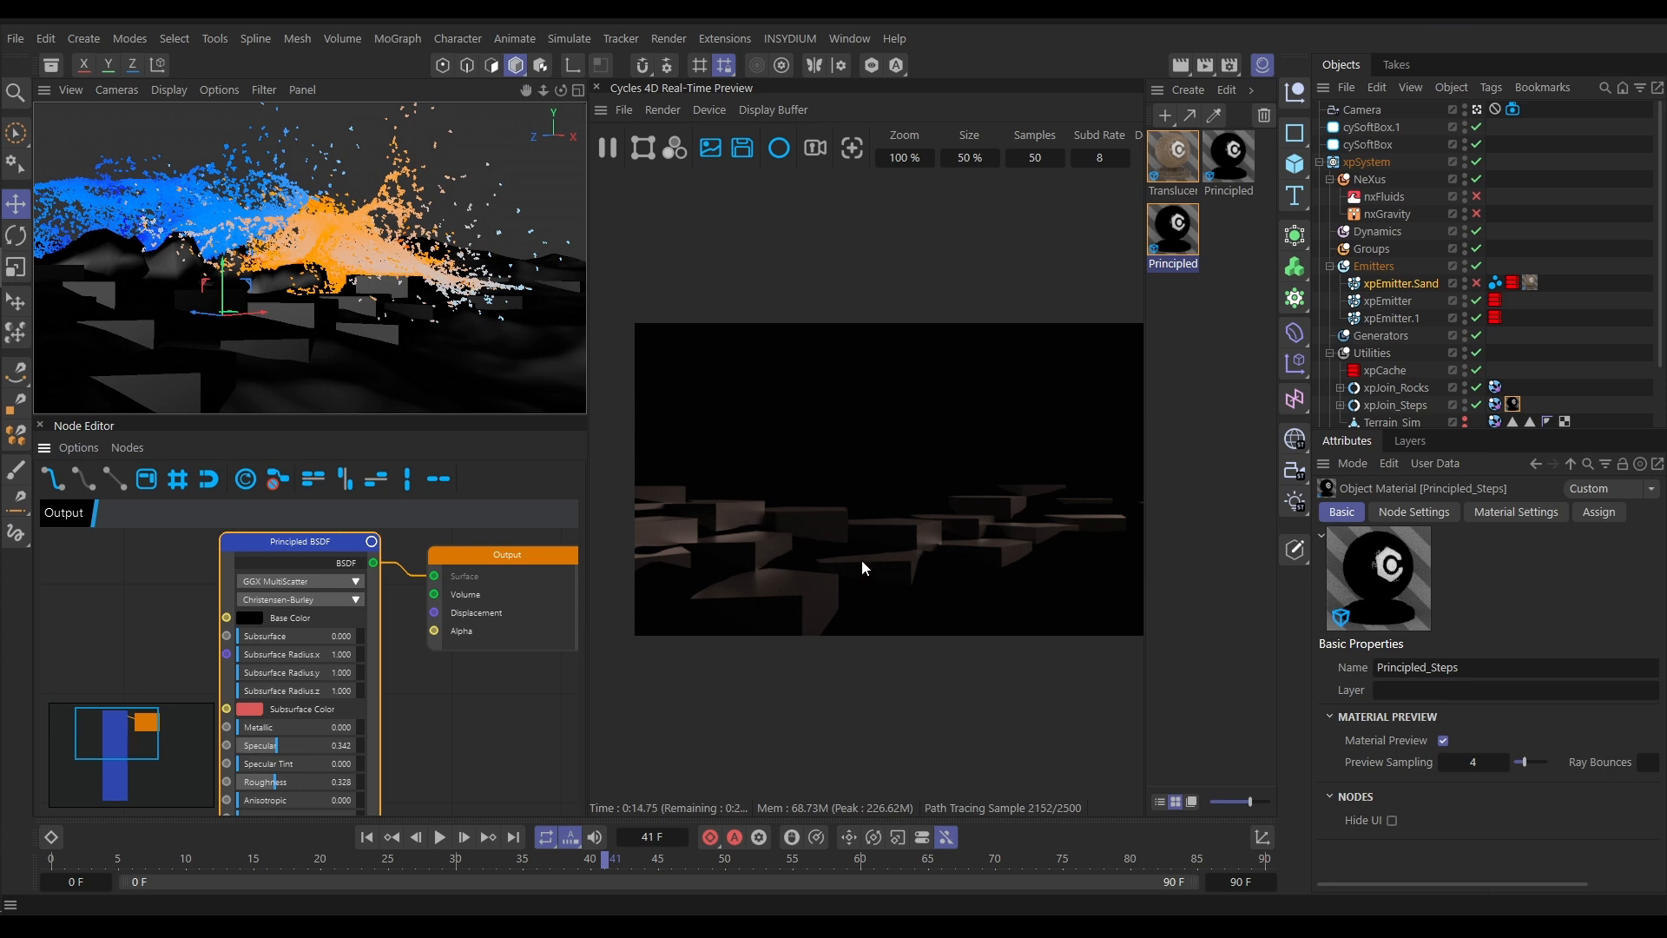
# Enable cap fillets on all the cylinders in the PENT_STEPS group under xpJoin_Steps
pyautogui.click(1339, 404)
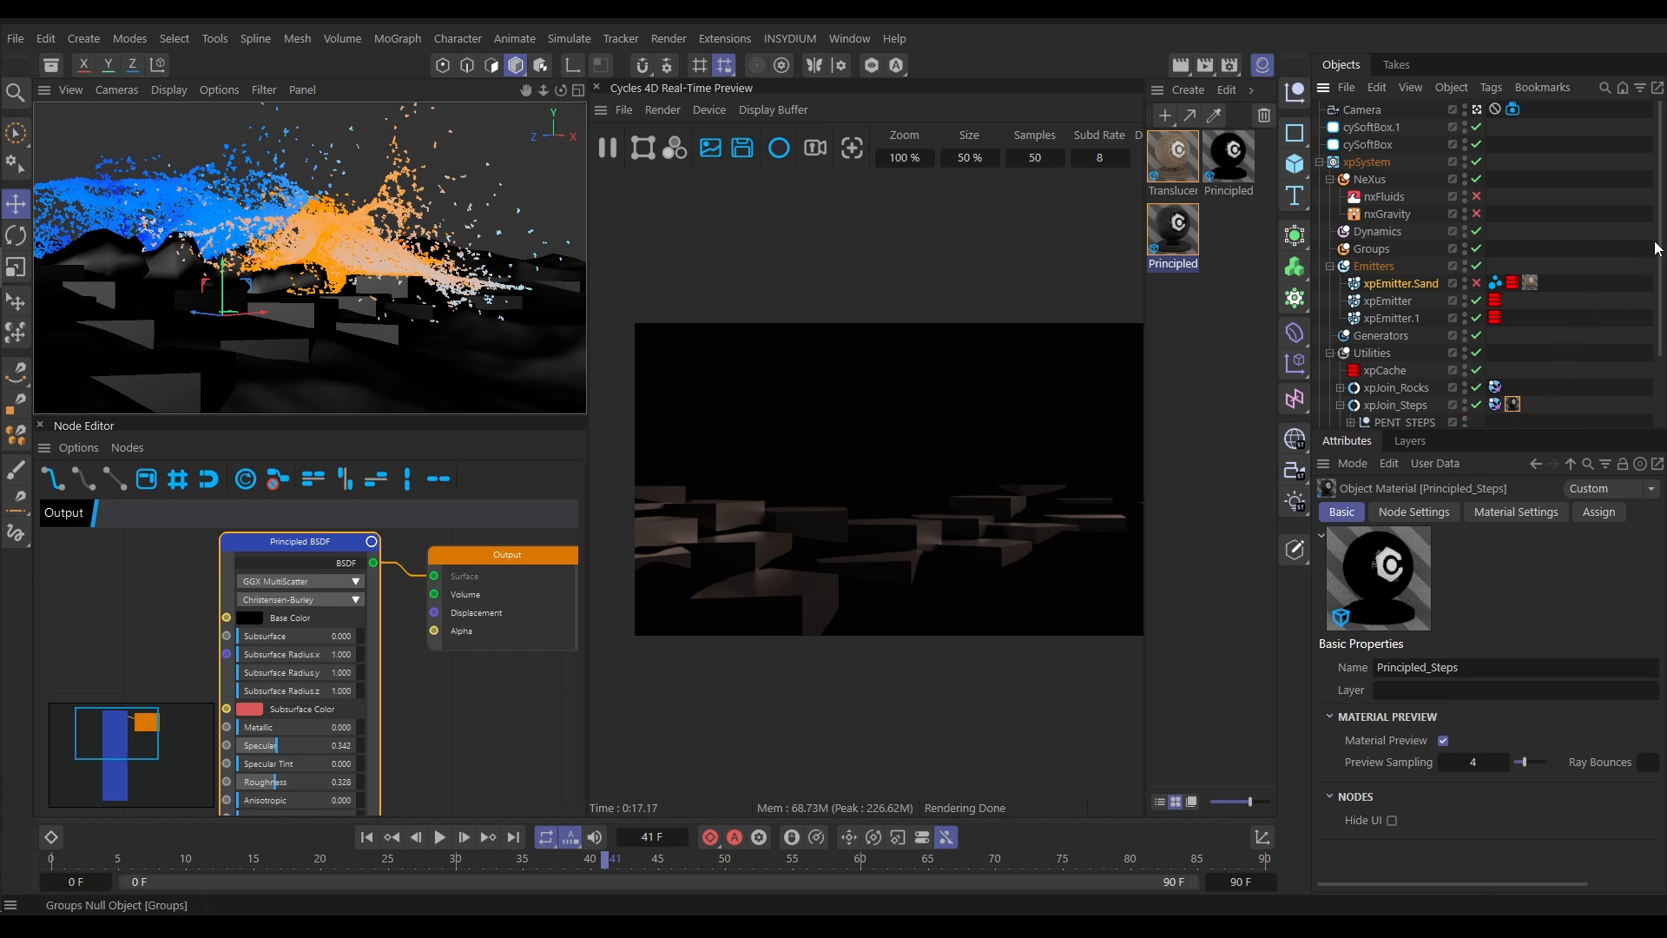
pyautogui.scroll(-3, 1653, 249)
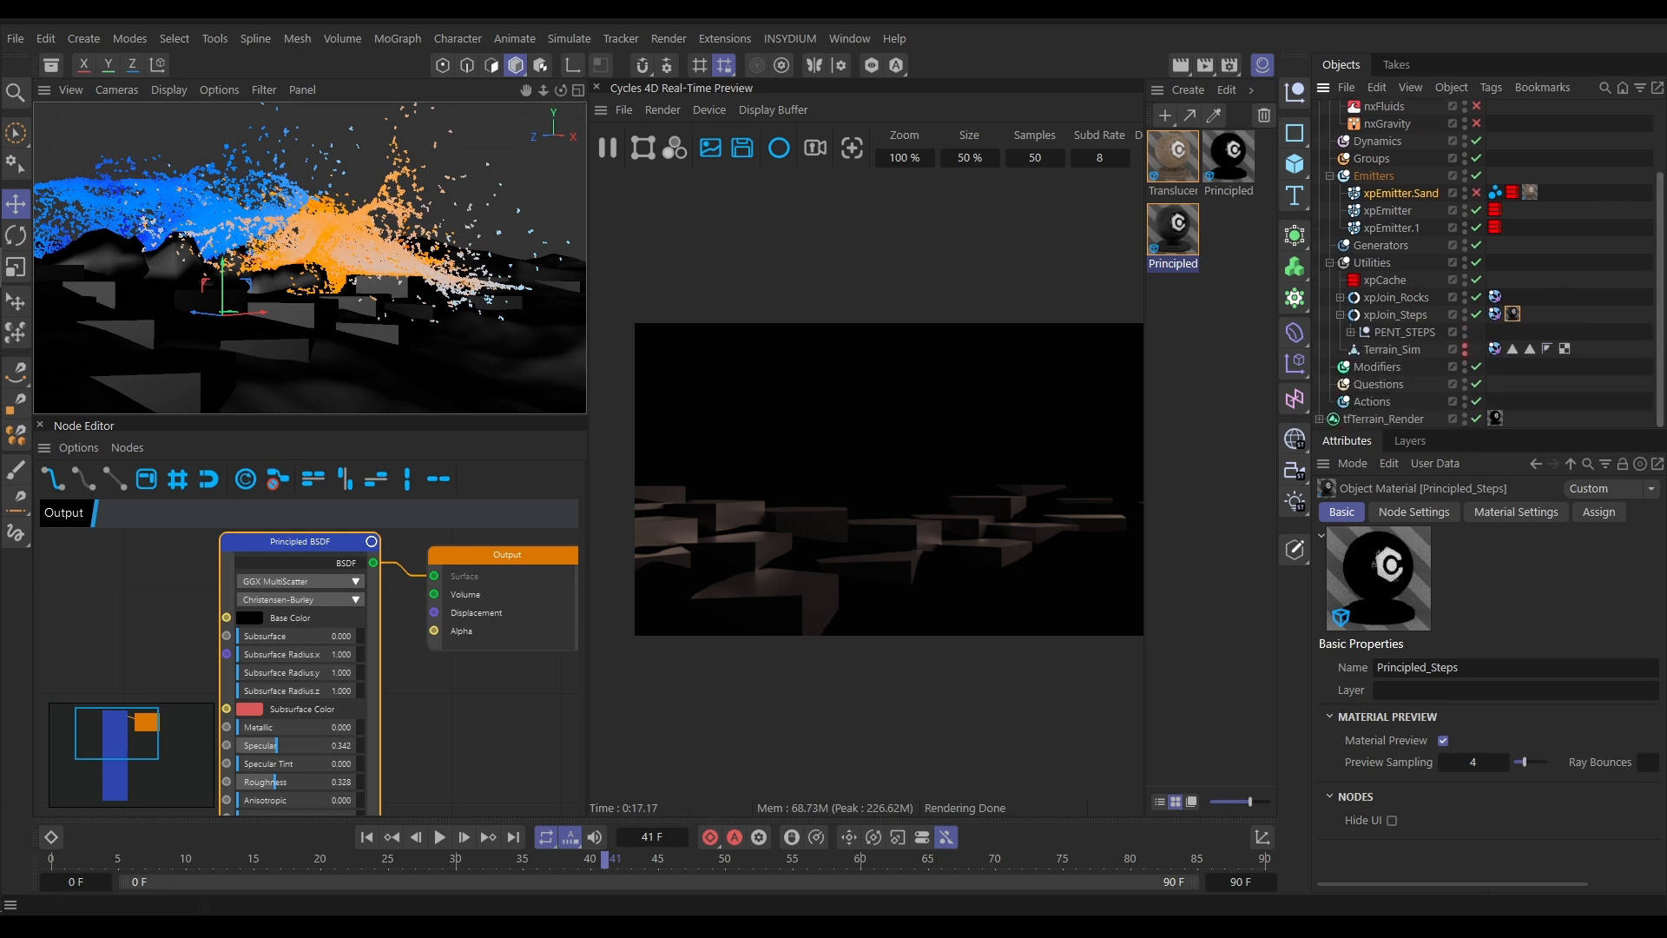
pyautogui.click(1352, 332)
pyautogui.click(1404, 351)
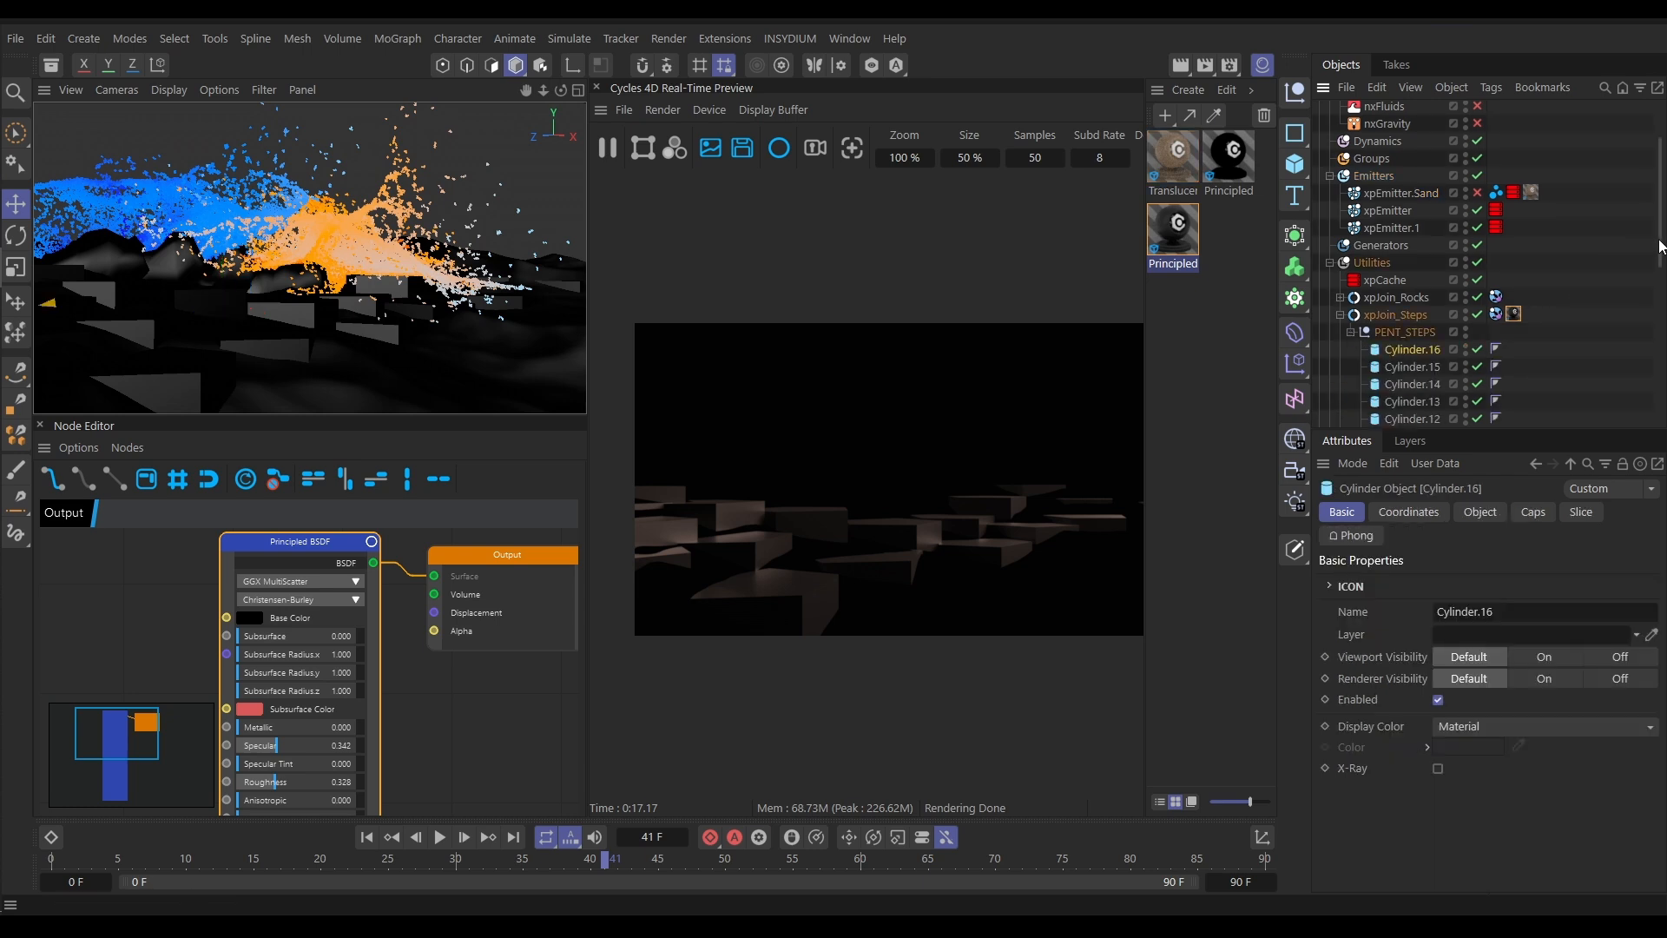
pyautogui.scroll(-10, 1663, 375)
pyautogui.scroll(-3, 1663, 375)
pyautogui.keyDown('shift'); pyautogui.click(1418, 335); pyautogui.keyUp('shift')
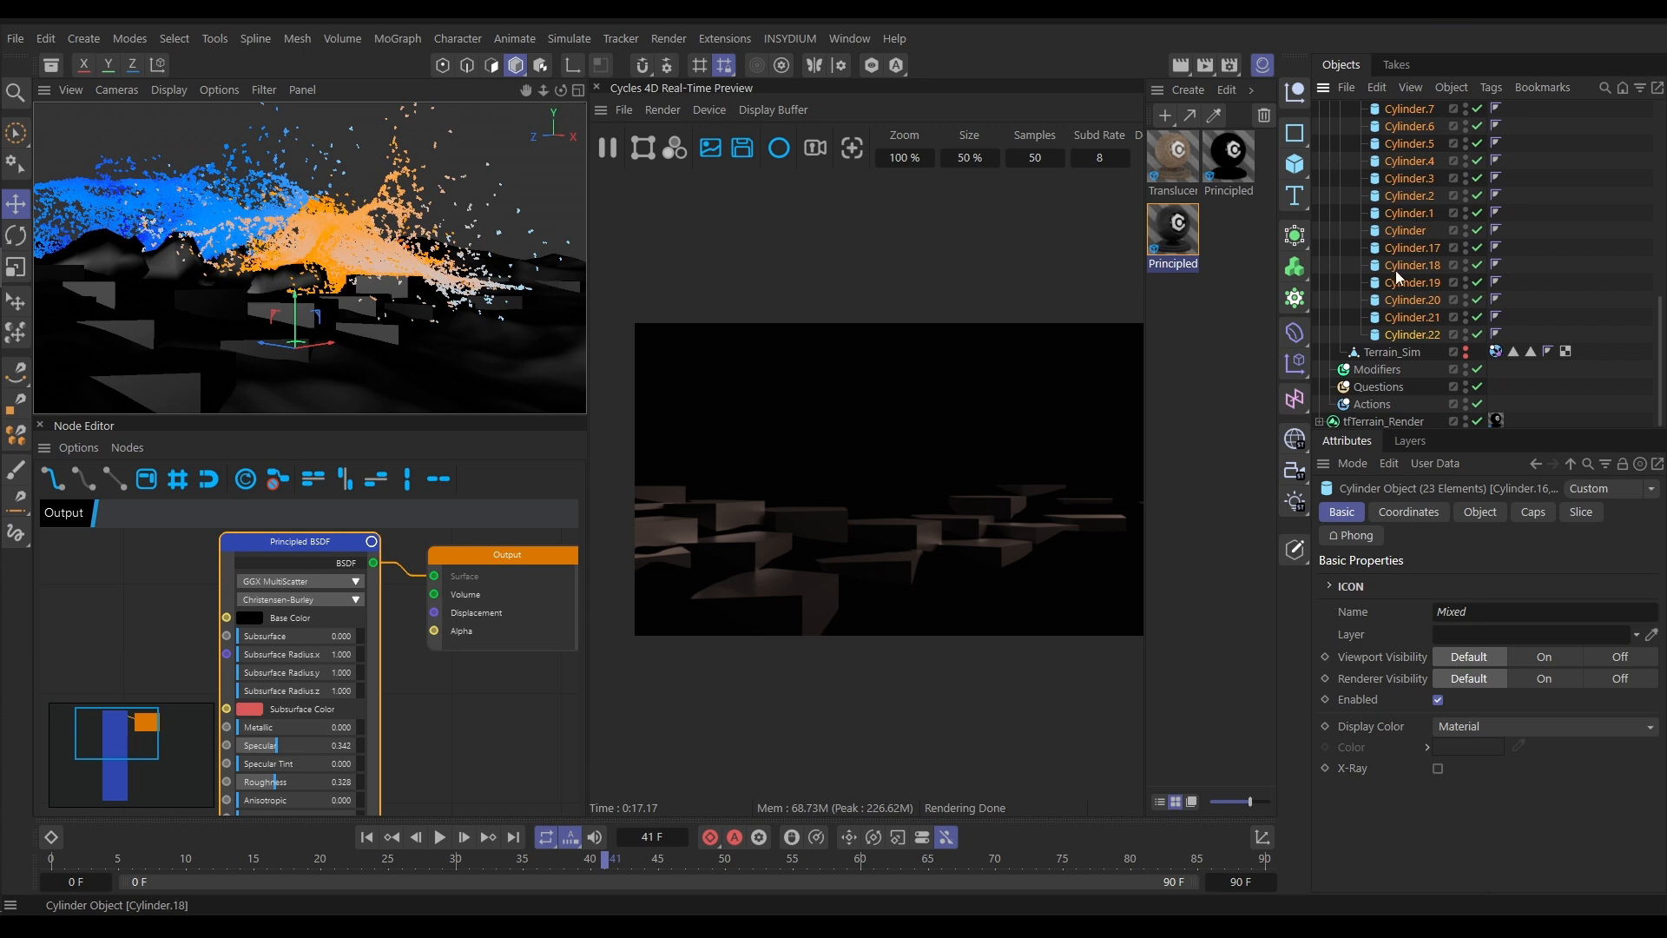
pyautogui.click(1534, 514)
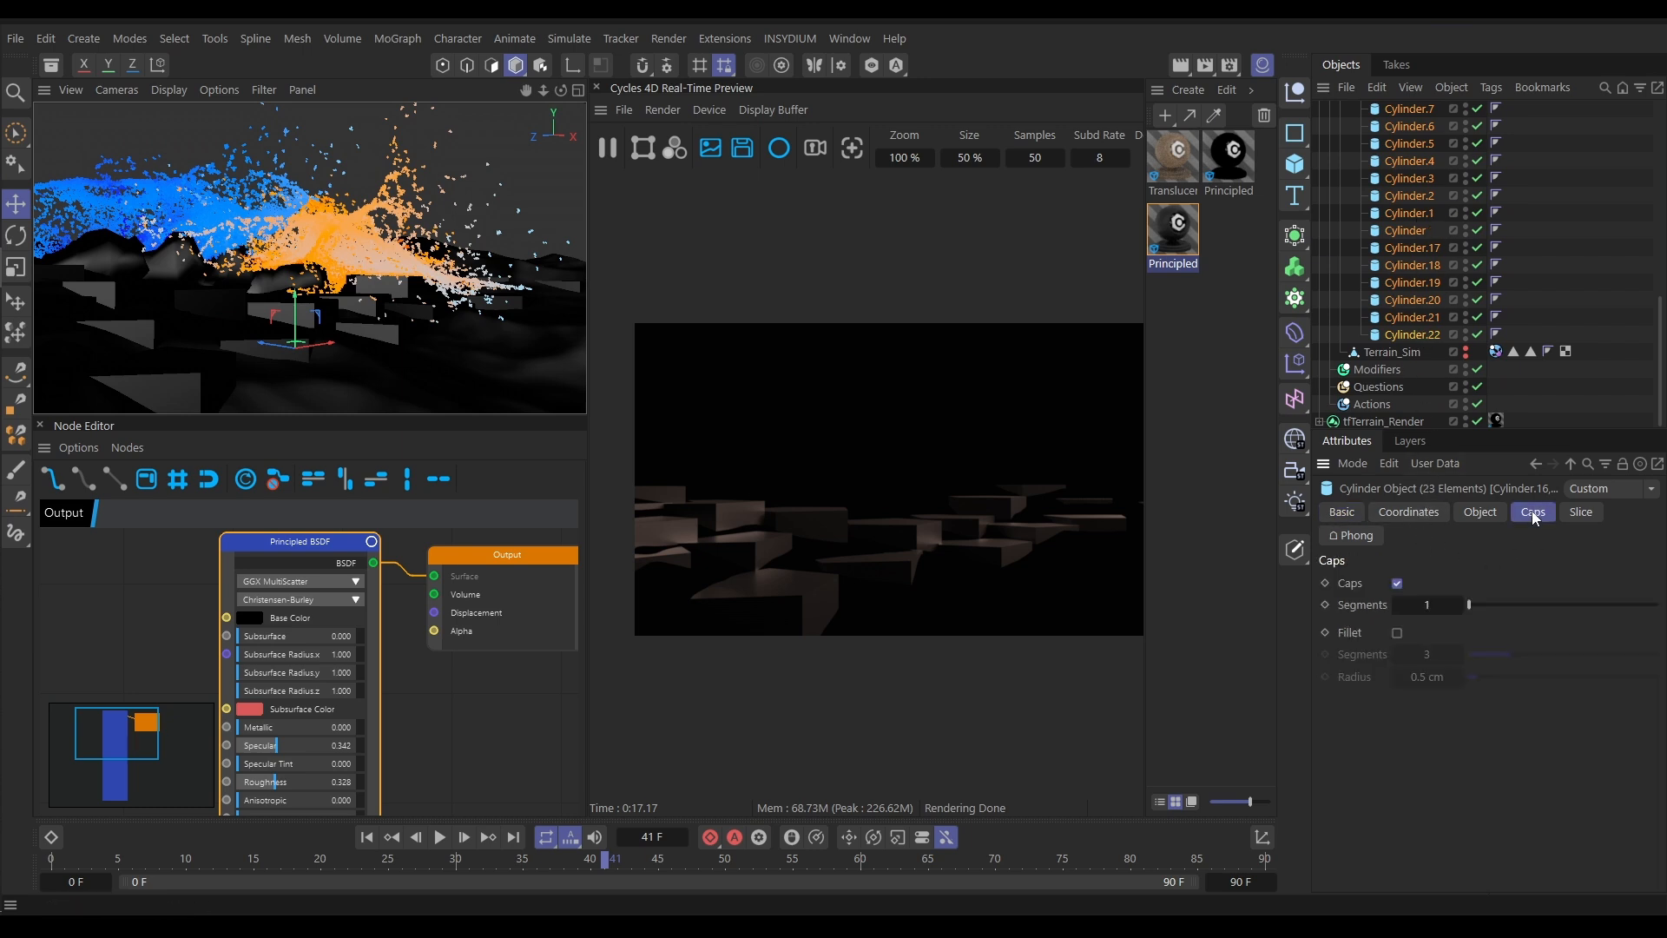
pyautogui.click(1397, 632)
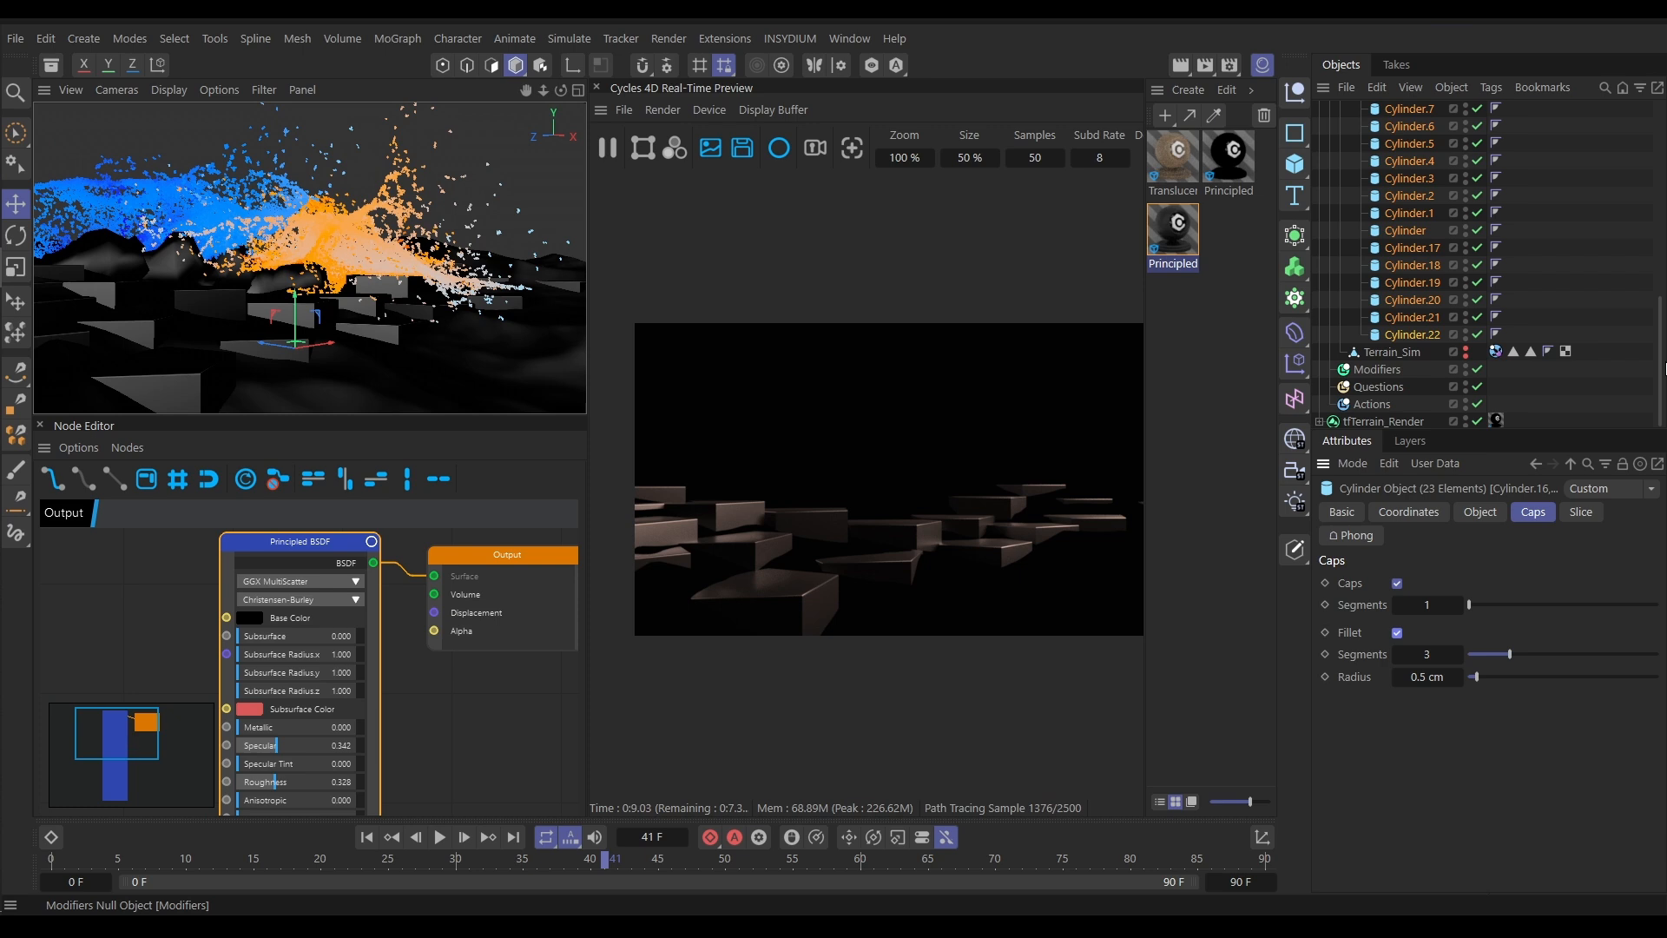
# Re-enable xpEmitter.Sand and hide the xpJoin_Rocks object from the render
pyautogui.moveTo(1660, 363); pyautogui.dragTo(1660, 221)
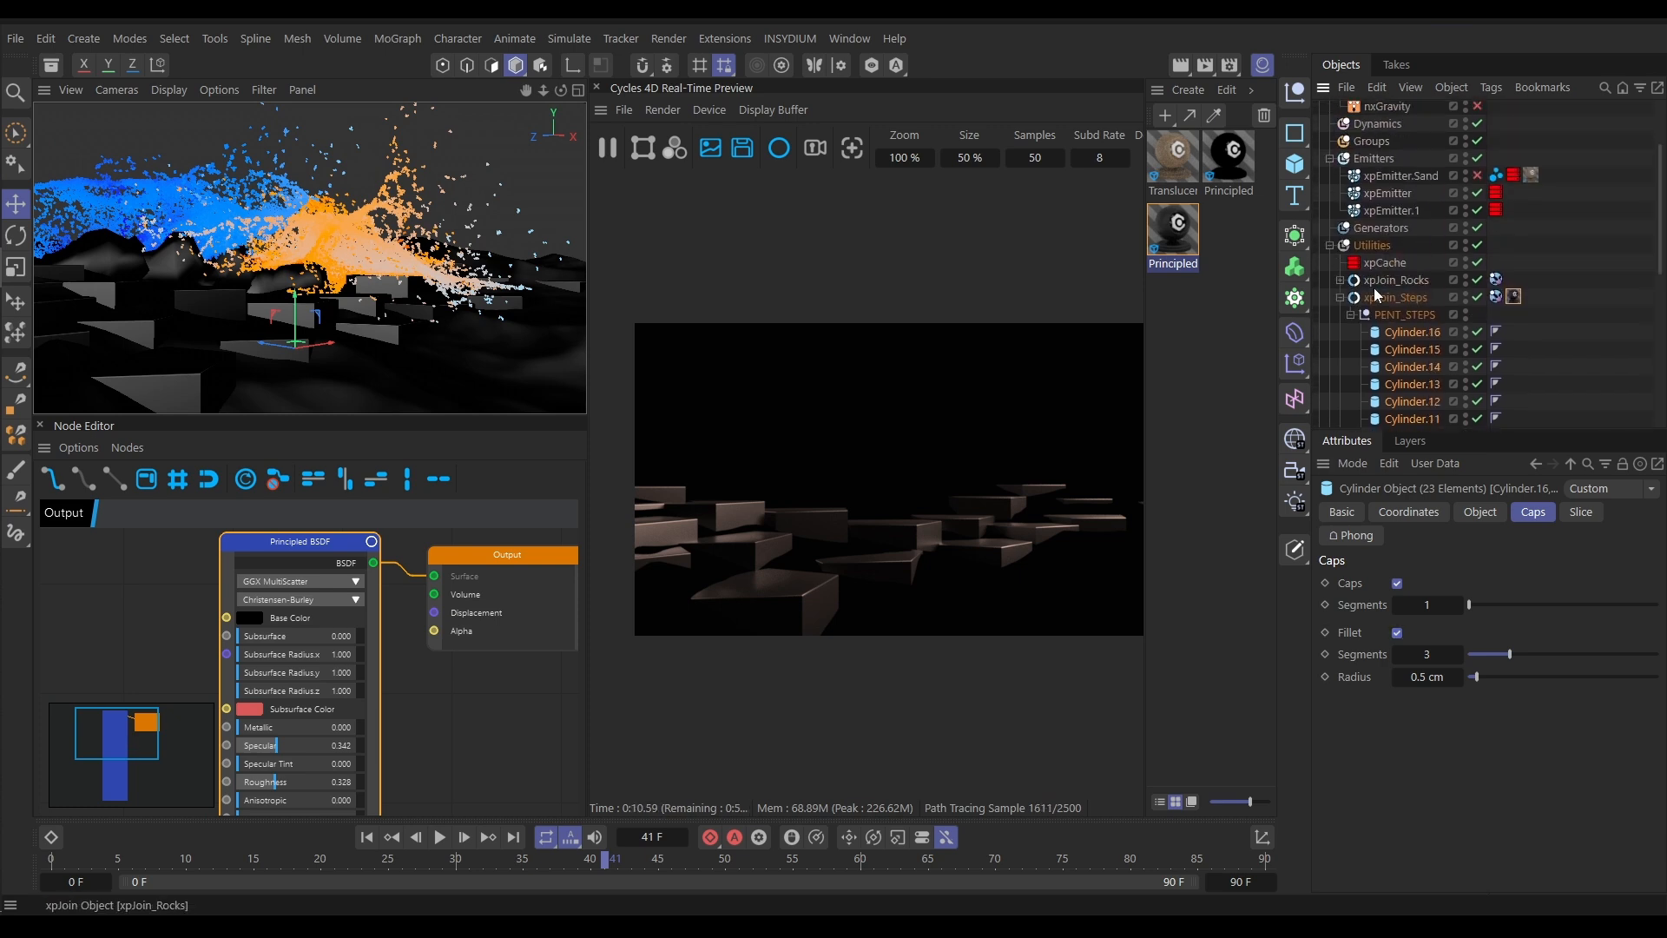
pyautogui.click(1331, 246)
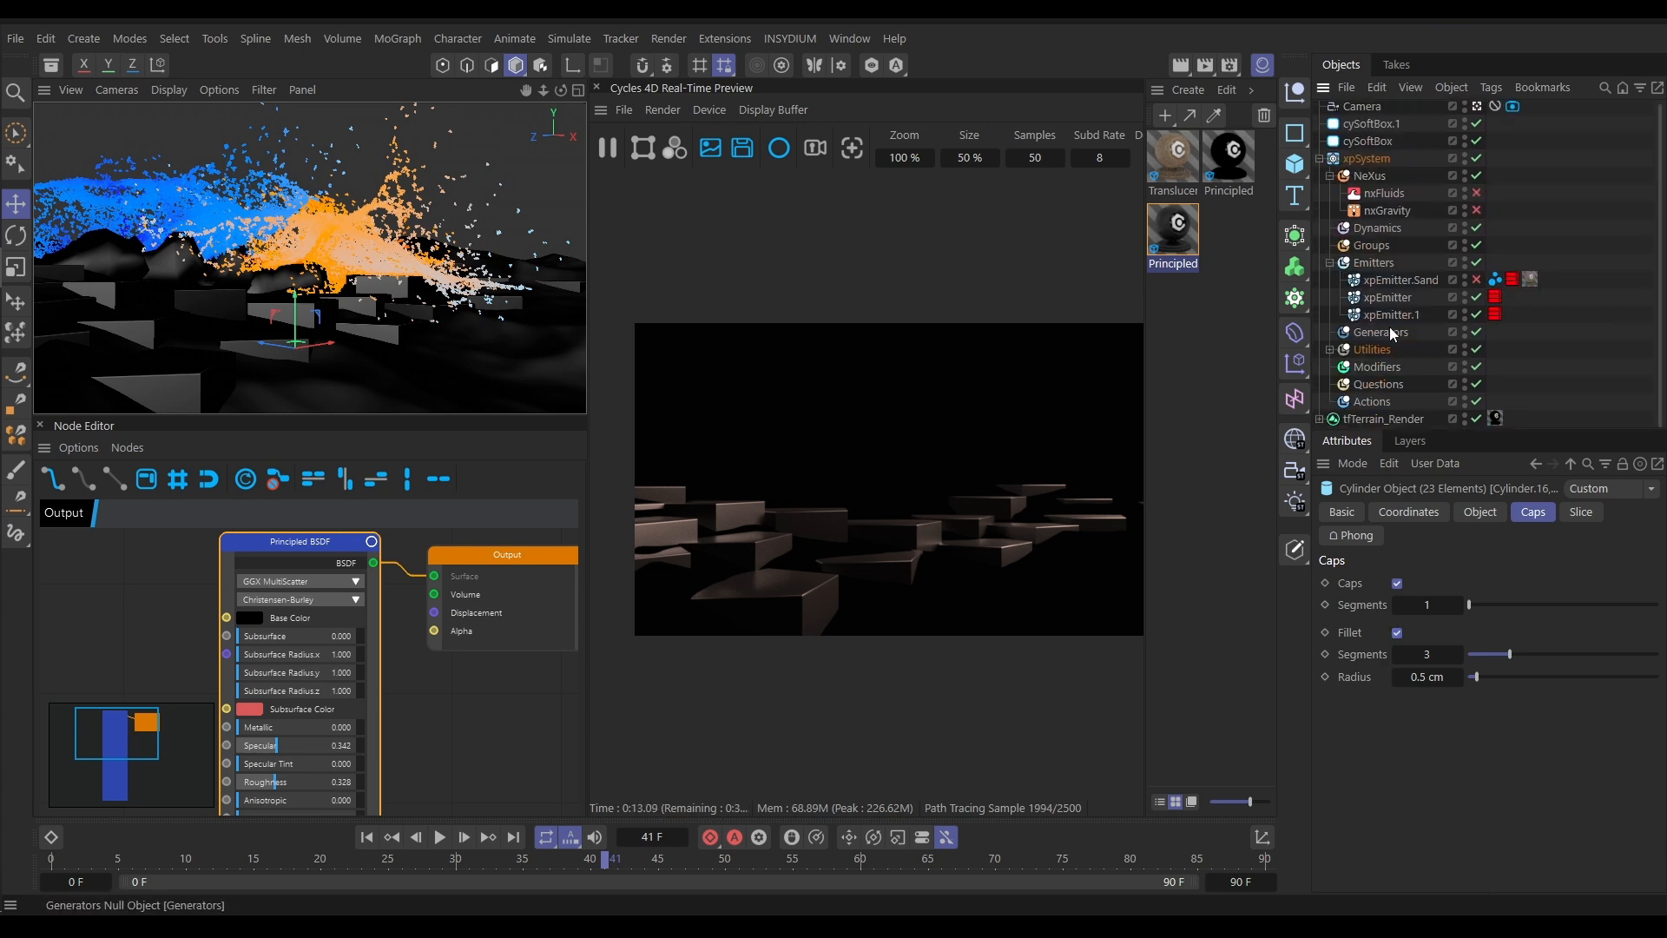
pyautogui.click(1476, 279)
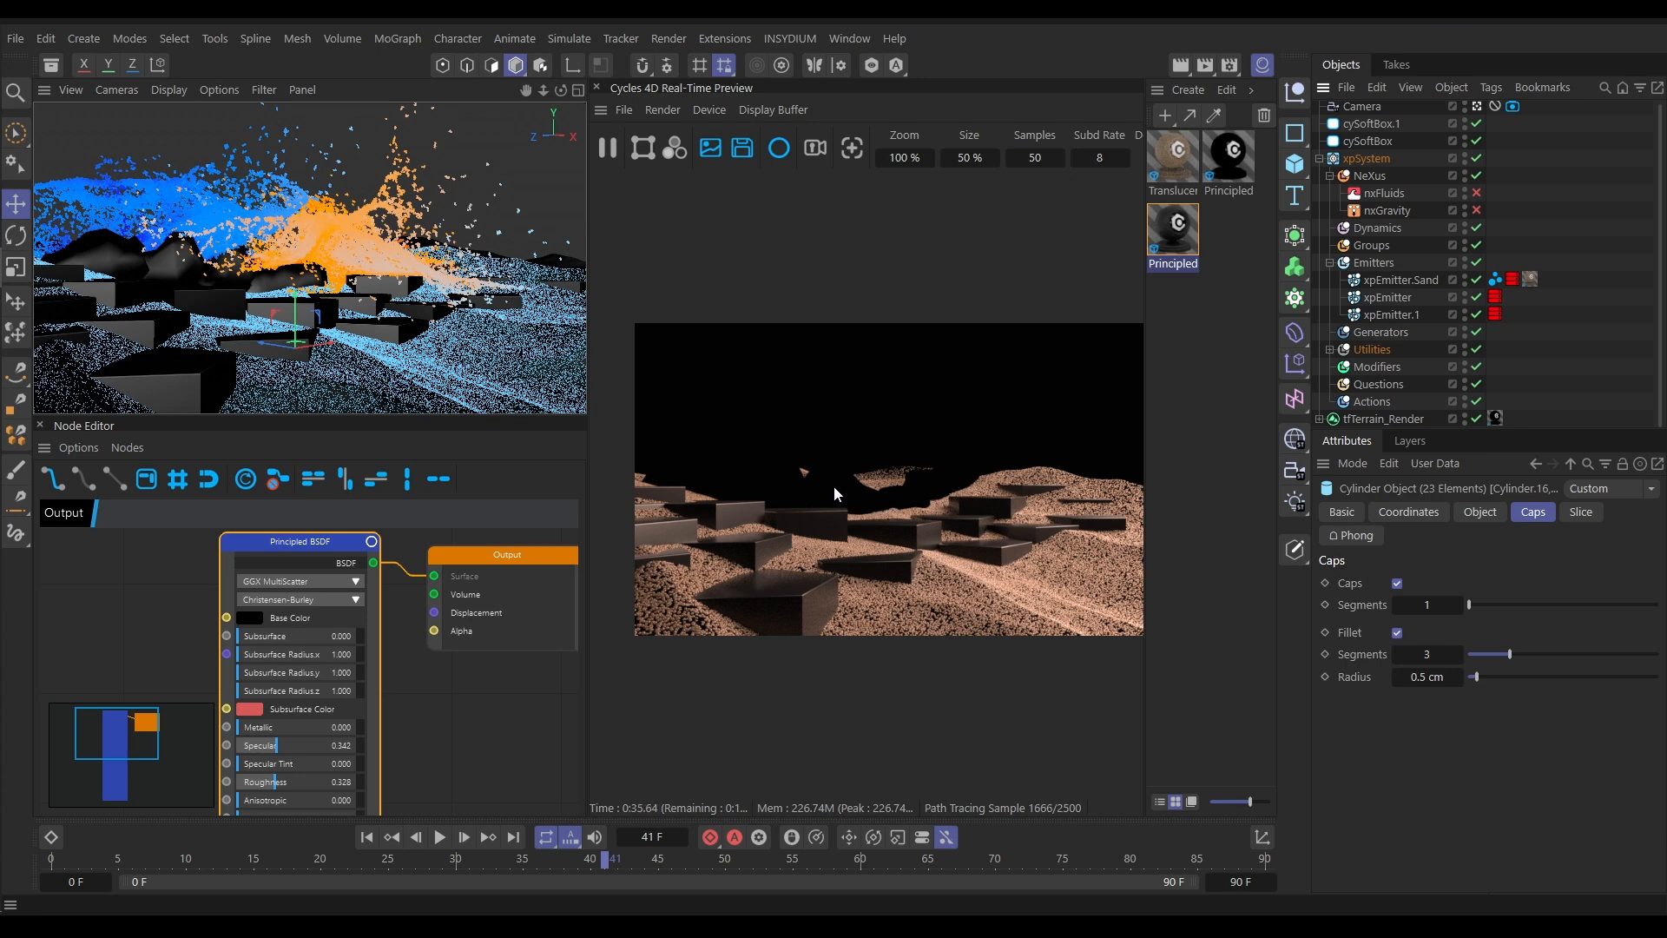
pyautogui.click(1329, 350)
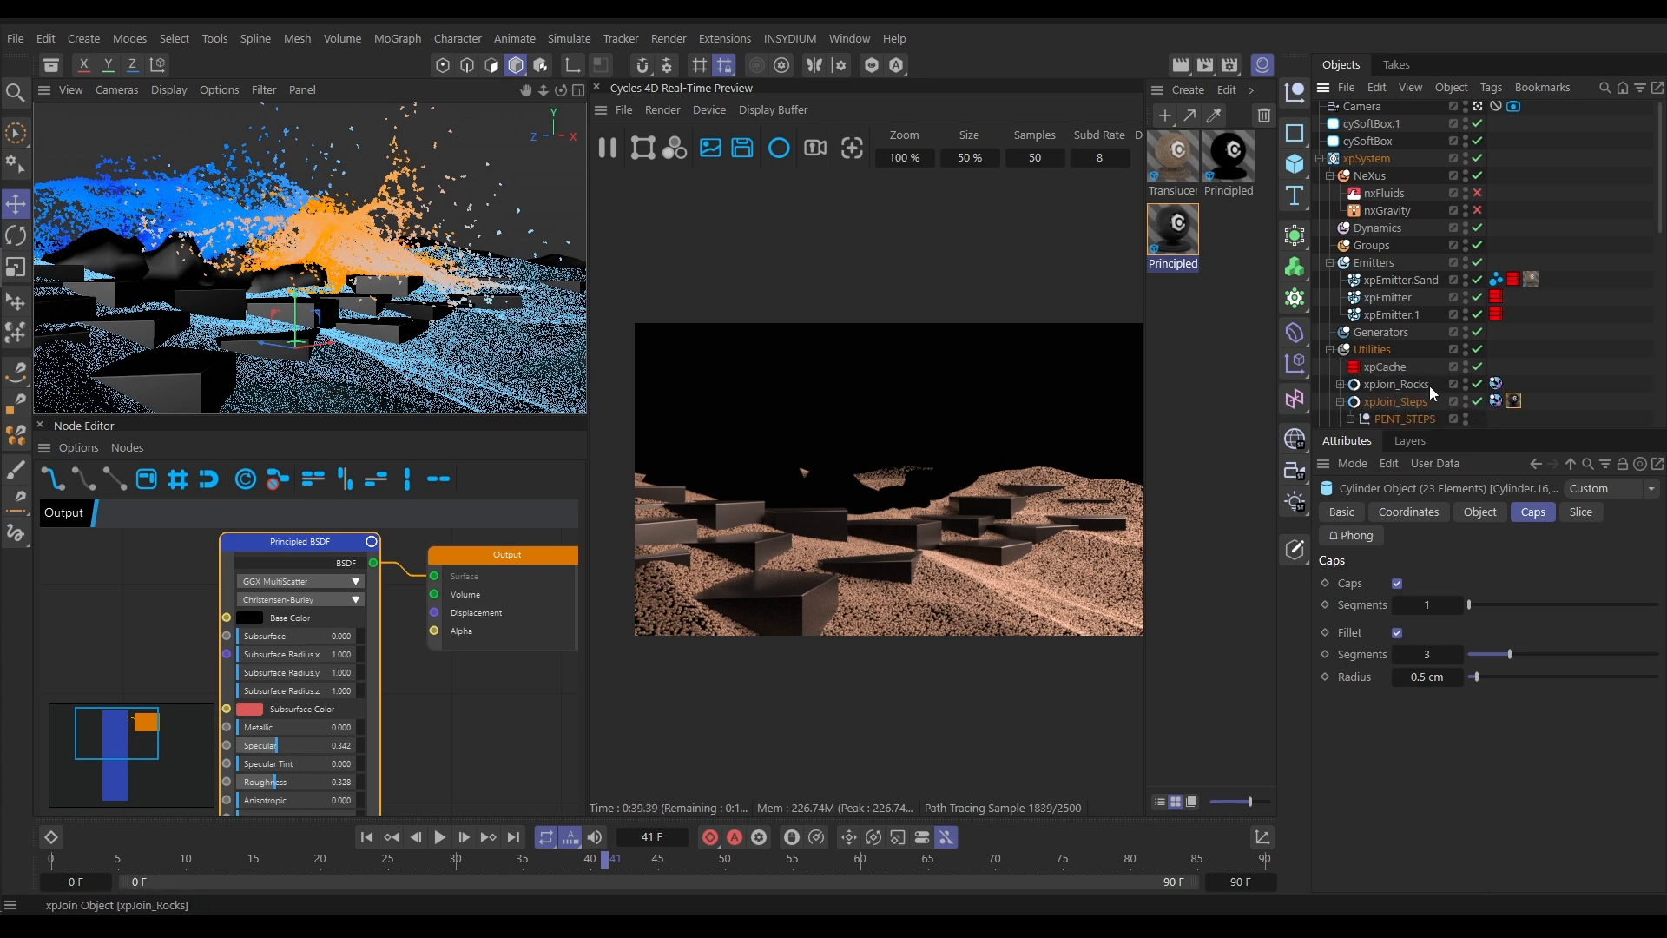
pyautogui.click(1466, 389)
pyautogui.click(1466, 389)
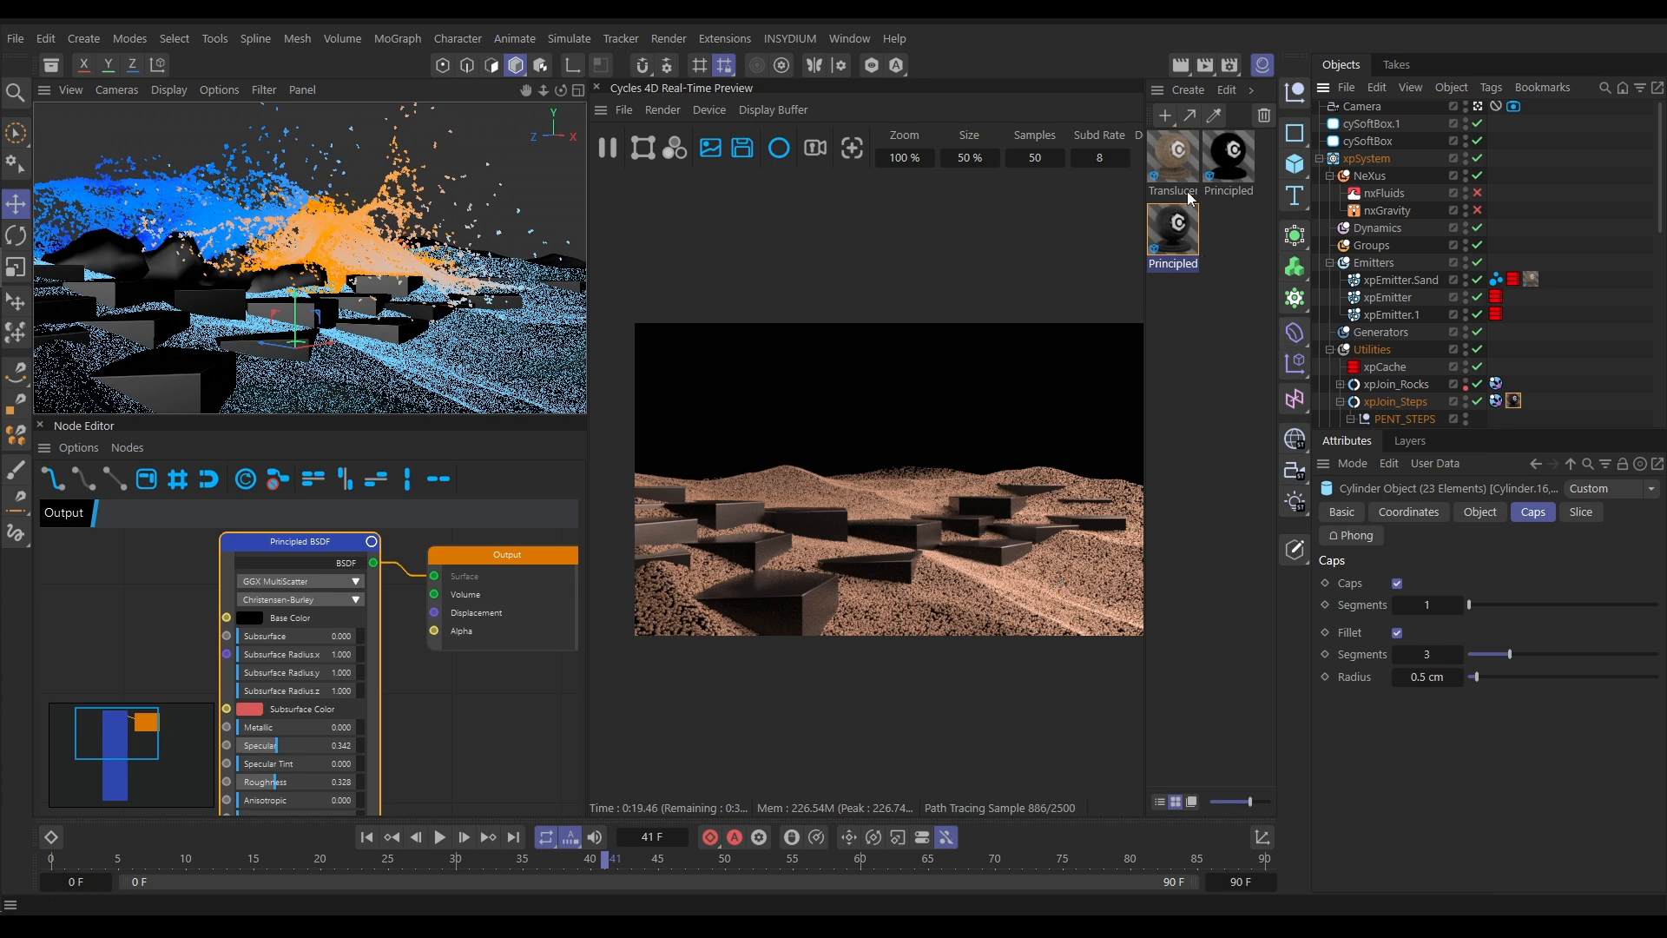
# Duplicate the Translucent BSDF sand material and set the copy's translucent colour to orange with 56 % saturation and 93 % value
pyautogui.click(1175, 159)
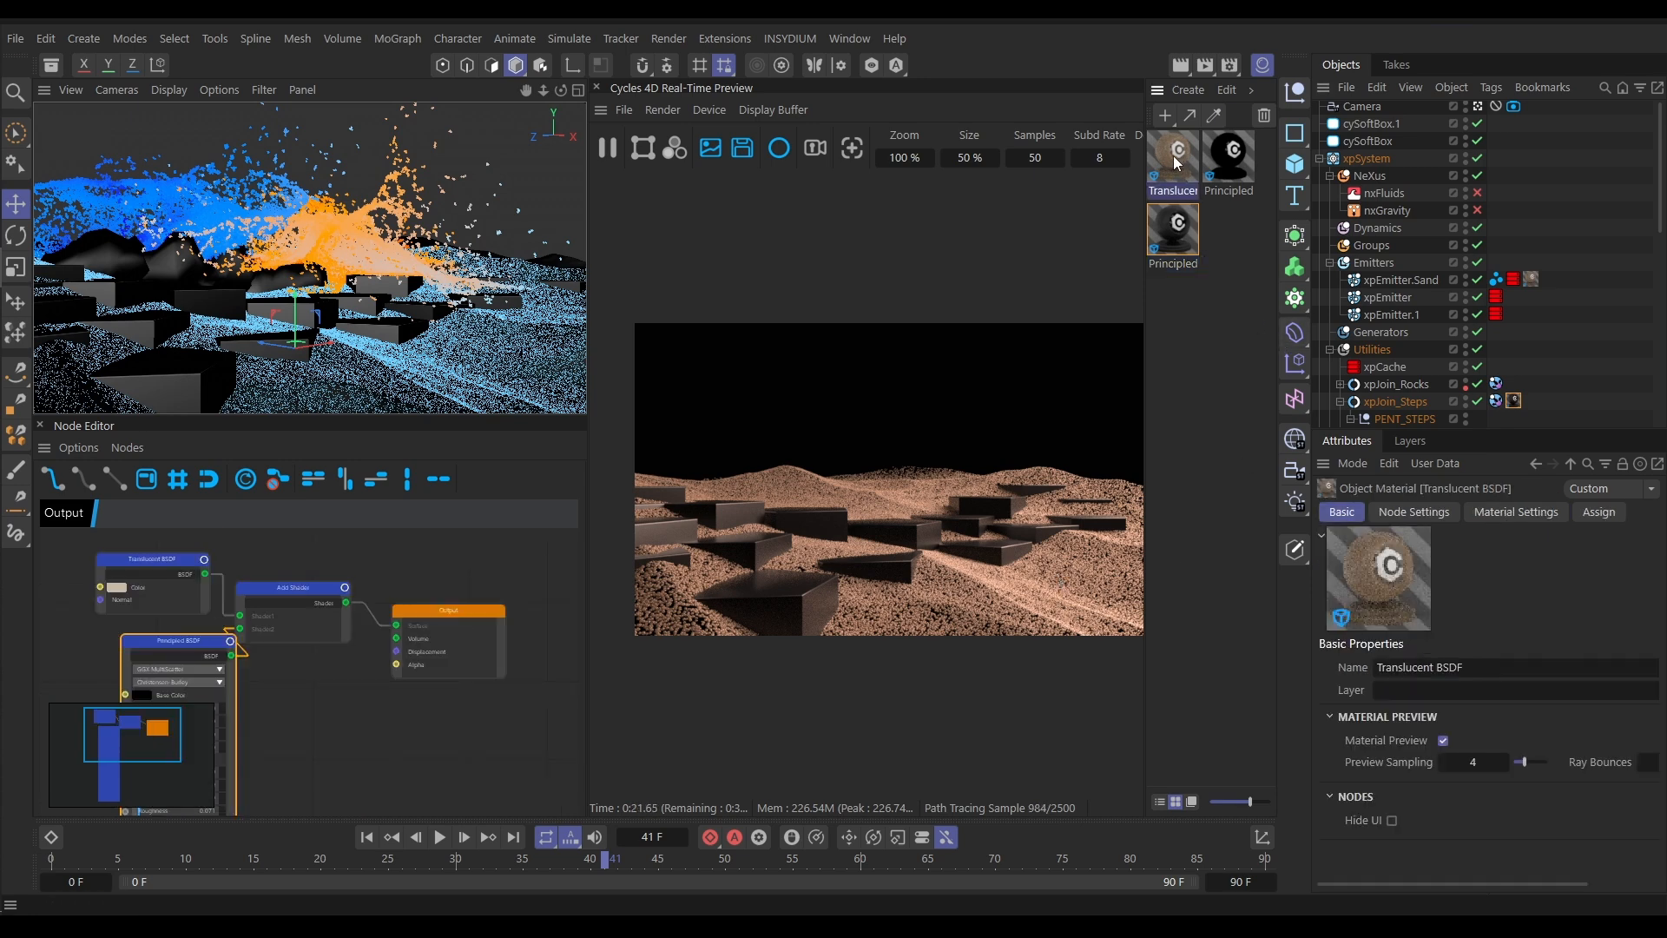
pyautogui.keyDown('ctrl'); pyautogui.moveTo(1171, 161); pyautogui.dragTo(1233, 243); pyautogui.keyUp('ctrl')
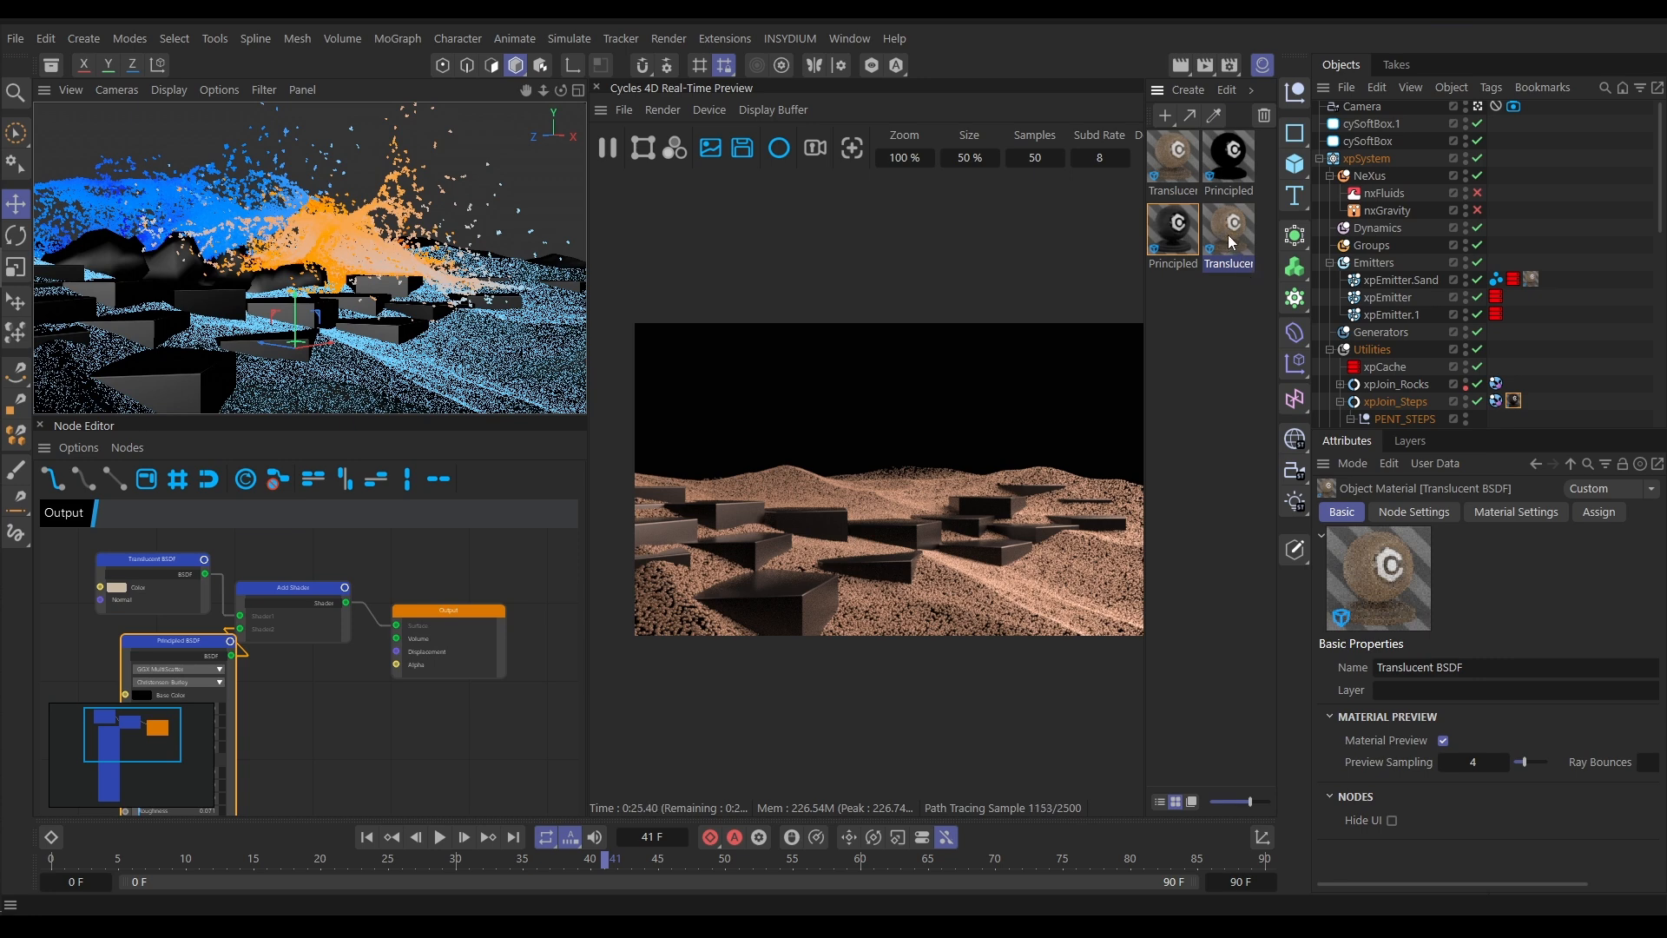
pyautogui.click(146, 565)
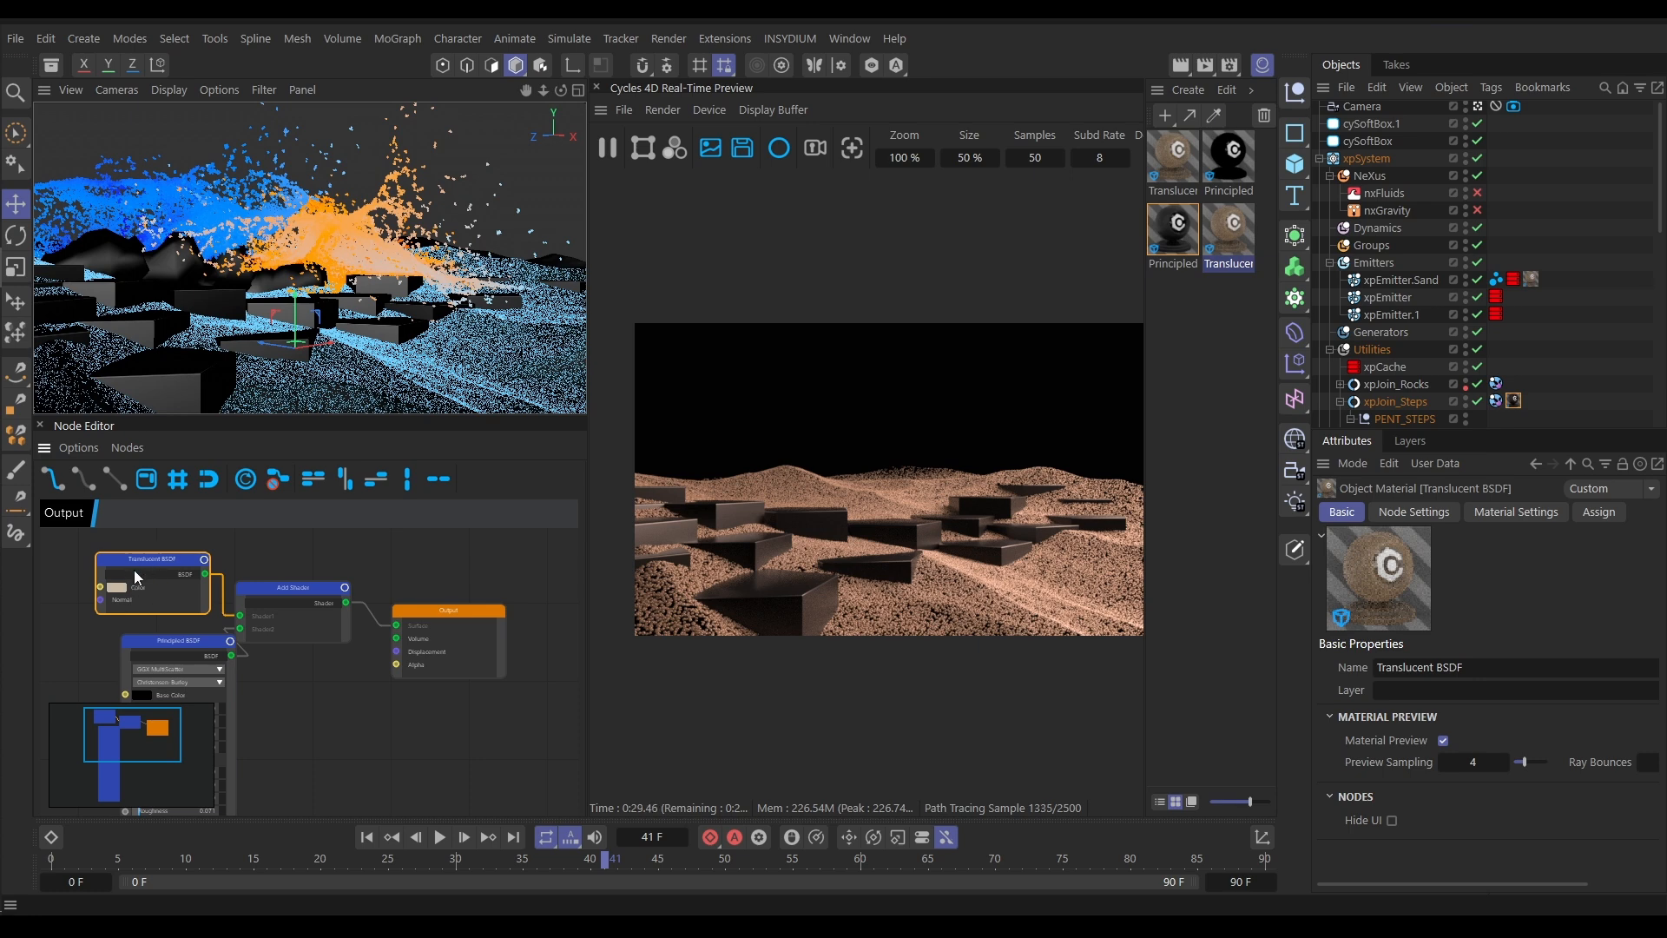
pyautogui.click(117, 587)
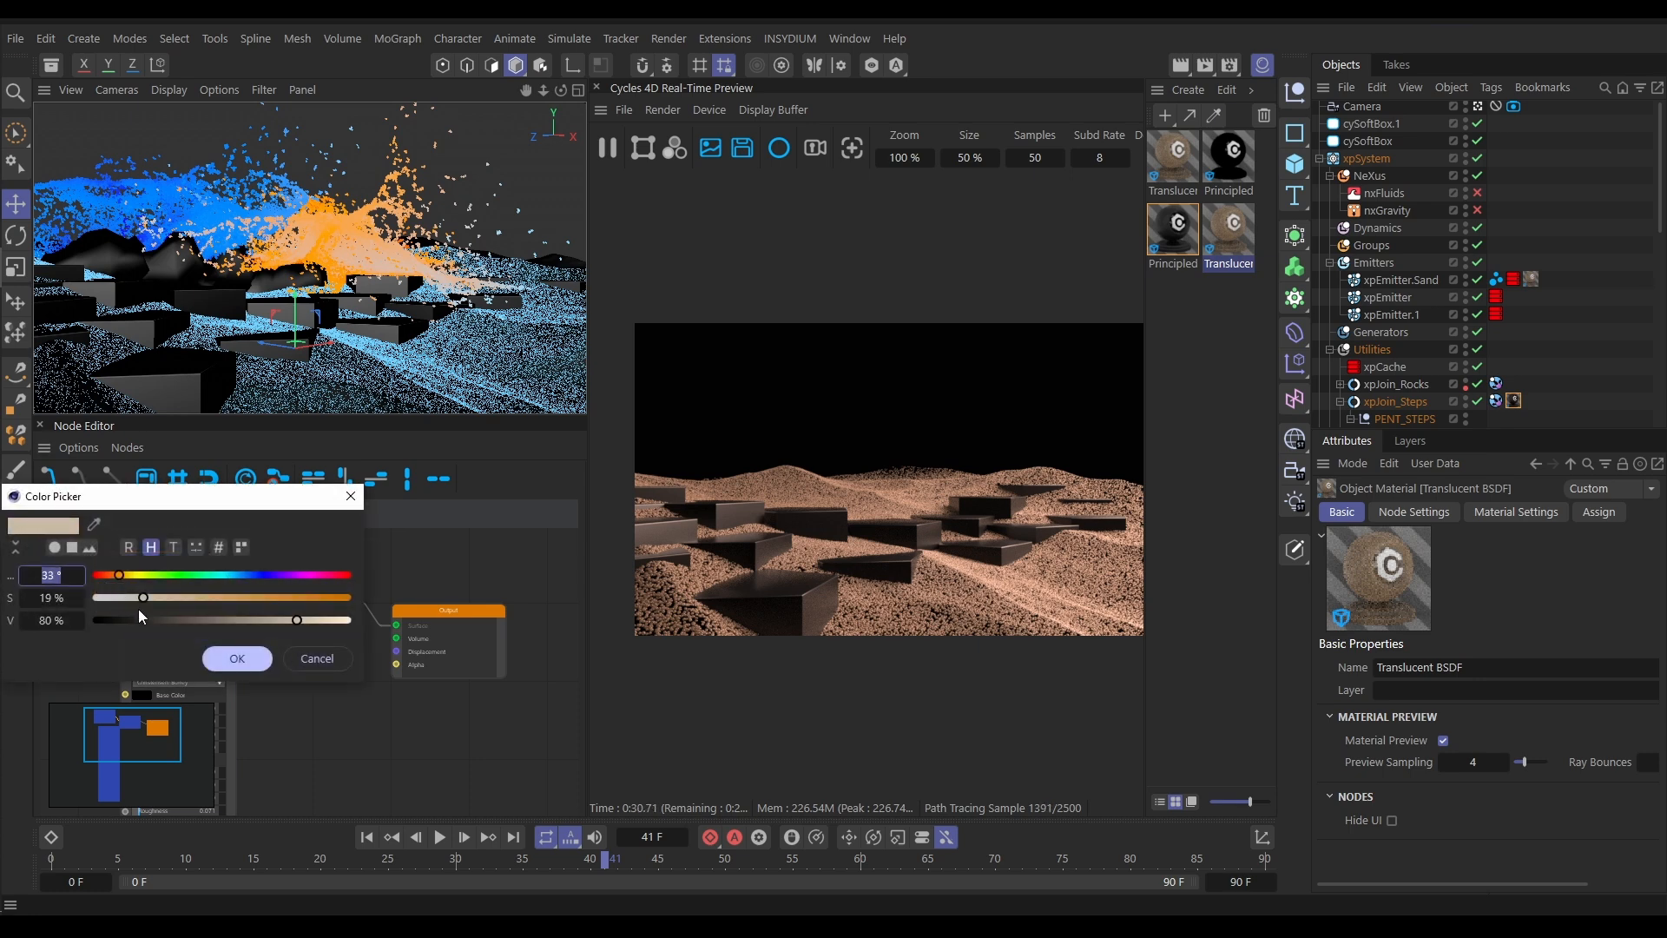
pyautogui.write('35')
pyautogui.press('Return')
pyautogui.moveTo(143, 597); pyautogui.dragTo(240, 599)
pyautogui.moveTo(120, 575); pyautogui.dragTo(113, 575)
pyautogui.moveTo(314, 627); pyautogui.dragTo(330, 620)
pyautogui.click(244, 653)
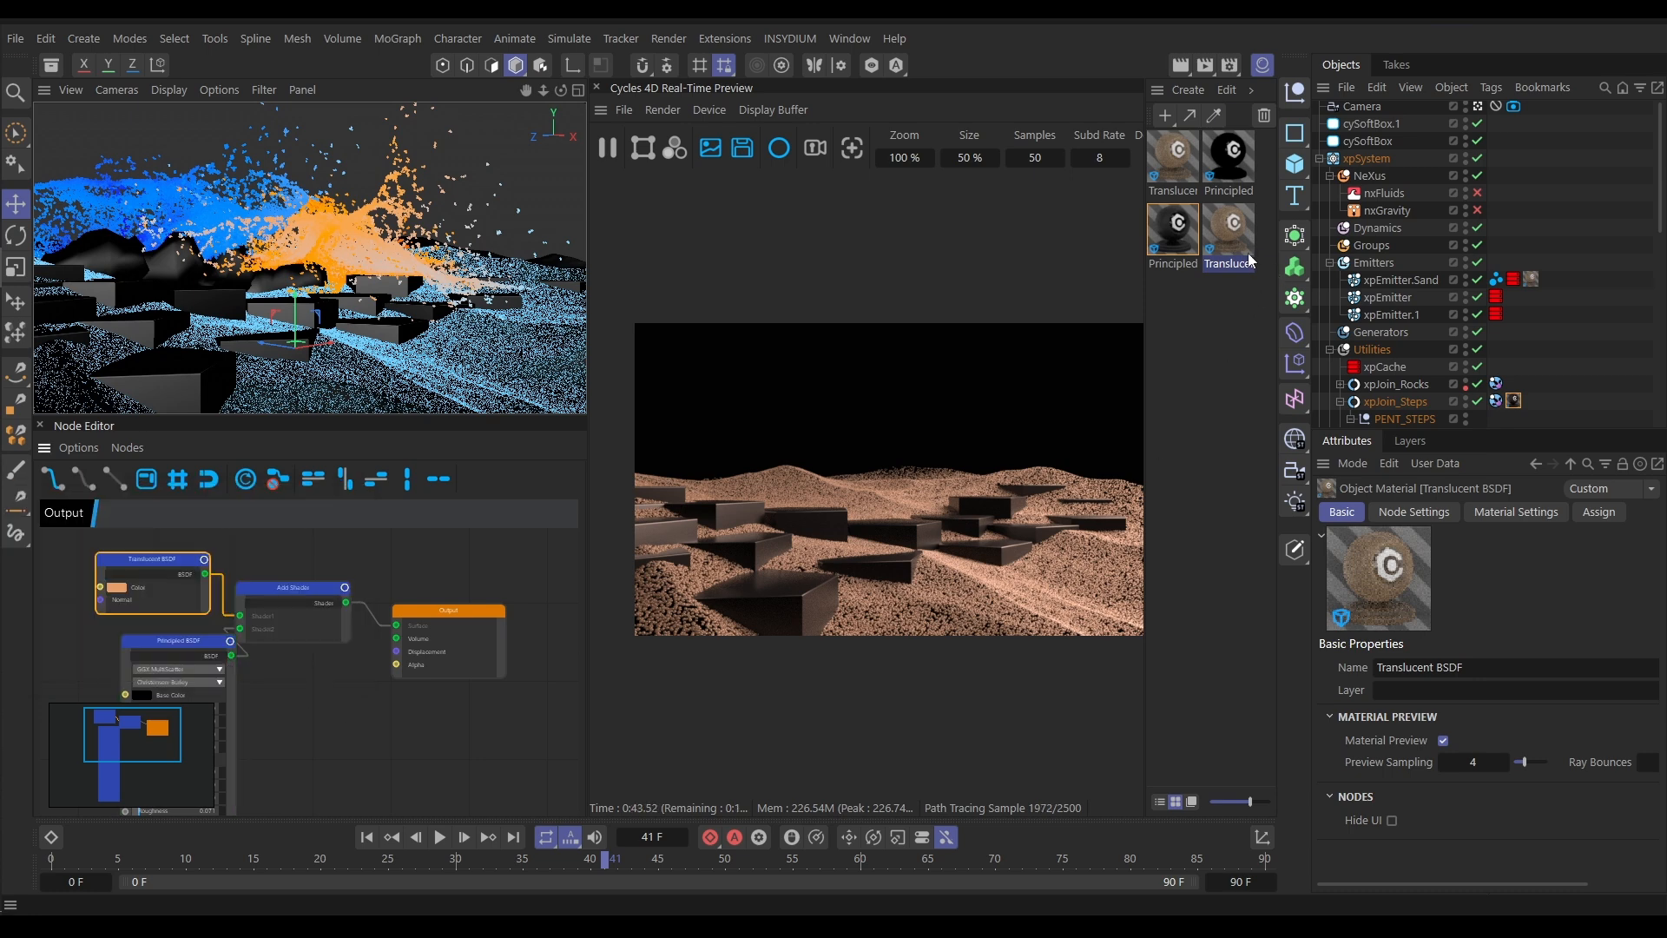
# Assign the orange material to xpEmitter and copy the sand emitter's cyInstance tag onto it, removing the surplus material tag
pyautogui.moveTo(1231, 239); pyautogui.dragTo(1395, 297)
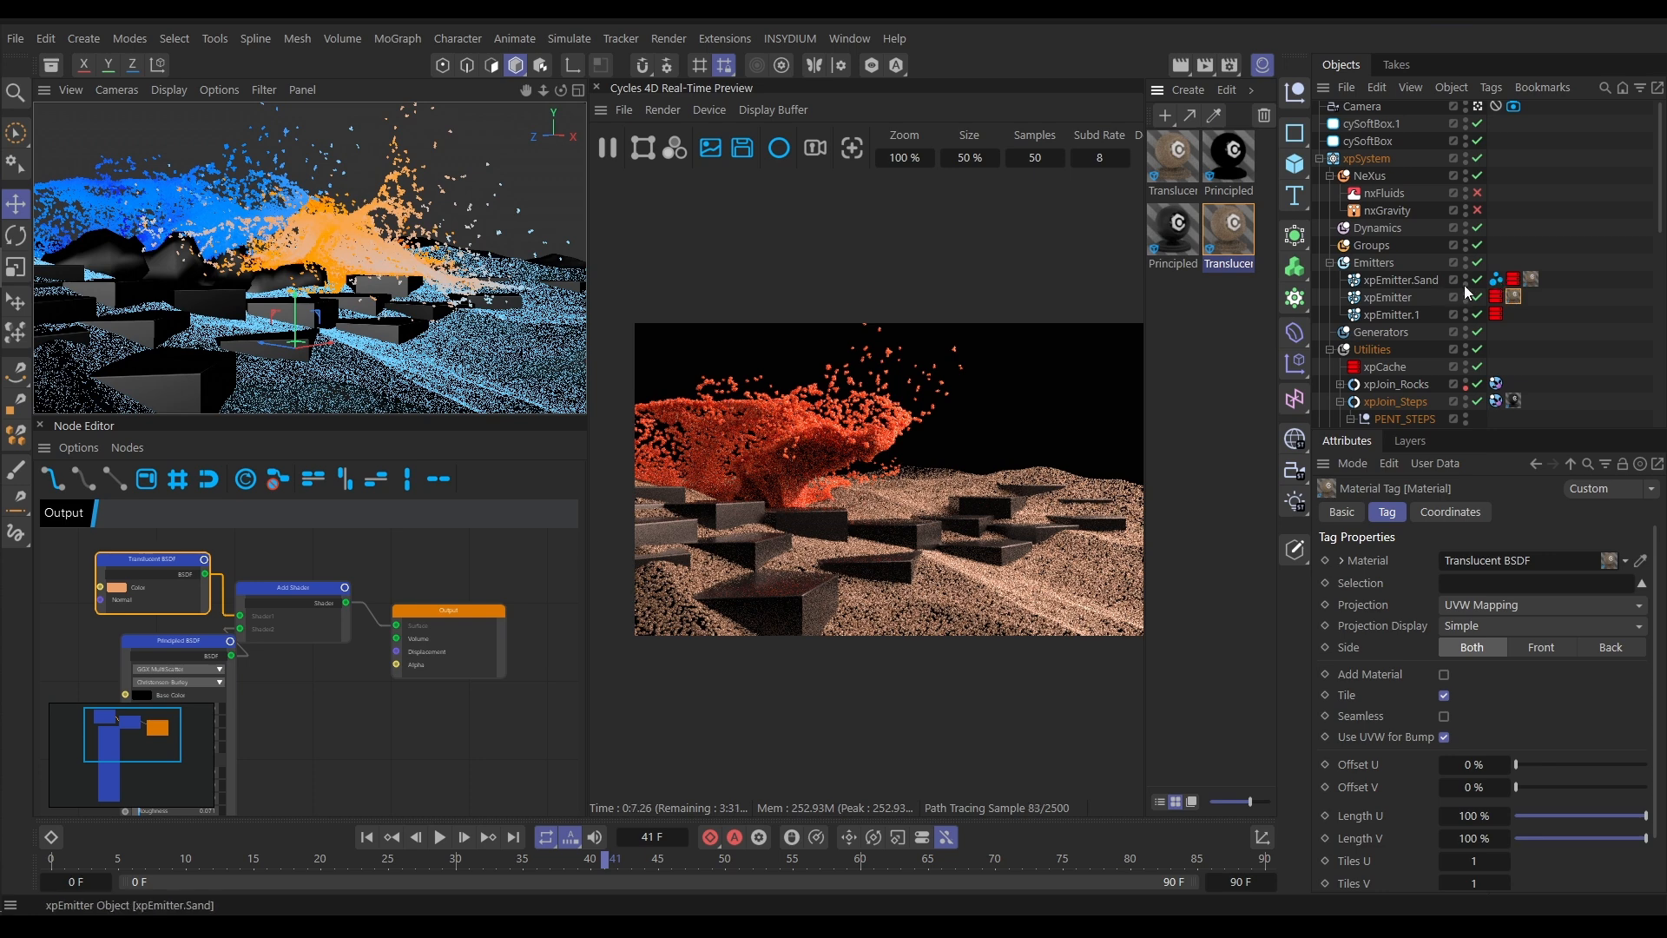
pyautogui.moveTo(1497, 285); pyautogui.dragTo(1534, 295)
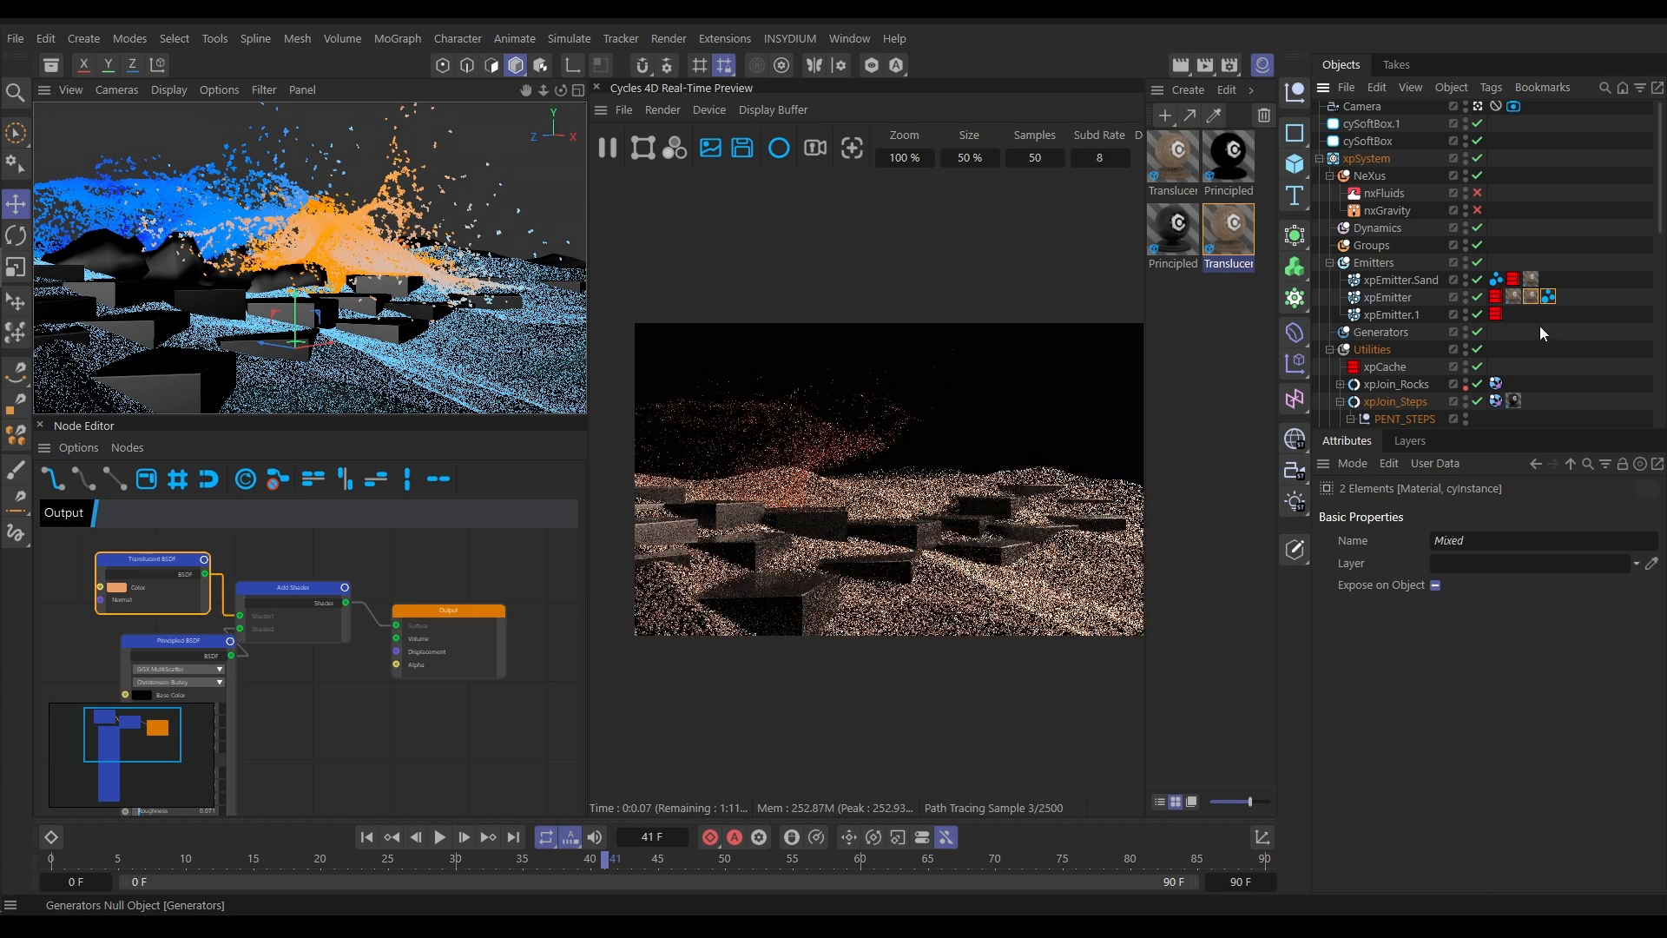
pyautogui.click(1532, 297)
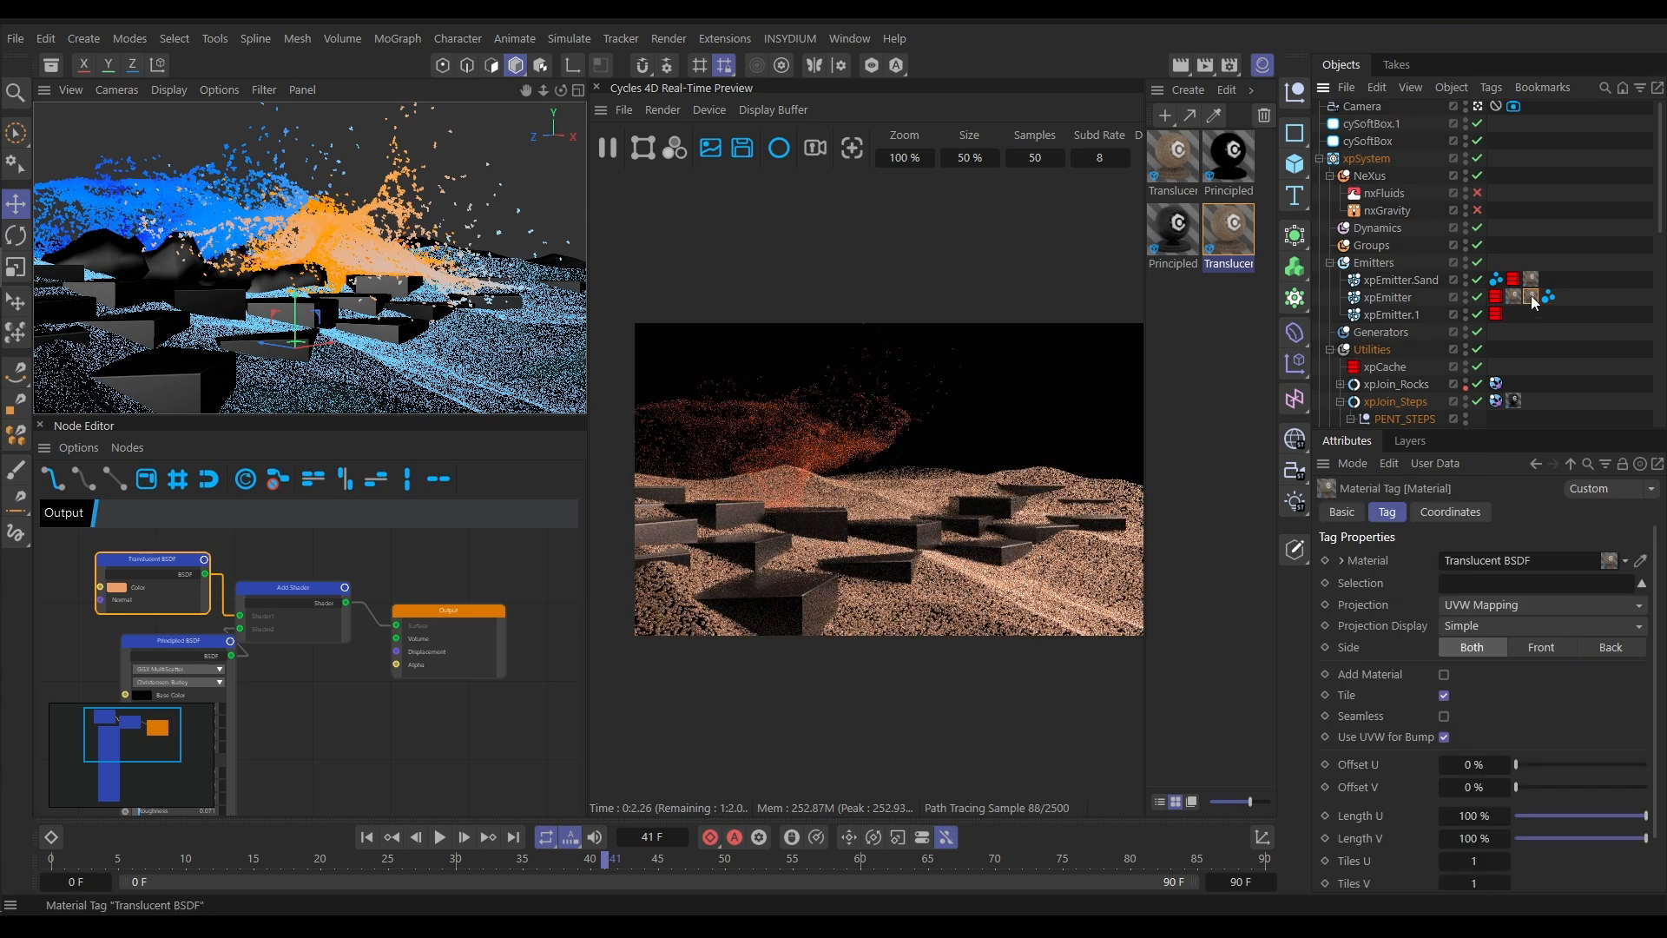
pyautogui.click(1530, 314)
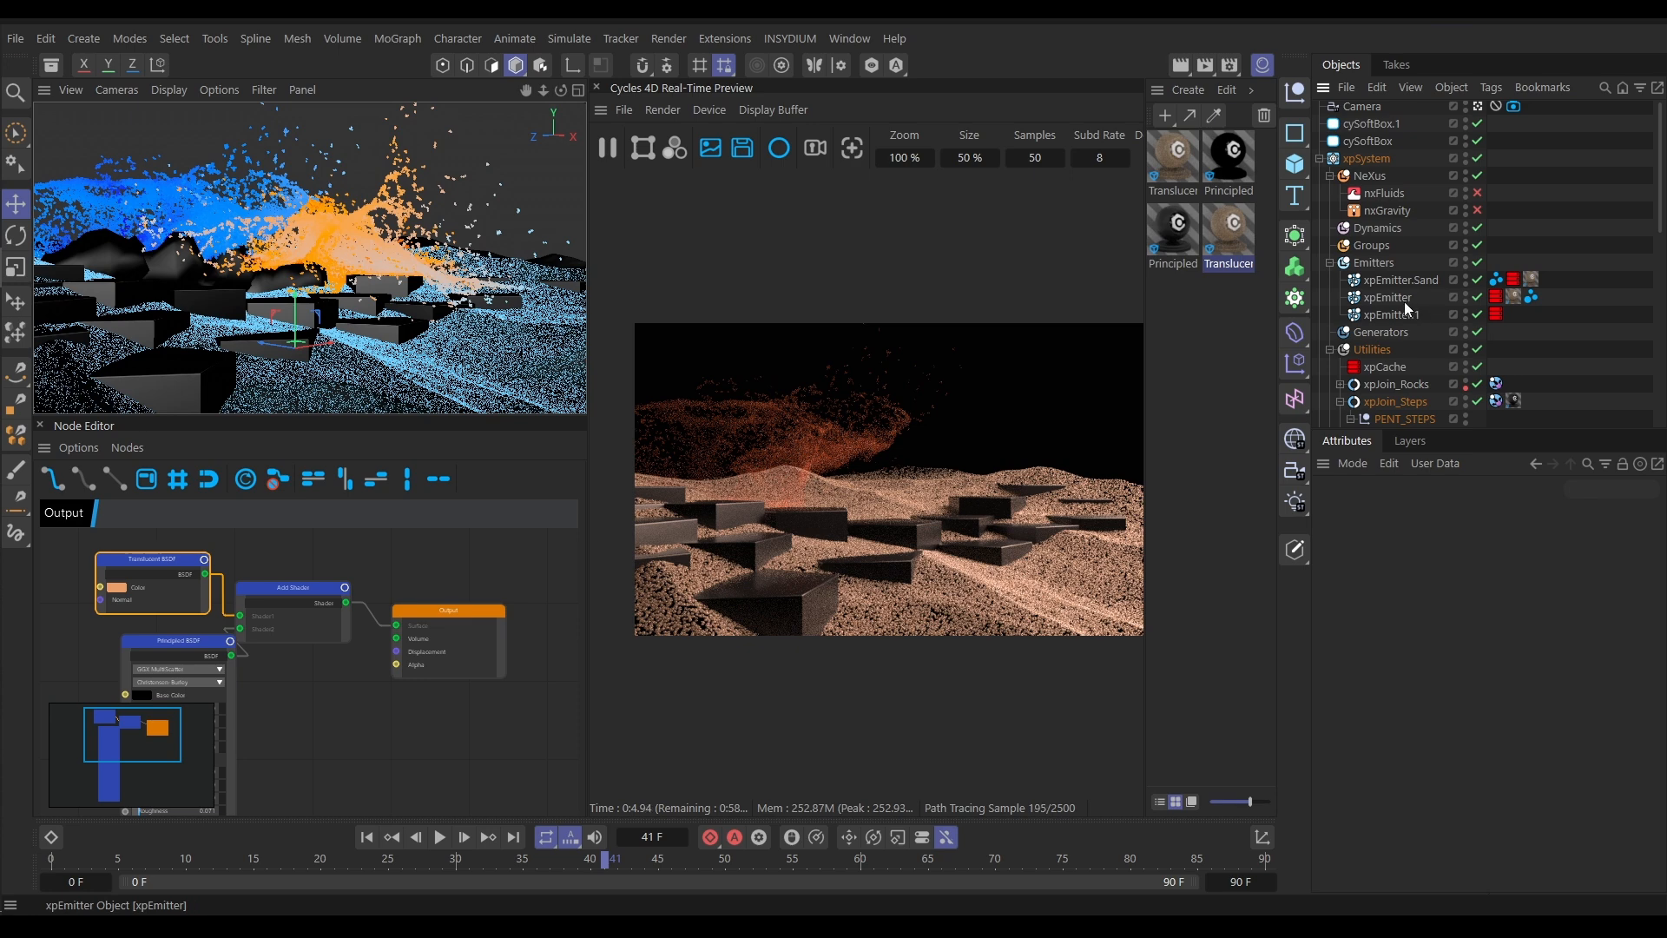
# Set the size multiplier of xpEmitter's cyInstance tag to 70 %
pyautogui.click(1534, 298)
pyautogui.click(1465, 584)
pyautogui.write('70')
pyautogui.press('Return')
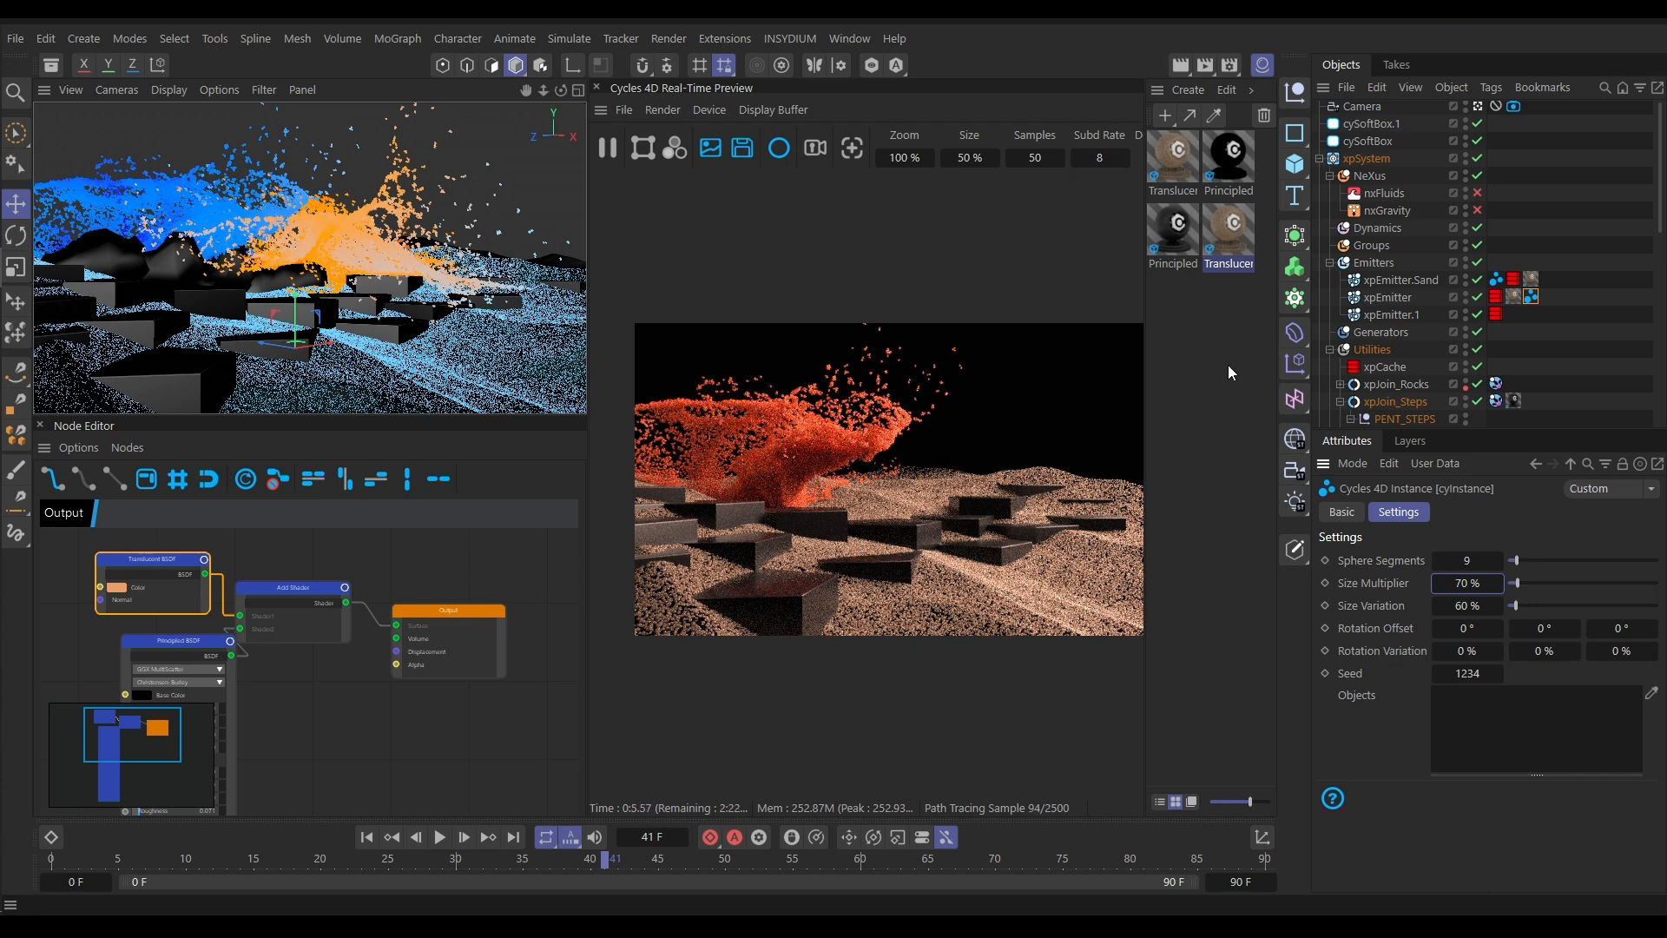
# Duplicate the orange material and change the copy's translucent colour to blue with a hue of 202°
pyautogui.moveTo(1235, 240); pyautogui.dragTo(1228, 341)
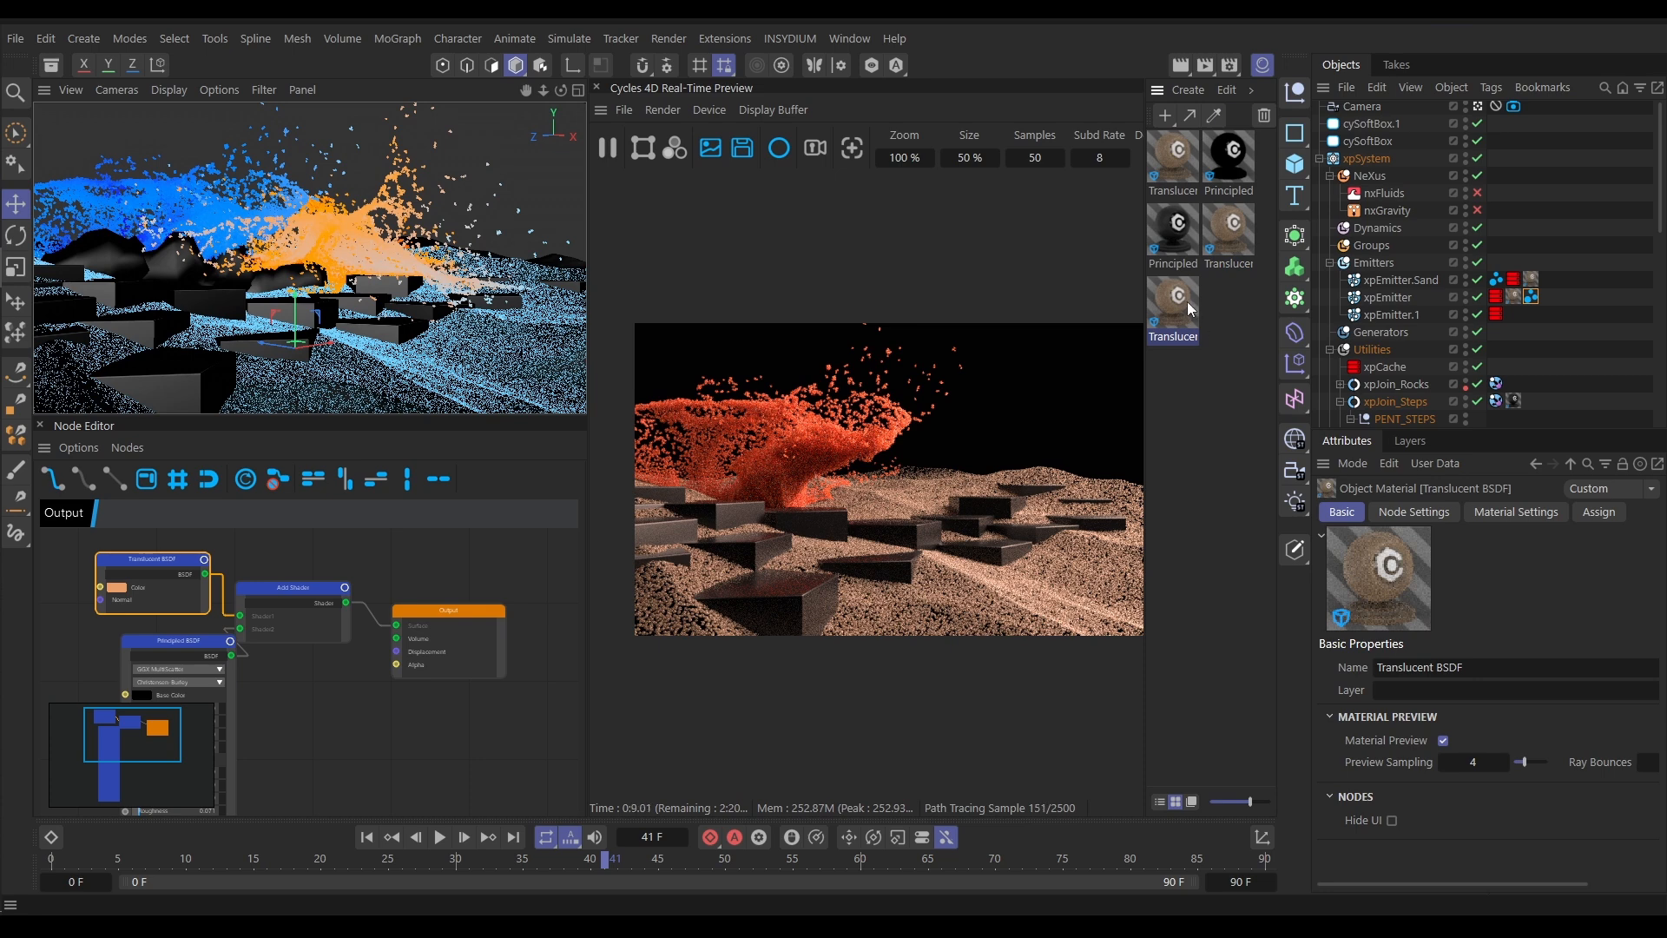
pyautogui.click(121, 596)
pyautogui.moveTo(231, 578); pyautogui.dragTo(240, 584)
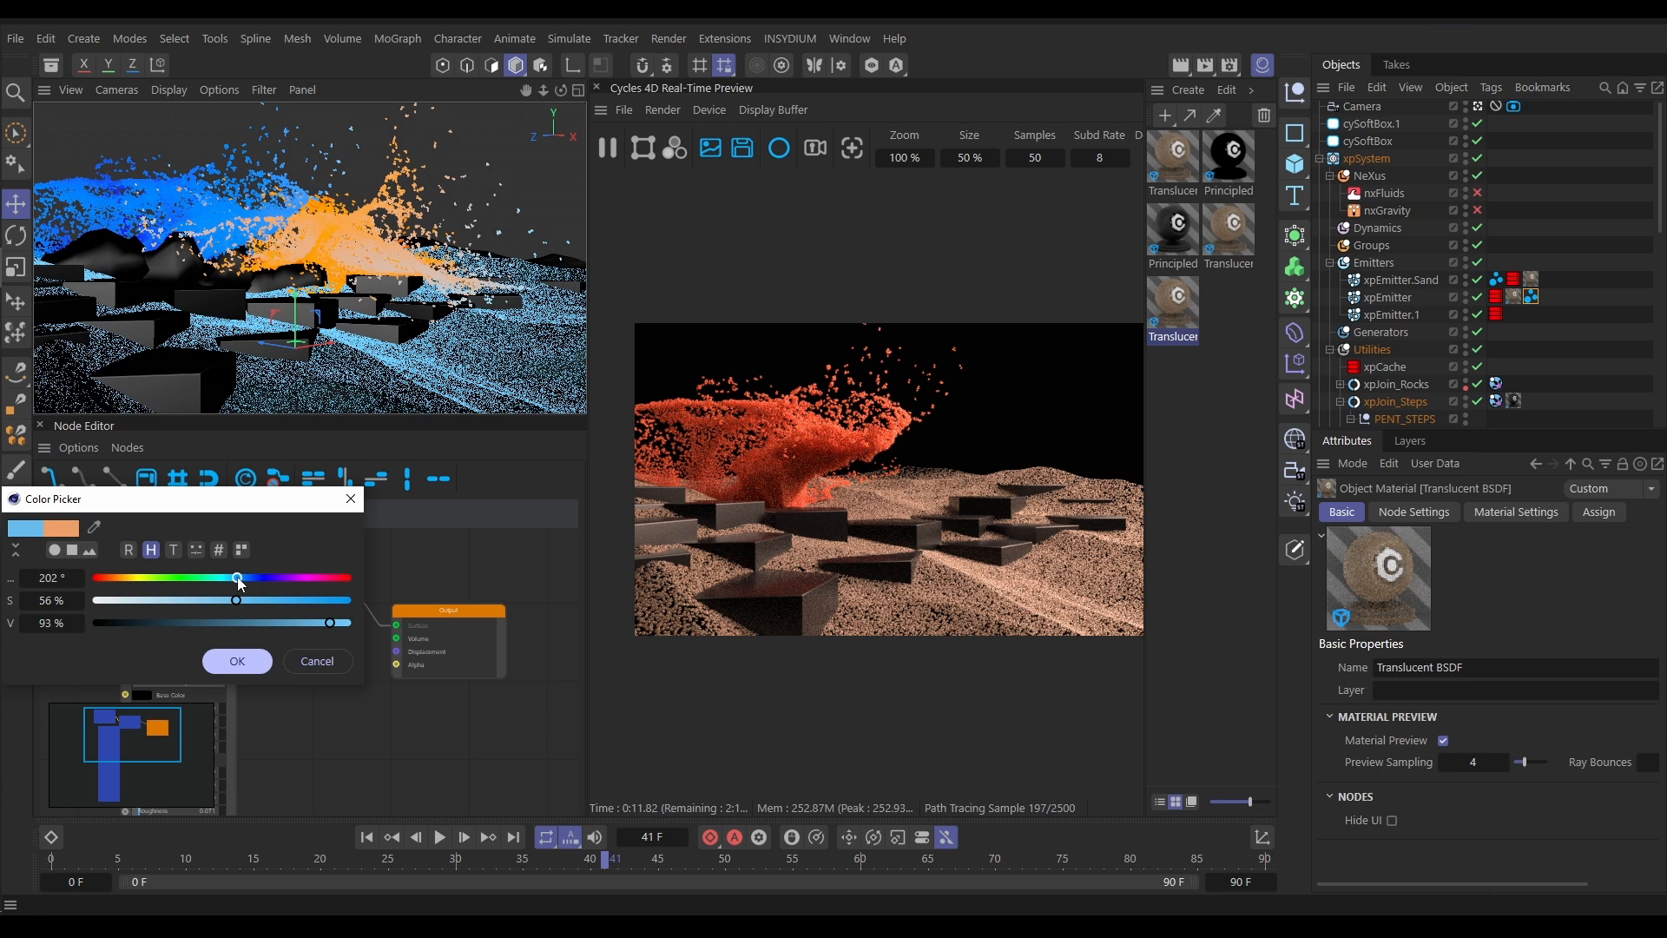
pyautogui.click(237, 661)
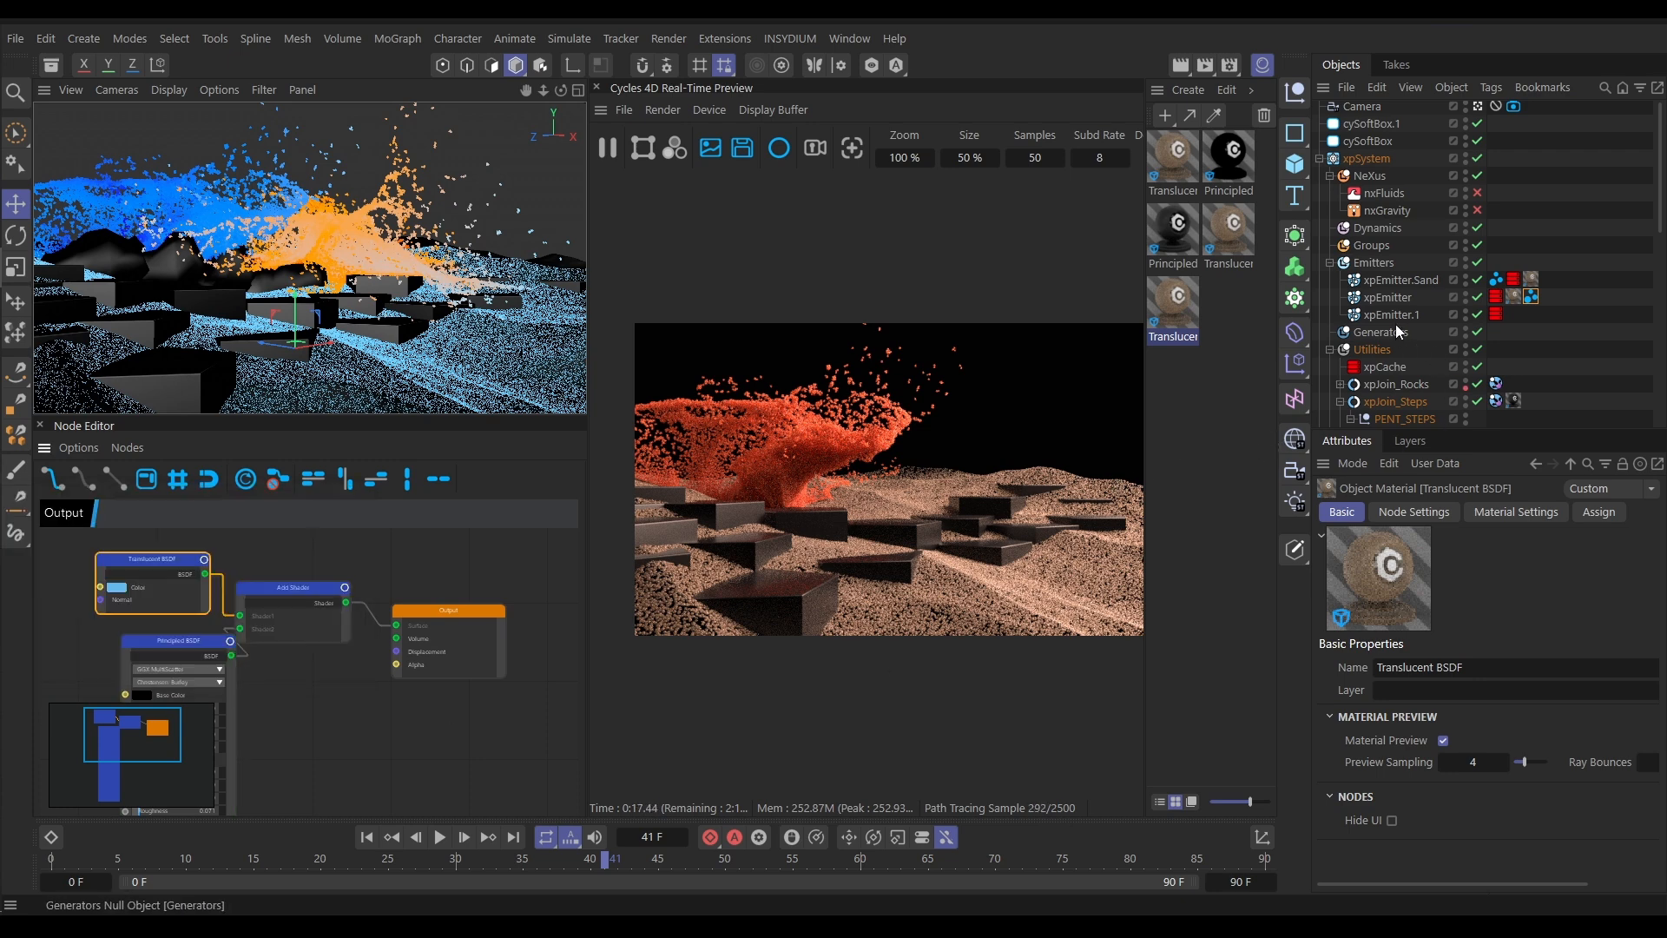
# Assign the blue material to xpEmitter.1 and copy xpEmitter's cyInstance tag onto it
pyautogui.moveTo(1175, 311); pyautogui.dragTo(1388, 315)
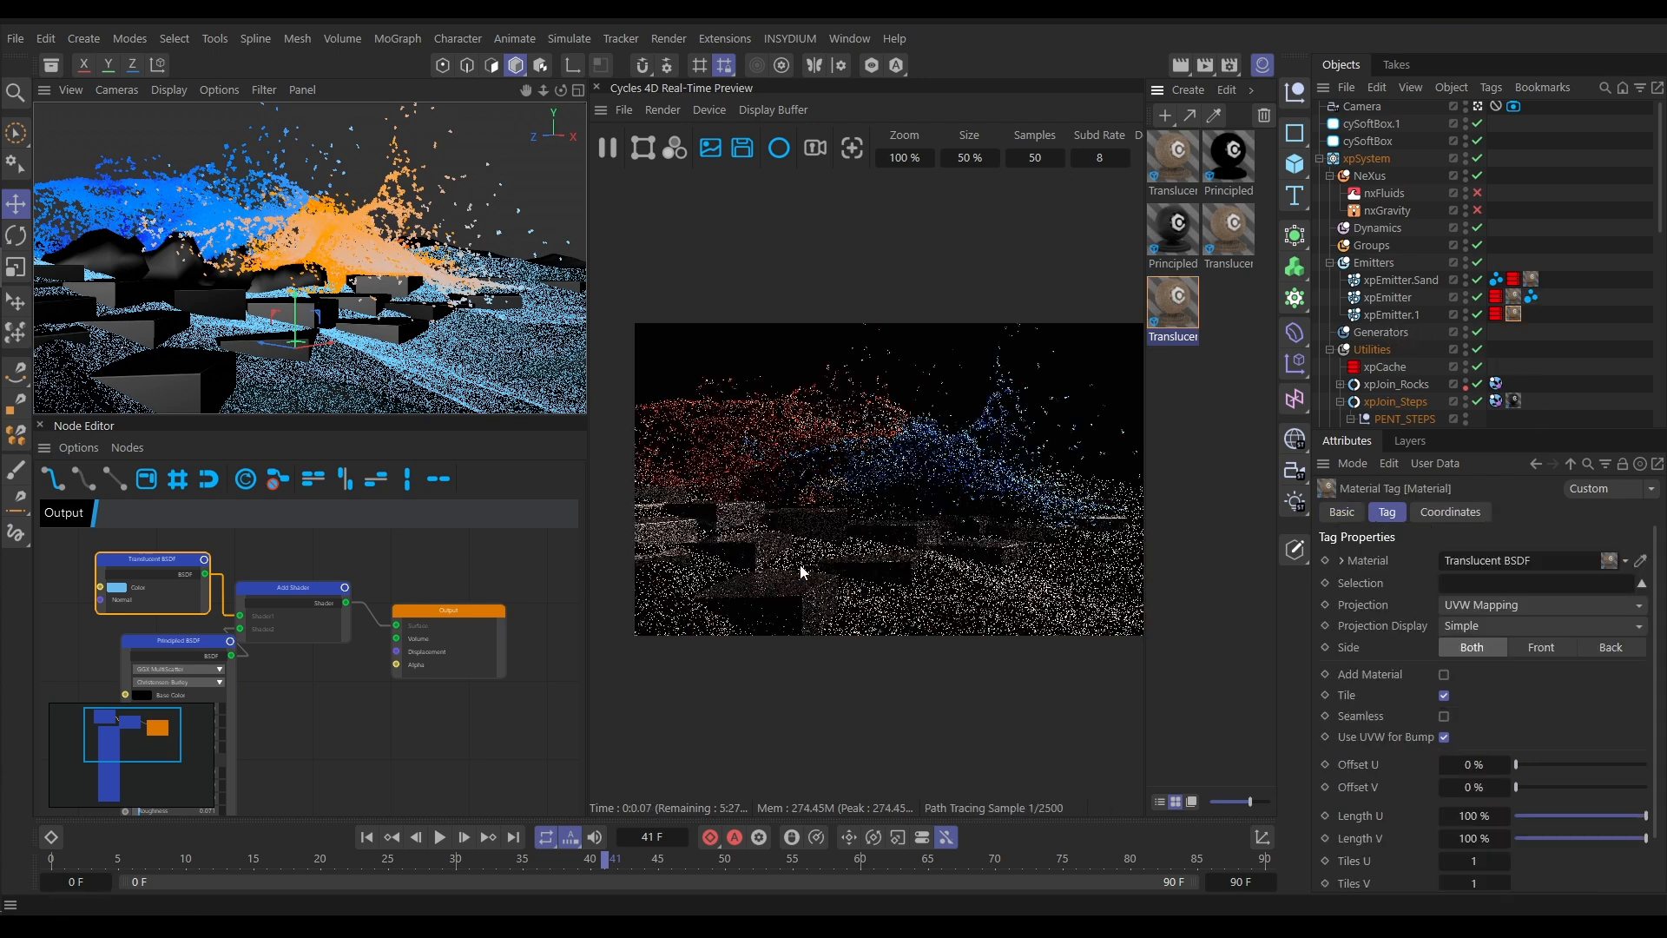
pyautogui.moveTo(1531, 296); pyautogui.dragTo(1534, 317)
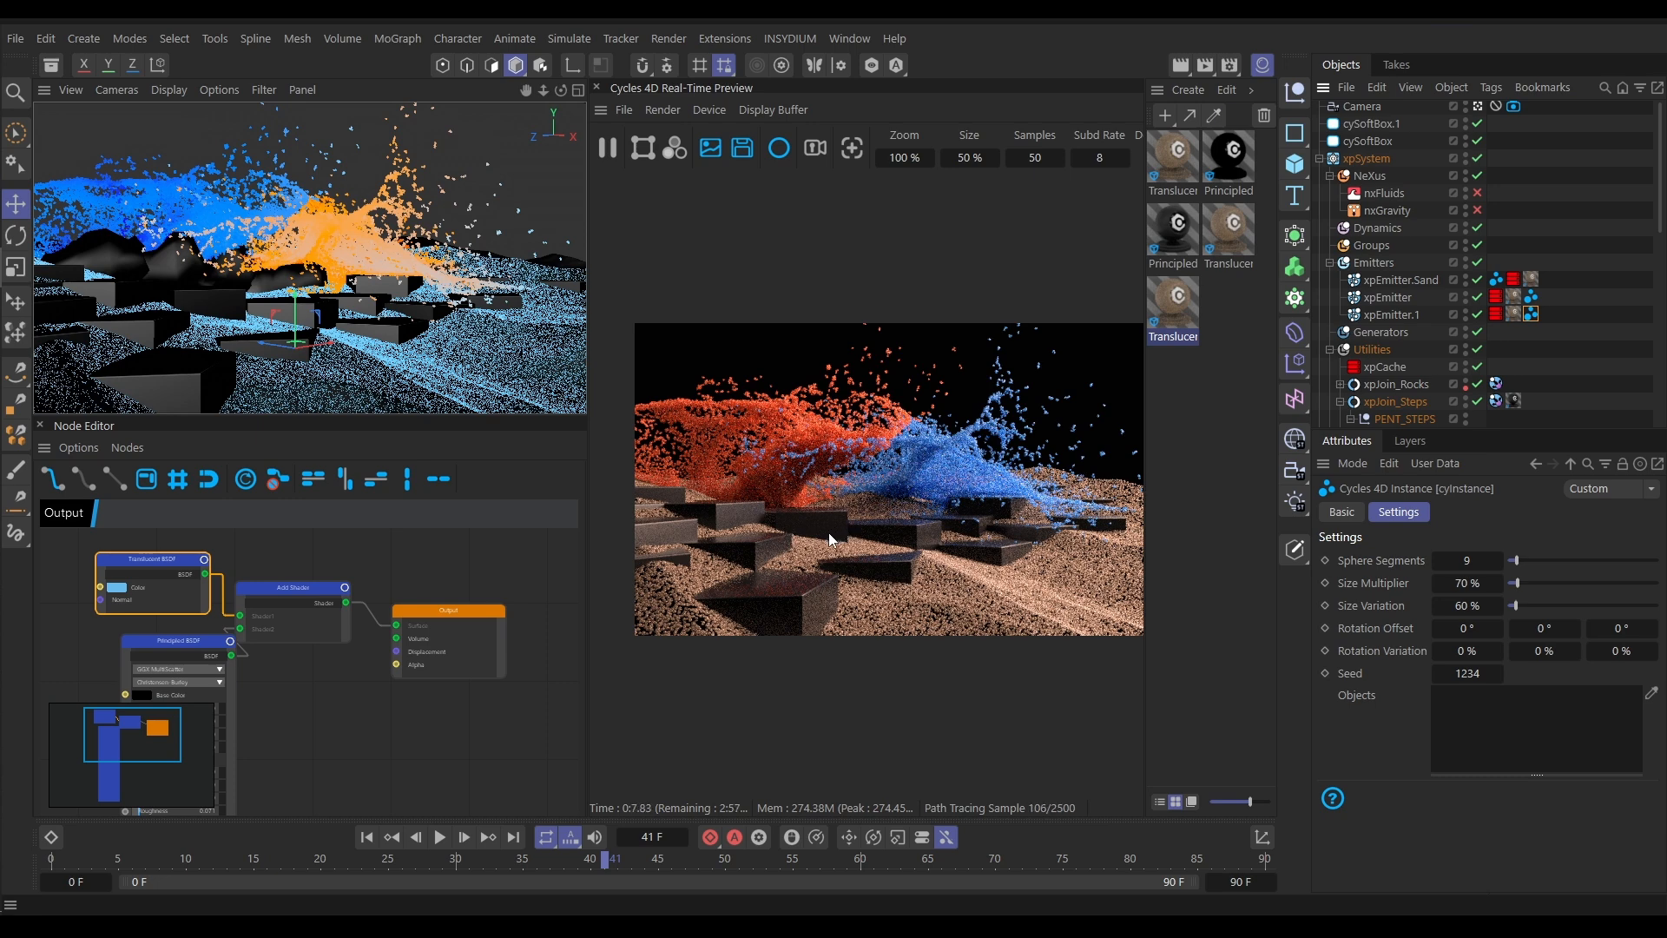
# Pick the camera's focus distance on the orange particle splash in the viewport, about 309 cm
pyautogui.click(1360, 108)
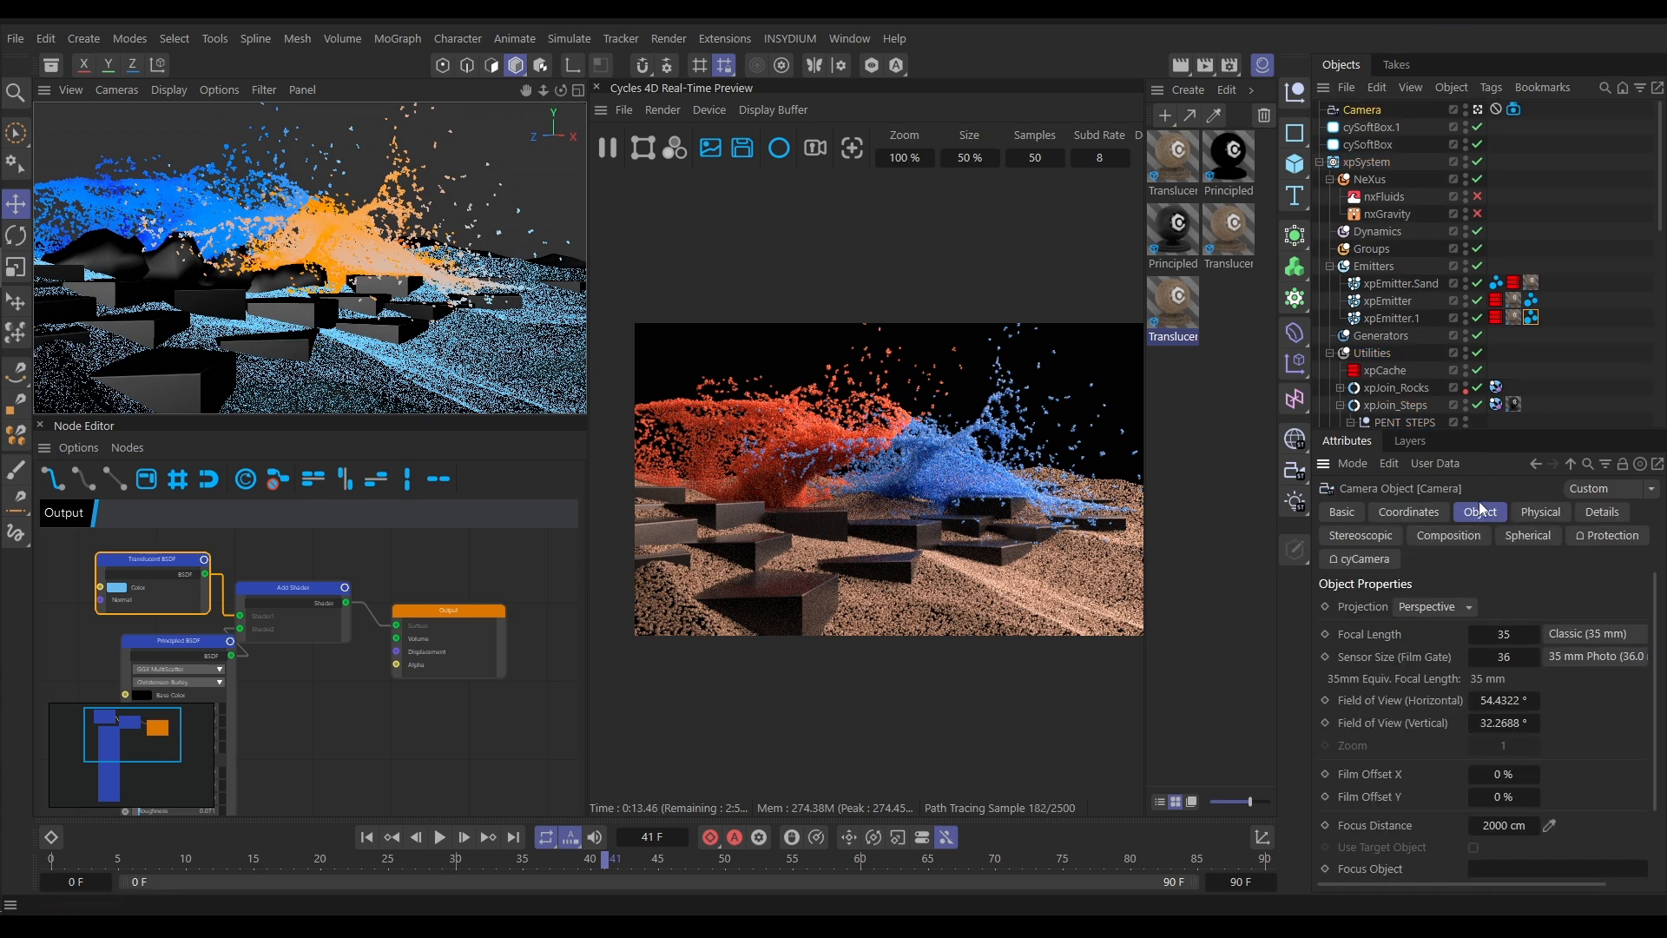
pyautogui.click(1549, 825)
pyautogui.click(361, 280)
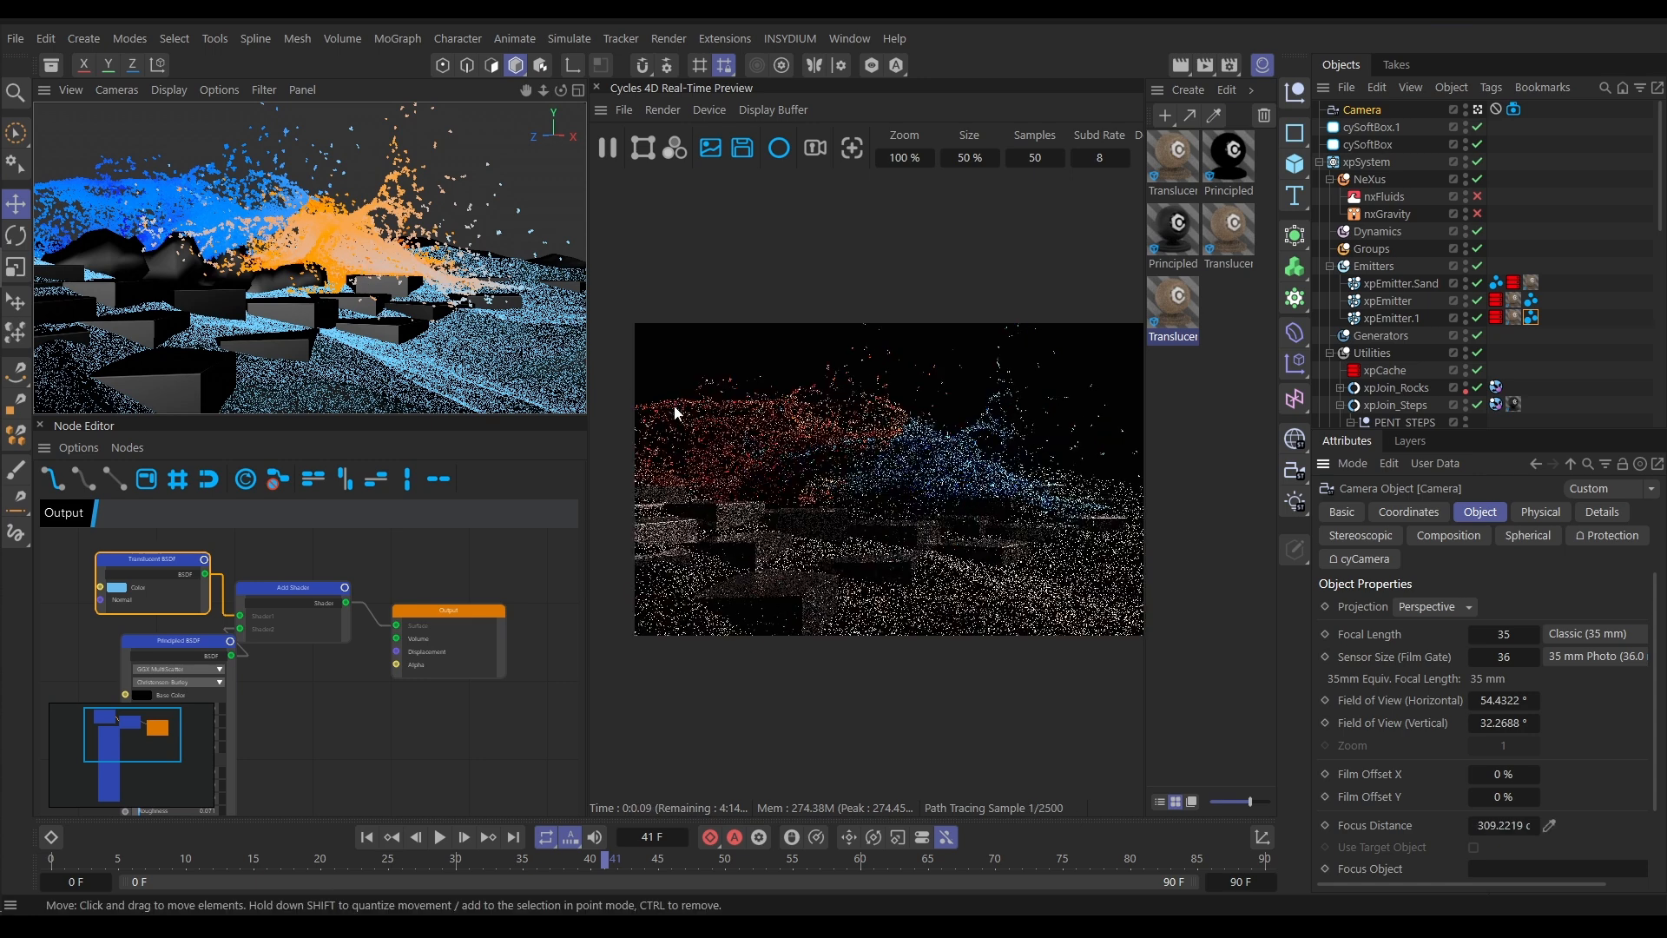
# Set the depth of field aperture size in the camera's cyCamera tag to 0.05
pyautogui.click(1516, 111)
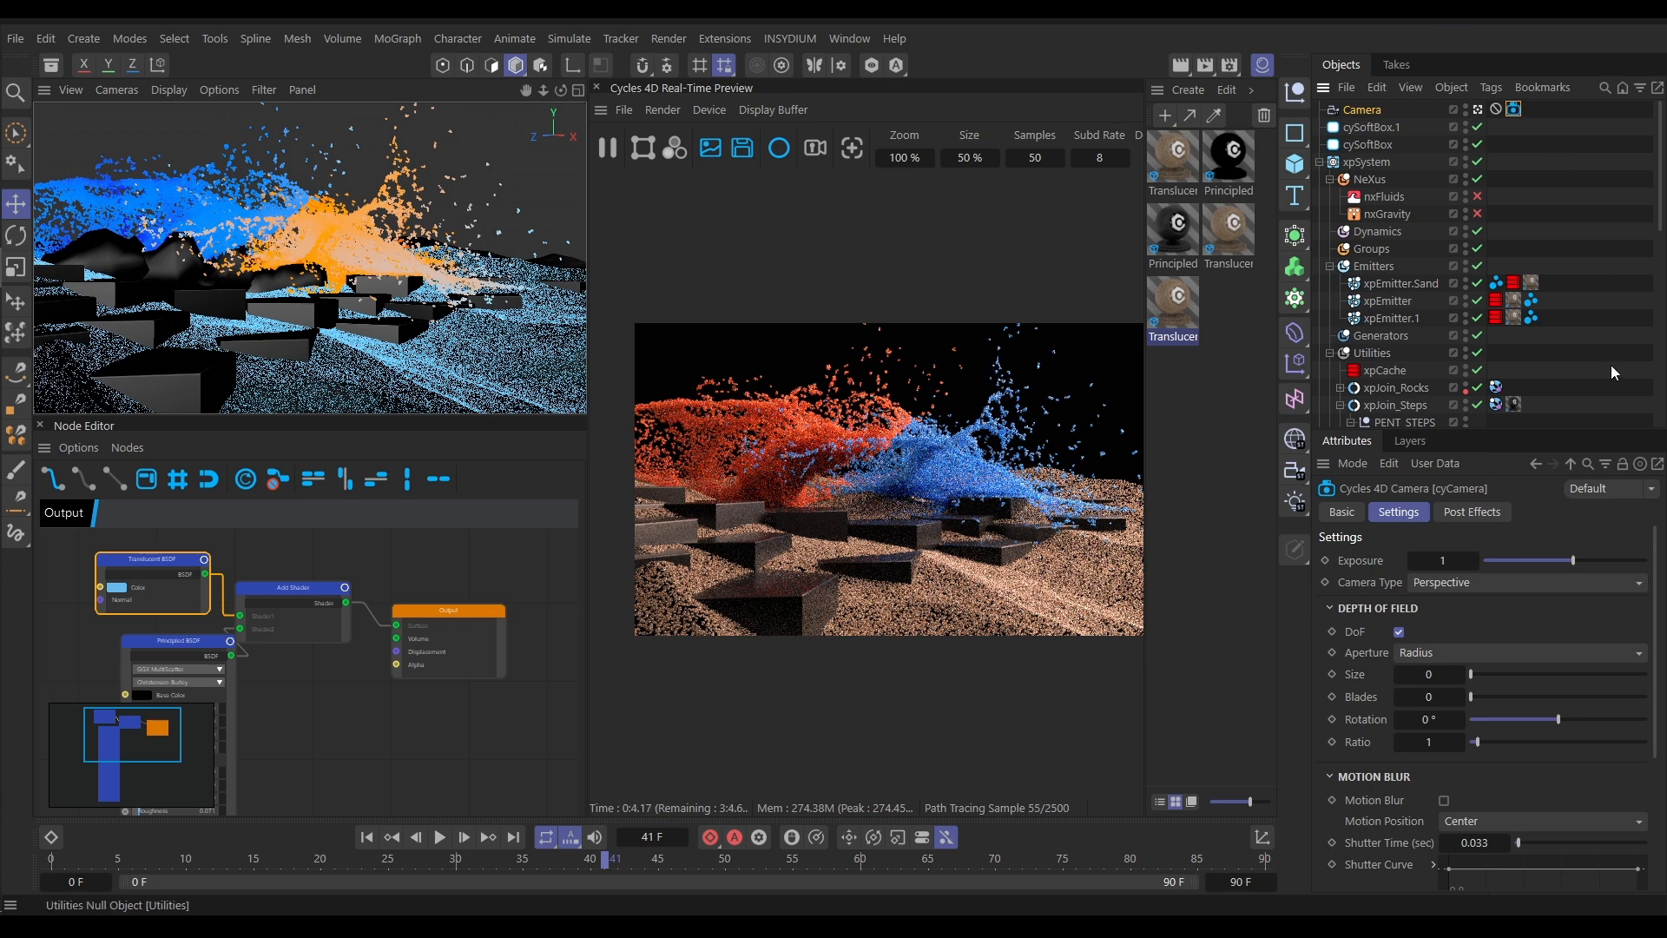
pyautogui.click(1458, 675)
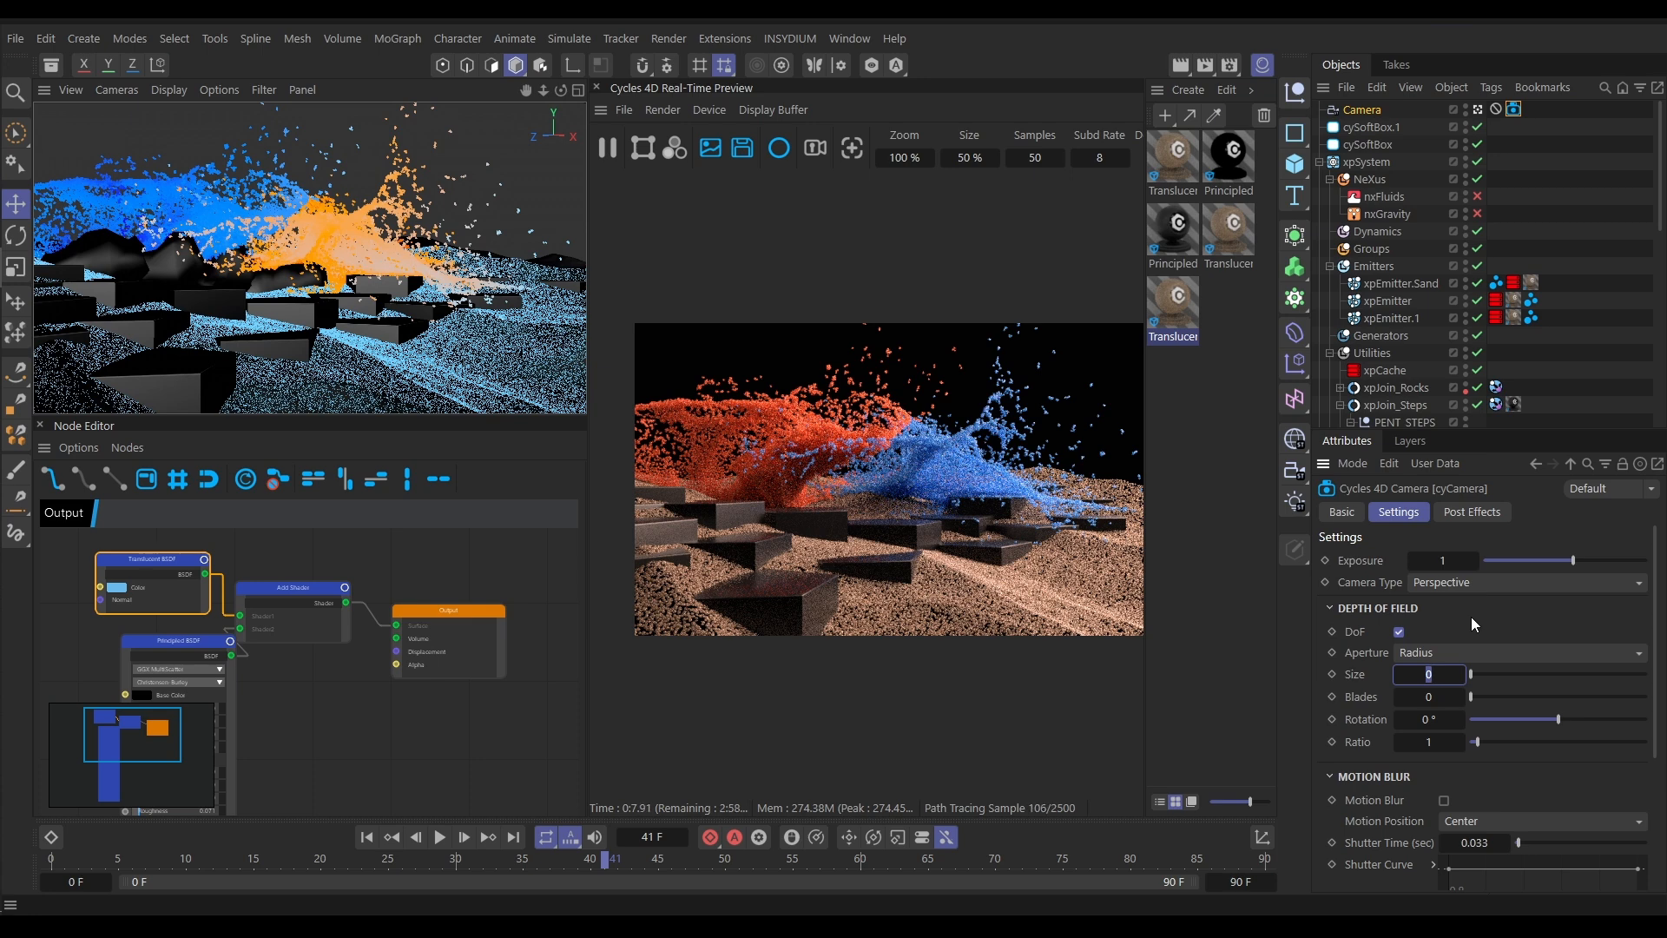
pyautogui.write('0.05')
pyautogui.press('Return')
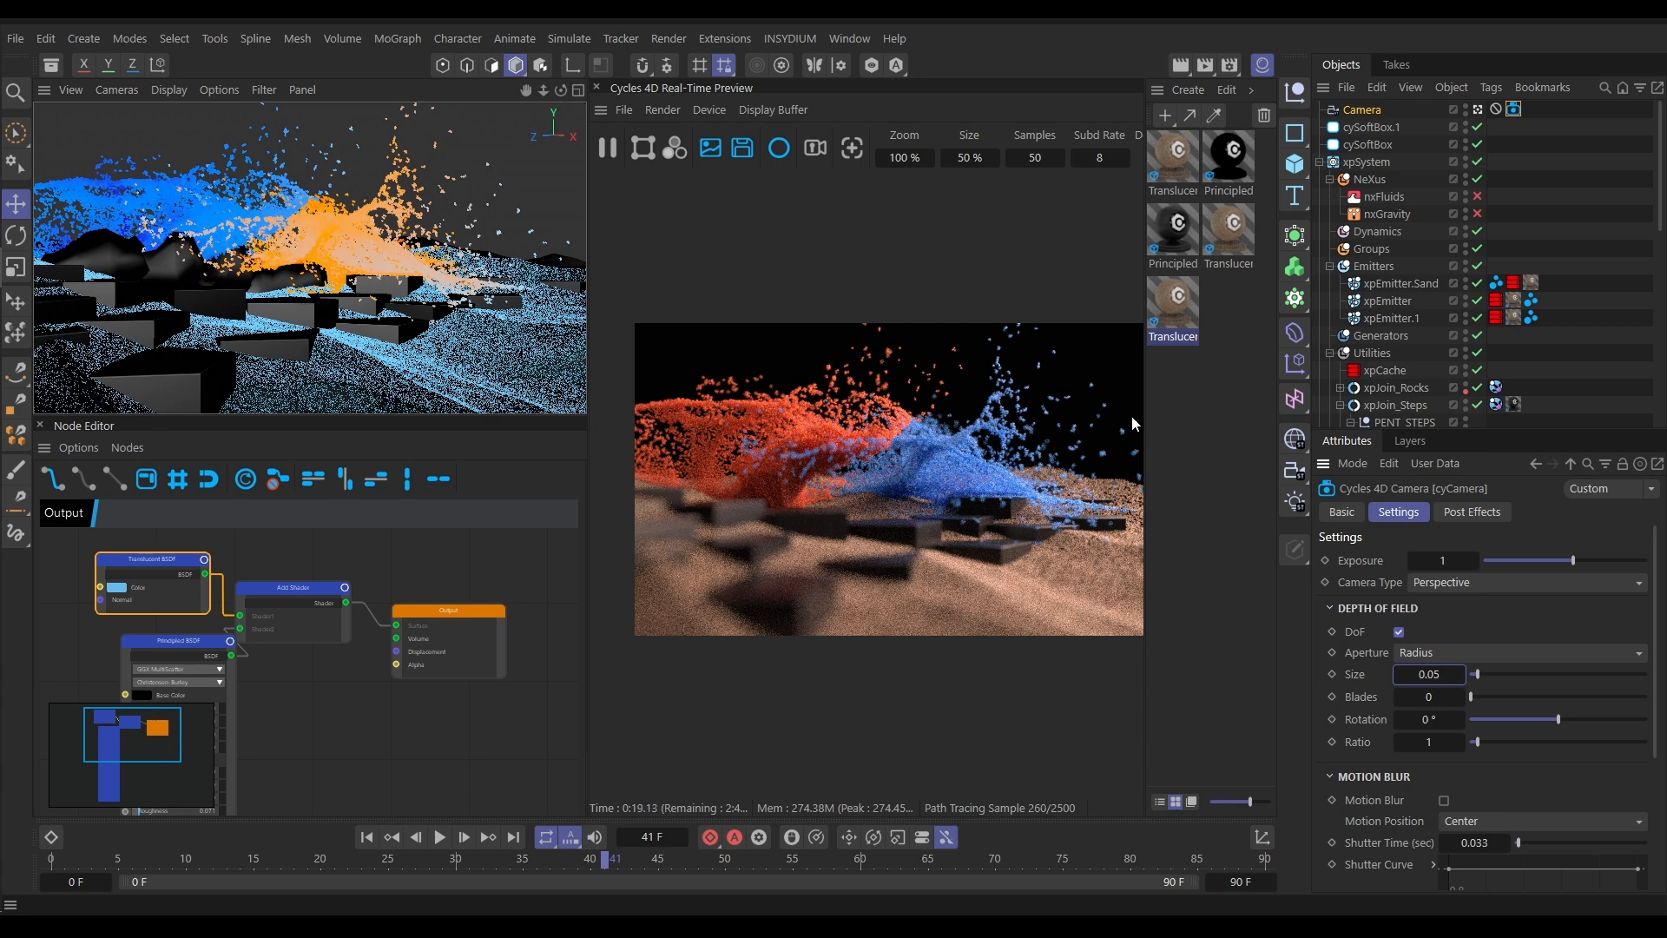
# Pick a nearer camera focus distance on the dark rocks below the blue particles, about 278 cm
pyautogui.click(1357, 110)
pyautogui.click(1550, 822)
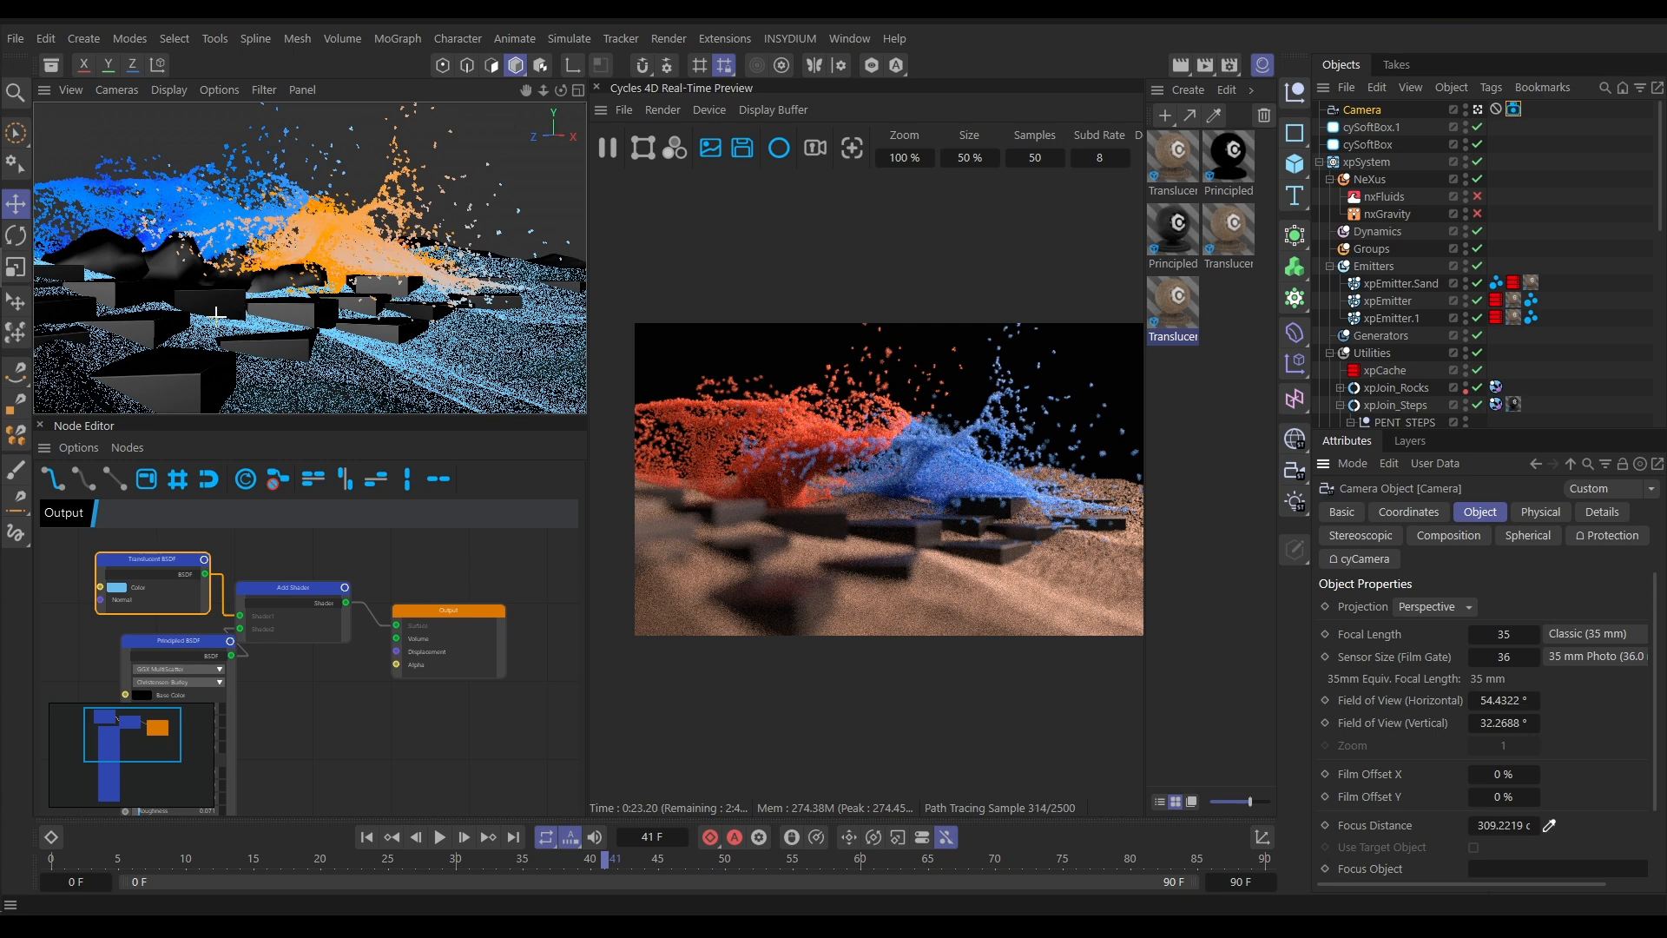
pyautogui.click(176, 272)
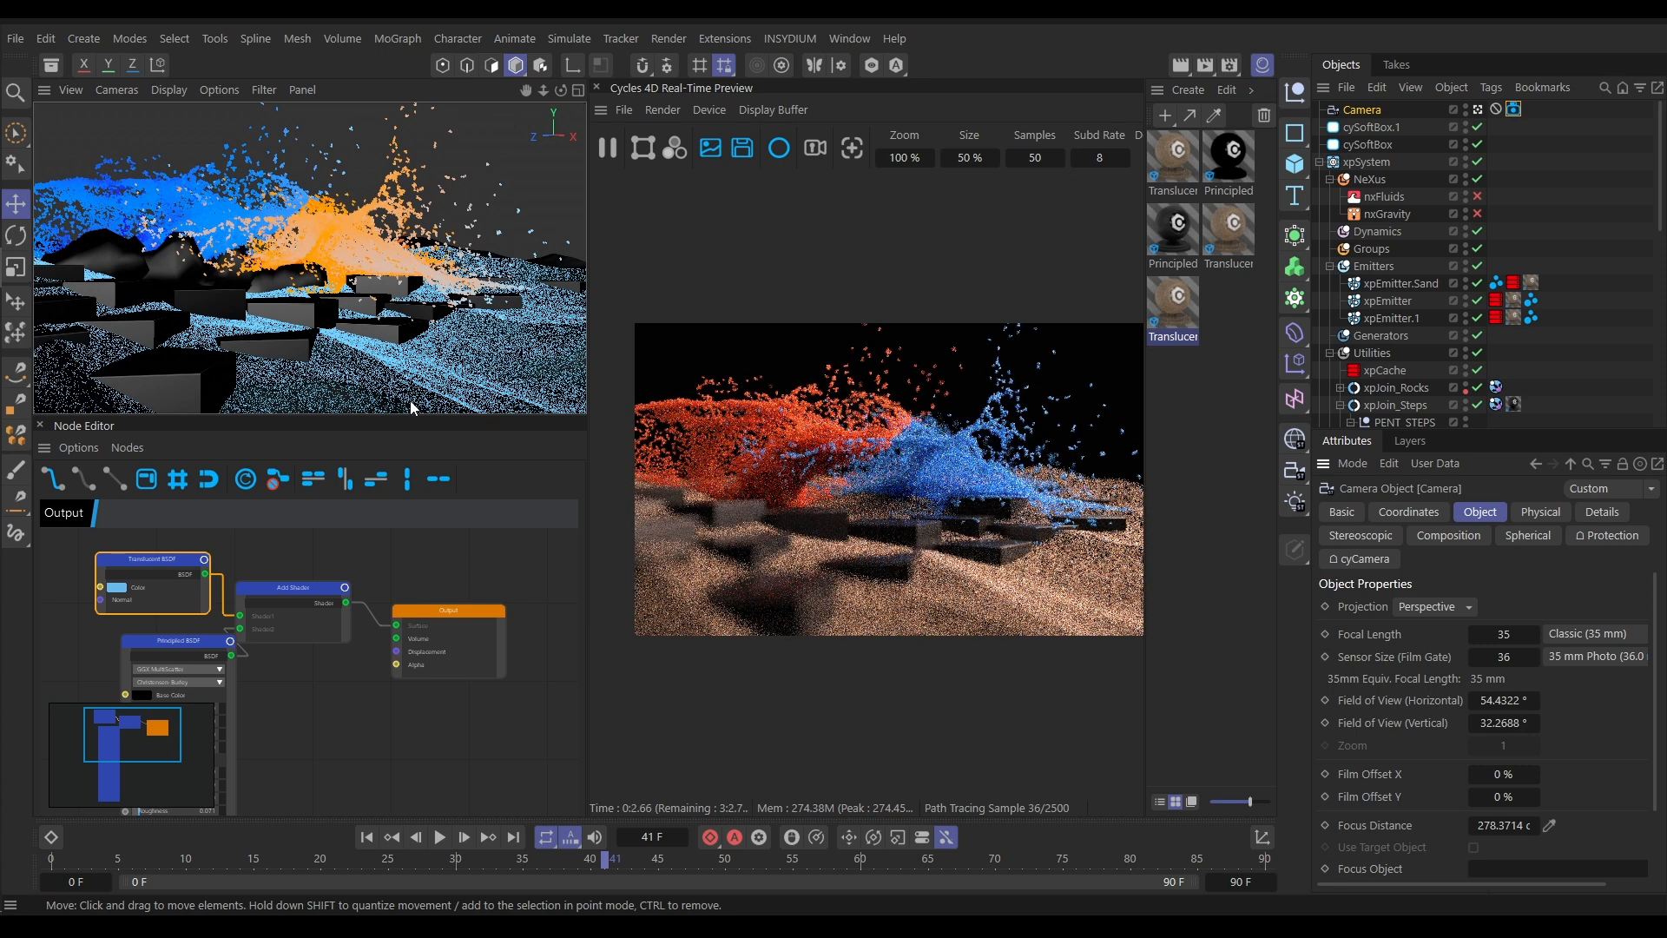
# Hide the material list to widen the Cycles 4D real-time preview, and restart the preview at 70 % size
pyautogui.click(1263, 65)
pyautogui.moveTo(655, 475); pyautogui.dragTo(249, 480)
pyautogui.click(631, 158)
pyautogui.press('Return')
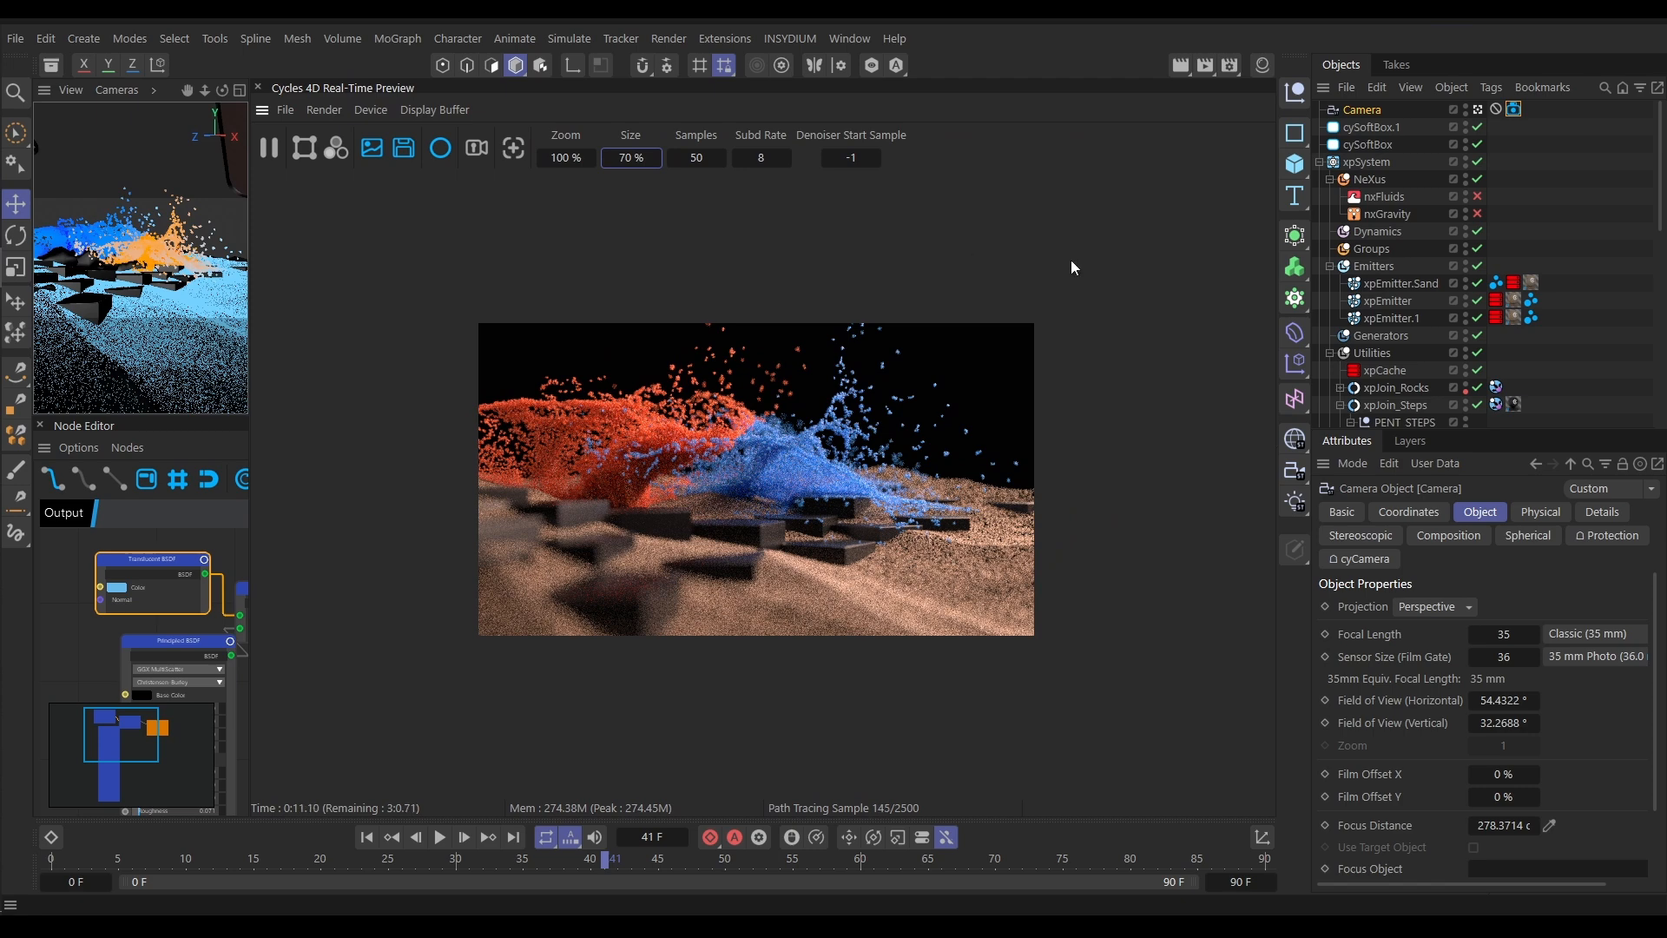
pyautogui.click(269, 150)
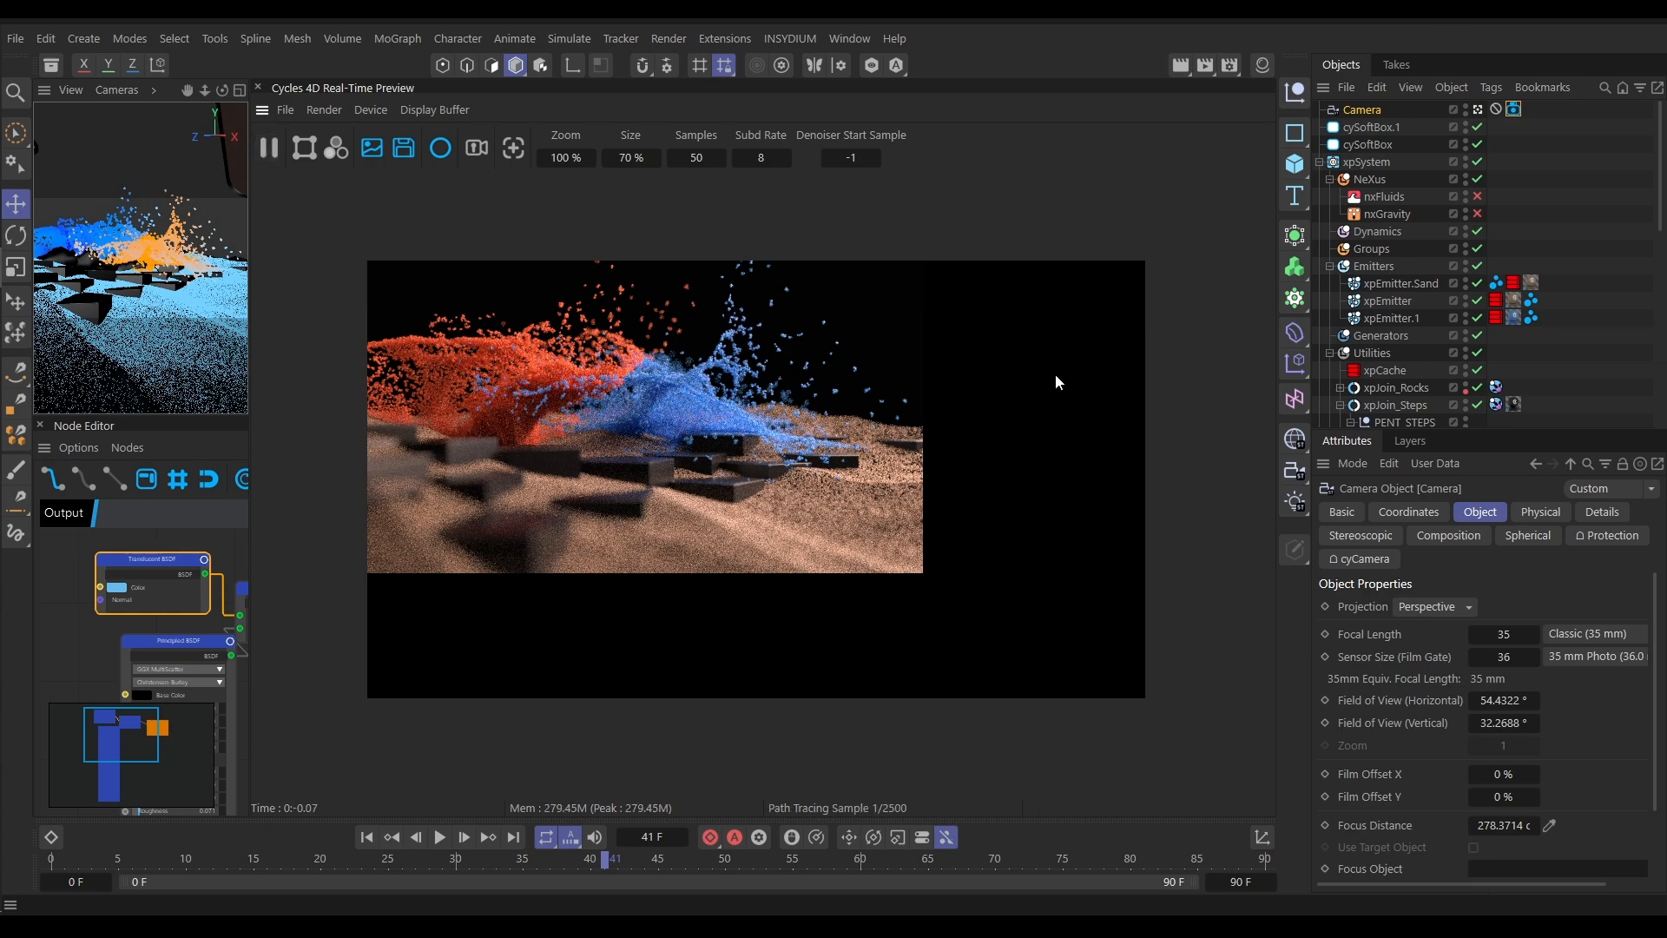